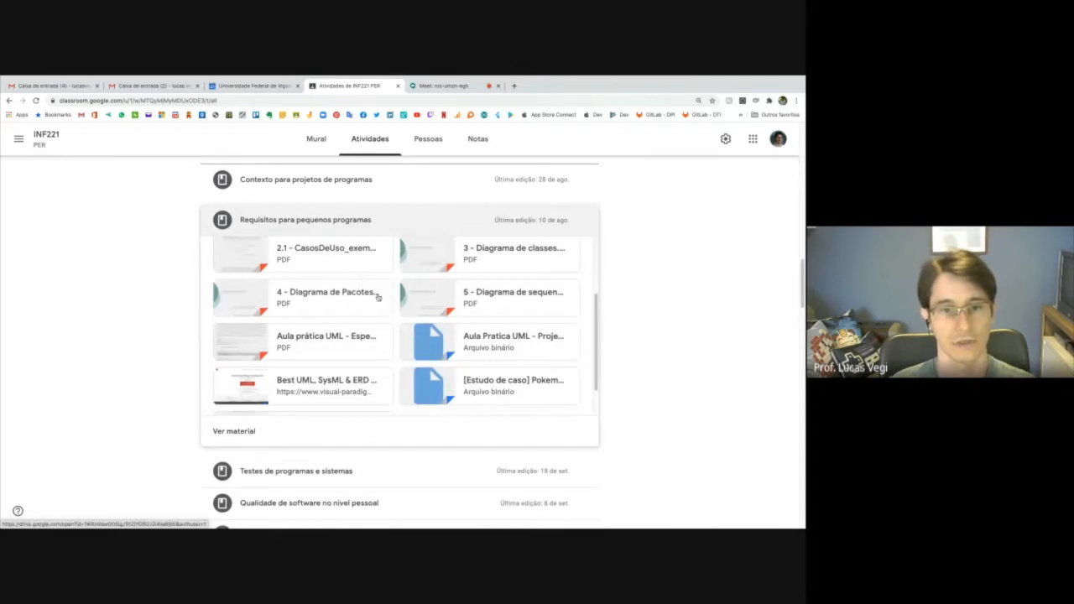
Open the Visual Paradigm download link from the class materials and highlight "Community Edition" in the page heading.
click(312, 383)
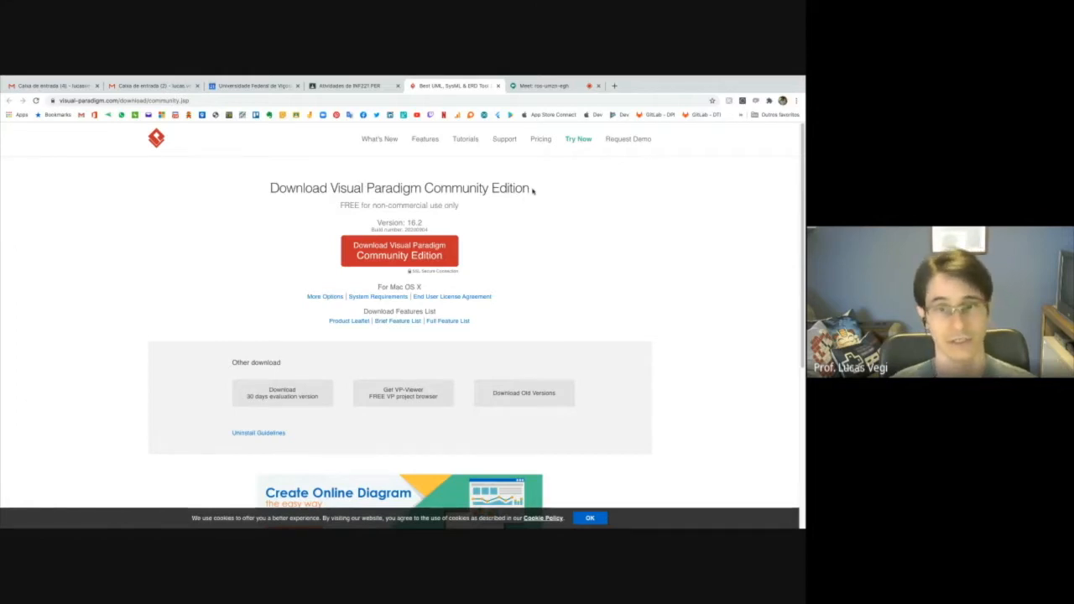
drag(527, 188, 425, 188)
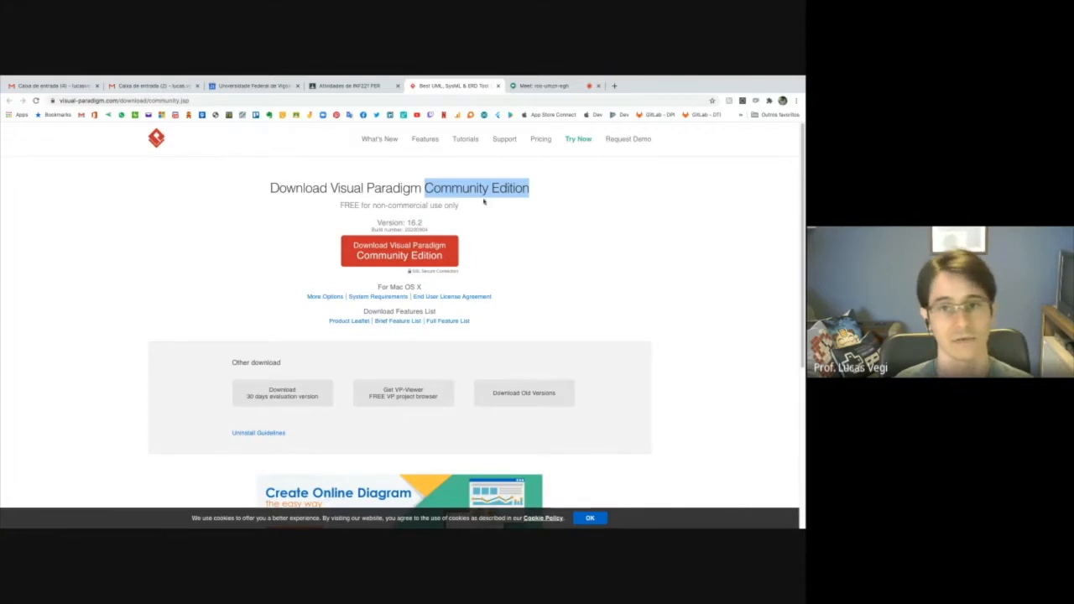
Return to the INF221 class materials, open "Aula prática UML - Especificação Sistema Hotel.pdf" enlarged by two zoom levels, and skim its pages.
click(351, 86)
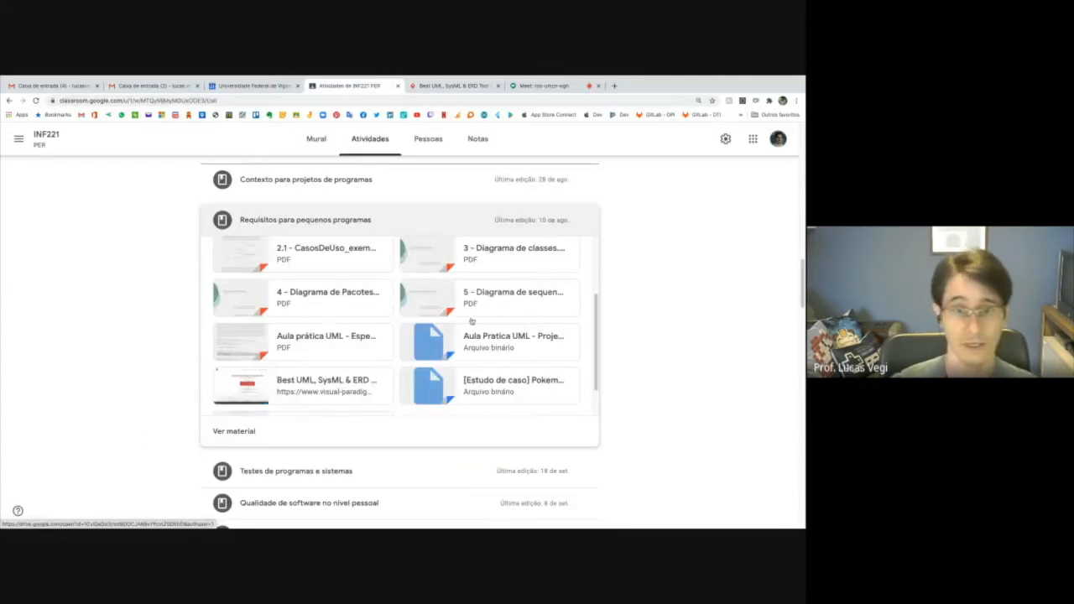
click(319, 342)
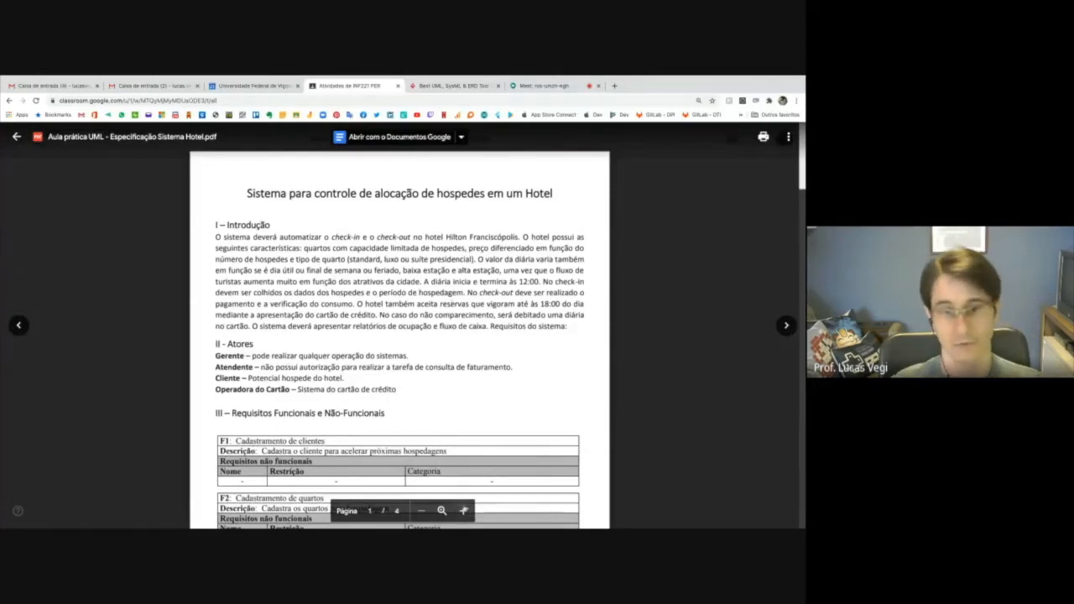
click(463, 512)
click(464, 511)
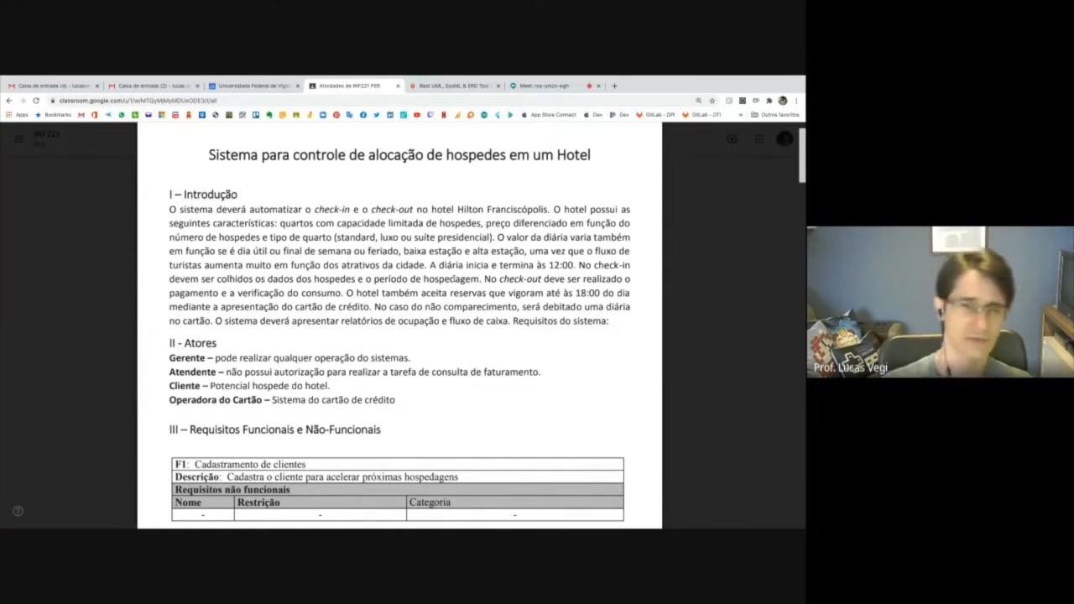
scroll(454, 267, down, 1)
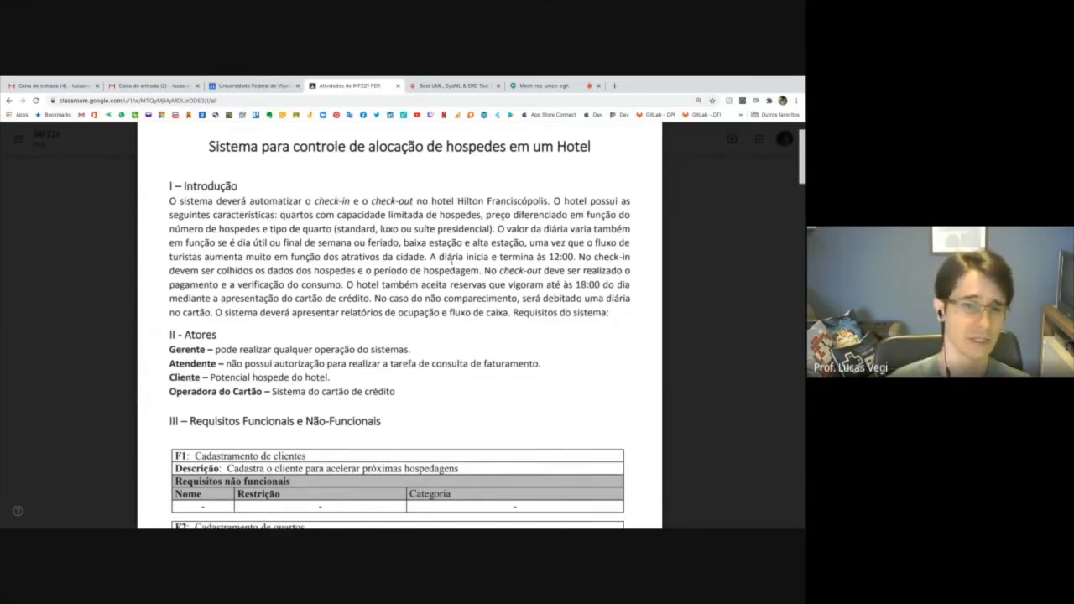
scroll(454, 263, down, 15)
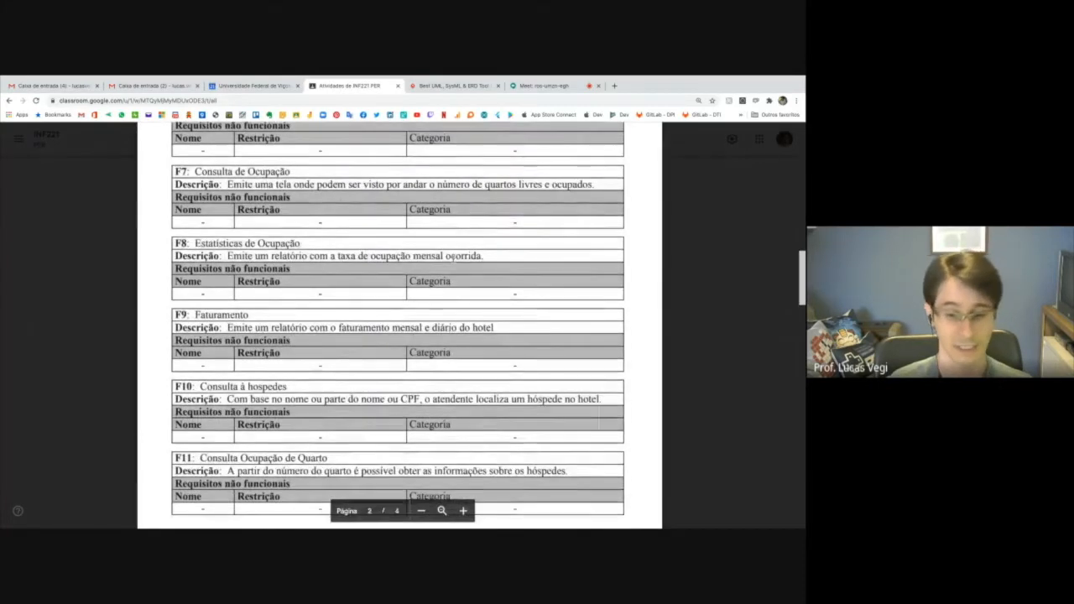
scroll(459, 254, up, 15)
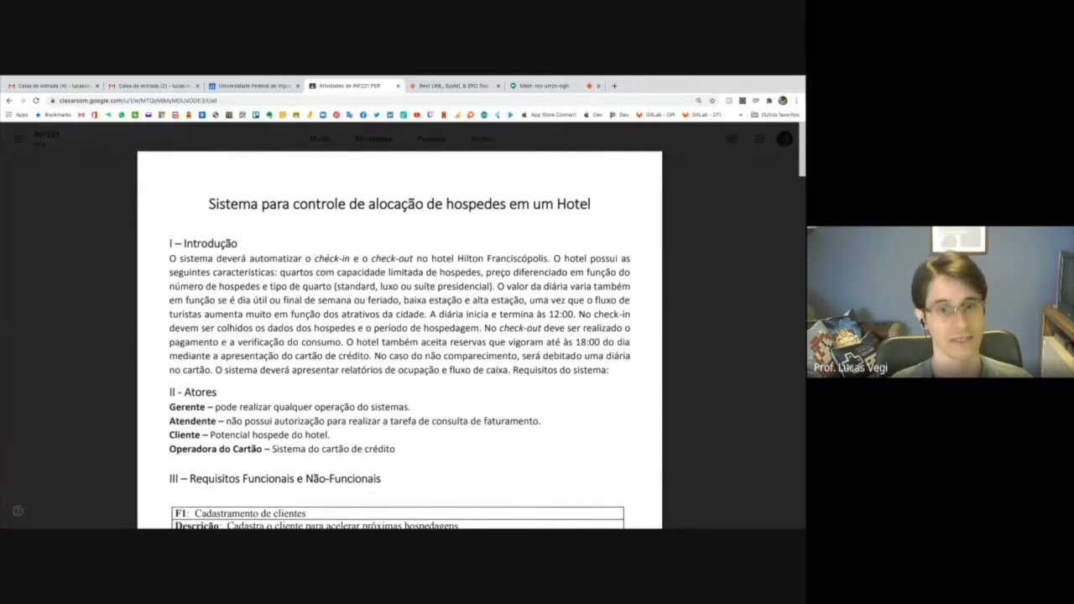
Highlight "check-in", "check-out" and the passages on room price and daily rate variation in the Introdução.
double_click(332, 258)
double_click(392, 258)
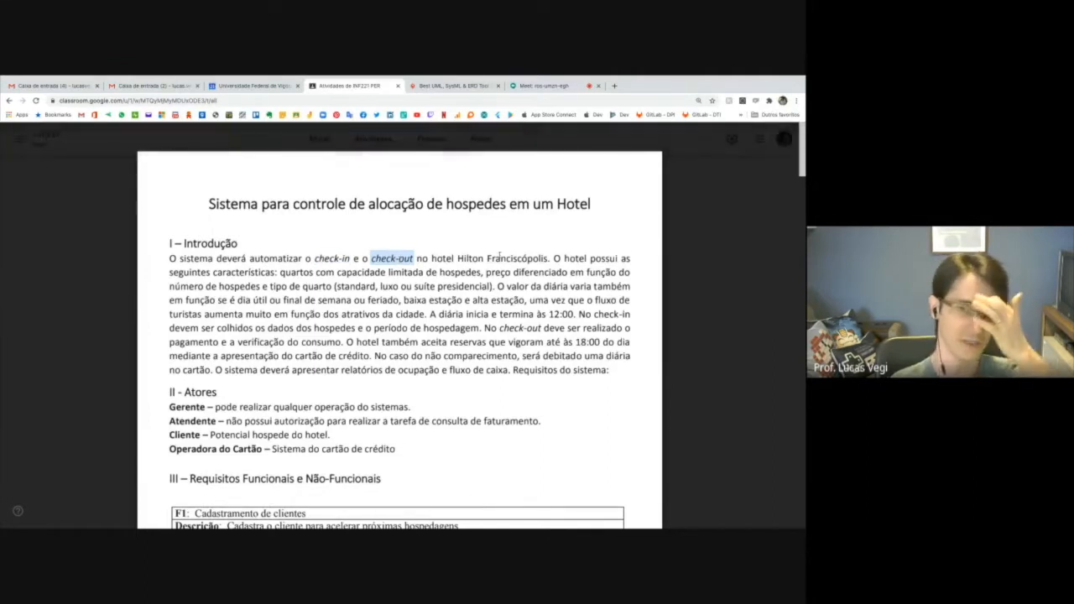
click(458, 258)
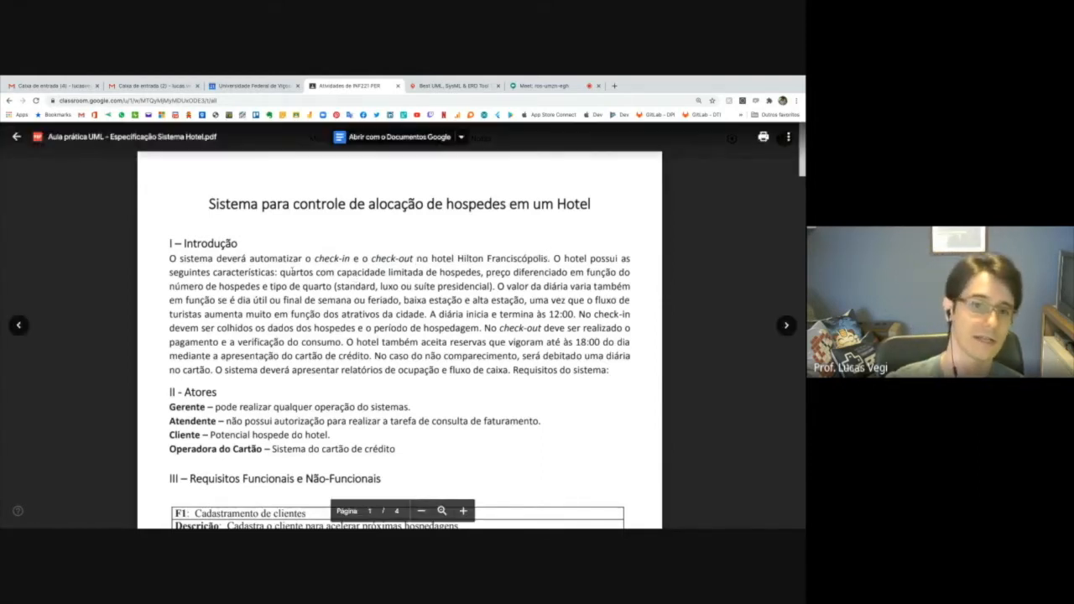
drag(281, 272, 494, 286)
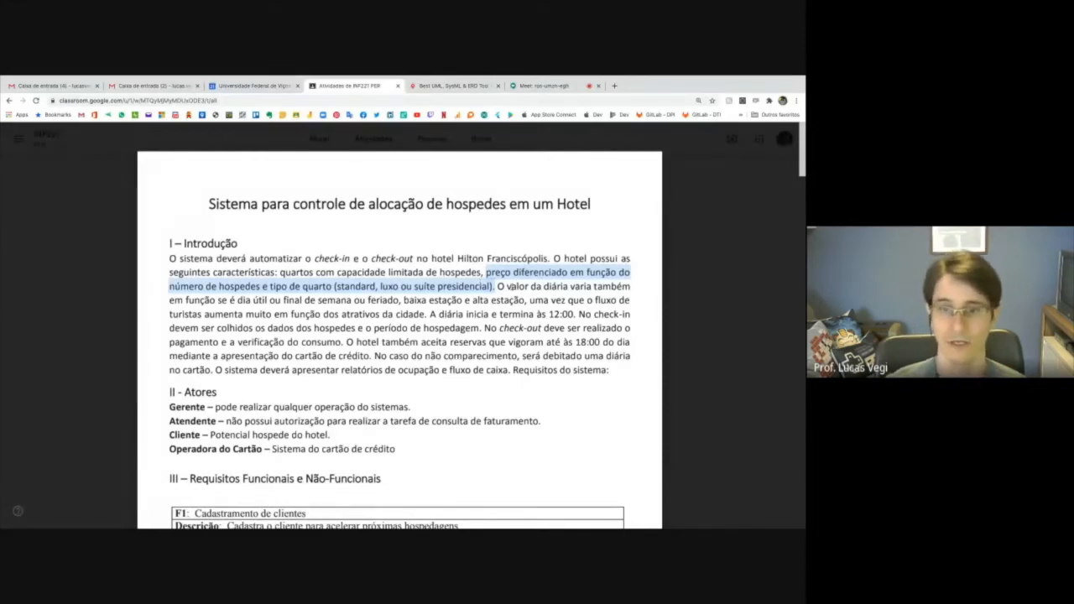
scroll(508, 286, down, 1)
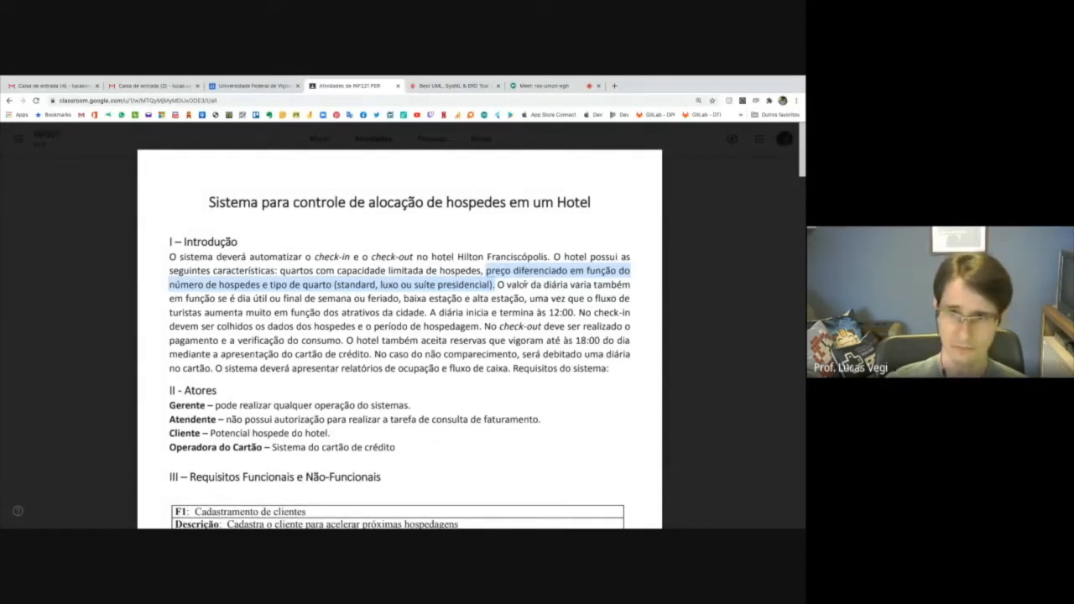
double_click(519, 284)
mouse_move(518, 284)
mouse_down()
mouse_move(326, 312)
mouse_move(237, 298)
mouse_move(527, 299)
mouse_up()
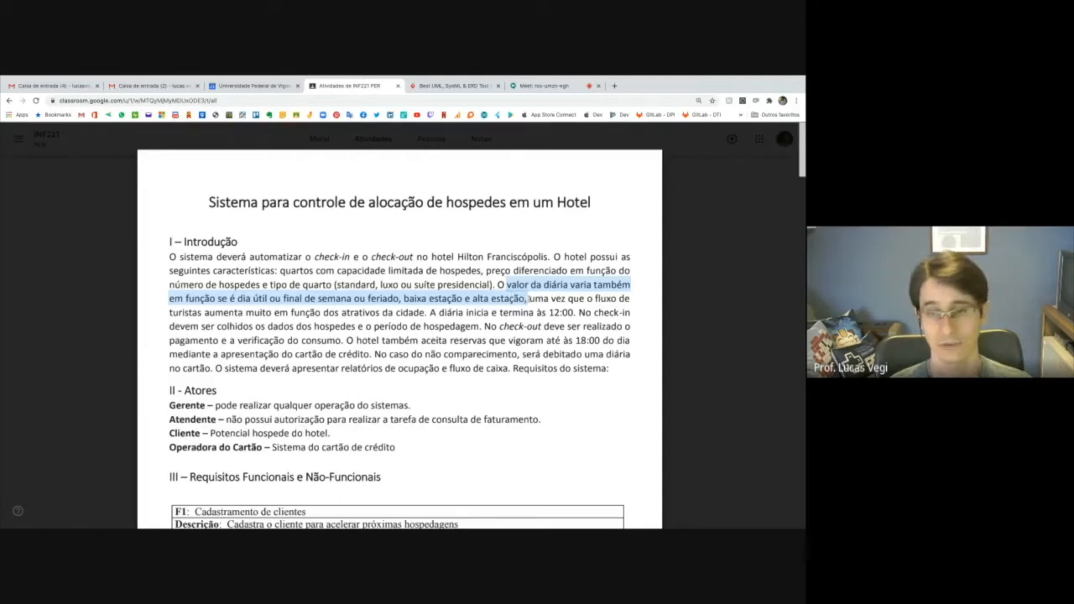
Highlight the Introdução passages on the daily rate ending at 12:00 and the guest data collected at check-in.
scroll(466, 295, down, 1)
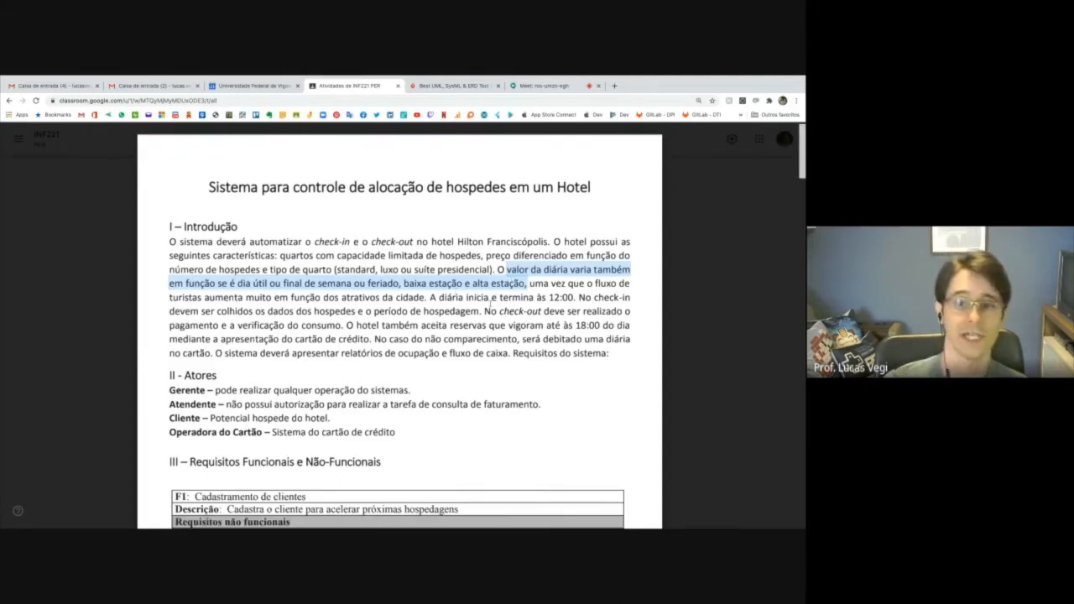
drag(491, 298, 576, 298)
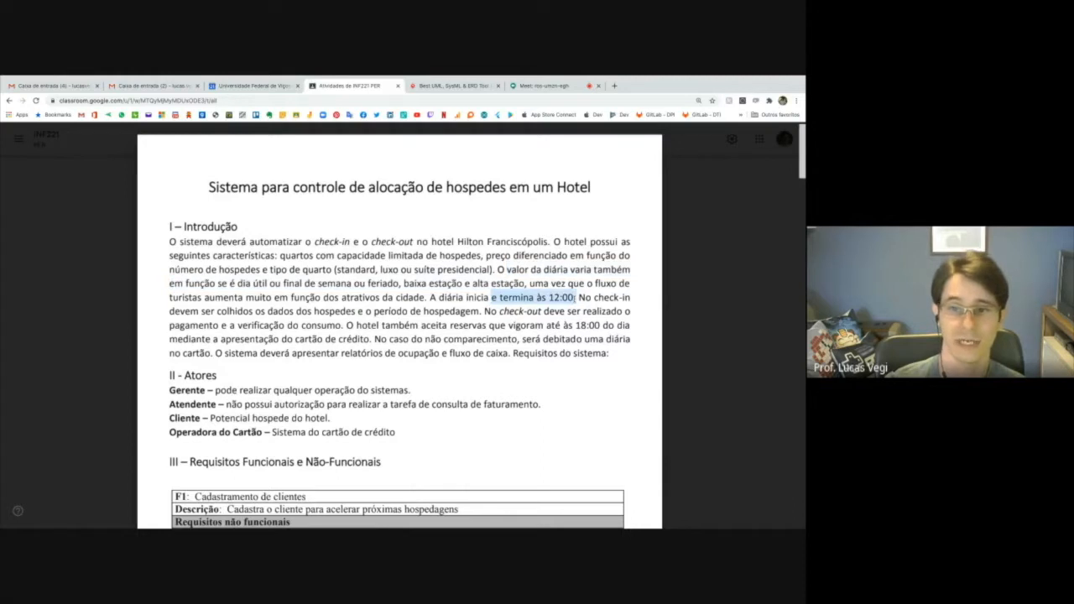
drag(594, 298, 480, 311)
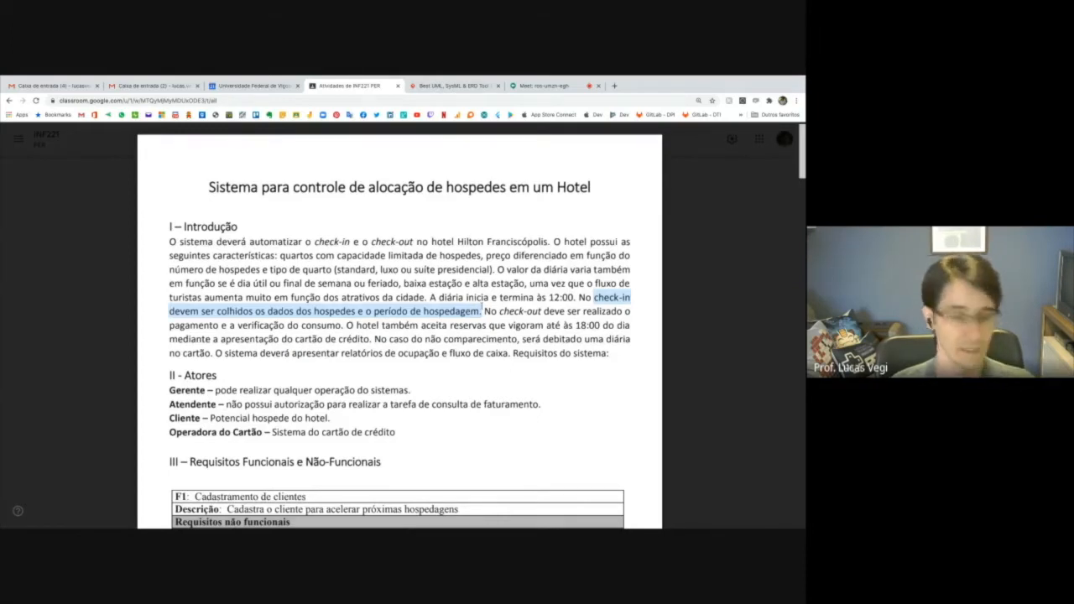
scroll(503, 310, down, 1)
scroll(526, 311, down, 1)
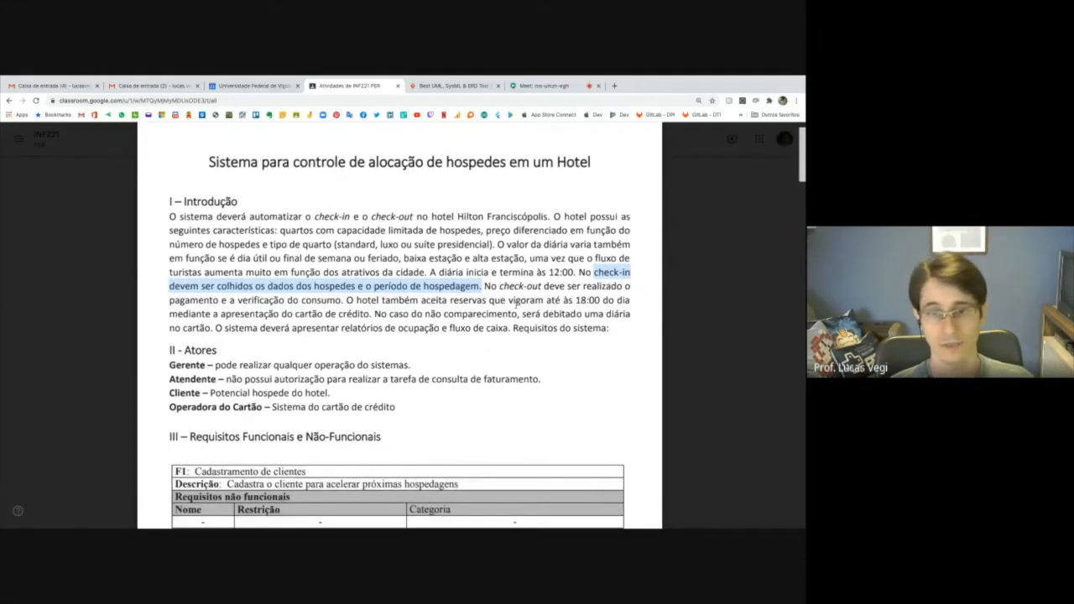
Highlight in turn the Introdução passages on check-out payment, reservations until 18:00, credit card presentation, and no-show charges with reports.
click(499, 287)
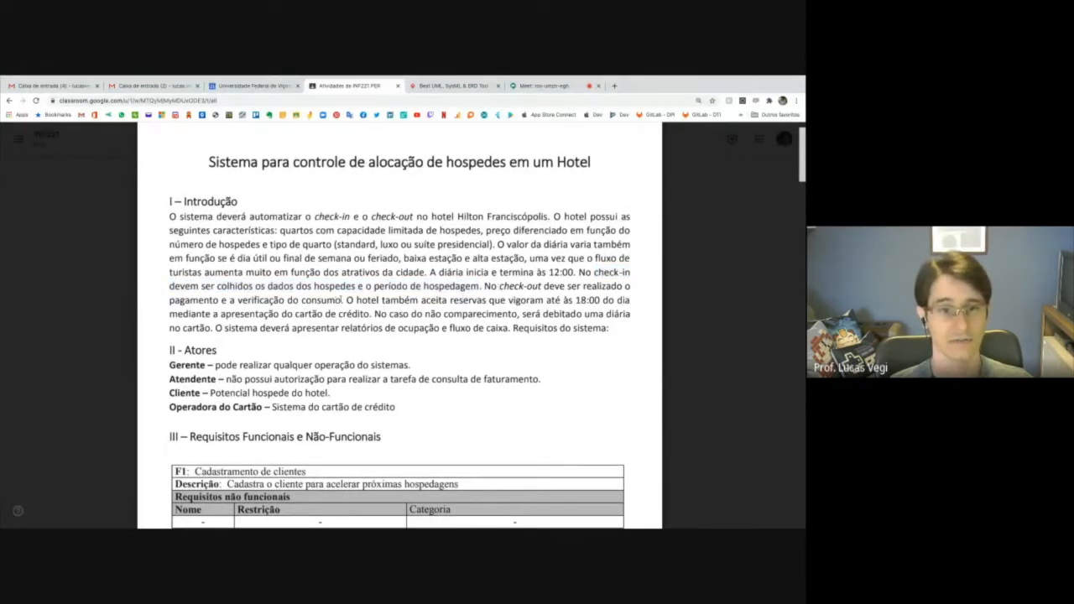
drag(499, 287, 342, 300)
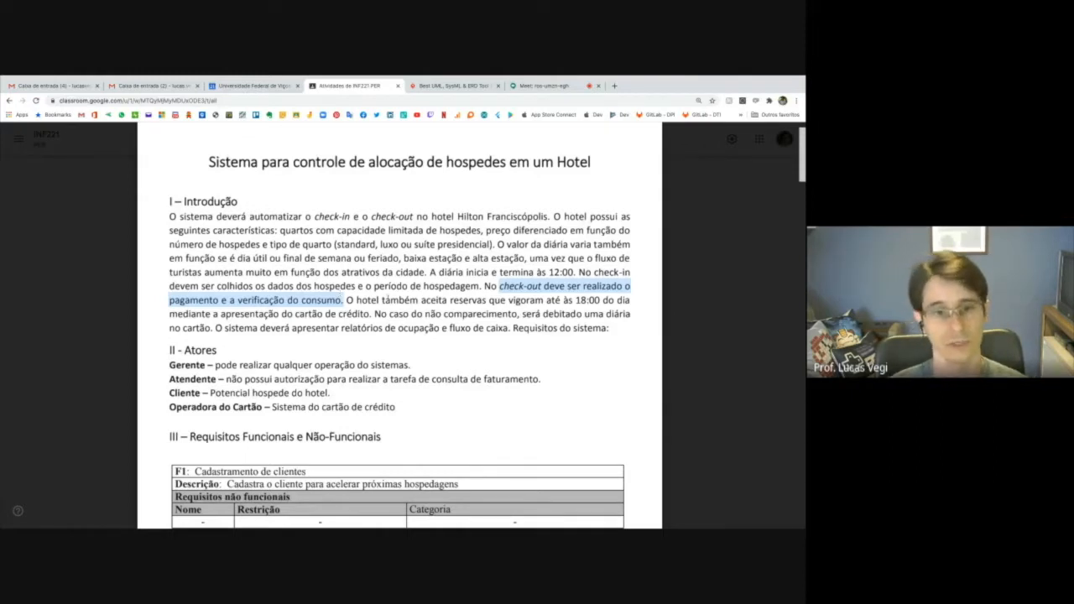
drag(356, 299, 600, 300)
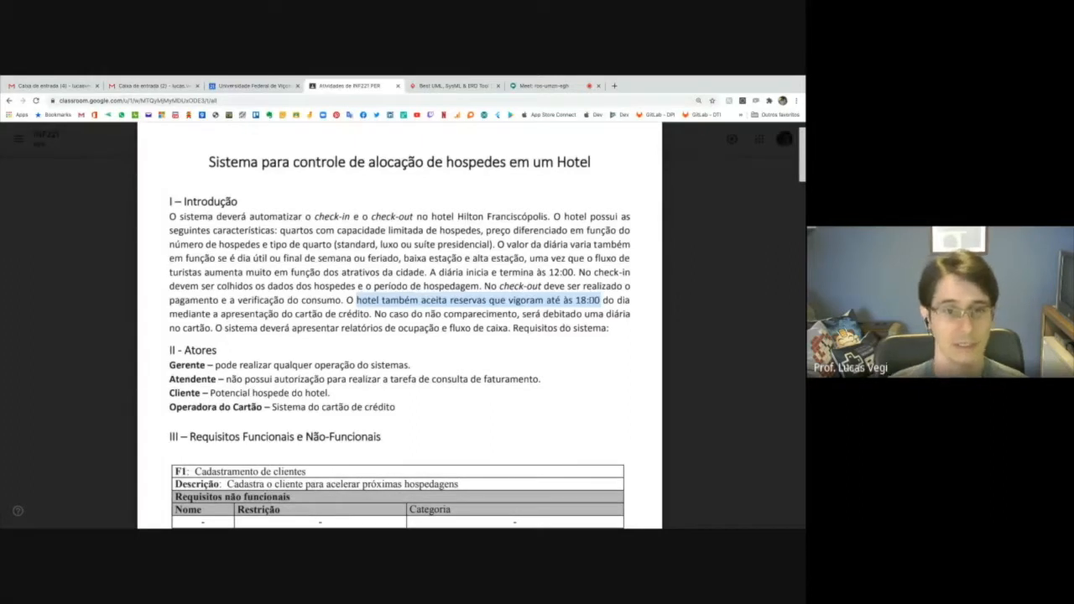
drag(220, 314, 370, 313)
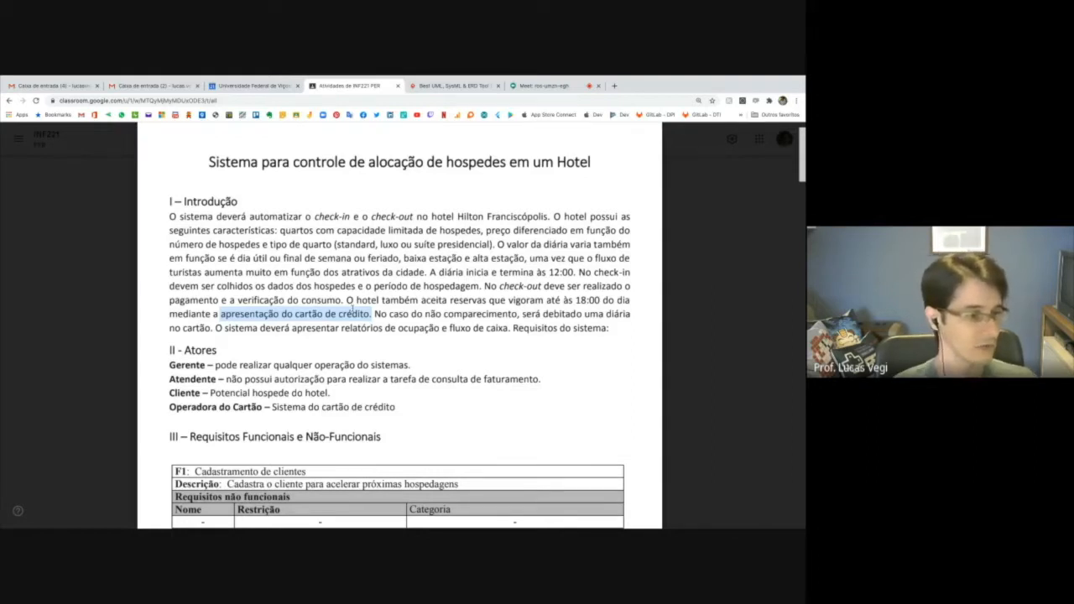
drag(412, 309, 502, 322)
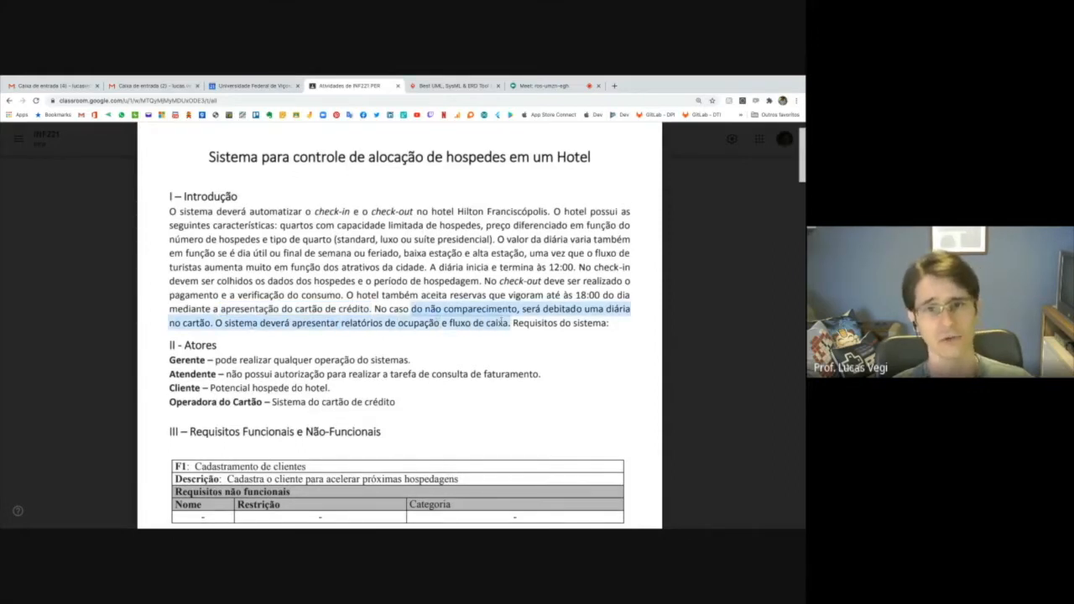
Select the whole Introdução paragraph, from "O sistema deverá automatizar" to "Requisitos do sistema:".
scroll(457, 328, down, 1)
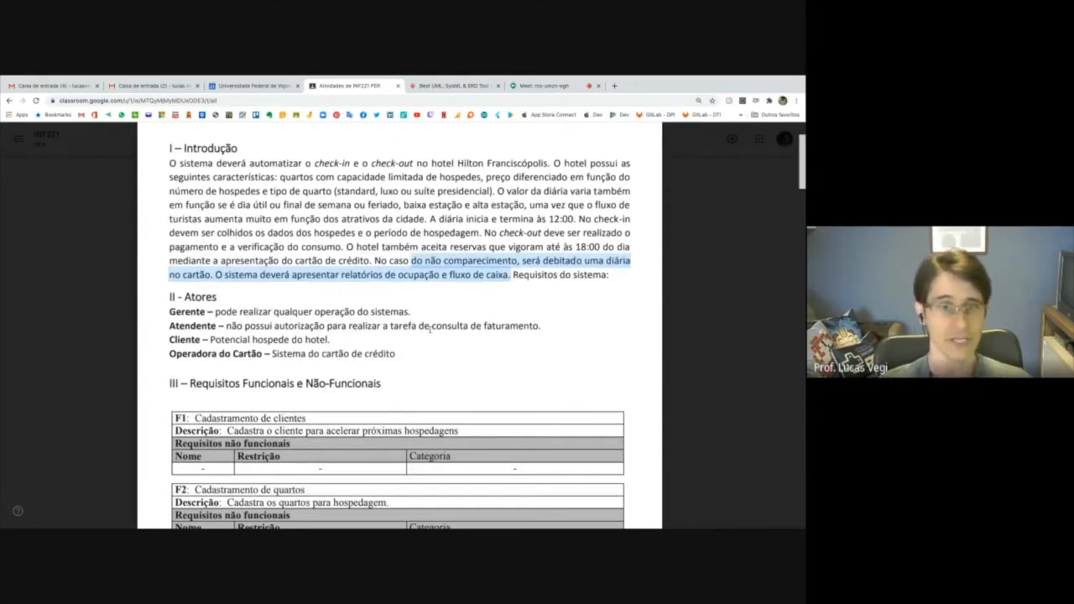
scroll(431, 327, up, 2)
drag(169, 259, 612, 370)
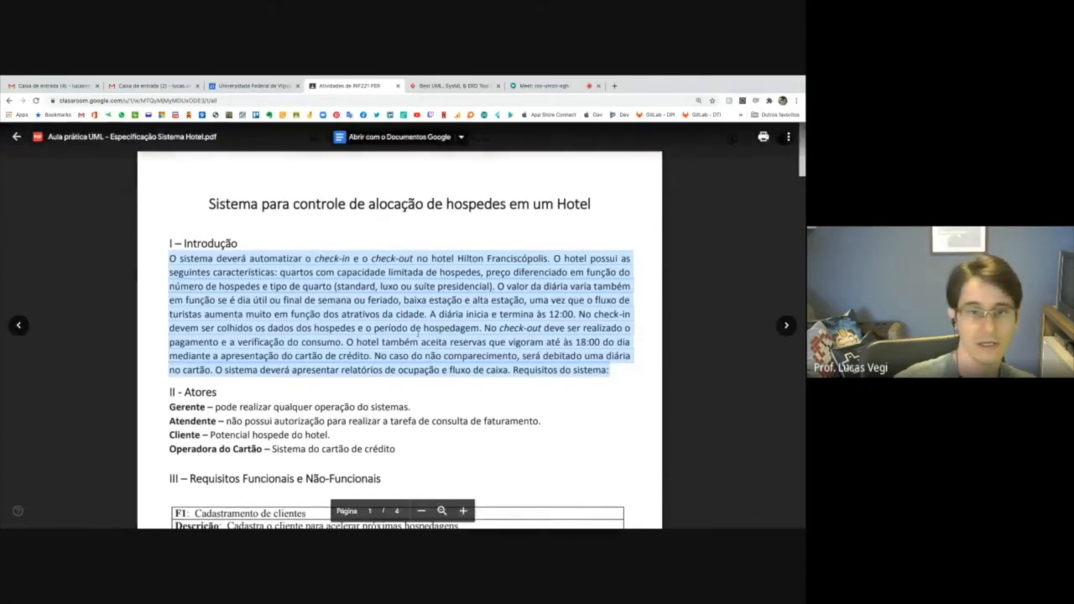
Review the functional requirements section, highlighting the titles of F1 Cadastramento de clientes, F2 Cadastramento de quartos and F3 Reserva de quartos.
scroll(416, 334, down, 5)
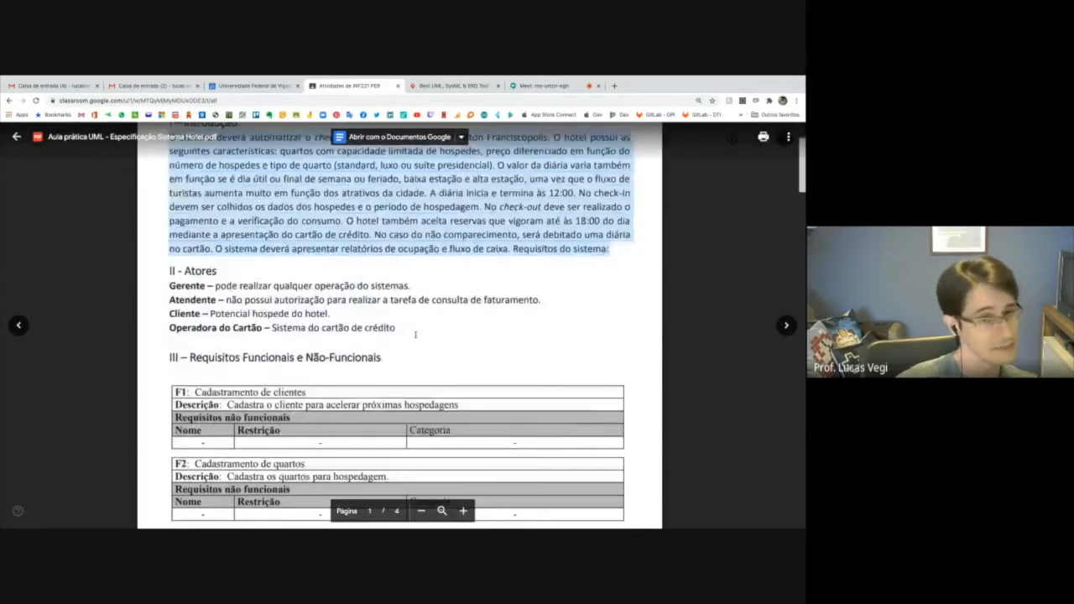
scroll(415, 334, down, 1)
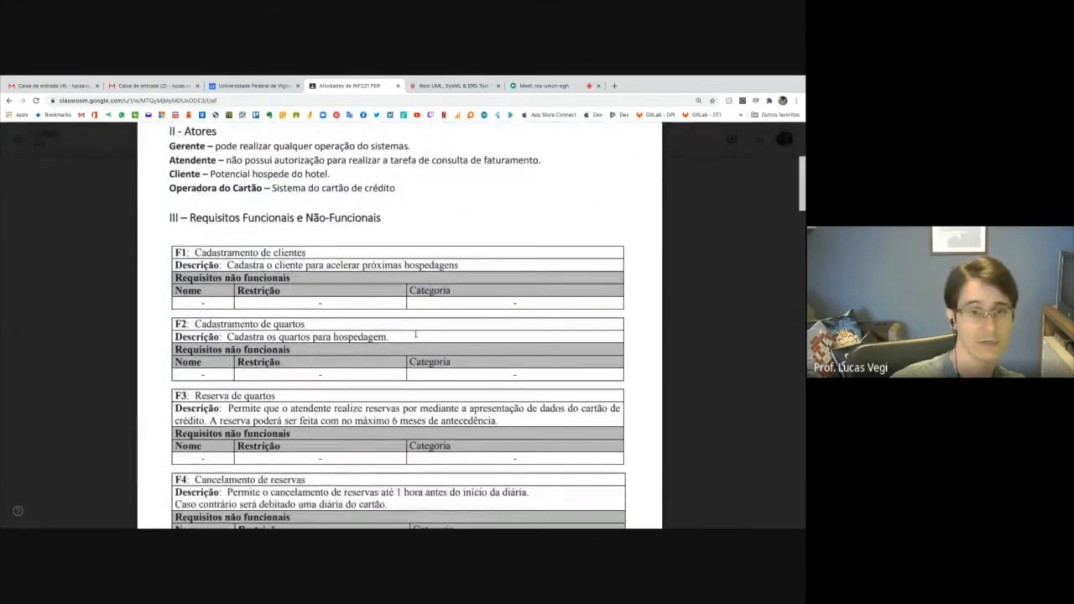
scroll(415, 335, down, 1)
scroll(416, 334, down, 1)
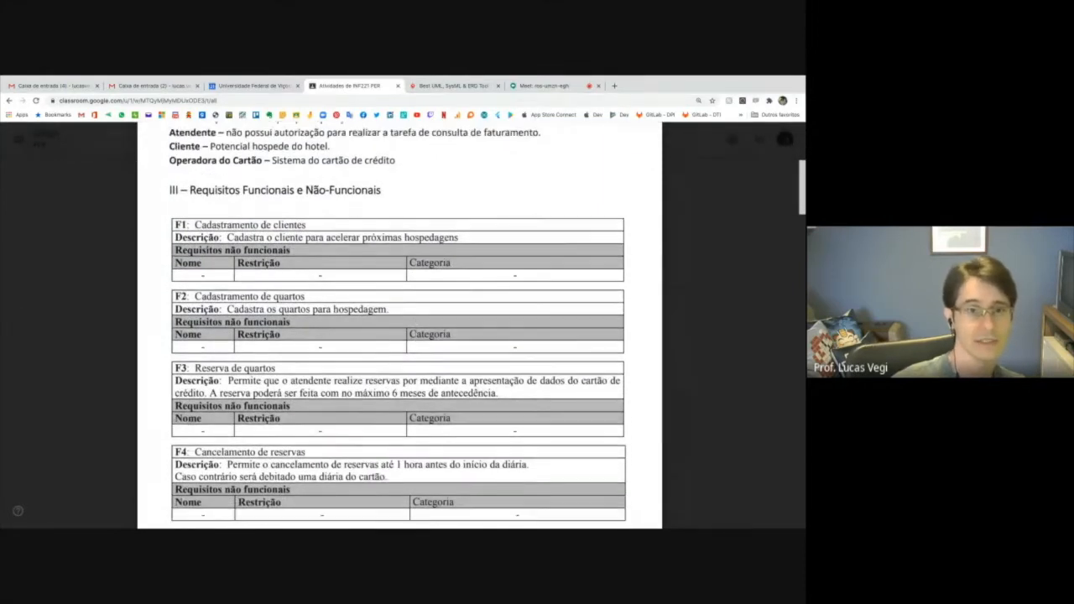
scroll(415, 334, down, 1)
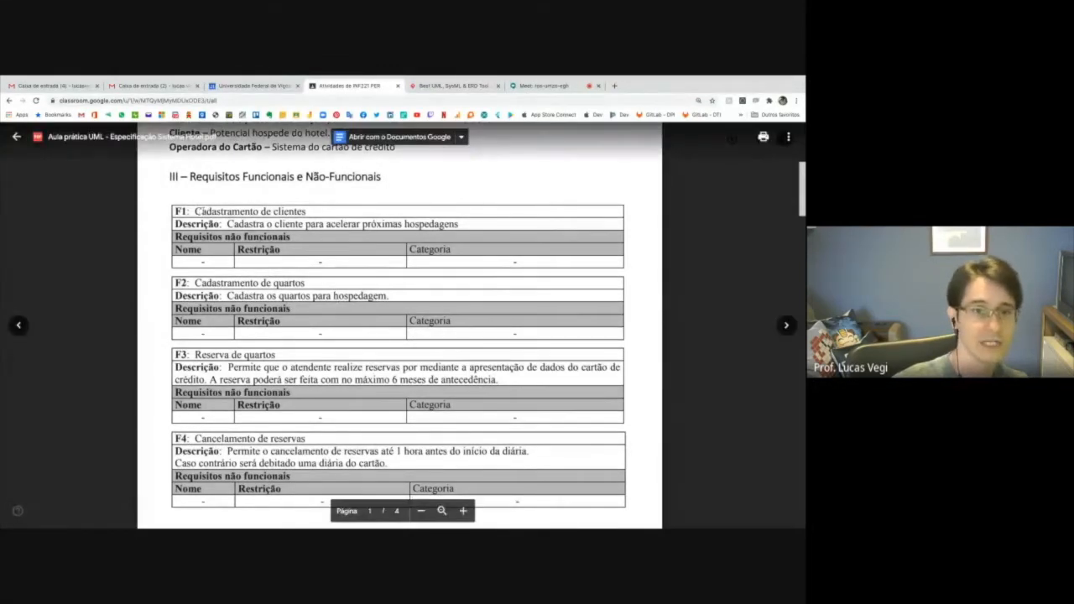
drag(195, 211, 291, 213)
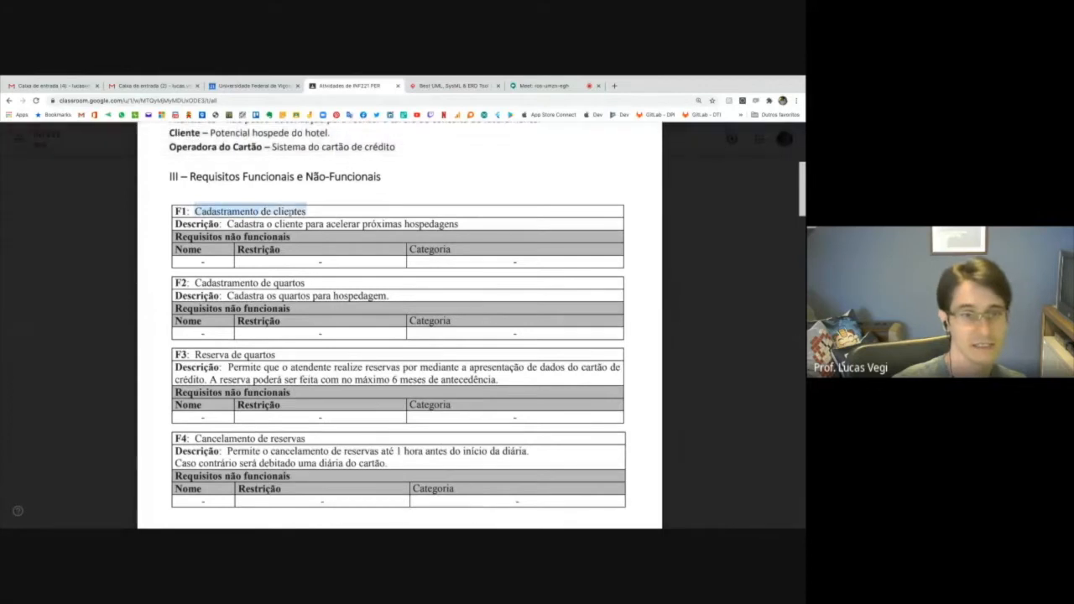
click(193, 283)
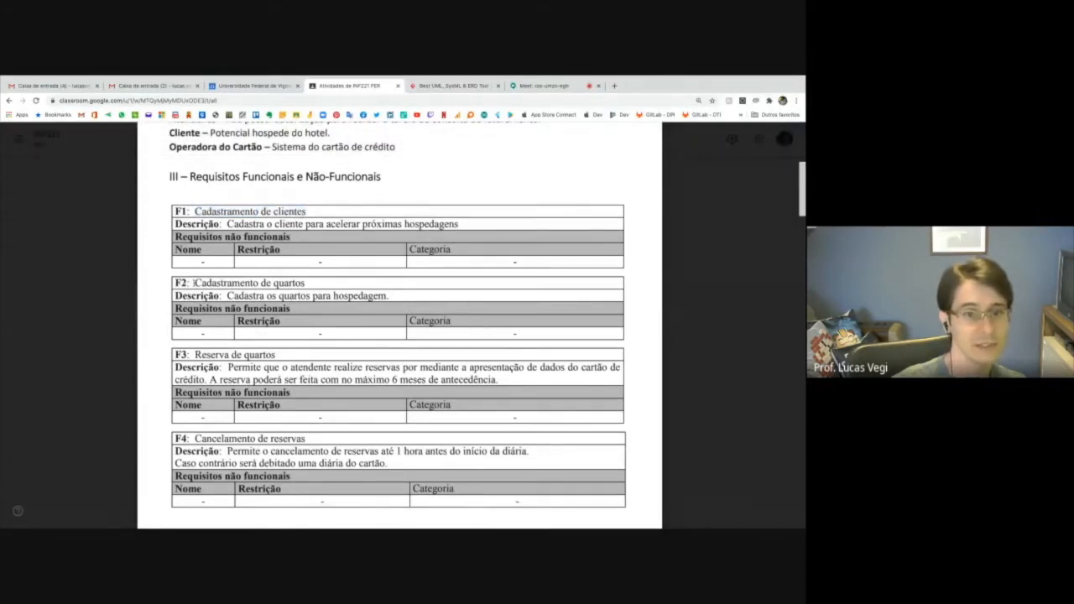
drag(193, 283, 296, 284)
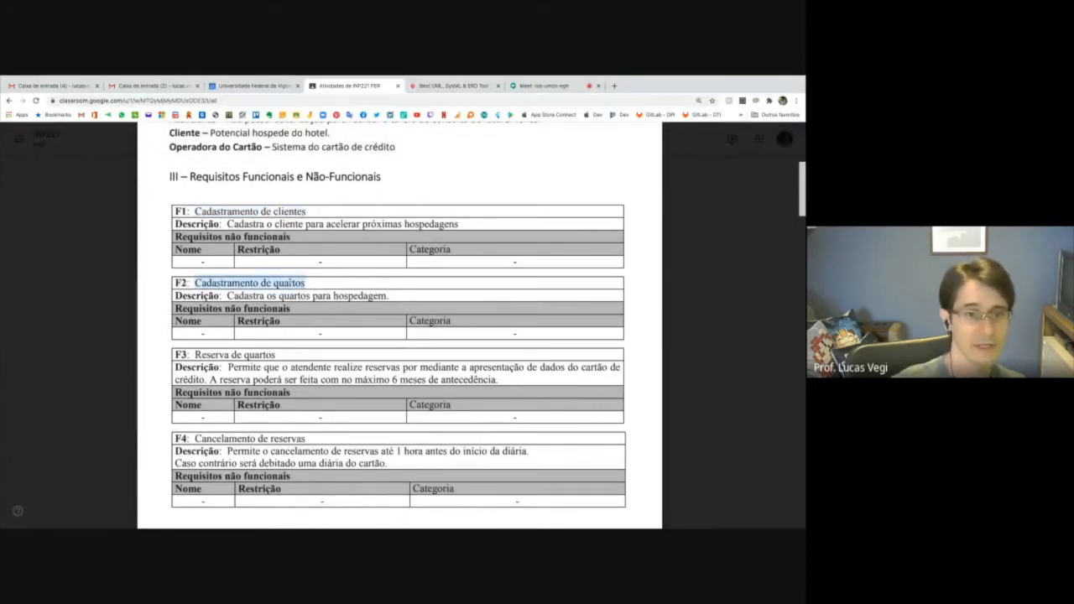
click(194, 354)
drag(194, 355, 275, 355)
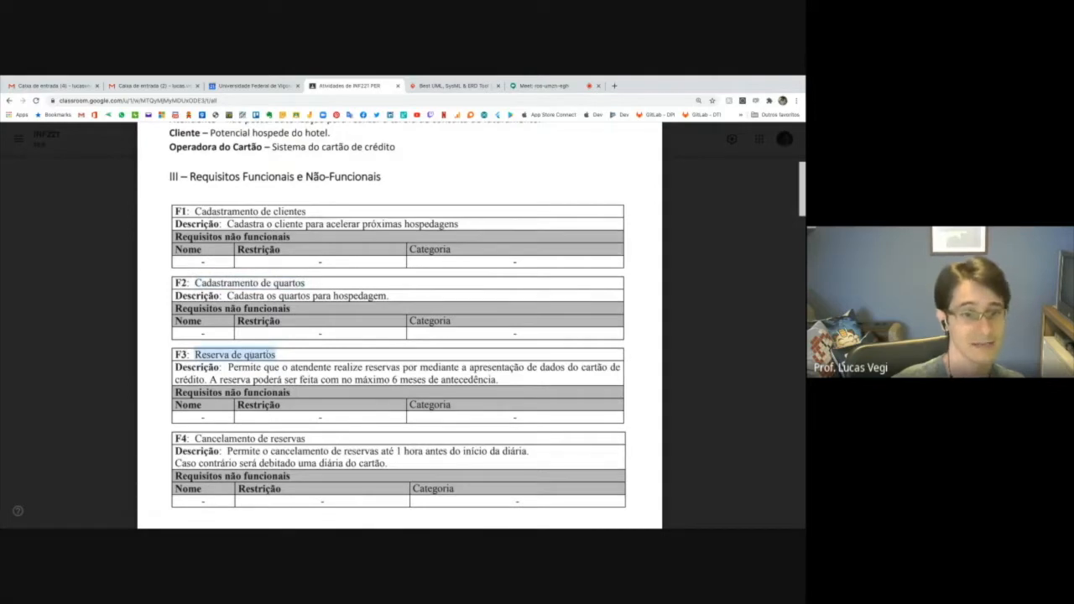
Highlight the title of requirement F4, "Cancelamento de reservas", and view its description.
scroll(291, 354, down, 1)
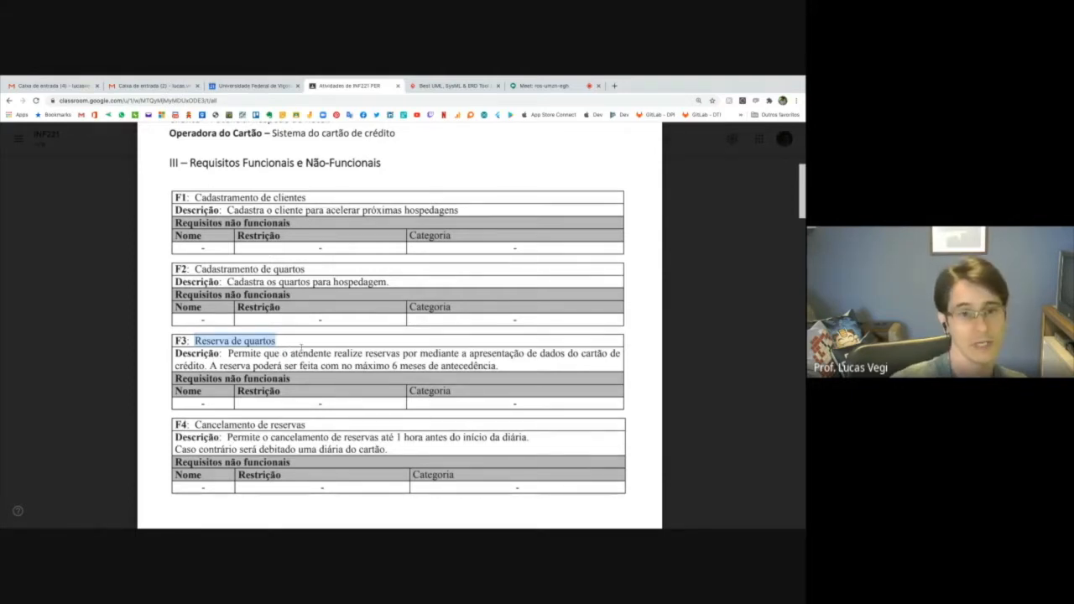
scroll(301, 348, down, 3)
drag(194, 305, 336, 307)
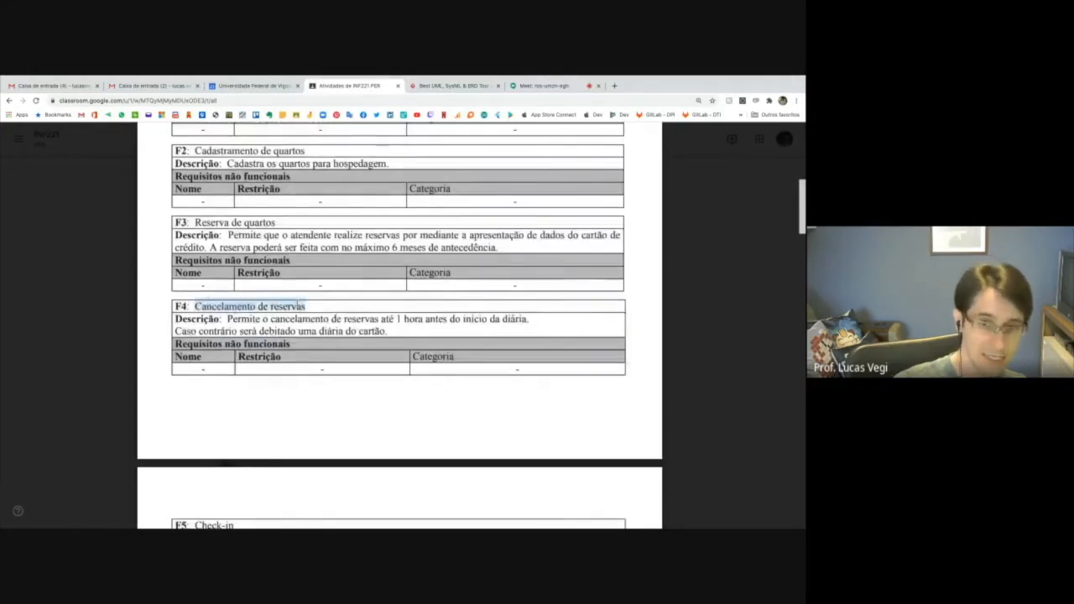
scroll(340, 308, down, 1)
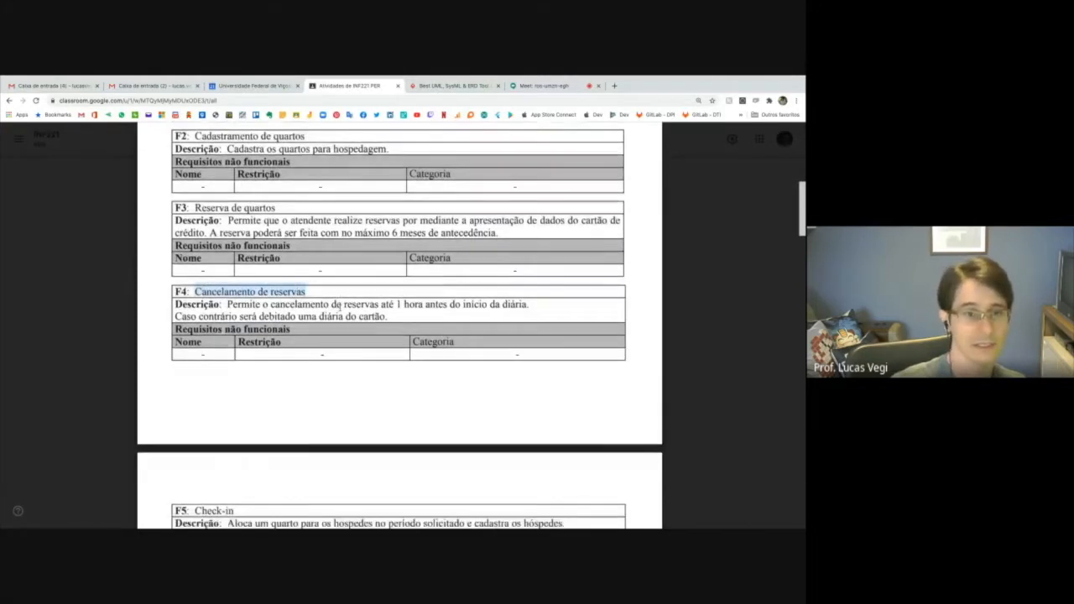
Highlight the F5 Check-in title, the NF5.1 name "Check-in Multi-usuário", and its restriction on overlapping stays.
scroll(252, 277, down, 5)
drag(195, 218, 235, 218)
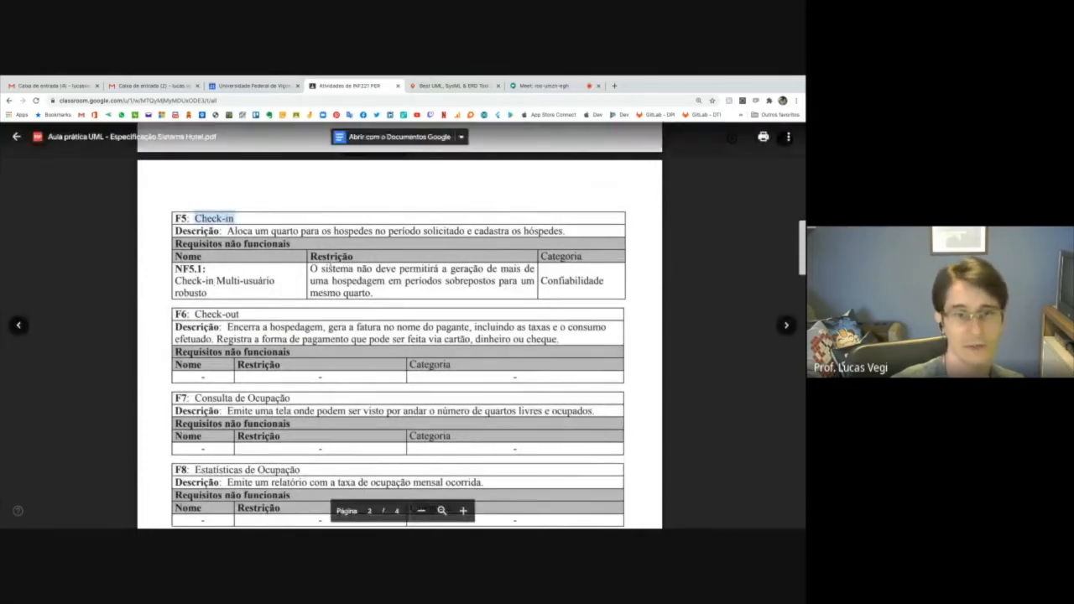
drag(175, 280, 275, 281)
drag(400, 269, 496, 282)
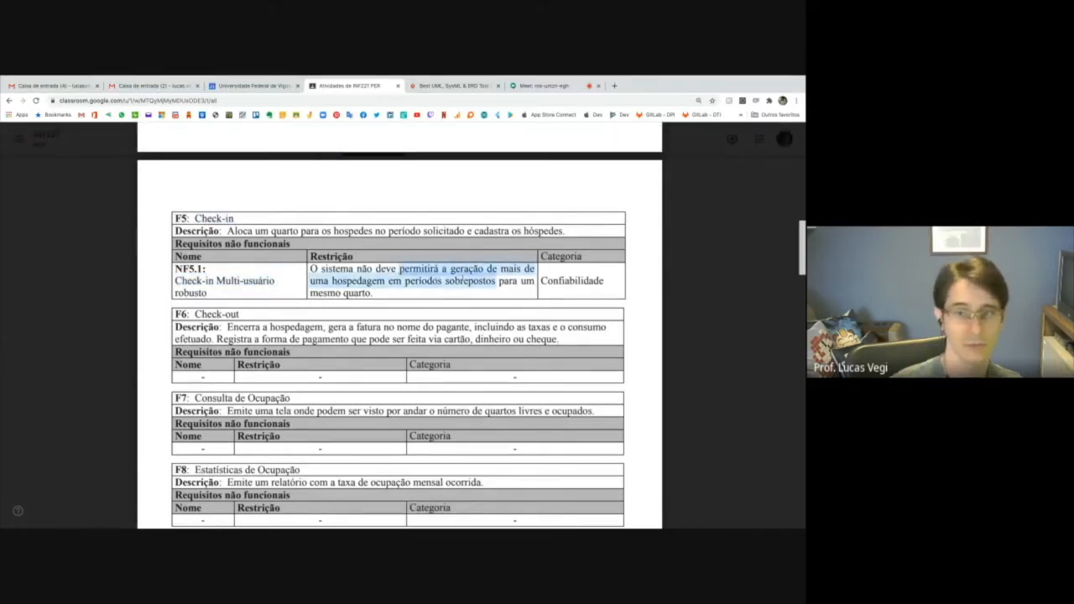
Highlight the titles of F6 Check-out and F7 Consulta de Ocupação, plus F7's passage "o número de quartos livres e ocupados".
scroll(462, 278, down, 1)
drag(195, 287, 237, 286)
scroll(238, 286, down, 1)
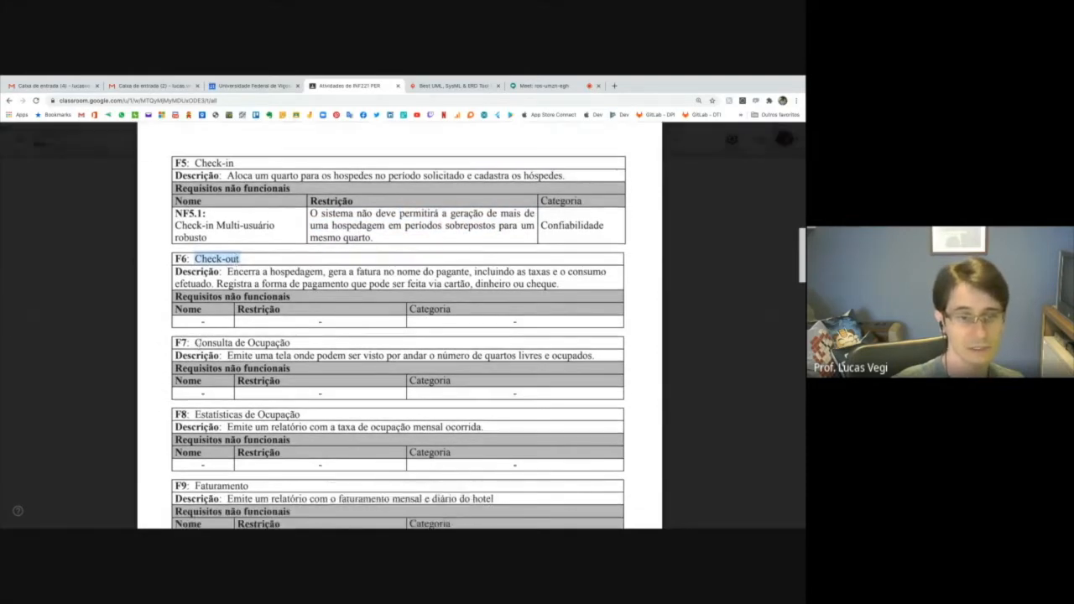
drag(195, 343, 290, 344)
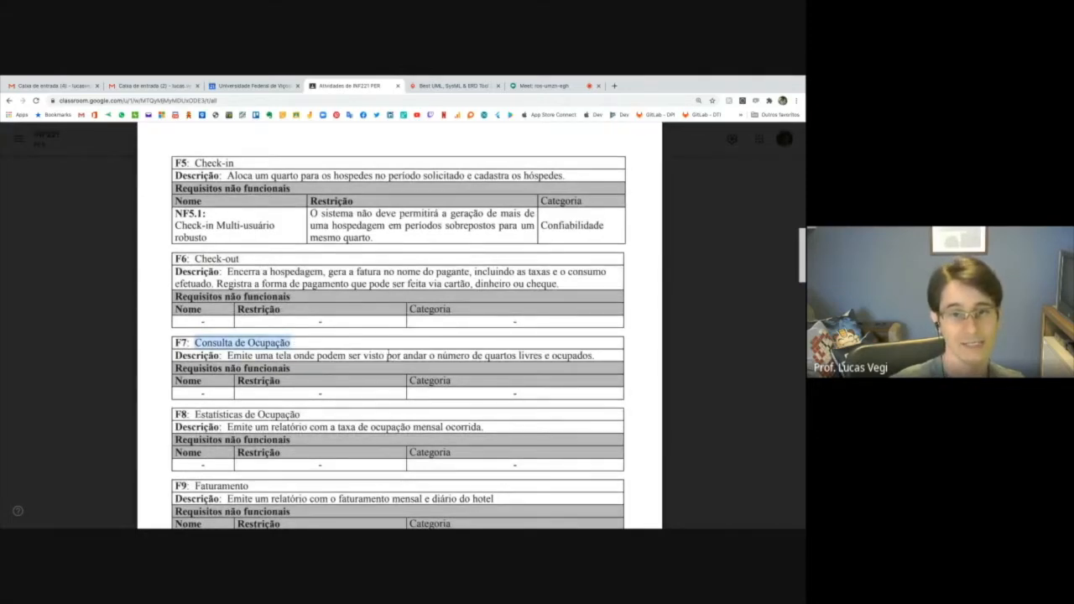
drag(430, 355, 594, 356)
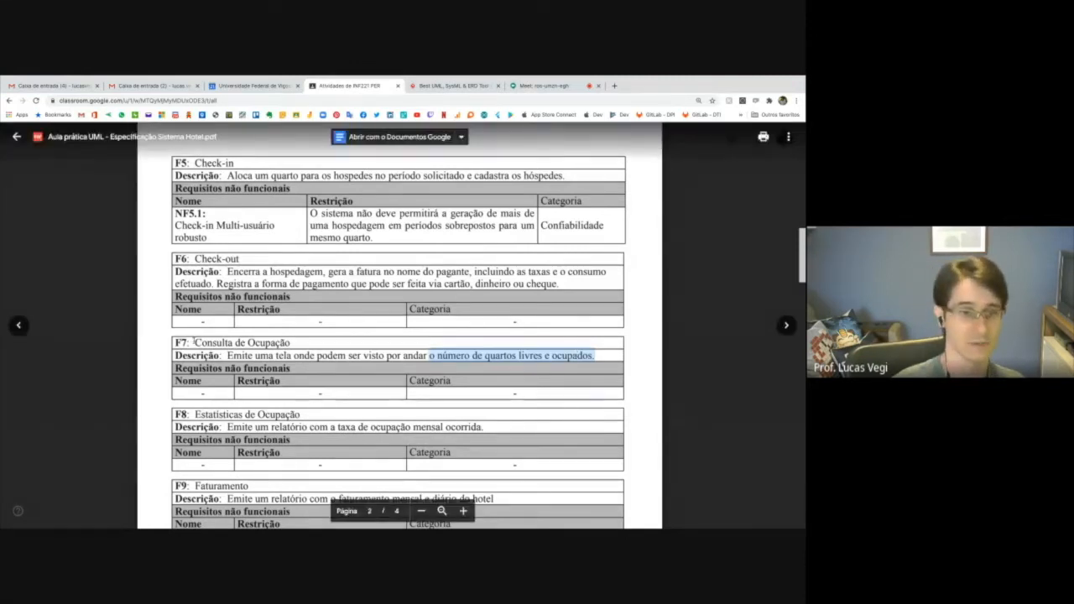
drag(195, 342, 291, 342)
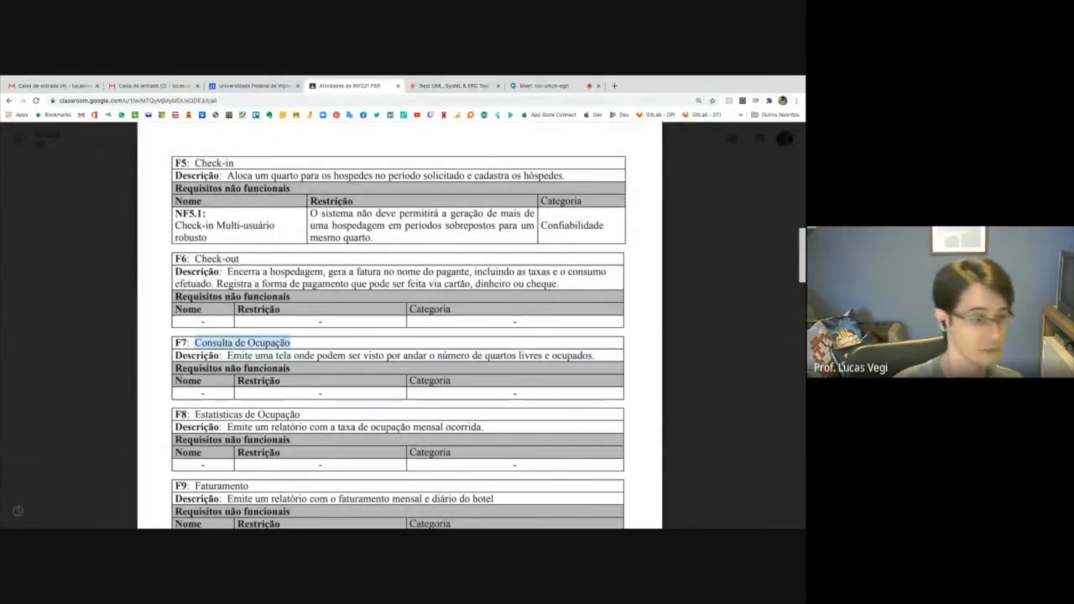
Highlight the F8 title "Estatísticas de Ocupação", its words "de ocupação mensal", and the F9 title "Faturamento".
scroll(194, 367, down, 1)
drag(194, 367, 290, 367)
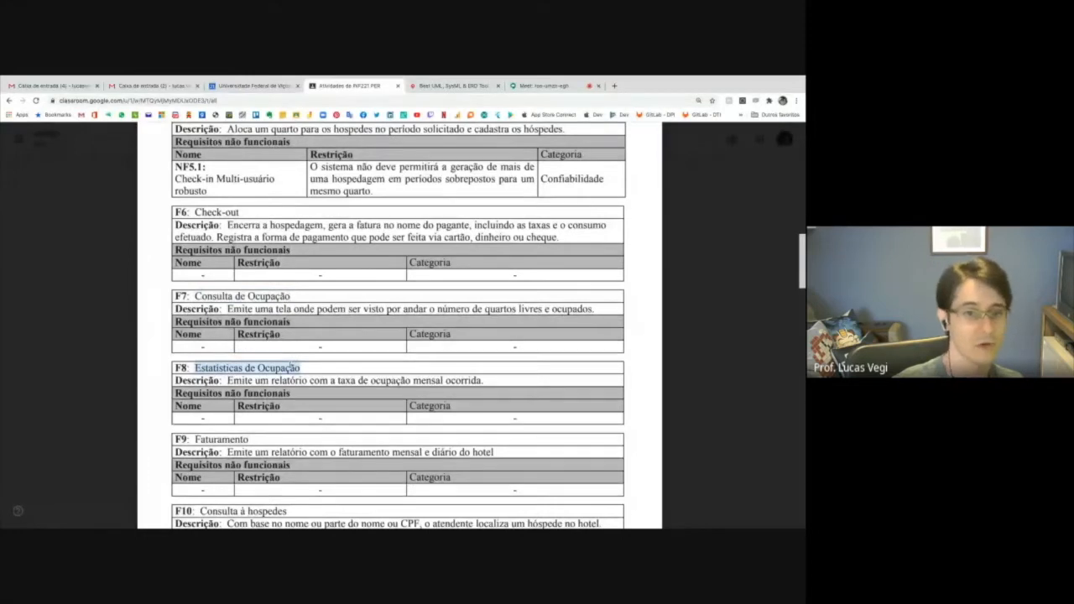
drag(358, 380, 443, 381)
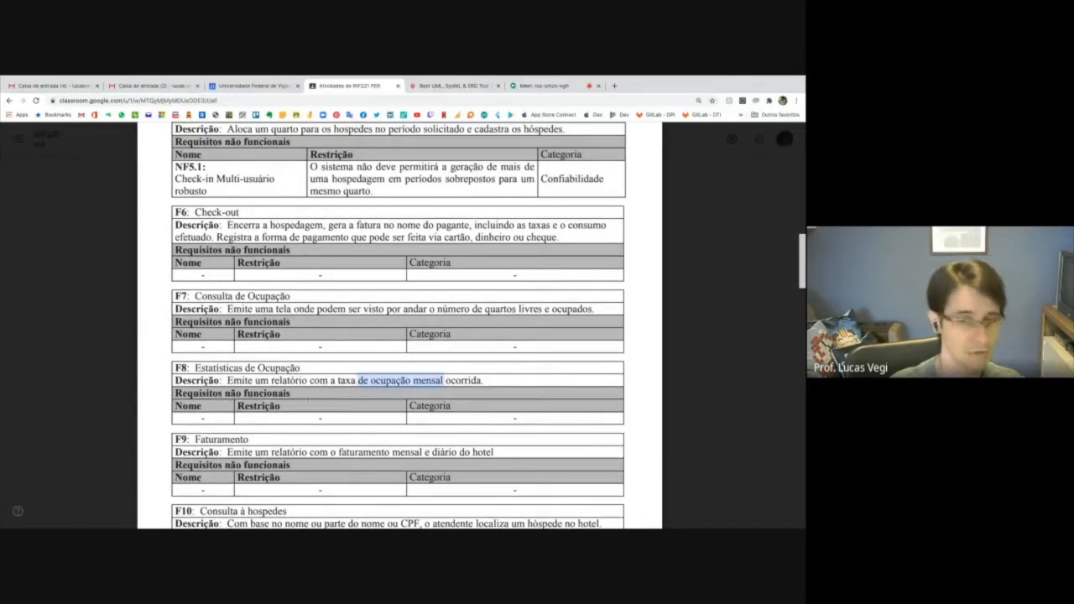
scroll(303, 412, down, 3)
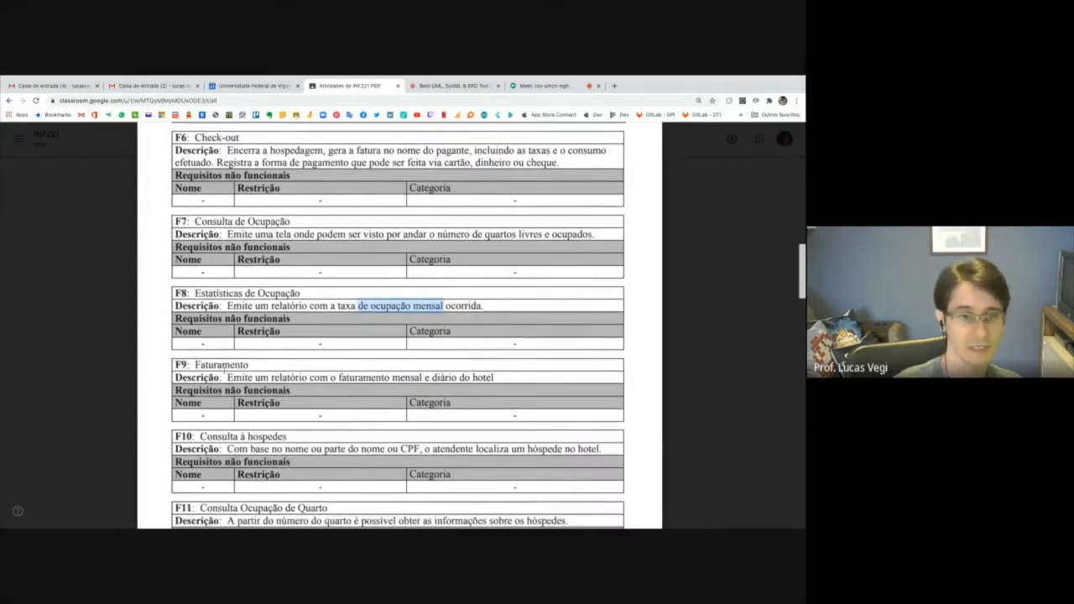
drag(194, 365, 249, 366)
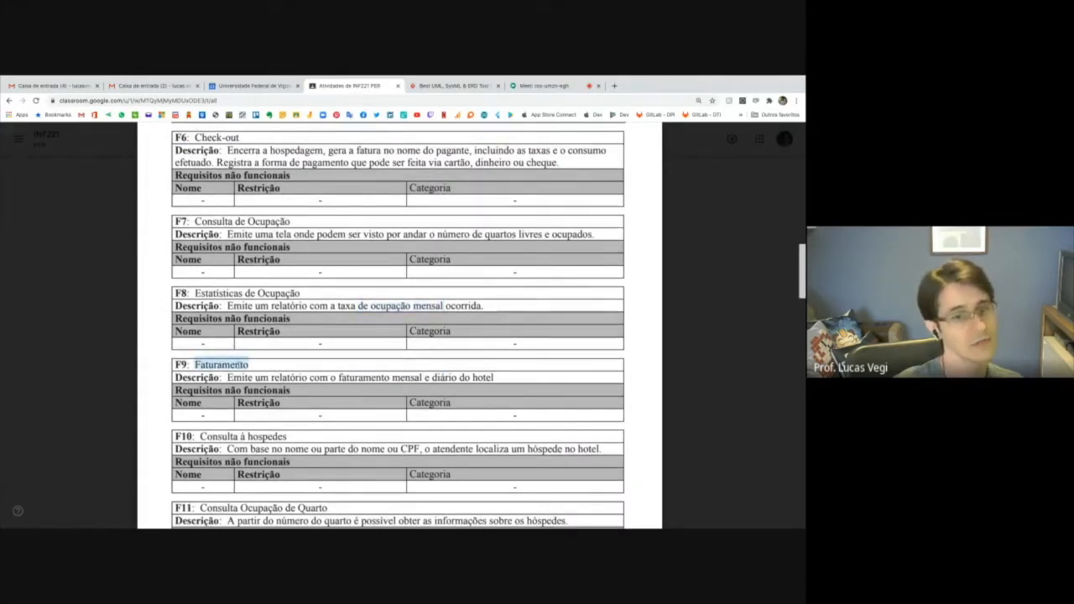
Highlight the F10 title "Consulta à hospedes" and its description passages on searching by name and "localiza um hóspede no hotel".
scroll(398, 328, down, 1)
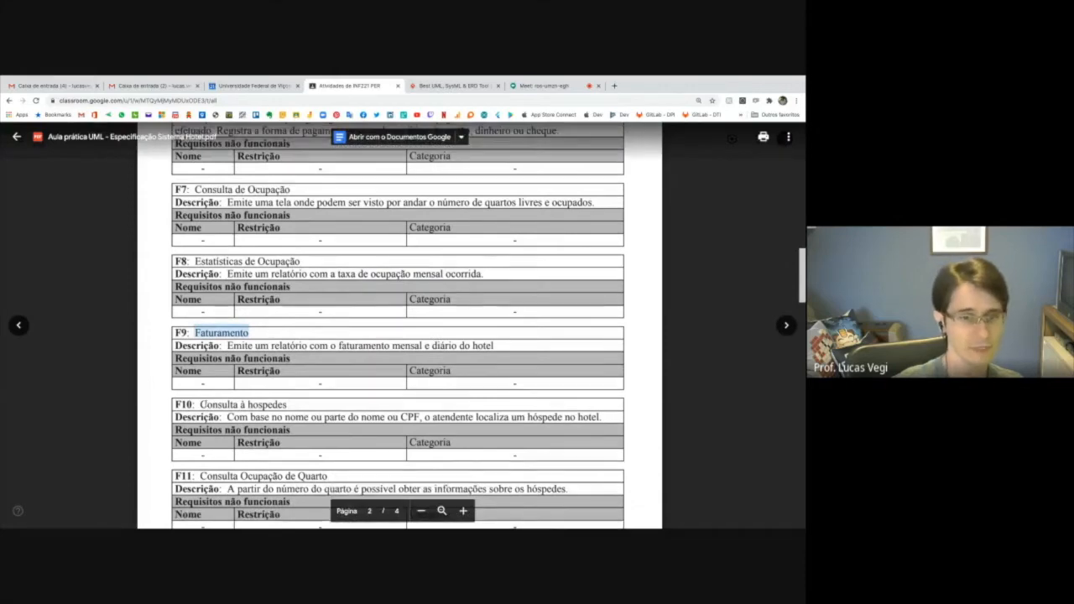
drag(201, 405, 287, 406)
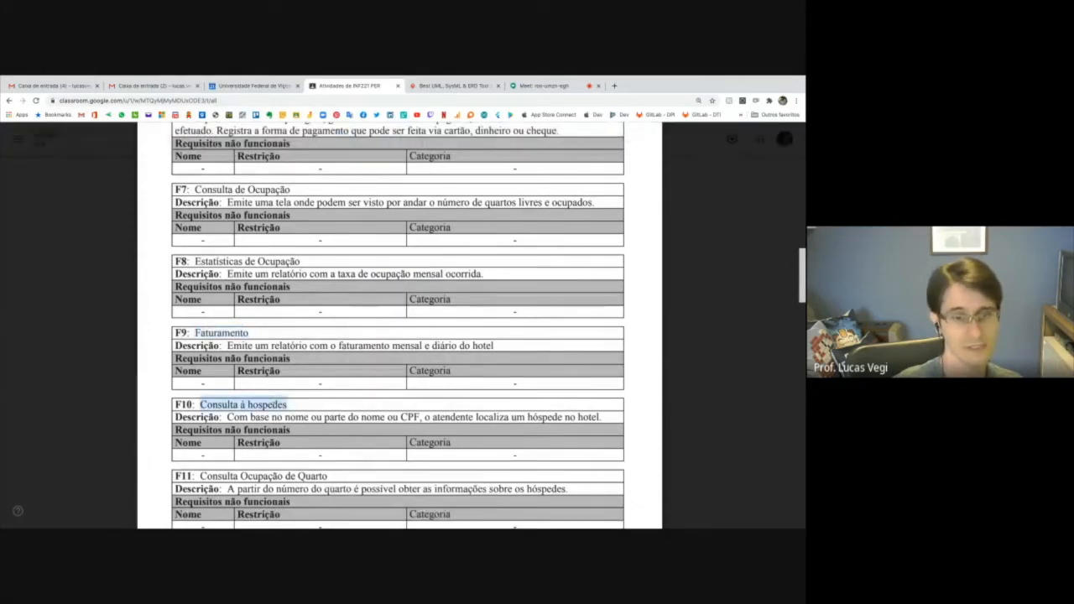
drag(250, 417, 399, 417)
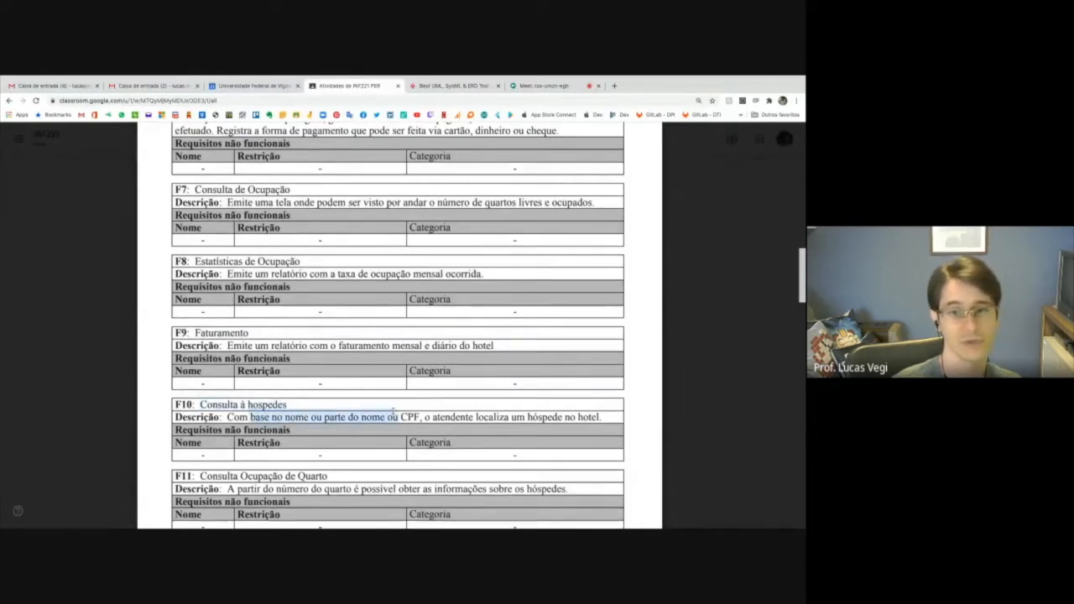
drag(476, 417, 601, 417)
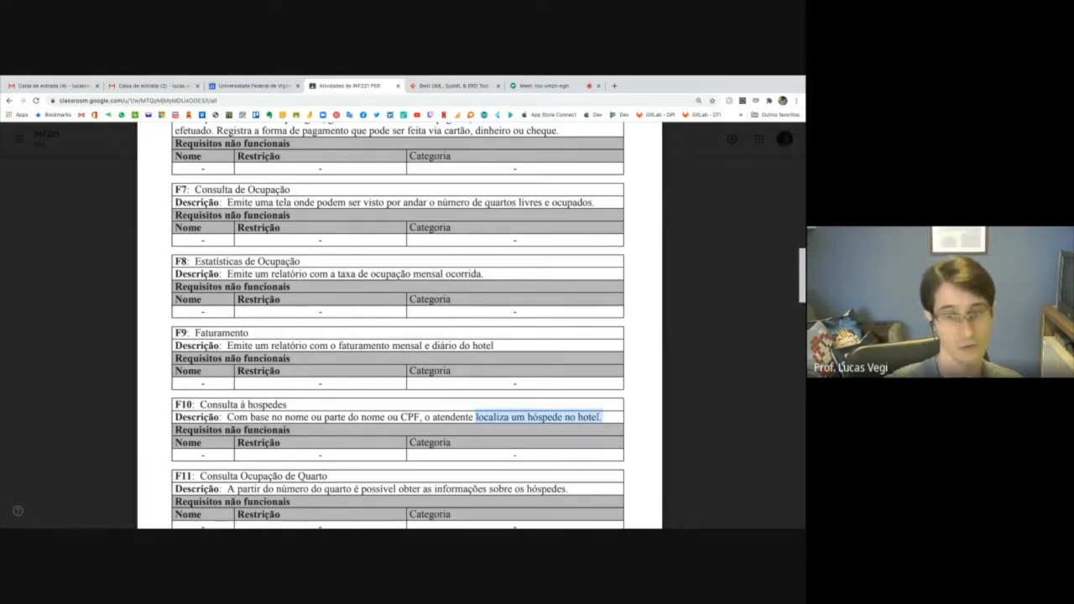
Highlight "Ocupação de Quarto" in the F11 title and its description passages on the room number and "informações sobre os hóspedes".
scroll(596, 442, down, 2)
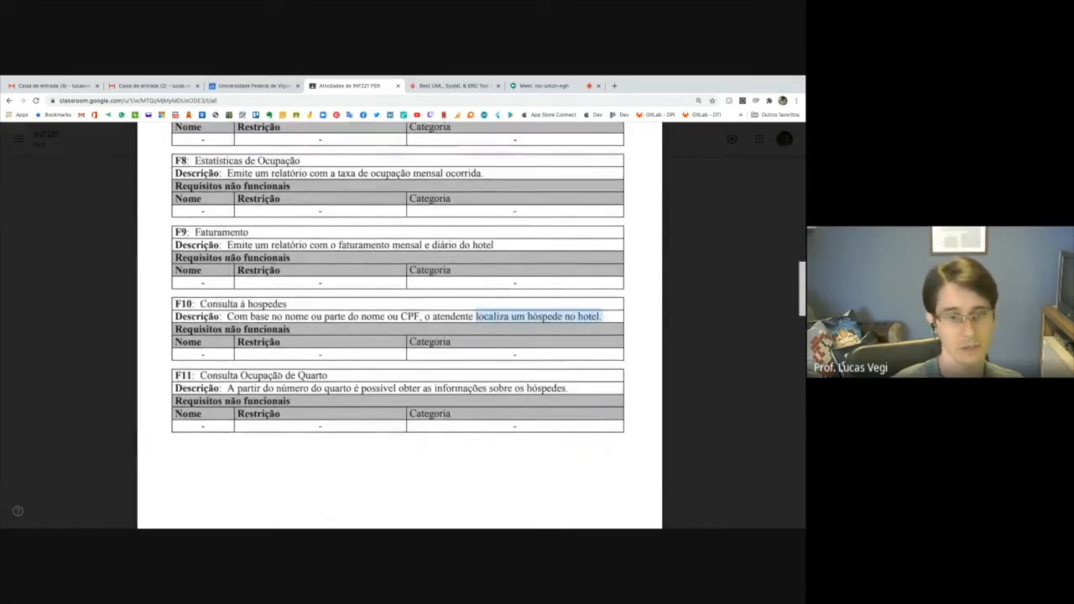
drag(241, 375, 327, 375)
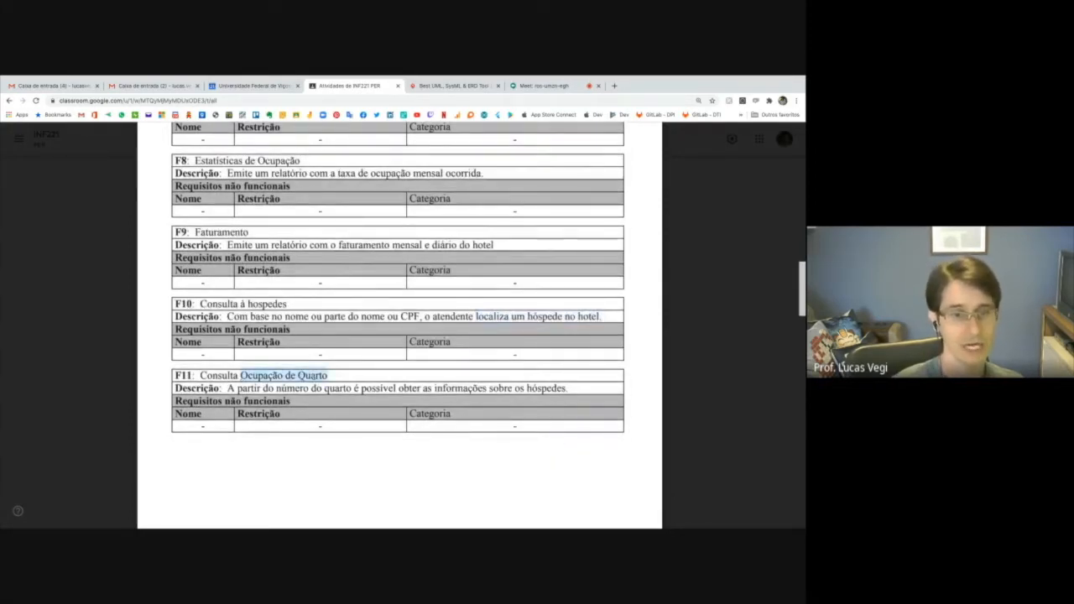
drag(276, 388, 359, 388)
drag(434, 388, 568, 387)
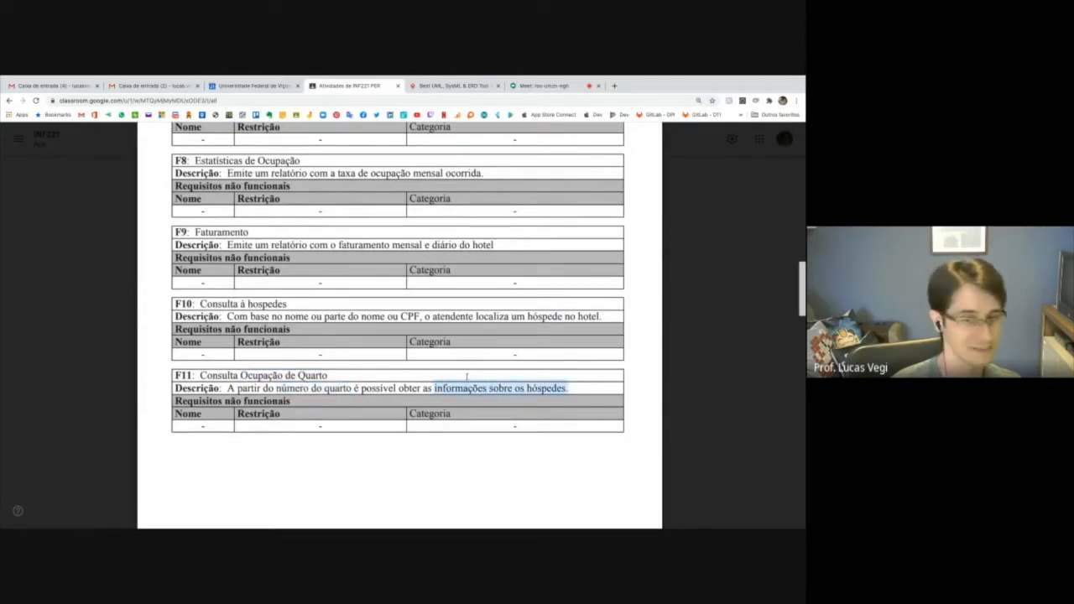
Go to section IV, Requisitos Suplementares, and highlight S1's title "Recuperação de BD" and the words "recuperar de falhas".
scroll(467, 377, down, 3)
scroll(467, 377, down, 6)
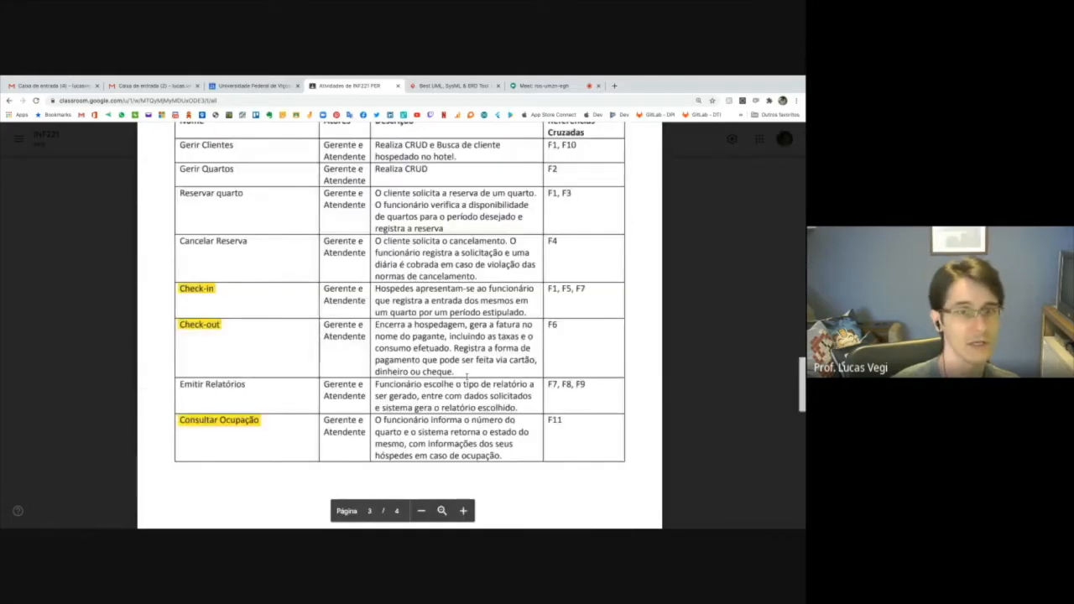
scroll(467, 377, up, 3)
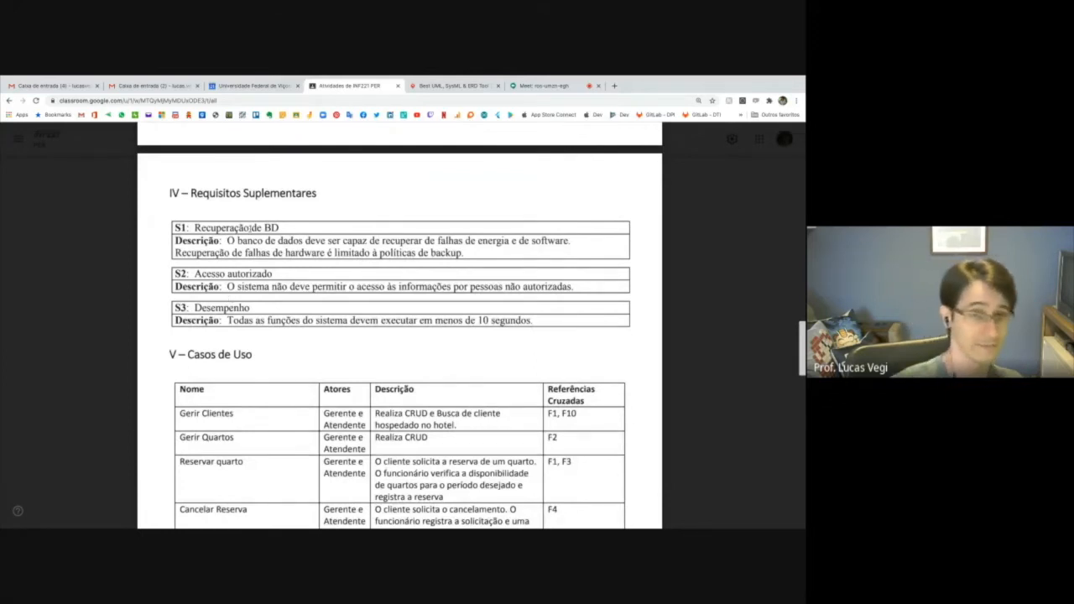
drag(194, 228, 279, 227)
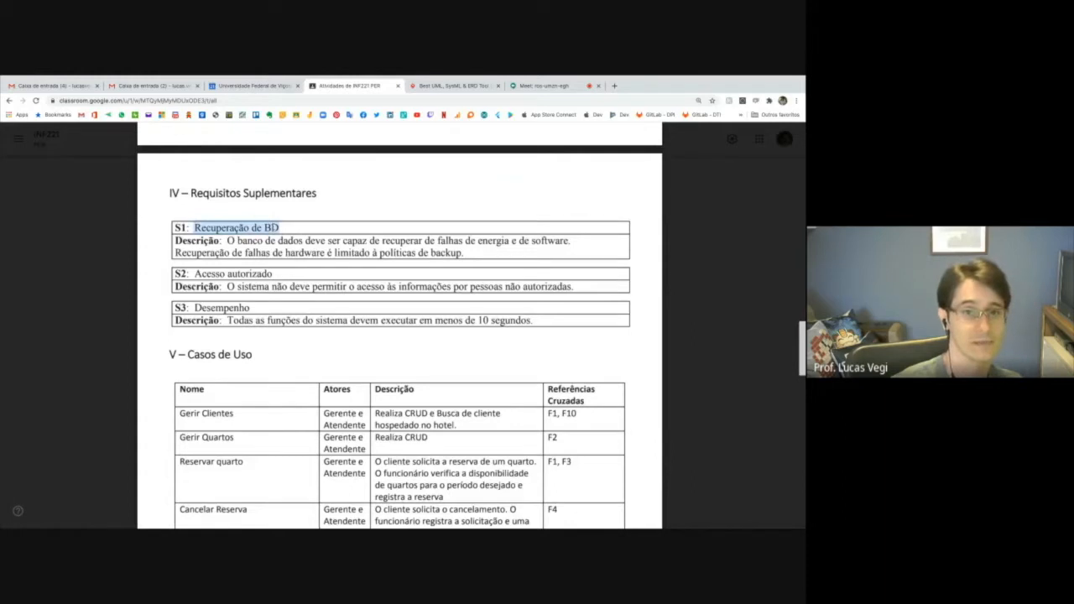
drag(382, 241, 437, 242)
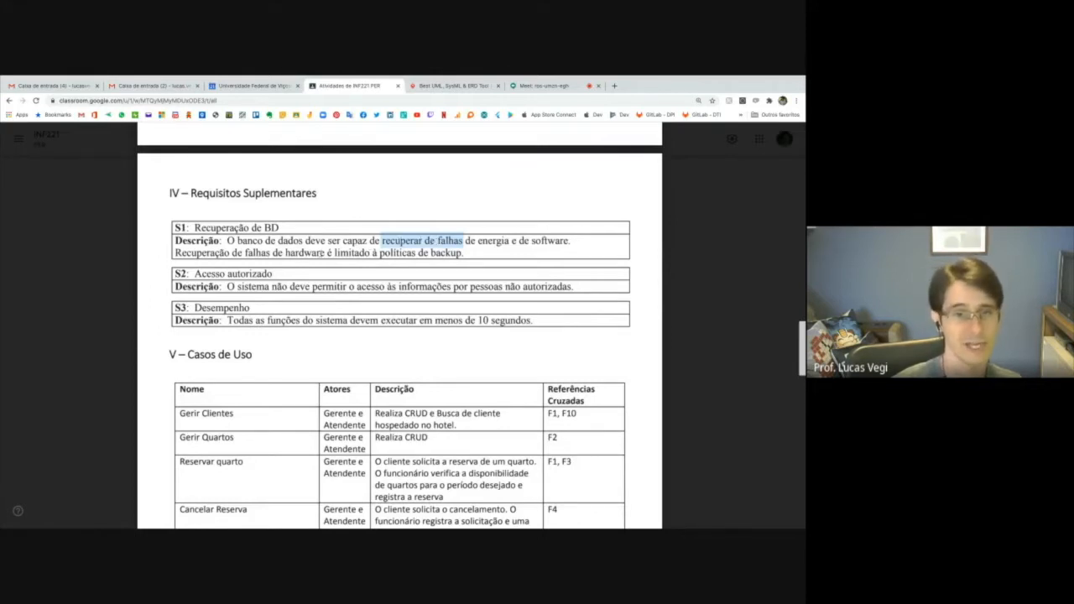
Highlight the S2 title "Acesso autorizado" and its passage "acesso às informações por pessoas não autorizadas".
scroll(258, 265, down, 1)
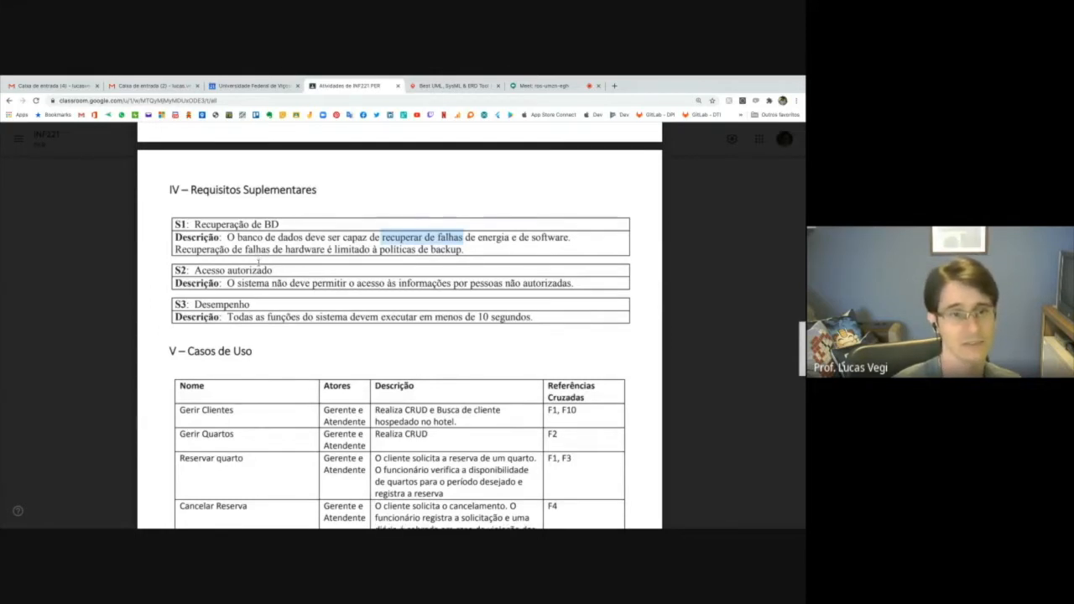
drag(194, 269, 273, 268)
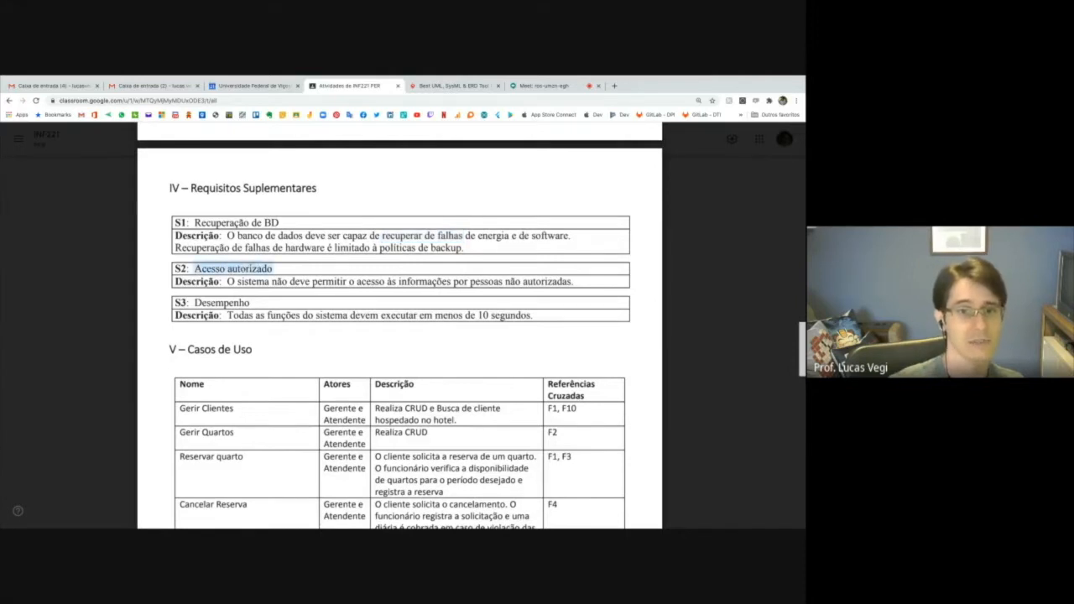
drag(356, 281, 573, 282)
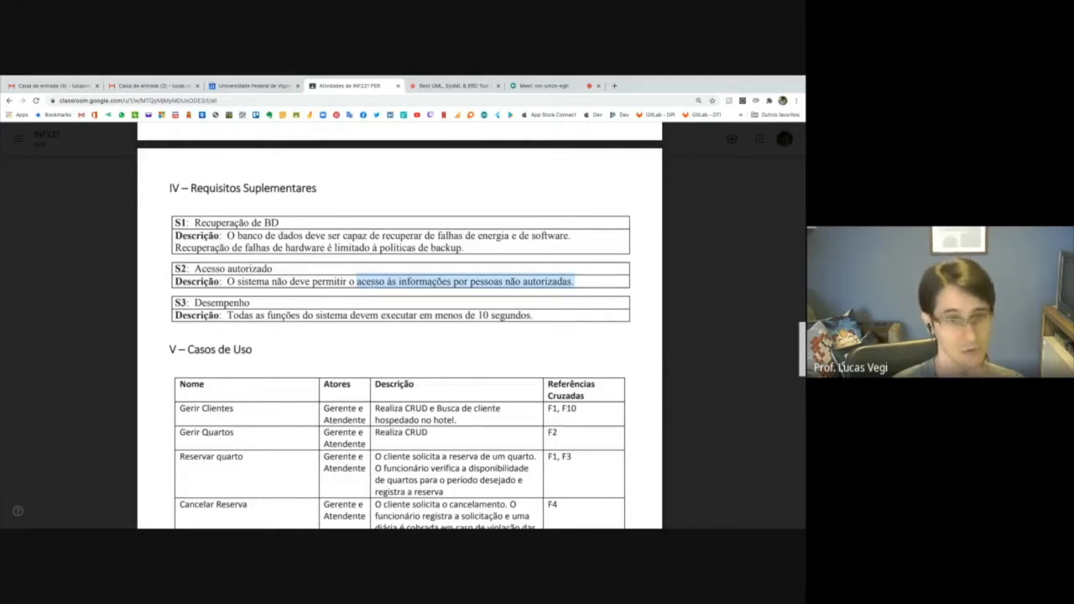
Highlight the full S3 Desempenho description, followed by the section heading "Requisitos Suplementares".
scroll(364, 293, down, 1)
scroll(365, 293, down, 1)
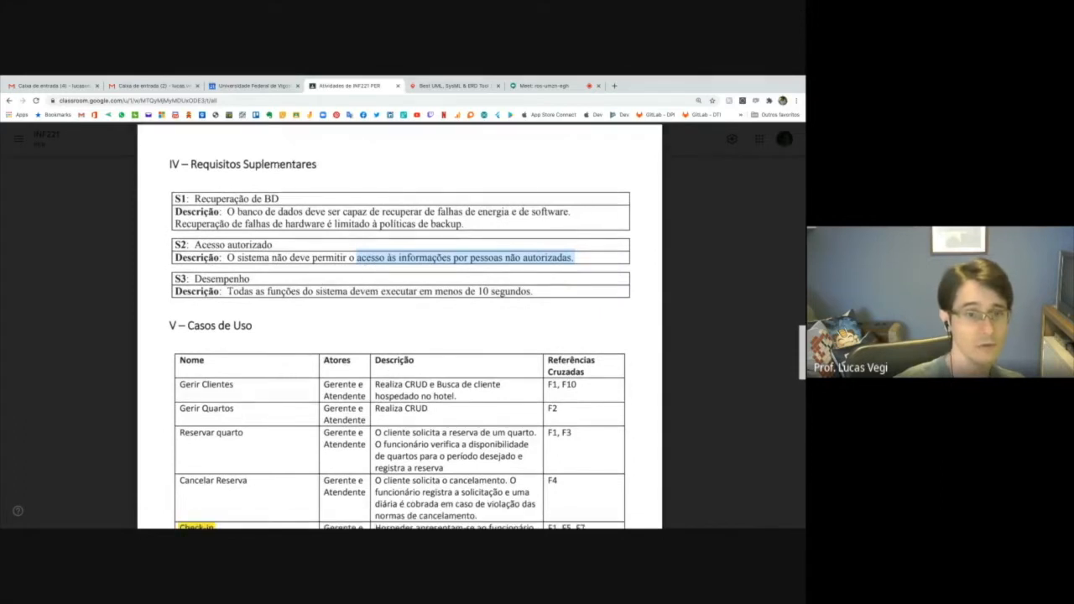
drag(227, 290, 507, 289)
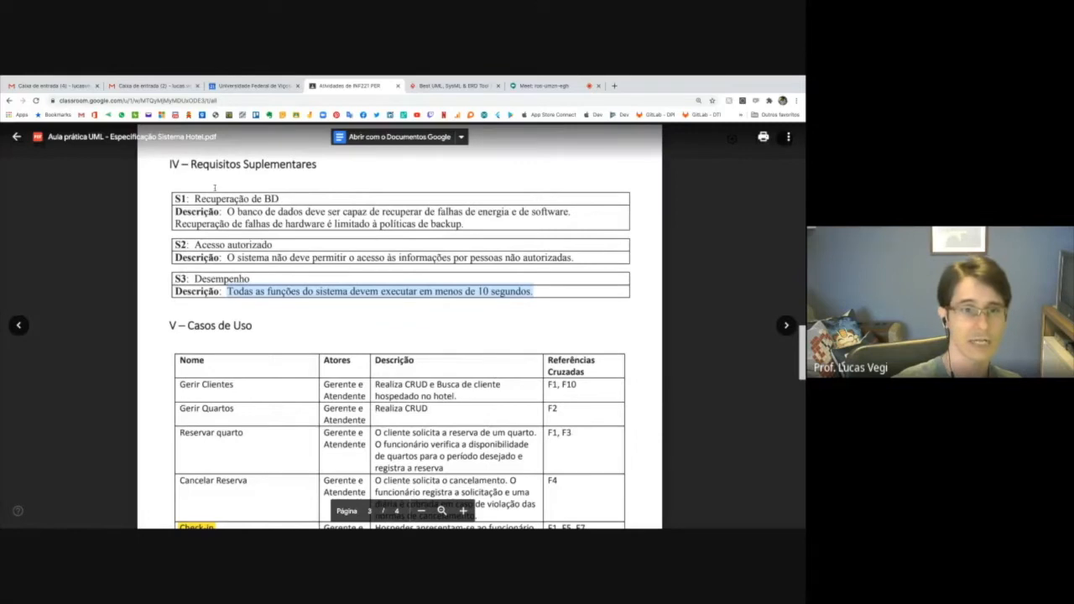
drag(191, 164, 265, 160)
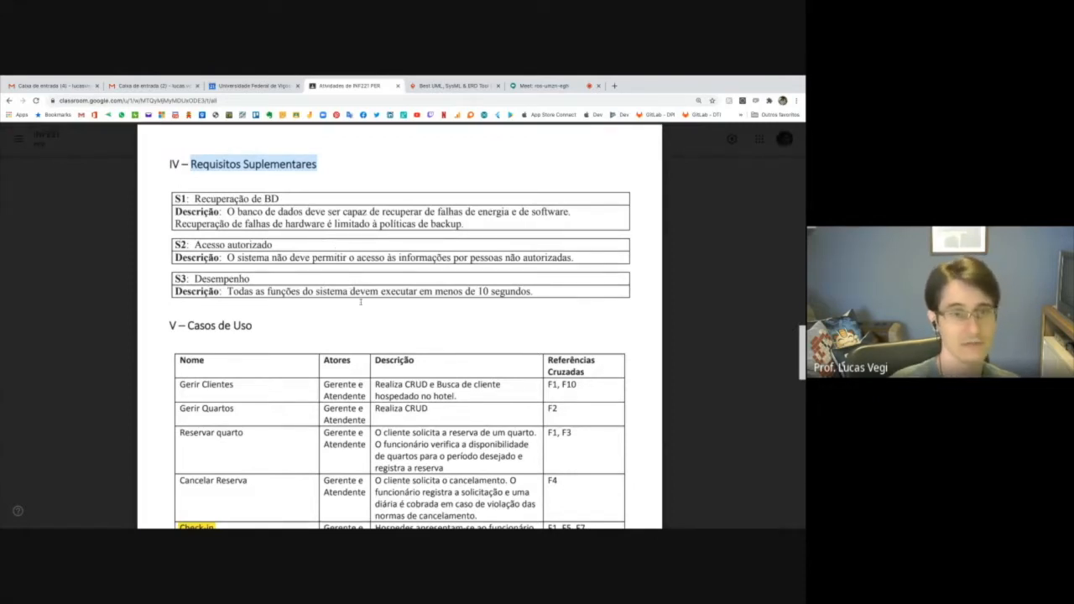
Review the Casos de Uso table, highlighting F1 in the Gerir Clientes, Reservar quarto and Check-in references, and F7 in Check-in and Emitir Relatórios.
scroll(357, 303, down, 3)
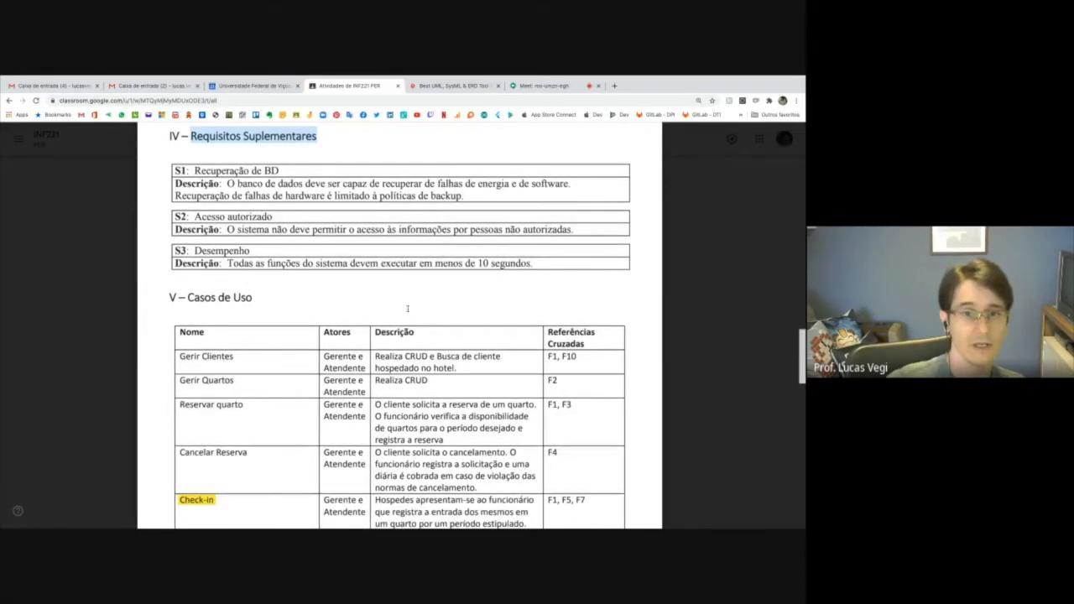
scroll(409, 309, down, 3)
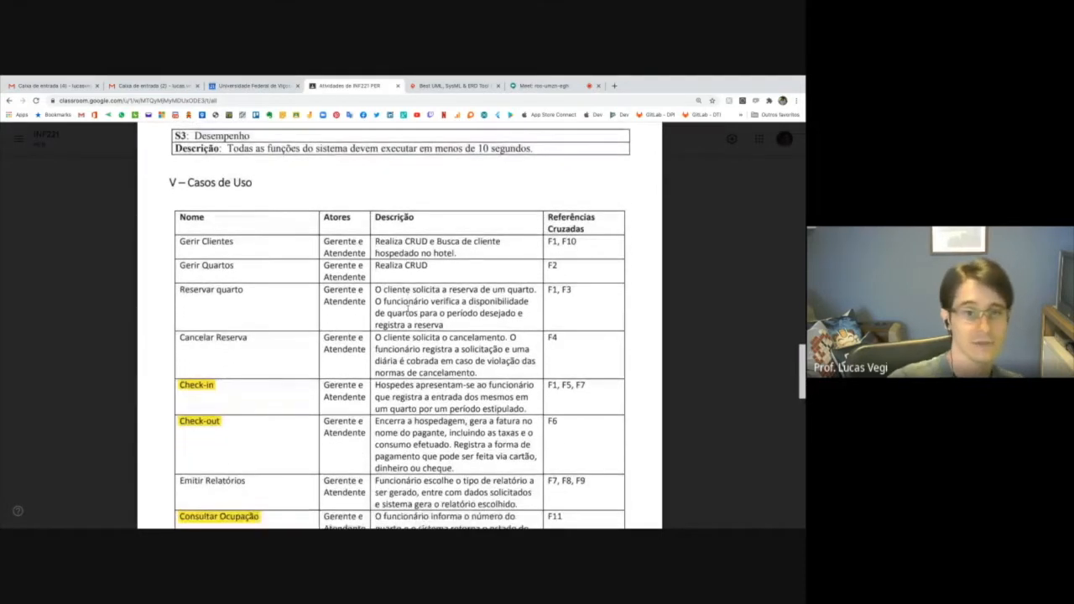
scroll(409, 308, down, 1)
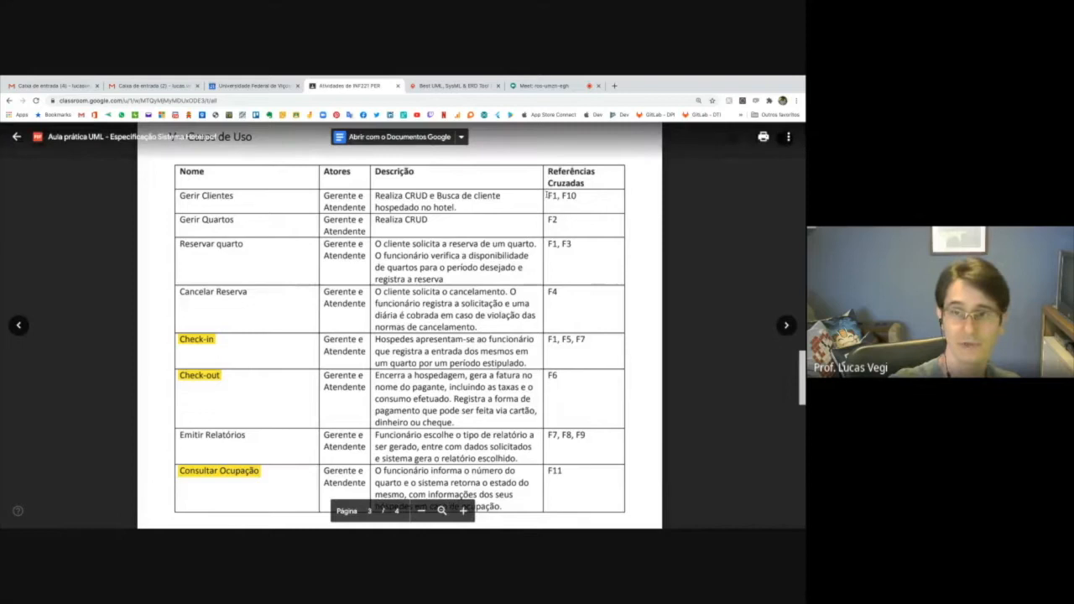
drag(548, 196, 559, 196)
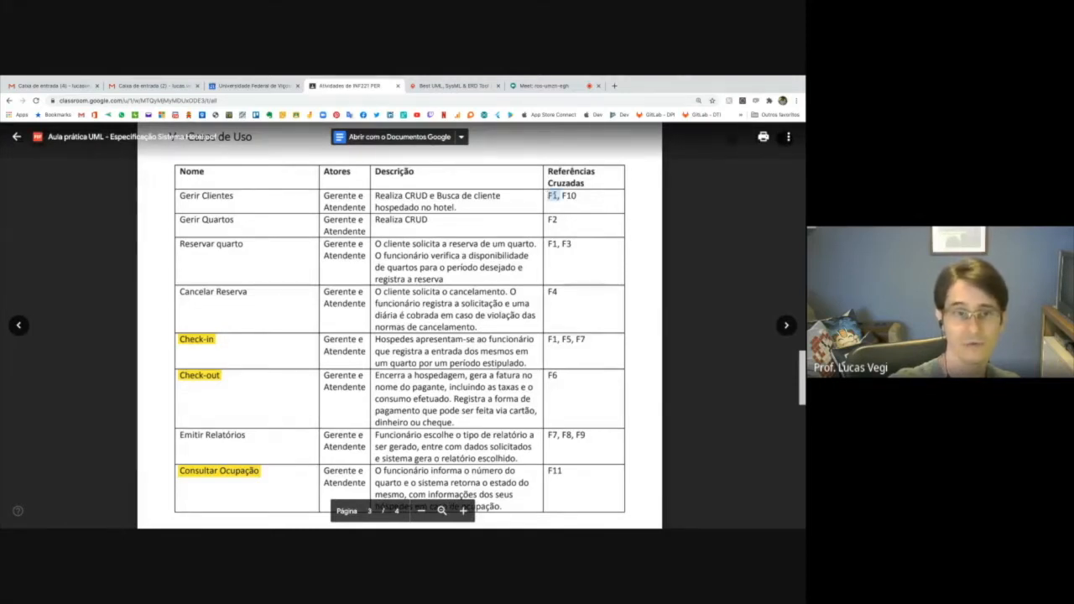
click(546, 243)
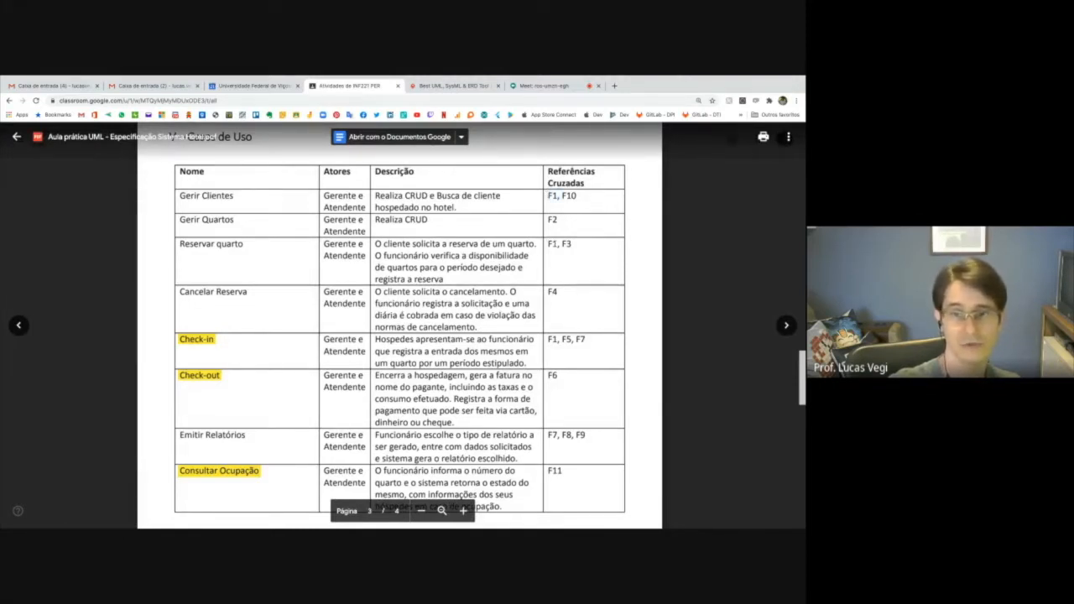
drag(547, 243, 560, 245)
drag(546, 339, 559, 340)
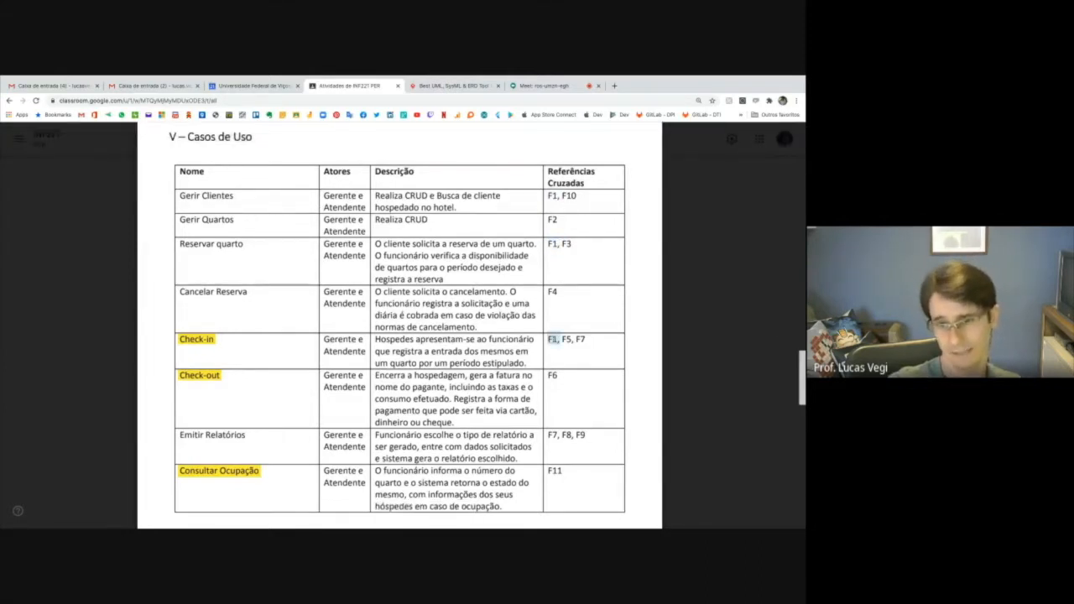
double_click(580, 340)
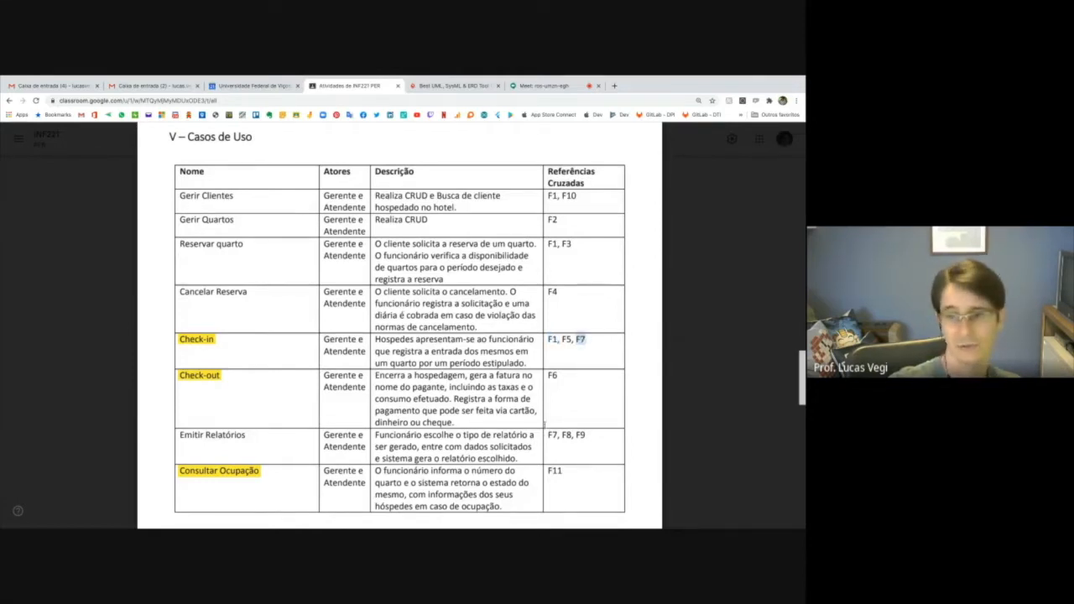
double_click(553, 435)
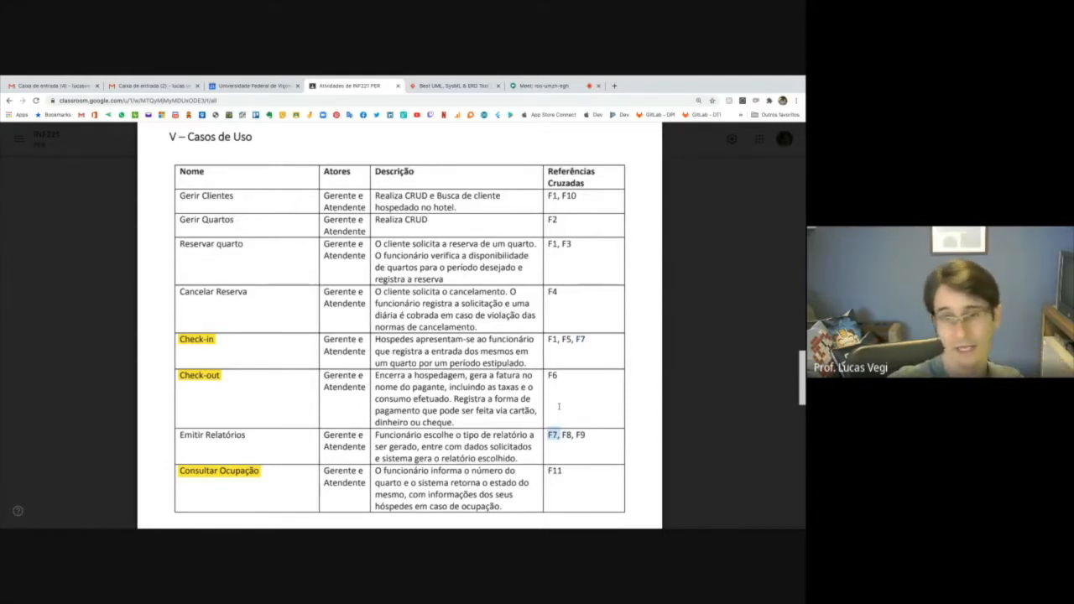
Go through the remaining Referências Cruzadas, marking F2 for Gerir Quartos, F4 for Cancelar Reserva, F6 for Check-out and F11 for Consultar Ocupação.
double_click(552, 220)
click(550, 292)
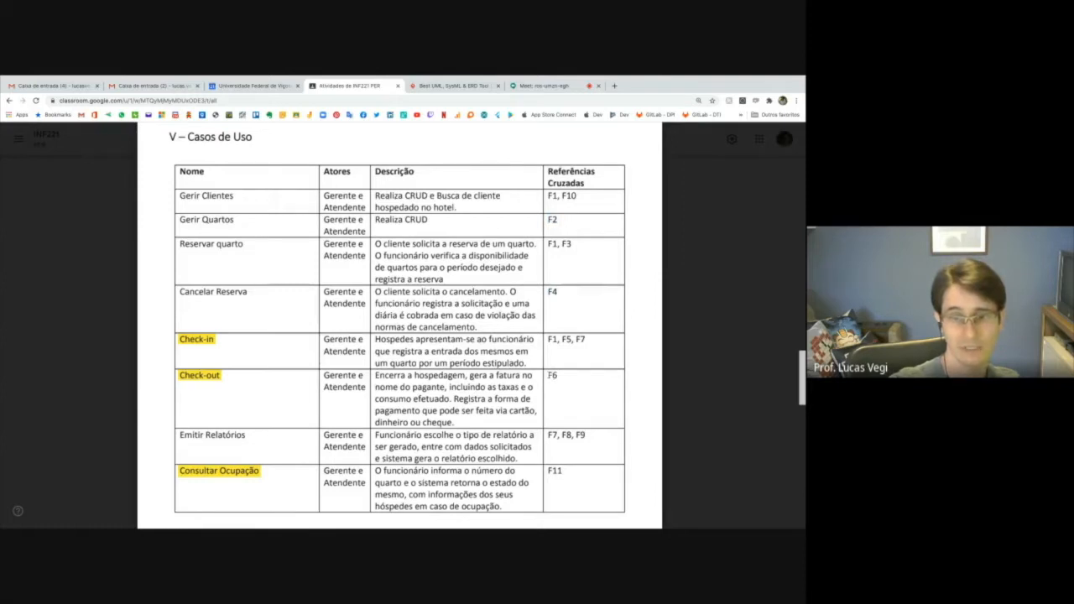
double_click(552, 375)
double_click(554, 471)
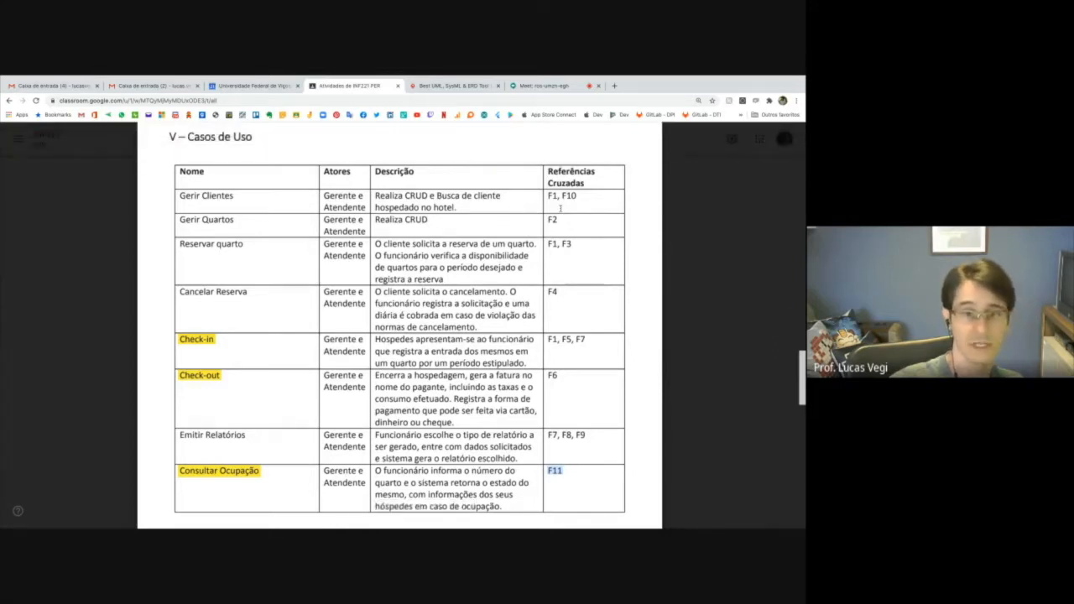
Highlight the use case name Check-in in the Casos de Uso table.
scroll(560, 206, down, 1)
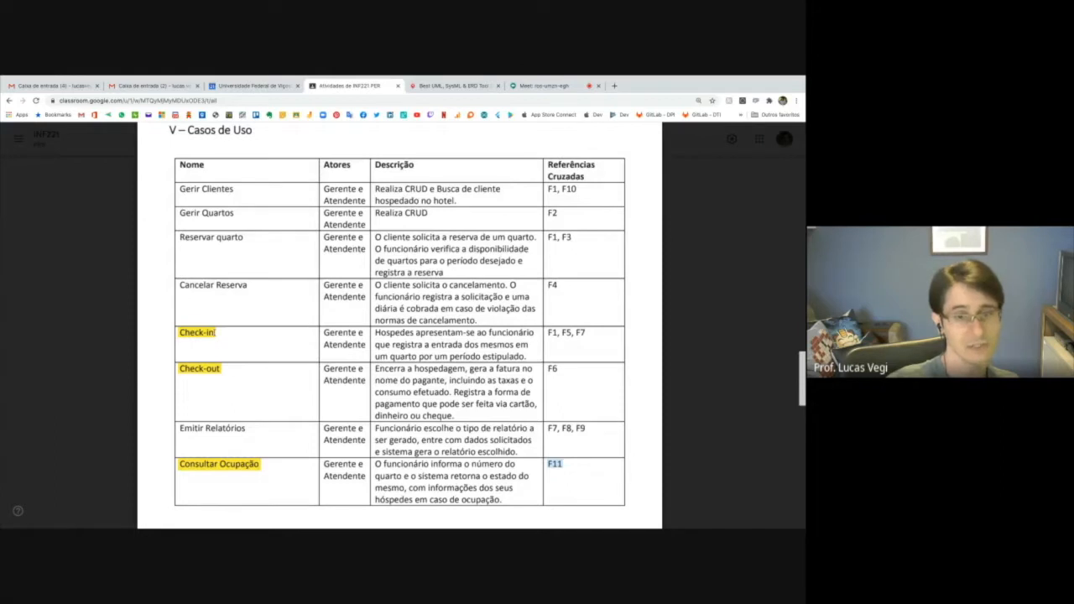
click(220, 333)
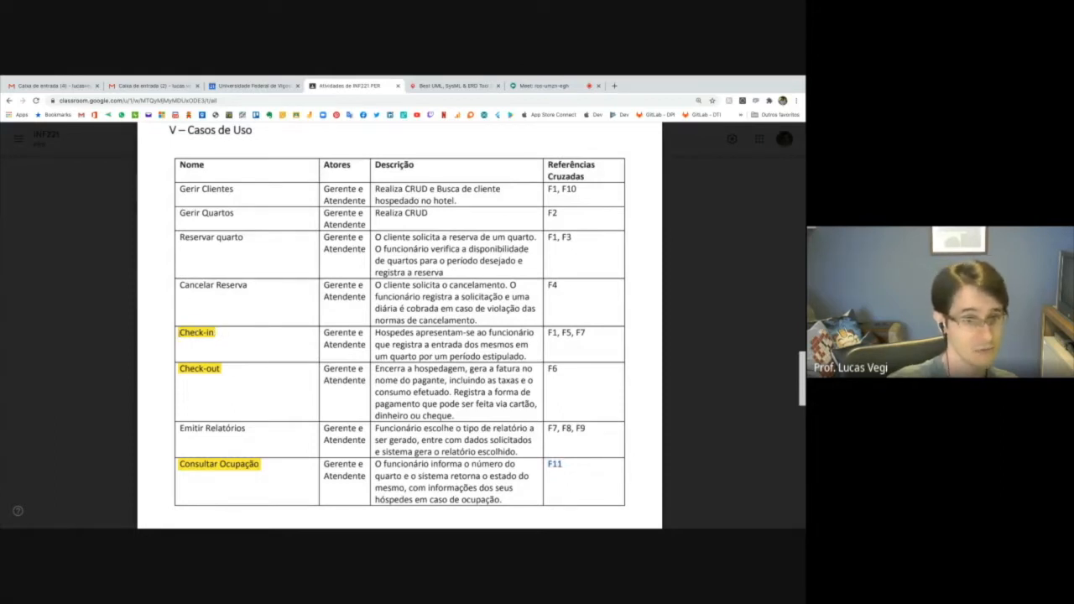
double_click(196, 334)
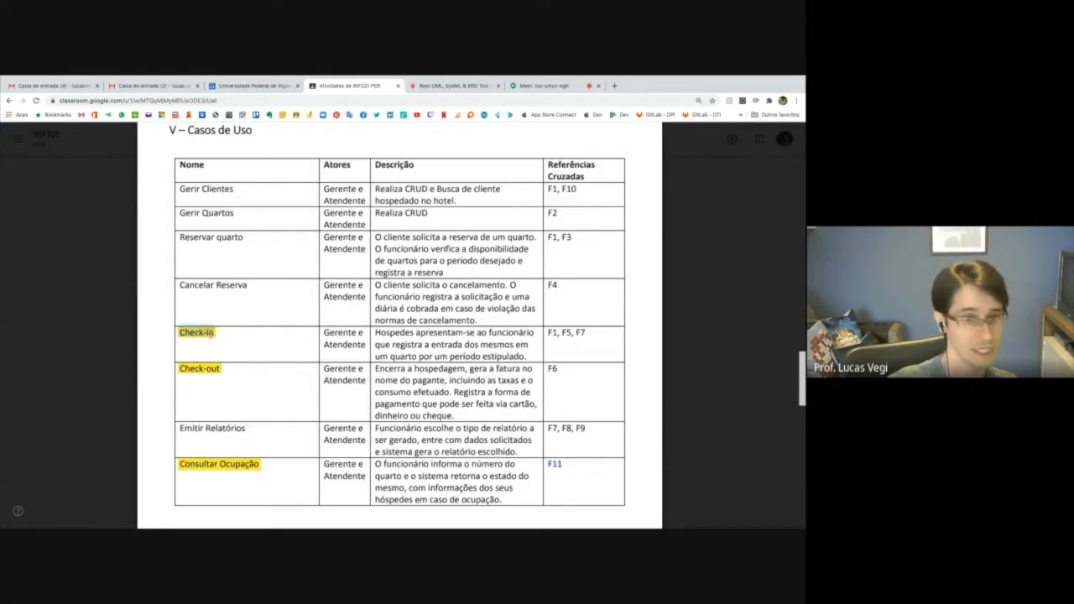
Go to section VI, Casos de Uso Expandidos, enlarge the page and highlight all five items of the Check-in Fluxo Principal.
scroll(244, 336, down, 10)
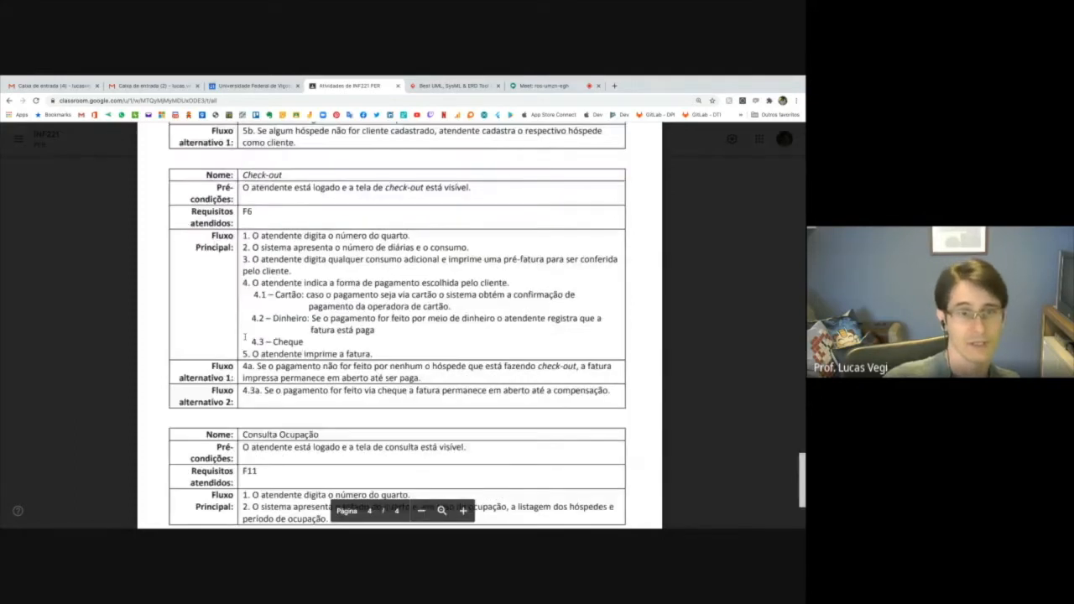
scroll(244, 336, up, 3)
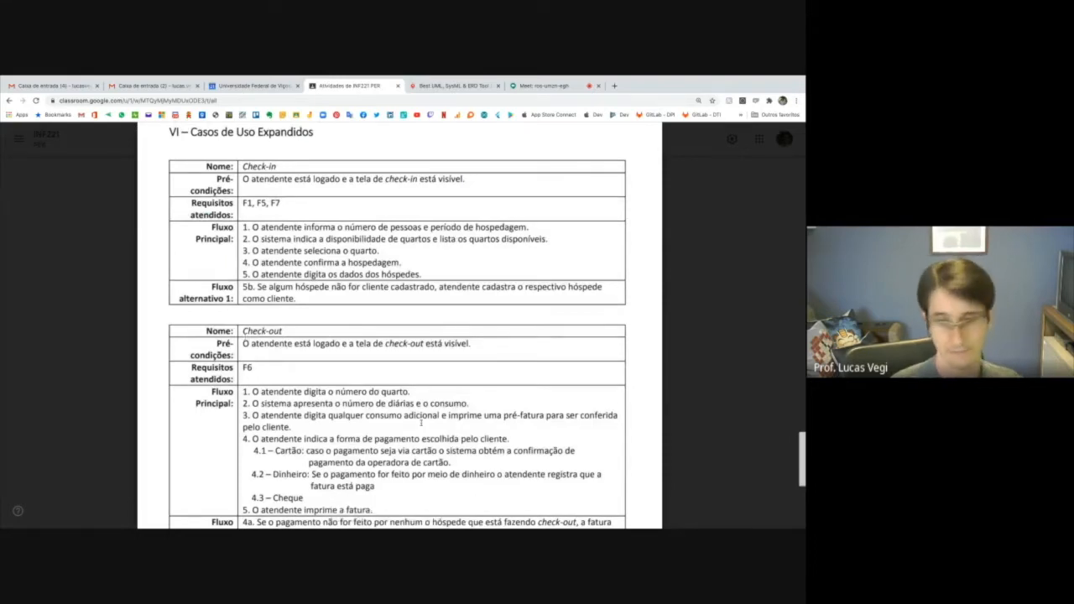
click(464, 511)
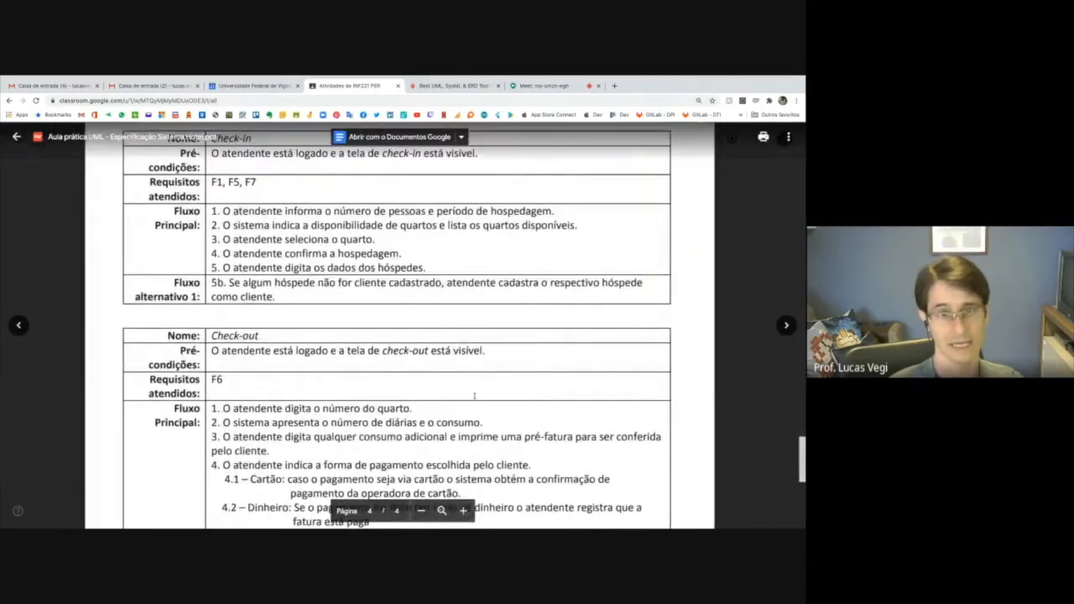
scroll(475, 395, up, 1)
scroll(475, 395, up, 2)
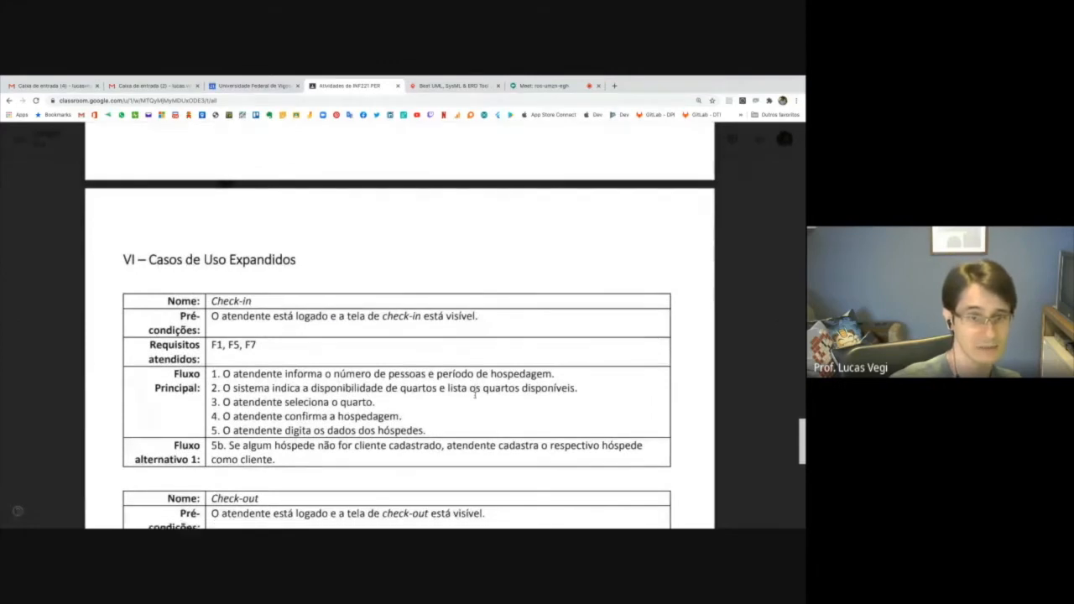
scroll(475, 395, down, 1)
scroll(474, 391, down, 1)
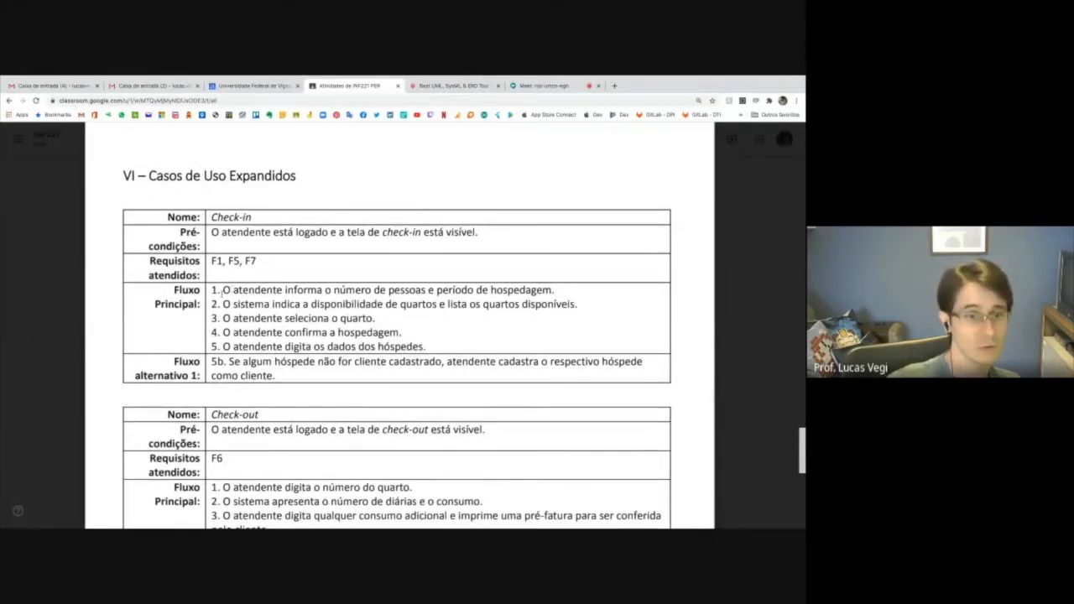
drag(210, 290, 427, 347)
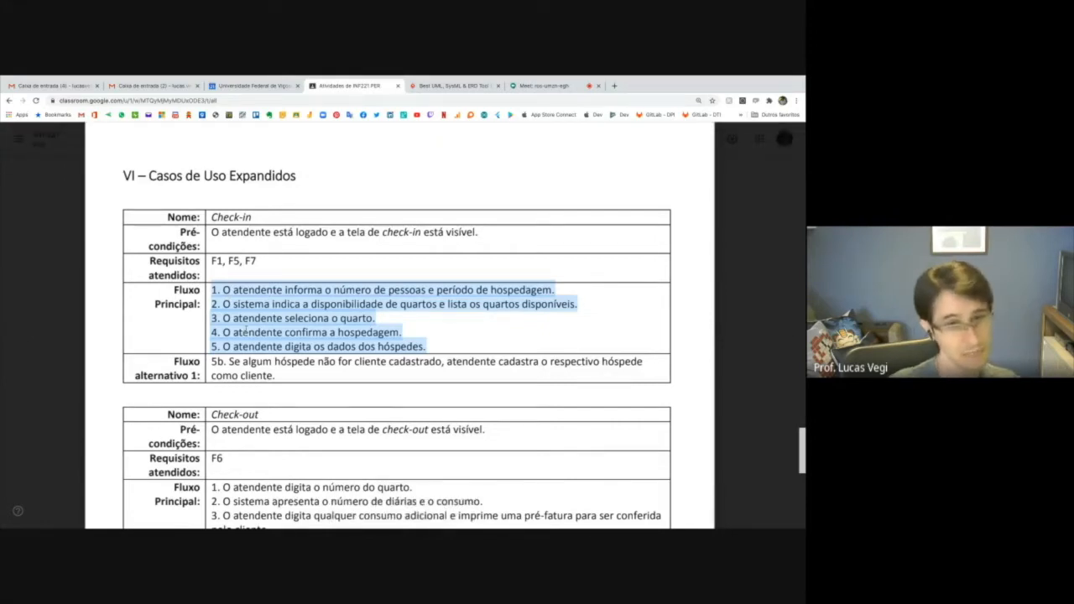
Highlight Check-in item 5, the 5b marker and the 5b condition from "algum hóspede" through "como cliente".
click(244, 330)
double_click(214, 362)
drag(223, 347, 426, 347)
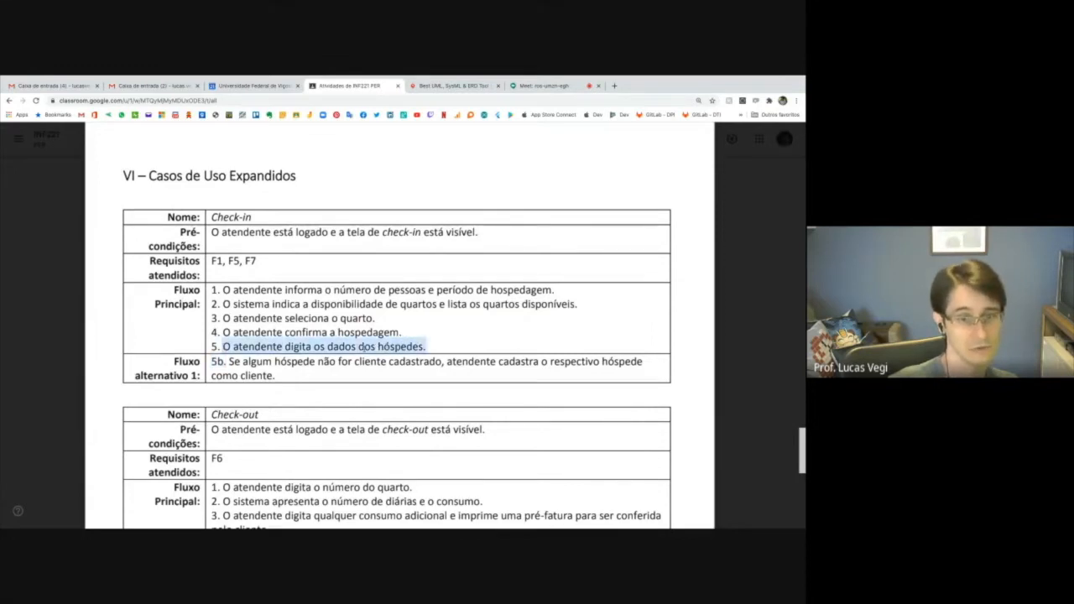
double_click(215, 362)
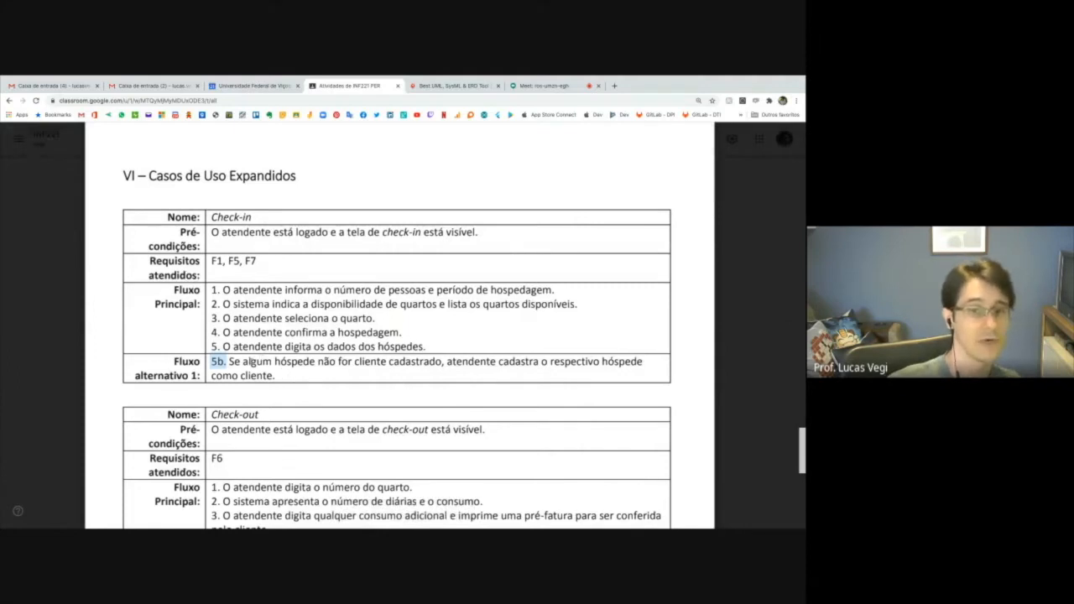
drag(242, 362, 444, 361)
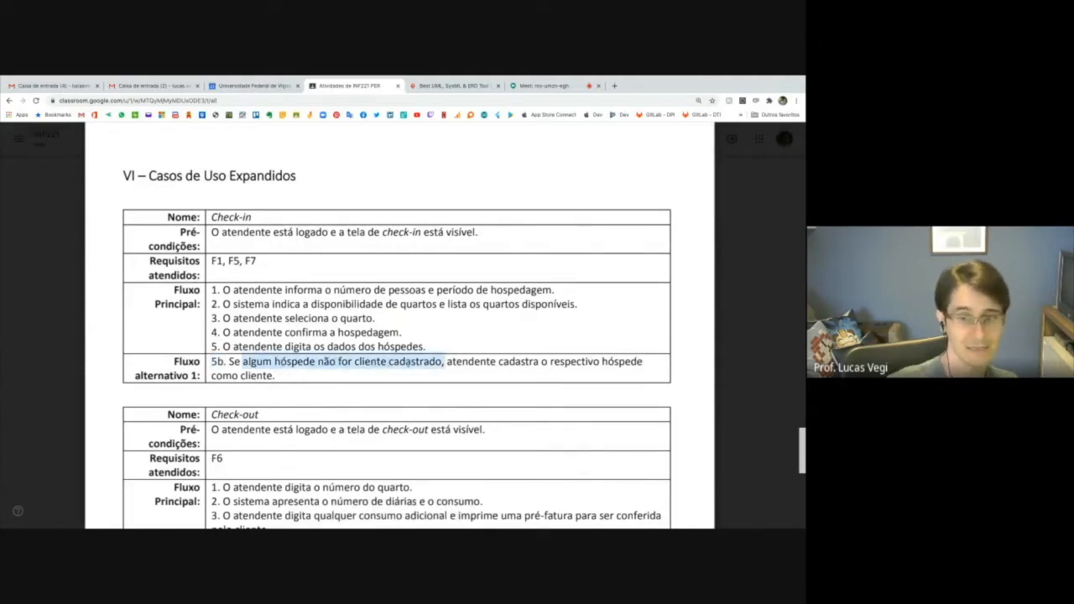
drag(444, 362, 275, 376)
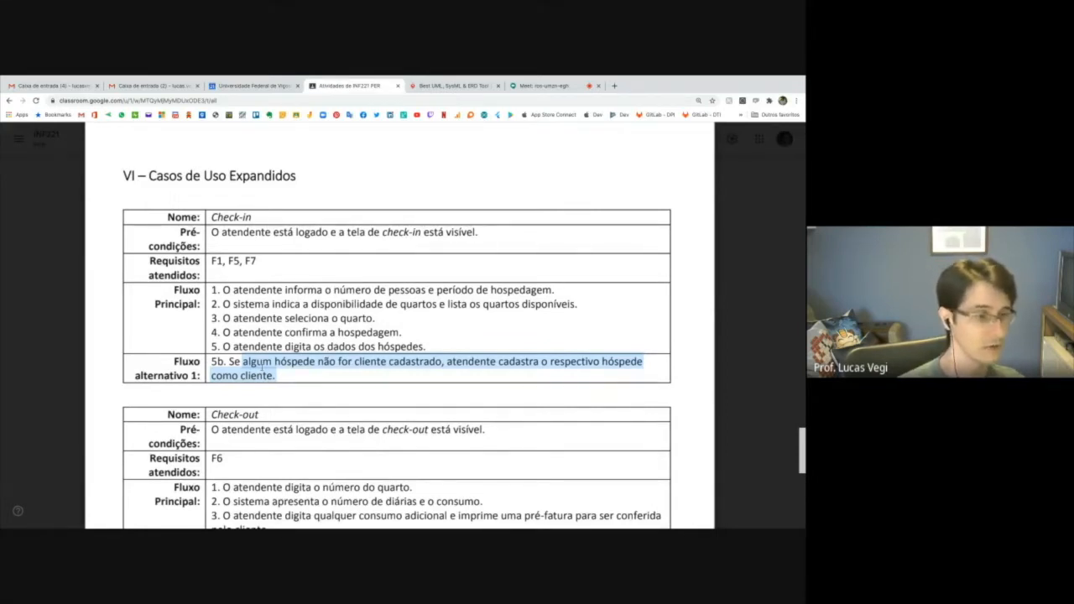
Highlight Check-in item 5 with its number, the complete 5b text and the label "Fluxo alternativo 1".
drag(214, 346, 426, 346)
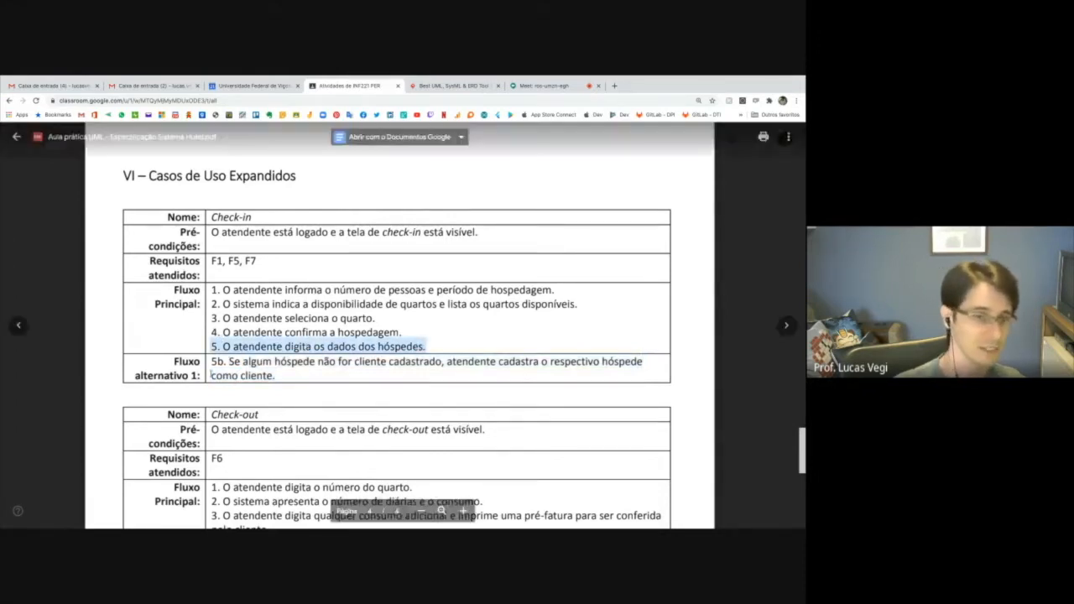
drag(211, 361, 277, 375)
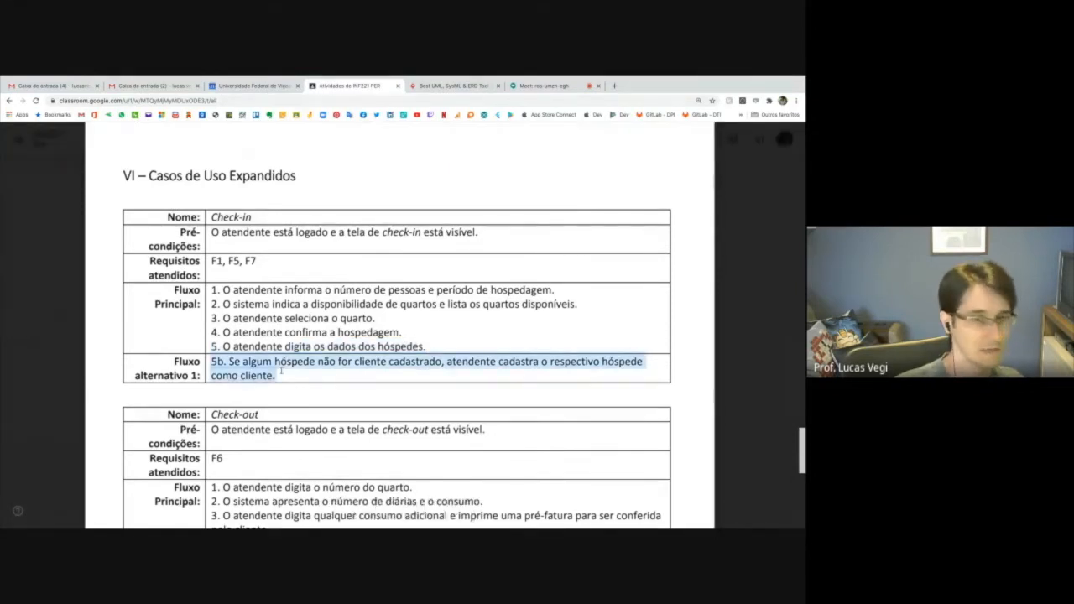
click(172, 359)
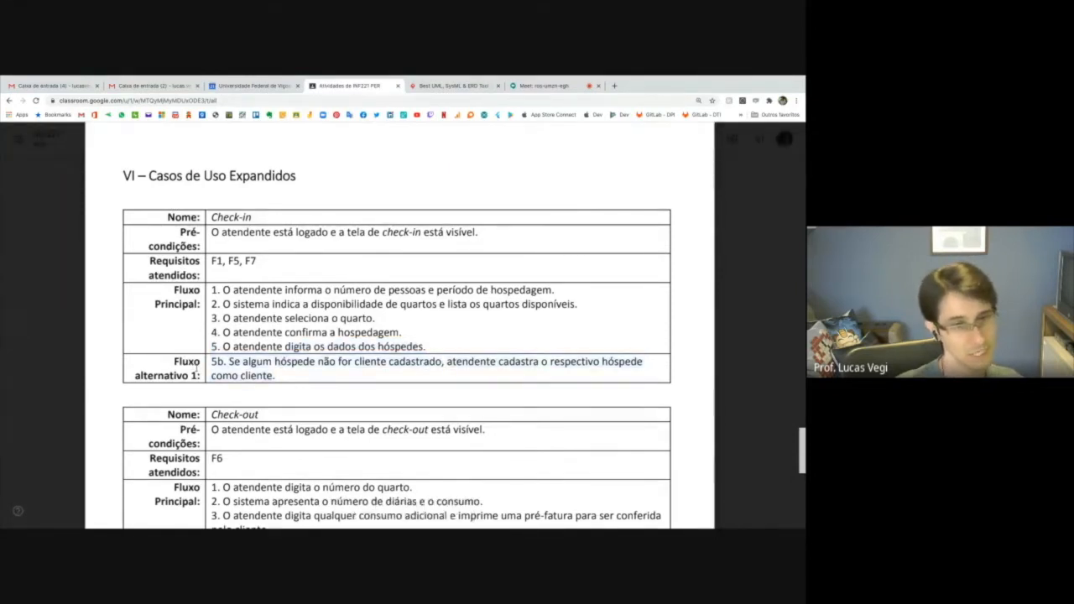
double_click(192, 361)
drag(192, 362, 194, 376)
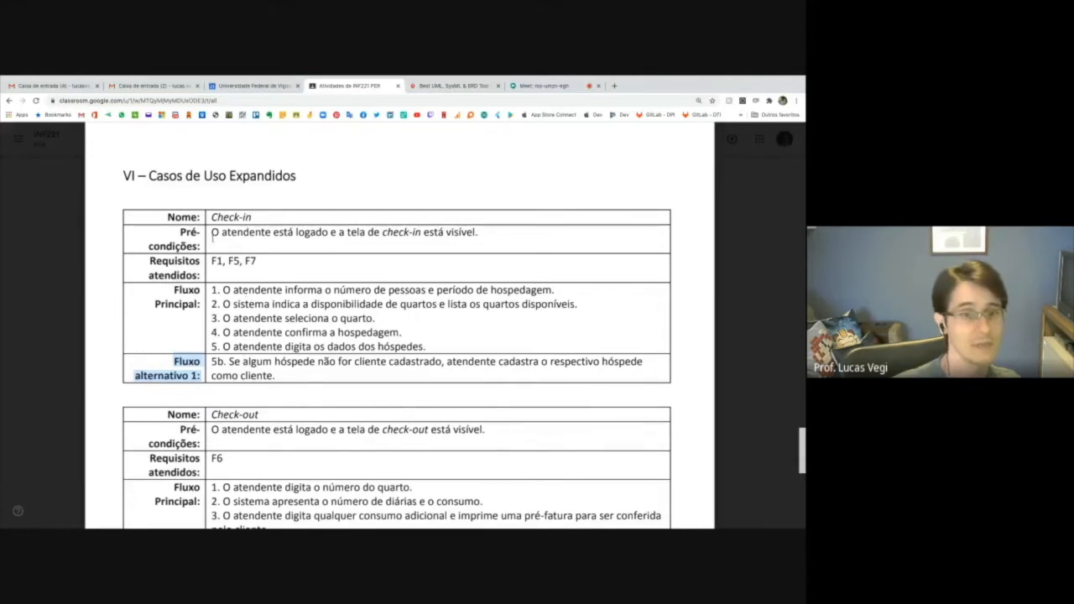
Highlight the Check-in precondition "O atendente está logado e a tela de check-in está visível" and the start of its Fluxo Principal.
drag(212, 235, 478, 236)
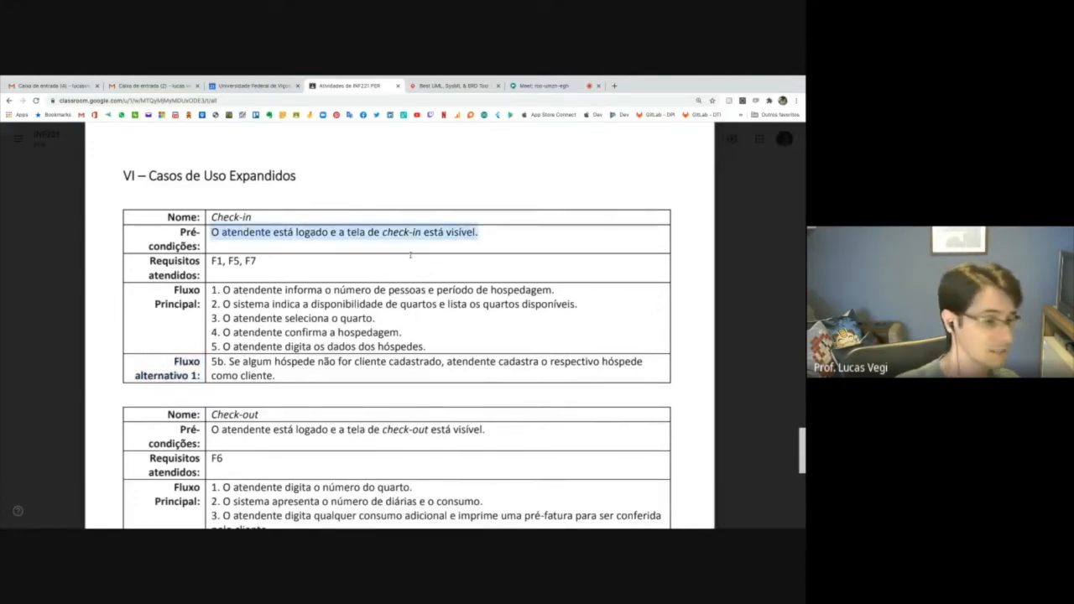
drag(223, 289, 282, 319)
drag(212, 235, 478, 236)
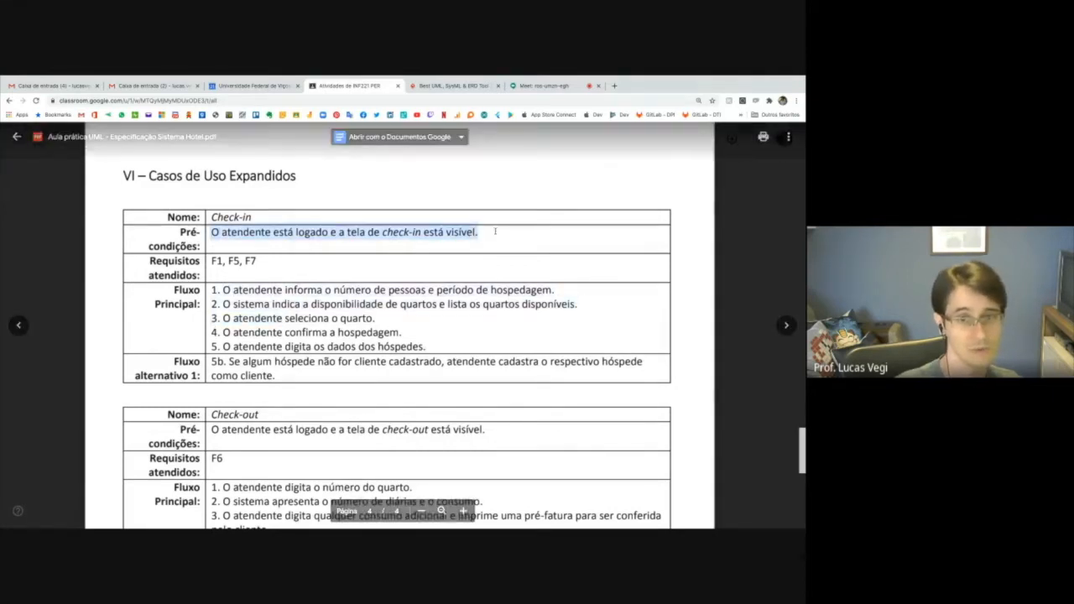
Go to the expanded Check-out use case and highlight its entire Fluxo Principal, items 1 to 5.
scroll(504, 292, down, 1)
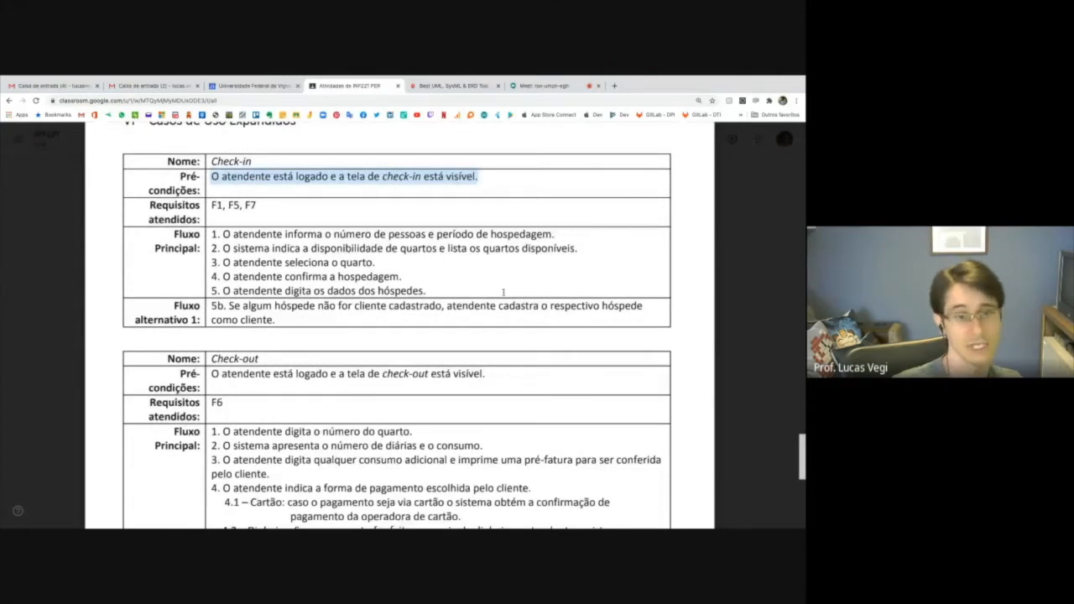
scroll(504, 292, down, 3)
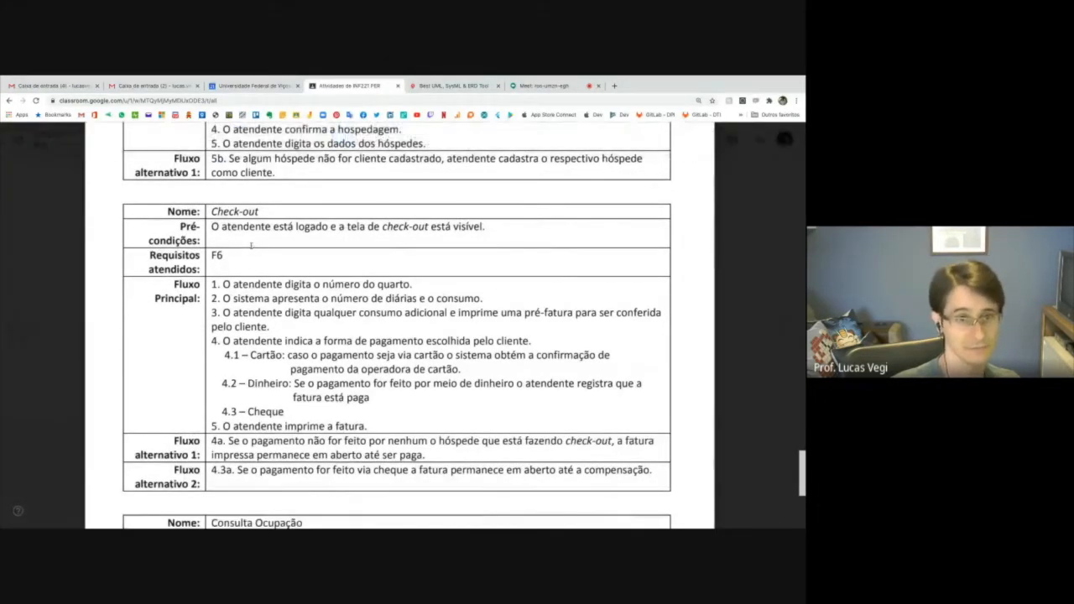
drag(214, 286, 366, 424)
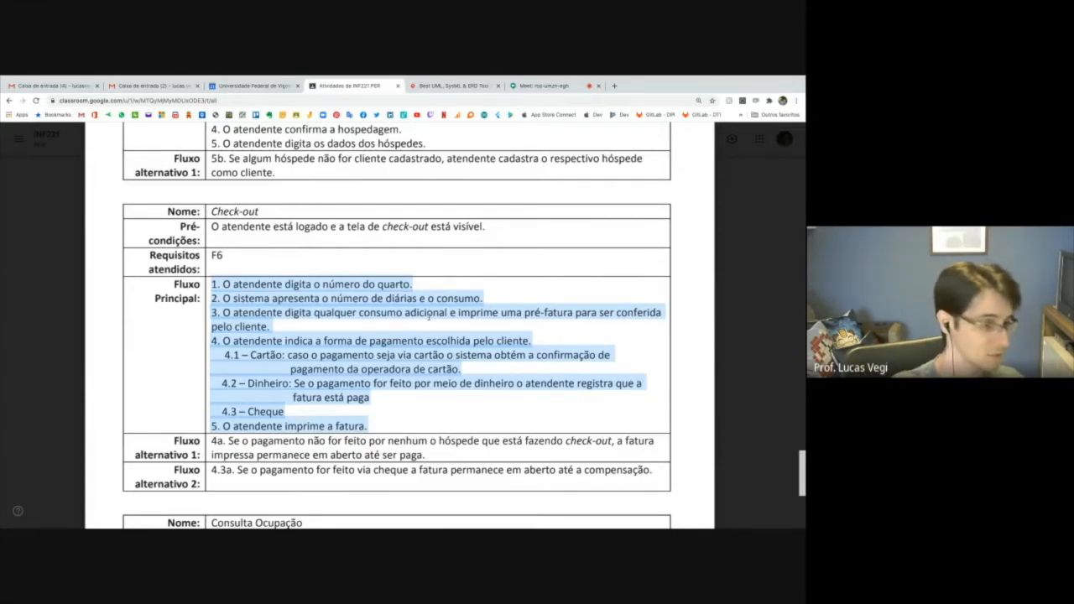
Highlight "imprime uma pré-fatura para ser conferida pelo cliente" in Check-out item 3, followed by the item 4 sentence on the payment method.
click(492, 313)
drag(499, 312, 407, 316)
drag(273, 321, 269, 326)
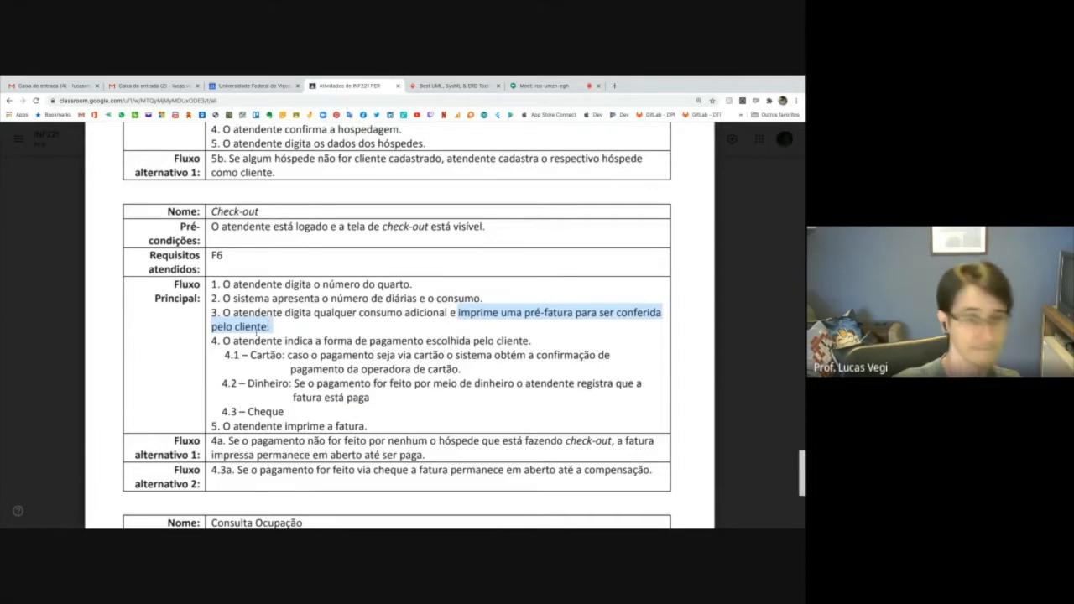
drag(225, 341, 532, 341)
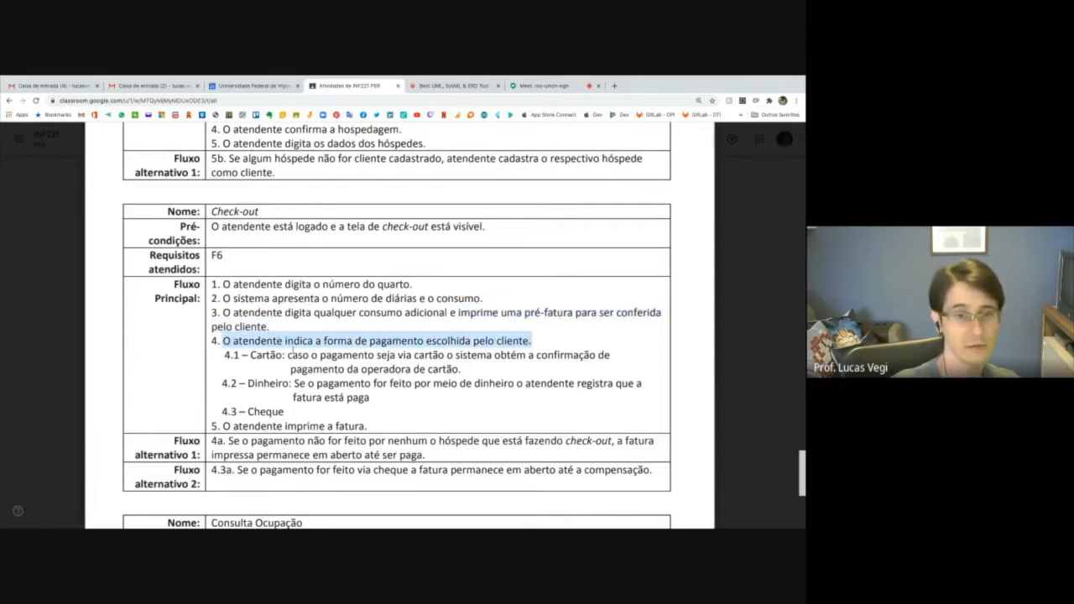
Highlight the payment options Cartão, Dinheiro and Cheque, followed by item 5 "O atendente imprime a fatura".
click(251, 355)
drag(251, 355, 291, 383)
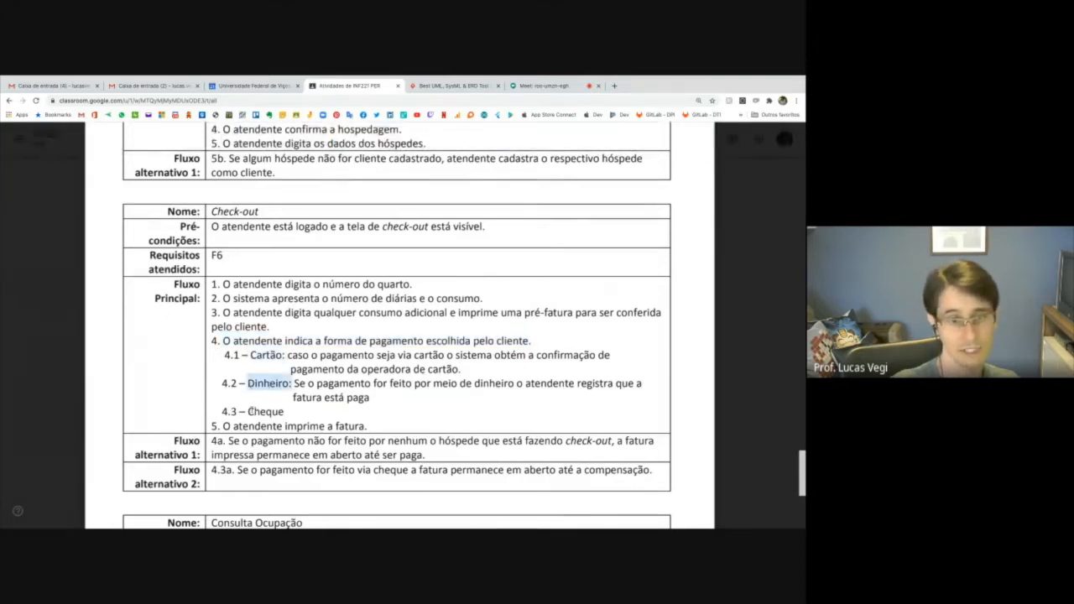
drag(248, 411, 285, 412)
drag(224, 426, 359, 426)
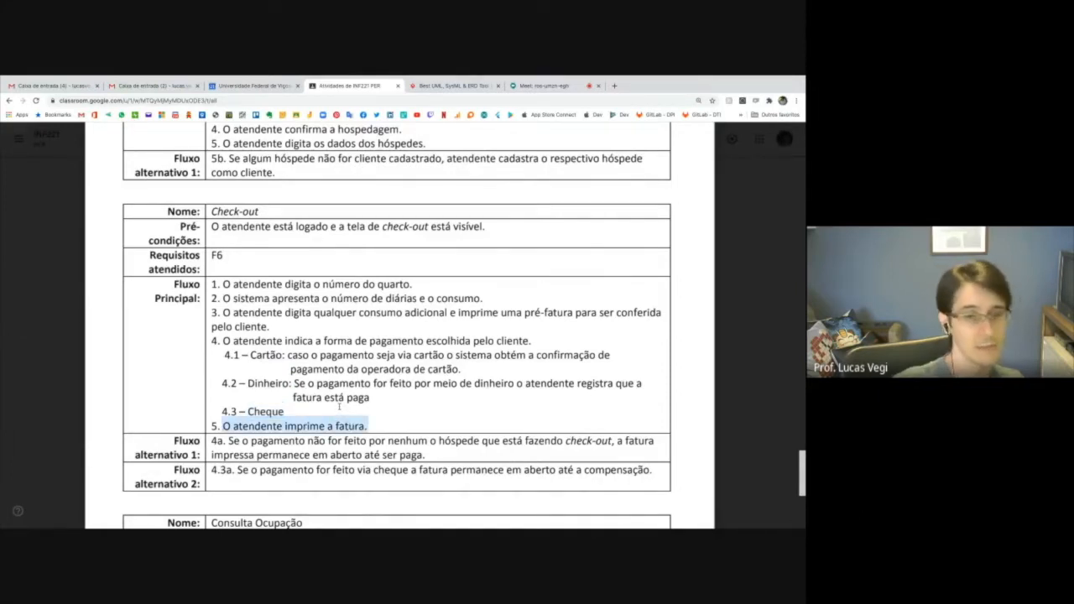
Highlight the Check-out item number 4, the matching 4a marker and the full sentence of Fluxo alternativo 1.
scroll(337, 389, down, 1)
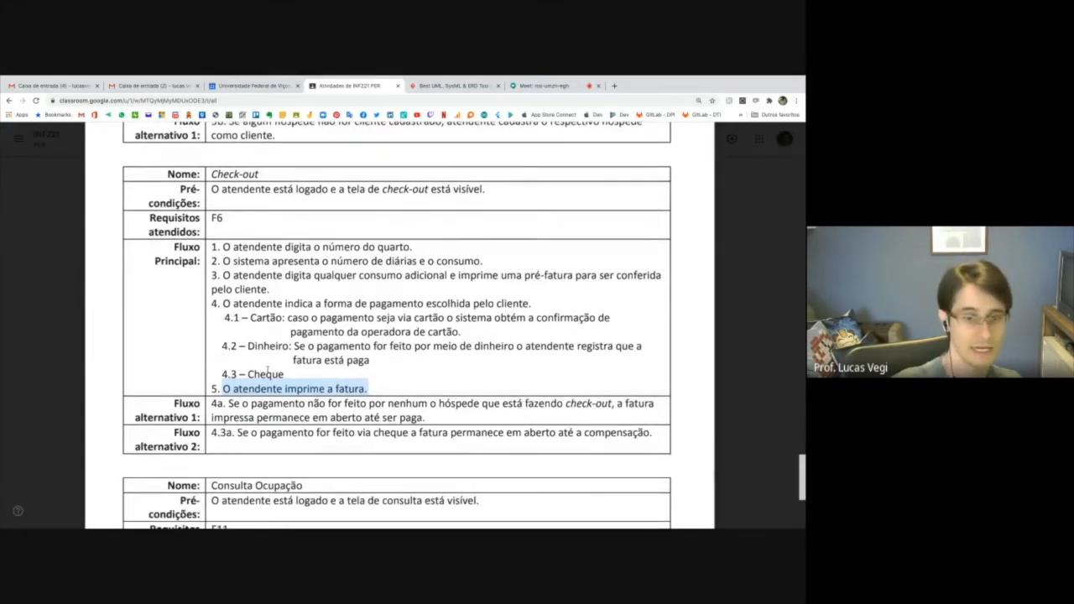
drag(209, 304, 220, 304)
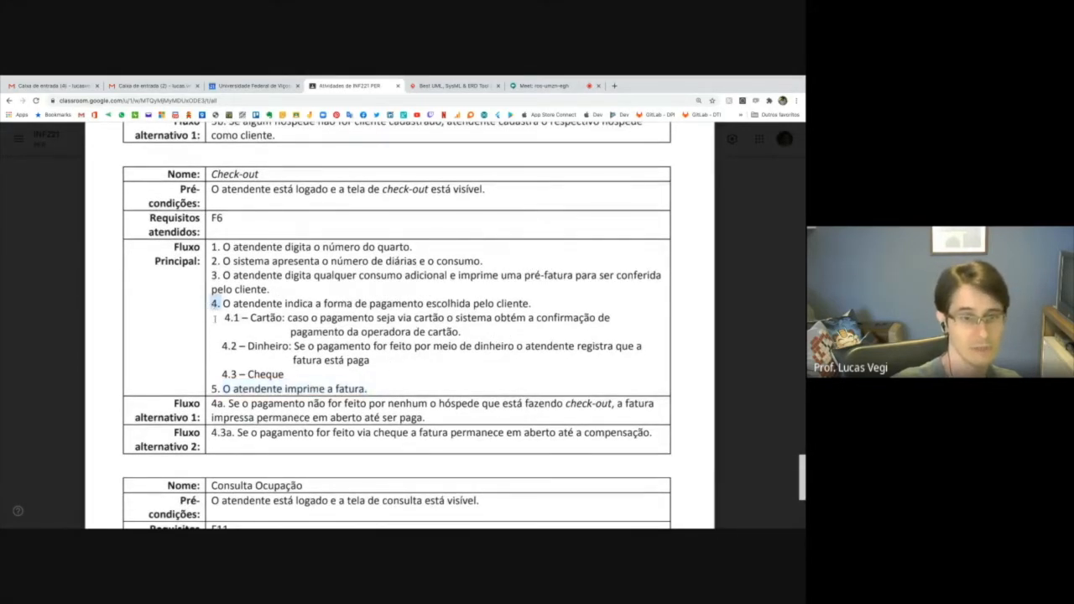
drag(211, 404, 225, 403)
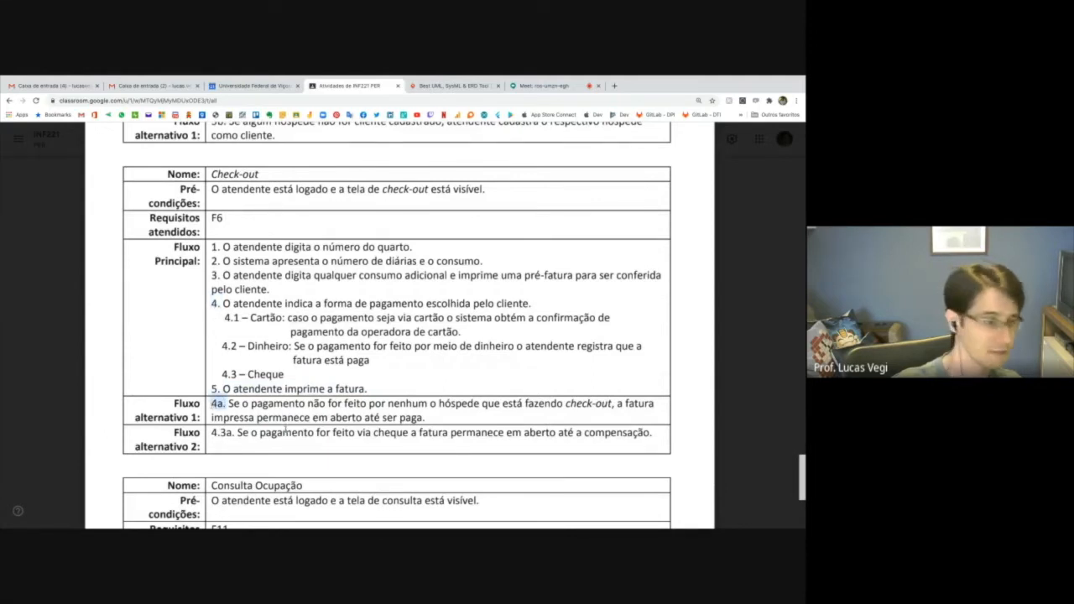
drag(211, 404, 524, 404)
drag(429, 418, 419, 418)
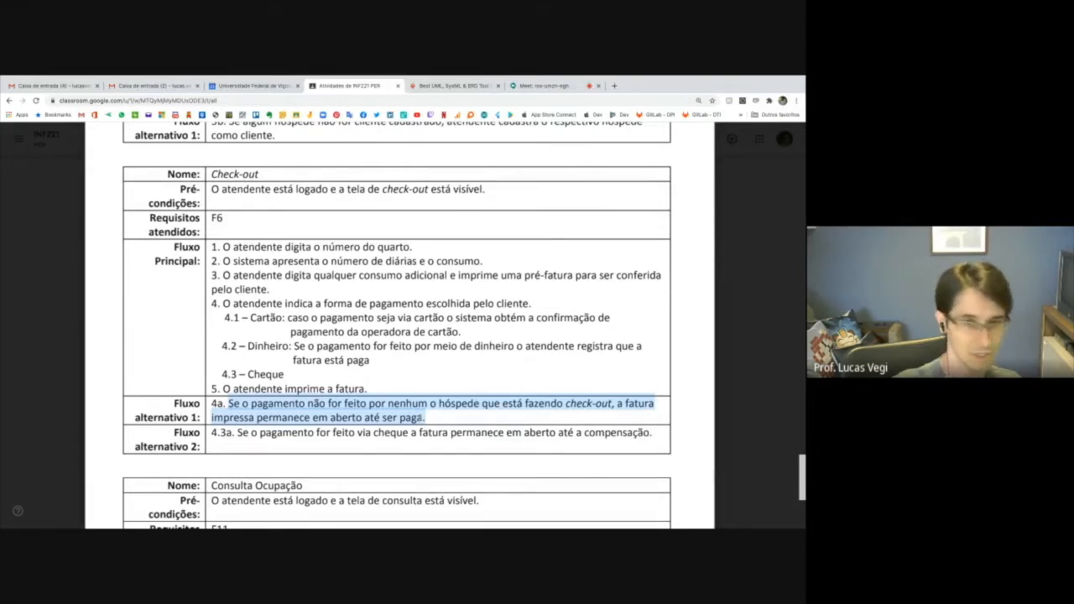
Highlight option 4.3 Cheque and the 4.3a sentence in Fluxo alternativo 2, returning to the word Cheque.
double_click(250, 374)
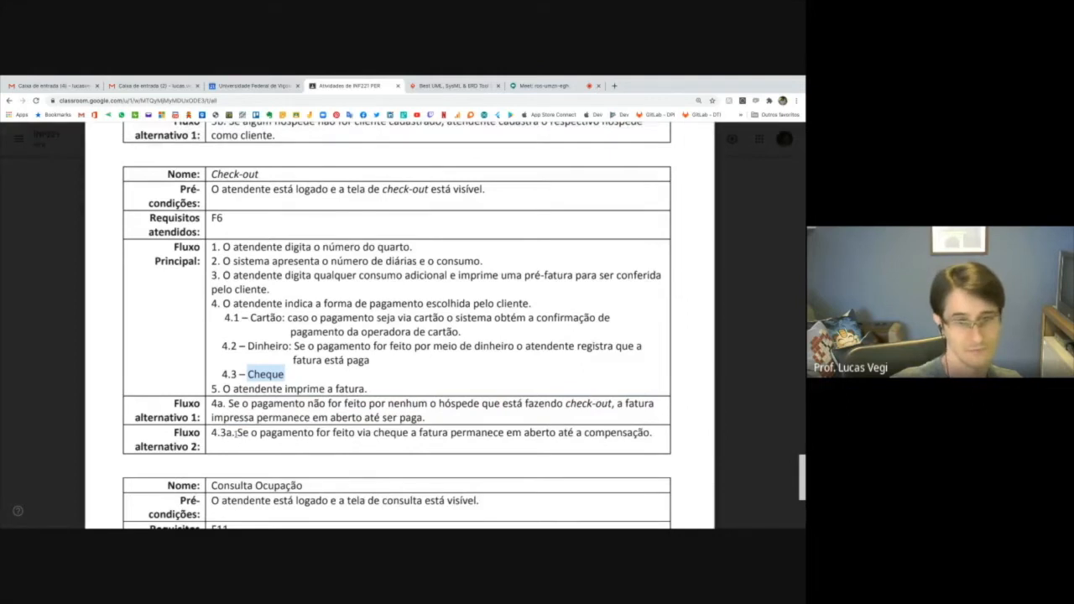
click(433, 432)
drag(236, 432, 613, 432)
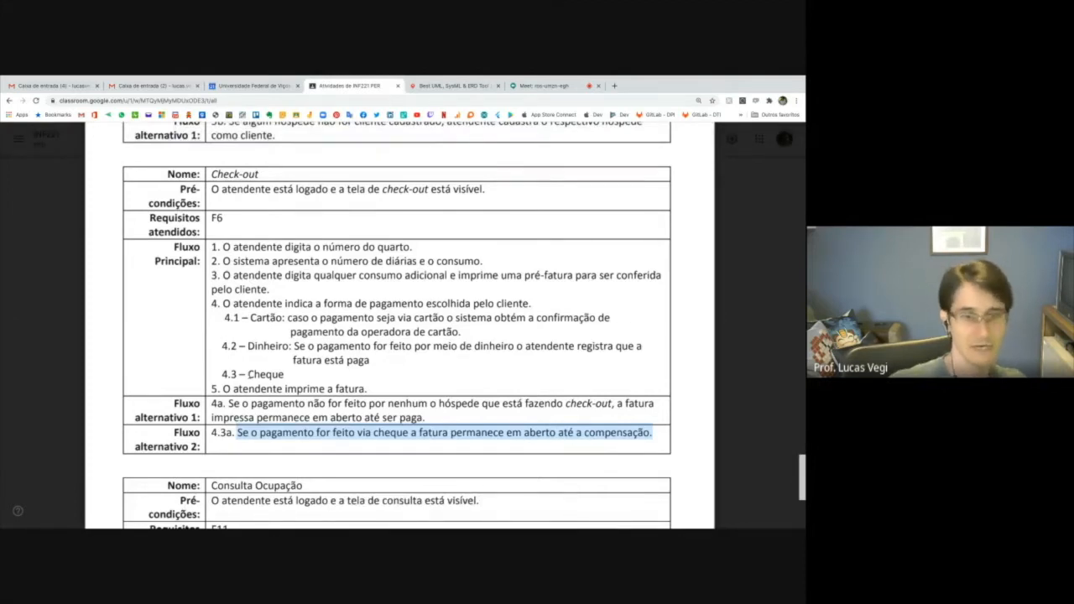
double_click(273, 374)
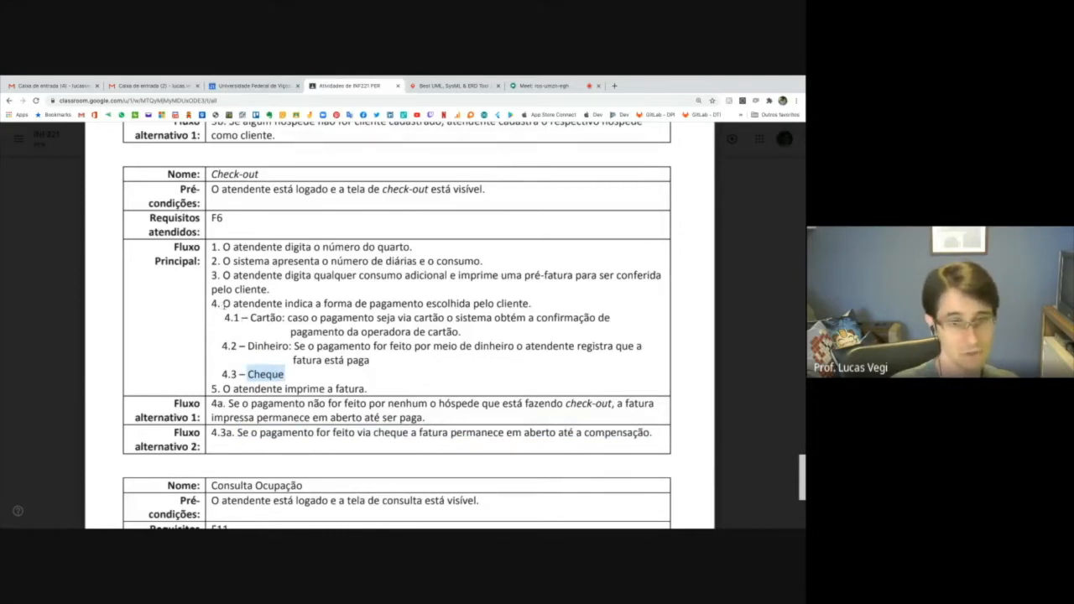
Highlight the Check-out Fluxo alternativo 1 sentence from marker 4a through to the 4.3a marker of Fluxo alternativo 2.
scroll(220, 305, down, 5)
scroll(223, 305, up, 2)
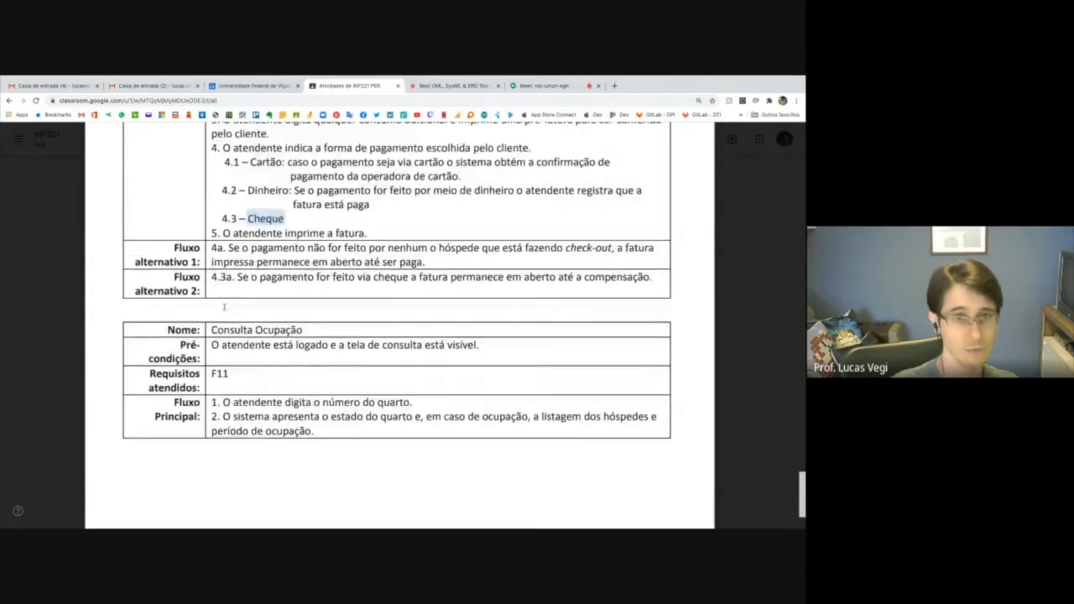
drag(213, 247, 229, 277)
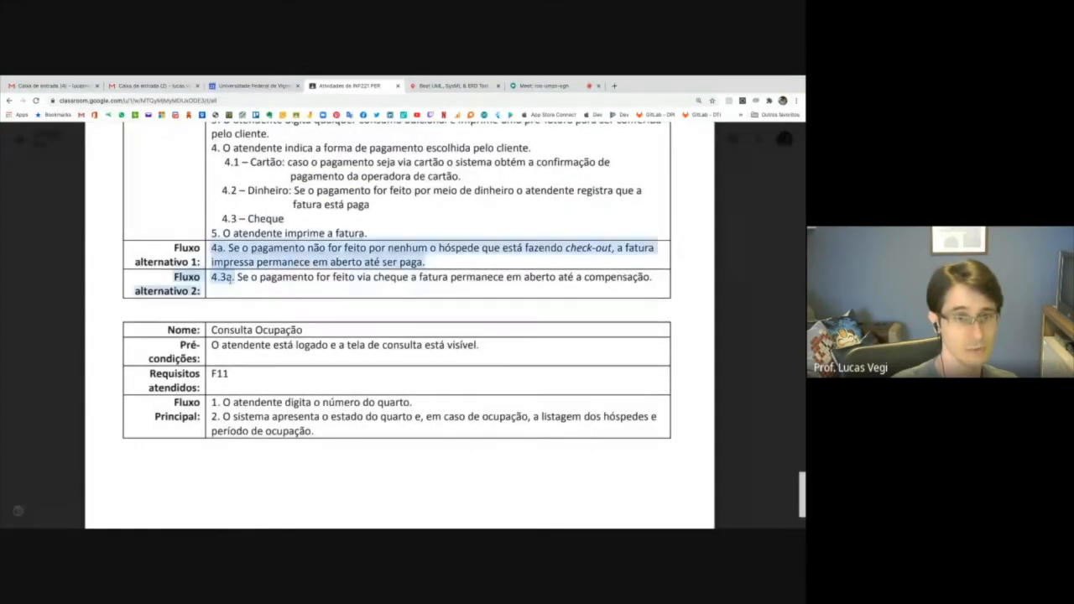
drag(227, 273, 234, 277)
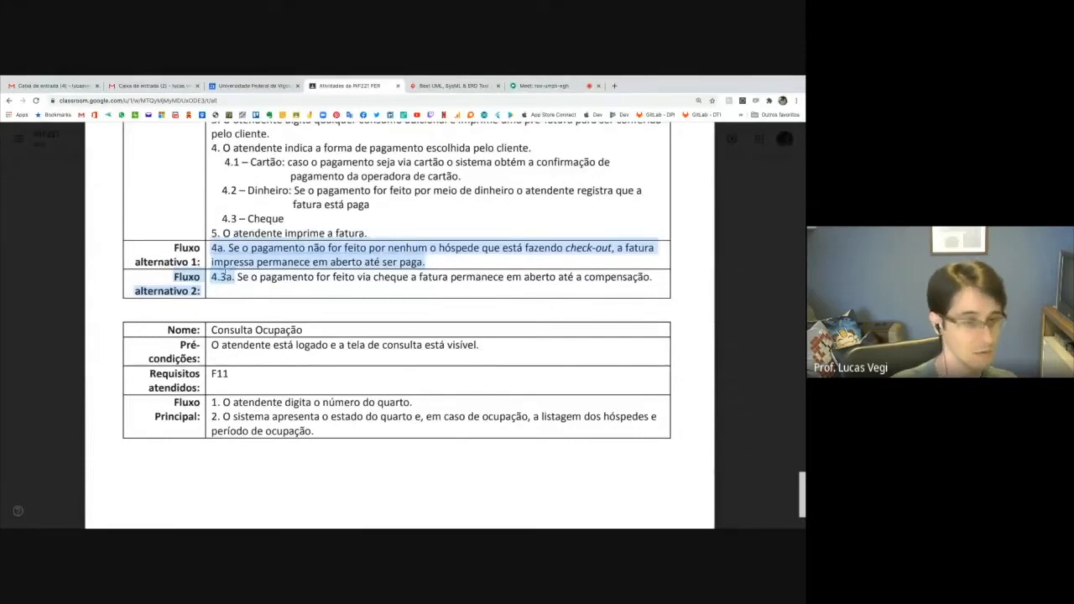
Highlight the Consulta Ocupação use case name, followed by items 1 and 2 of its Fluxo Principal.
scroll(252, 281, down, 2)
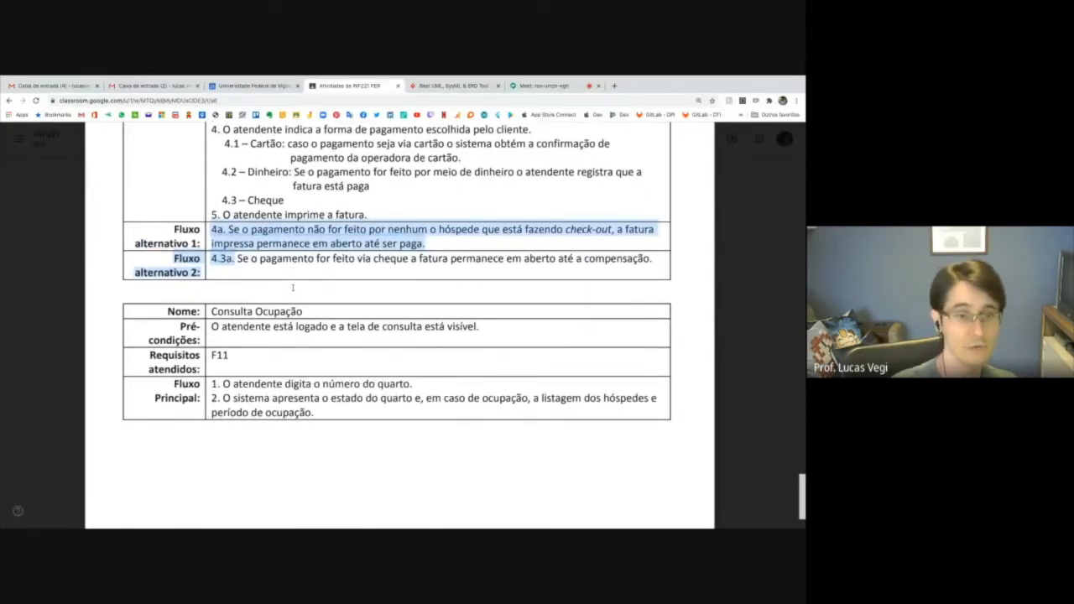
drag(212, 263, 303, 265)
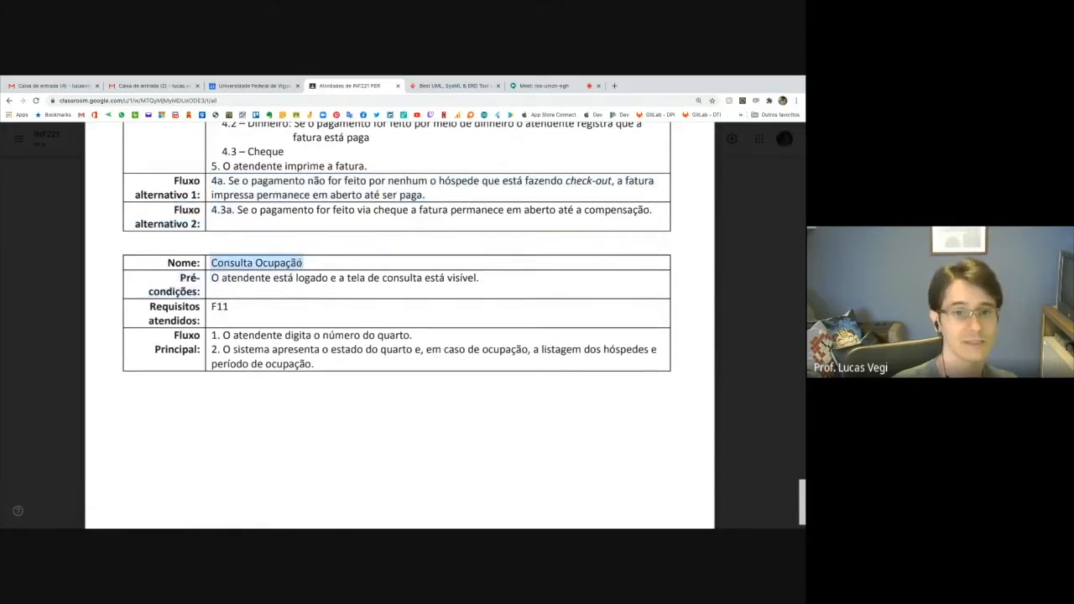
scroll(300, 263, down, 1)
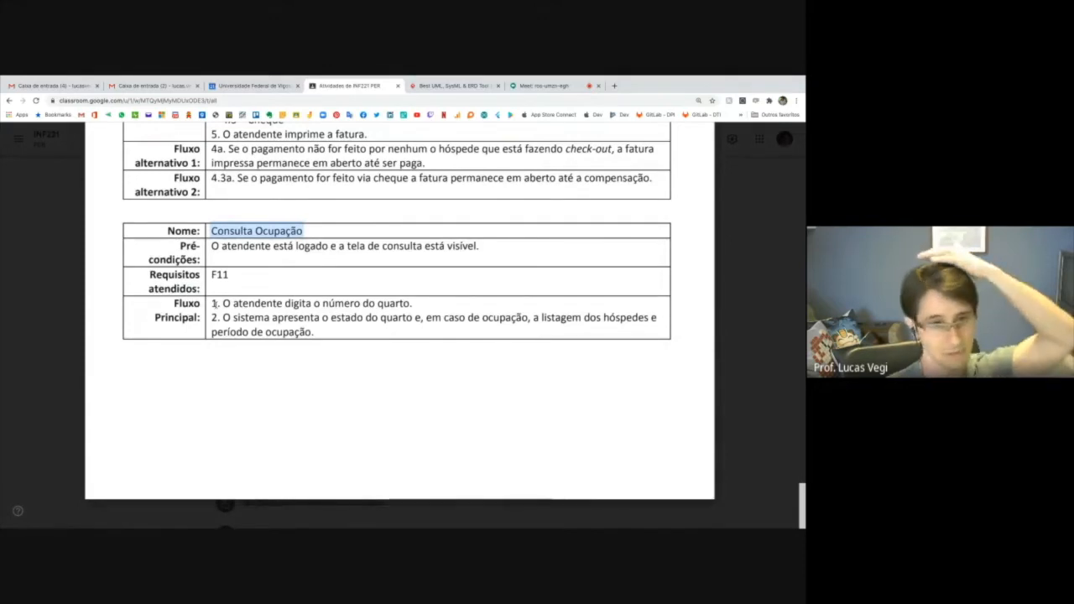
drag(222, 304, 412, 303)
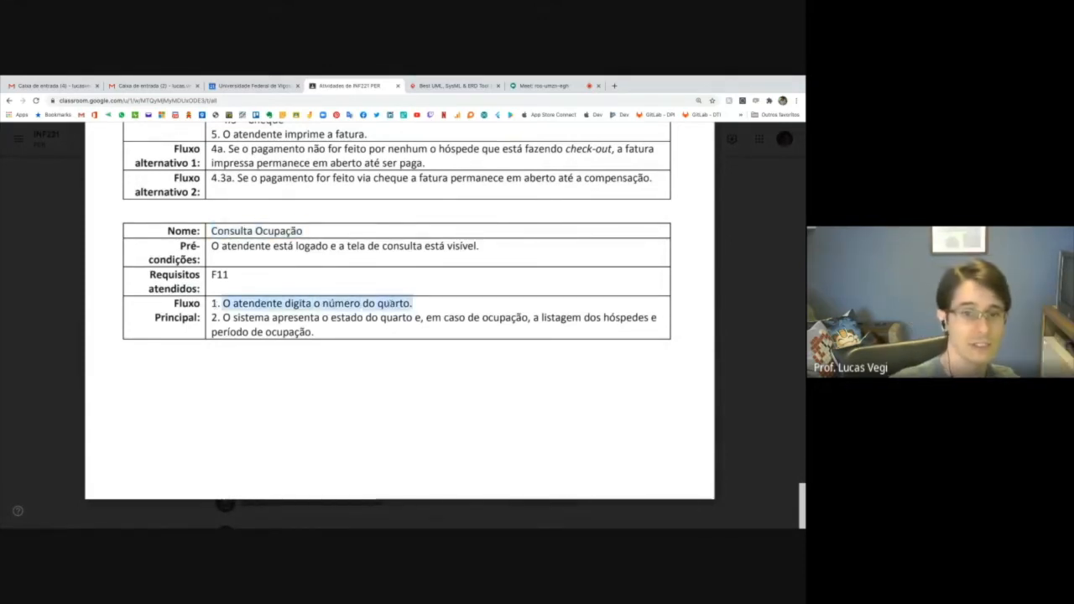
drag(216, 318, 314, 332)
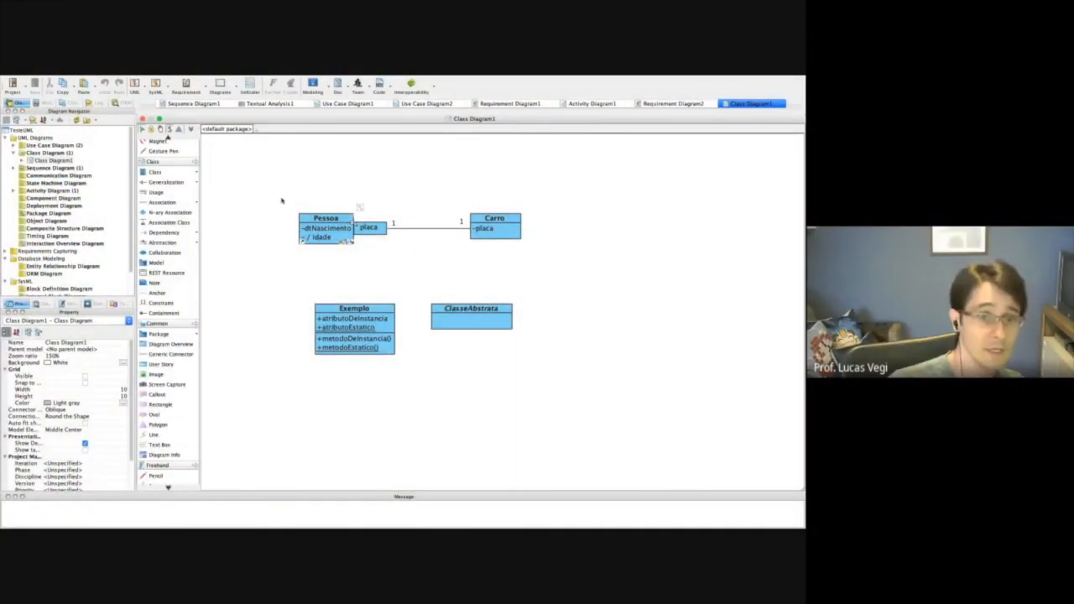
Switch to Visual Paradigm and start a new project named "Projeto teste UML" with the UML data type set.
click(13, 85)
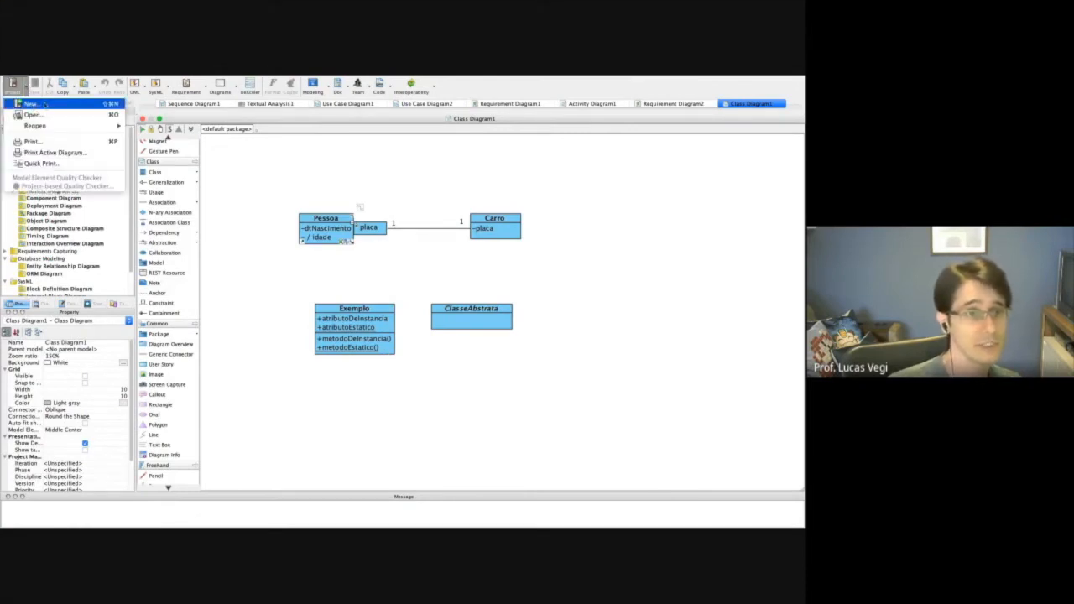
click(45, 105)
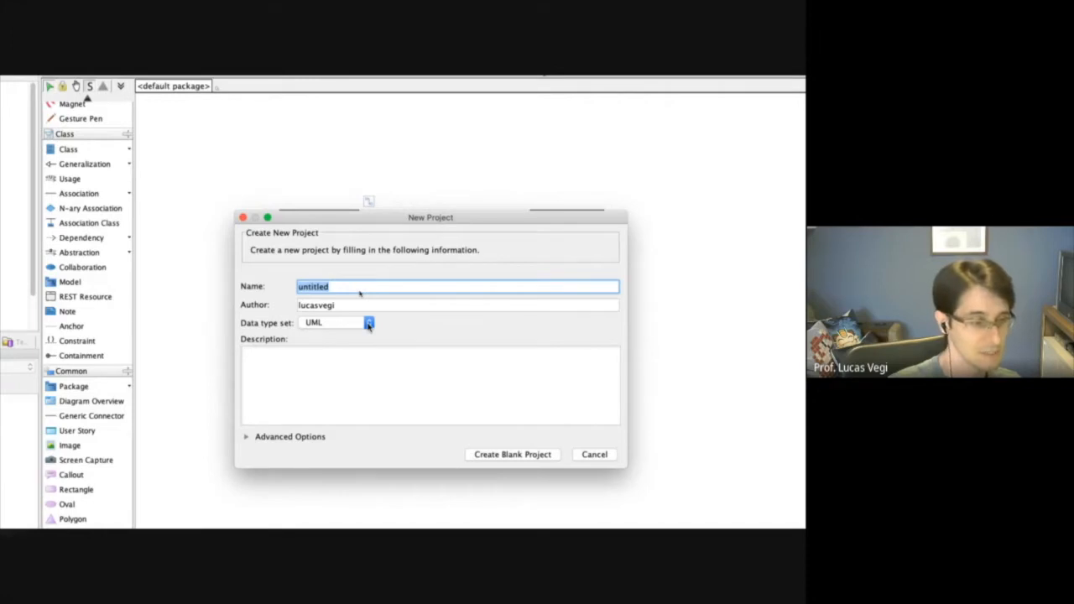
click(368, 324)
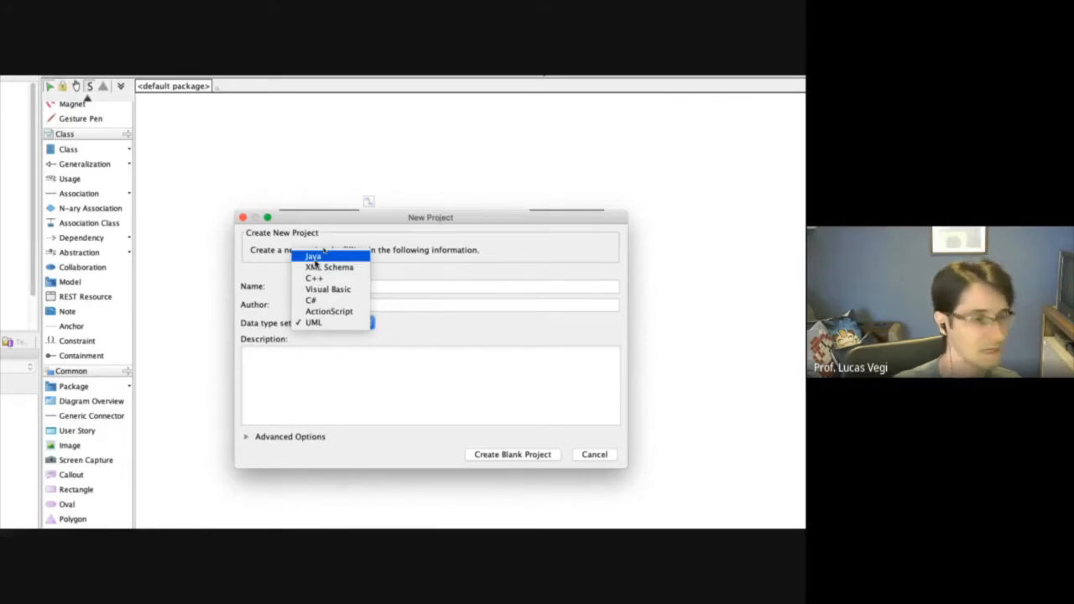
click(322, 324)
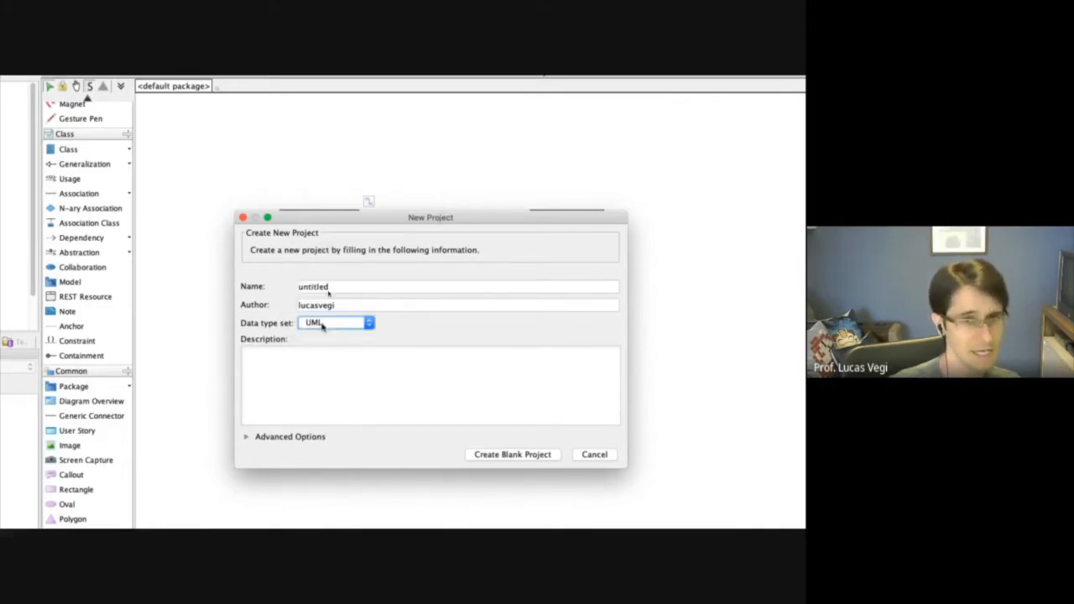
drag(347, 287, 274, 287)
text(Pr)
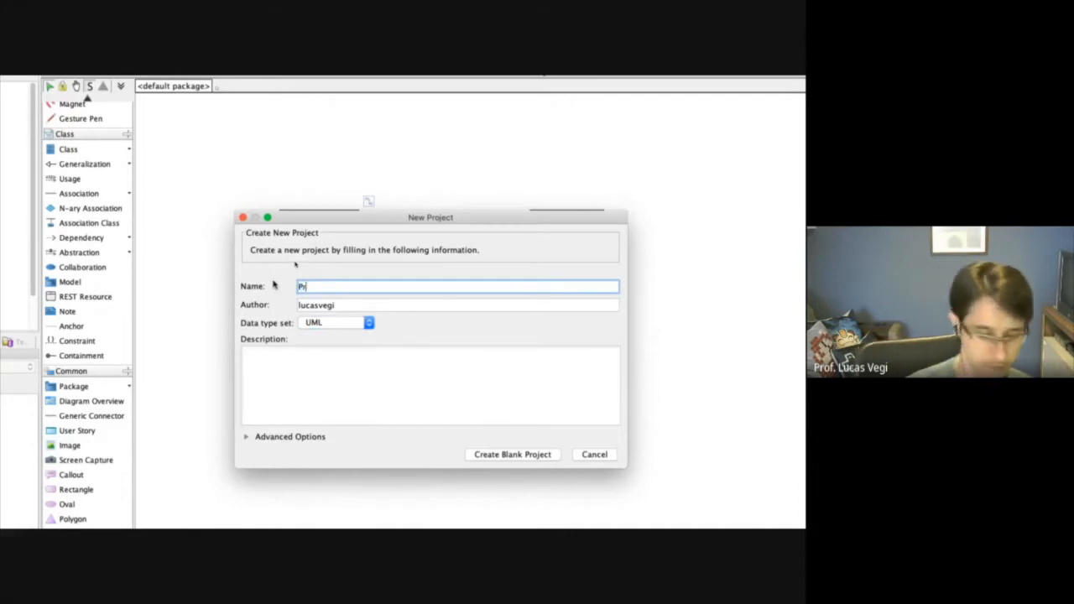
text(ojeto teste UML)
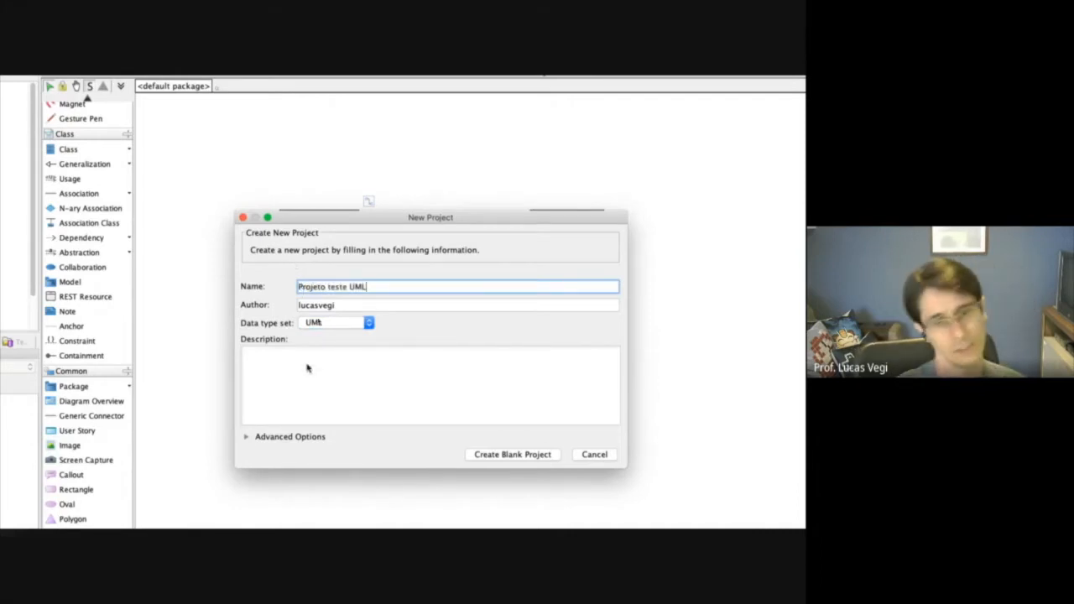
Enter the project description "estou para mostrar a ferramenta...", reveal the advanced options and create the blank project.
click(308, 369)
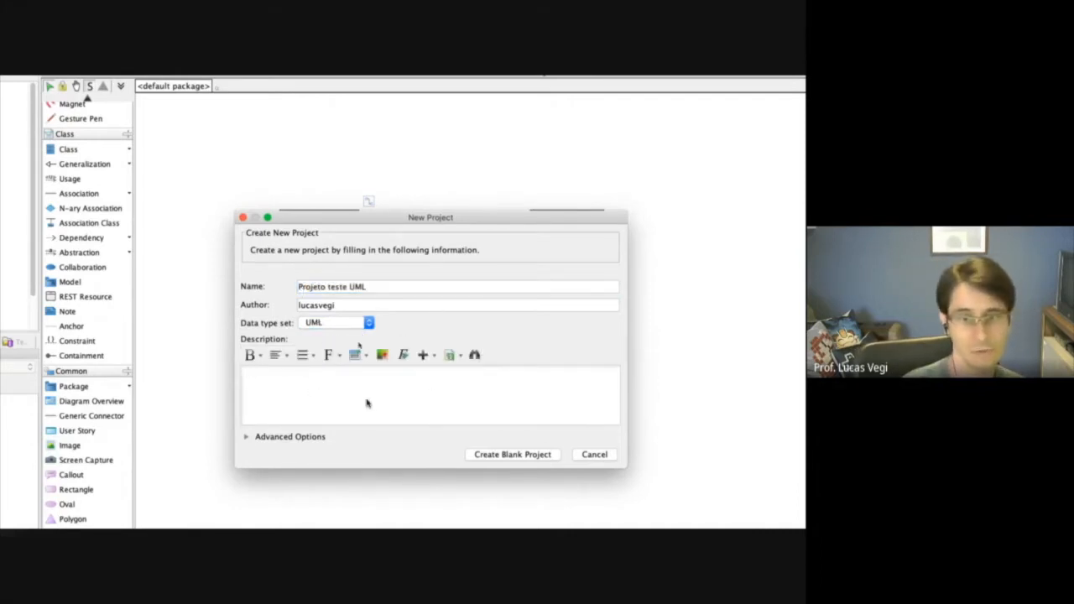
text(estou para mostrar)
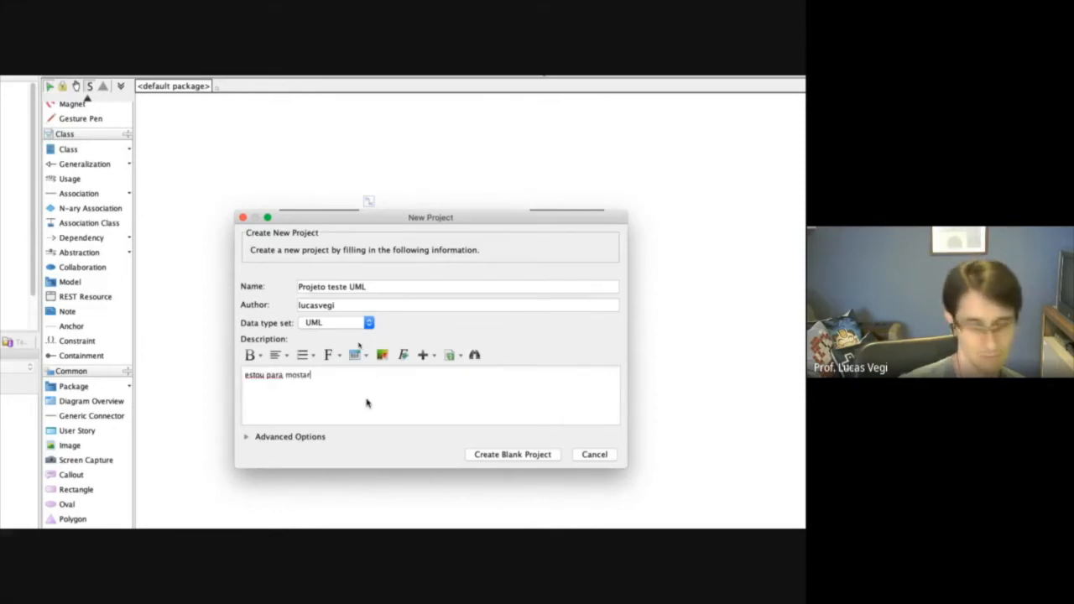
text( a ferrament)
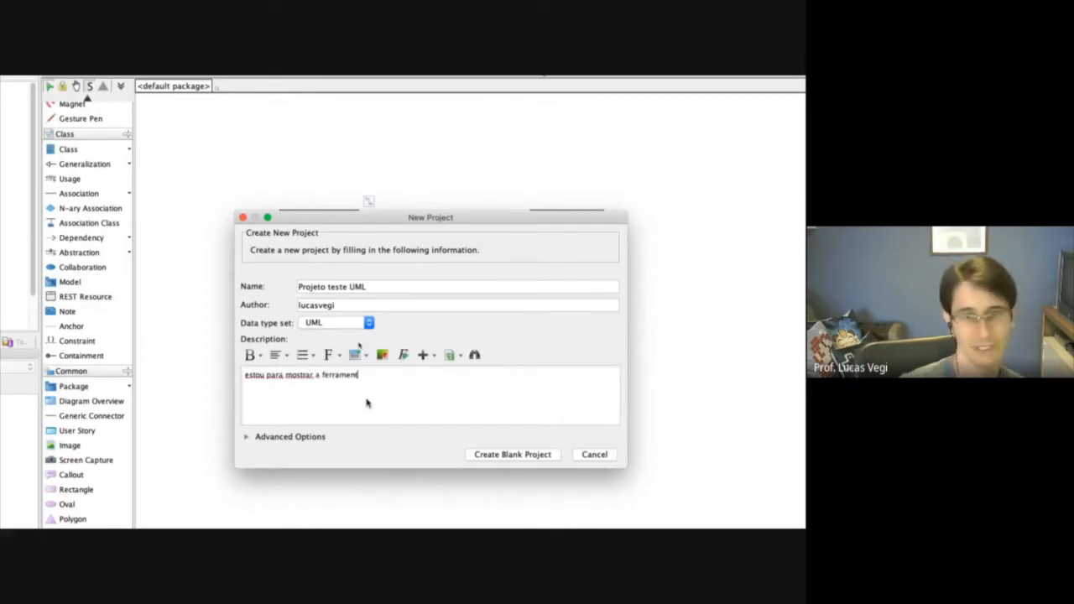
text(a...)
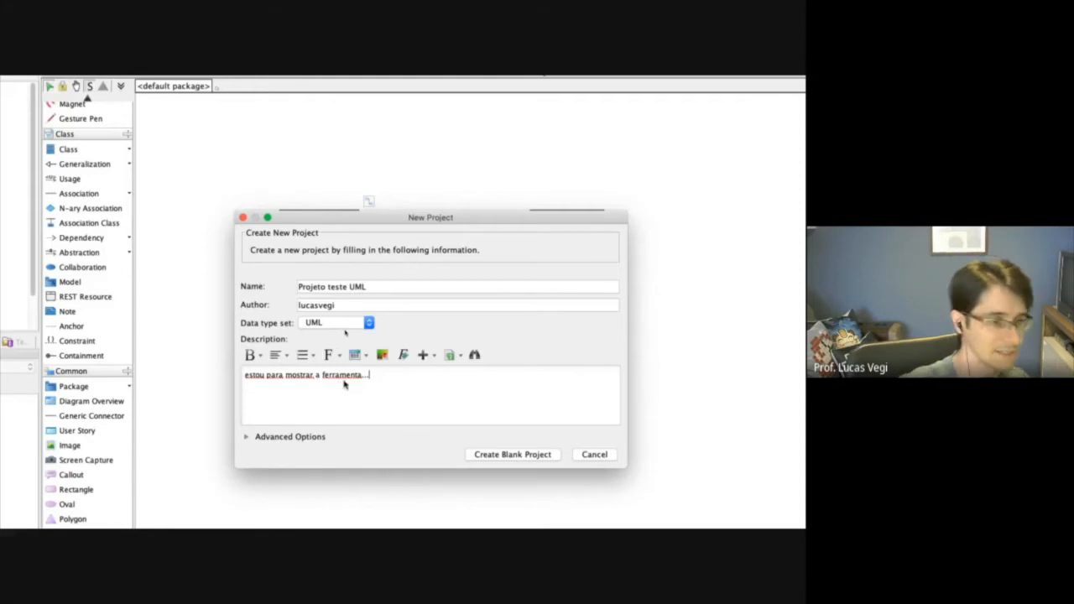
click(257, 438)
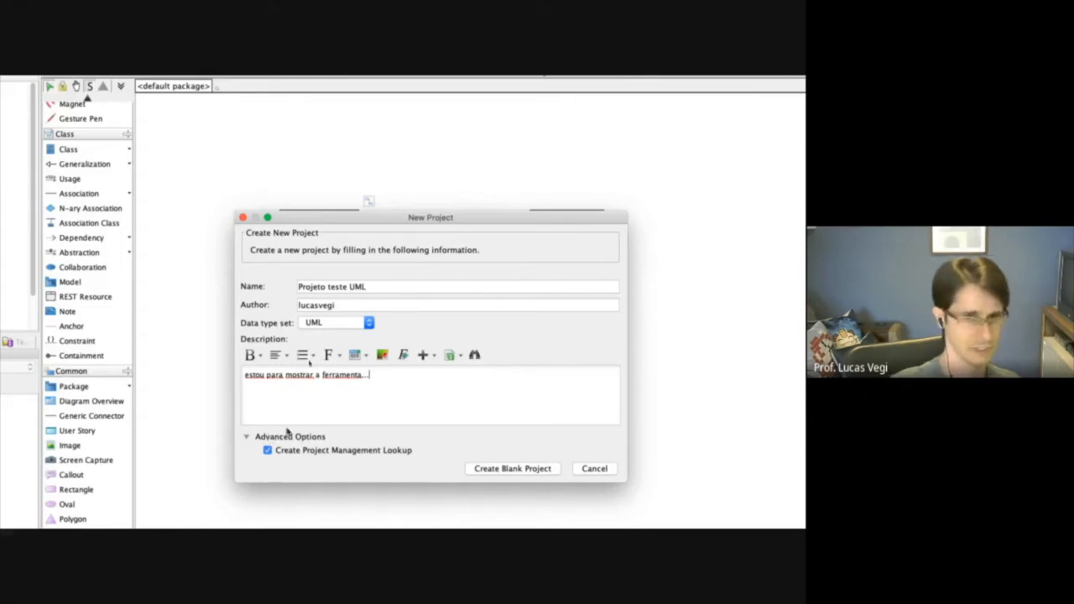
click(501, 469)
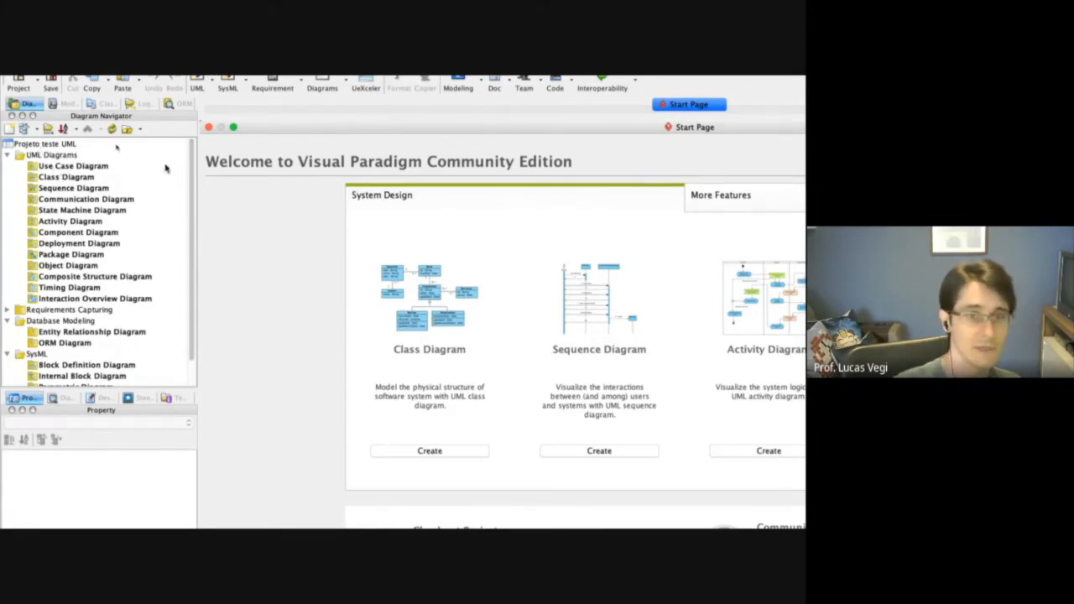
Examine the available diagram types in the project, including UML Diagrams, Requirements Capturing, Database Modeling and SysML.
click(47, 167)
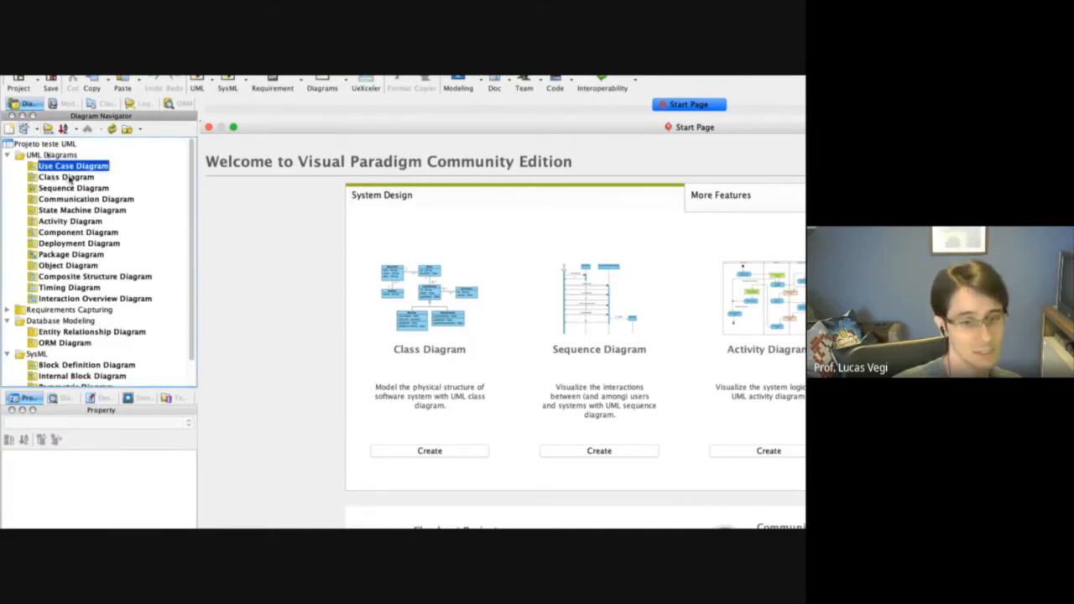
click(69, 177)
click(67, 189)
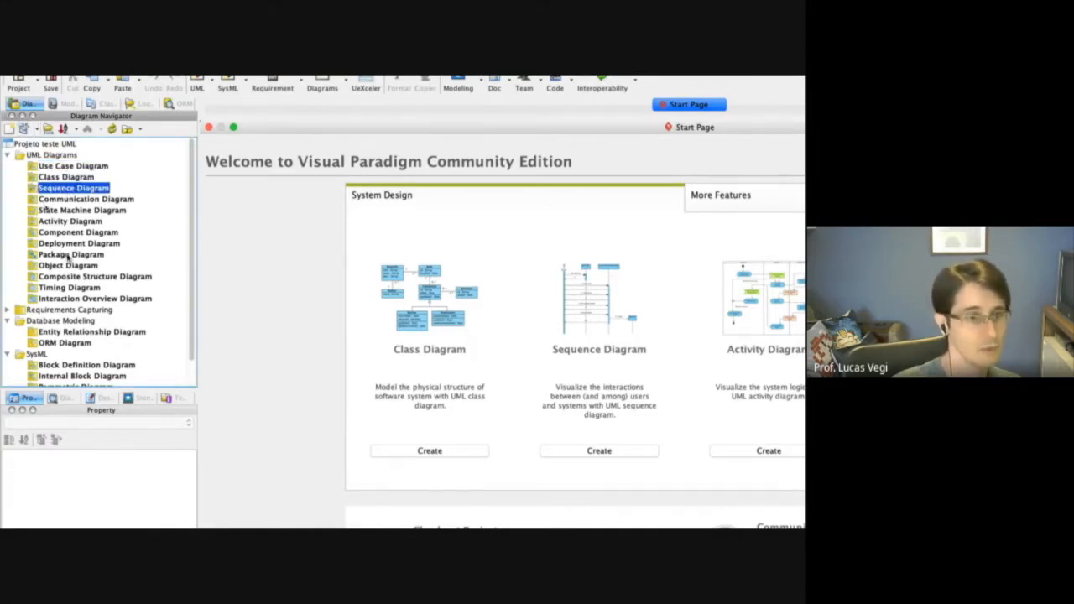
scroll(69, 257, down, 1)
click(10, 284)
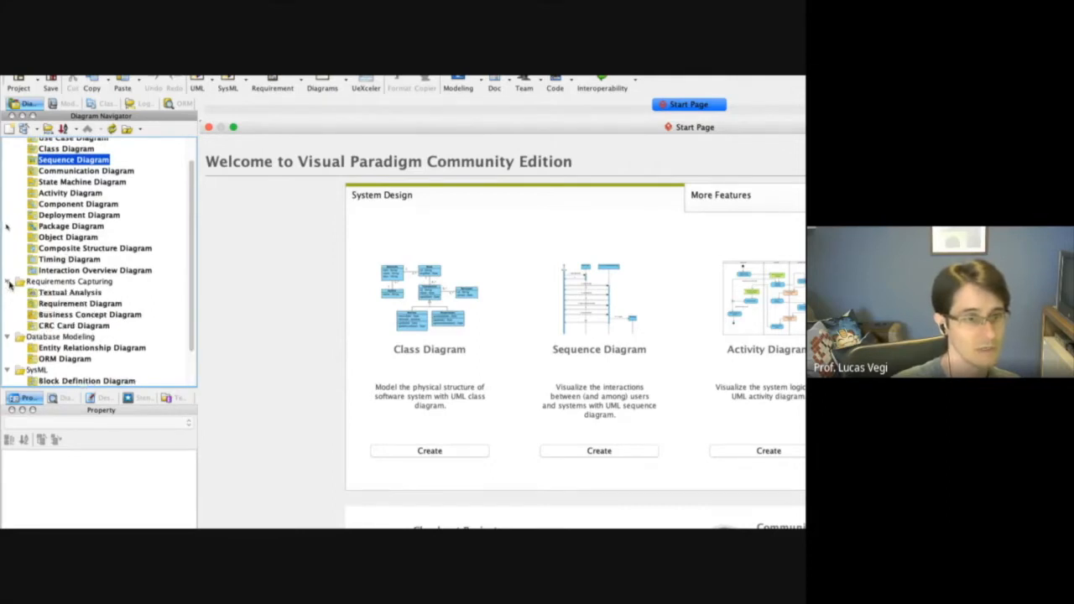
scroll(11, 285, down, 2)
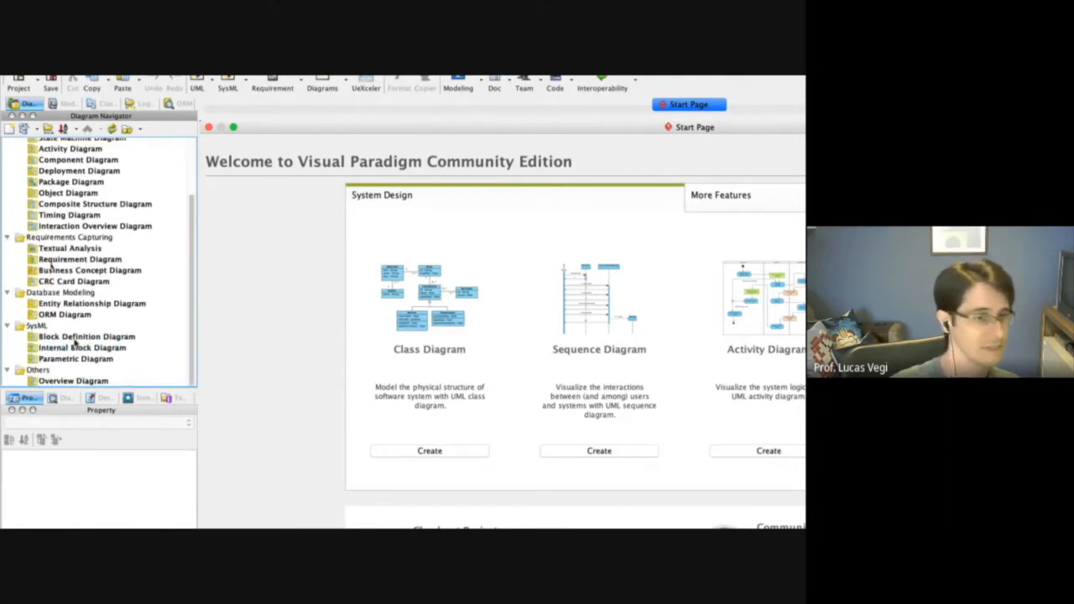
scroll(75, 342, up, 3)
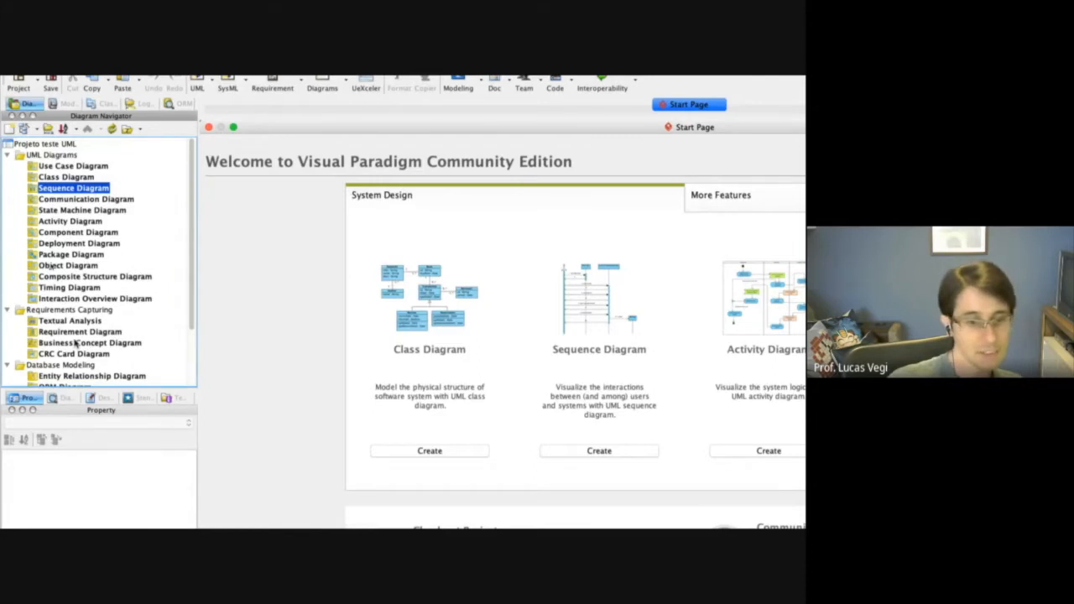
Create a new use case diagram in the project, keeping its default name.
click(71, 167)
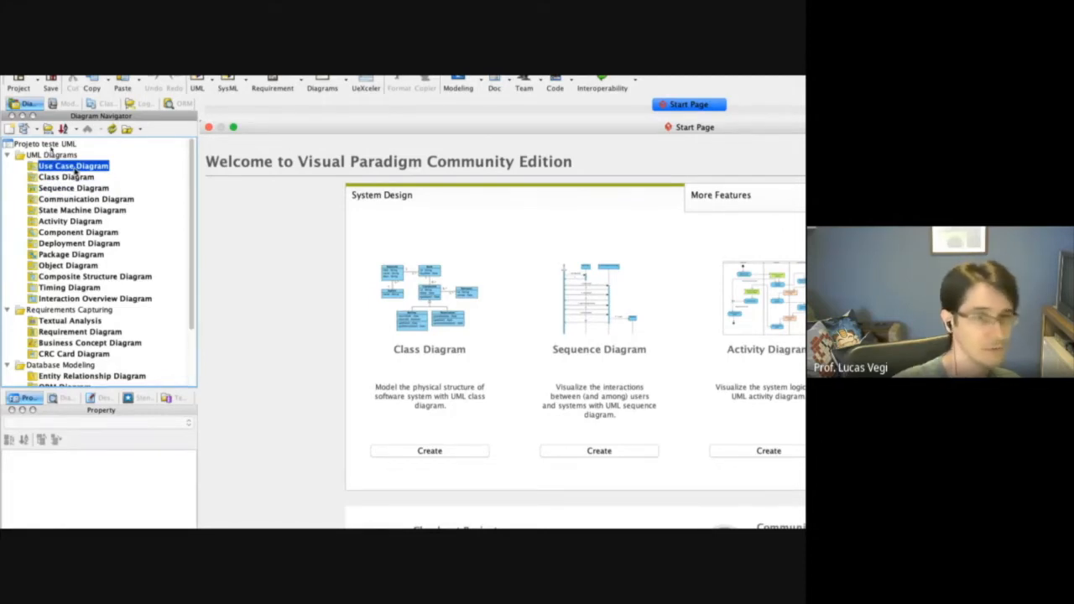
right_click(82, 171)
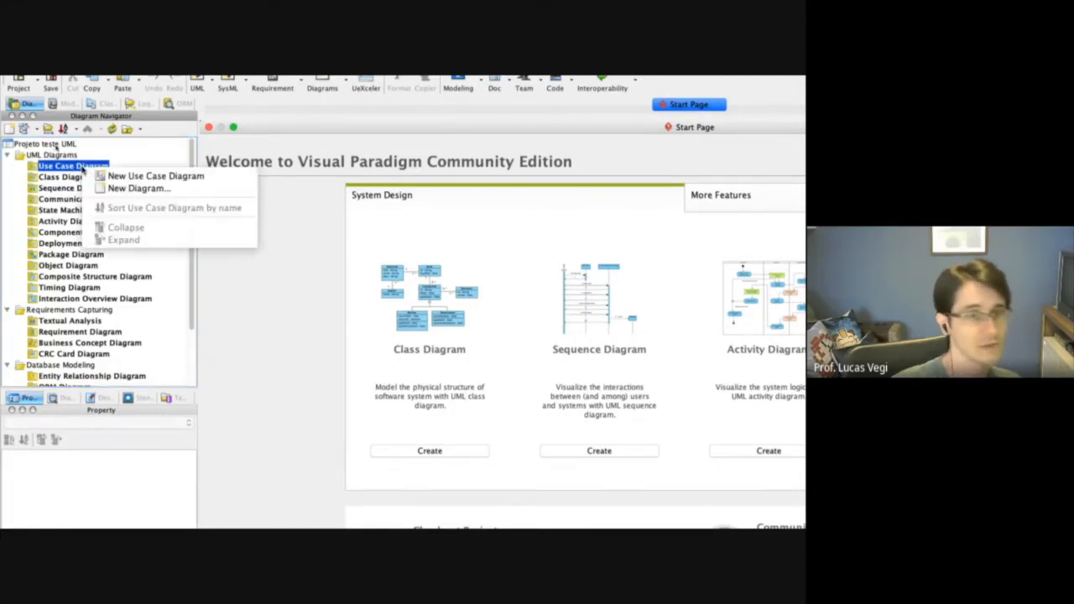
click(165, 177)
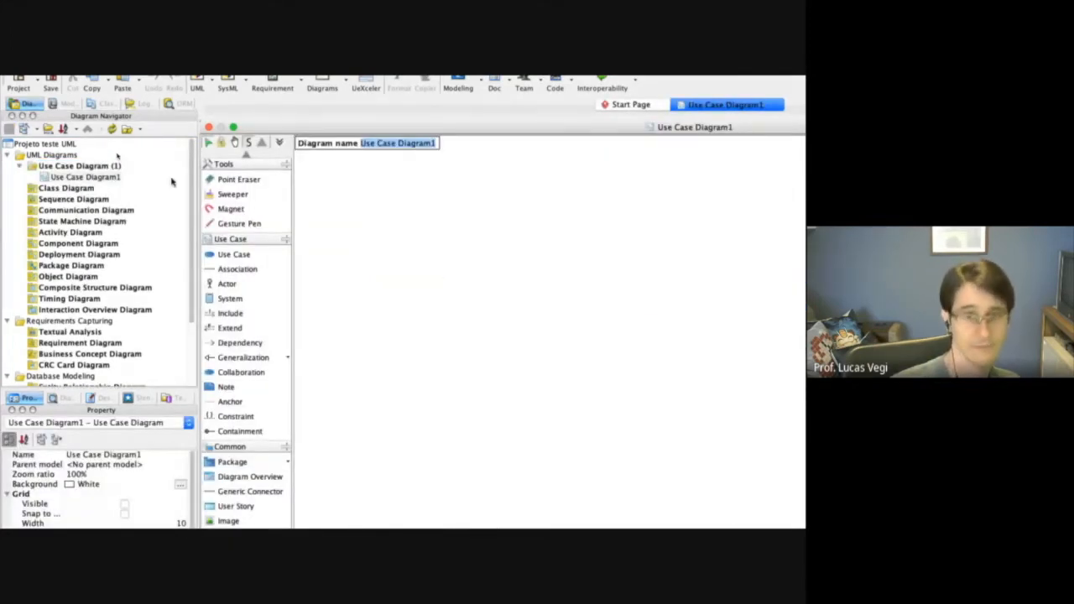
click(576, 430)
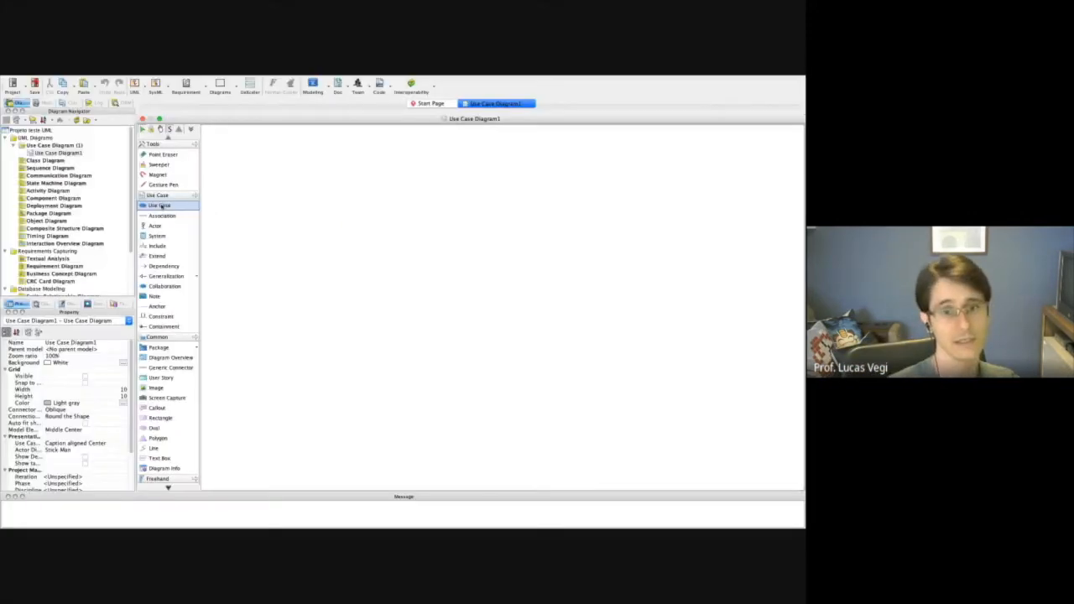
Switch to the hotel specification PDF in the browser and review the Casos de Uso table with its actors.
key(ctrl+Left)
scroll(230, 335, up, 12)
scroll(230, 335, down, 1)
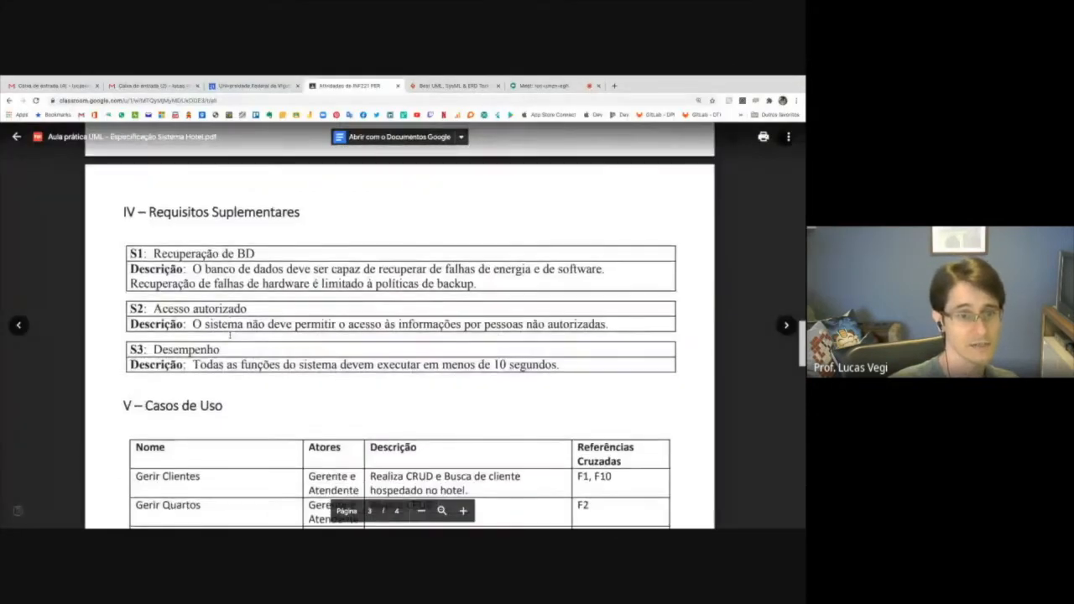
scroll(230, 335, down, 4)
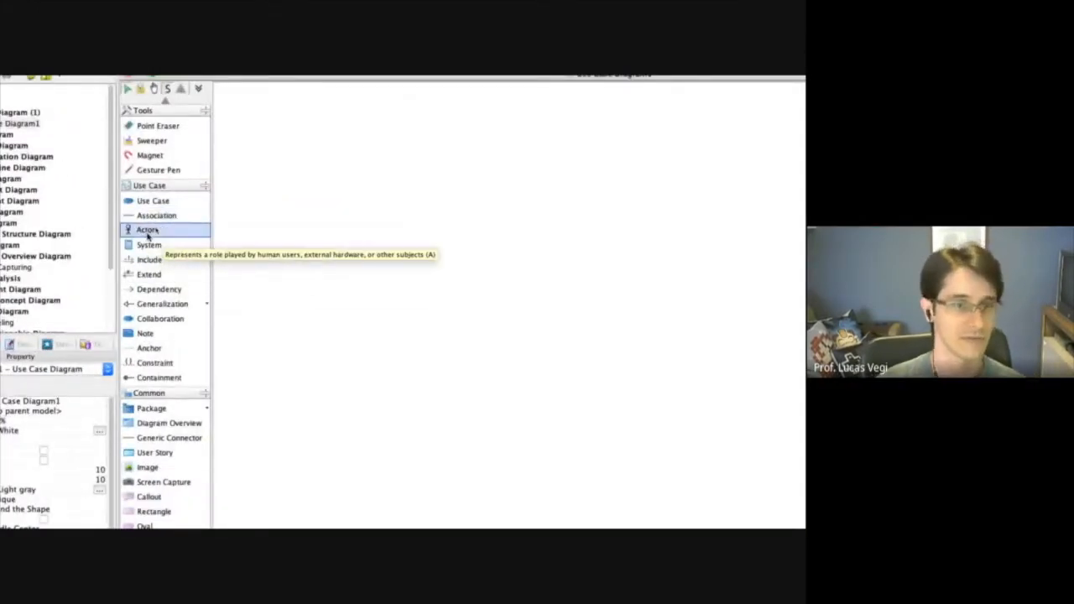
Return to Visual Paradigm and place two actors on the use case diagram, named Atendente and Cliente.
click(356, 282)
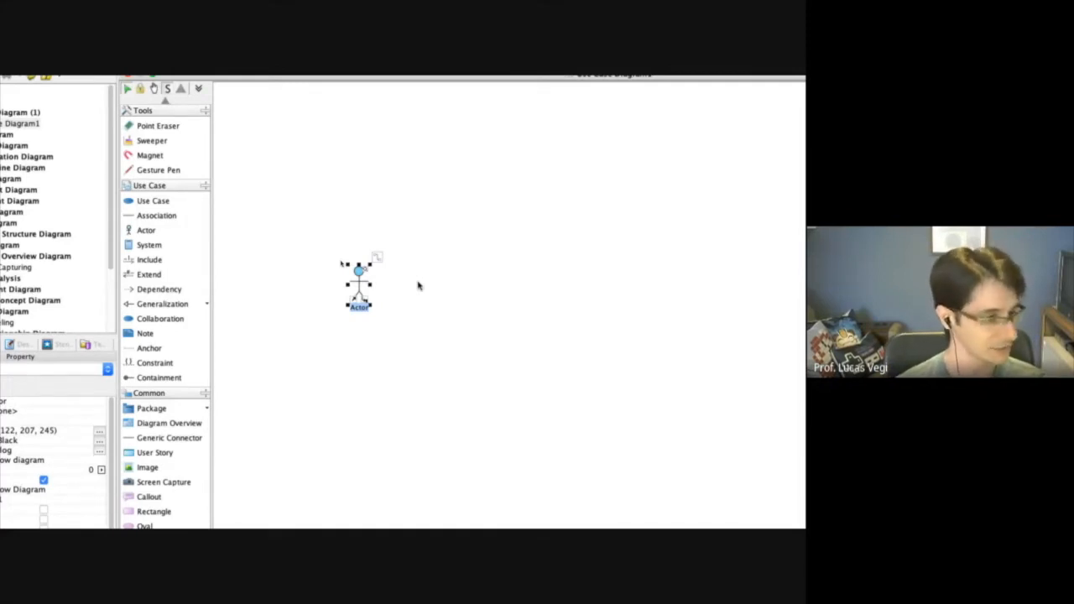
text(Aluno)
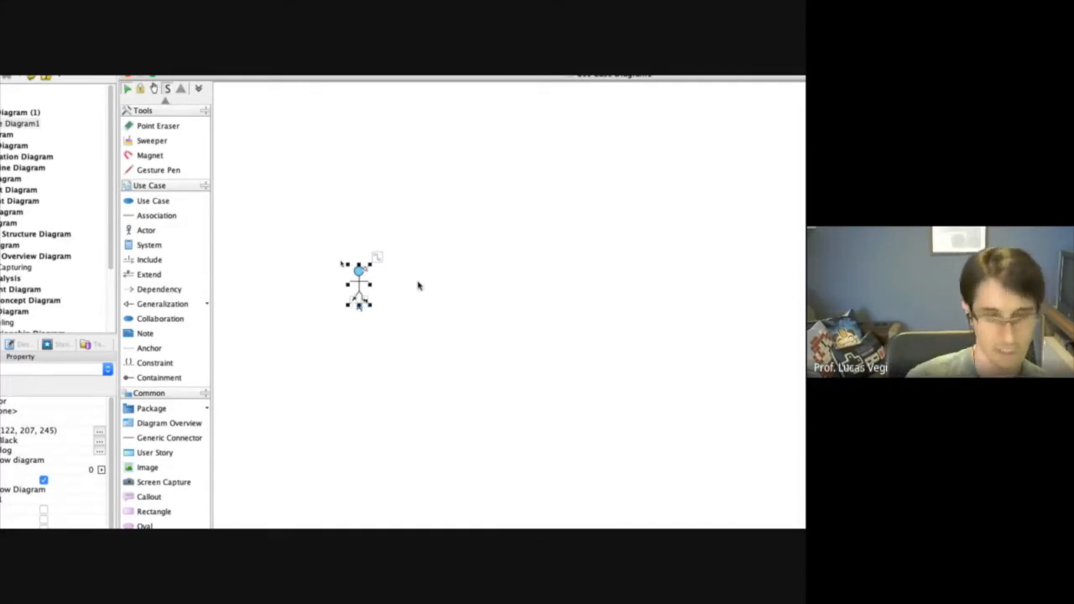
key(Return)
click(147, 230)
click(318, 217)
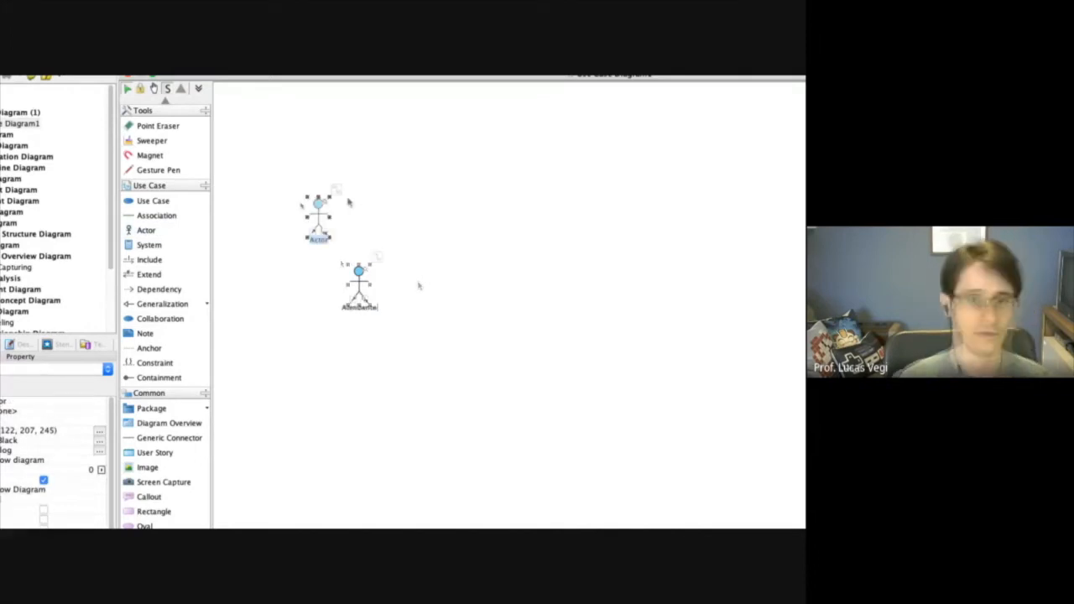
text(Cliente)
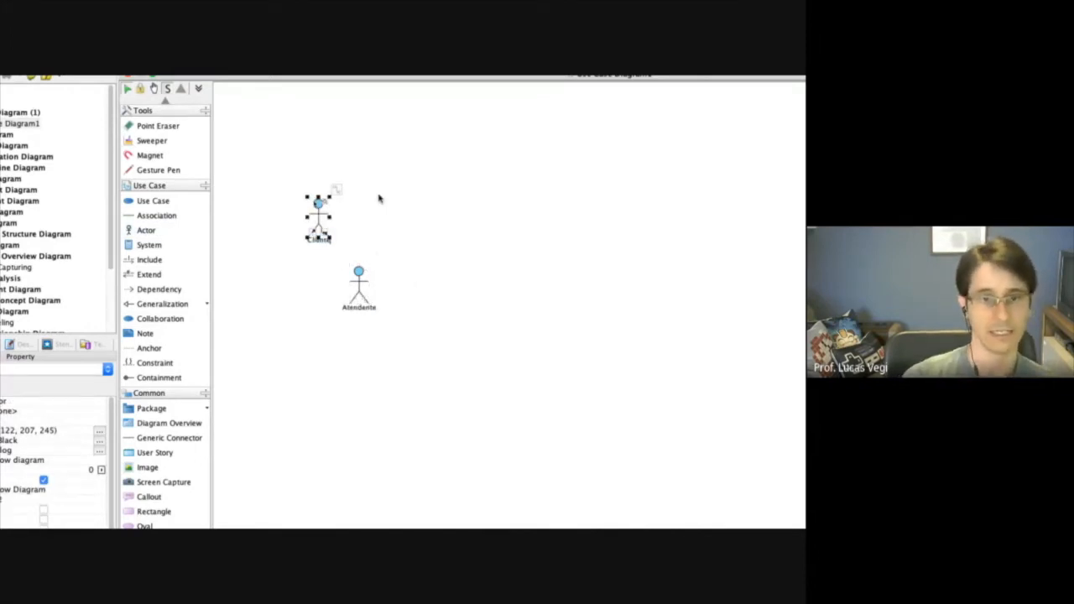
Add an actor named gerente on the opposite side of the diagram and space the Atendente and Cliente actors further apart.
key(Return)
click(146, 230)
click(711, 210)
text(gerente)
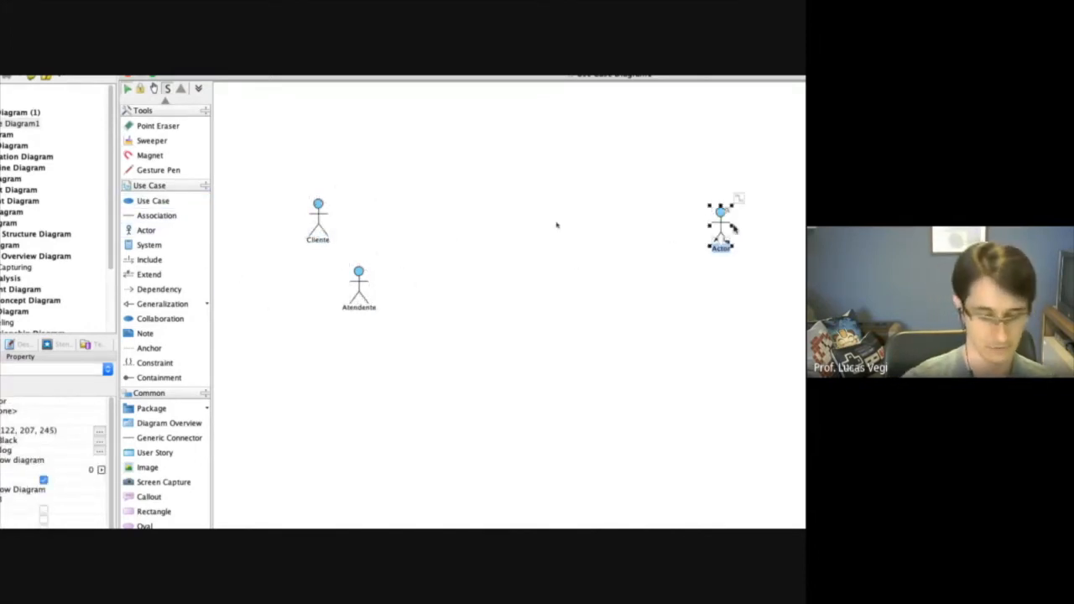
key(Return)
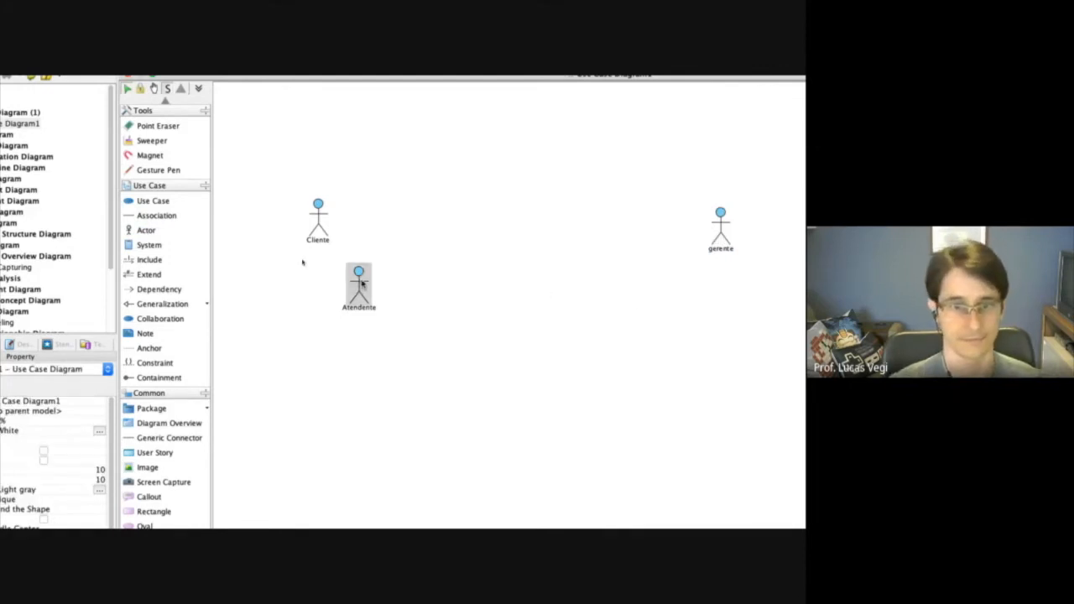
drag(359, 285, 337, 317)
drag(319, 225, 270, 216)
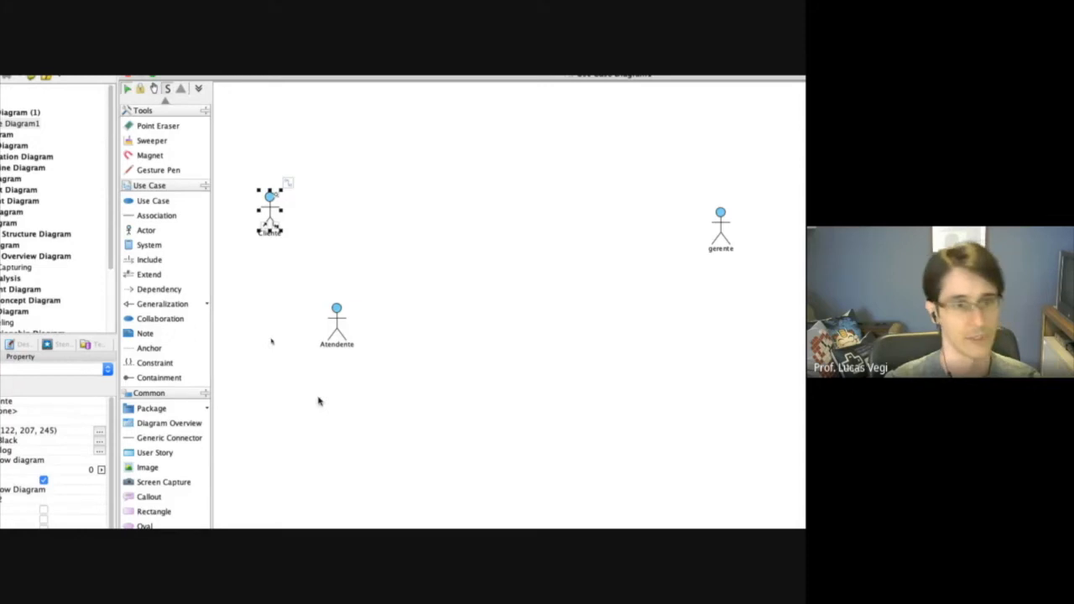
Add a use case named Gerir Quartos at the top of the diagram, between the actors.
click(147, 199)
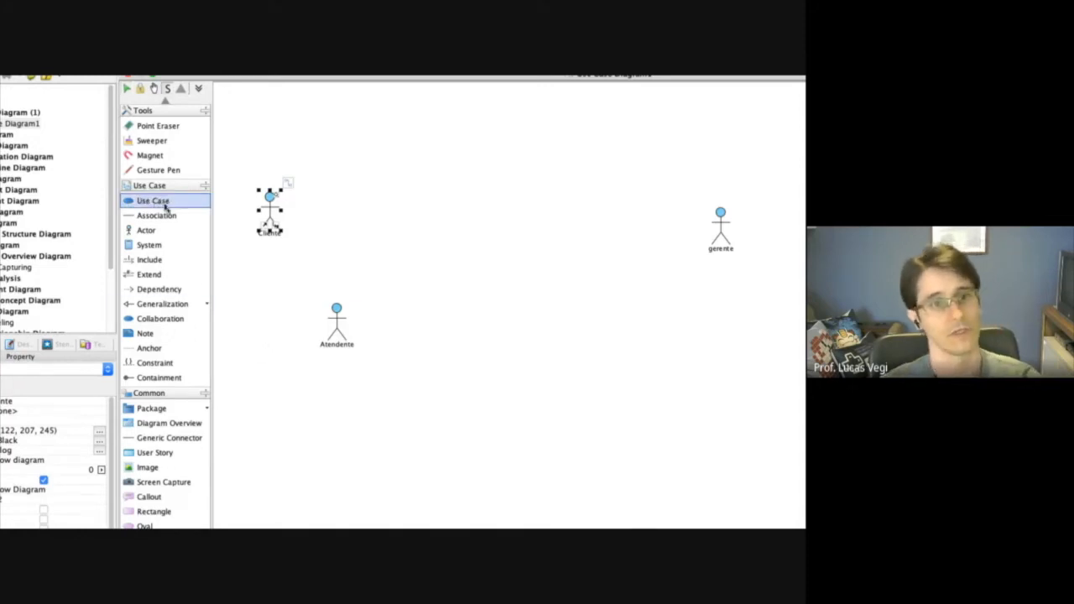
click(442, 117)
text(Gerir Quartos)
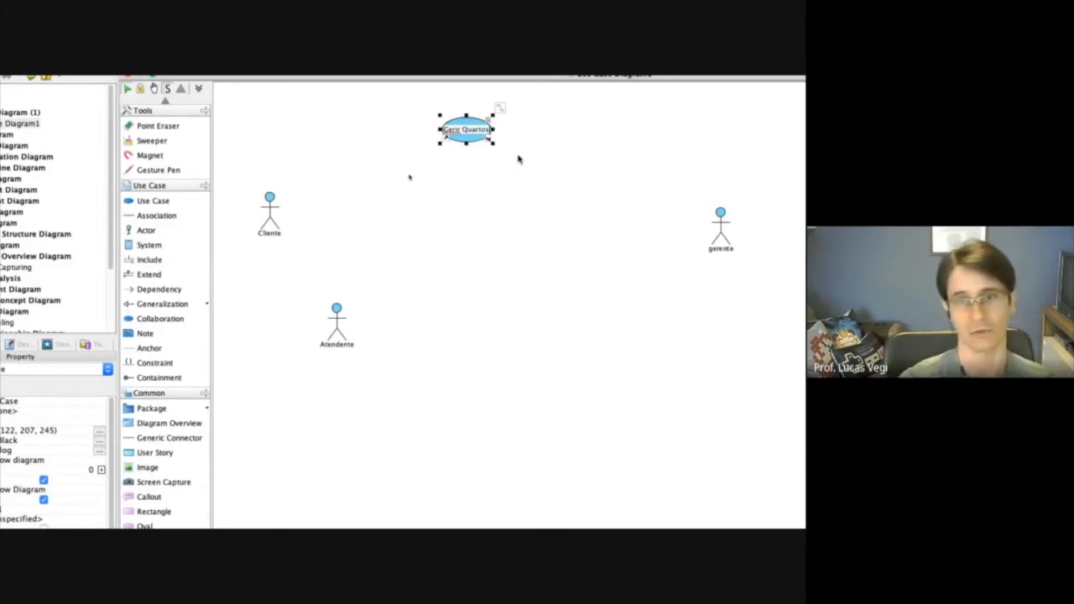
key(Return)
Switch to the hotel specification PDF in the browser and check the name and actors in the Gerir Quartos row.
key(ctrl+Left)
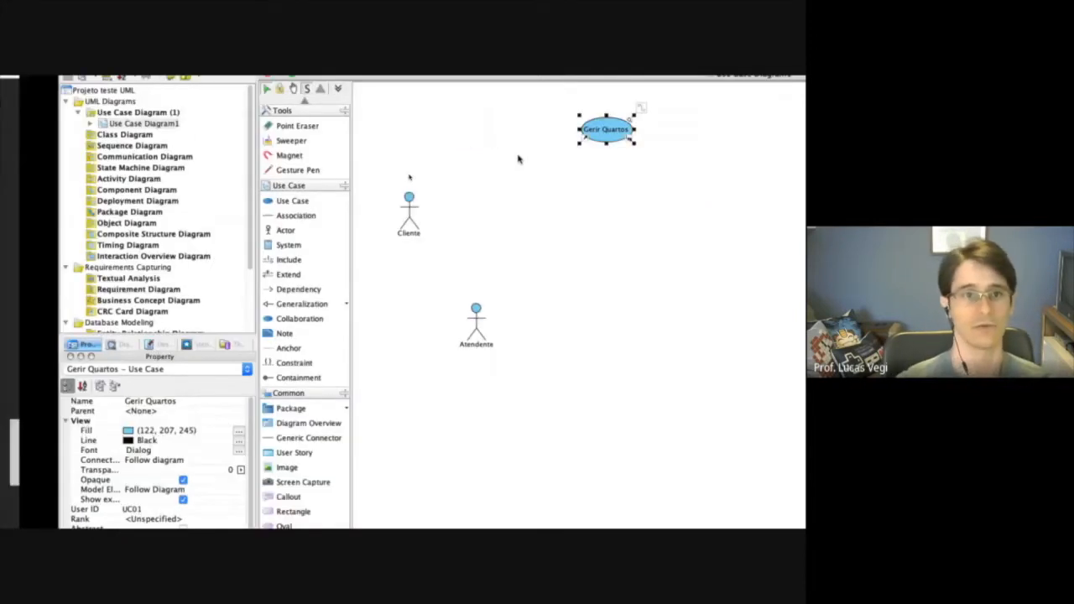
double_click(136, 198)
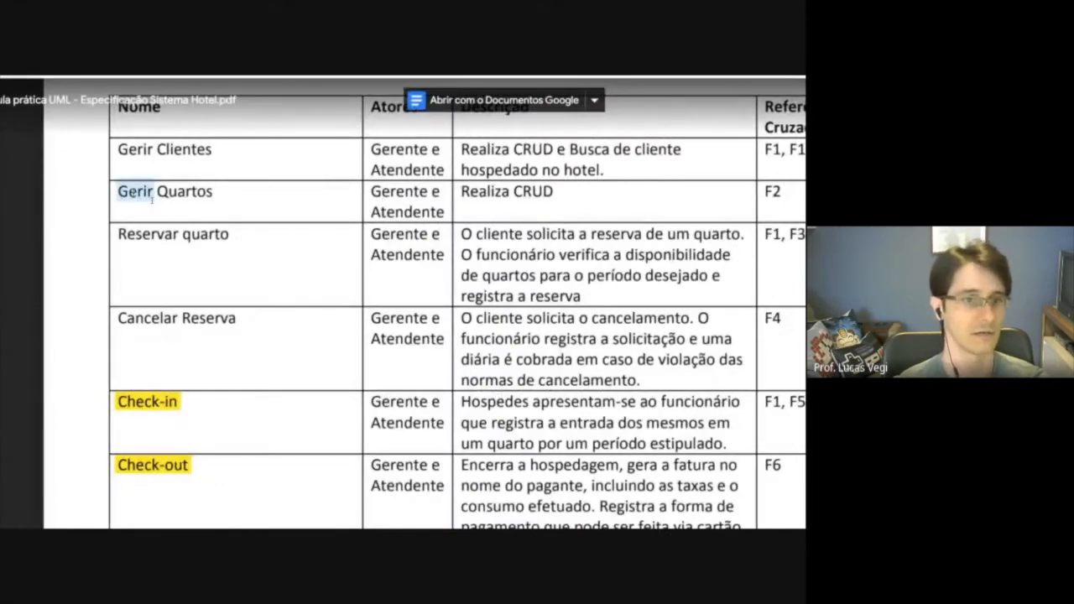
drag(136, 198, 184, 200)
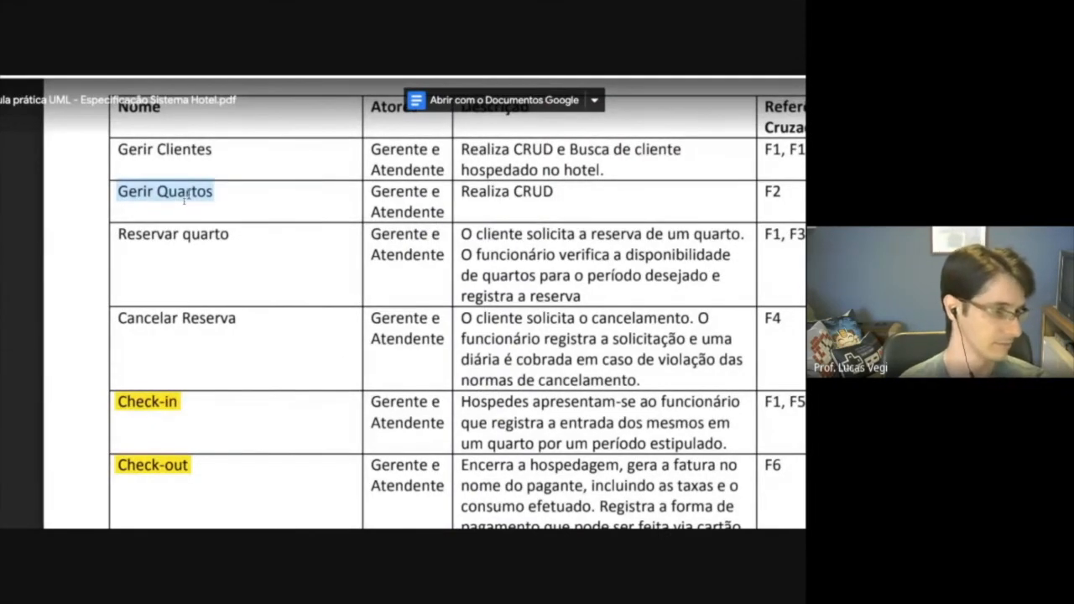
key(ctrl+Right)
key(ctrl+Left)
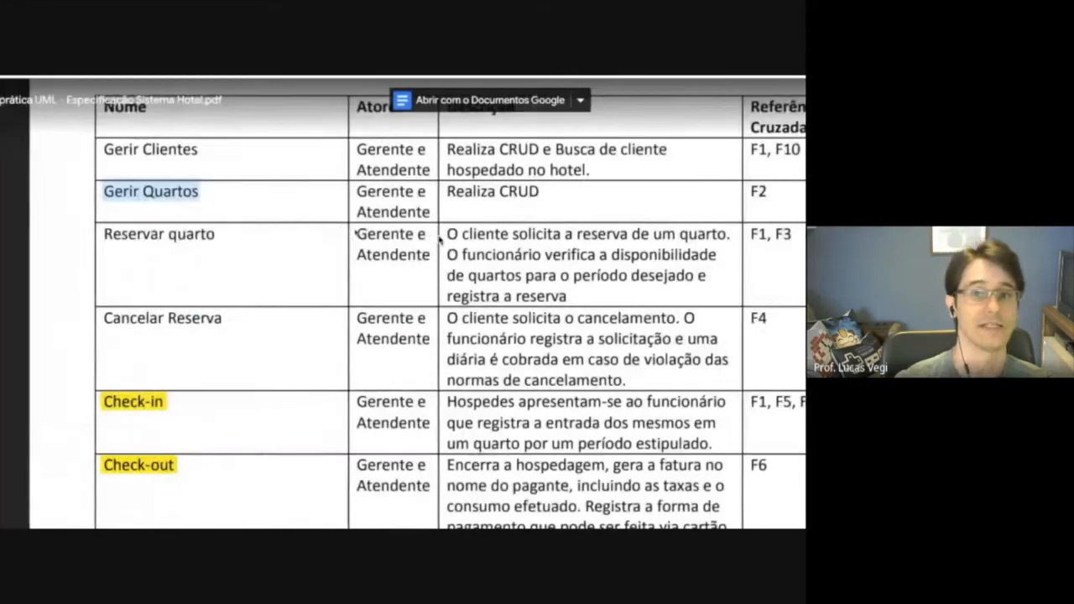
drag(371, 192, 425, 212)
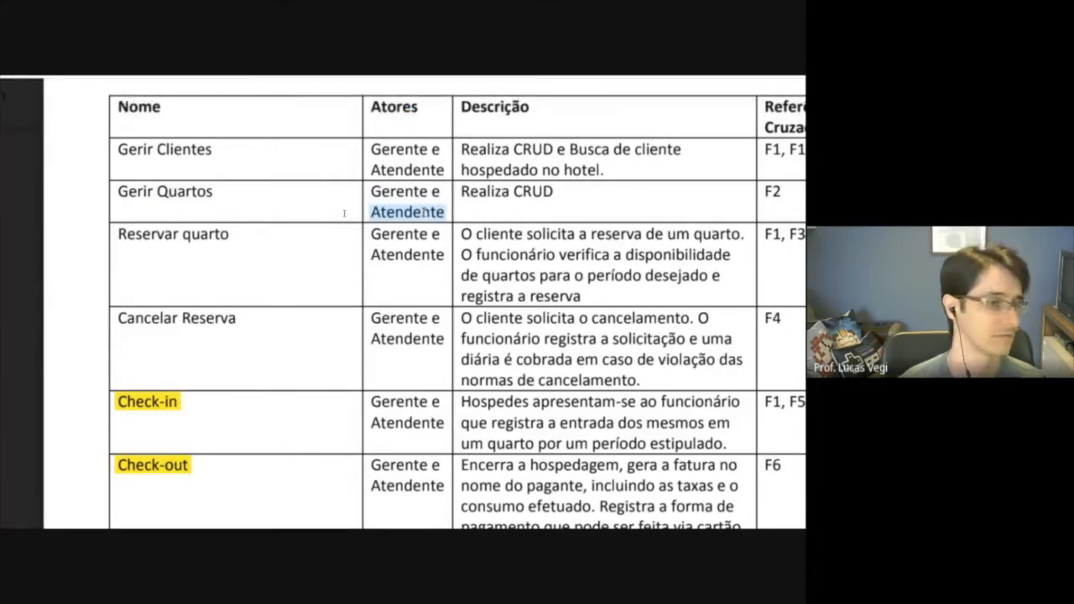
Return to Visual Paradigm, associate Gerir Quartos with the Atendente and gerente actors, and adjust the positions of Atendente and the use case.
click(156, 216)
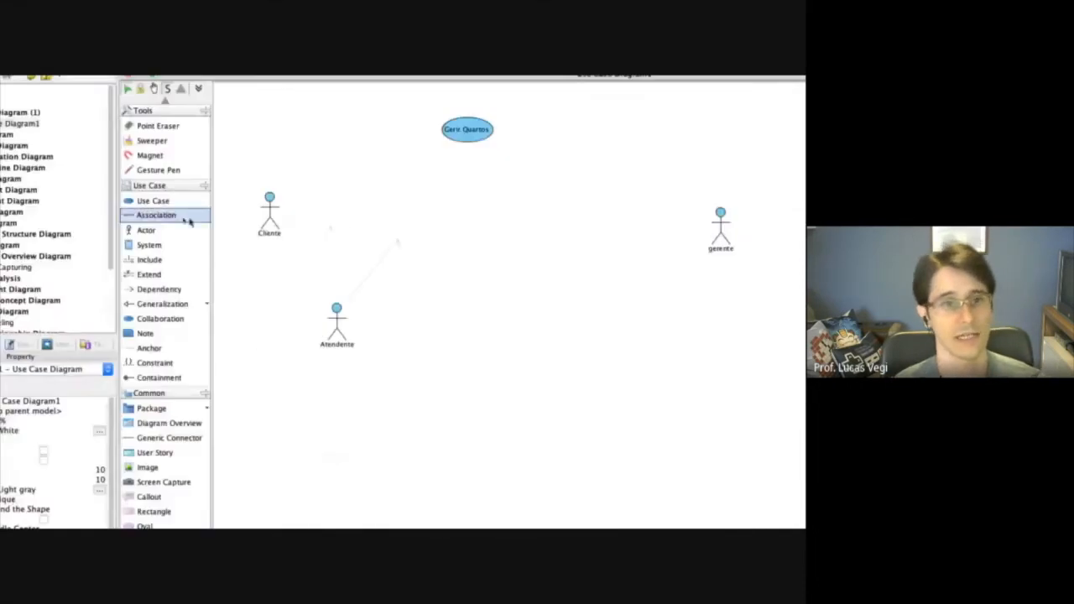
drag(336, 317, 467, 131)
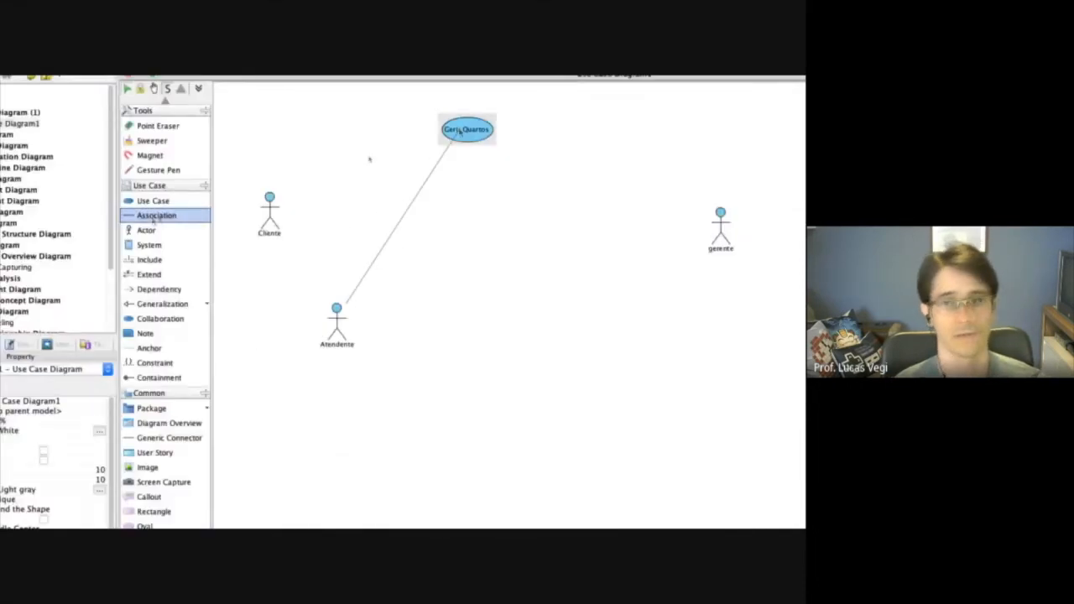
click(157, 215)
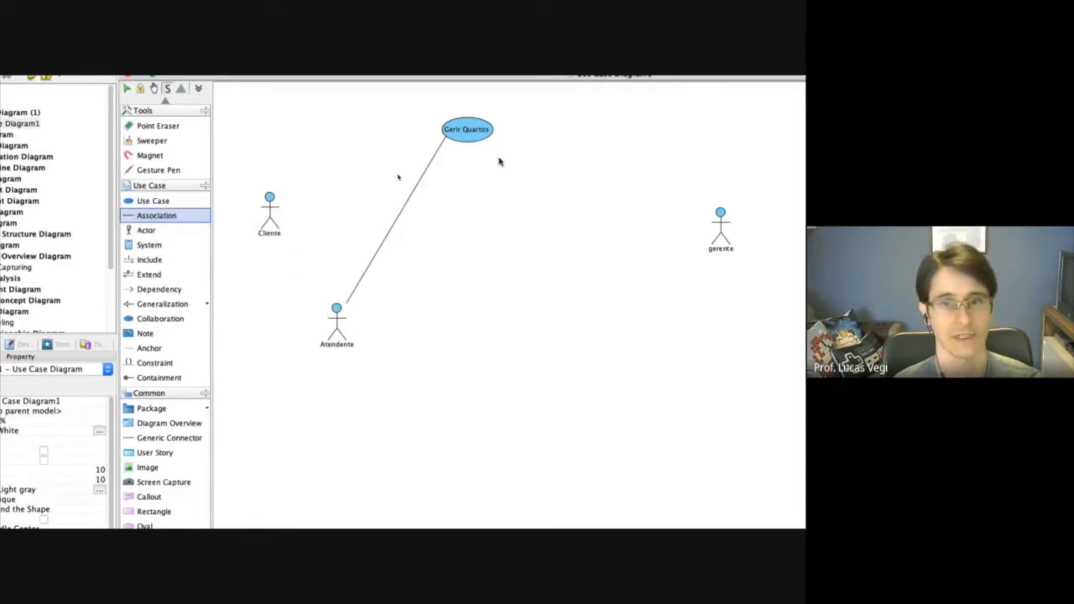
drag(486, 134, 720, 220)
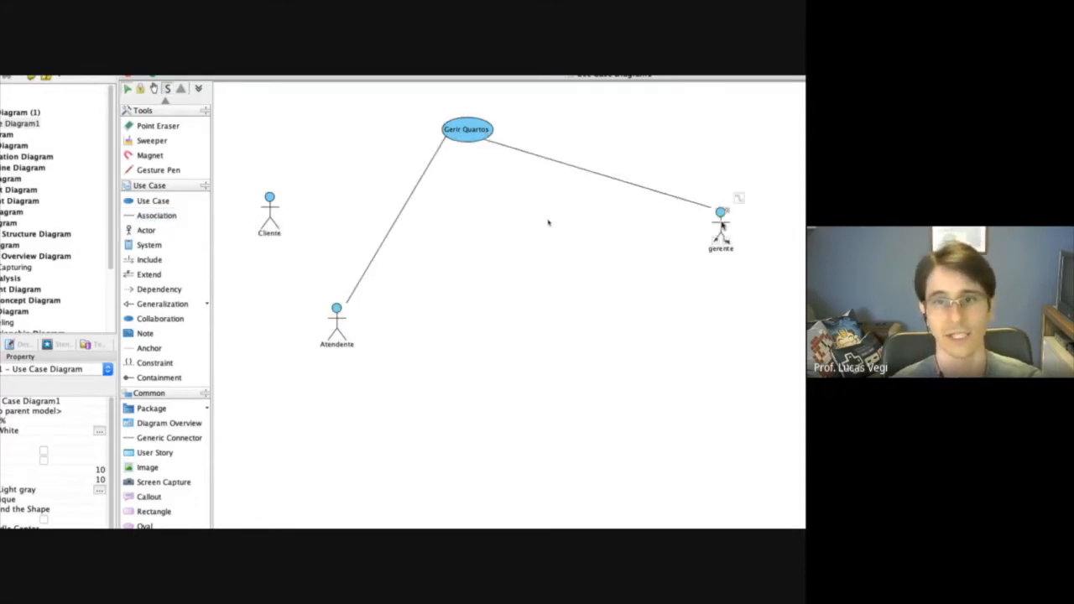
drag(340, 321, 300, 313)
drag(463, 135, 475, 136)
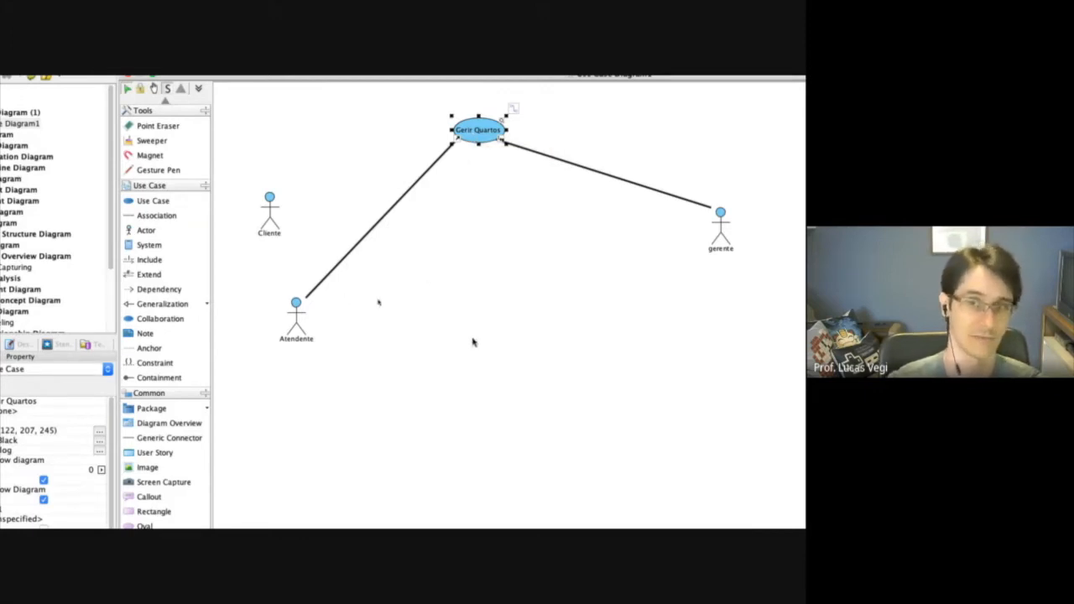
Add a use case named Gerir Cliente below Gerir Quartos.
text(Gerir Clien)
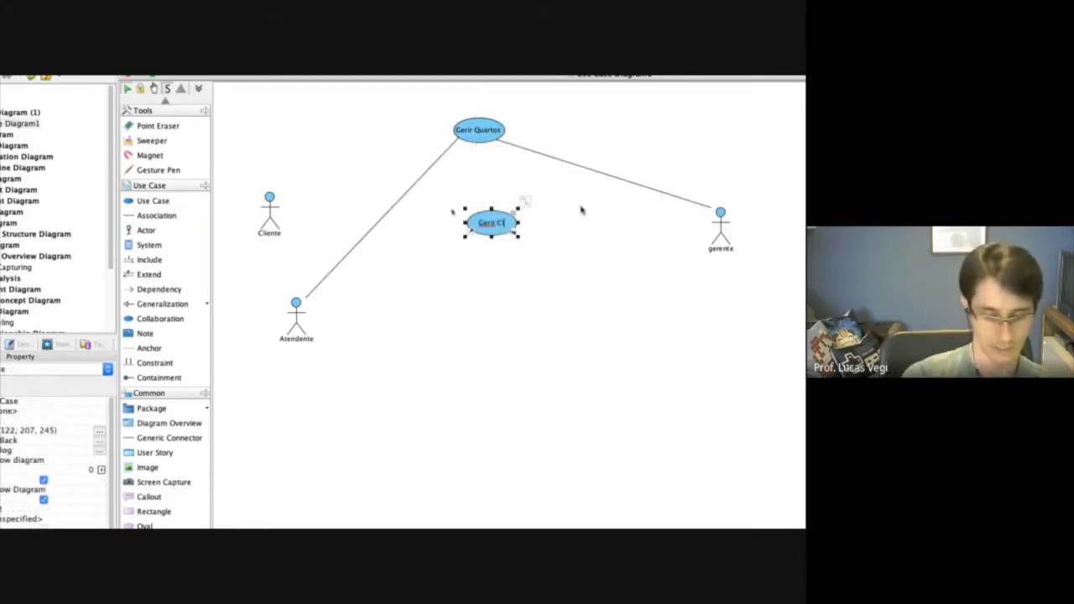
text(te)
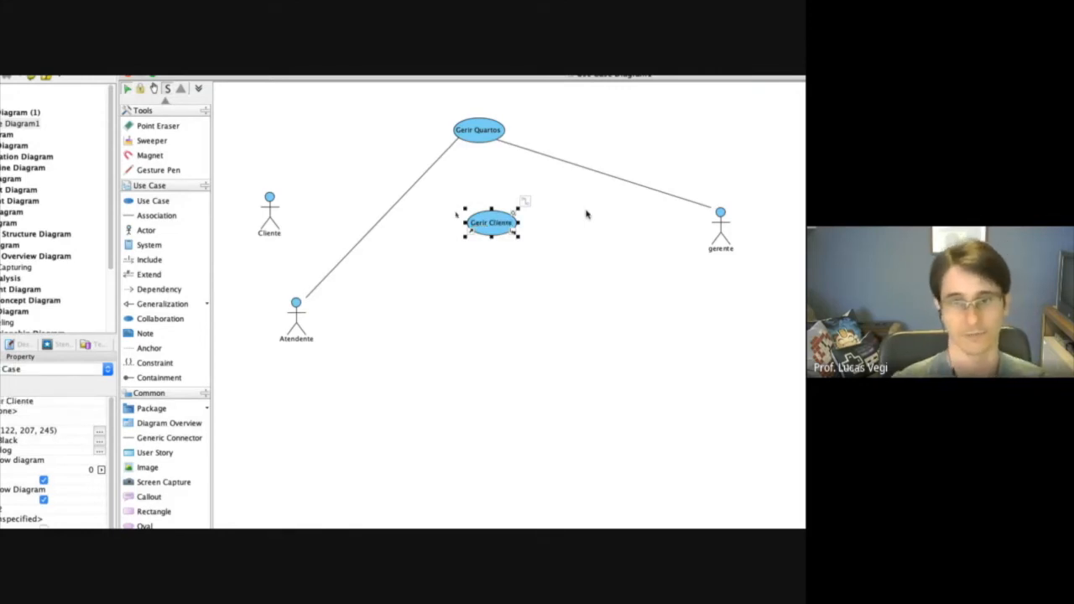
click(453, 293)
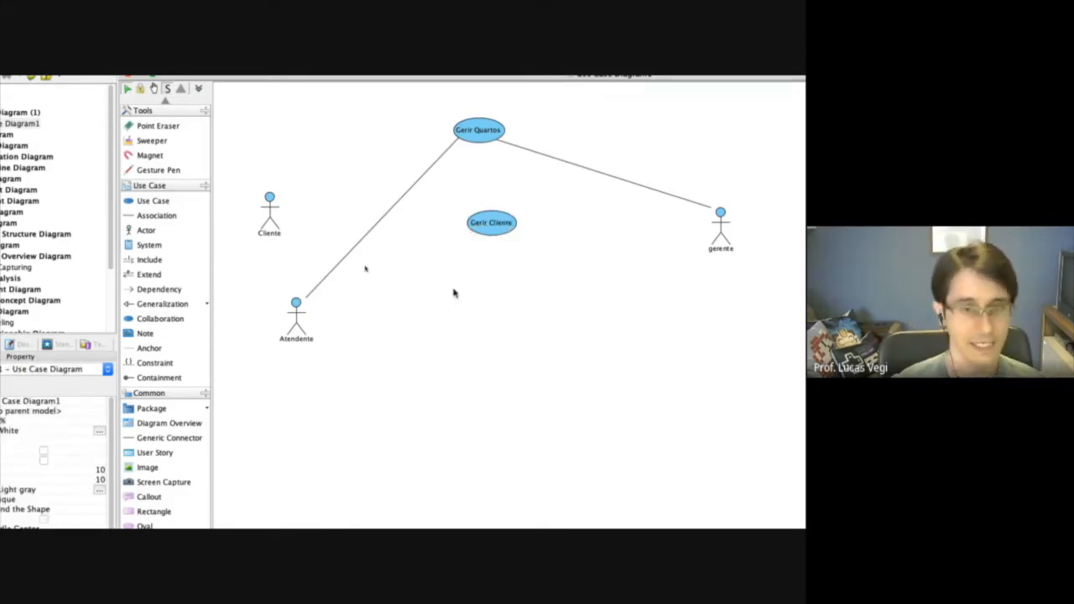
Check the actors in the specification PDF and associate Gerir Cliente with Atendente and gerente in Visual Paradigm.
key(super+Tab)
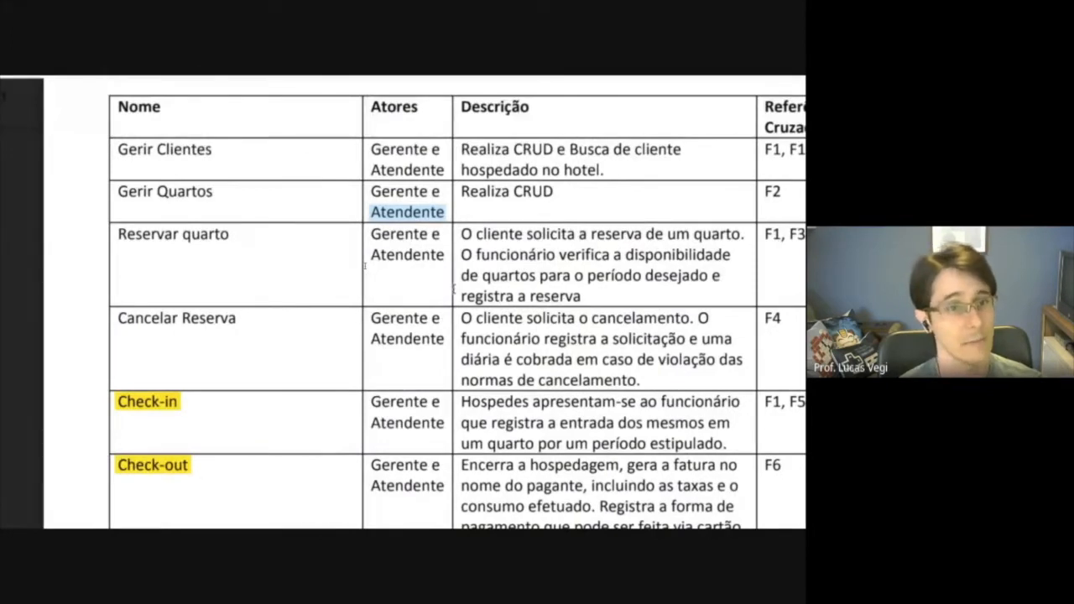
key(super+Tab)
click(156, 216)
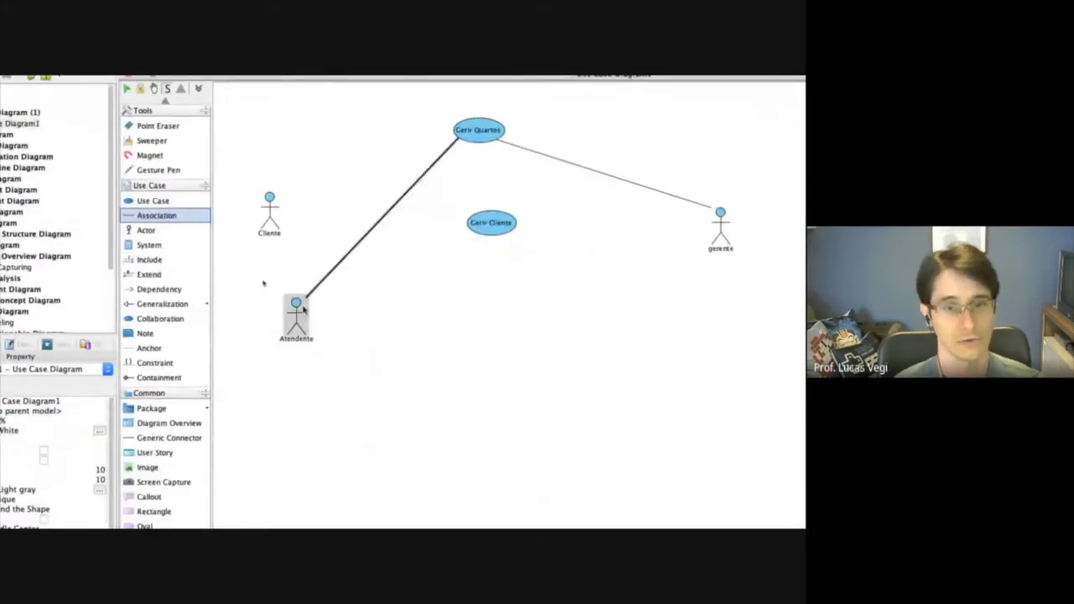
drag(298, 309, 487, 227)
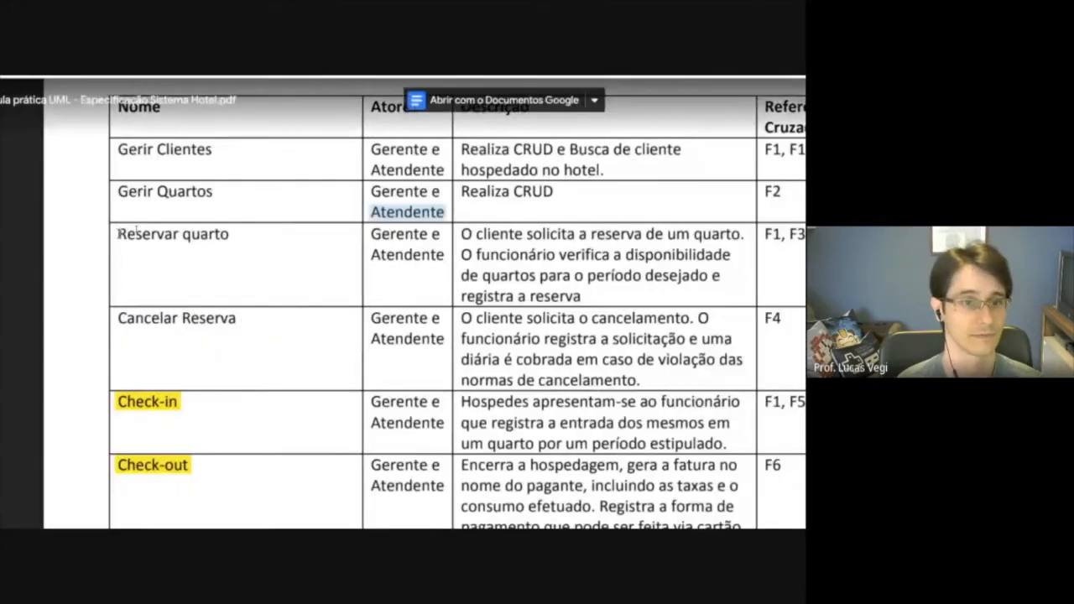
Review the Reservar quarto description in the specification PDF and add a use case named Reservar quarto below Gerir Cliente in Visual Paradigm.
triple_click(193, 235)
drag(462, 234, 584, 294)
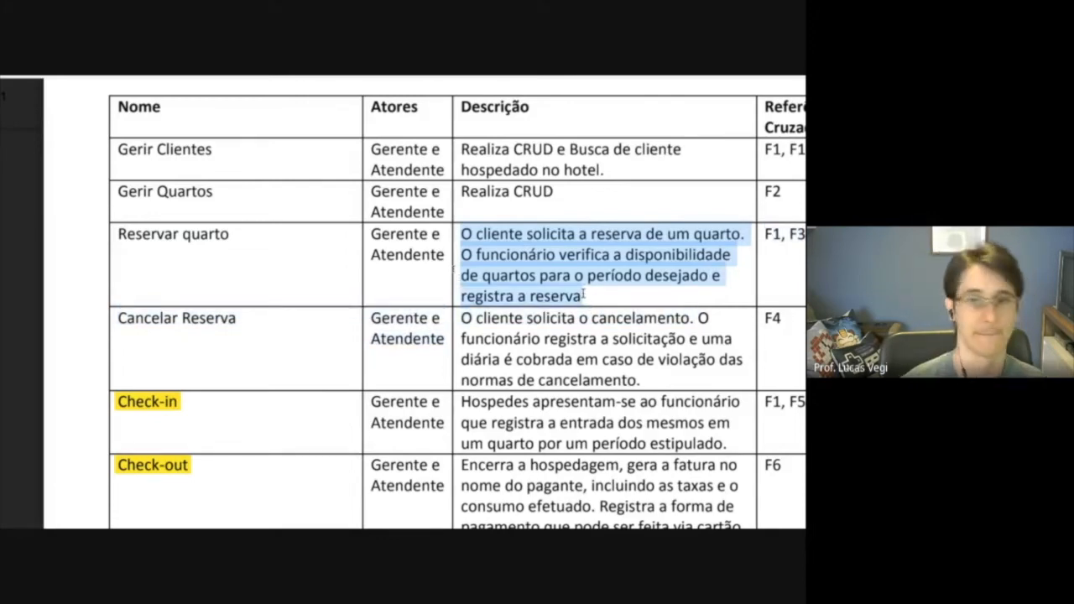
key(ctrl+Right)
click(149, 202)
click(514, 297)
text(Reservar quarto)
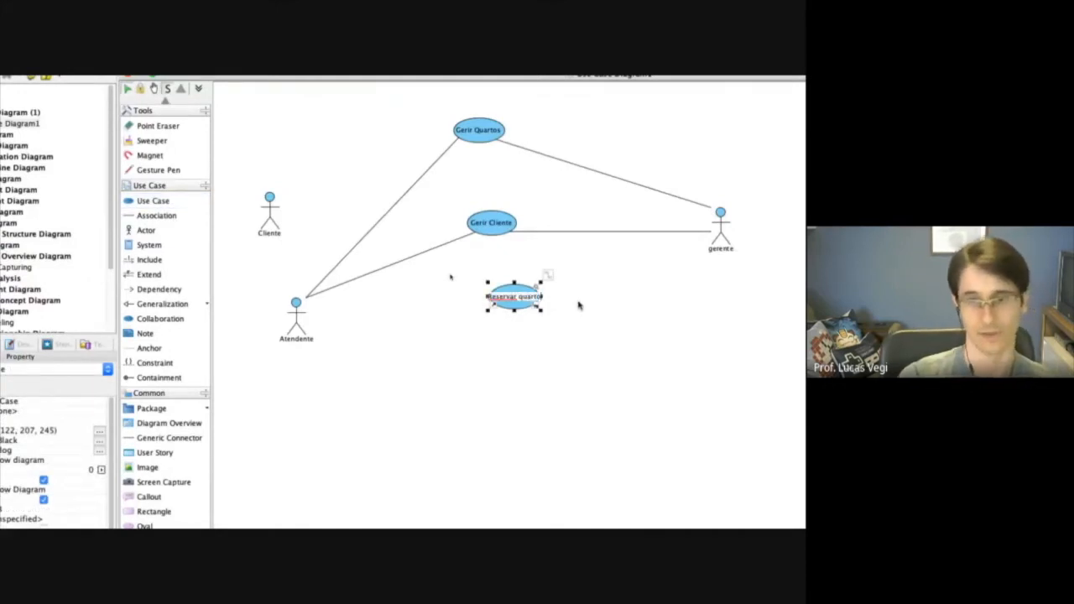
key(Return)
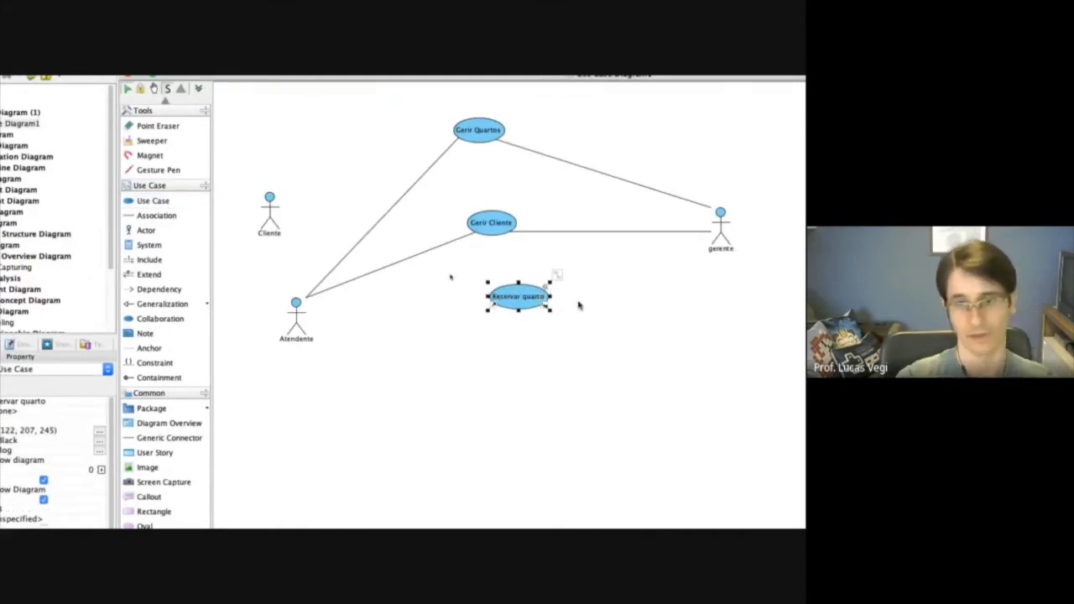
drag(520, 308, 533, 322)
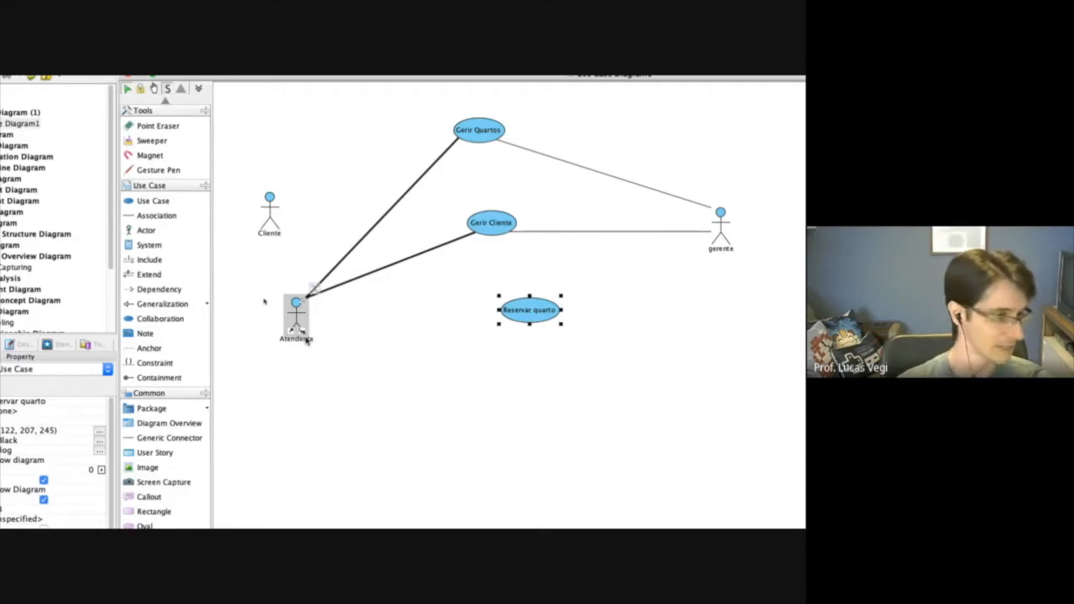
click(424, 362)
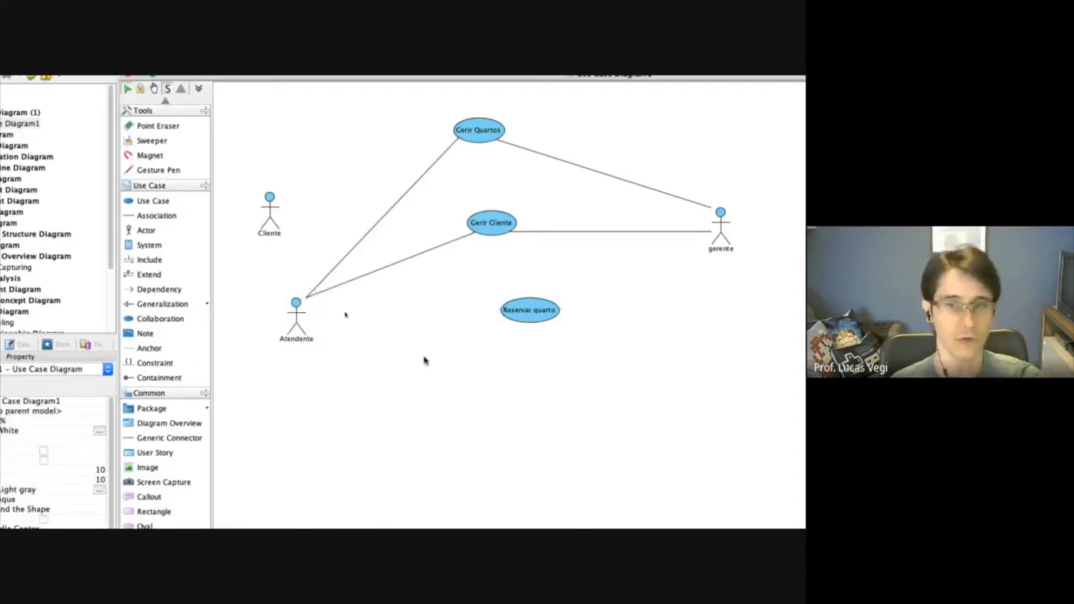
click(534, 322)
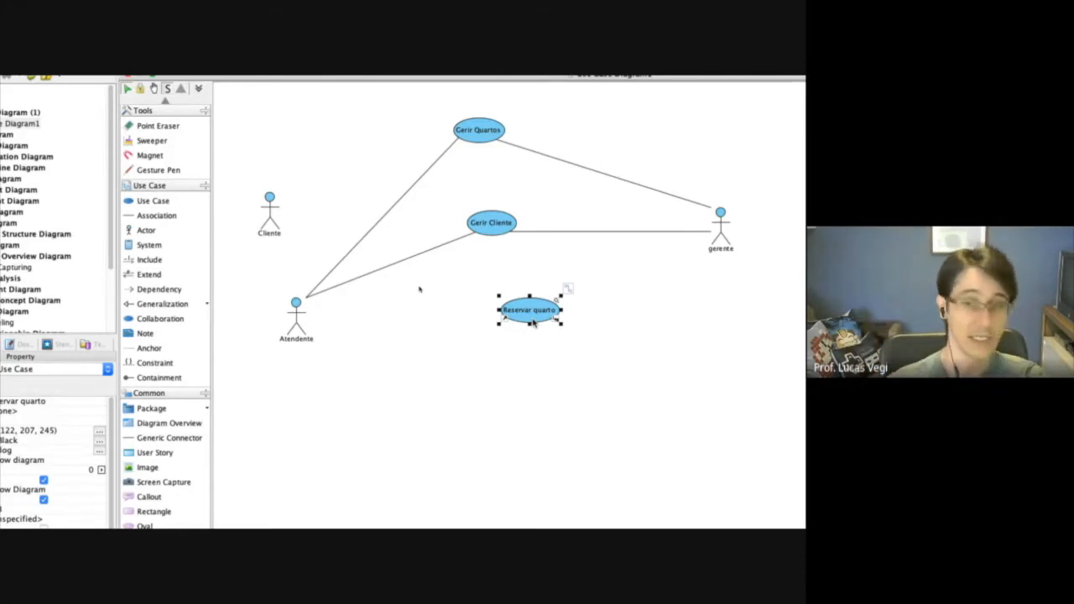
click(499, 229)
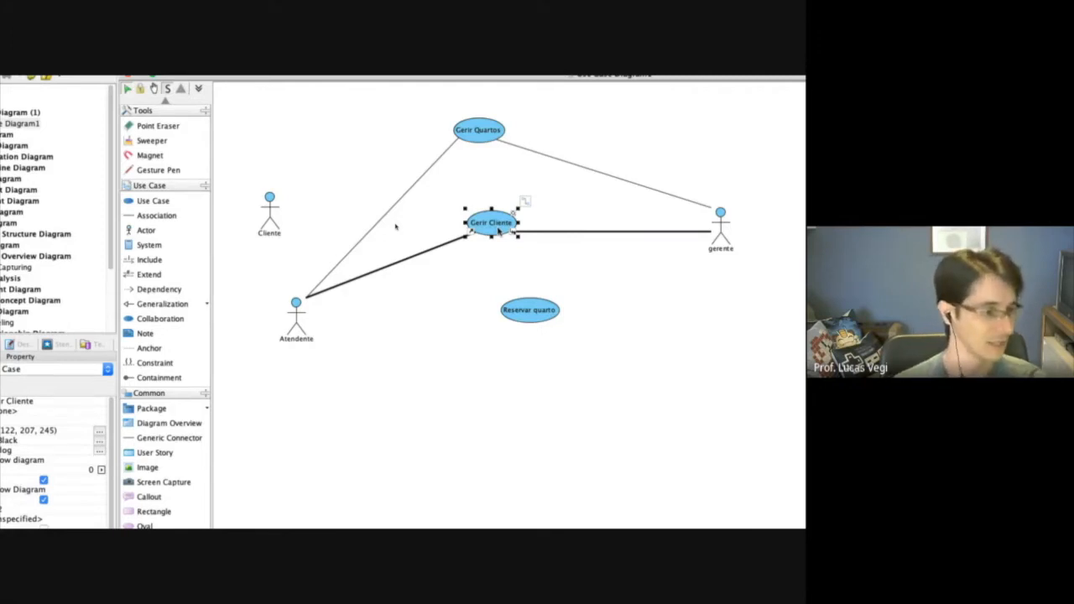
click(523, 313)
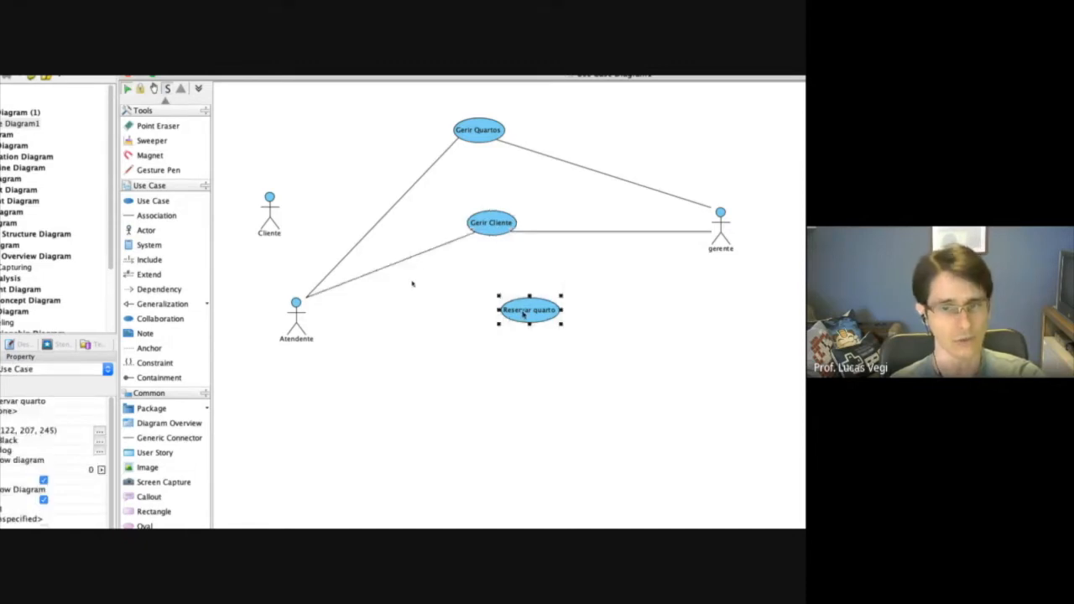
click(494, 218)
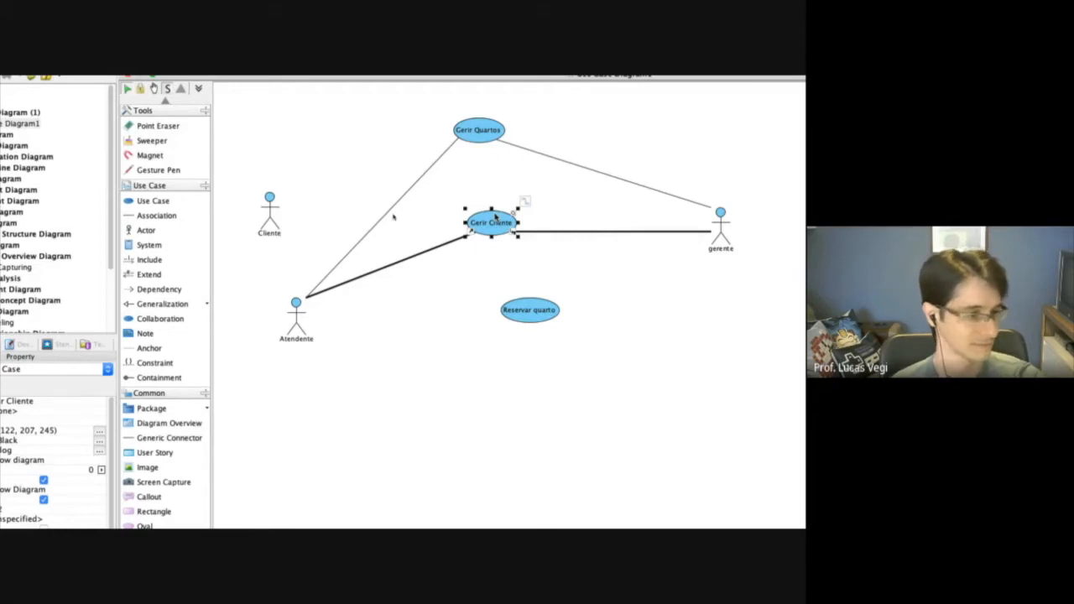
Reposition Reservar quarto slightly and add an Extend relationship pointing from Gerir Cliente to Reservar quarto.
drag(539, 308, 530, 308)
click(530, 346)
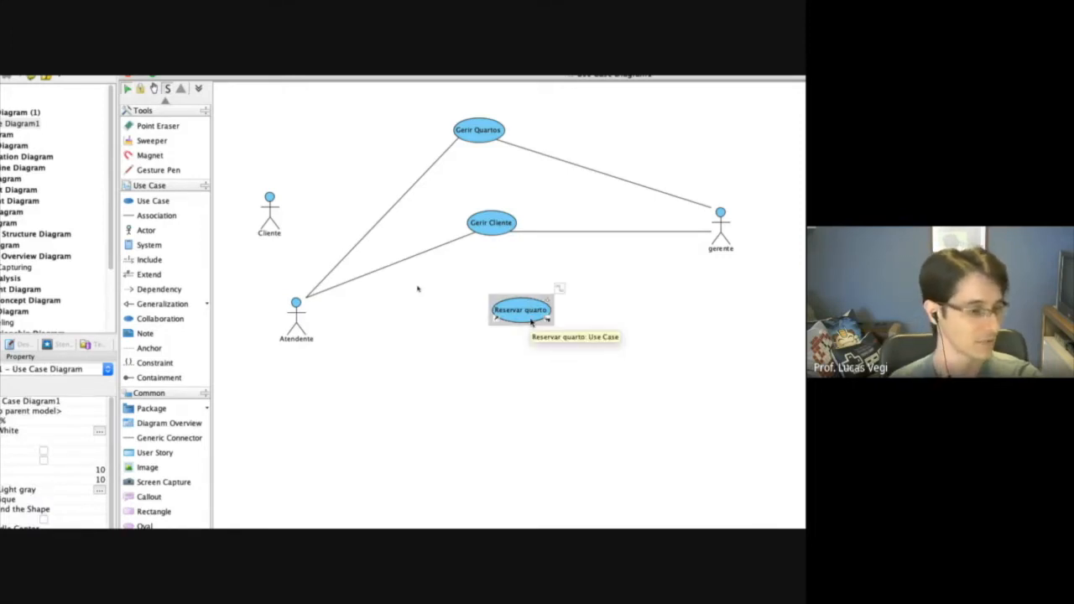
click(148, 277)
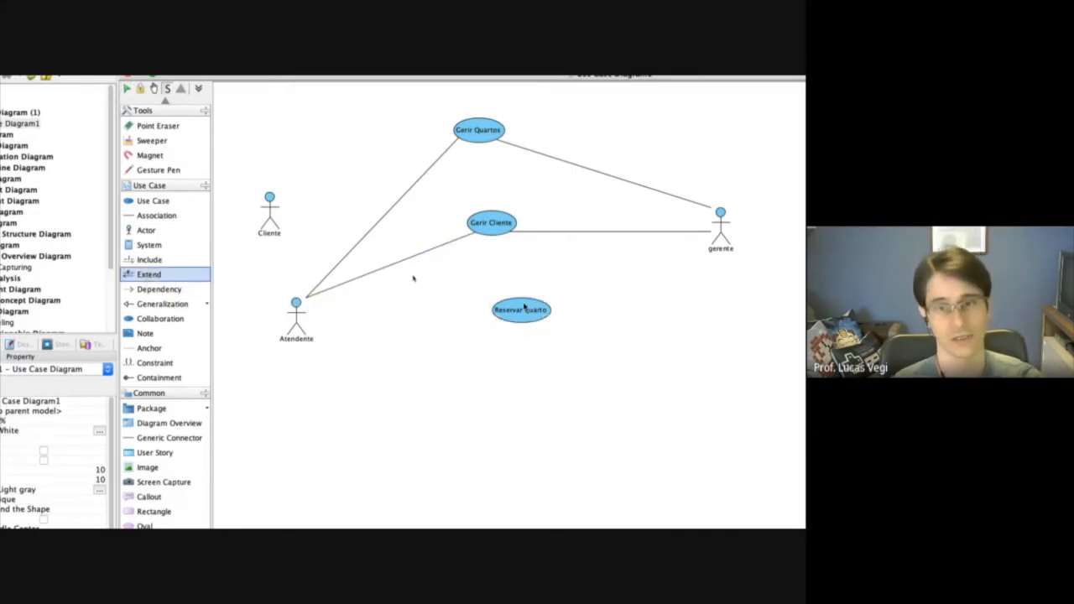
drag(518, 295, 501, 235)
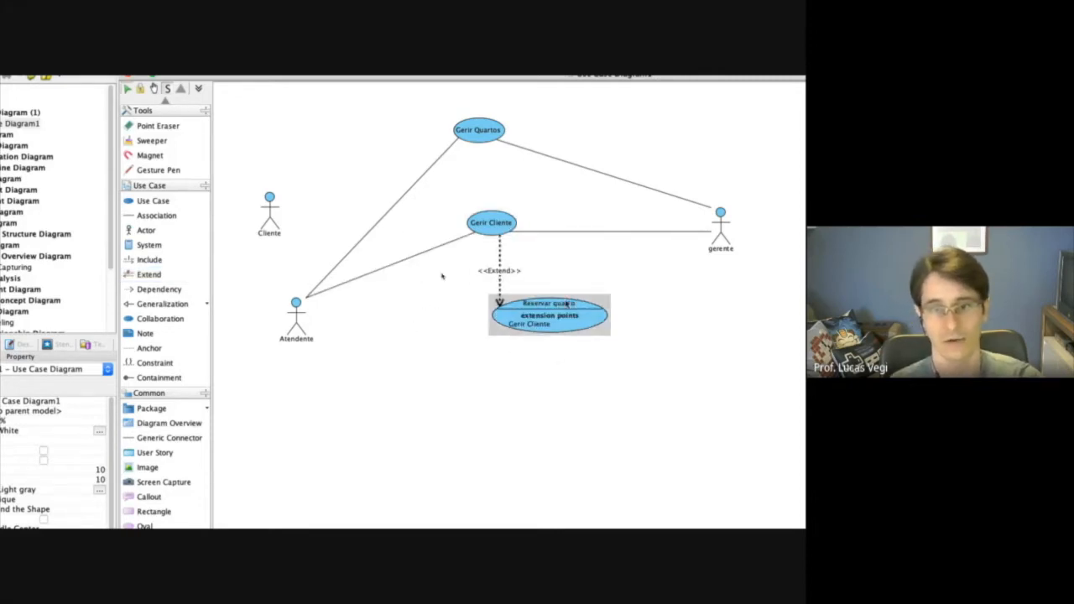
Nudge Reservar quarto towards the Atendente actor and associate the two.
mouse_move(568, 306)
mouse_down()
mouse_move(584, 297)
mouse_move(558, 300)
mouse_up()
click(271, 350)
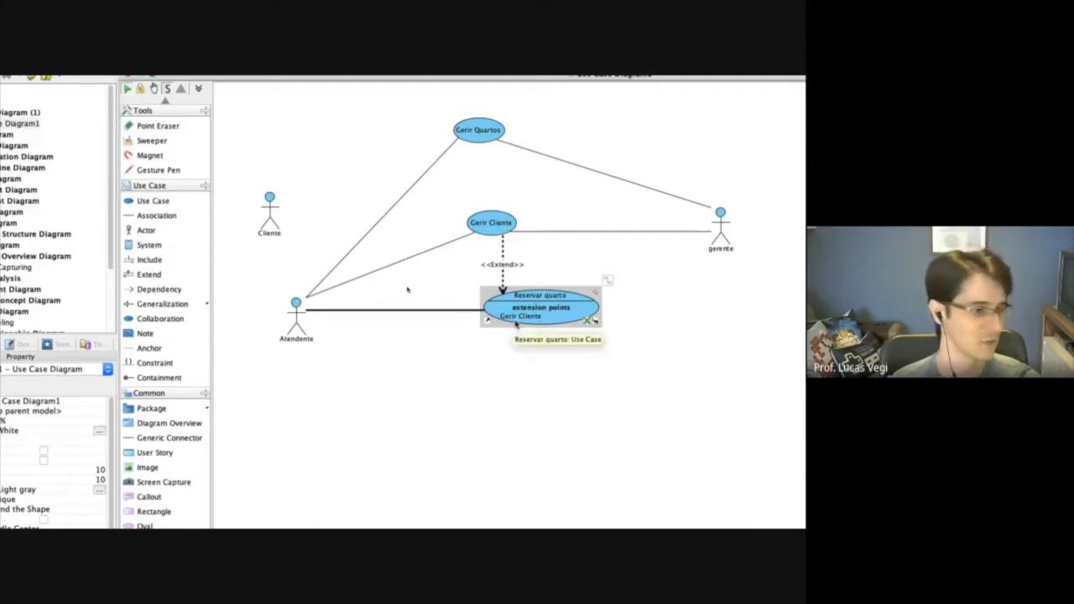
Hide the extension points on the Reservar quarto use case and shrink its ellipse to fit the name.
right_click(560, 313)
click(584, 306)
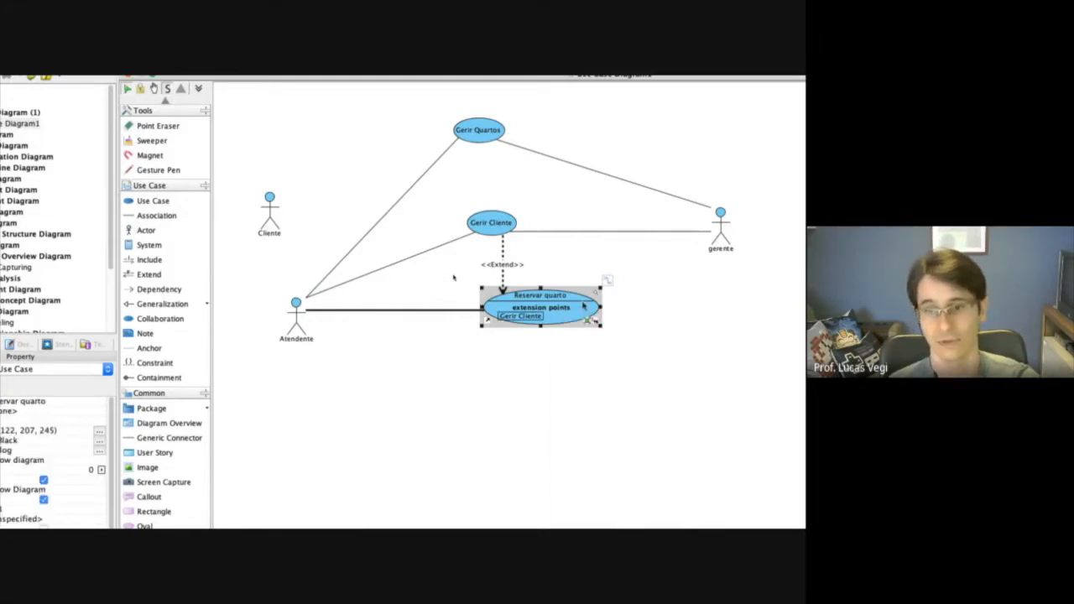
right_click(585, 305)
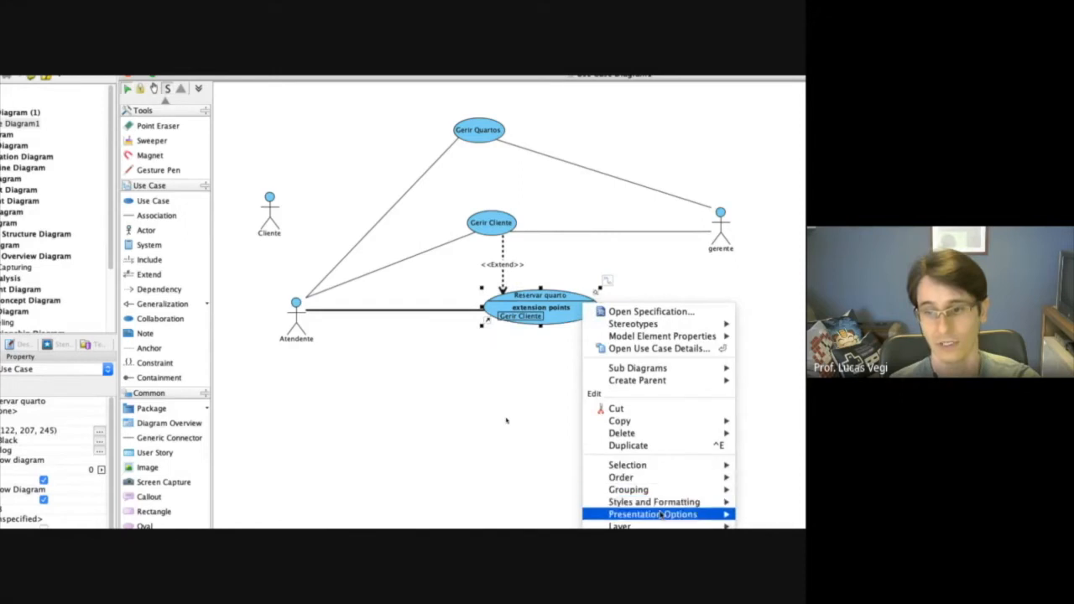
mouse_move(663, 515)
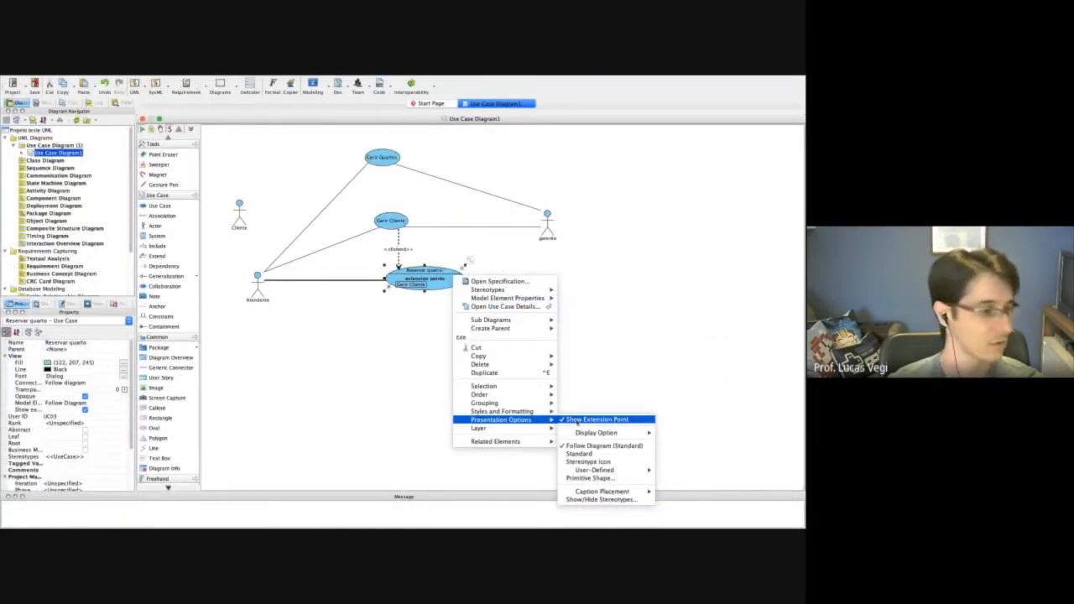
click(578, 422)
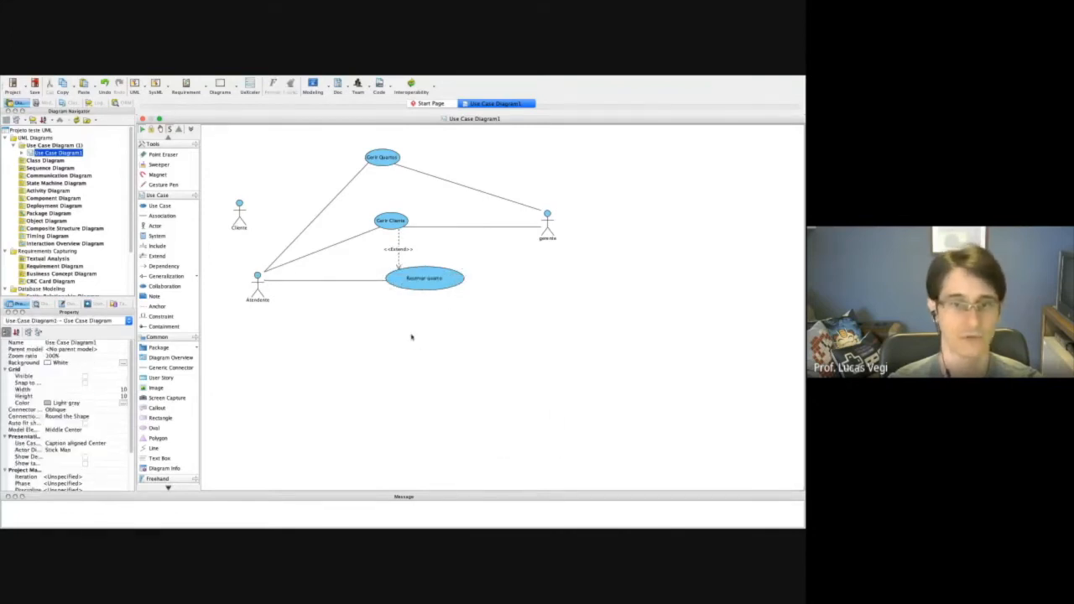
drag(464, 289, 431, 290)
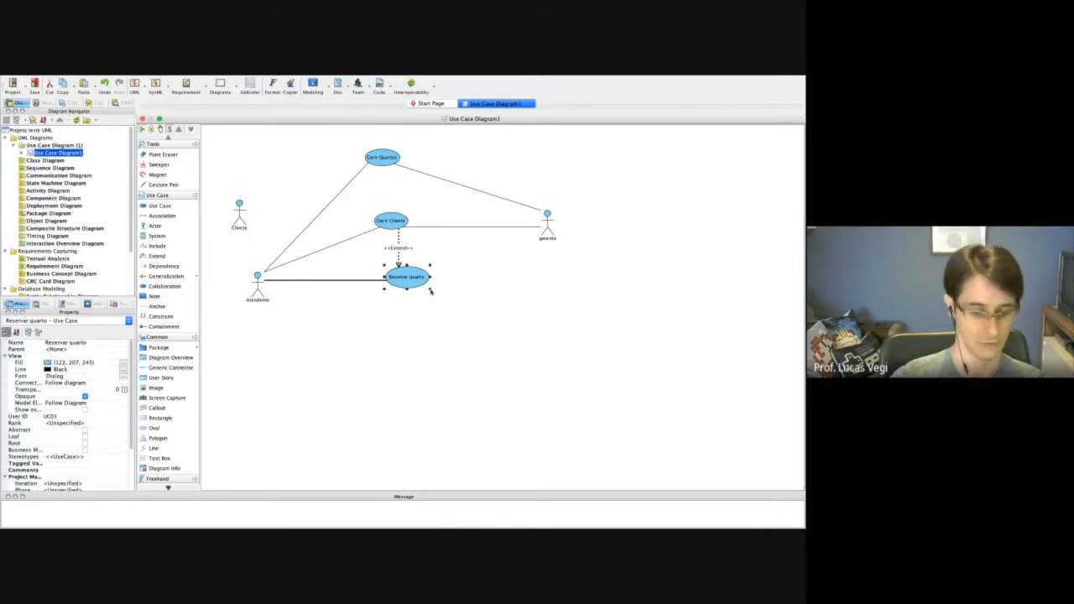
Associate the Reservar quarto use case with the gerente actor.
click(400, 362)
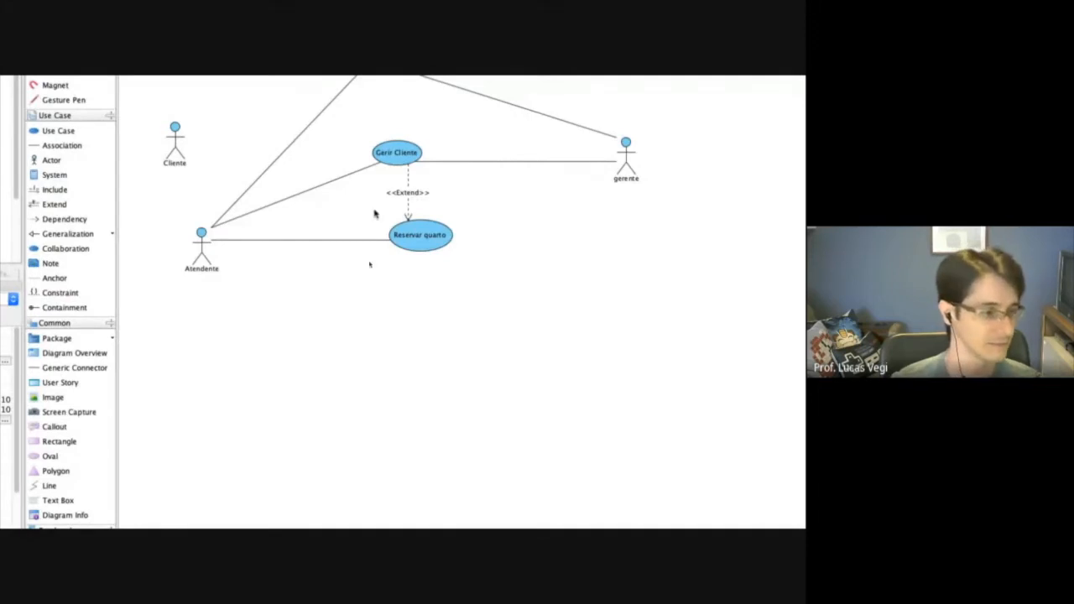
click(62, 224)
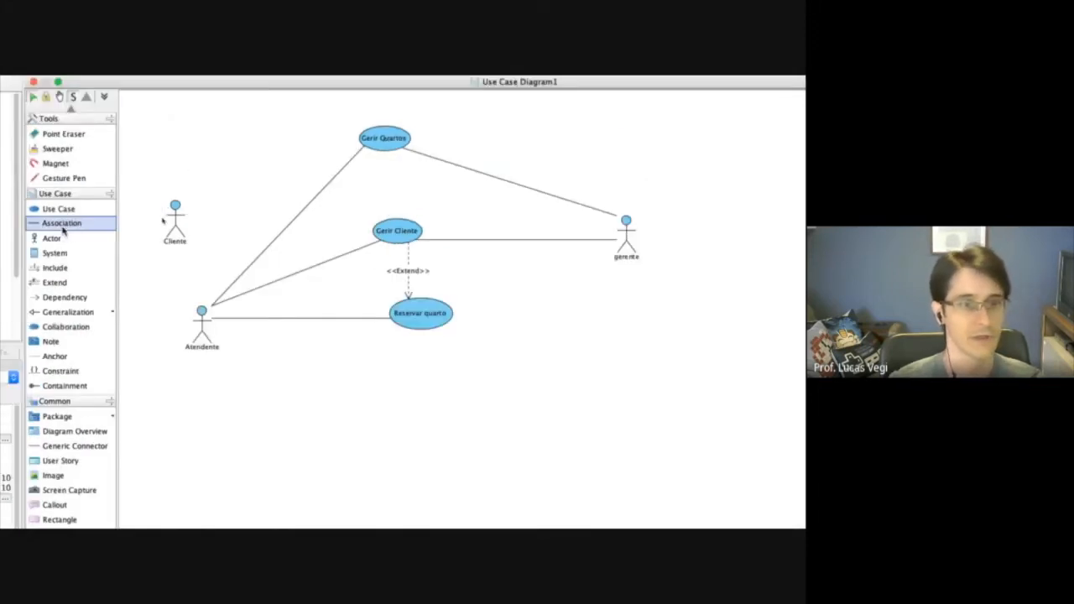
drag(449, 316, 626, 245)
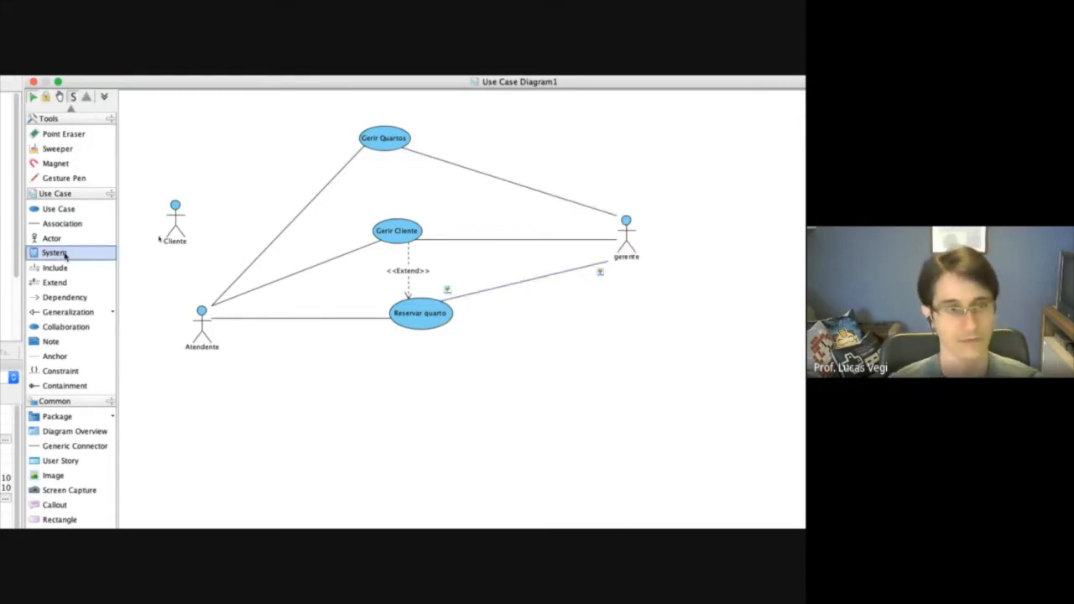
Copy the name Check-in from the specification PDF and add a use case with that name below Reservar quarto in Visual Paradigm.
click(58, 209)
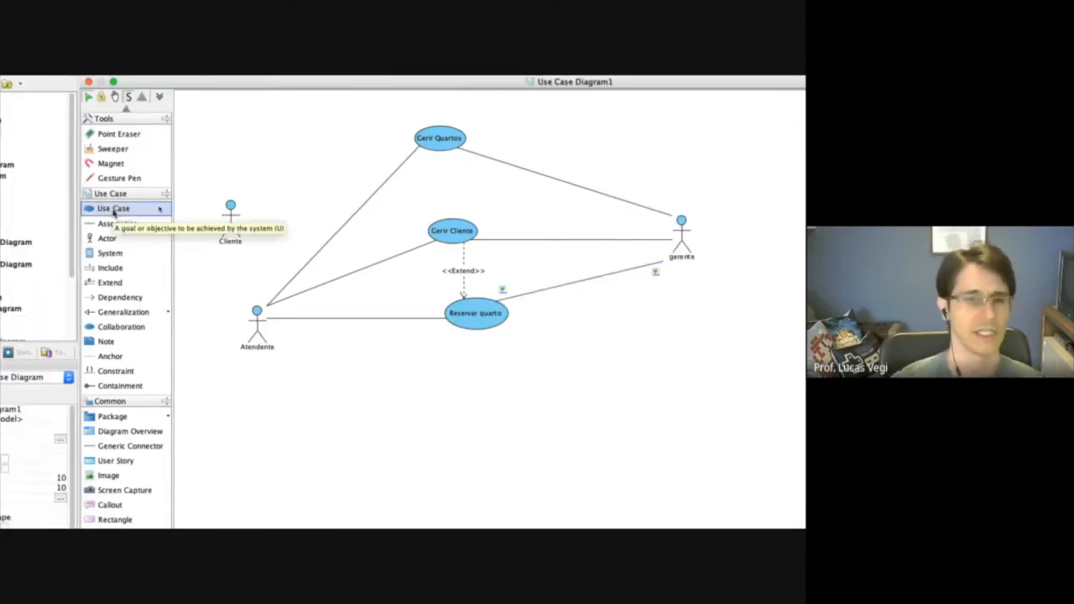
key(ctrl+Left)
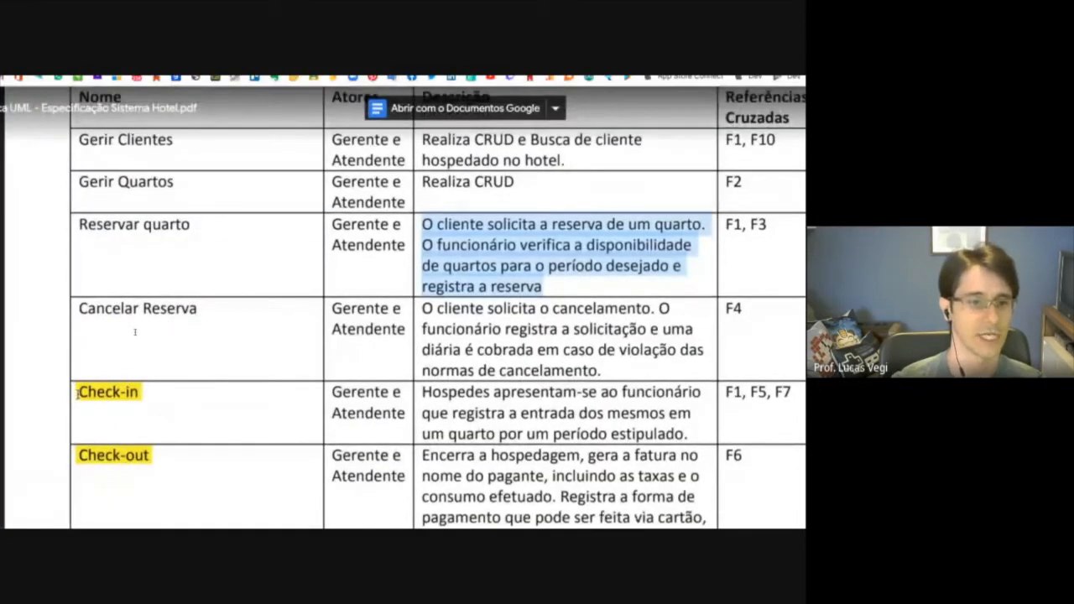
double_click(92, 392)
key(ctrl+c)
key(ctrl+Right)
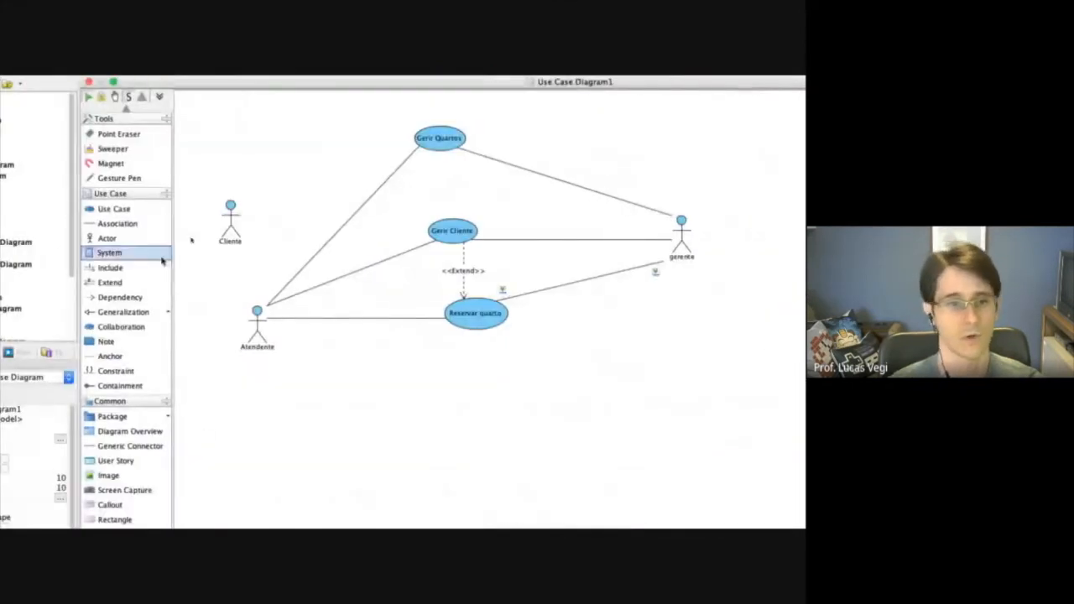
click(113, 210)
click(406, 395)
key(ctrl+v)
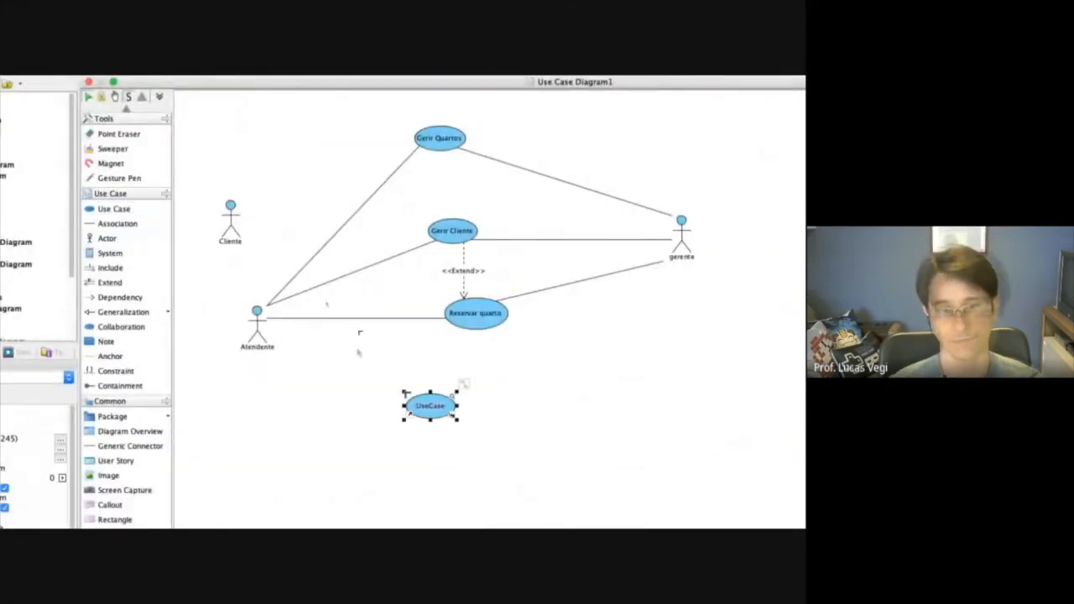
Check the actors for Check-in in the specification PDF and associate the use case with Atendente and gerente in Visual Paradigm.
key(ctrl+Left)
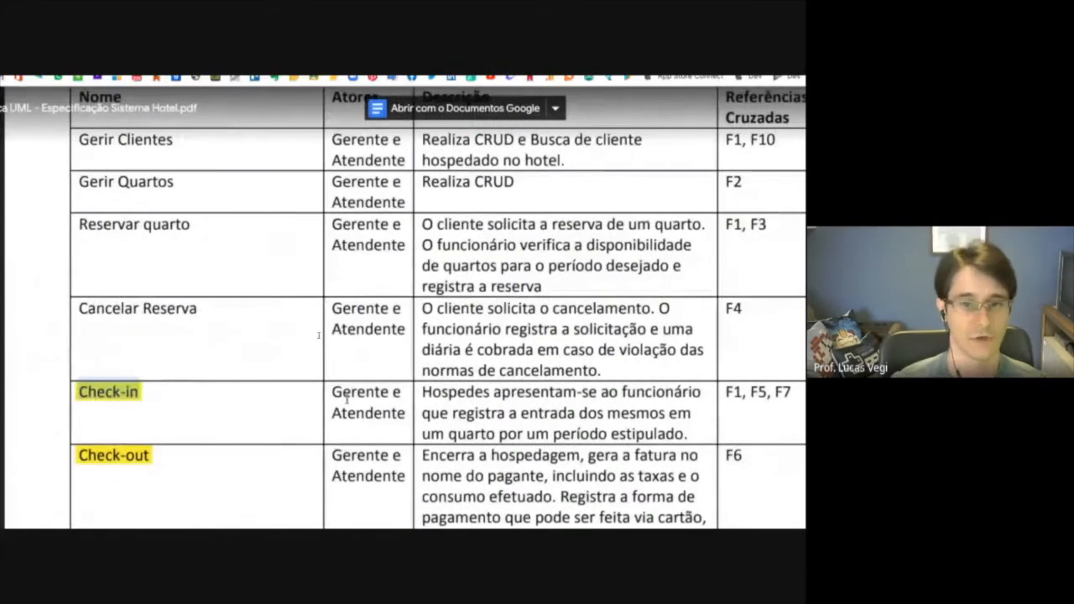
key(ctrl+Right)
click(117, 223)
drag(430, 406, 686, 250)
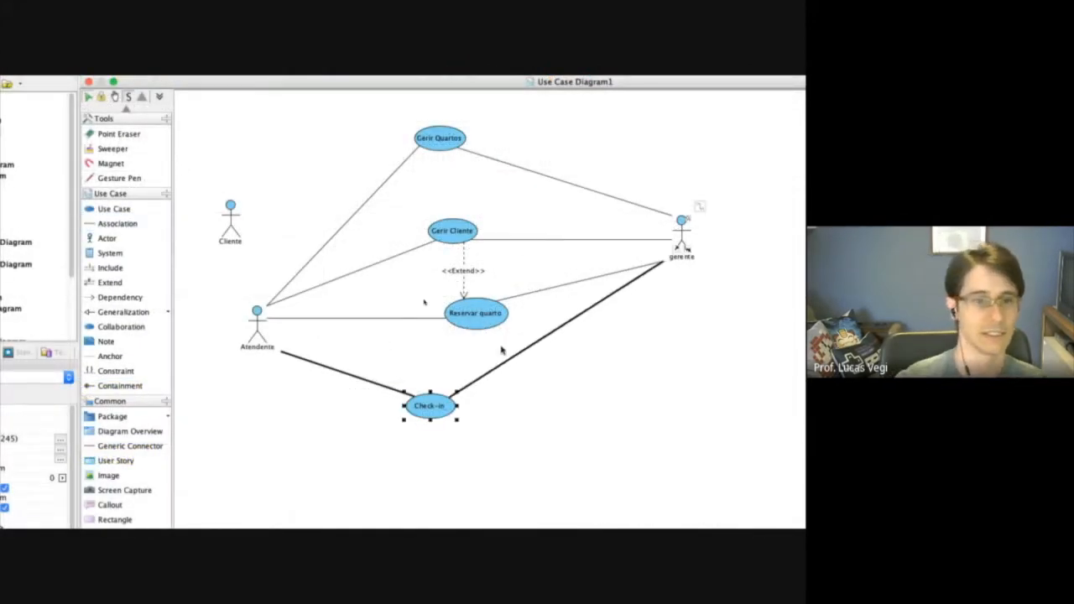
Examine the expanded Check-in and Check-out use cases in the specification PDF, focusing on Check-in's guest data step and alternative flow.
key(ctrl+Right)
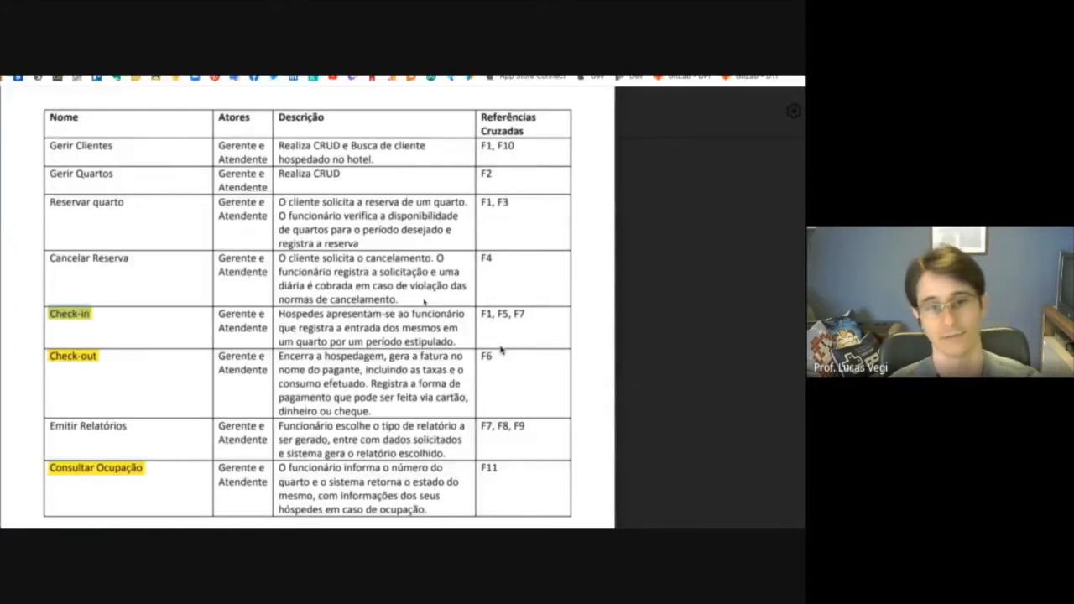
scroll(500, 349, down, 20)
scroll(424, 356, up, 6)
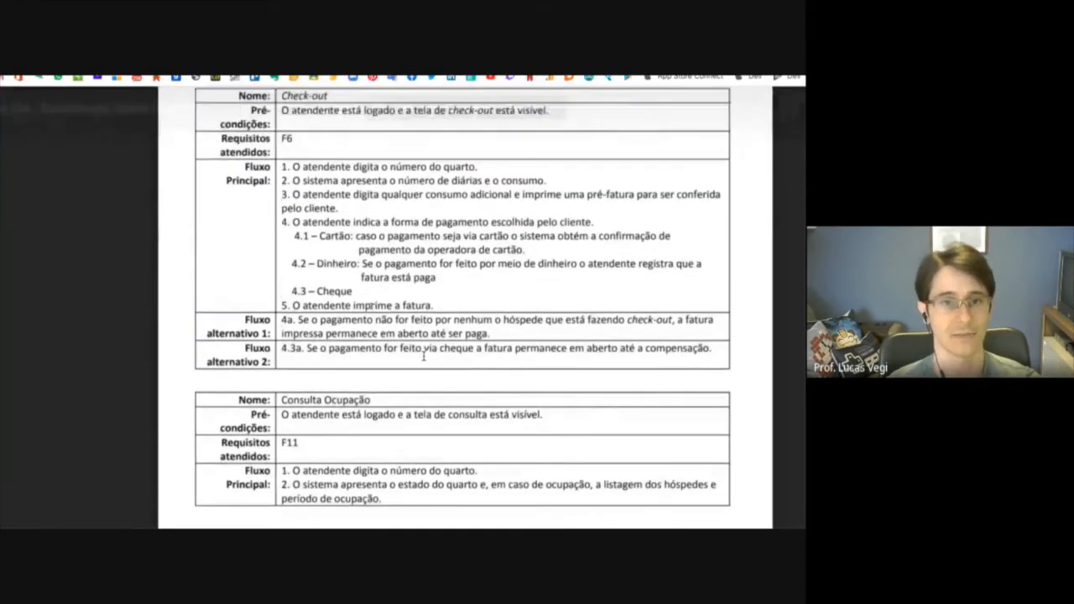
scroll(418, 340, down, 2)
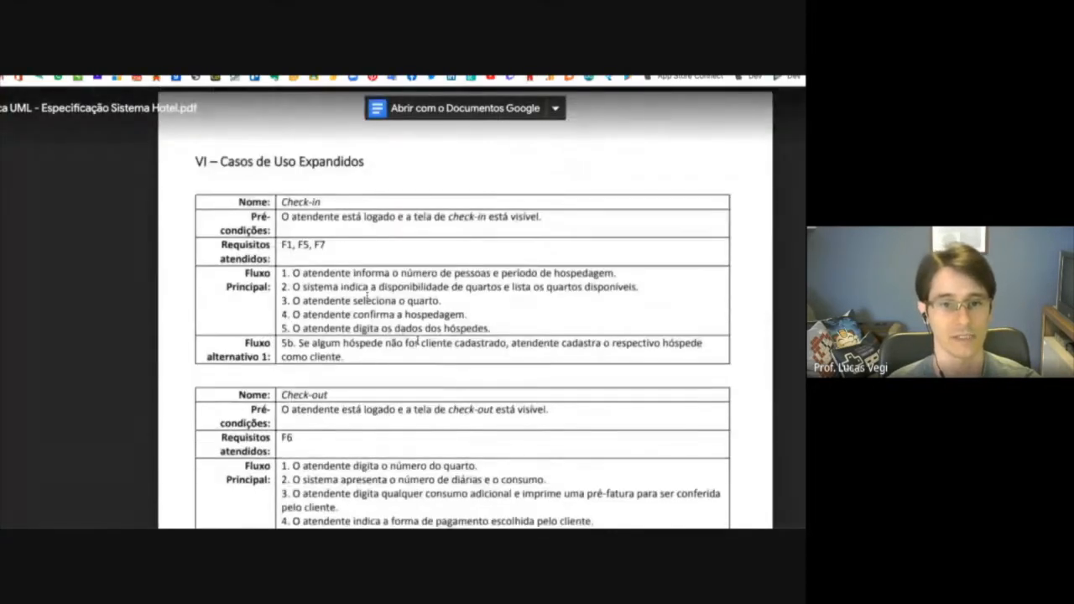
scroll(537, 516, down, 3)
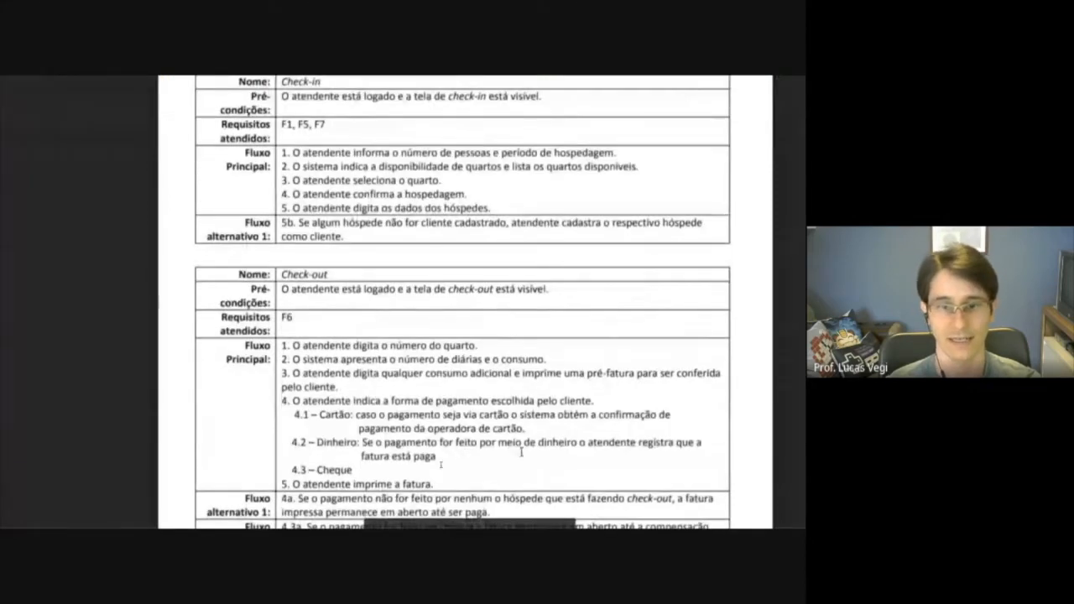
scroll(470, 353, down, 1)
click(559, 503)
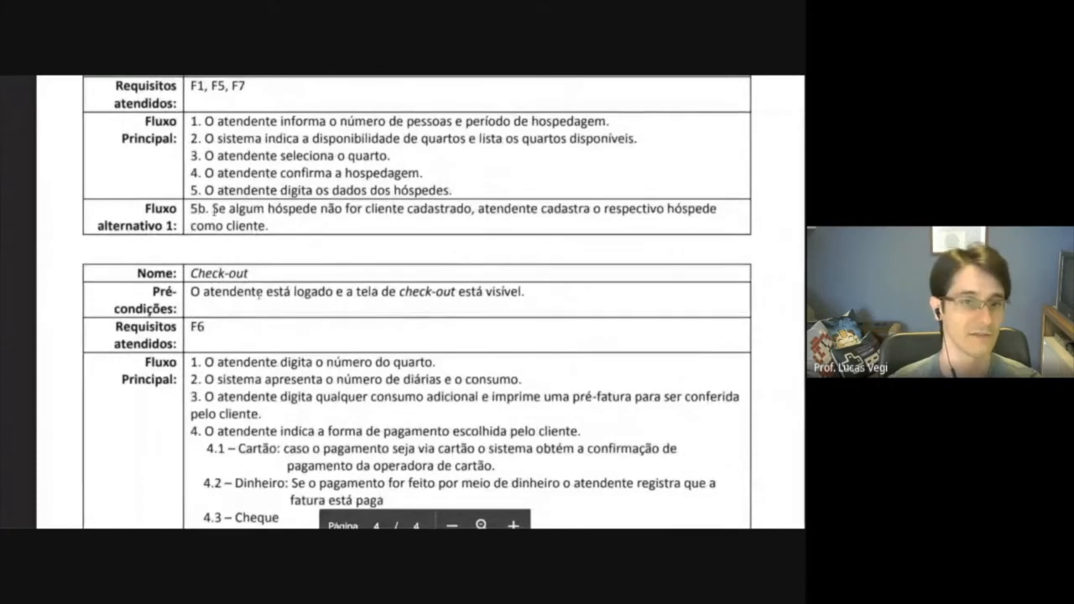
double_click(239, 191)
drag(283, 283, 408, 281)
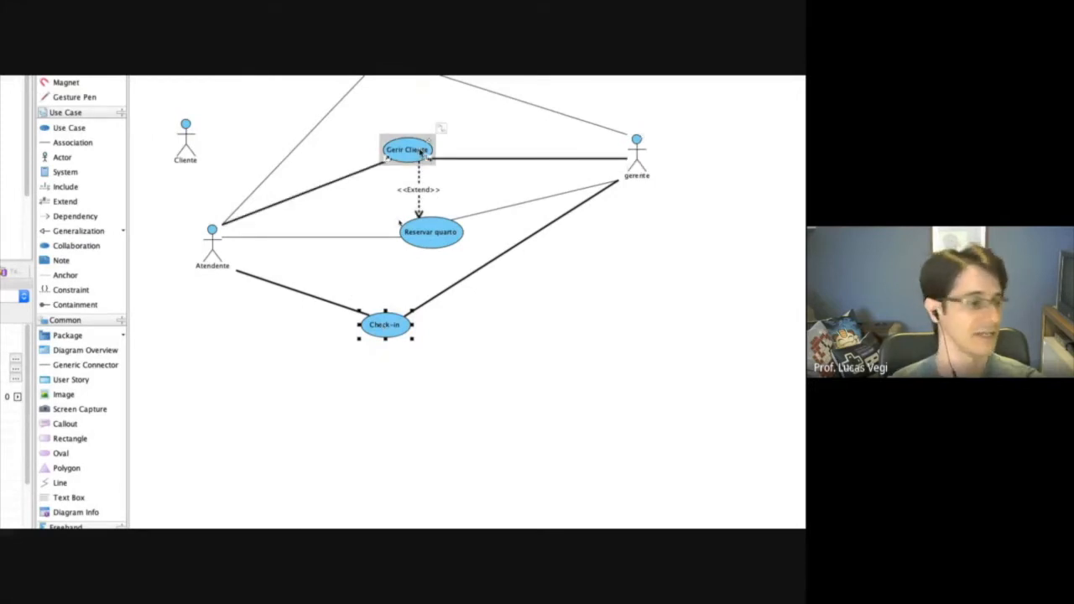
Switch back to Visual Paradigm and add an Extend relationship pointing from Gerir Cliente to Check-in.
click(74, 217)
click(66, 201)
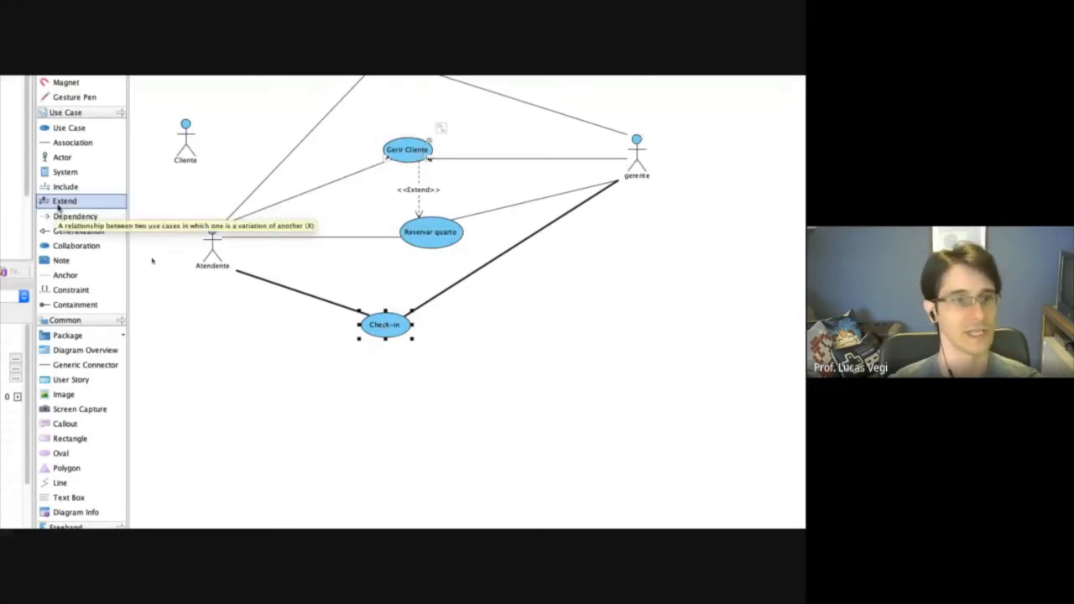
drag(382, 313, 384, 319)
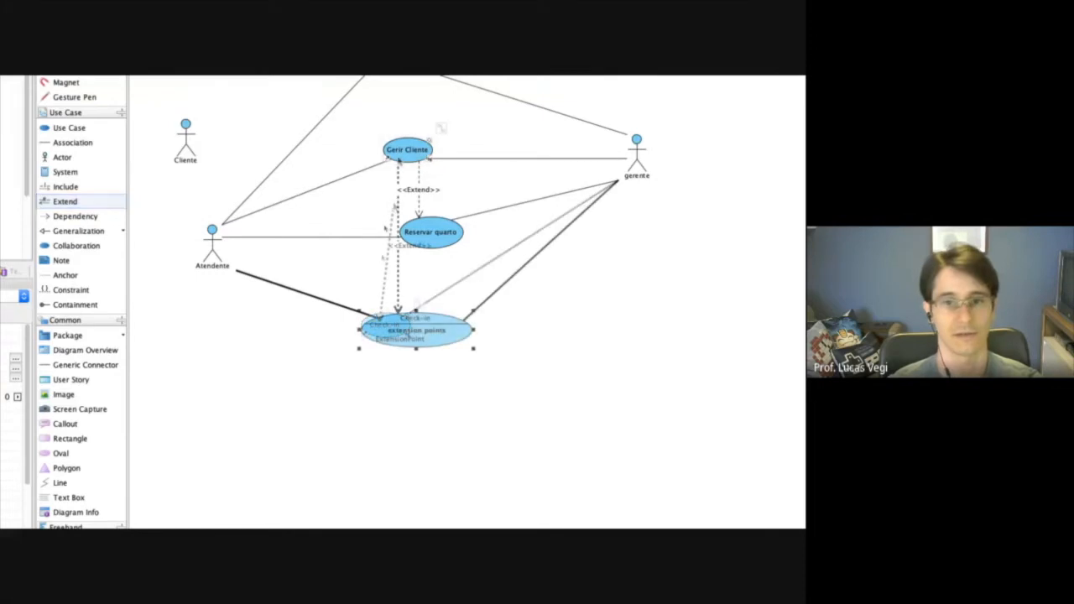
Hide the extension points on the Check-in use case and reduce the size of its ellipse.
right_click(443, 321)
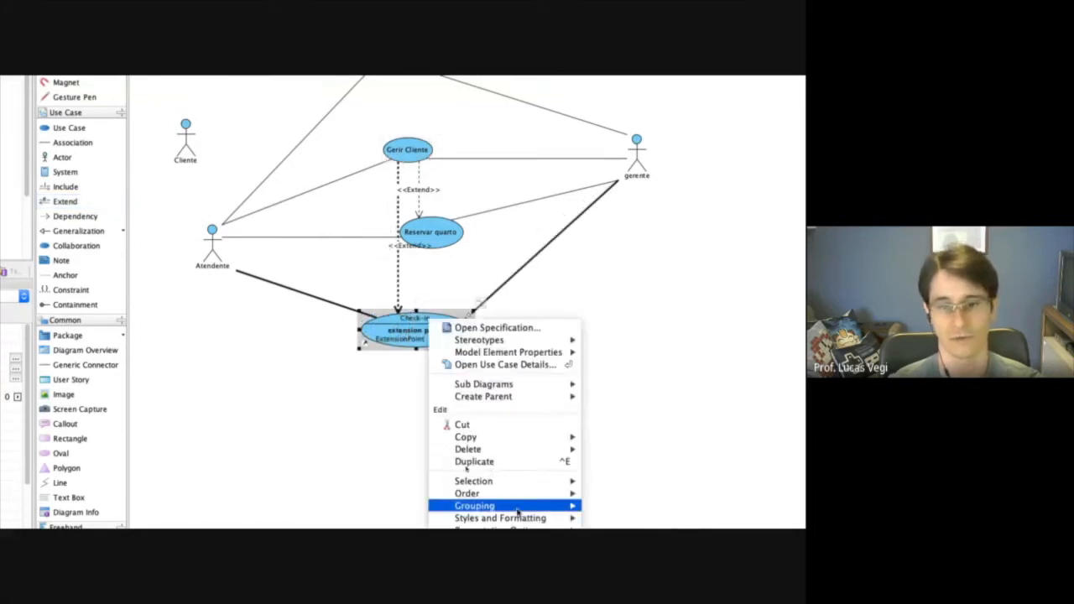
mouse_move(551, 519)
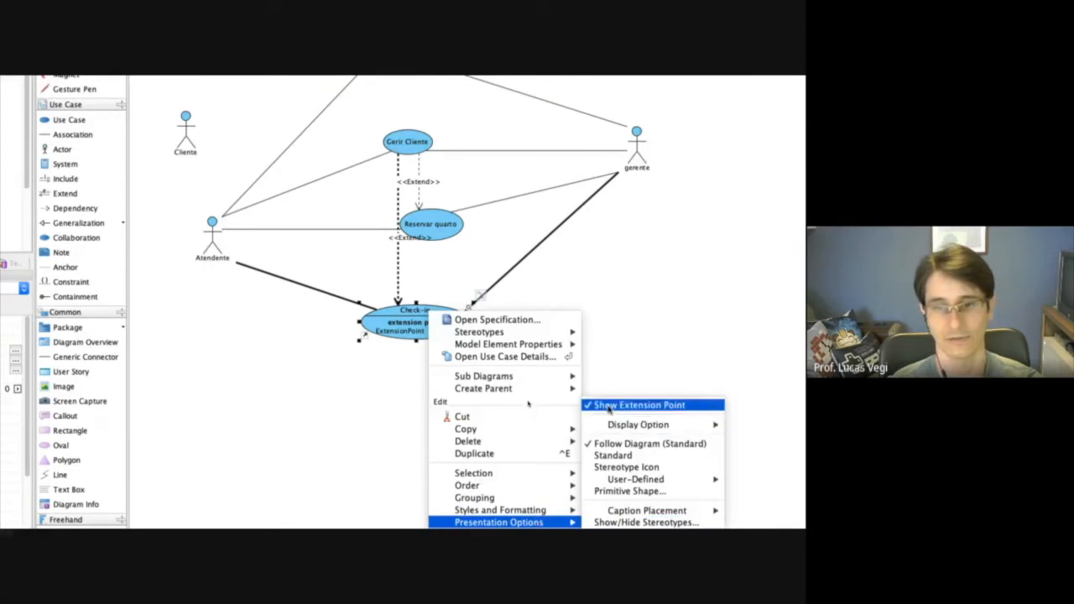
click(609, 409)
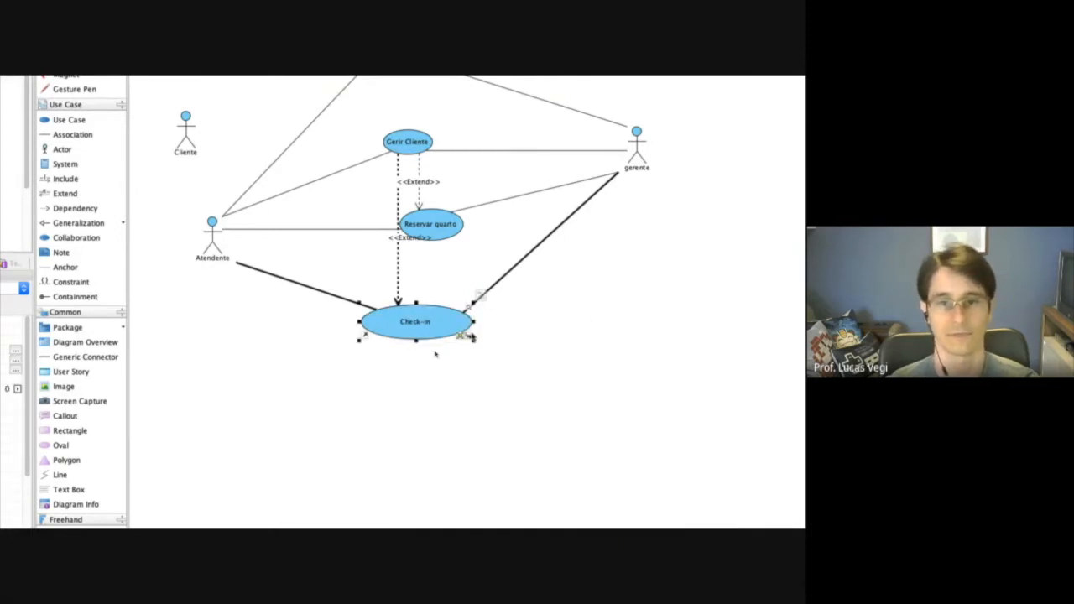
drag(473, 337, 443, 330)
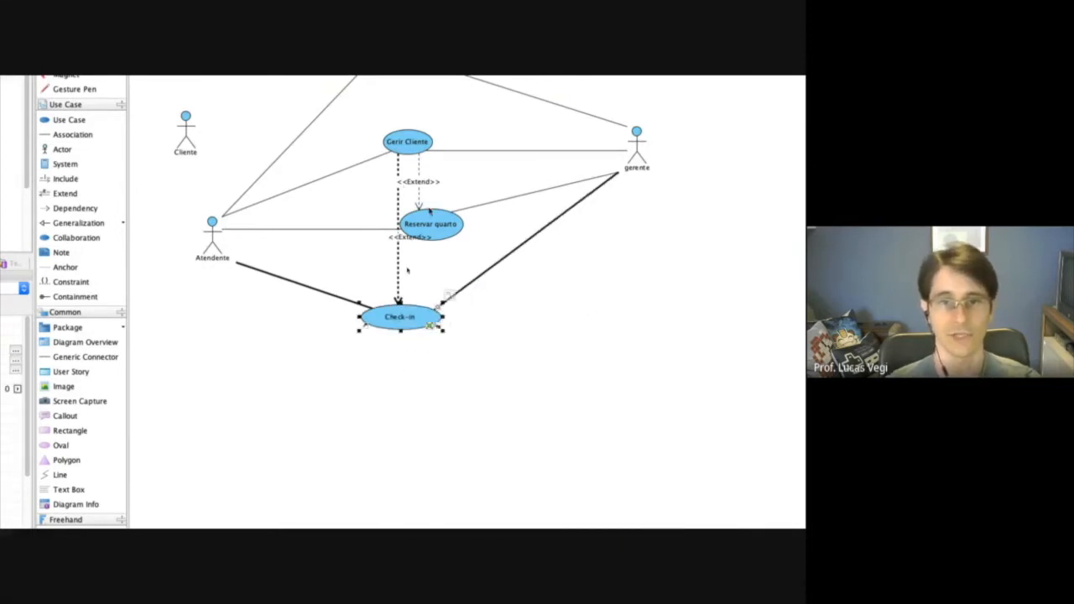
Move Reservar quarto towards the gerente actor, clear of the Extend line between Gerir Cliente and Check-in.
drag(430, 210, 474, 200)
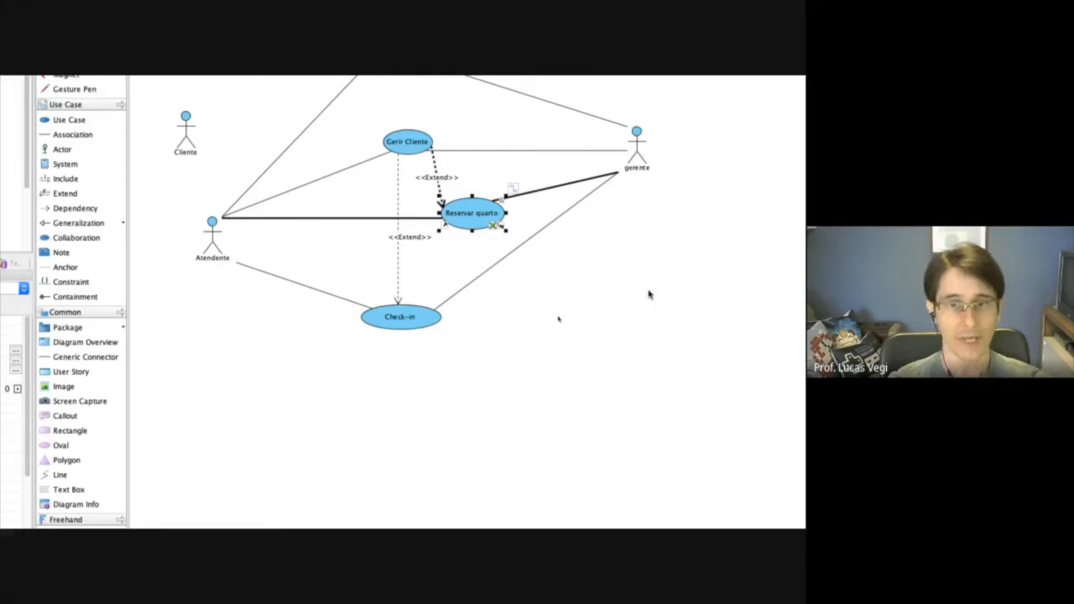
click(595, 412)
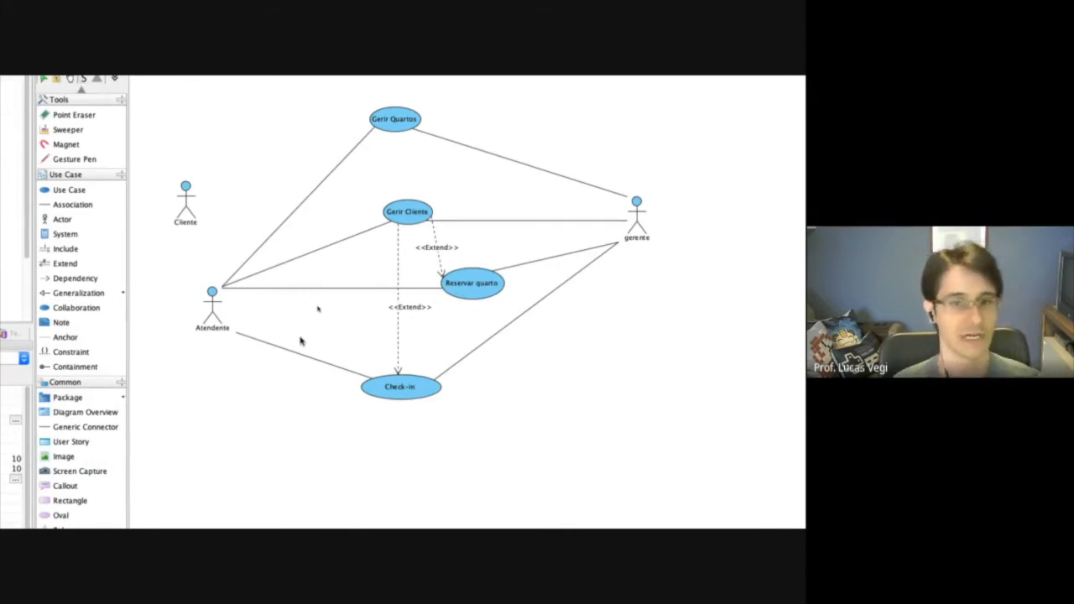
Review the Check-out flow and payment forms in the specification PDF and add a use case named Check-out just below Check-in in Visual Paradigm.
click(66, 191)
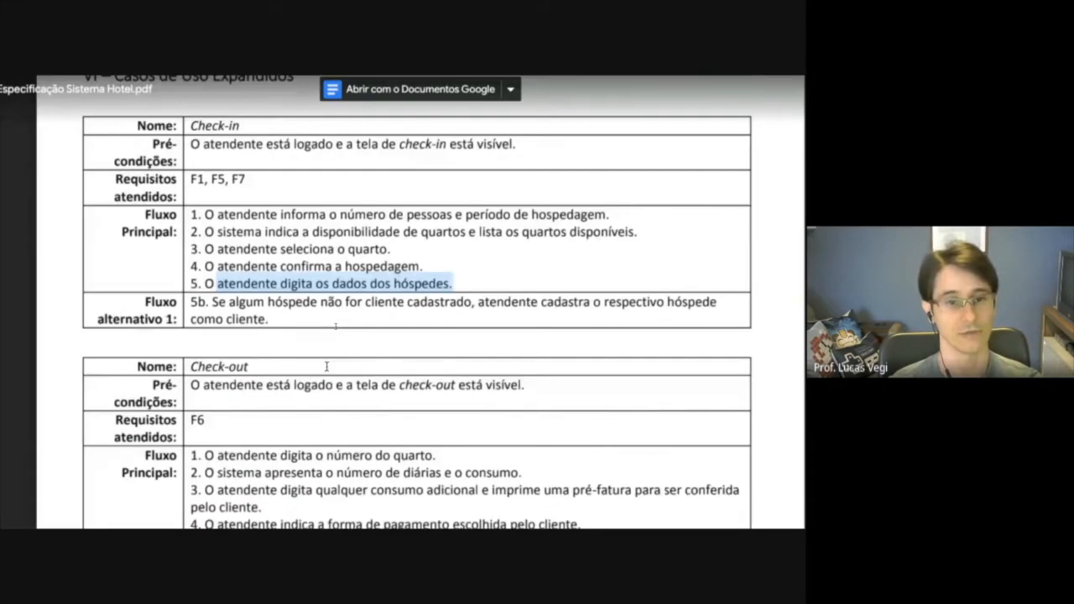
scroll(326, 367, down, 5)
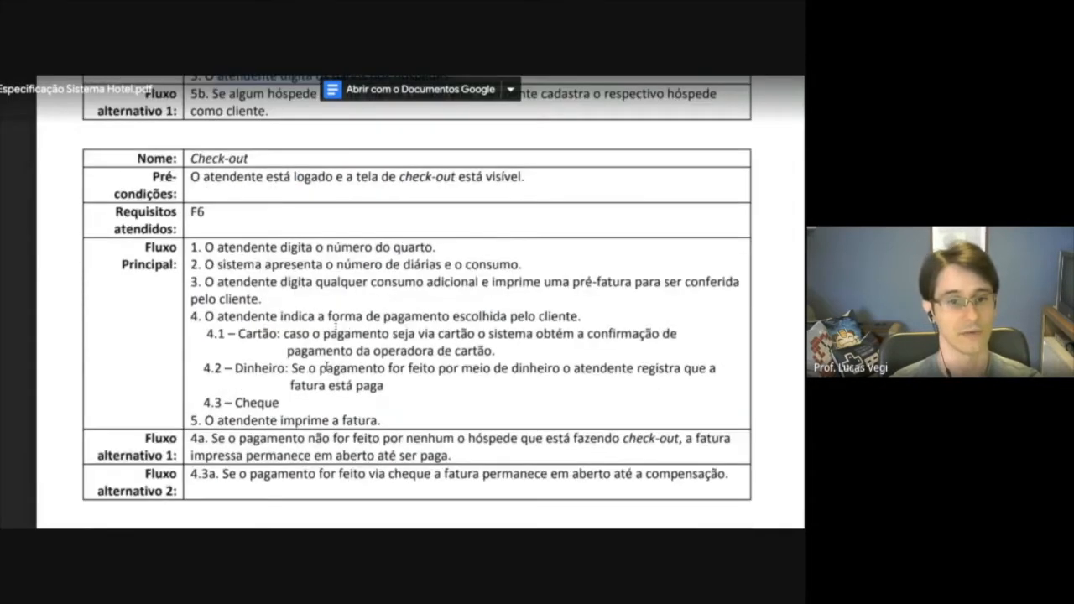
scroll(327, 367, down, 1)
drag(237, 278, 284, 343)
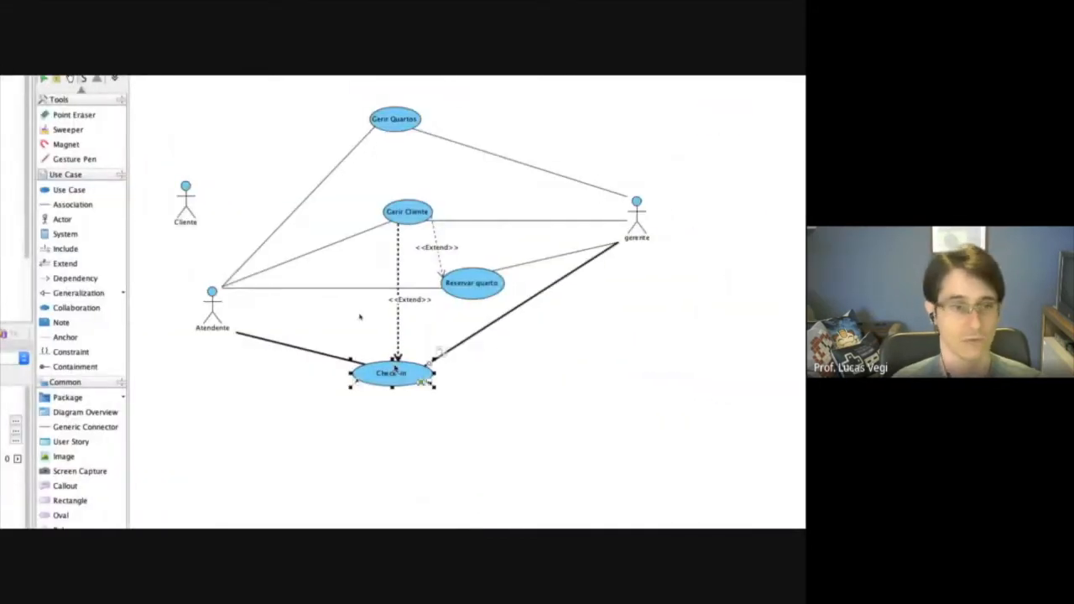
click(71, 189)
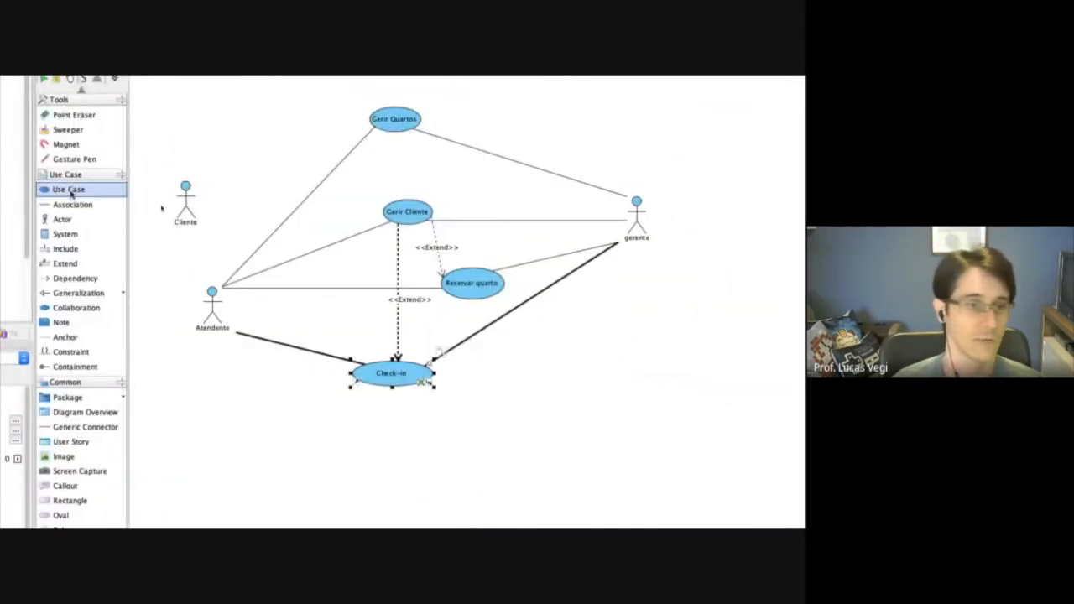
click(417, 448)
text(Check-out)
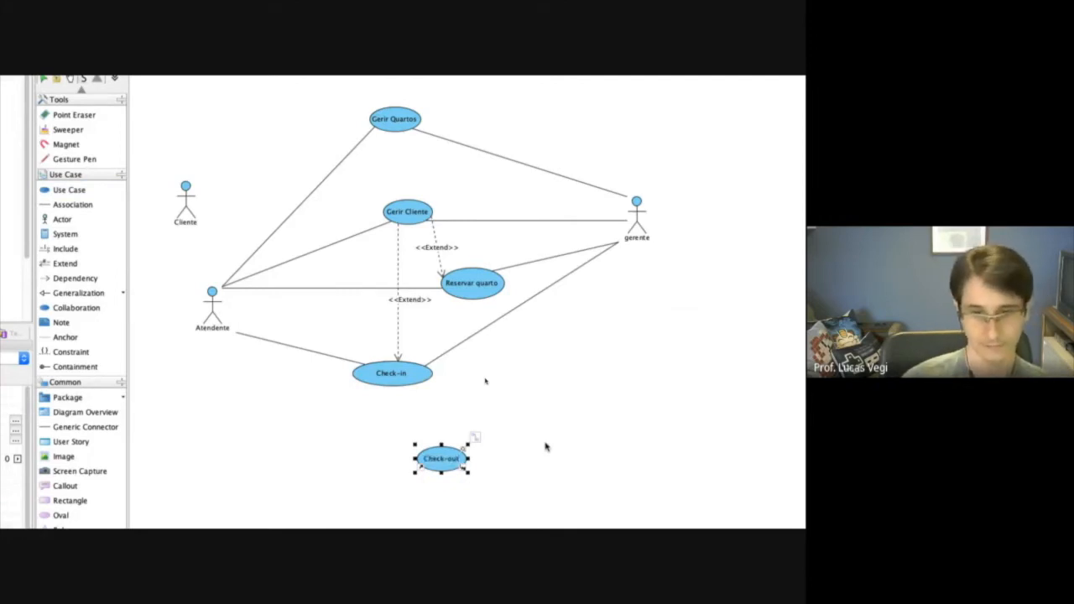
drag(443, 460, 408, 426)
Associate the Atendente actor with the Check-out use case.
click(69, 207)
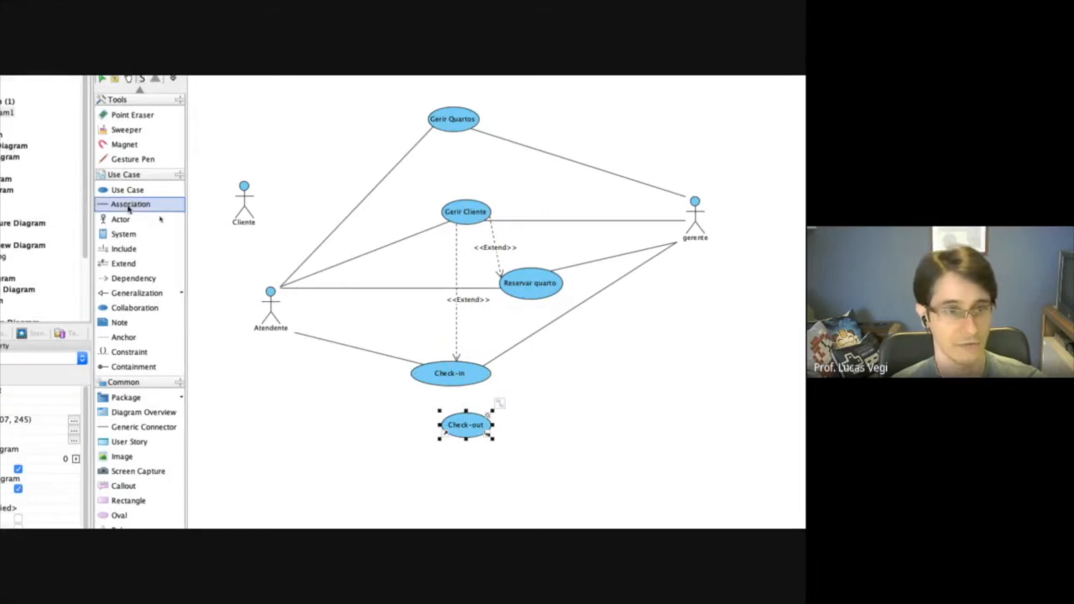
click(267, 302)
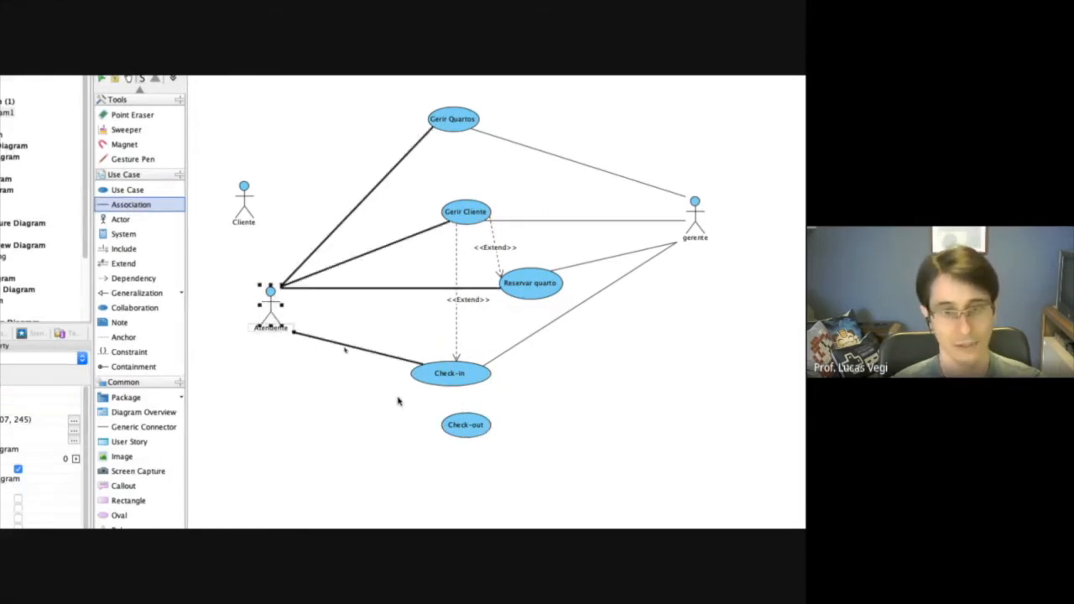
drag(284, 329, 456, 425)
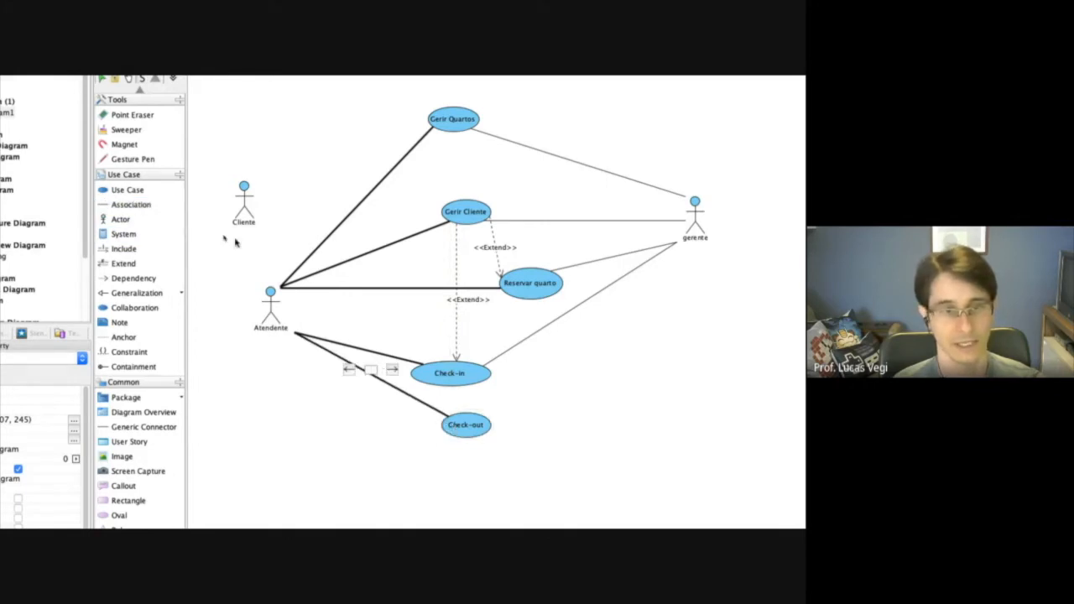
Associate the Atendente actor with the Cliente actor and shift Cliente slightly farther away from the use cases.
click(135, 204)
click(268, 303)
drag(268, 302, 219, 211)
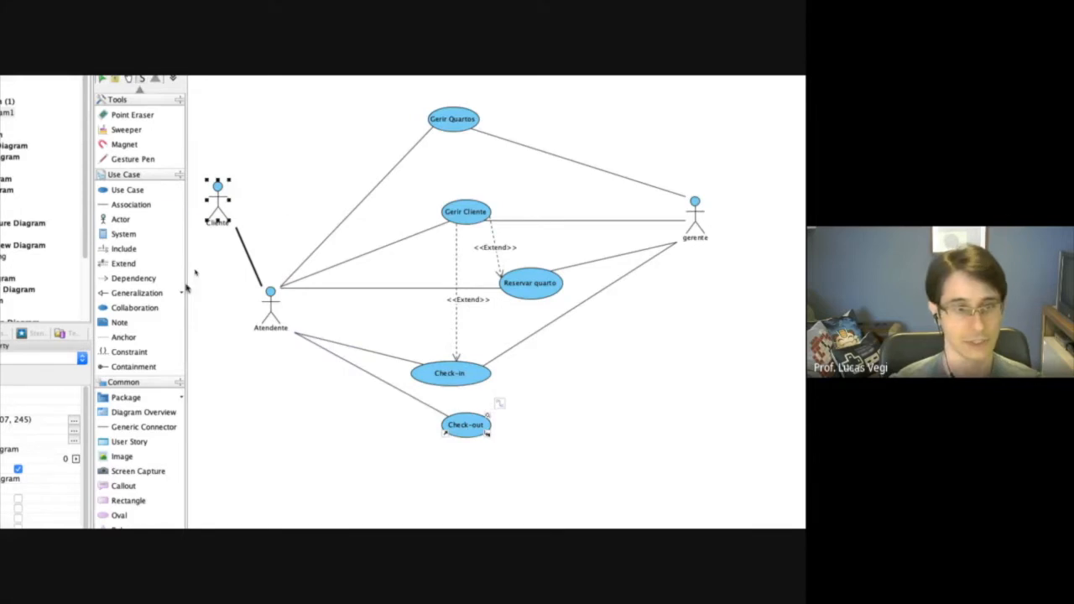
Add use cases named Dinheiro and Cheque between Check-in and the diagram's outer edge, with Cheque directly below Dinheiro.
click(122, 191)
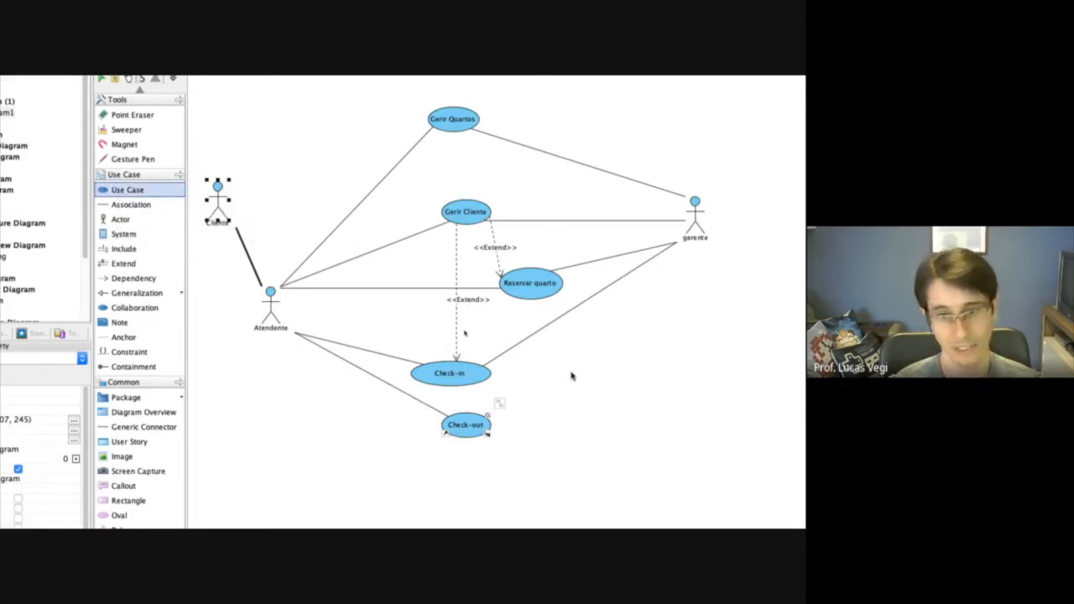
click(622, 384)
text(Dinheiro)
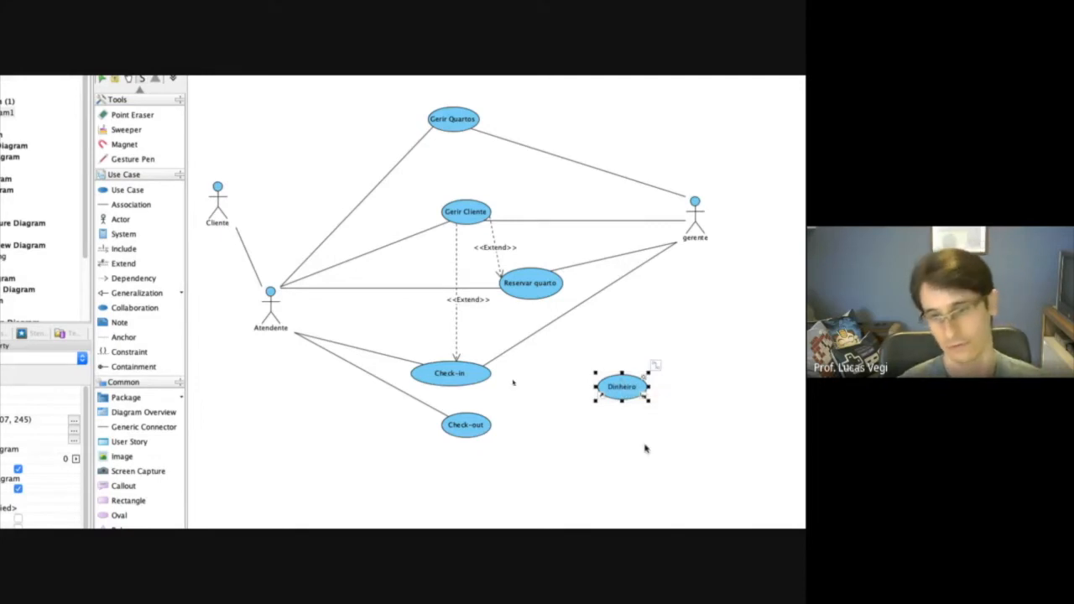
click(126, 191)
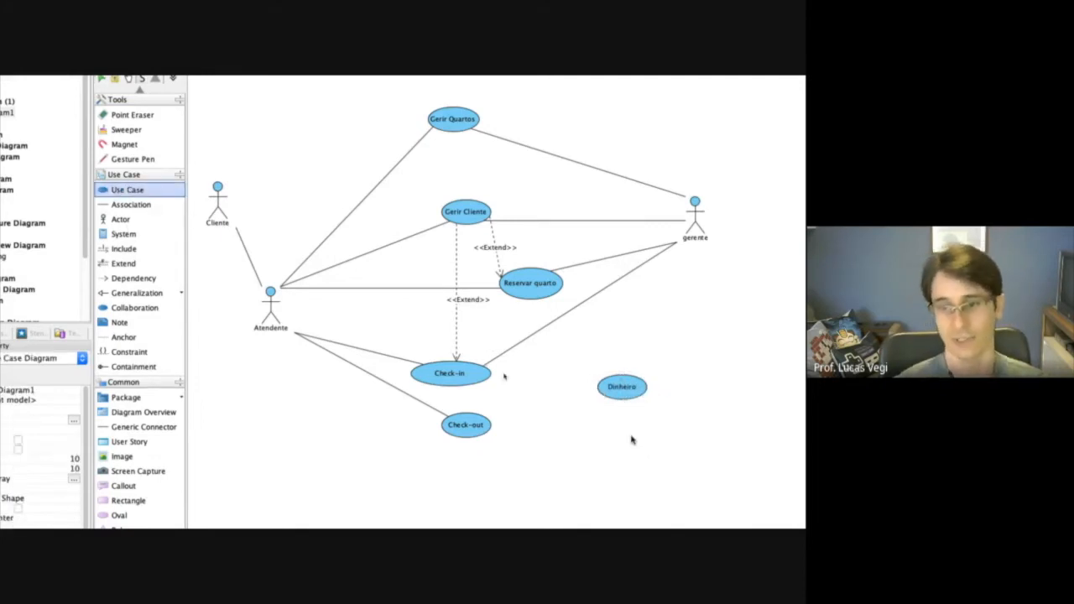
click(656, 448)
text(Chequ)
text(e)
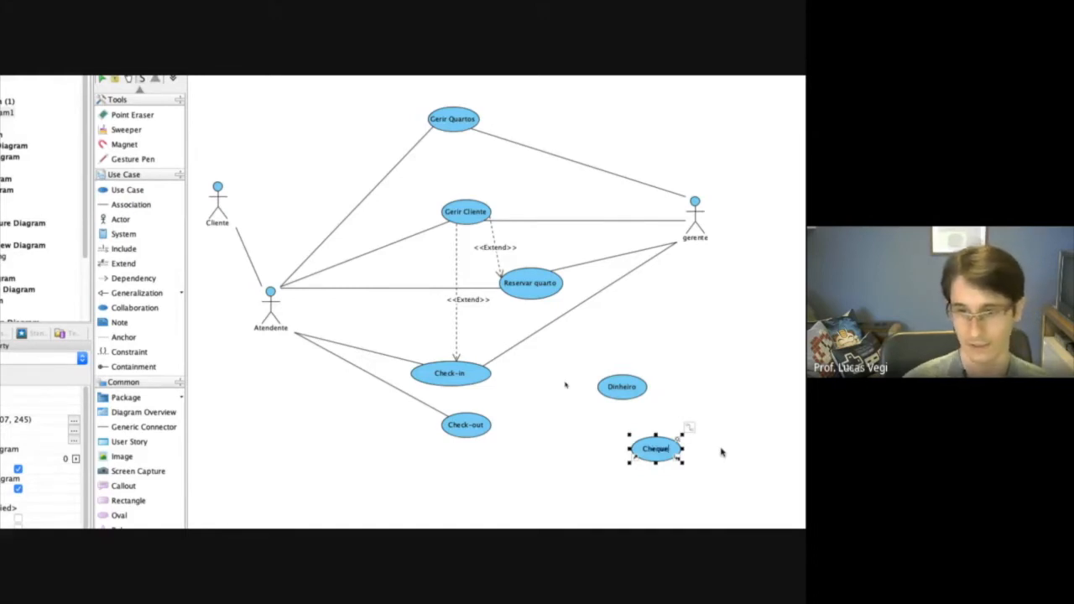
drag(655, 449, 621, 439)
Add a use case named Cartao below Cheque and space the three payment use cases in a vertical column beside Check-out.
click(128, 190)
click(631, 498)
text(Cartao)
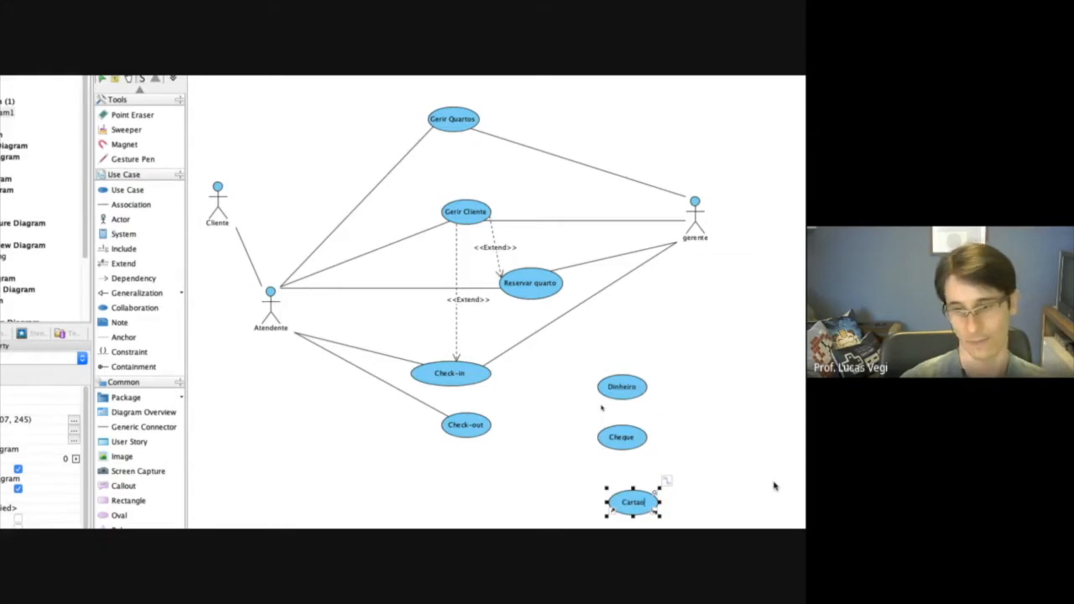
click(630, 392)
drag(630, 393, 630, 363)
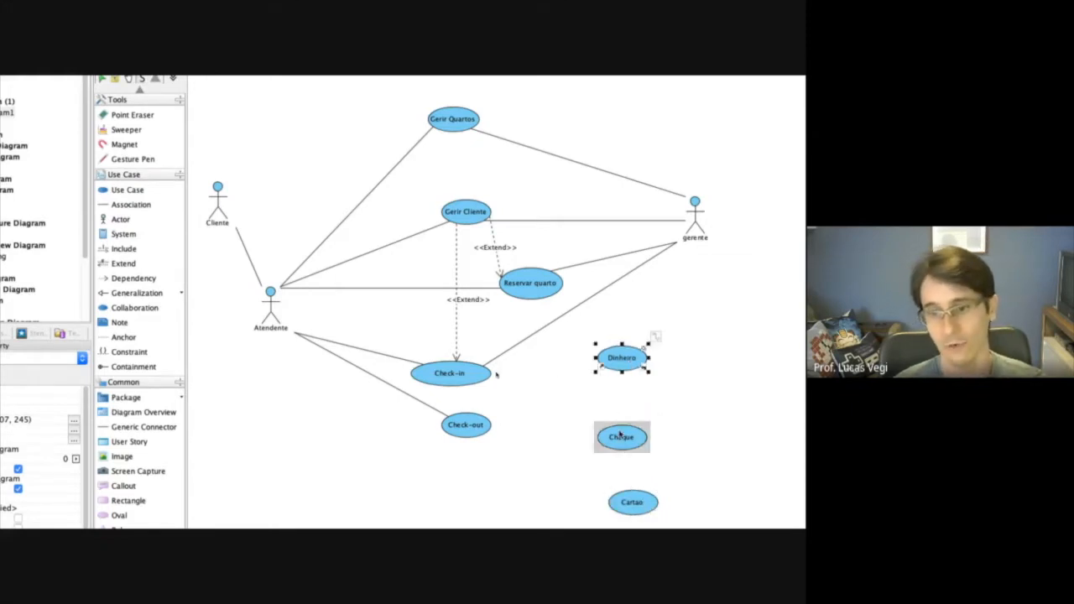
drag(629, 439, 629, 419)
drag(632, 514, 630, 485)
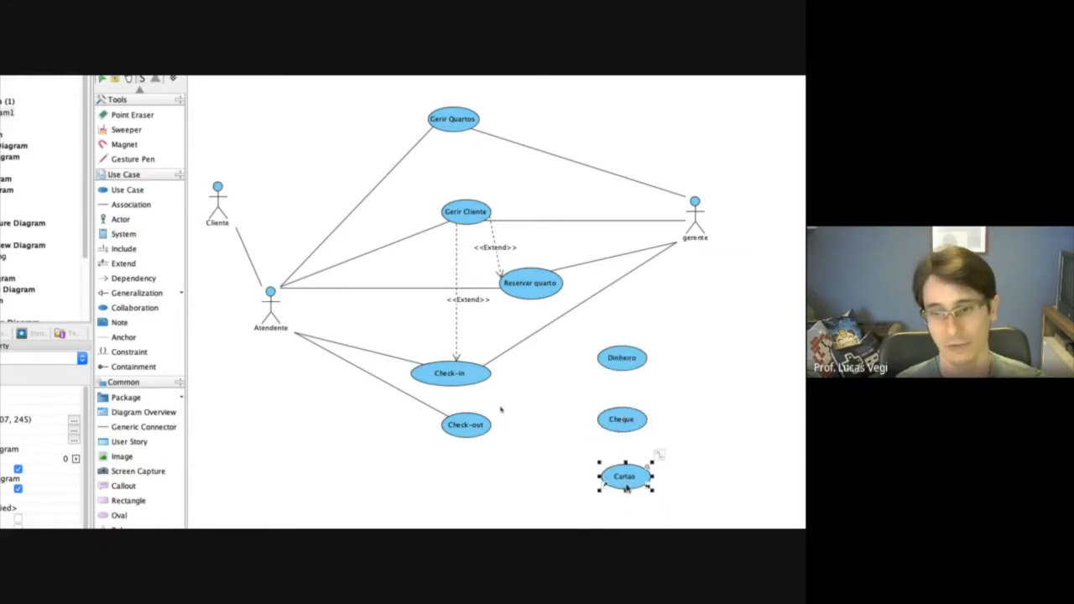
Add an actor named Operadora beside the payment use cases and associate it with Cartao.
click(122, 220)
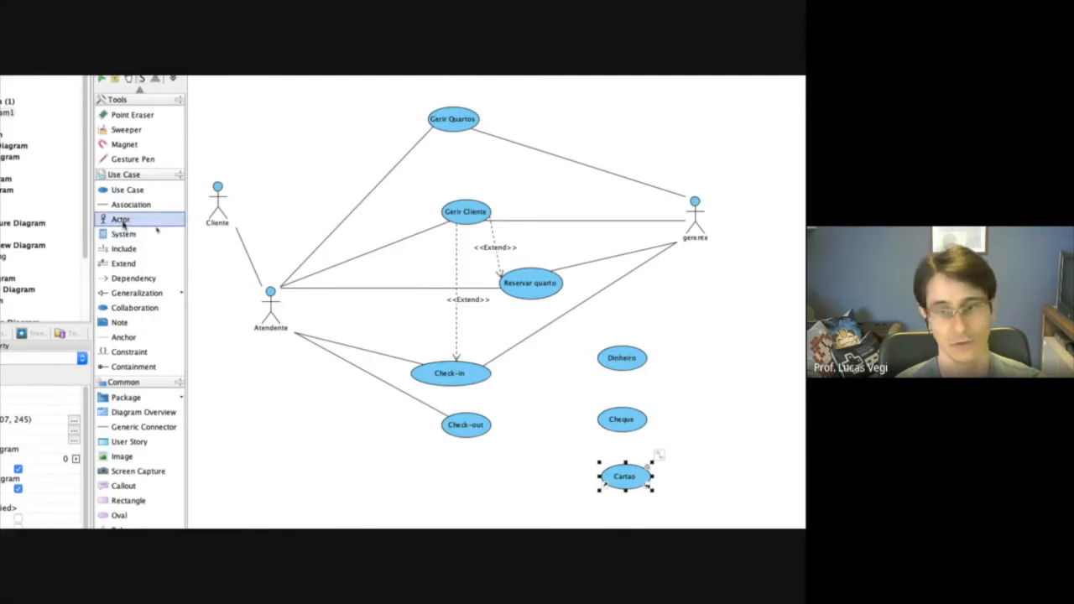
click(718, 437)
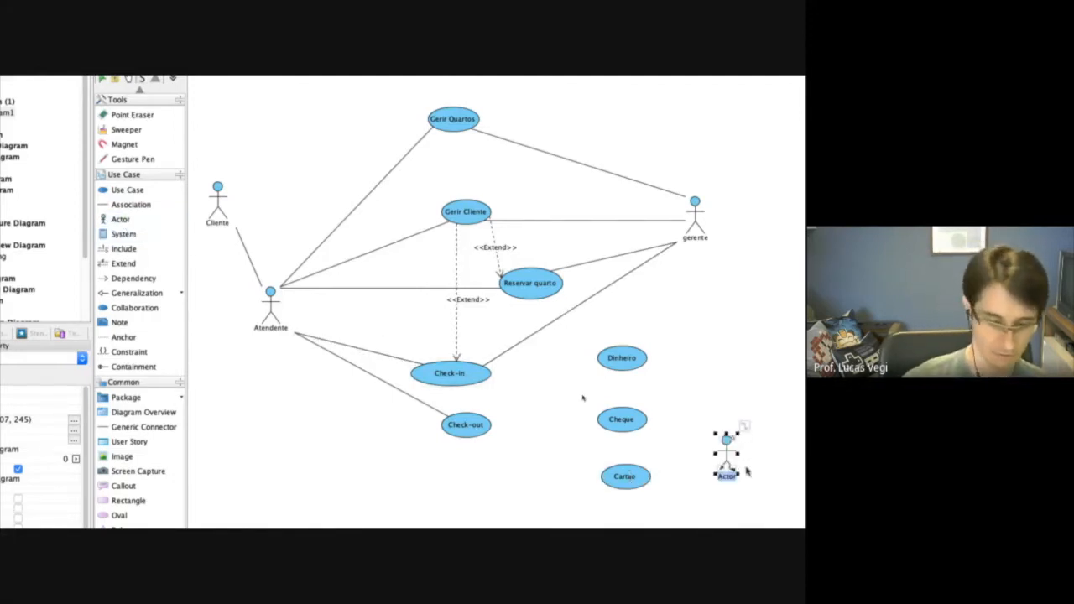
text(Operadora)
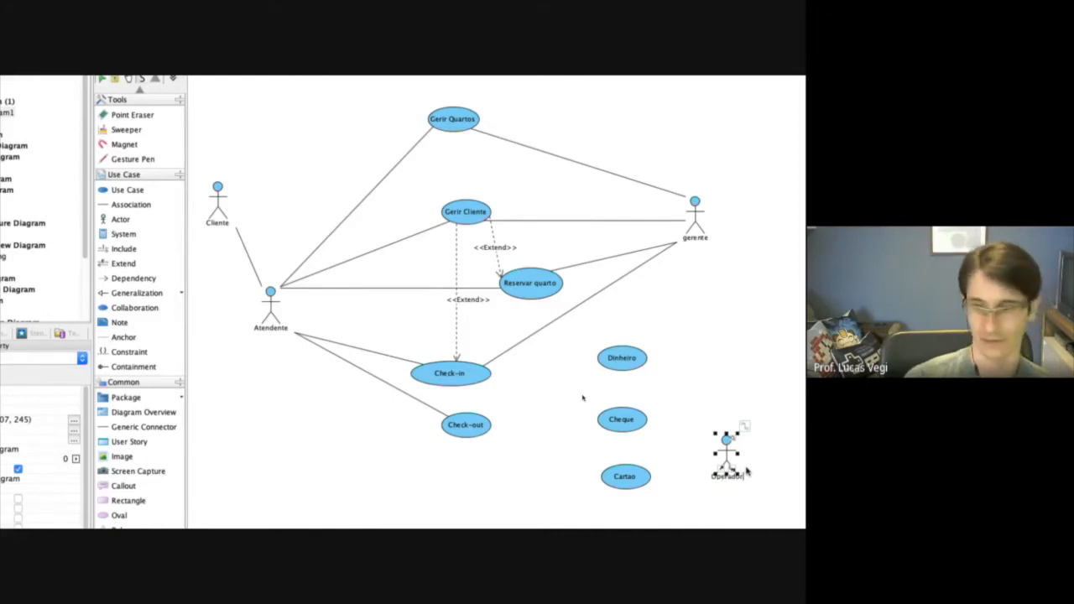
click(768, 432)
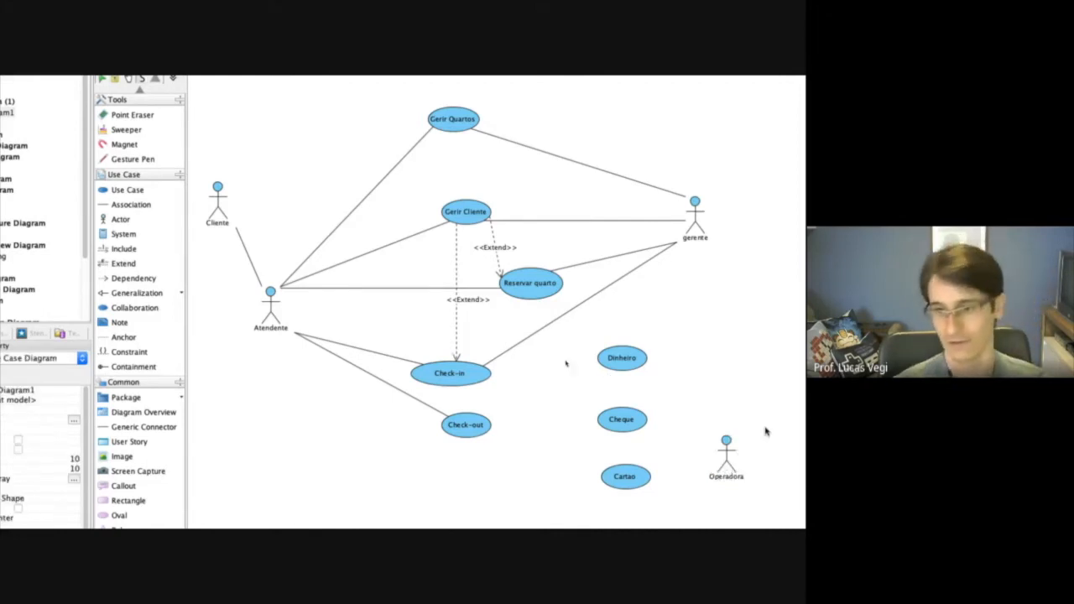
click(131, 204)
drag(652, 482, 722, 464)
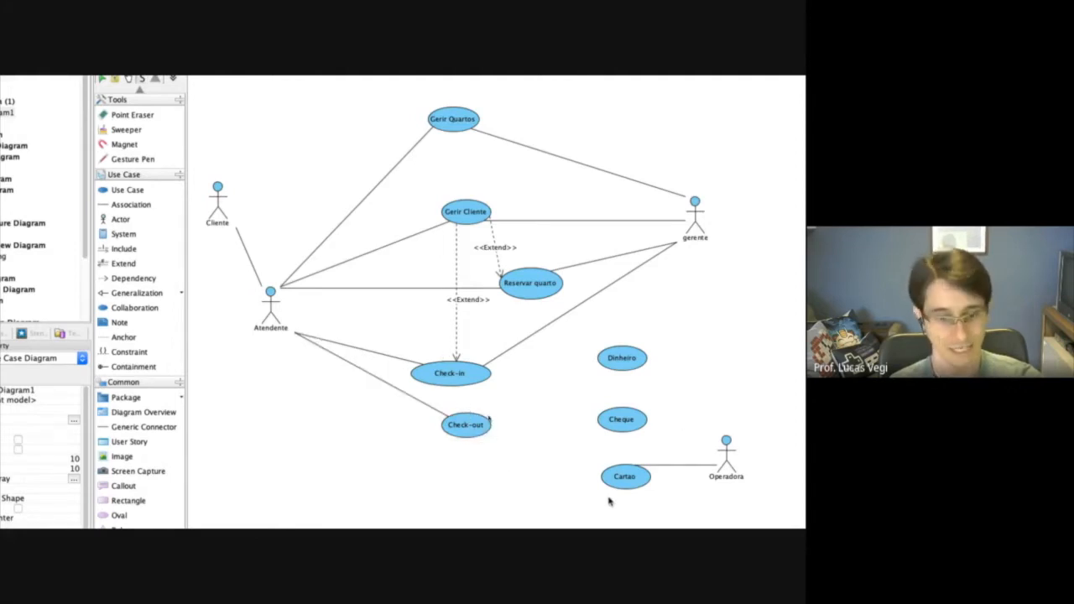
Draw Include relationships from Check-out to each of the Dinheiro, Cheque and Cartao use cases.
click(146, 248)
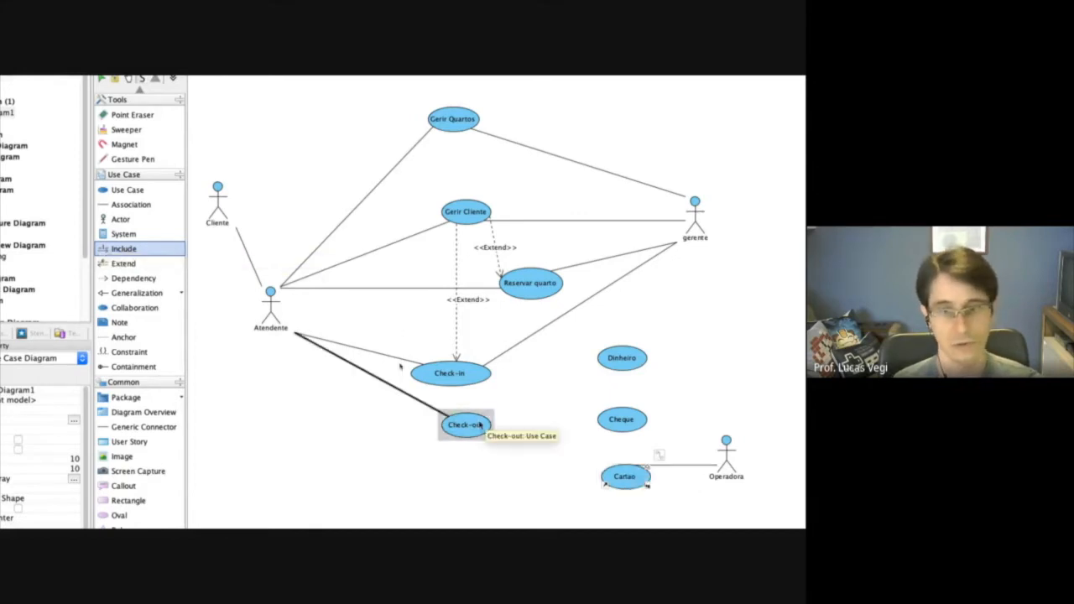
drag(480, 425, 621, 360)
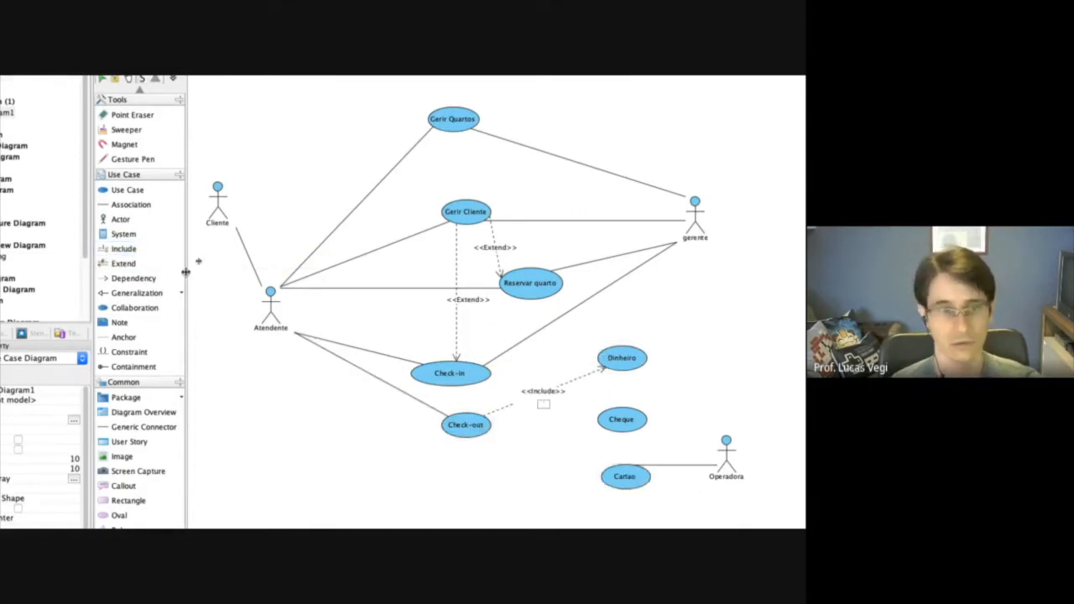
click(124, 249)
drag(496, 427, 602, 426)
click(126, 250)
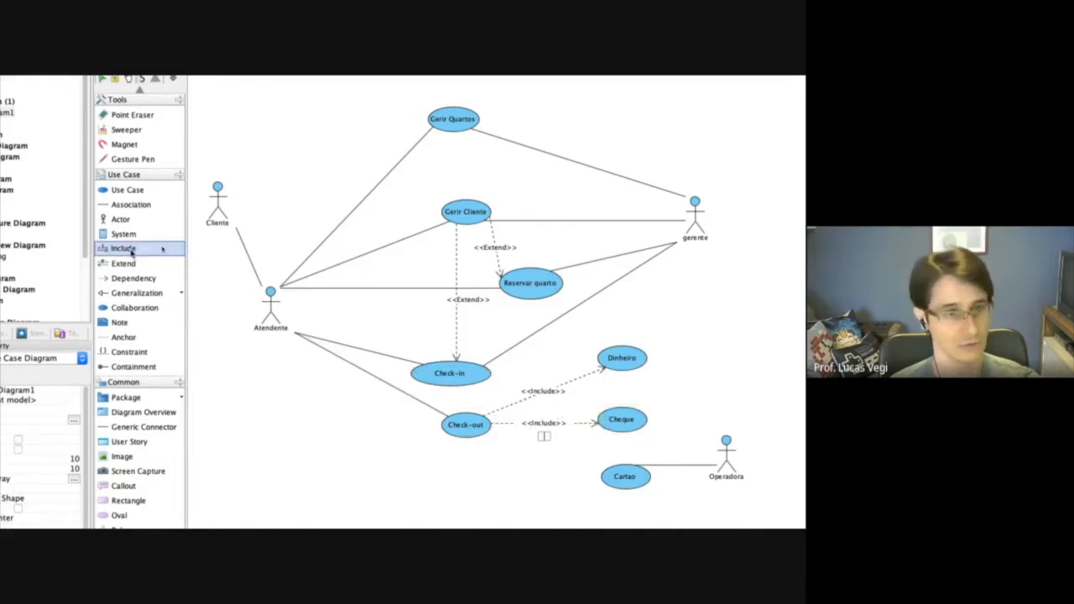
drag(485, 435, 610, 479)
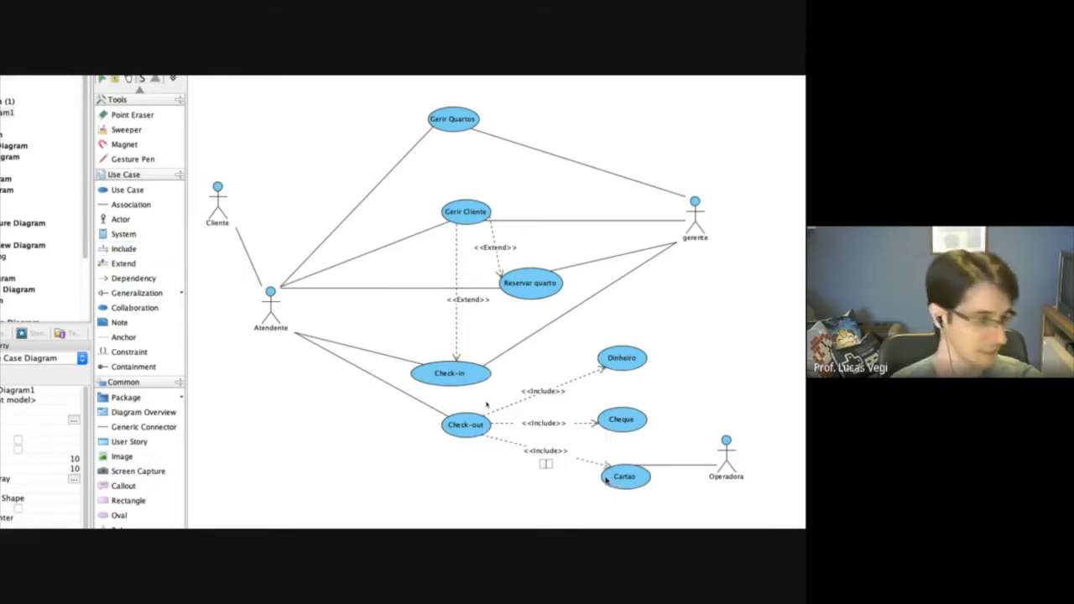
click(512, 272)
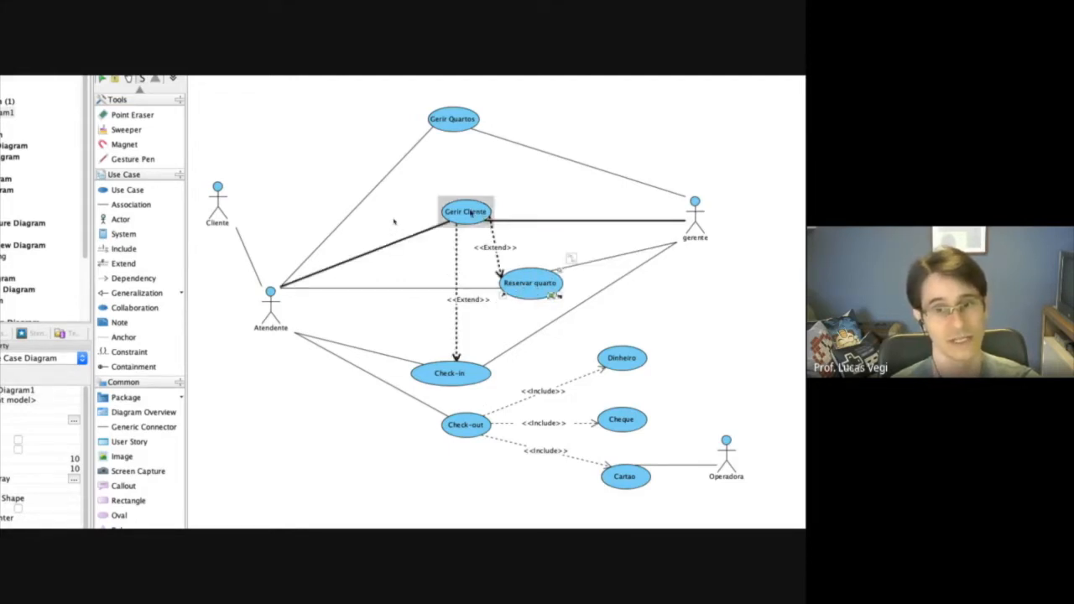
click(470, 215)
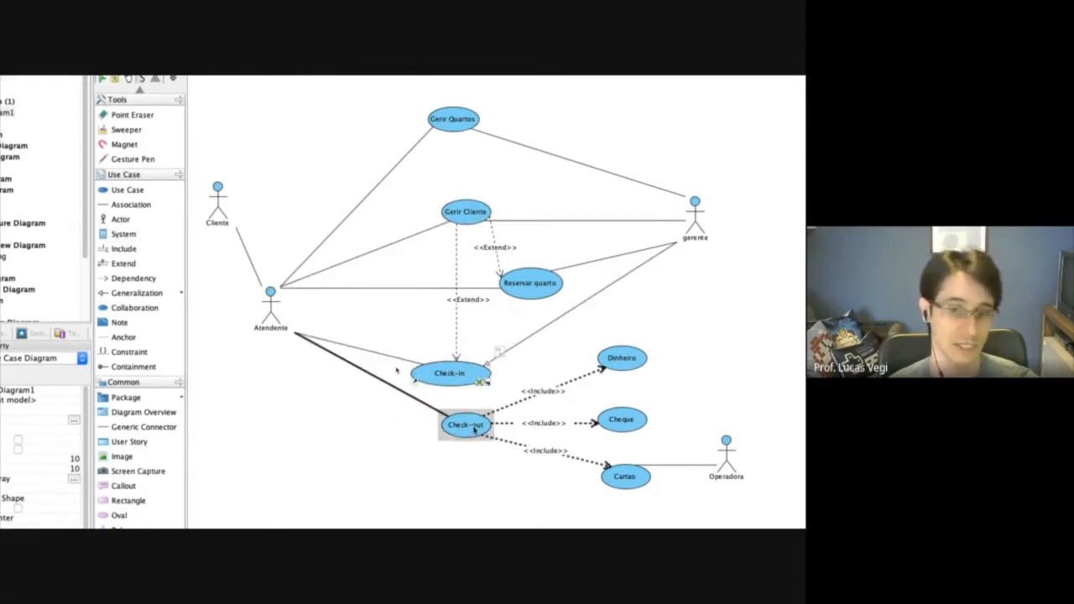
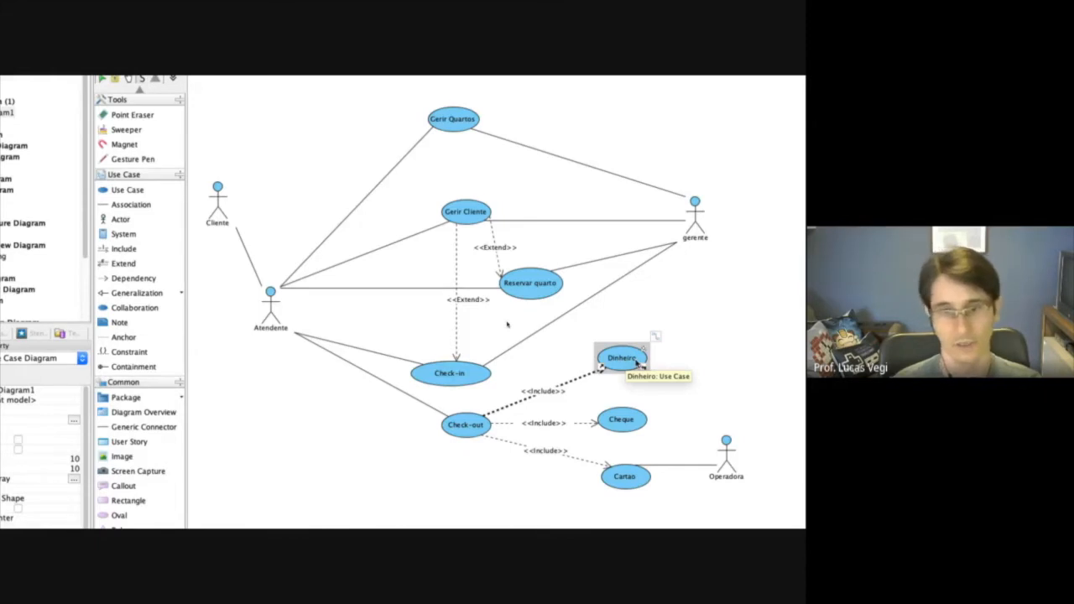
Create a new use case stereotype named variante from the Dinheiro use case's stereotype settings.
right_click(481, 356)
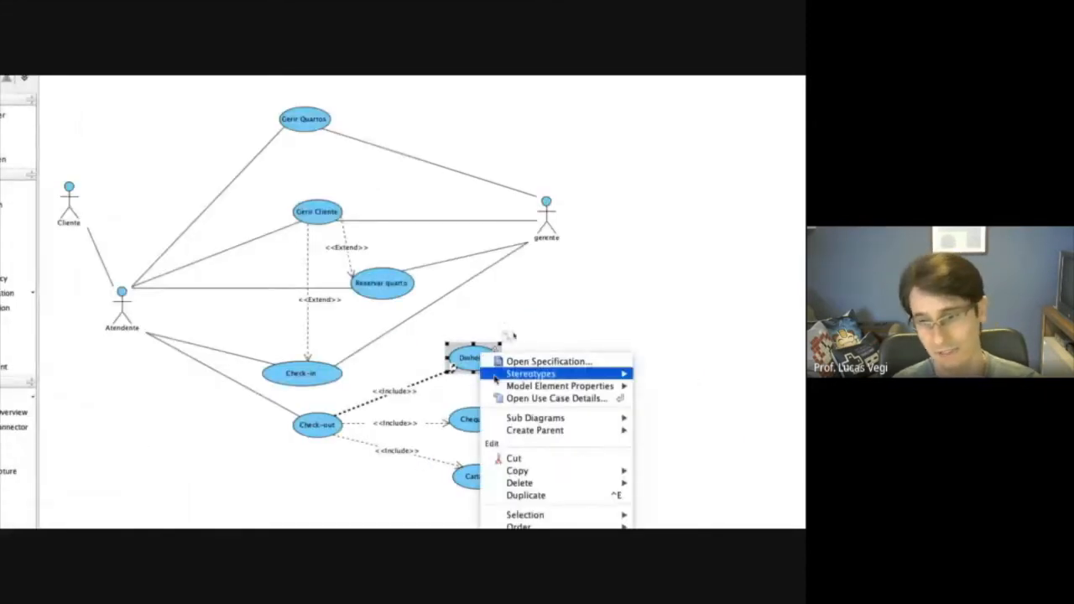
mouse_move(541, 375)
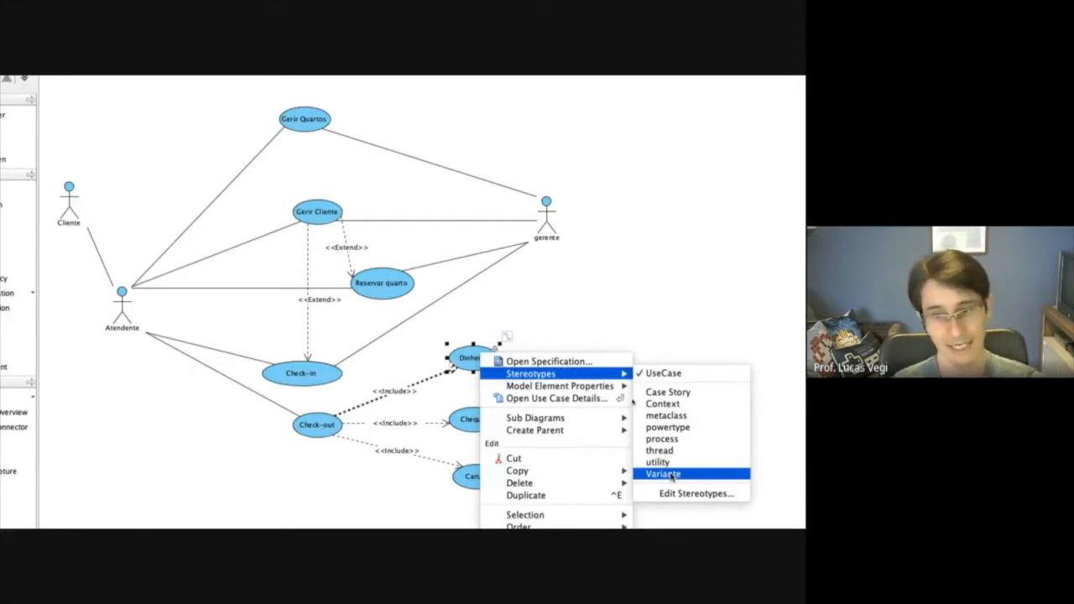
click(682, 497)
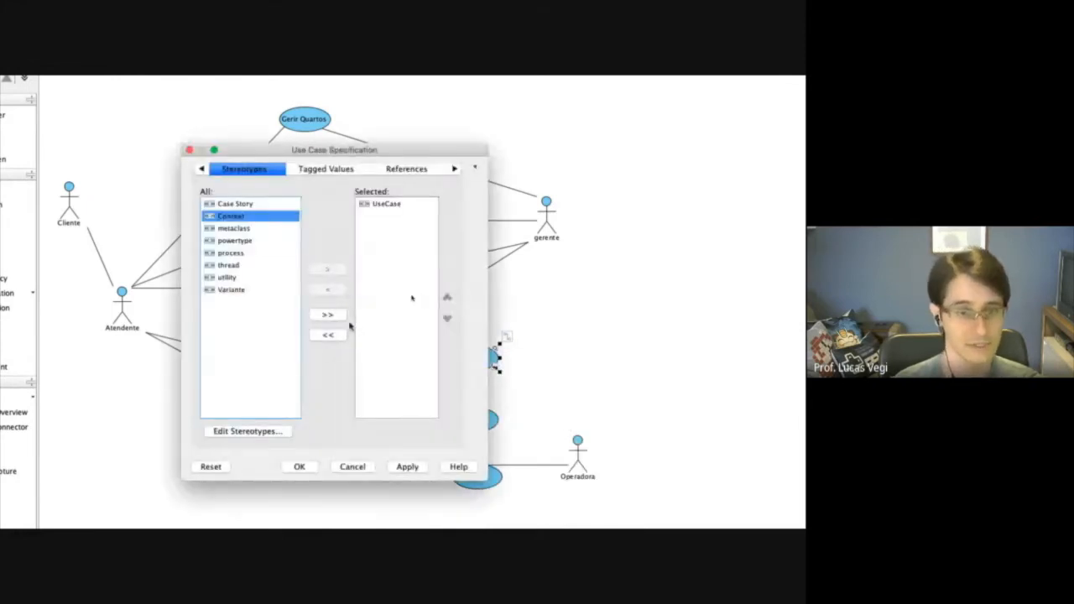
click(243, 431)
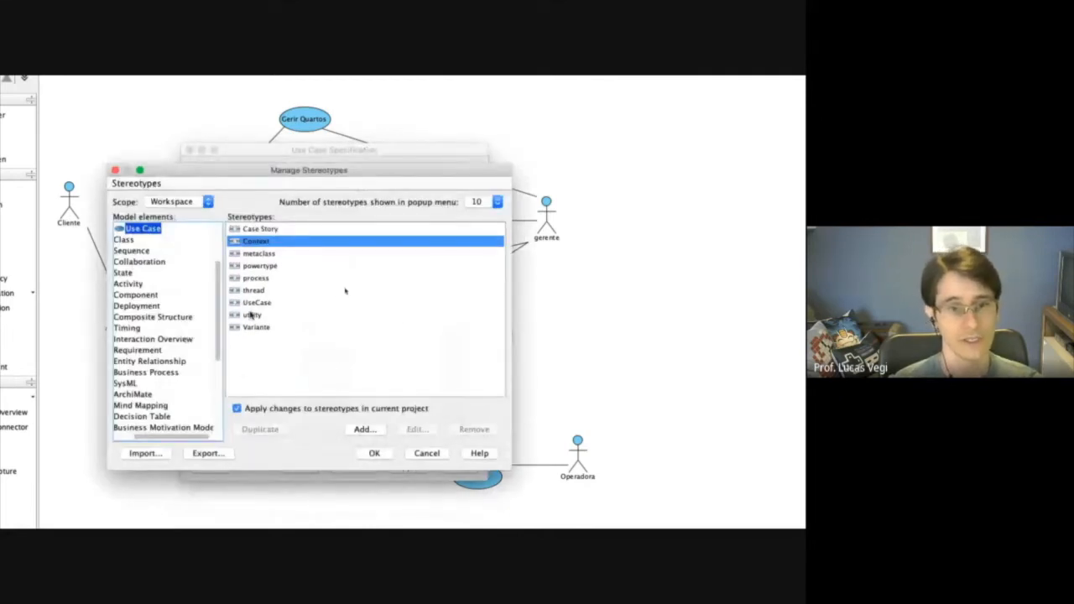
click(363, 430)
text(variante)
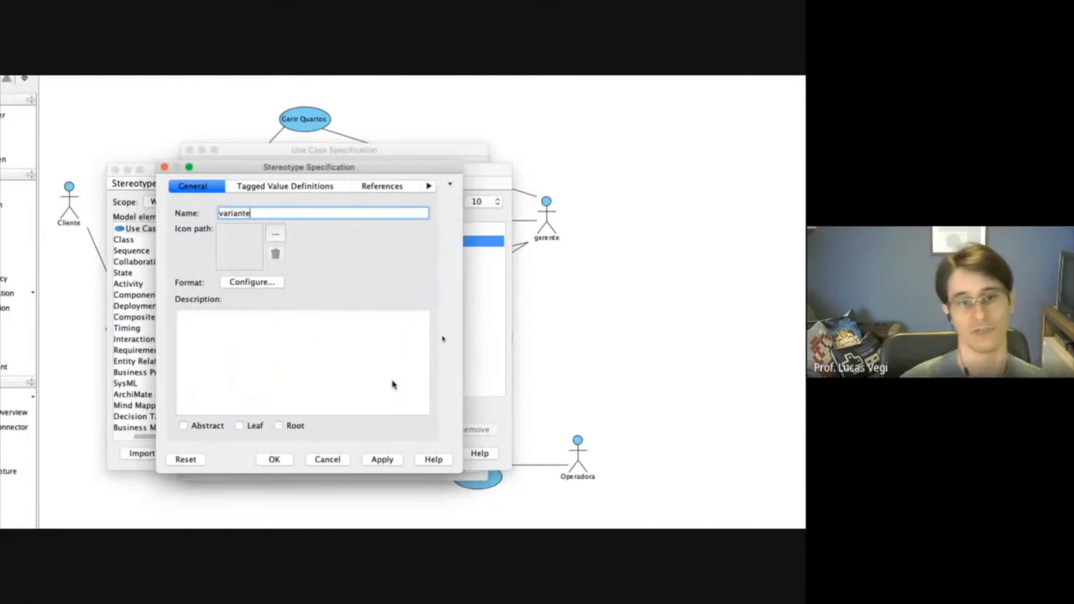
click(271, 460)
click(367, 456)
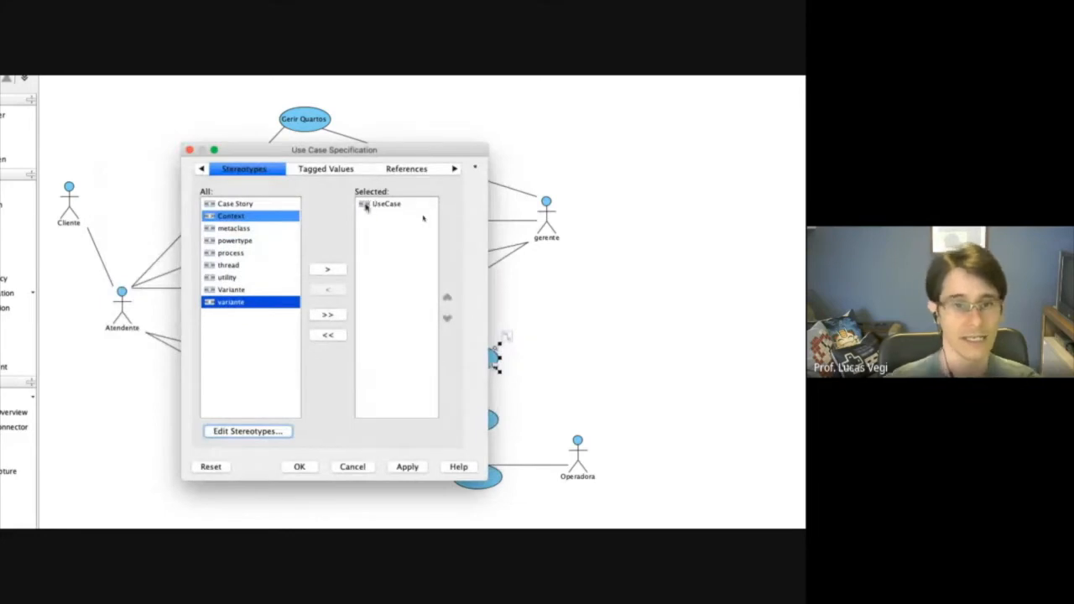
Assign the lowercase variante stereotype to the Dinheiro use case and confirm its specification.
click(334, 271)
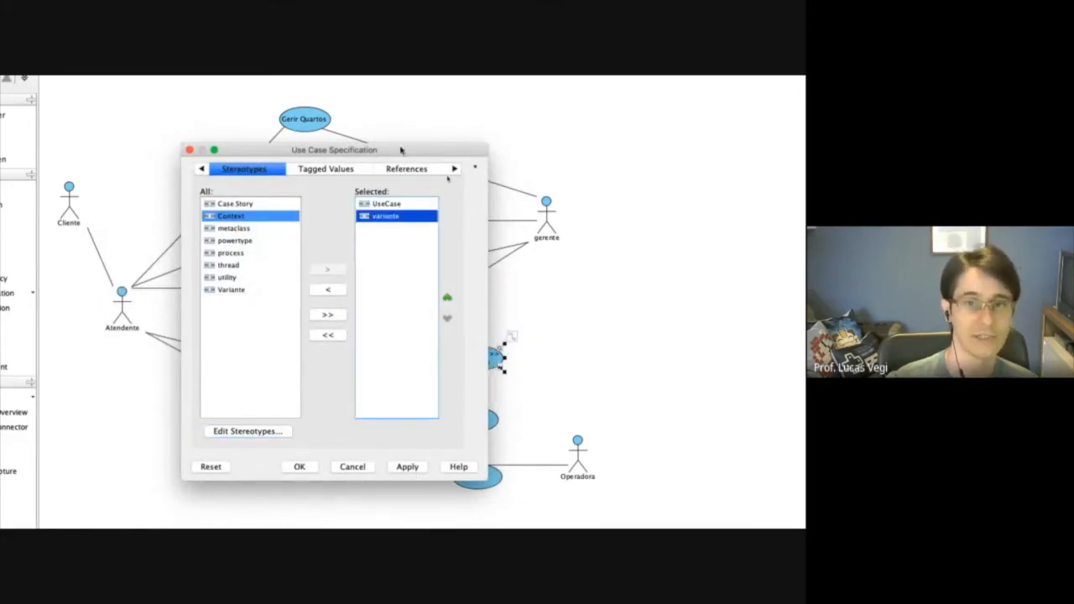
drag(401, 150, 288, 141)
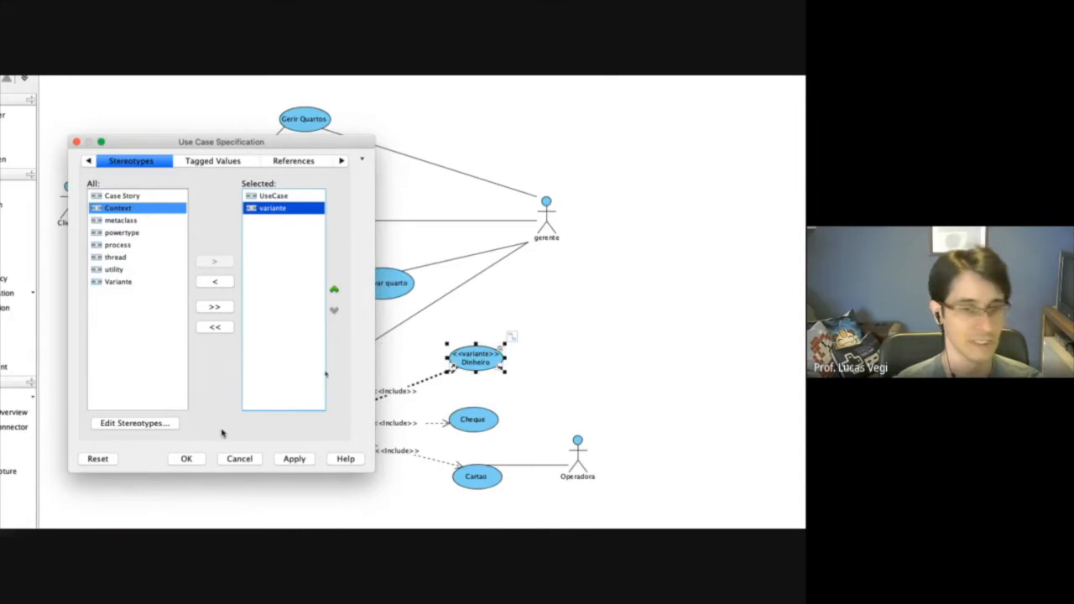
click(197, 461)
Apply the variante stereotype to the Cheque and Cartao use cases.
click(468, 416)
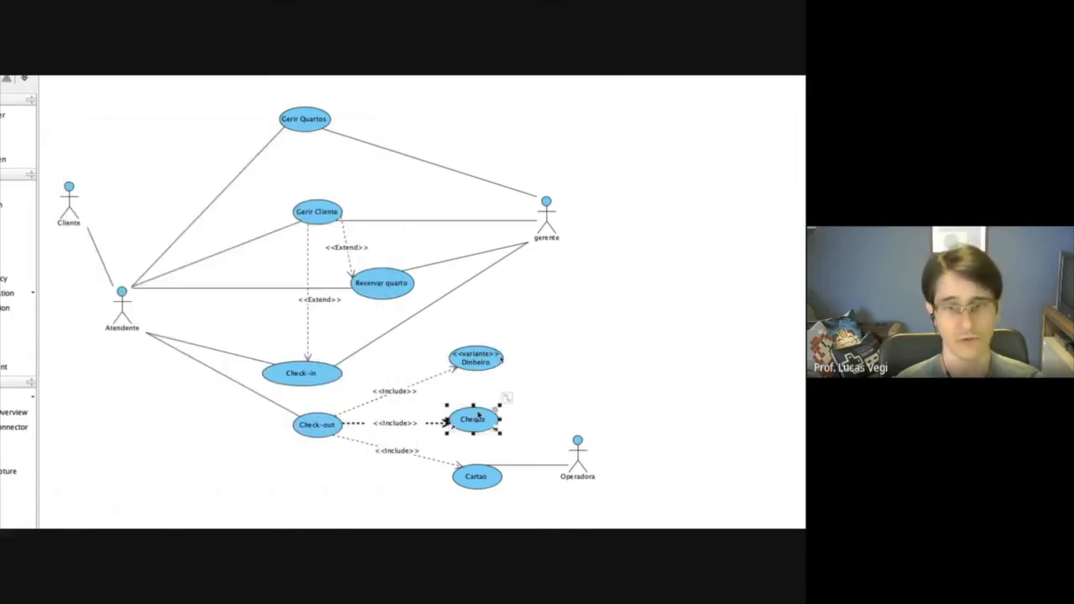
right_click(477, 411)
mouse_move(568, 432)
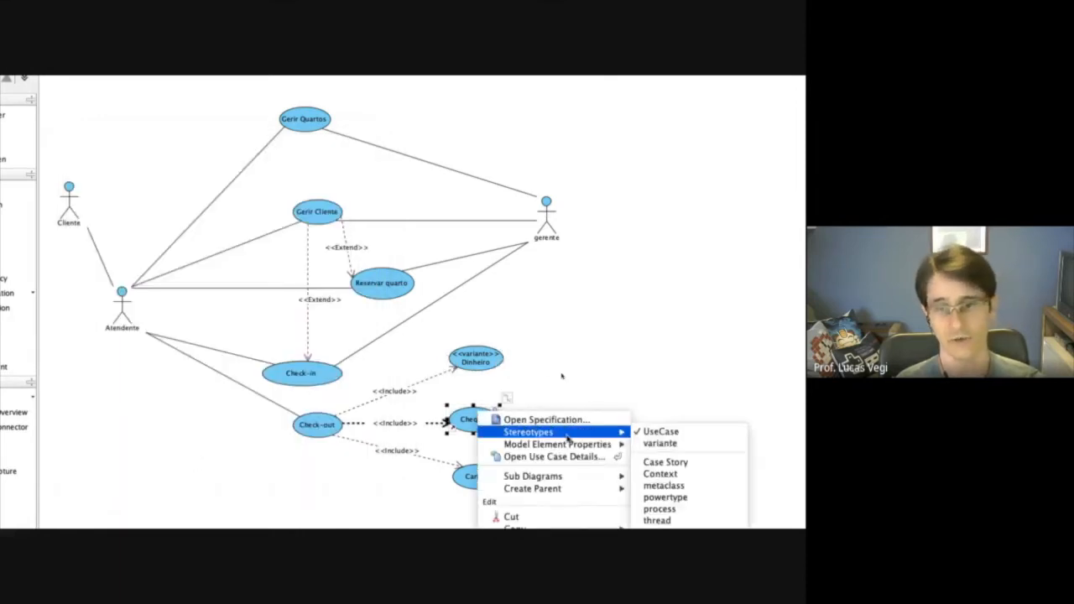
click(659, 443)
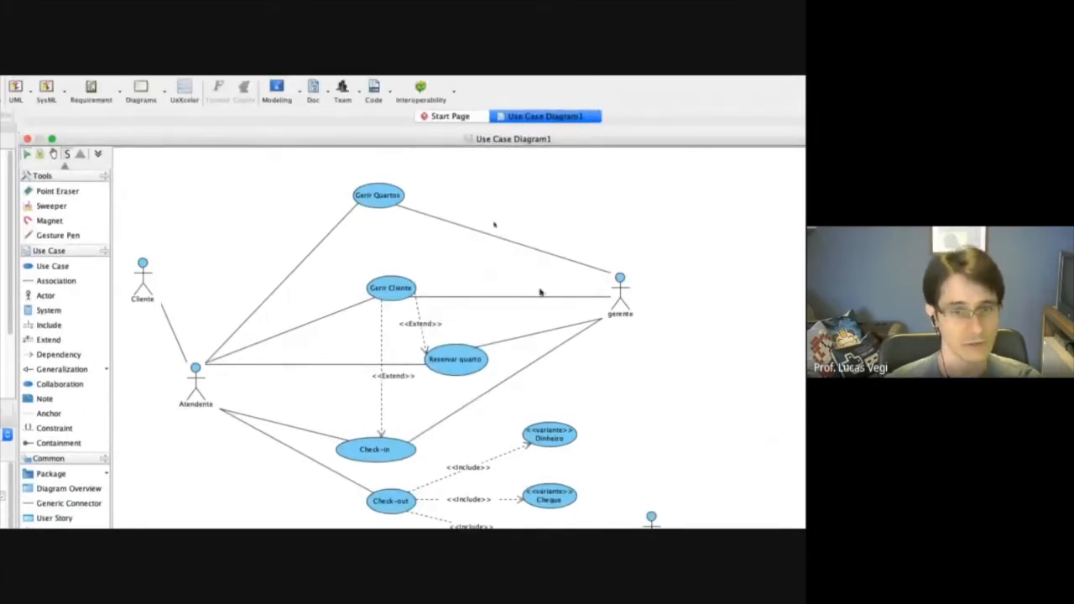
Open the Check-in use case's specification and paste the five-step Fluxo Principal from the requirements document as its description.
click(402, 452)
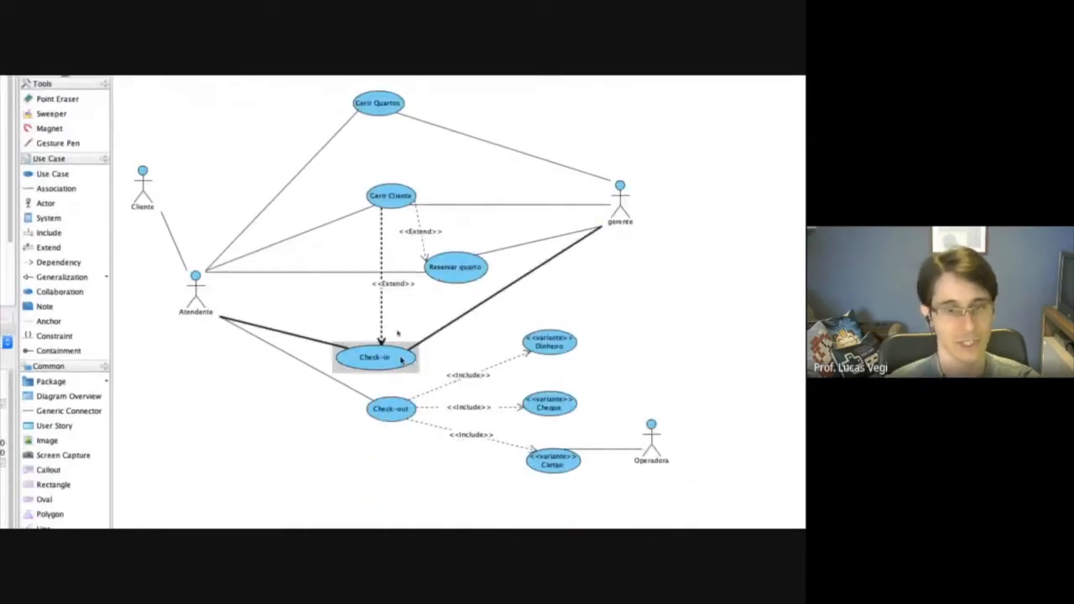
right_click(401, 453)
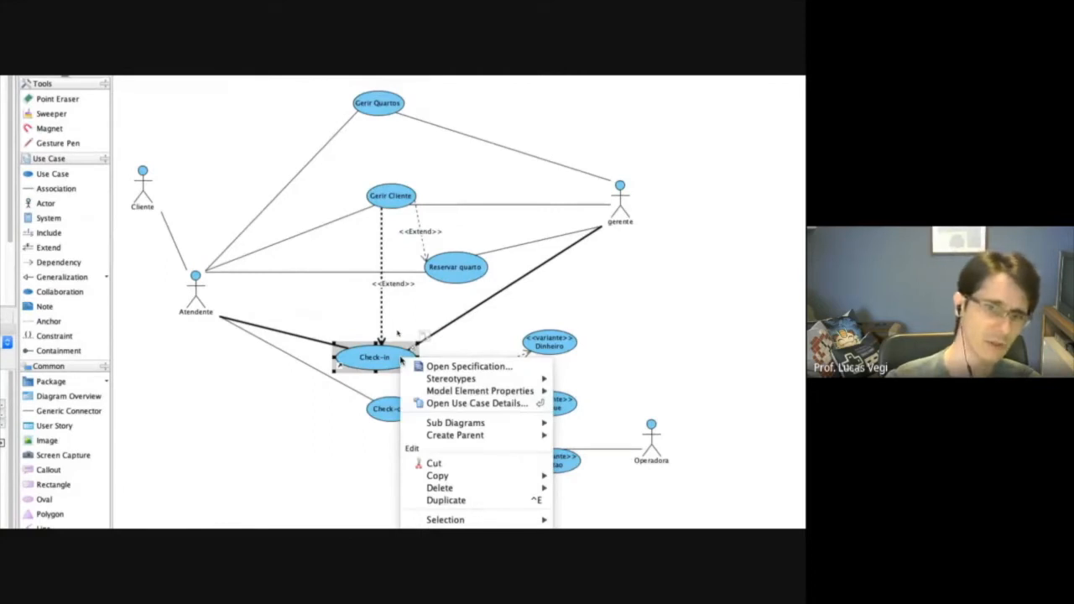
click(449, 367)
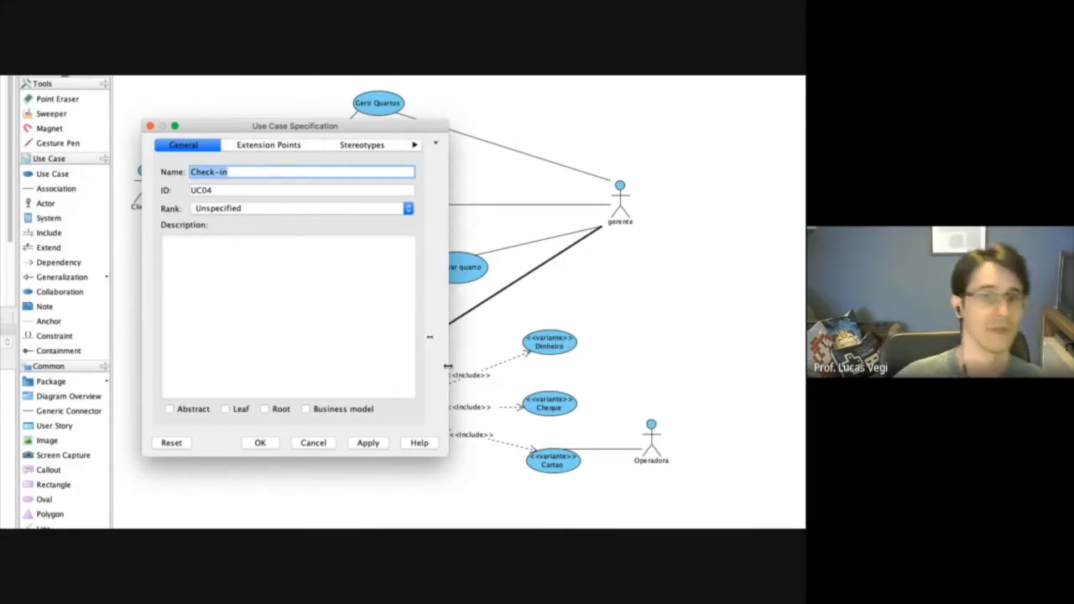
click(258, 290)
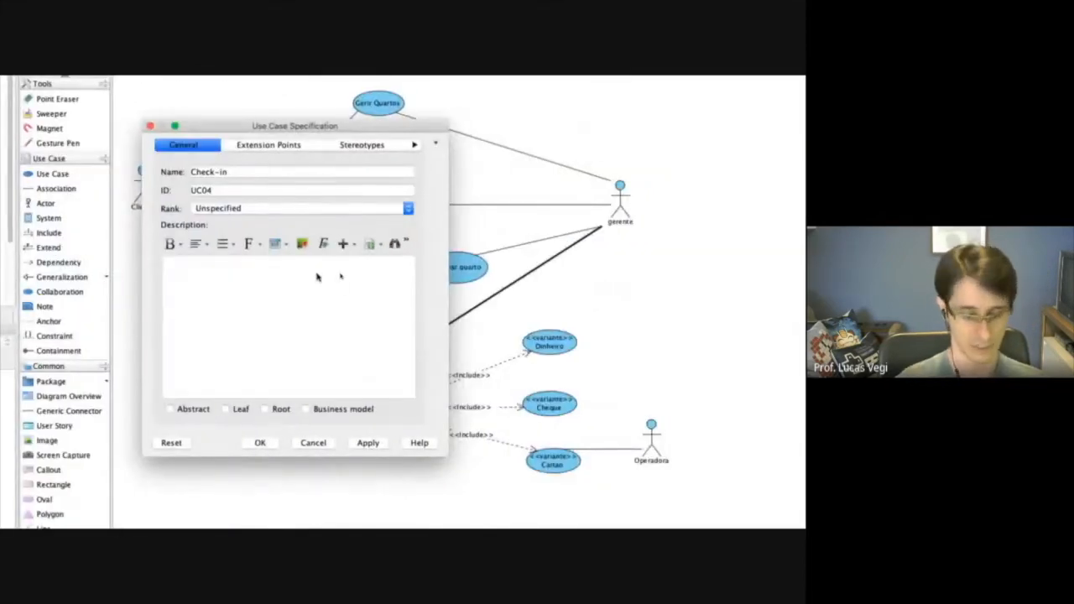
text(1. O atendente informa o número de pessoas e período de hospedagem. 2. O sistema indica a disponibilidade de quartos e lista os quartos disponíveis. 3. O atendente seleciona o quarto. 4. O atendente confirma a hospedagem. 5. O atendente digita os dados dos hóspedes.)
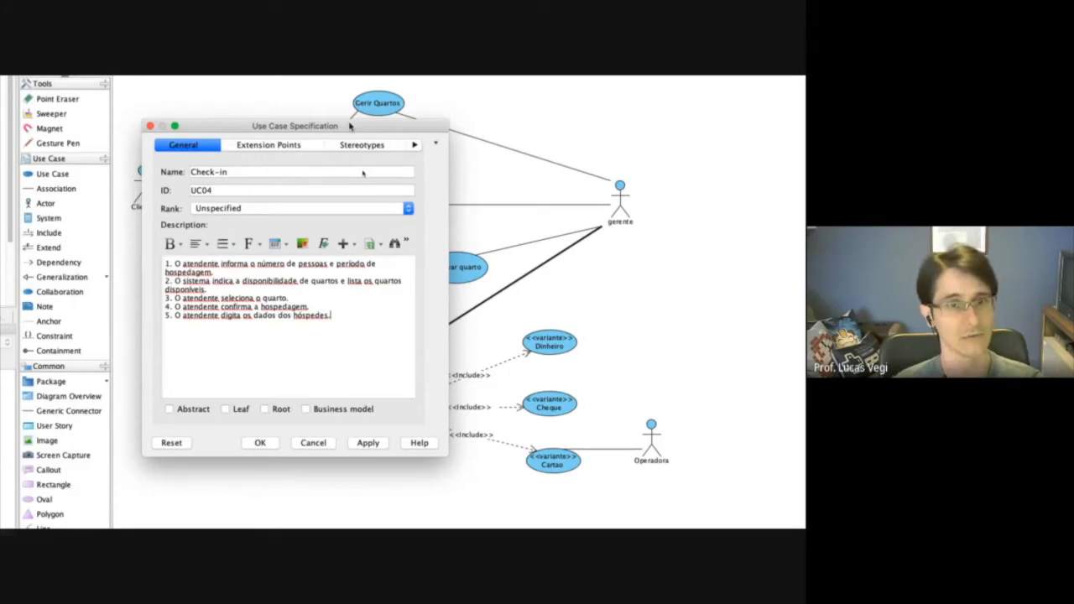
drag(351, 126, 394, 126)
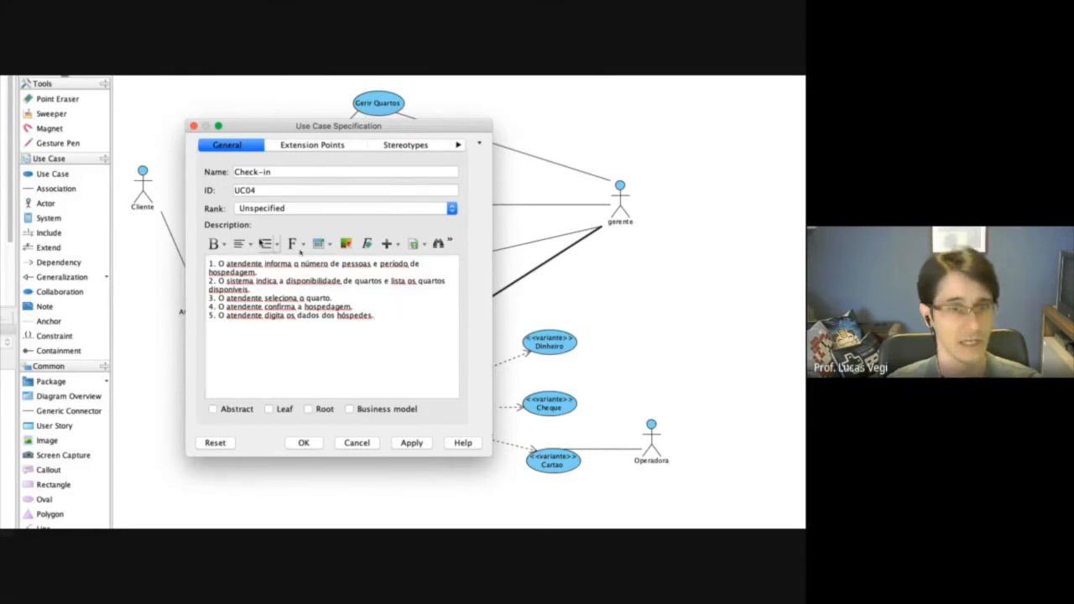
click(223, 245)
click(341, 325)
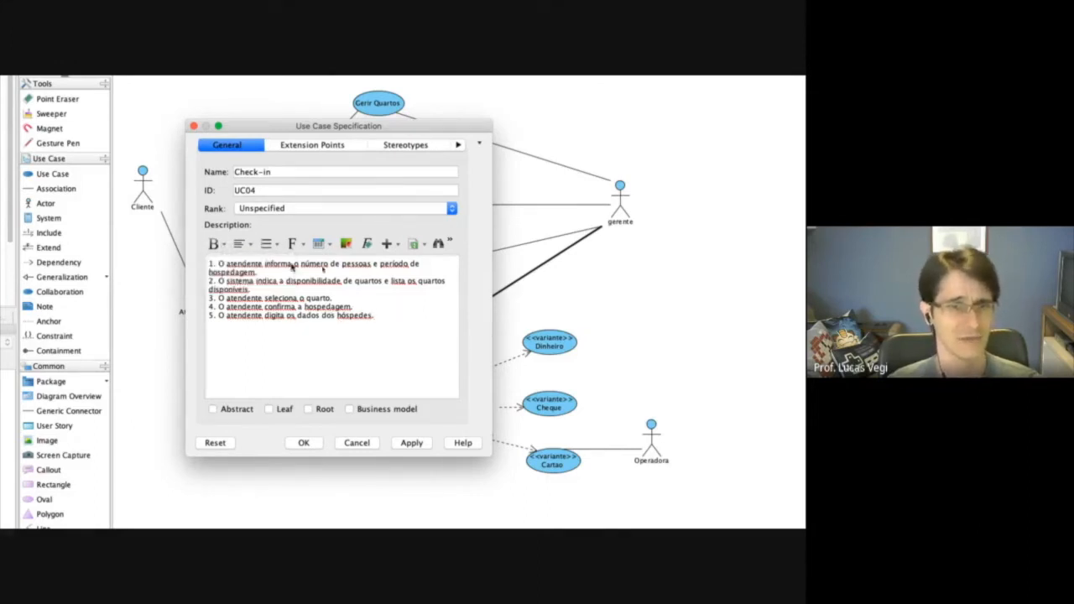
click(319, 246)
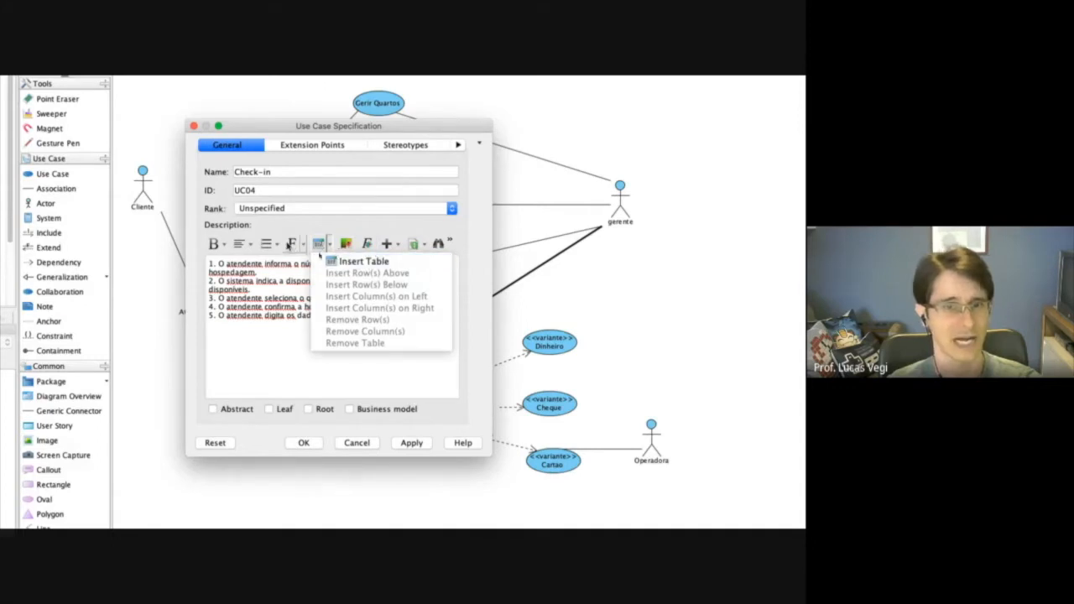
click(398, 245)
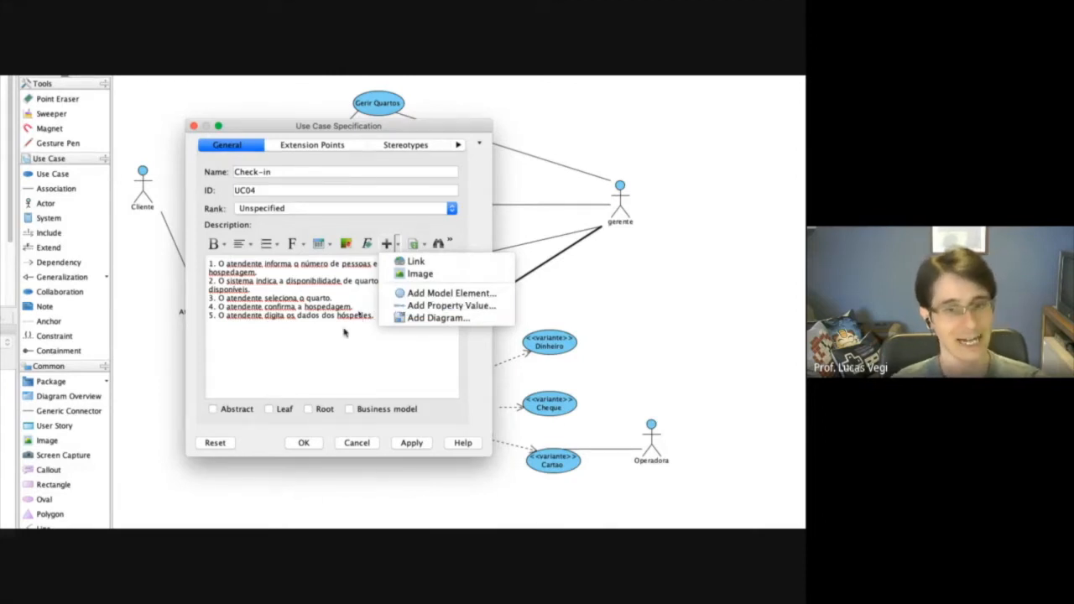
click(320, 358)
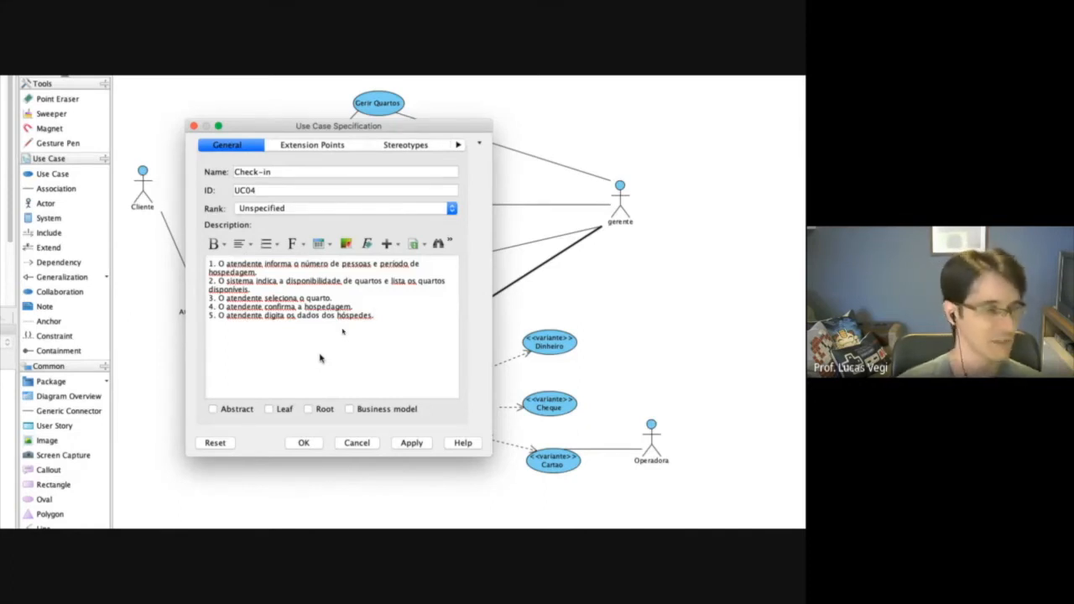
Set the Check-in use case's rank to High.
click(306, 209)
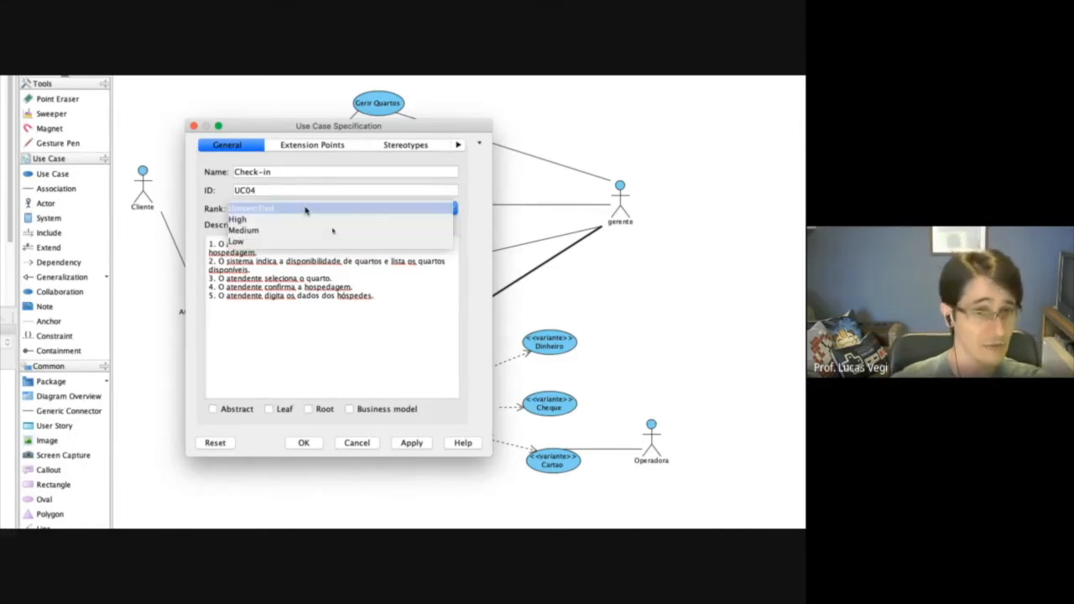
click(247, 220)
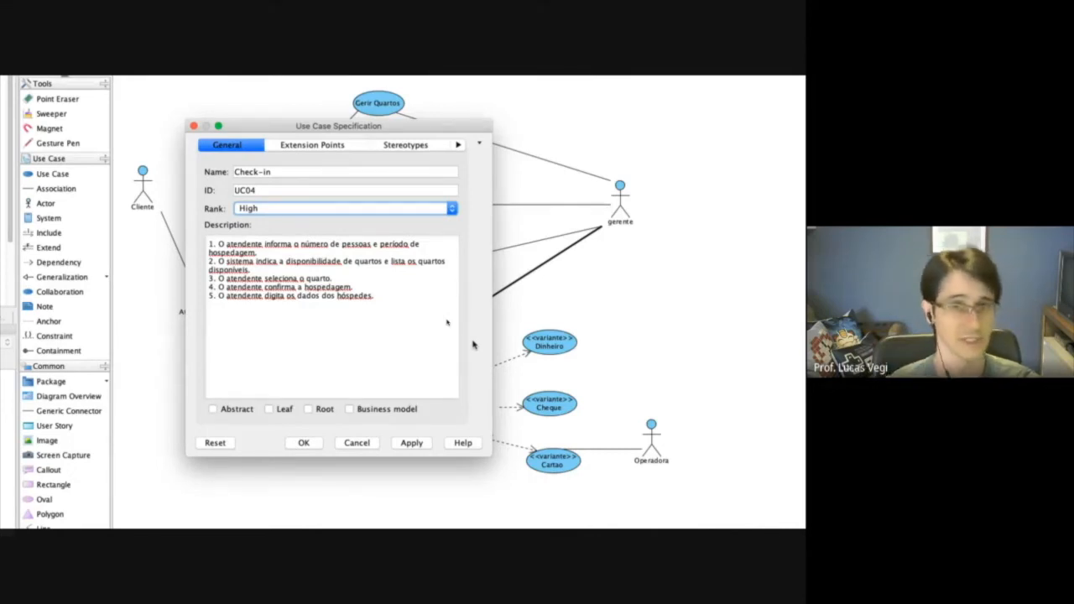
Record a voice note of about 7 seconds named Reuniao 21-09-2020 for the Check-in description.
click(398, 280)
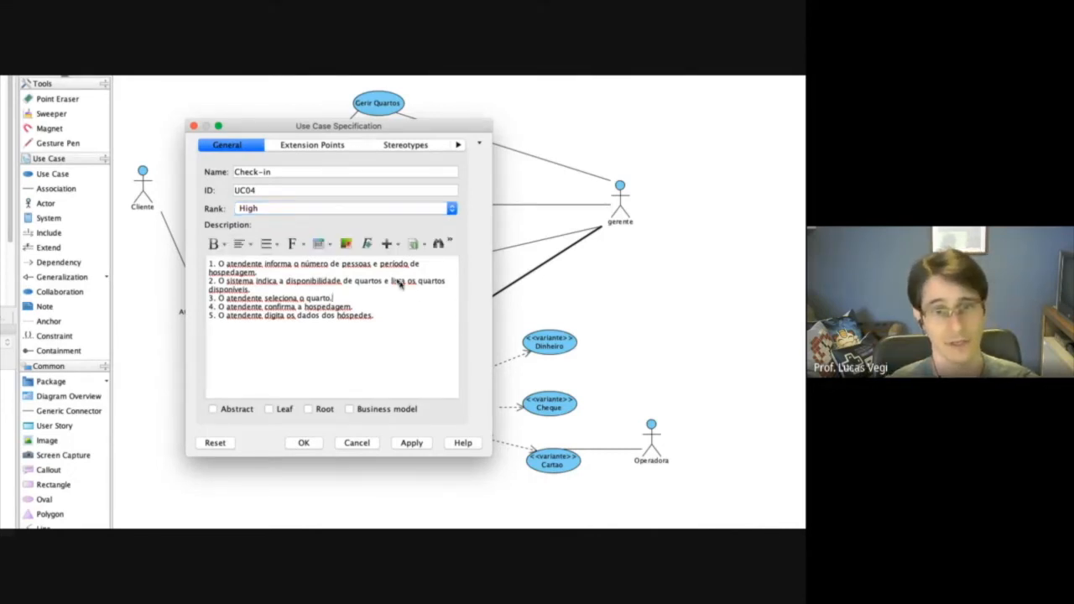
click(449, 243)
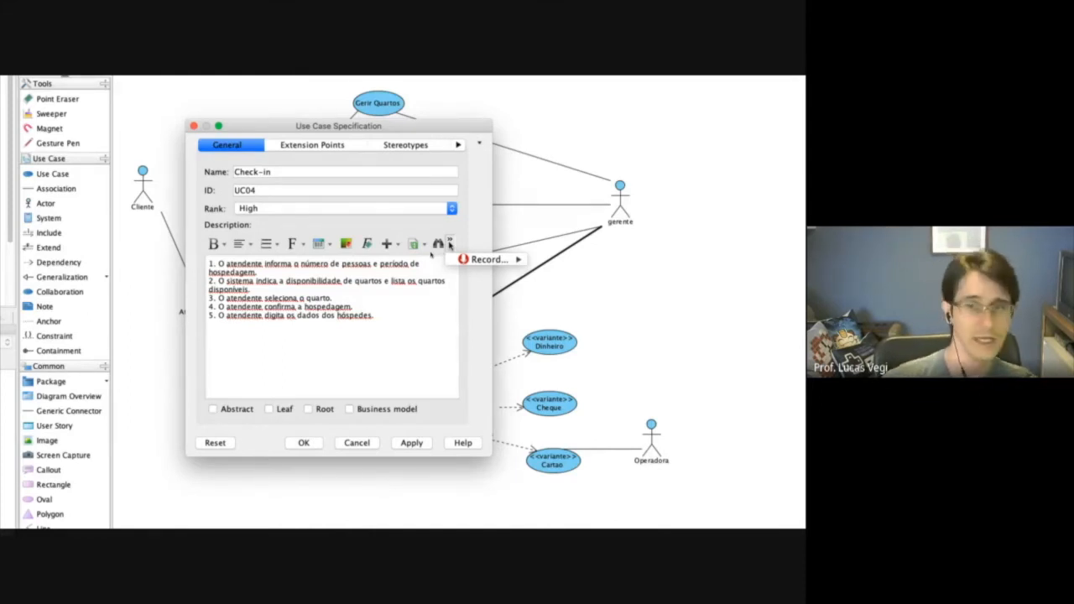
mouse_move(489, 266)
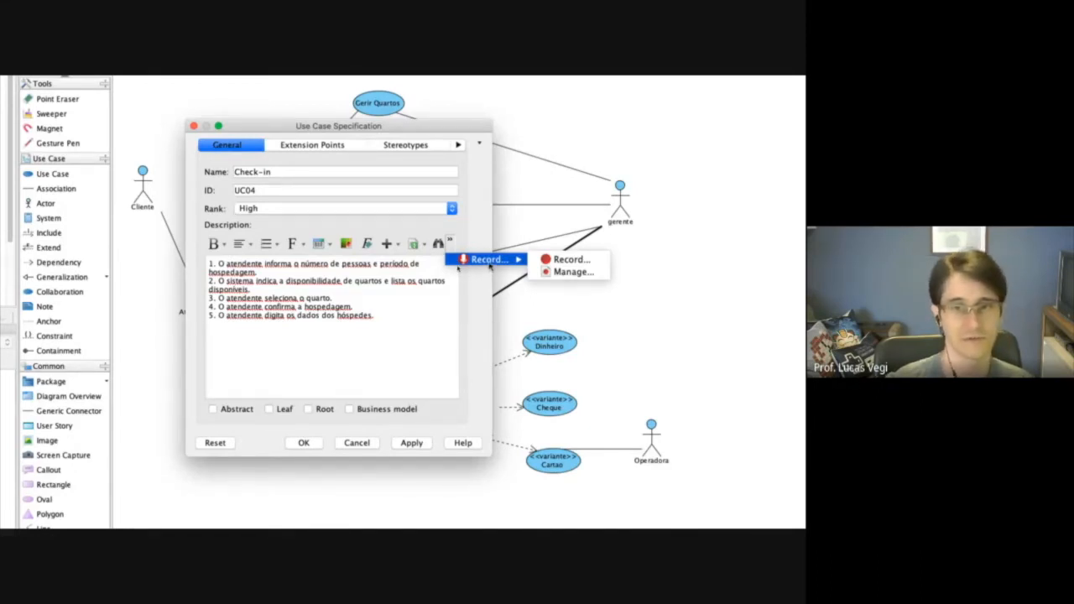
click(574, 260)
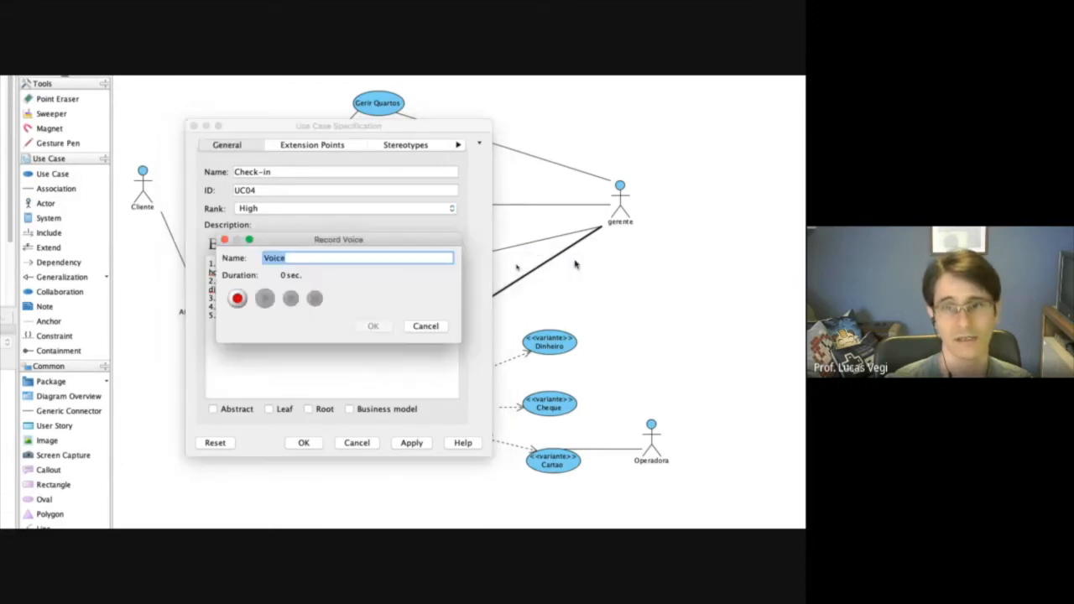
text(Reuni)
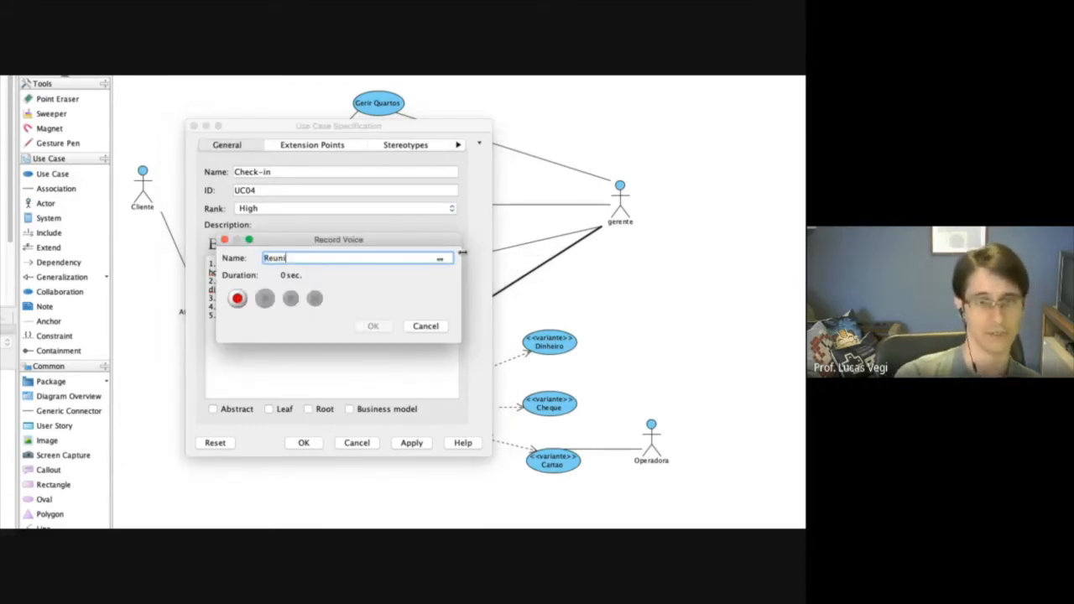
text(ao 21-)
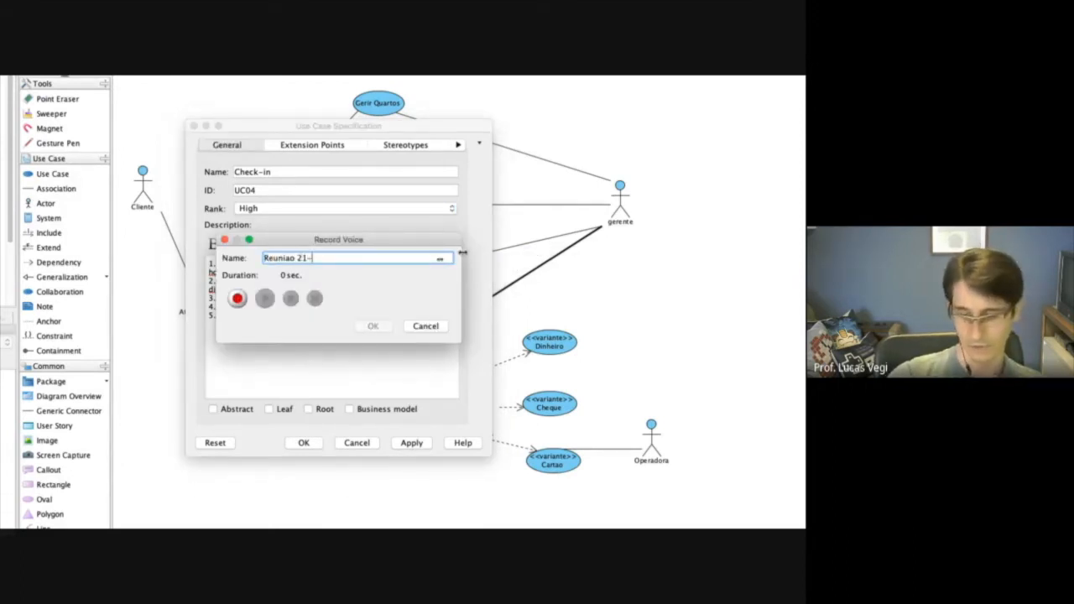
text(09-2020)
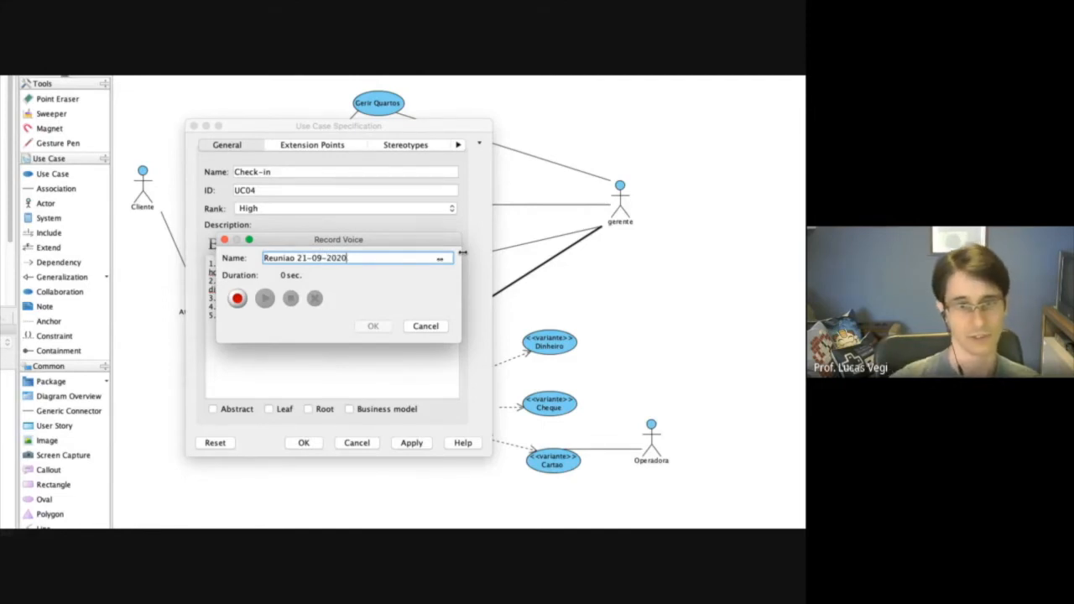
click(237, 298)
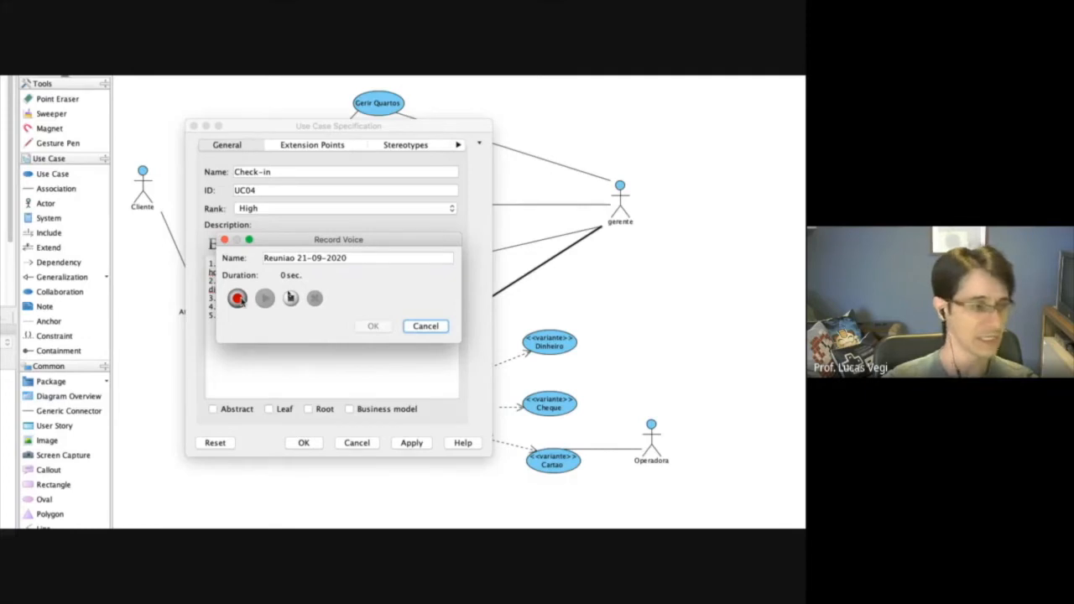
click(289, 298)
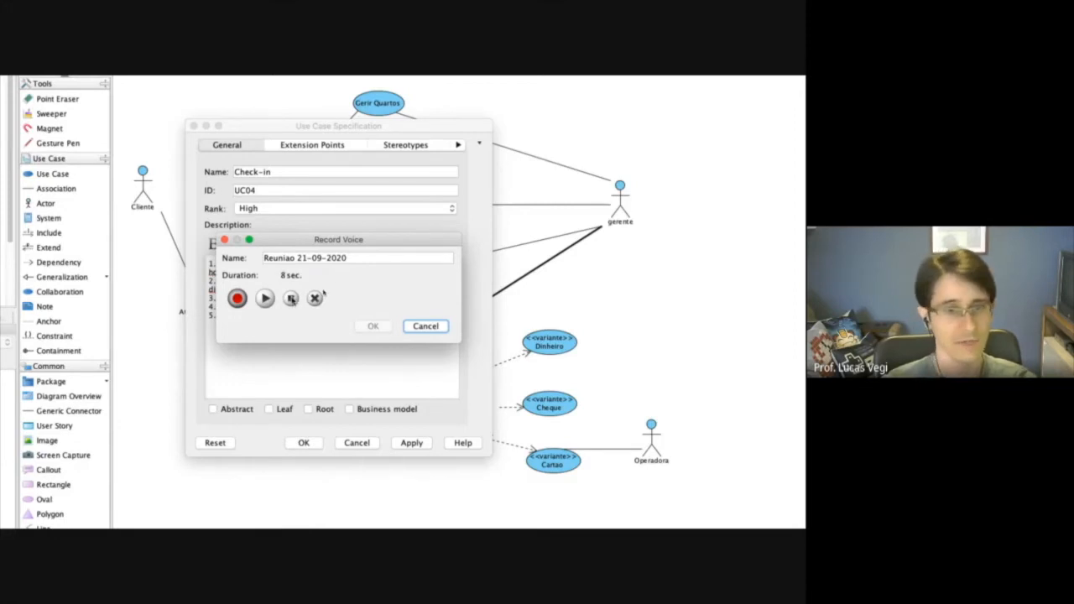
click(374, 326)
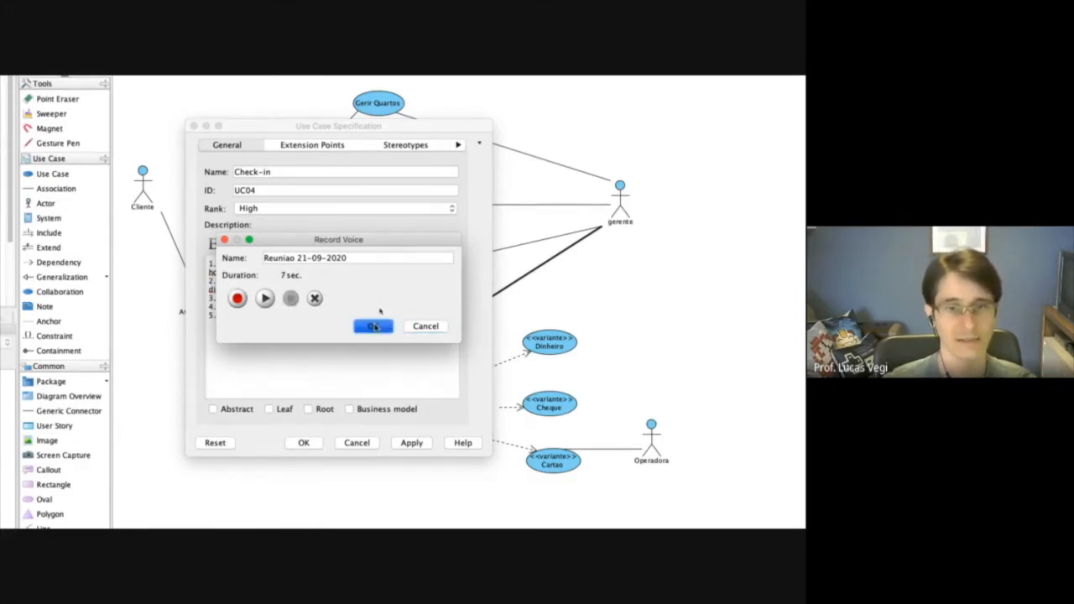
Check that the voice note is listed among the Check-in recordings, and apply and confirm the specification changes.
click(450, 242)
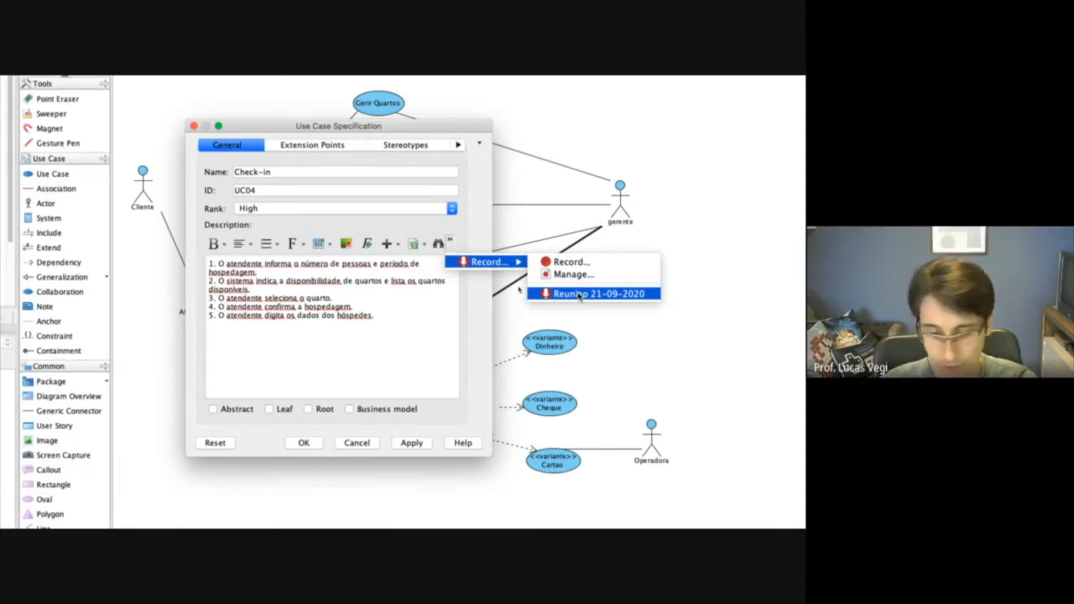
click(405, 443)
click(298, 445)
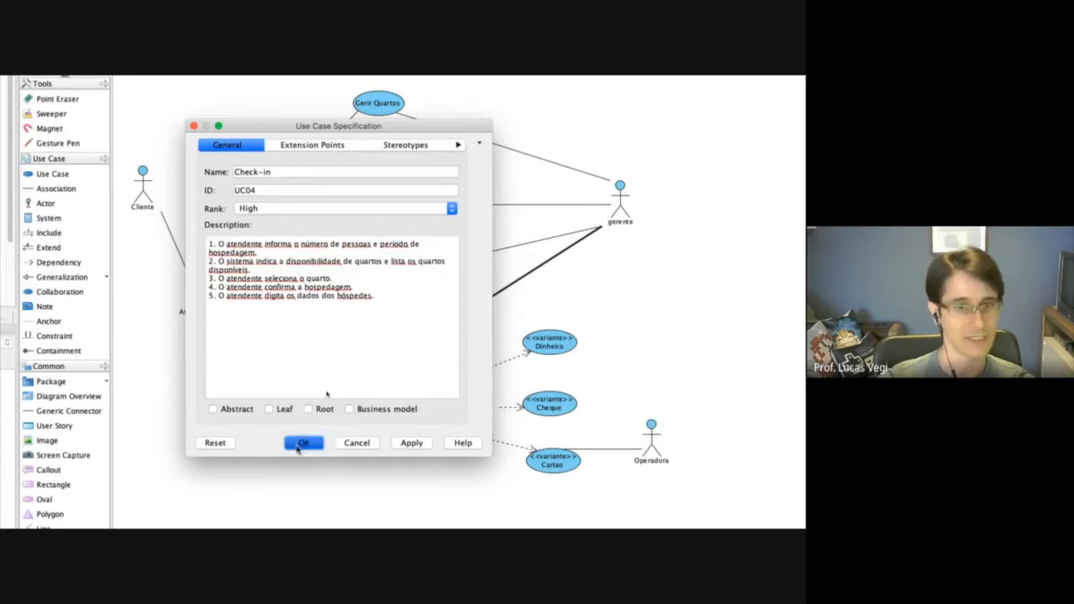
Close the Check-in specification and create a new package diagram named Arquitetura.
click(275, 448)
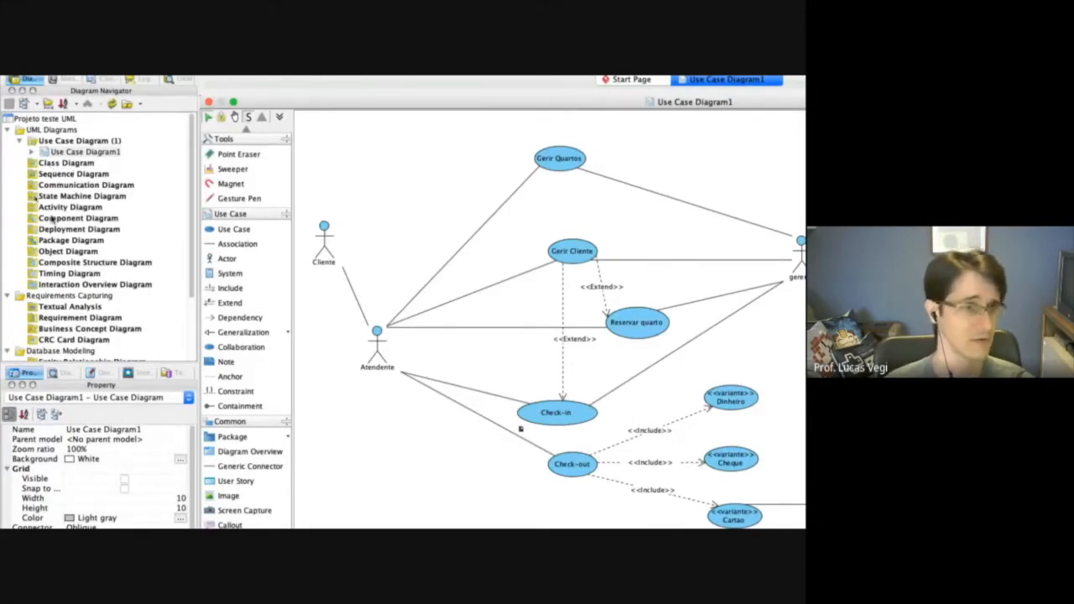
click(70, 240)
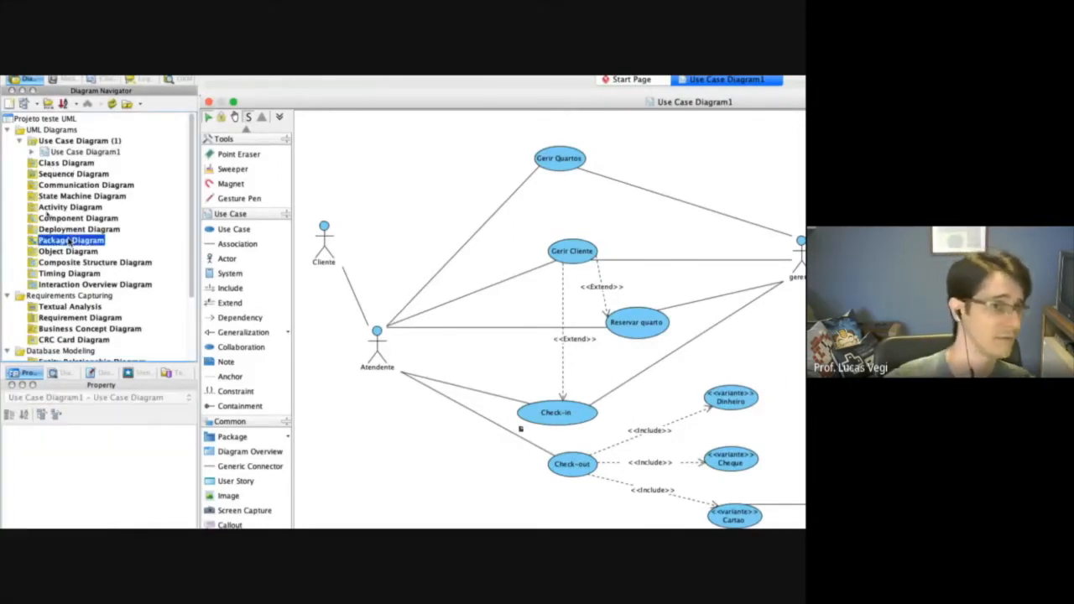
right_click(97, 246)
click(156, 261)
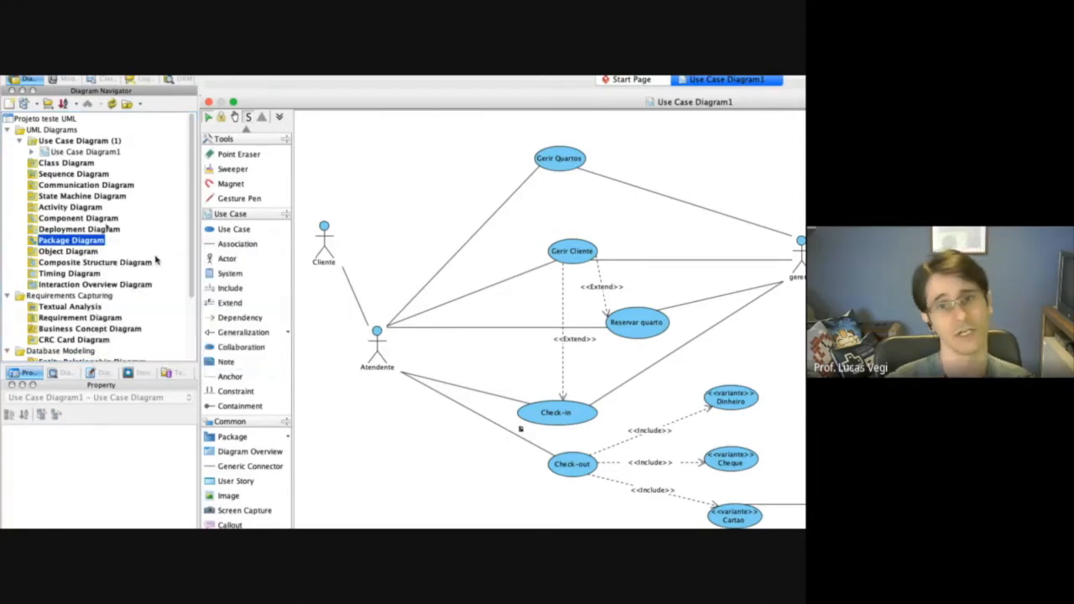
click(299, 120)
text(Arquitetura)
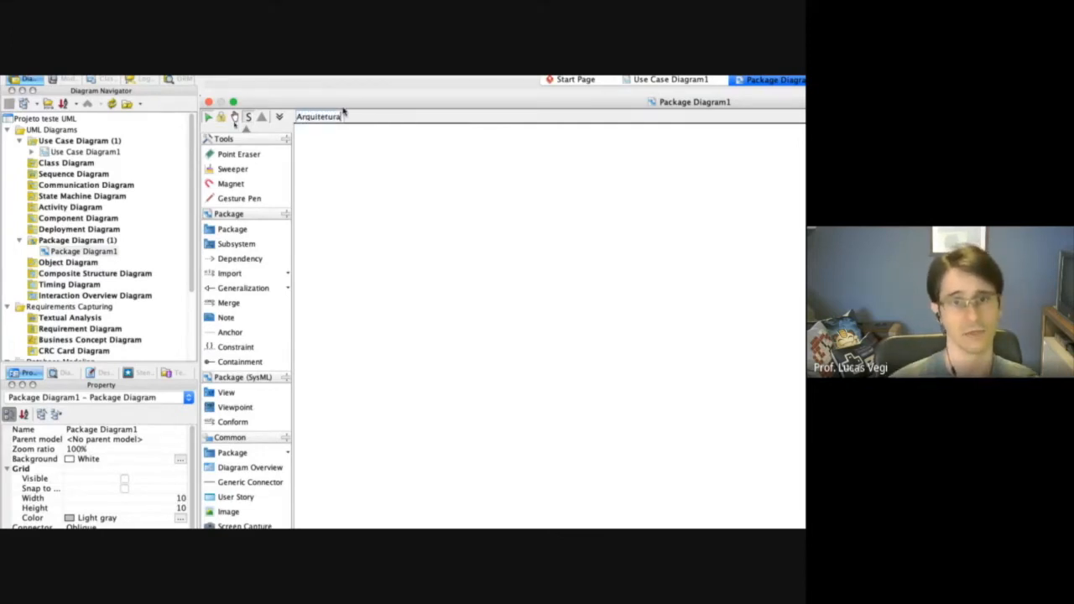
key(Return)
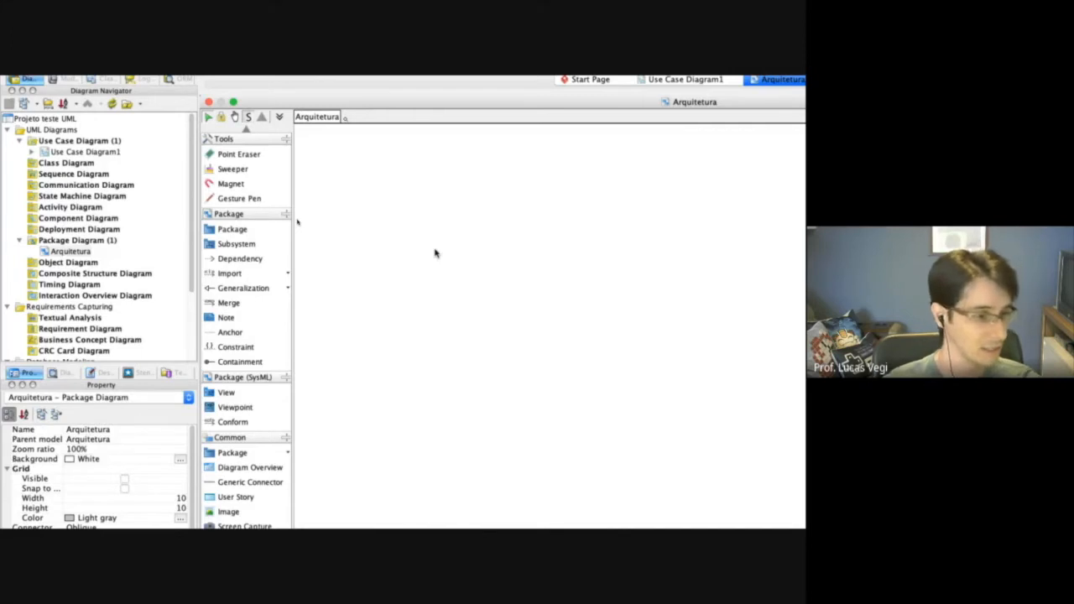
Add a package named ViewController to the upper part of the Arquitetura diagram.
click(276, 245)
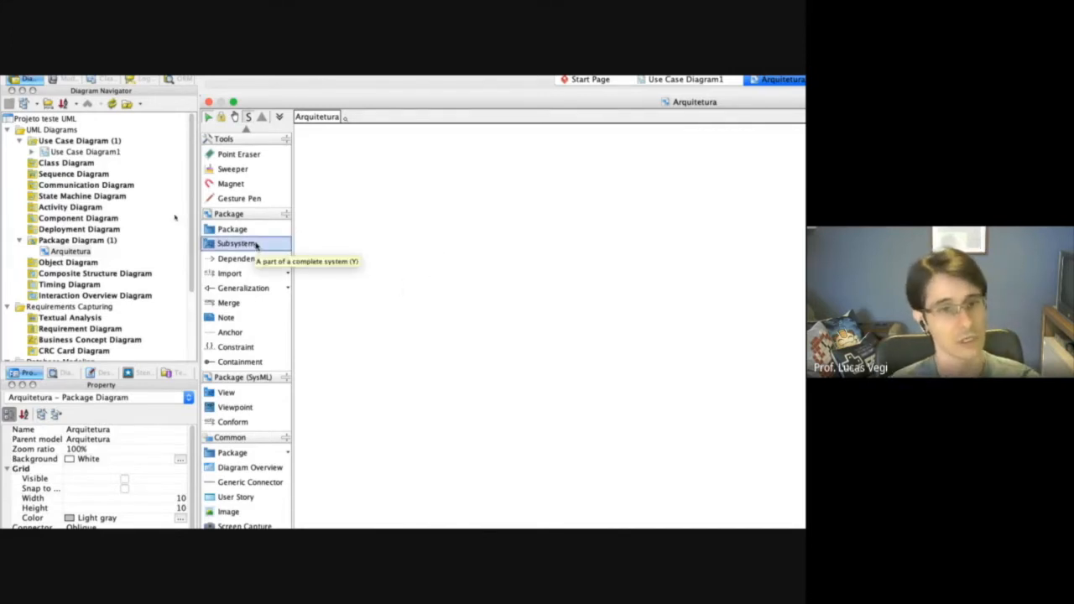
click(257, 232)
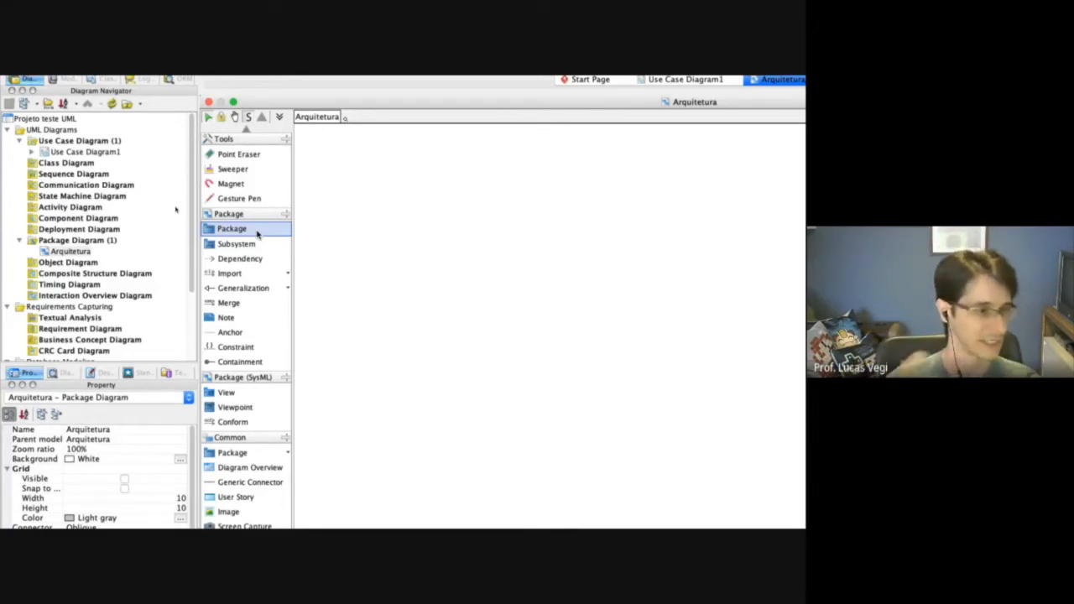
click(257, 235)
click(417, 202)
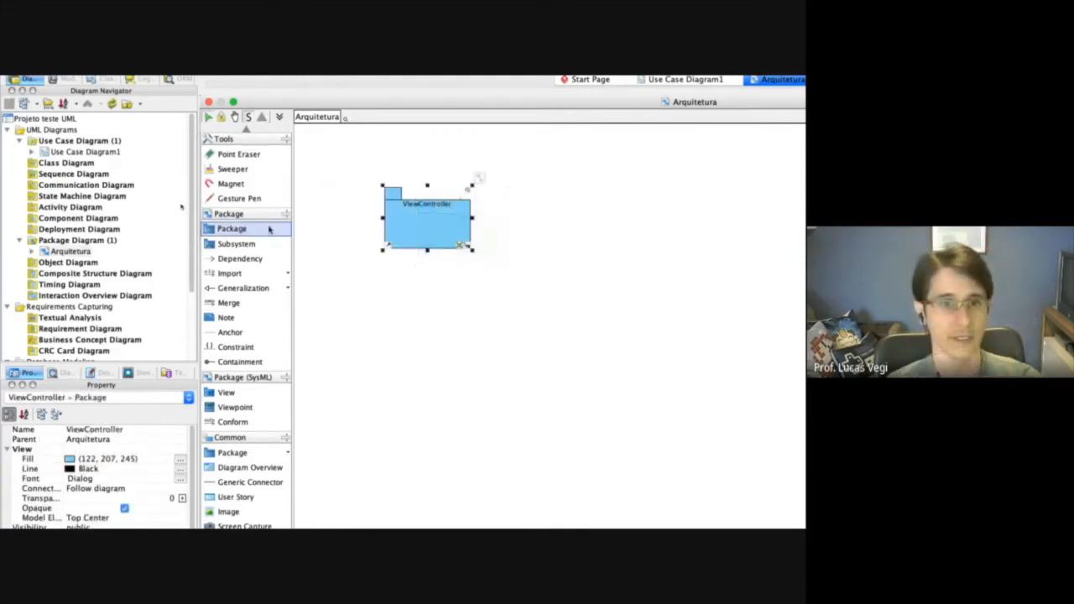
Add a second package named Model to the right of ViewController and align the two at the same height.
click(268, 229)
click(628, 215)
click(628, 214)
click(235, 225)
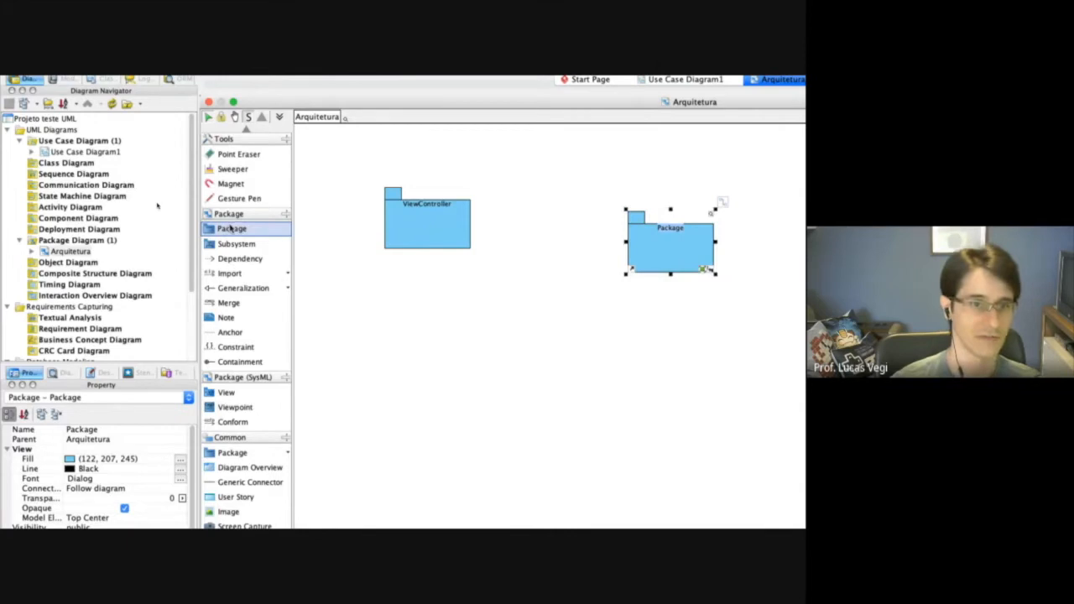
double_click(650, 248)
text(Model)
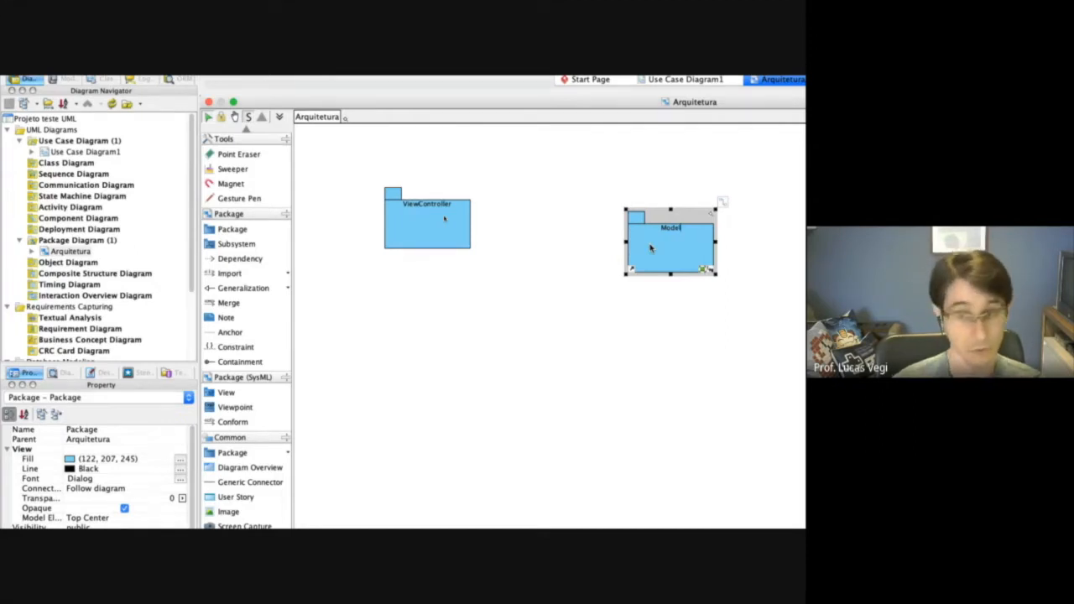
click(662, 298)
click(674, 261)
drag(674, 260, 655, 235)
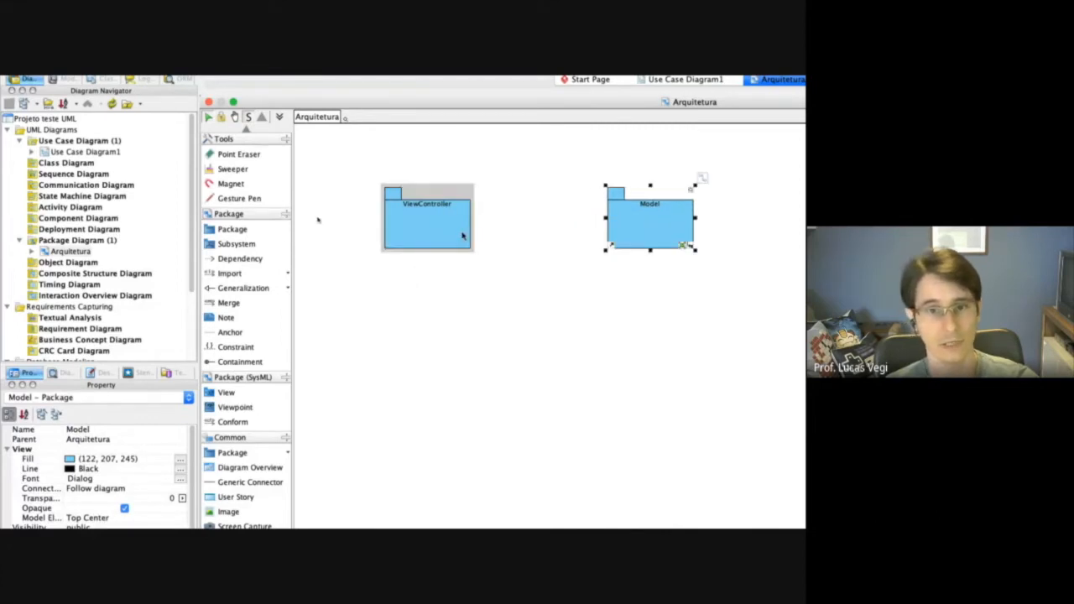
click(429, 218)
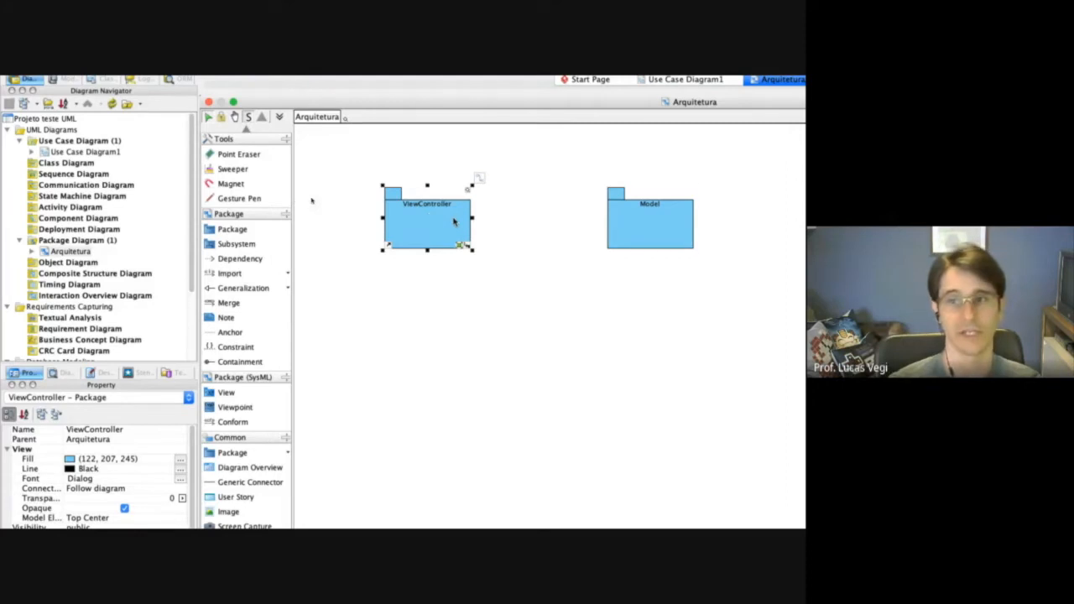
click(646, 228)
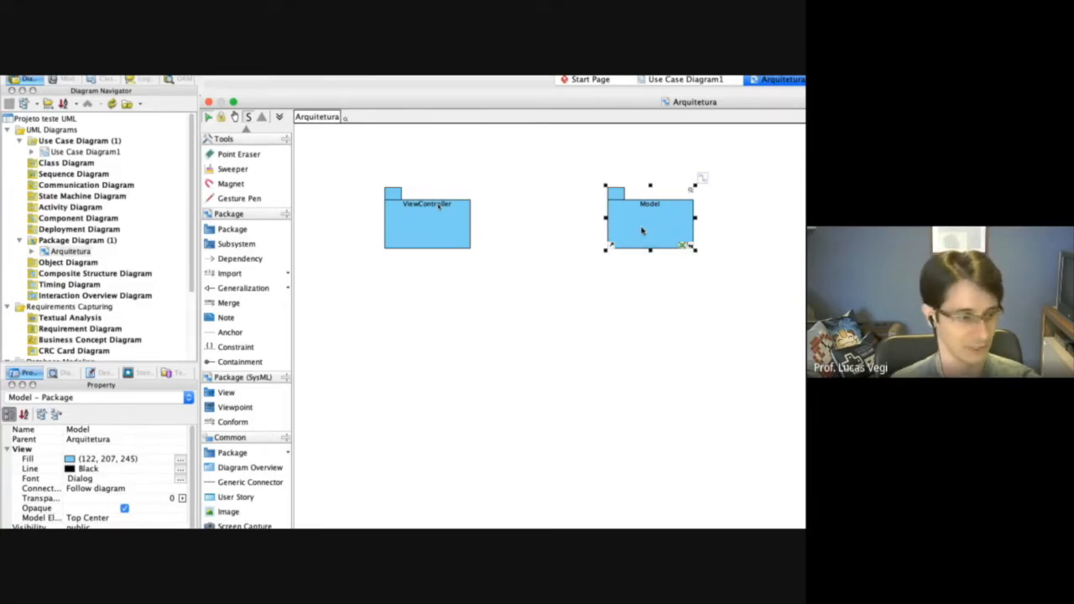
click(545, 252)
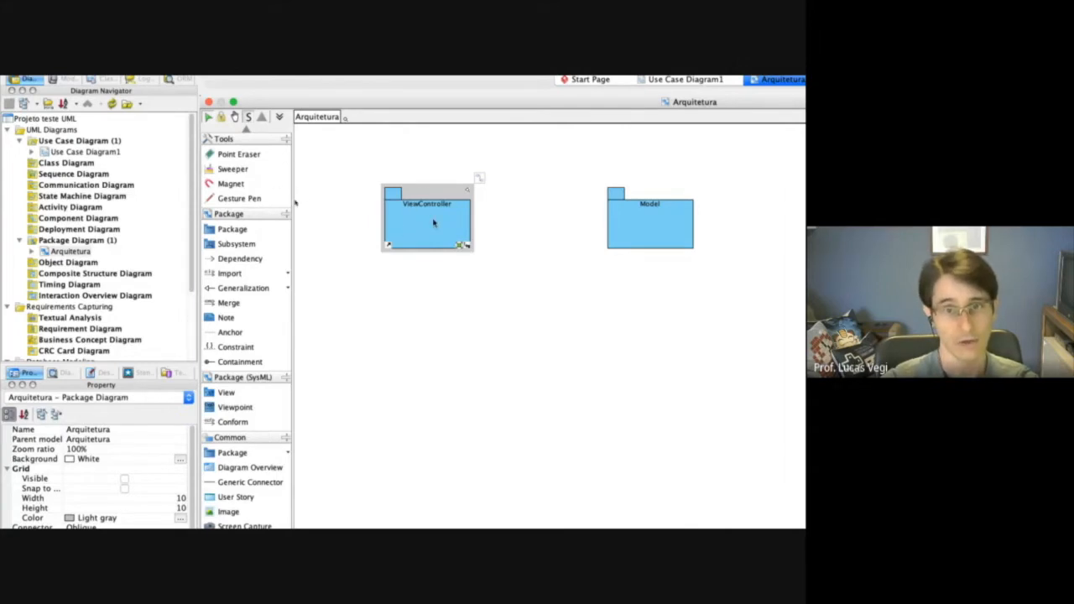
Draw a dependency from the ViewController package to the Model package.
click(434, 231)
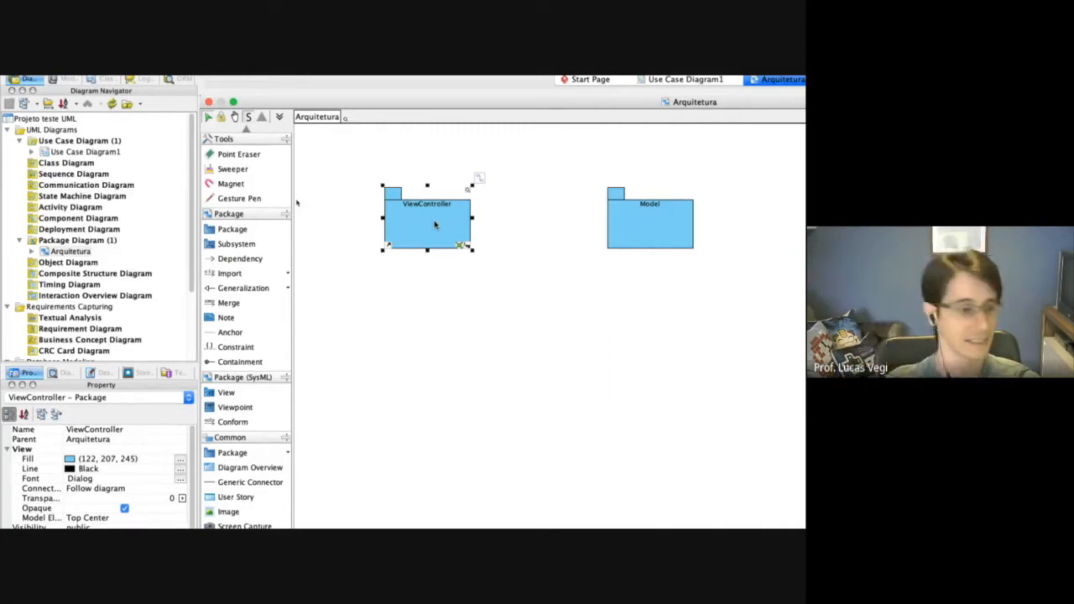
click(240, 259)
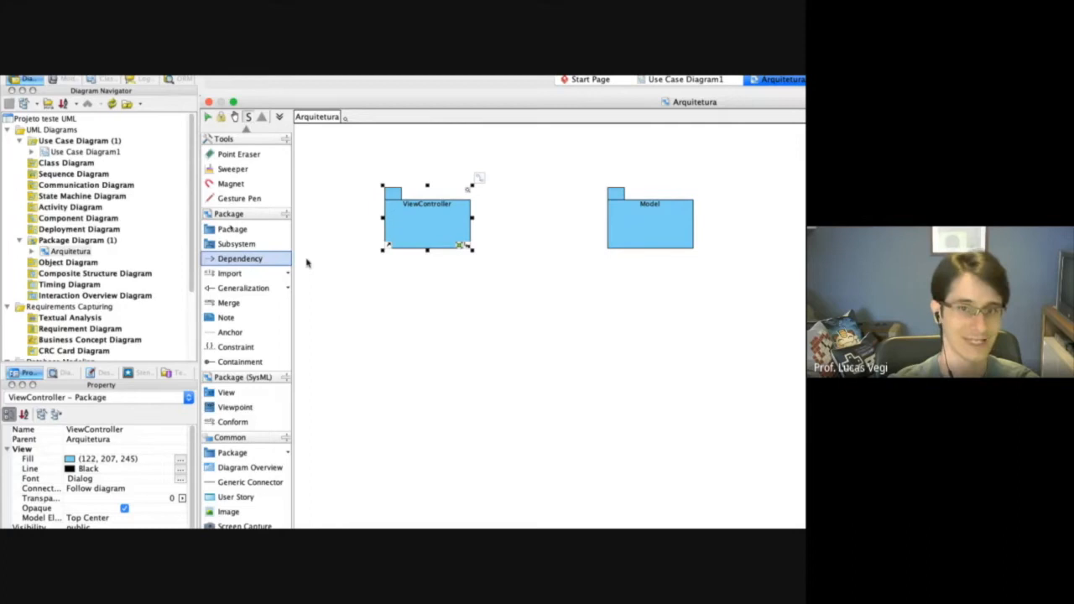
drag(466, 228, 617, 230)
click(574, 278)
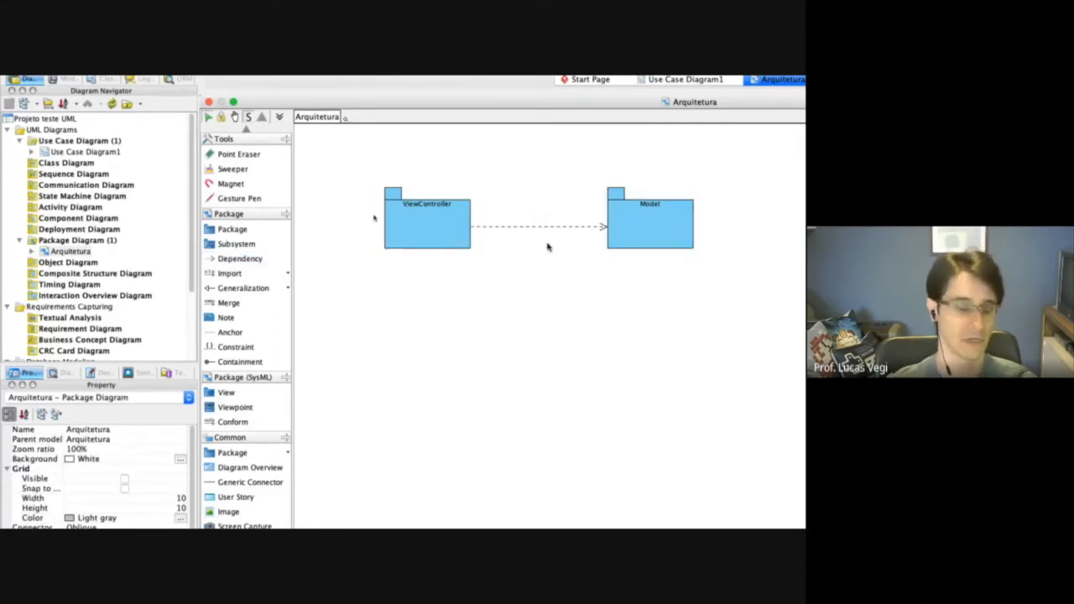
click(434, 225)
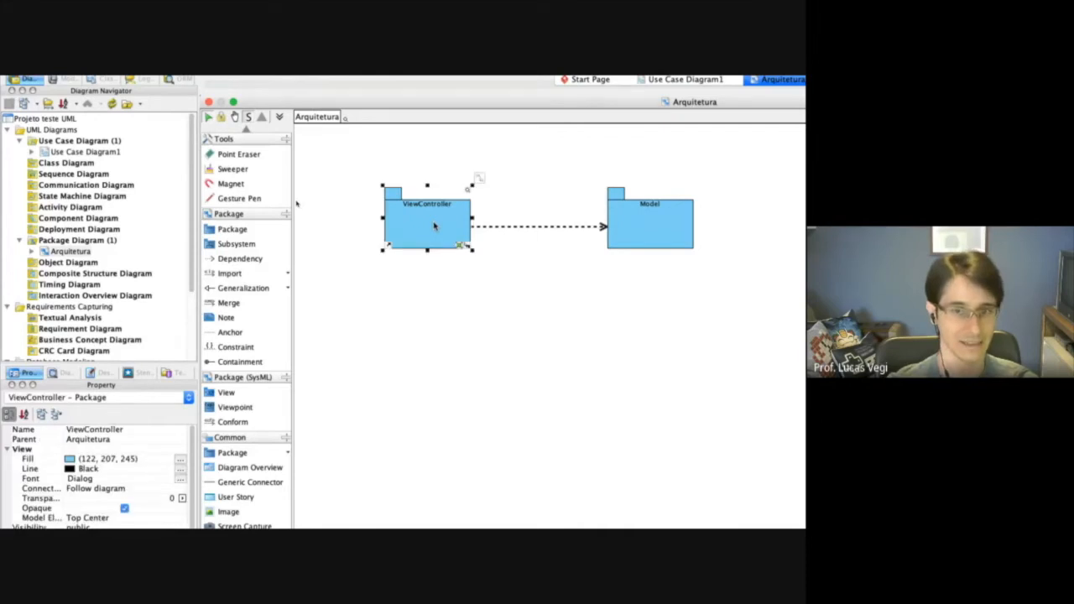
click(644, 219)
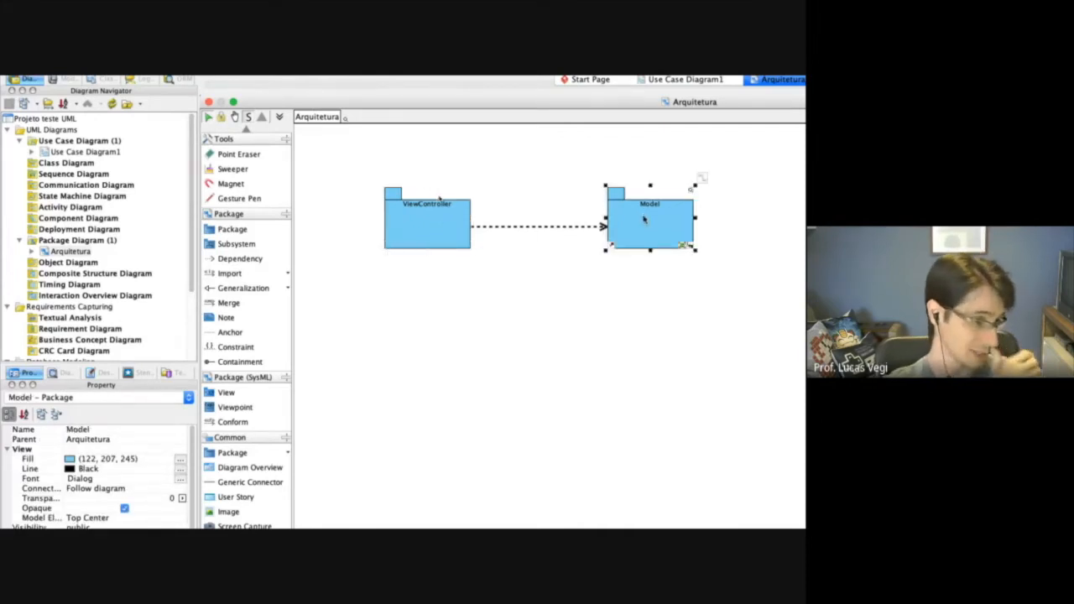
click(577, 275)
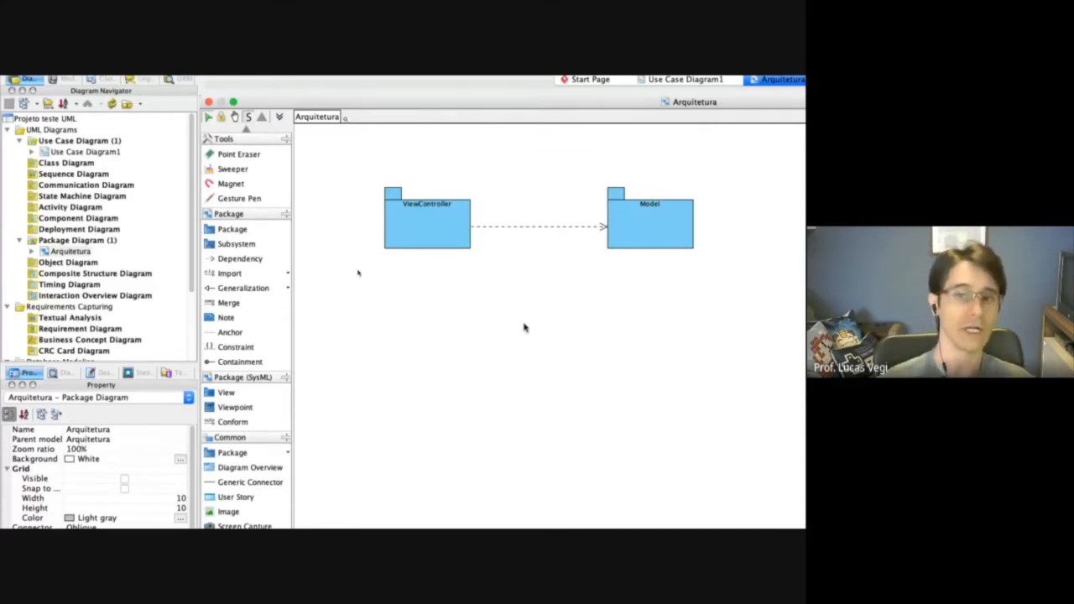
click(434, 238)
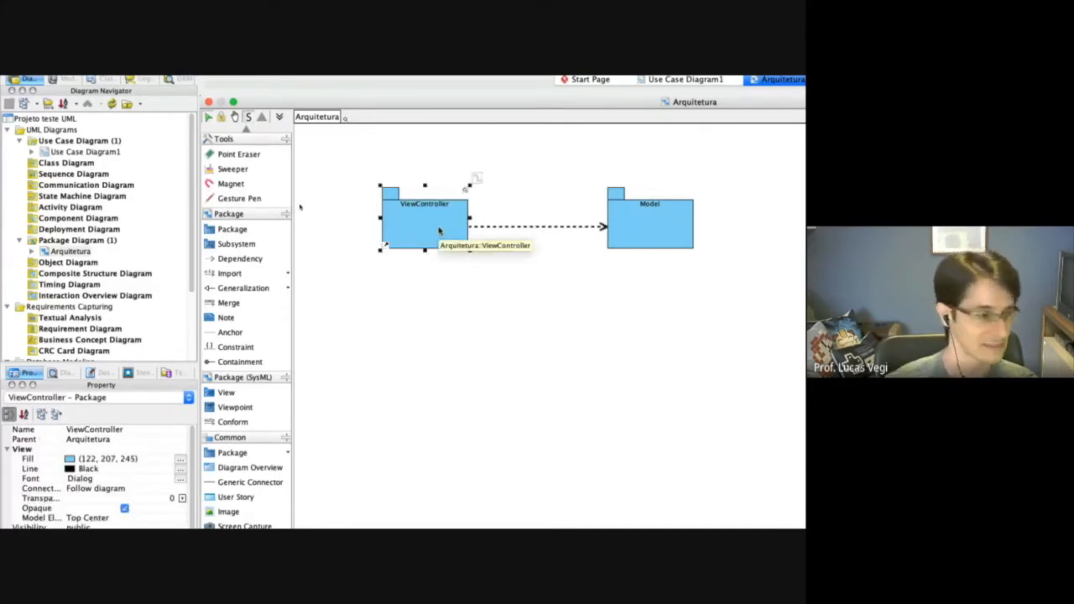
click(643, 228)
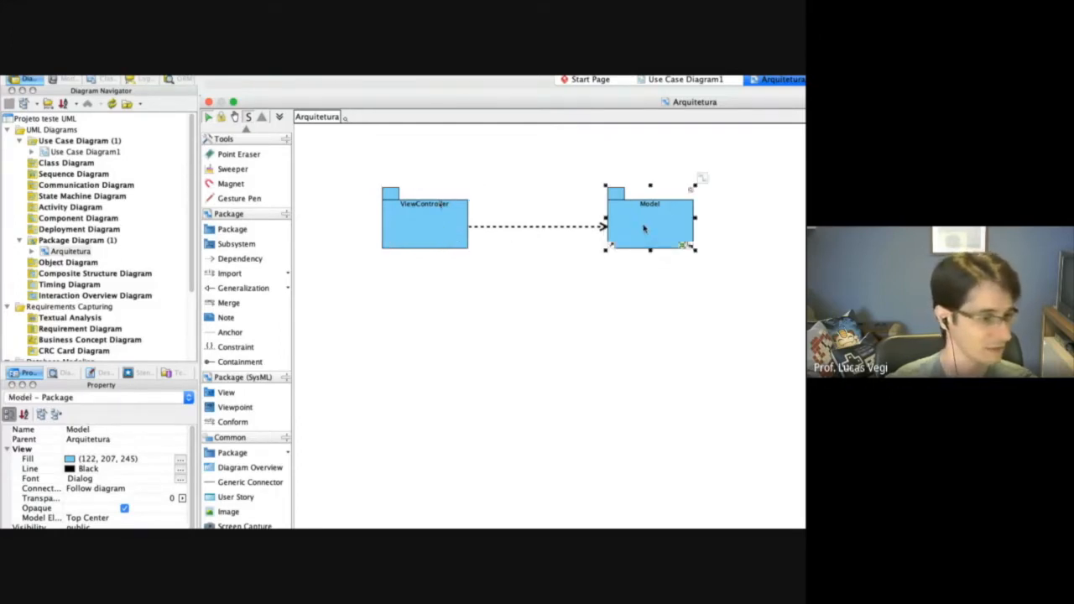
click(440, 235)
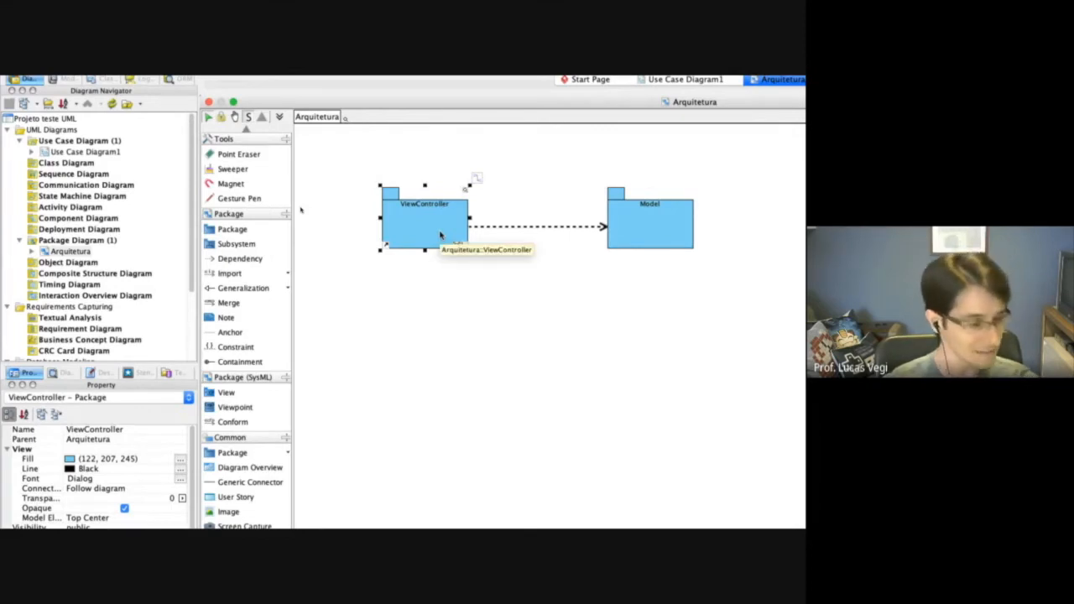
click(671, 227)
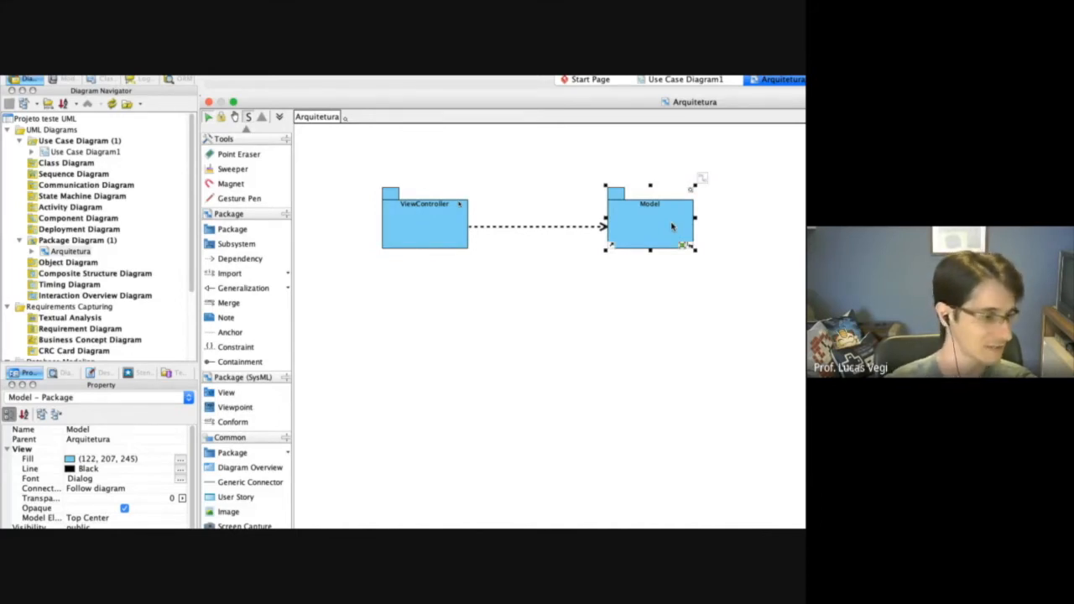
Create a class diagram as a sub diagram of the ViewController package, keeping the name ViewController Class Diagram and an empty description.
click(421, 231)
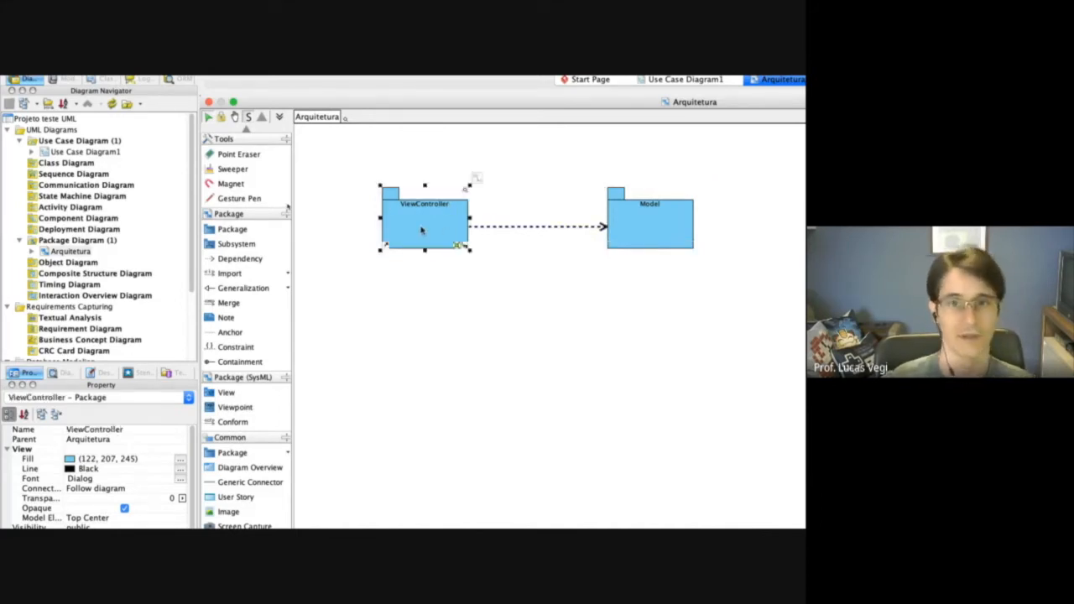
right_click(422, 230)
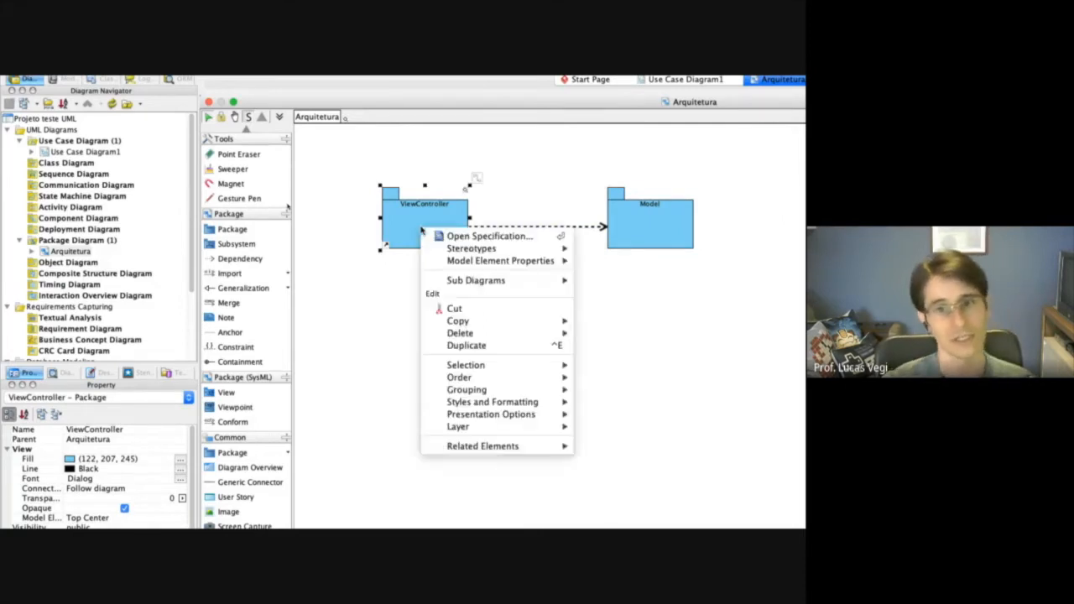
mouse_move(512, 285)
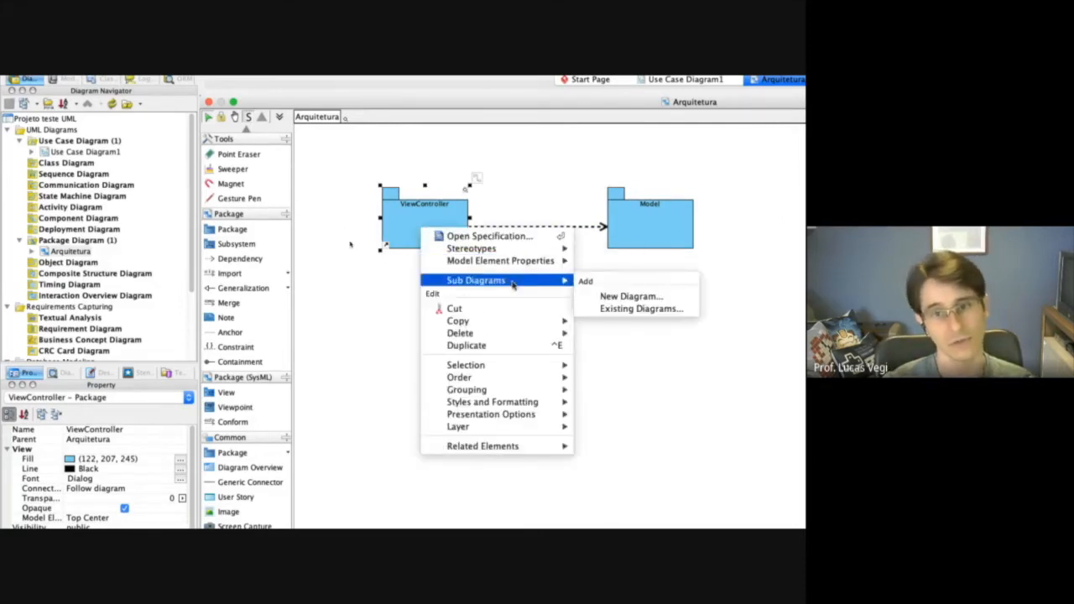
click(635, 297)
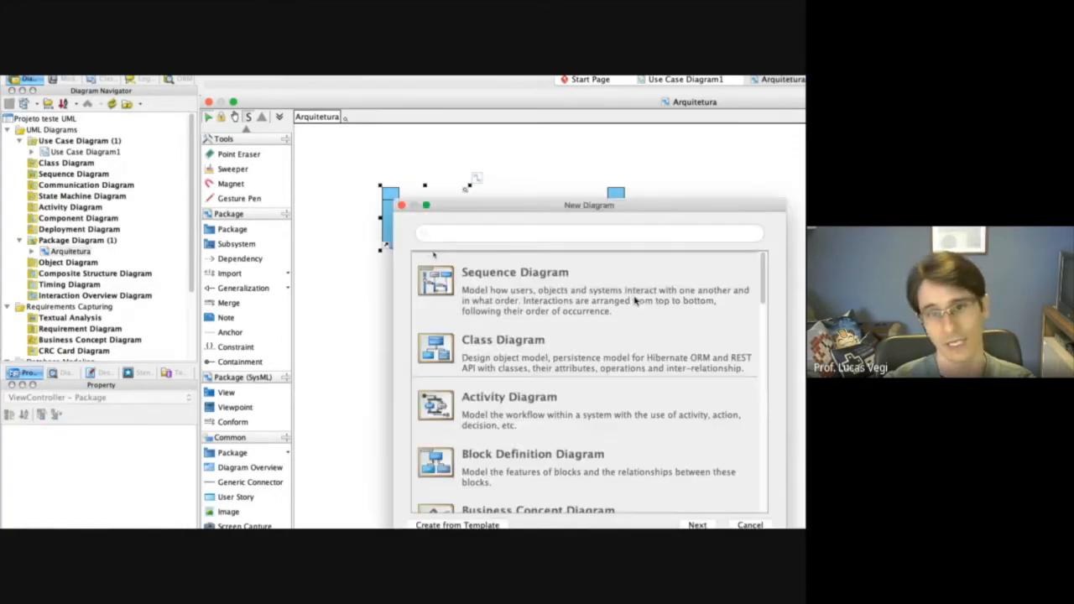
click(497, 356)
drag(646, 207, 638, 137)
click(688, 458)
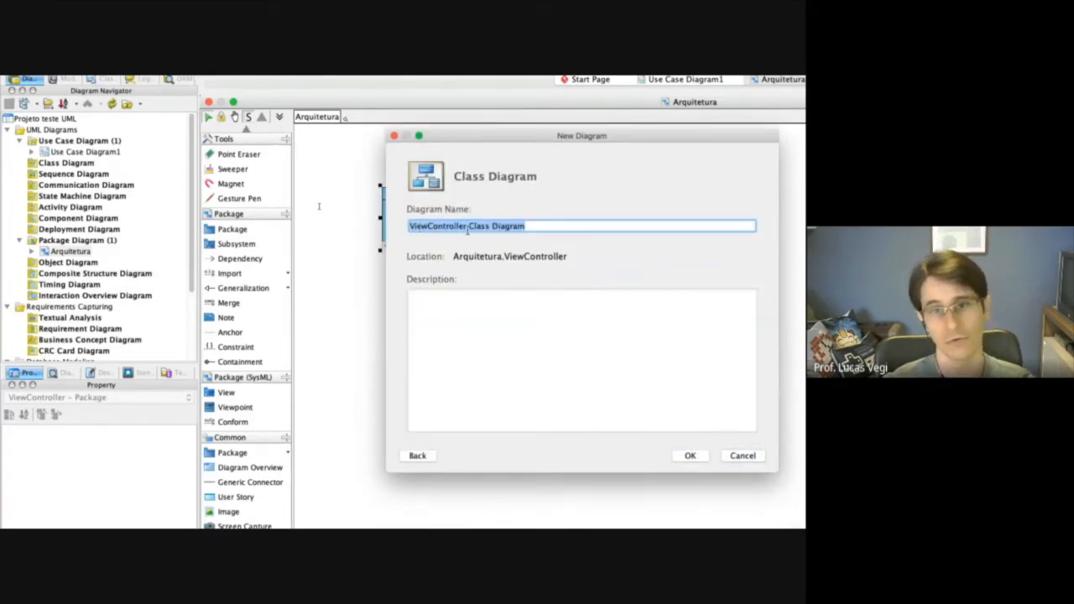
click(475, 331)
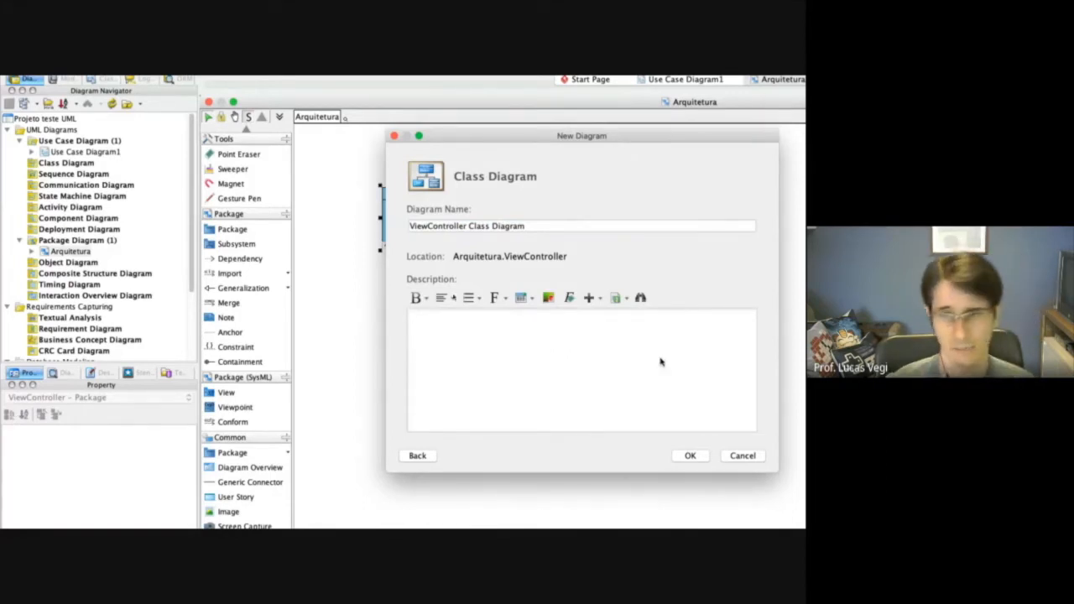
click(692, 456)
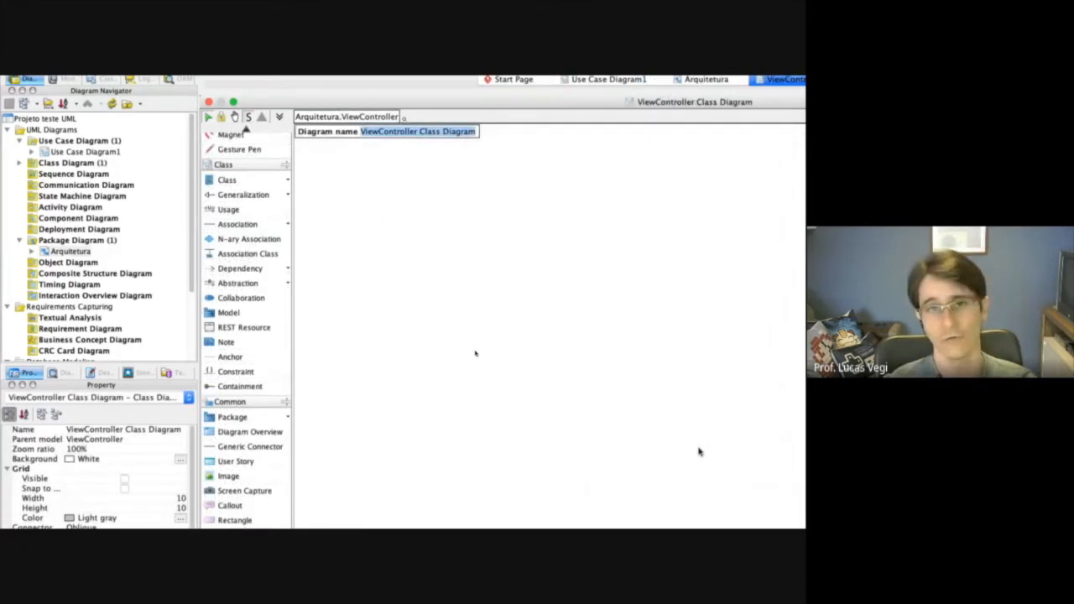
click(682, 420)
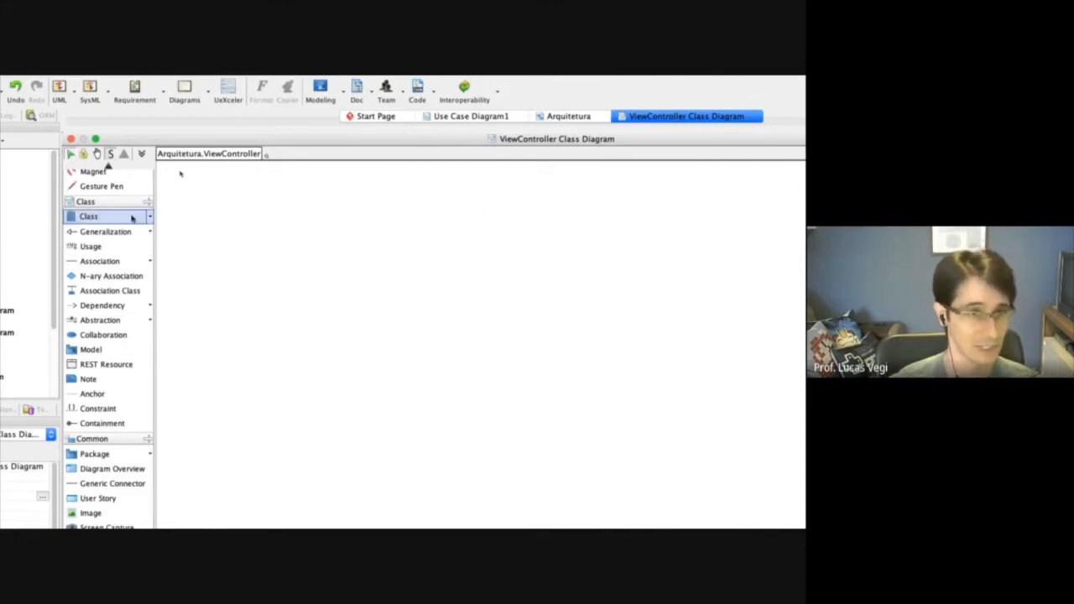
Add a class named TelaDeCheckin to the ViewController class diagram and place it near the diagram's upper-left corner.
click(92, 218)
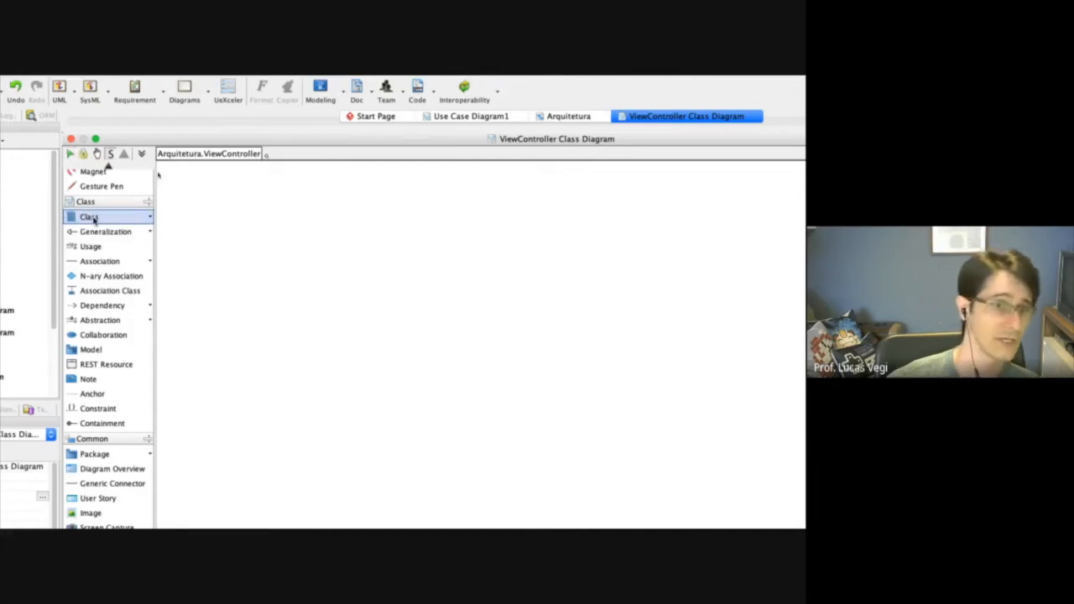
click(151, 218)
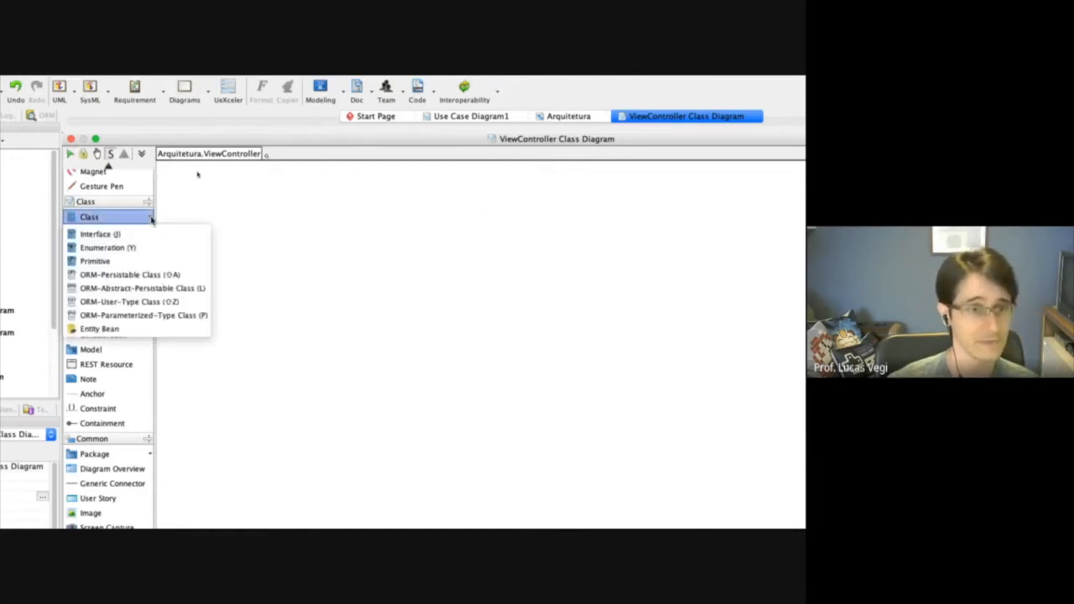
click(100, 218)
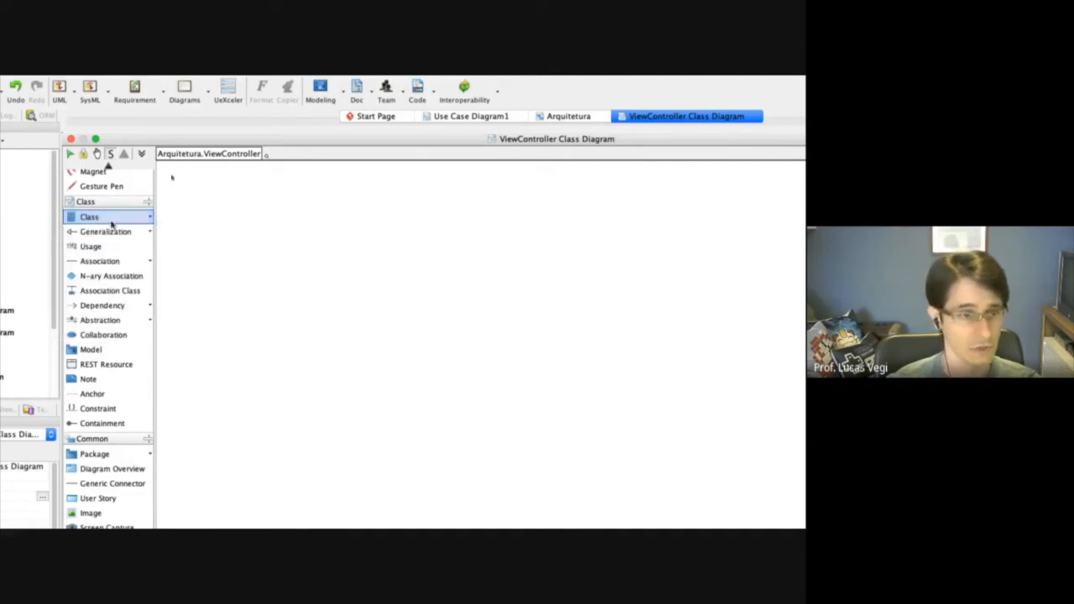
click(268, 231)
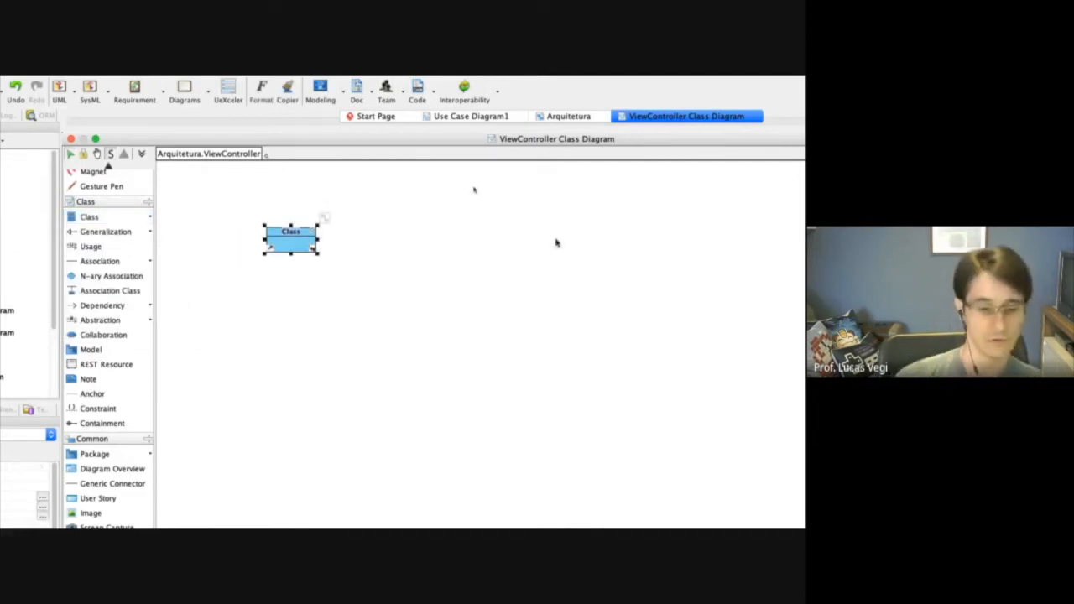
text(Tela)
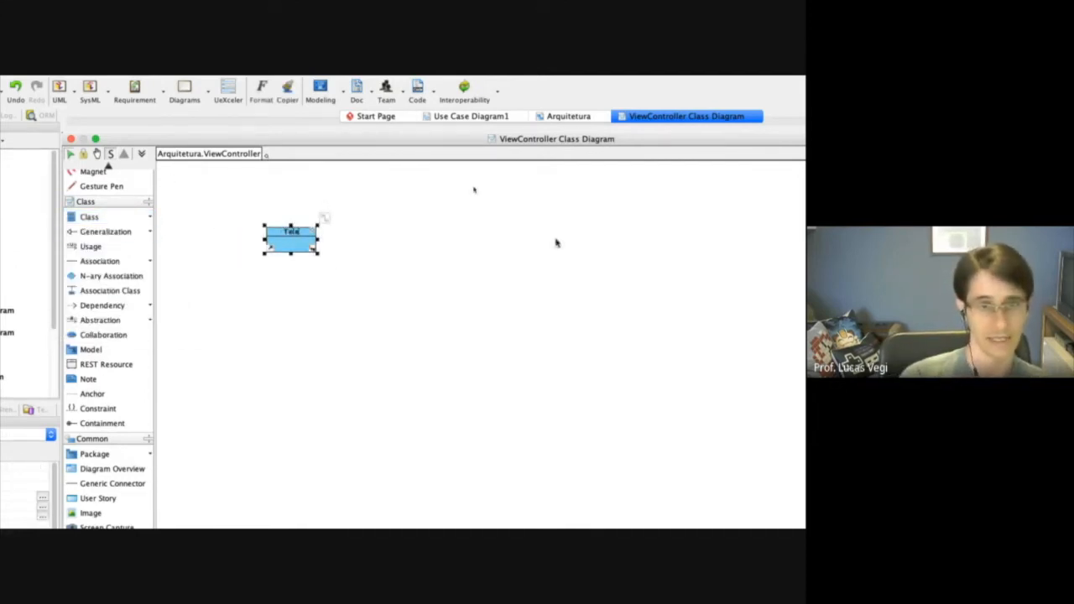
text(DeCheckin)
click(335, 267)
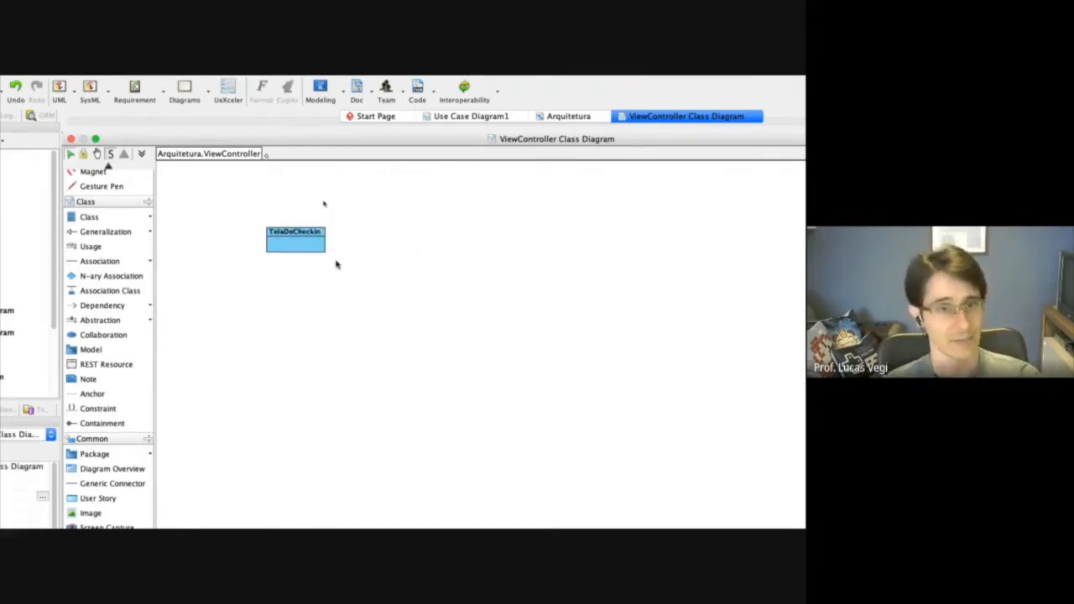
drag(298, 244, 271, 234)
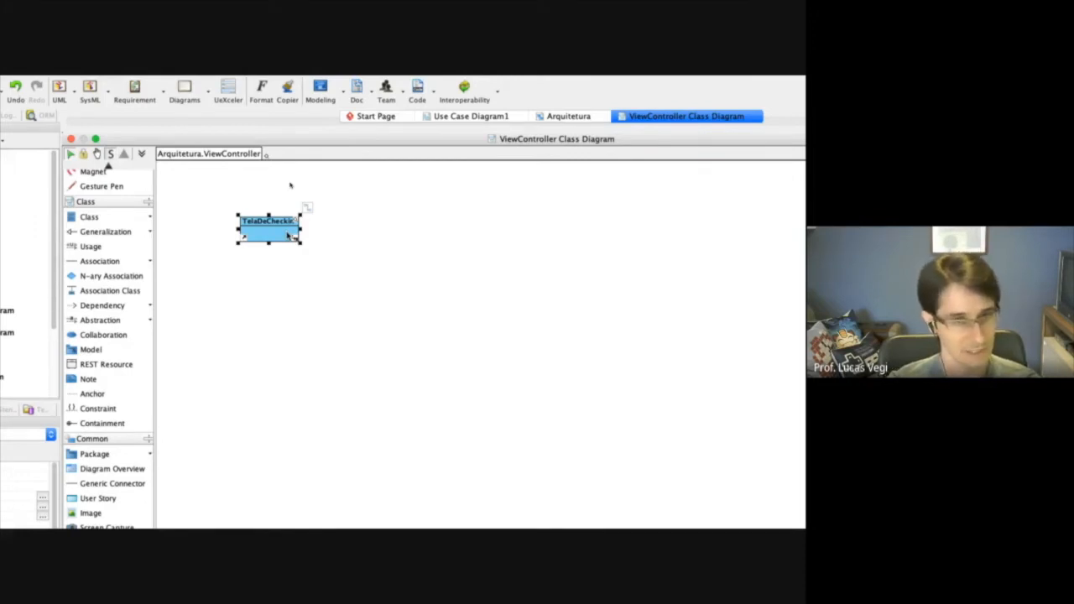
click(306, 288)
Add the classes TelaConsultaOcupacao, TelaDeCheckout and TelaCadastroCliente, and arrange all four classes in an aligned two-by-two grid.
click(103, 217)
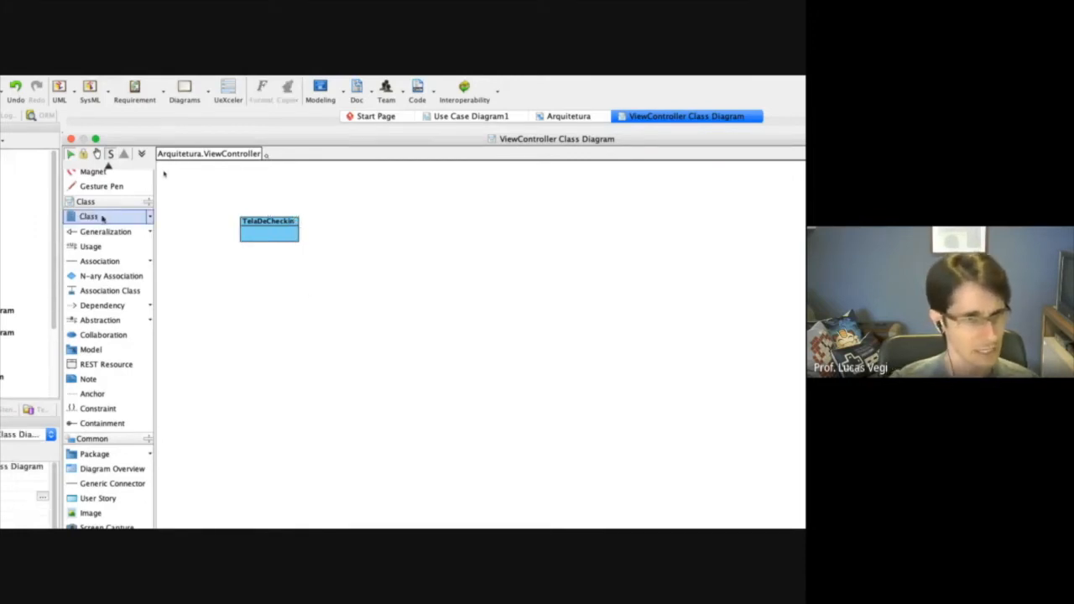
click(485, 232)
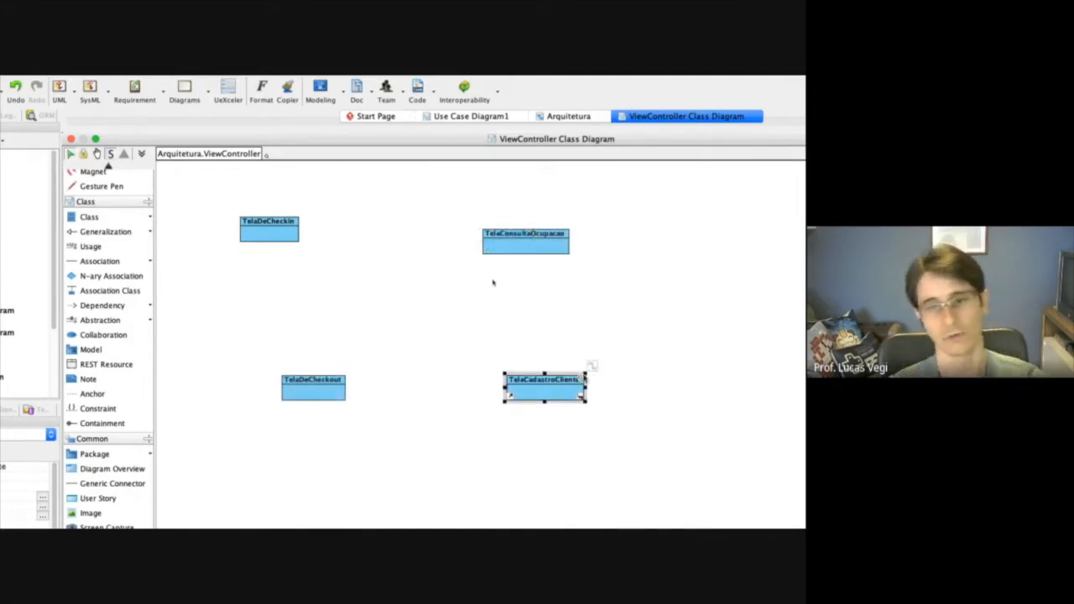
click(330, 387)
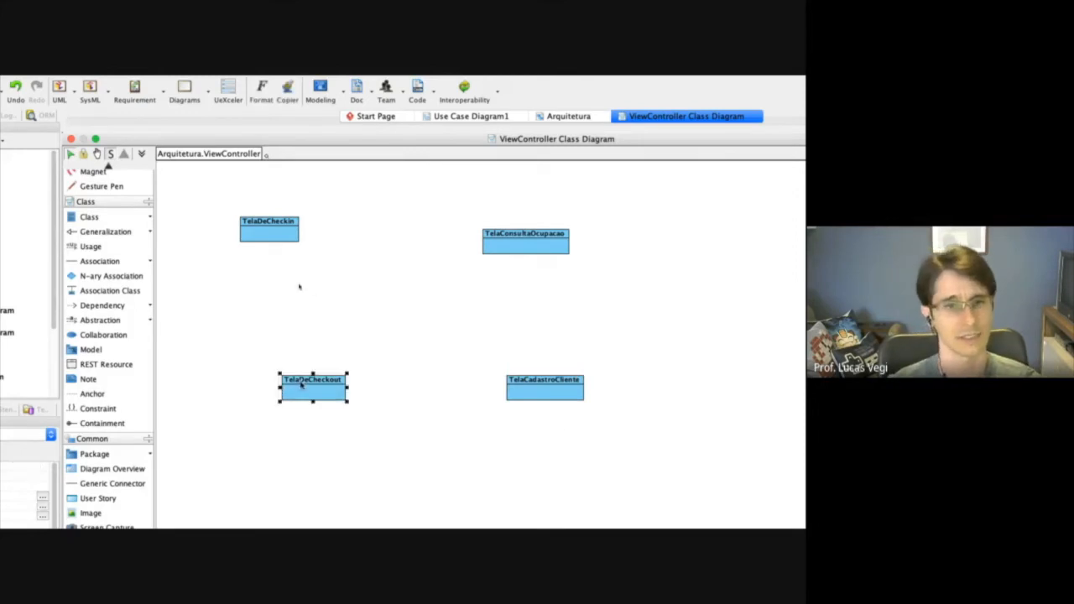
drag(299, 386, 257, 339)
drag(544, 382, 519, 337)
drag(524, 235, 527, 222)
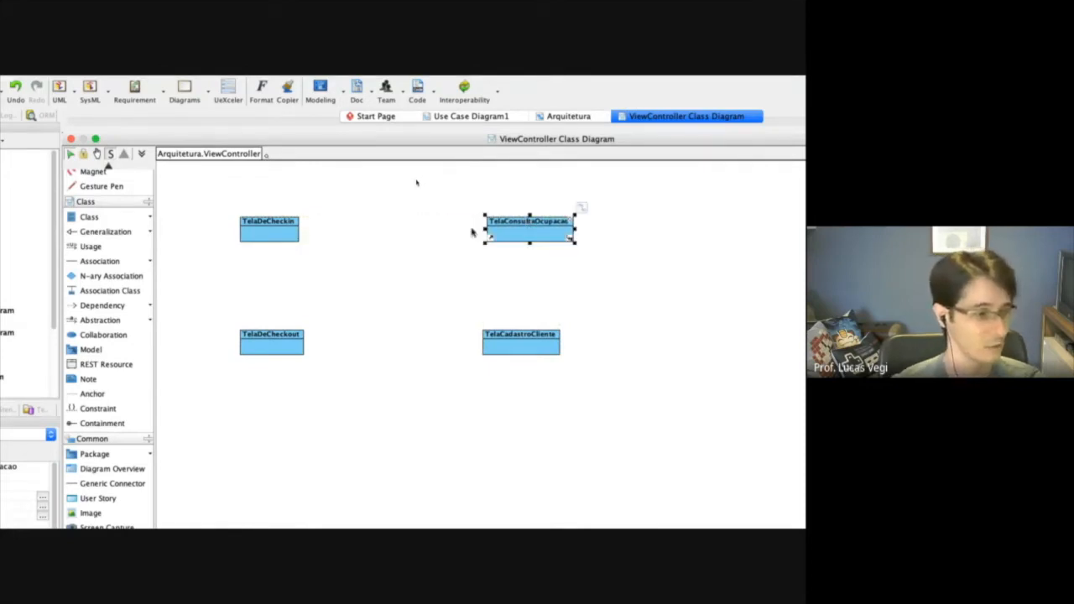
click(379, 366)
Apply the boundary stereotype to the TelaDeCheckin class and shrink its symbol so the name sits directly beneath it.
click(273, 225)
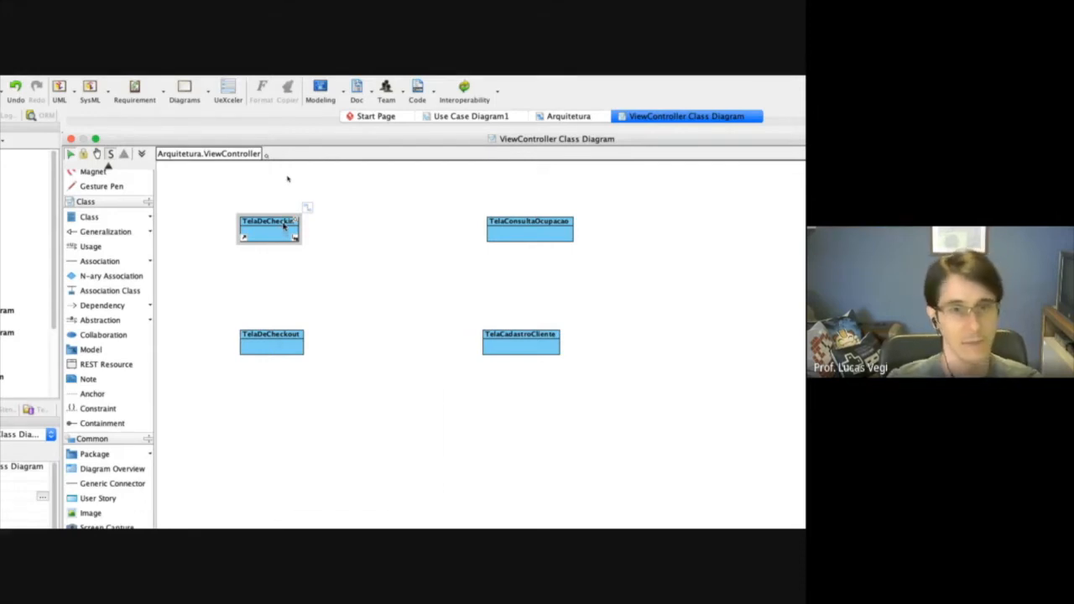
right_click(282, 225)
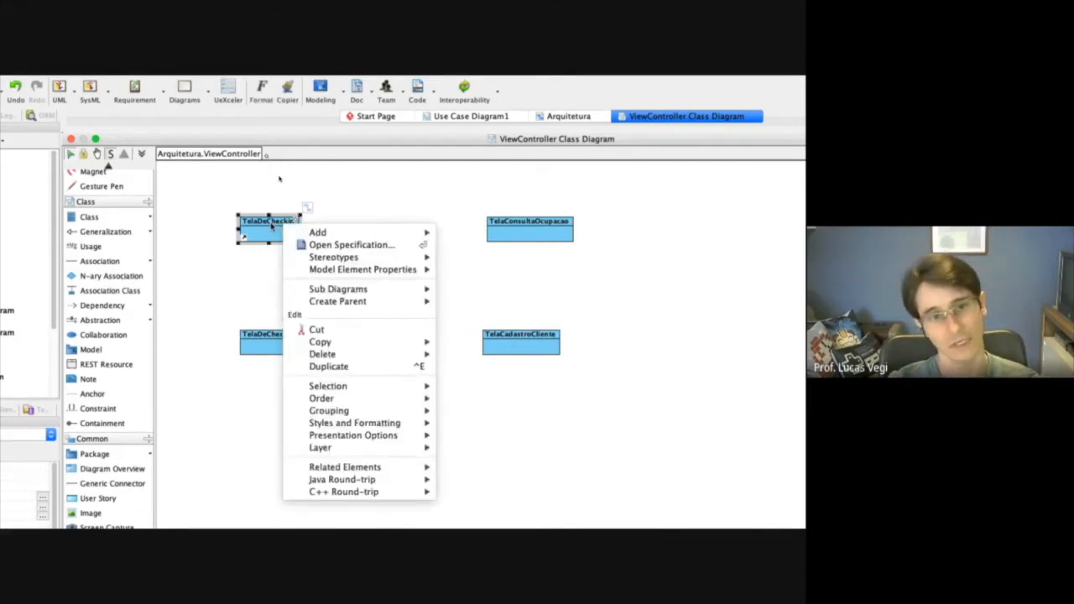
mouse_move(346, 260)
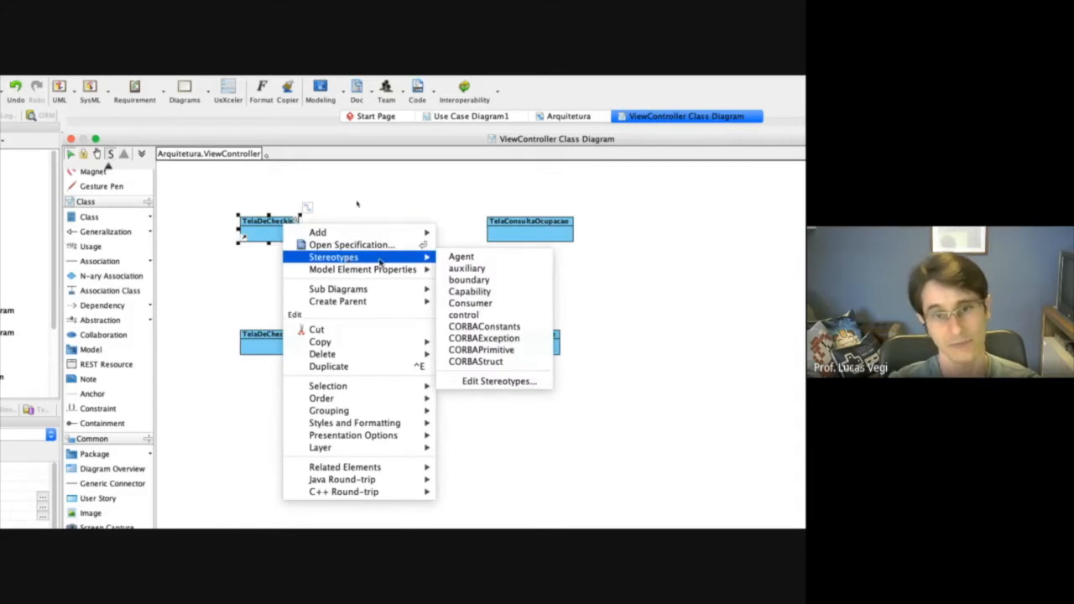
click(484, 286)
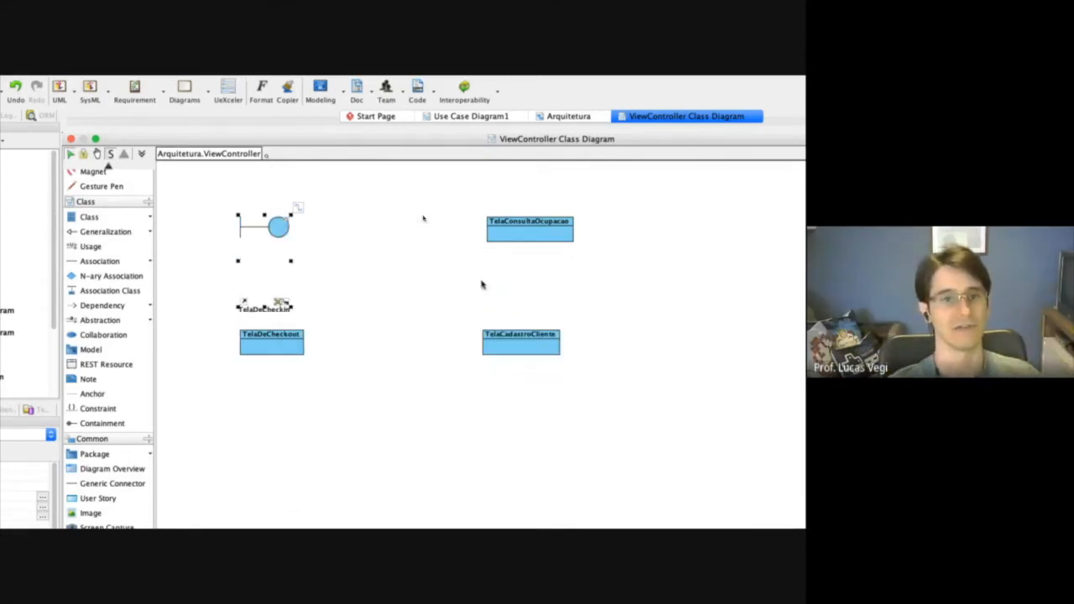
drag(294, 311, 304, 252)
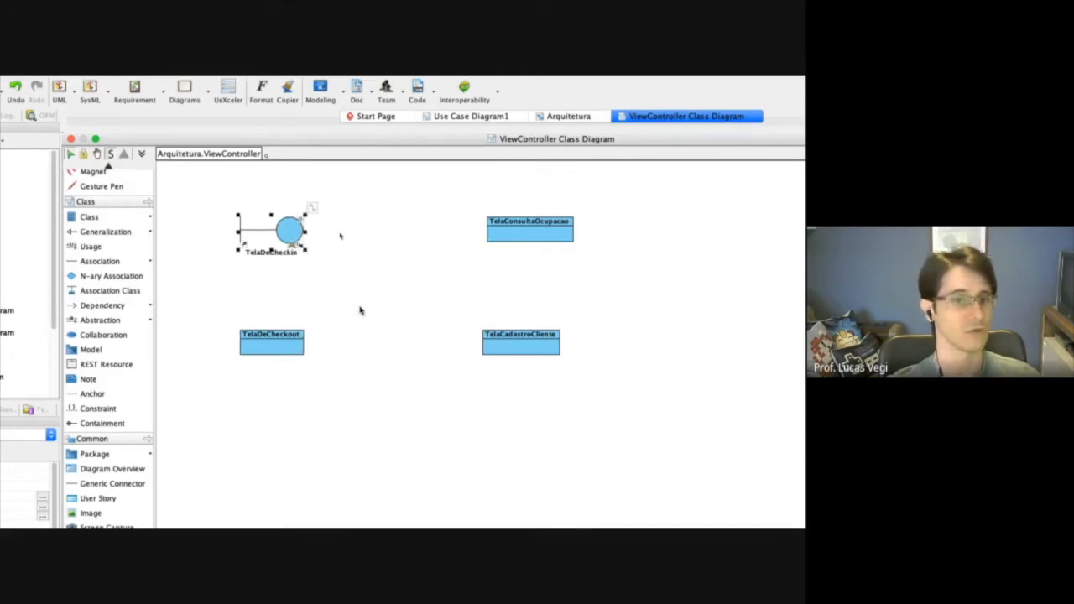
click(400, 347)
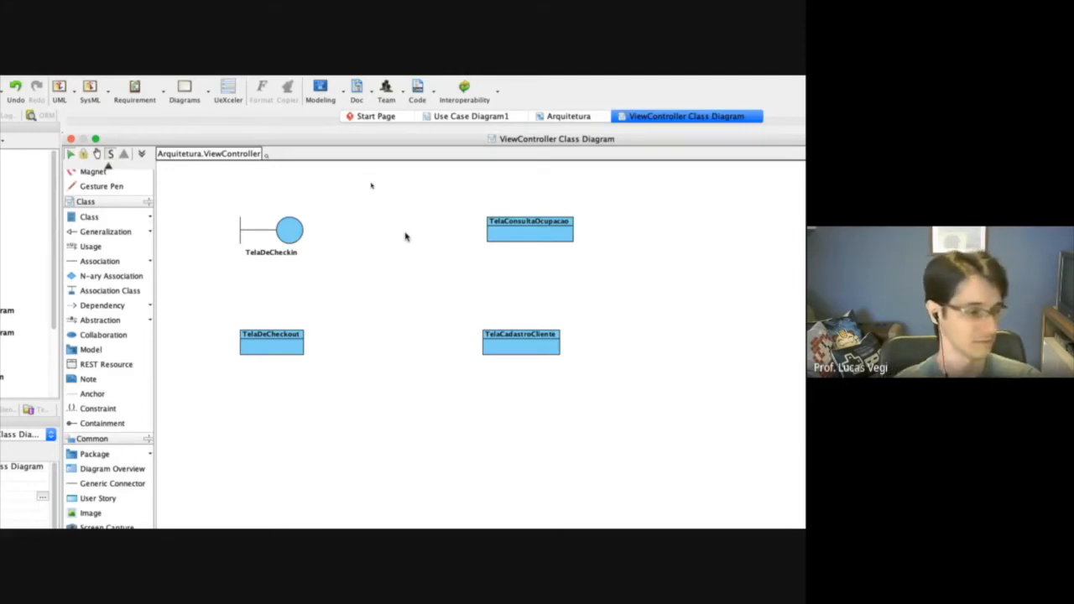
Apply the control stereotype to the TelaConsultaOcupacao class and reduce its symbol to a compact size.
click(527, 232)
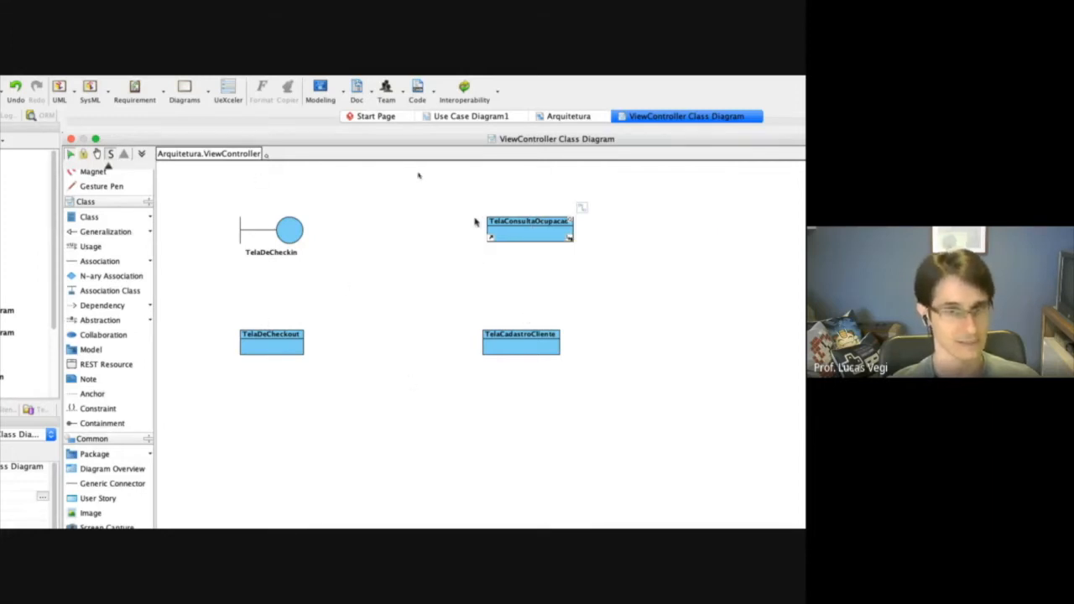
right_click(525, 230)
mouse_move(601, 265)
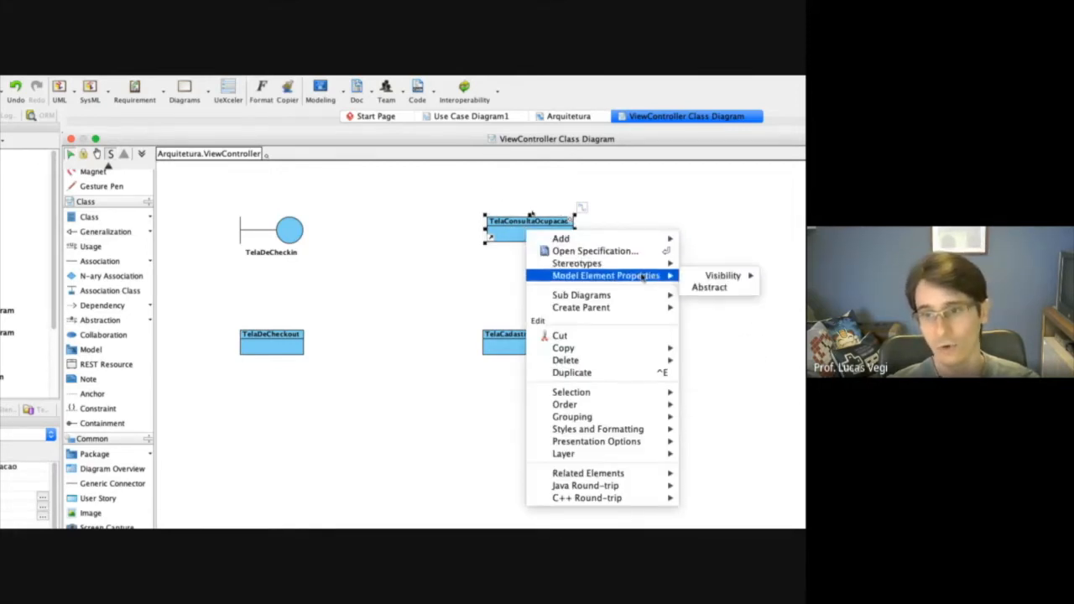
click(706, 328)
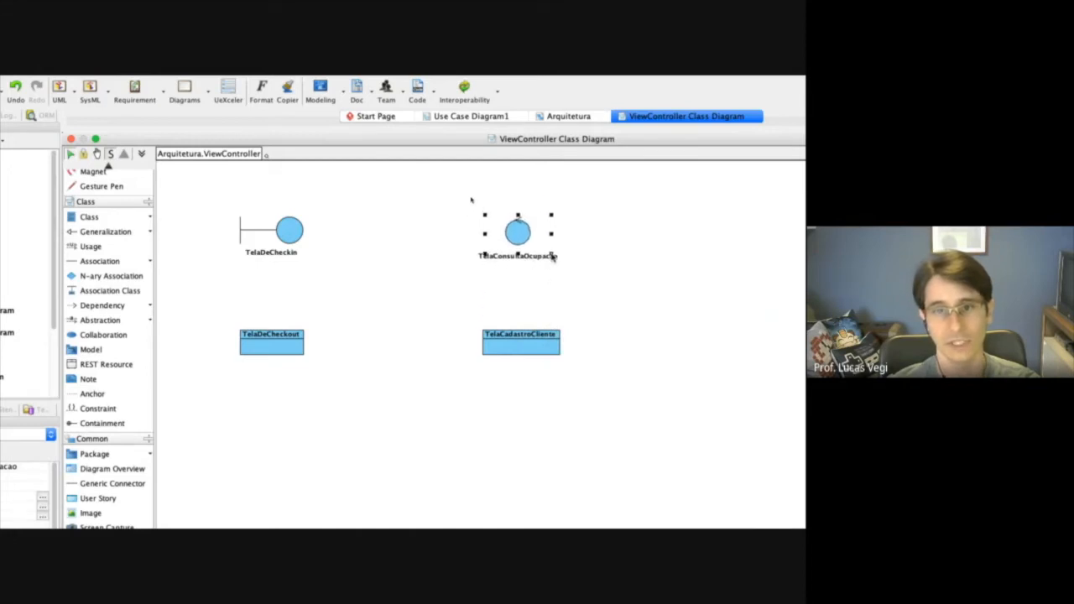
click(609, 307)
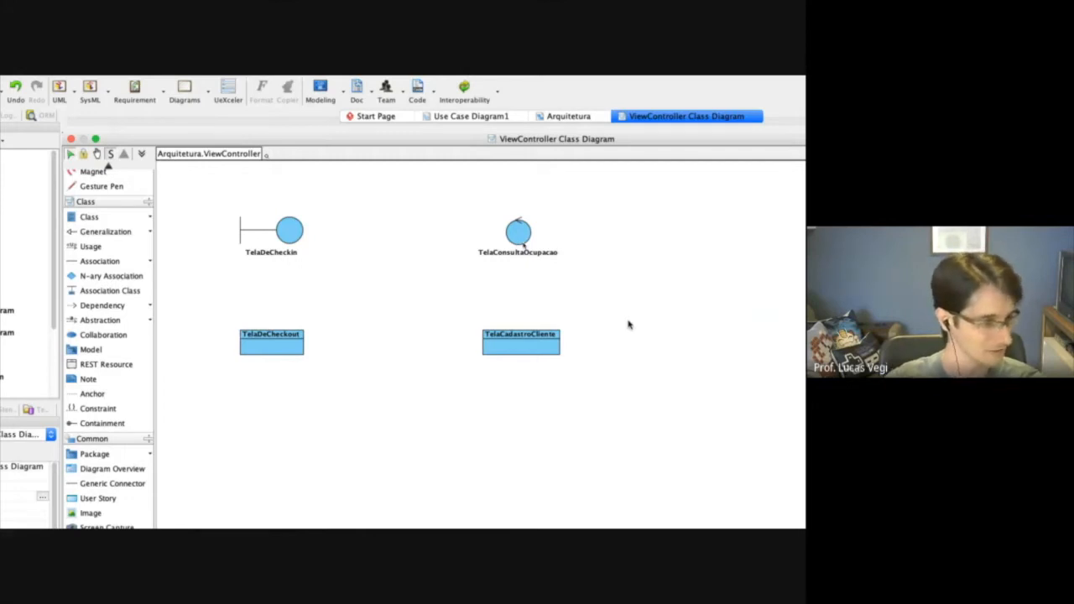
Assign the entity stereotype to the TelaDeCheckout class through its specification and shrink the resulting tall symbol.
right_click(291, 345)
mouse_move(366, 376)
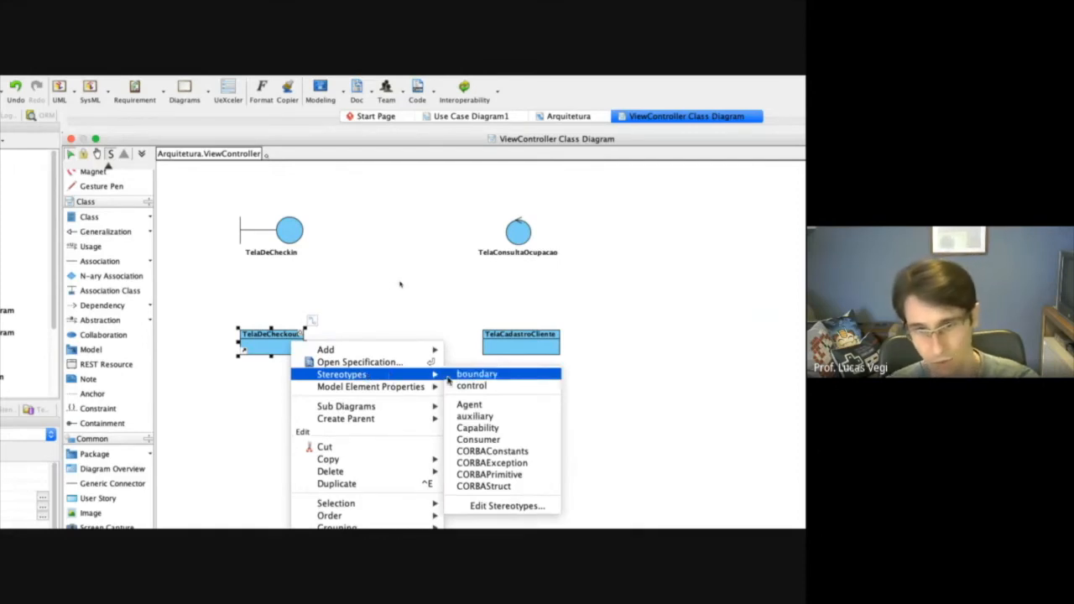
click(507, 505)
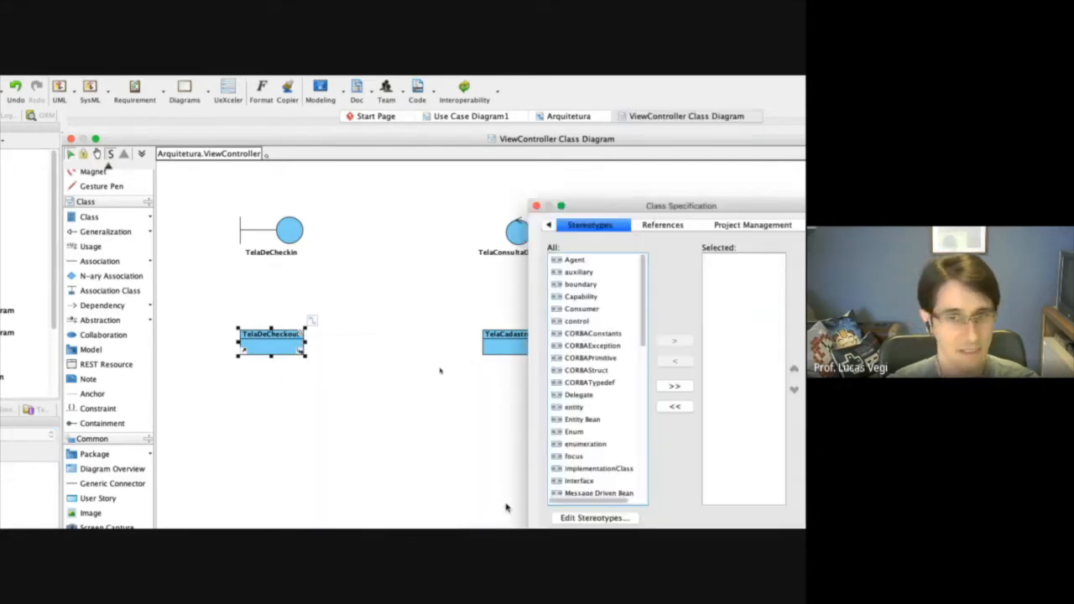
click(520, 348)
click(622, 281)
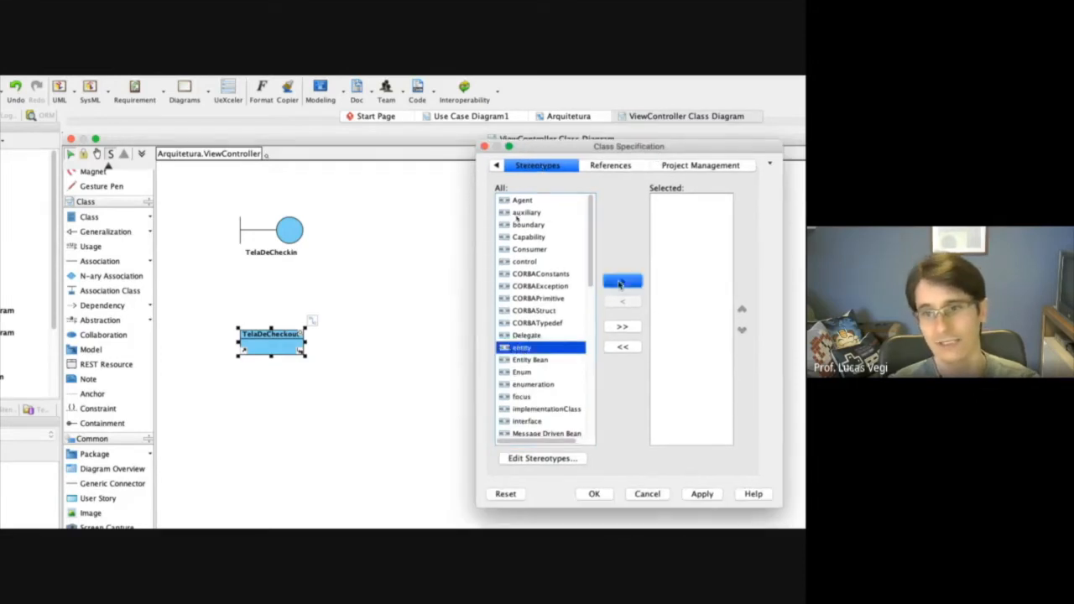
click(704, 495)
click(594, 495)
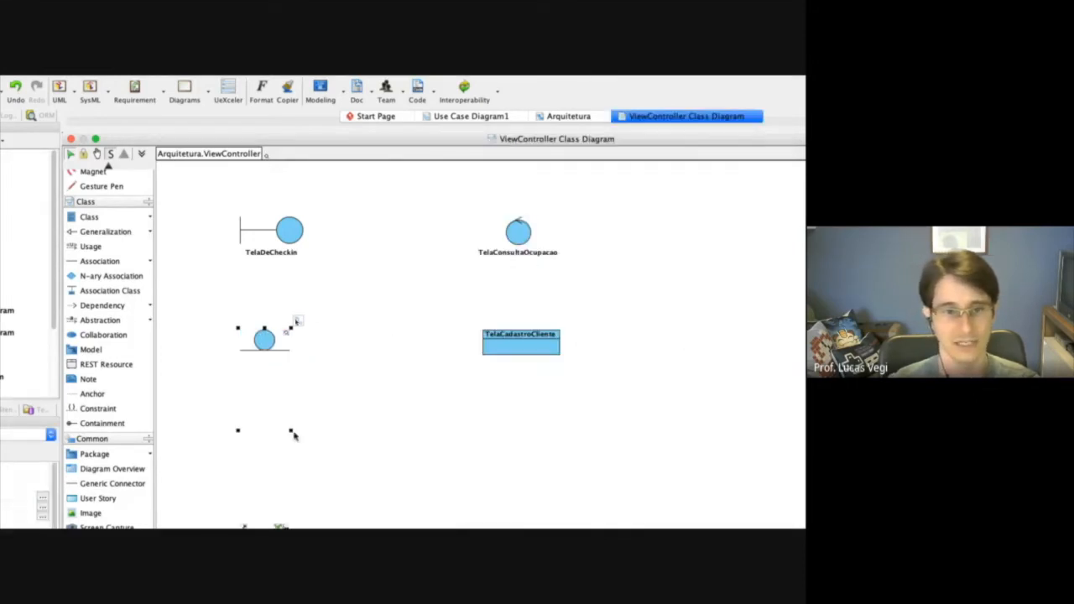
scroll(296, 494, down, 1)
drag(292, 508, 299, 351)
click(356, 393)
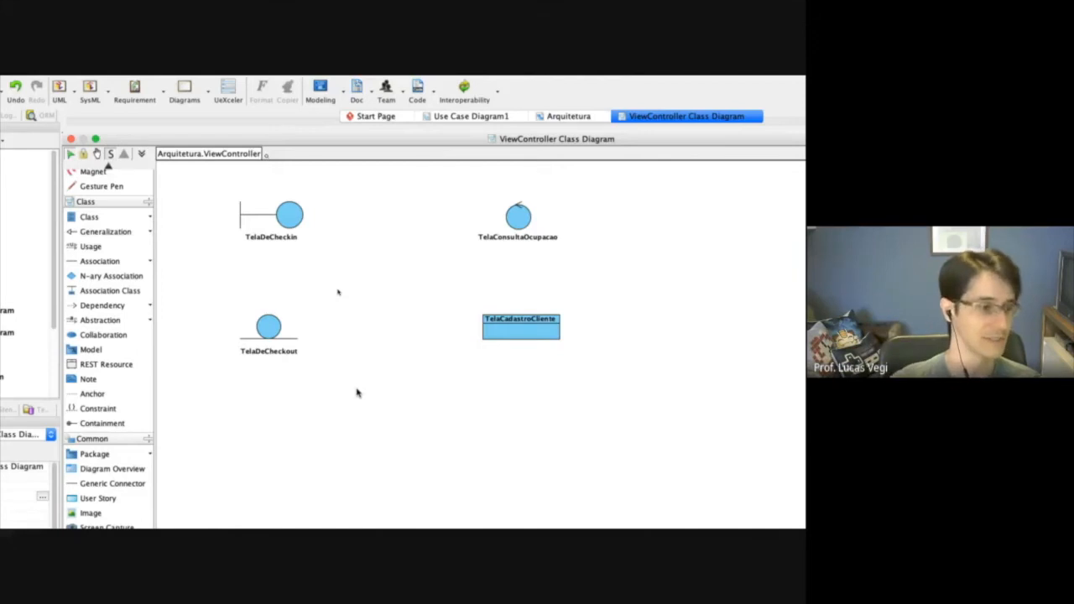
Add the boundary stereotype to the TelaDeCheckout class.
click(269, 327)
right_click(267, 326)
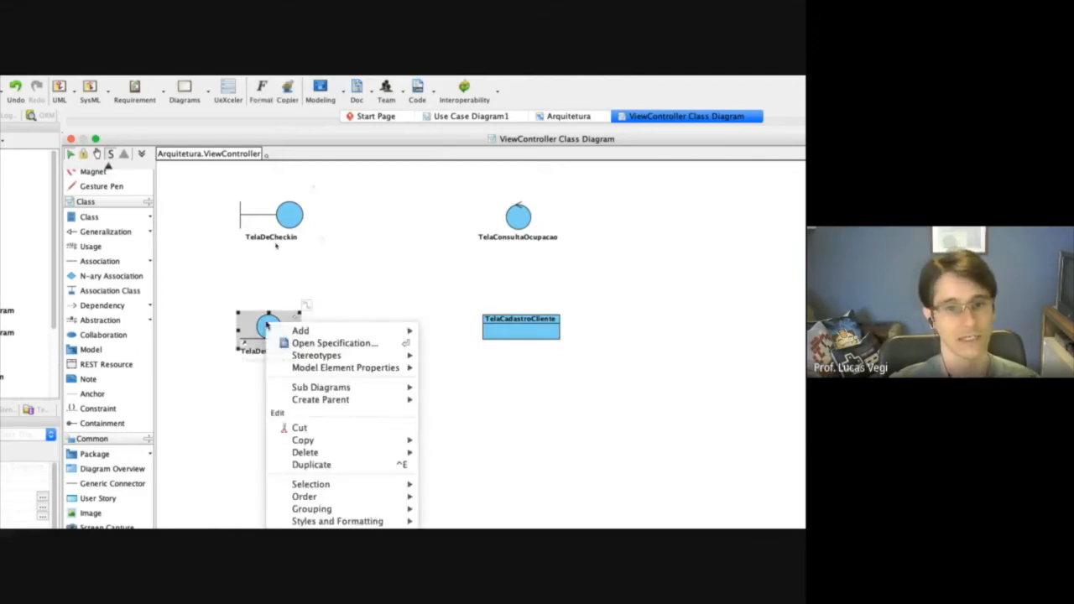
mouse_move(318, 356)
click(451, 376)
click(294, 173)
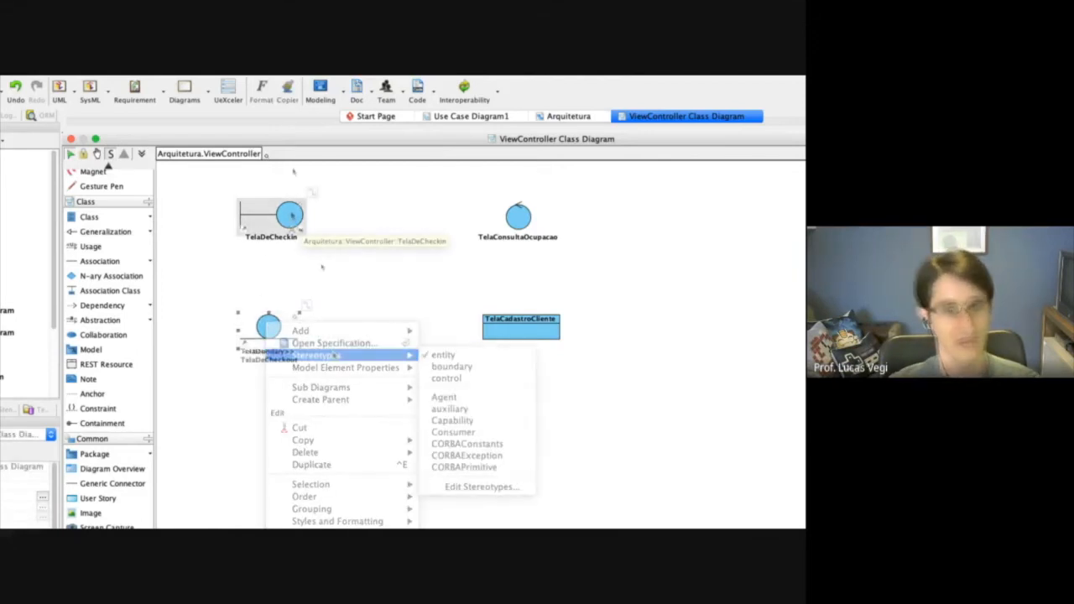
Add the control stereotype to the TelaDeCheckin class alongside its boundary stereotype.
right_click(293, 217)
click(257, 262)
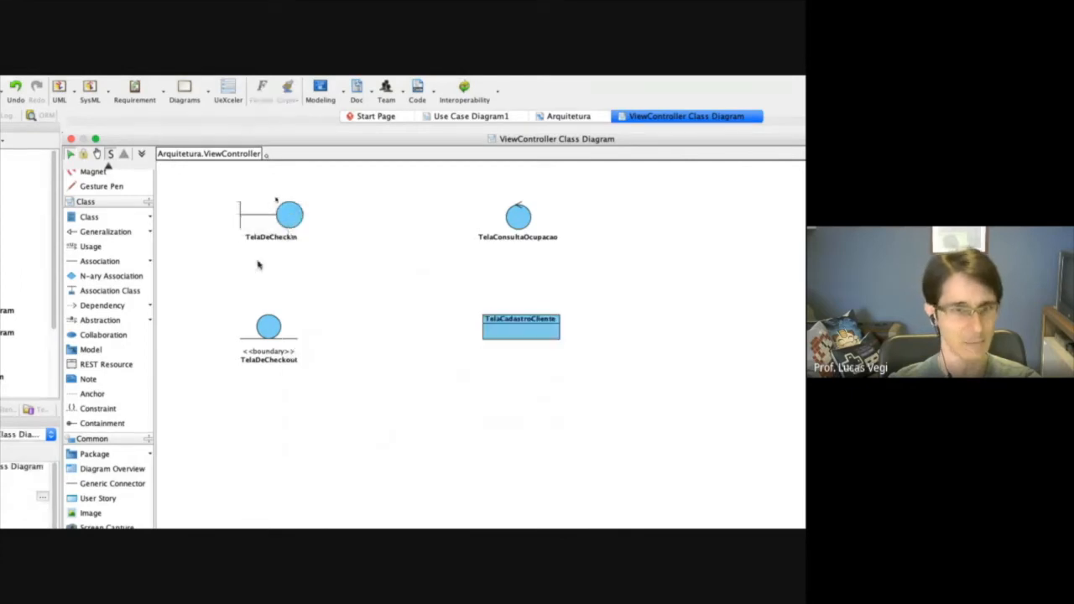
right_click(289, 218)
mouse_move(425, 255)
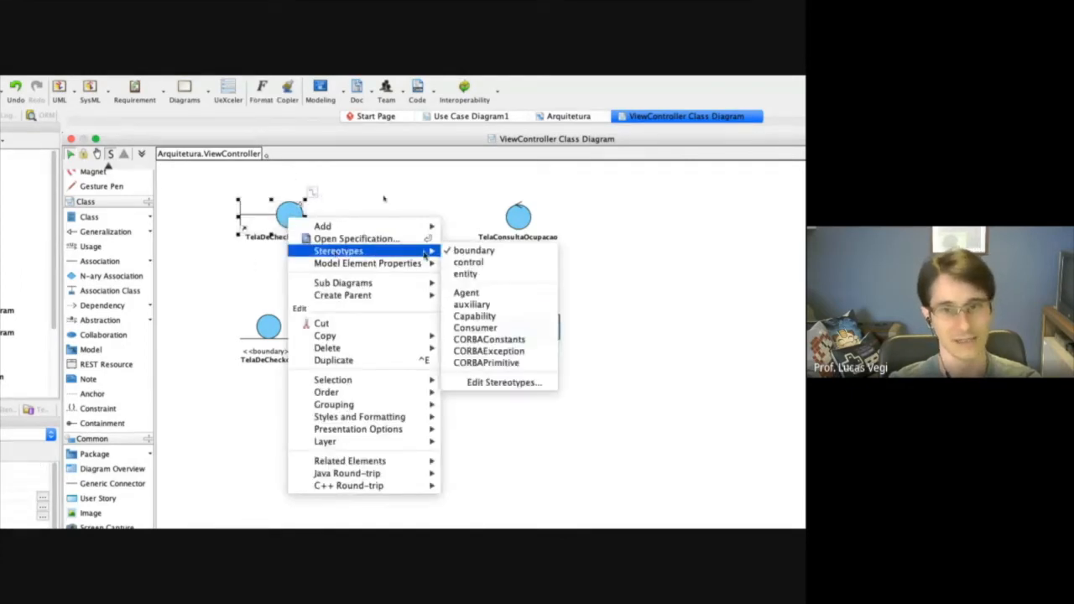
click(468, 262)
Apply the boundary stereotype to TelaConsultaOcupacao and TelaCadastroCliente, and leave TelaDeCheckout with only the boundary stereotype.
click(321, 215)
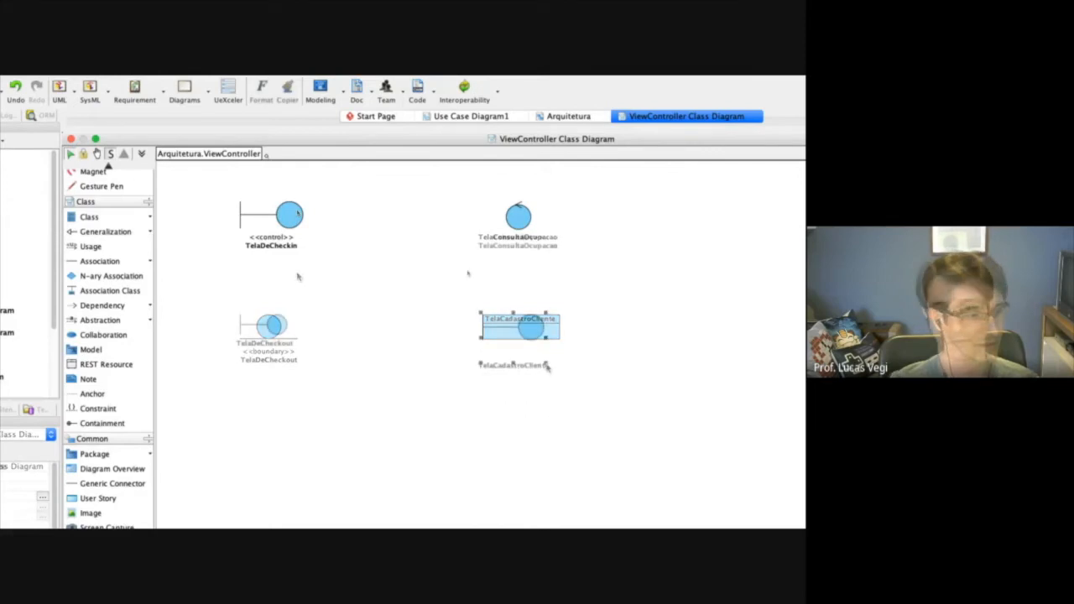
click(543, 382)
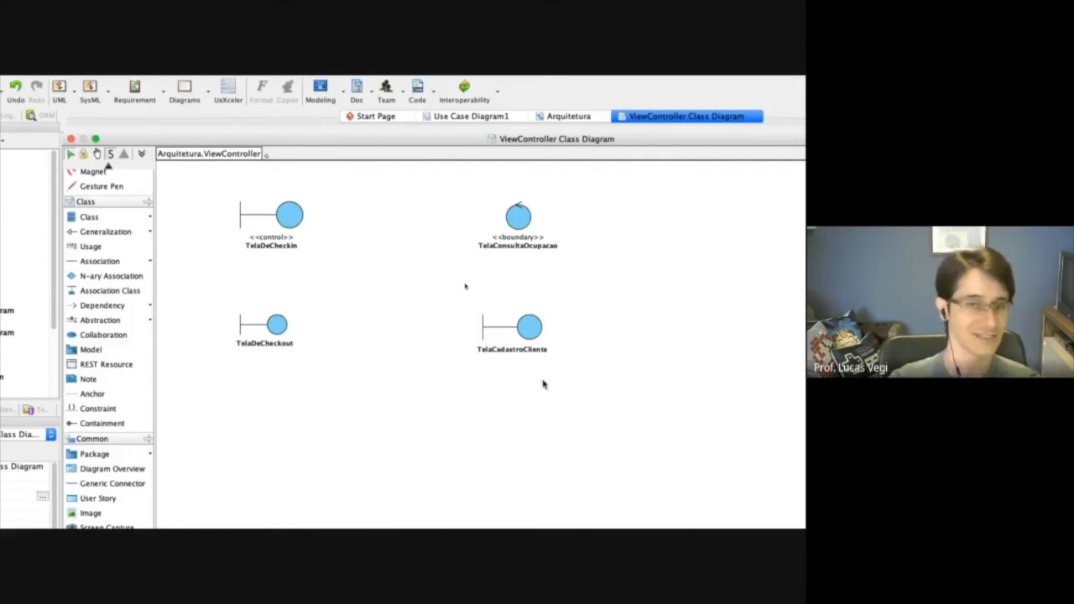
Create a class diagram named Model Class Diagram as a sub-diagram of the Model package in Arquitetura, with the description "teste".
click(565, 118)
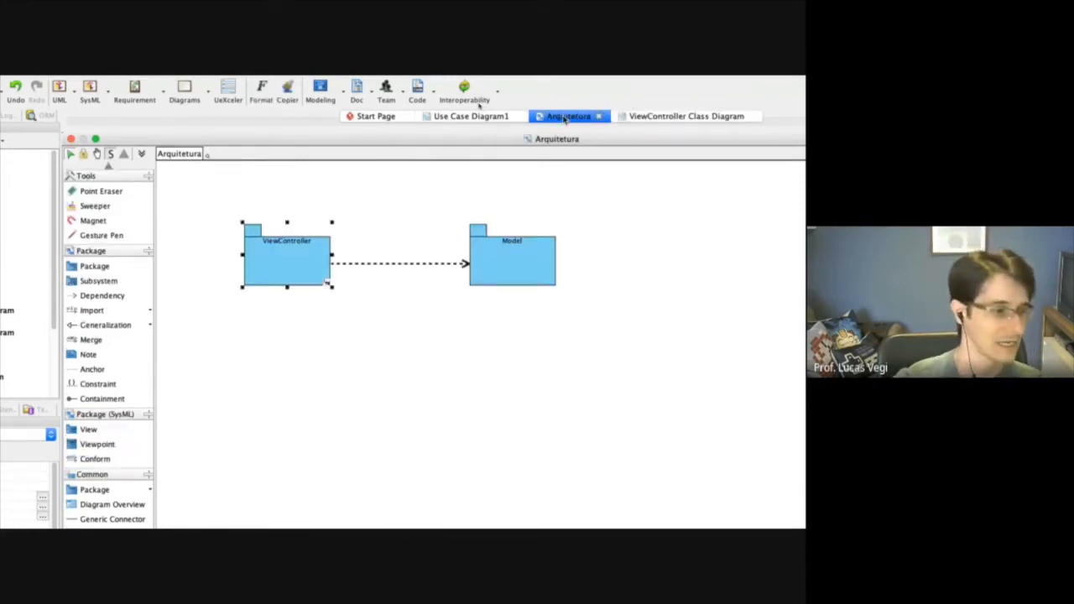
click(503, 264)
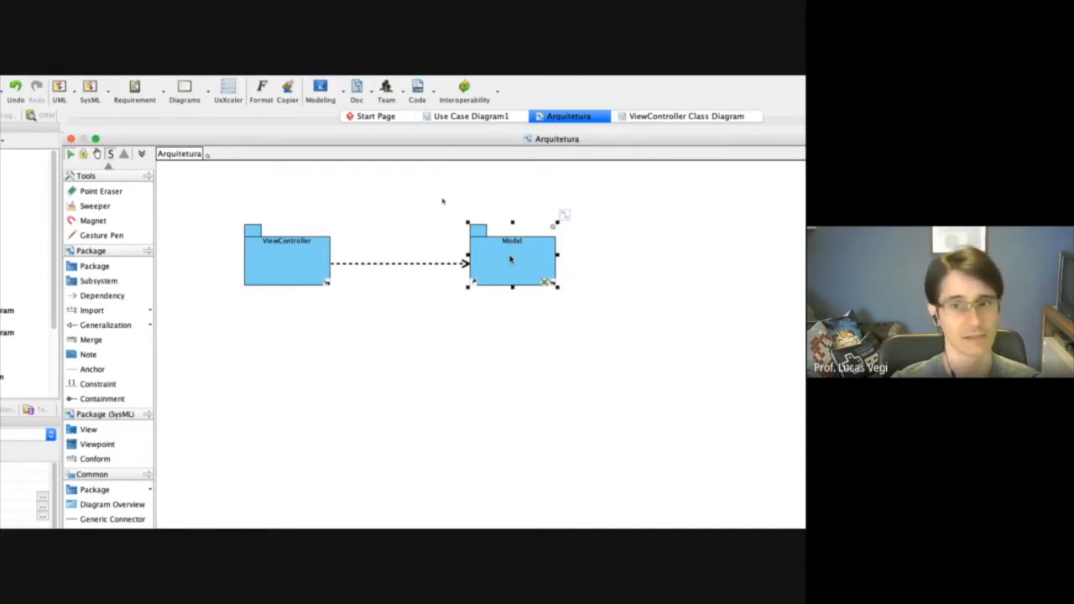
right_click(537, 259)
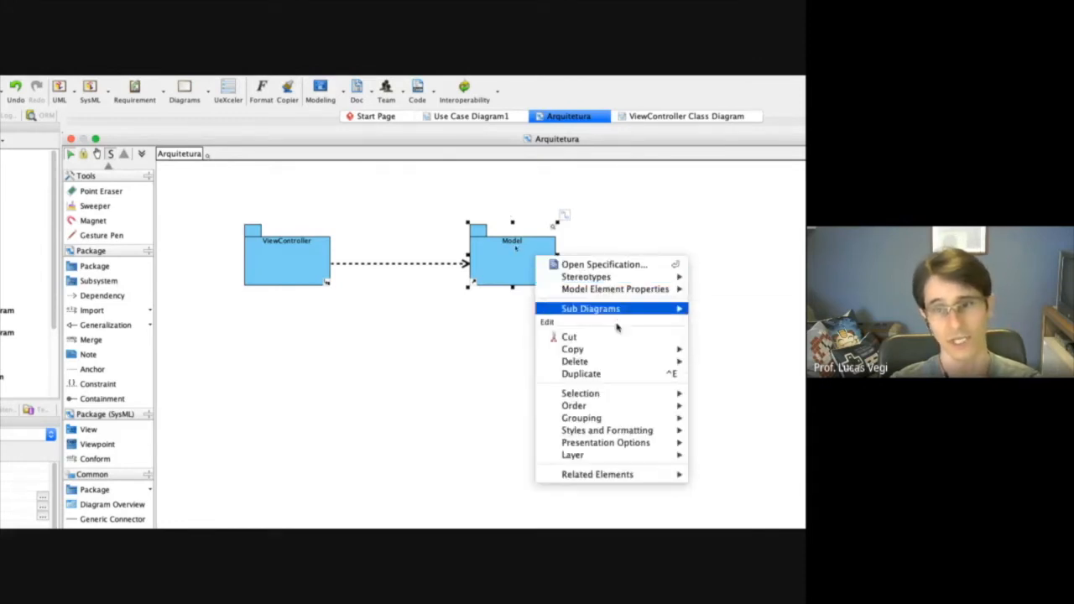
mouse_move(624, 314)
click(743, 324)
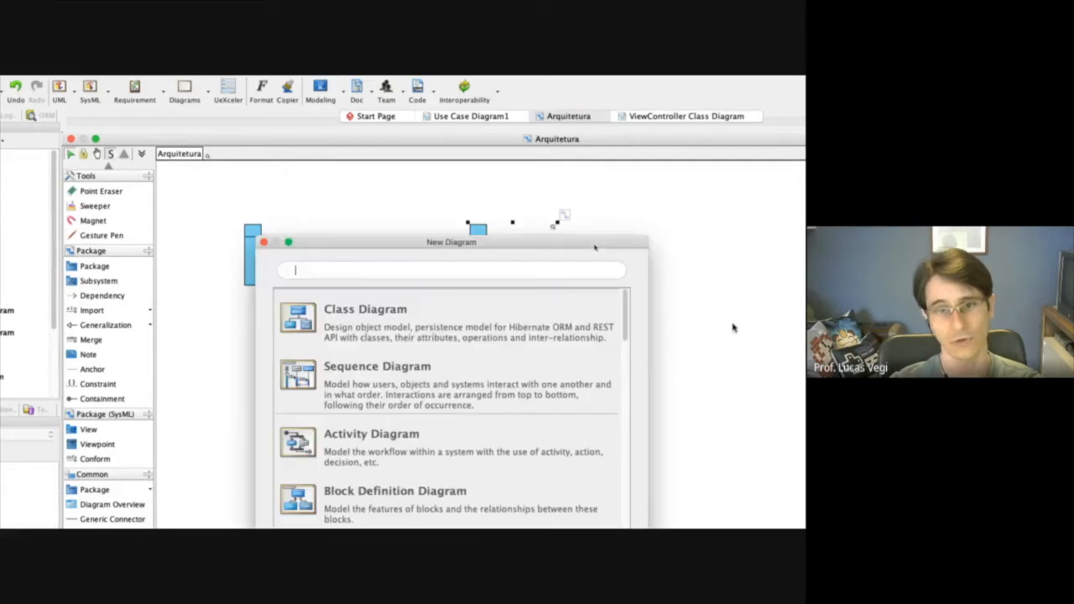
click(374, 332)
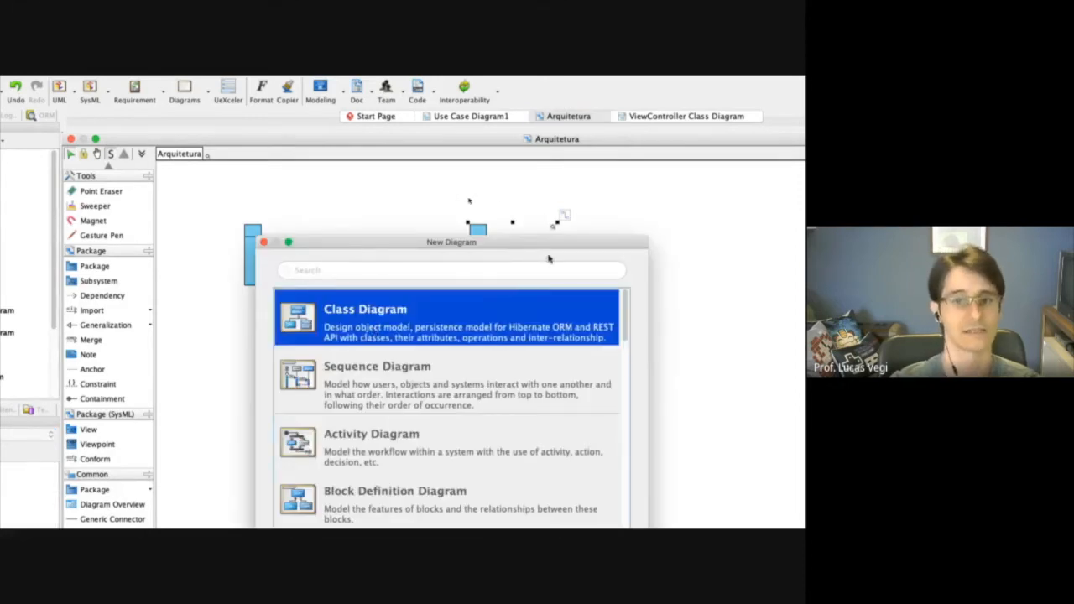
click(564, 488)
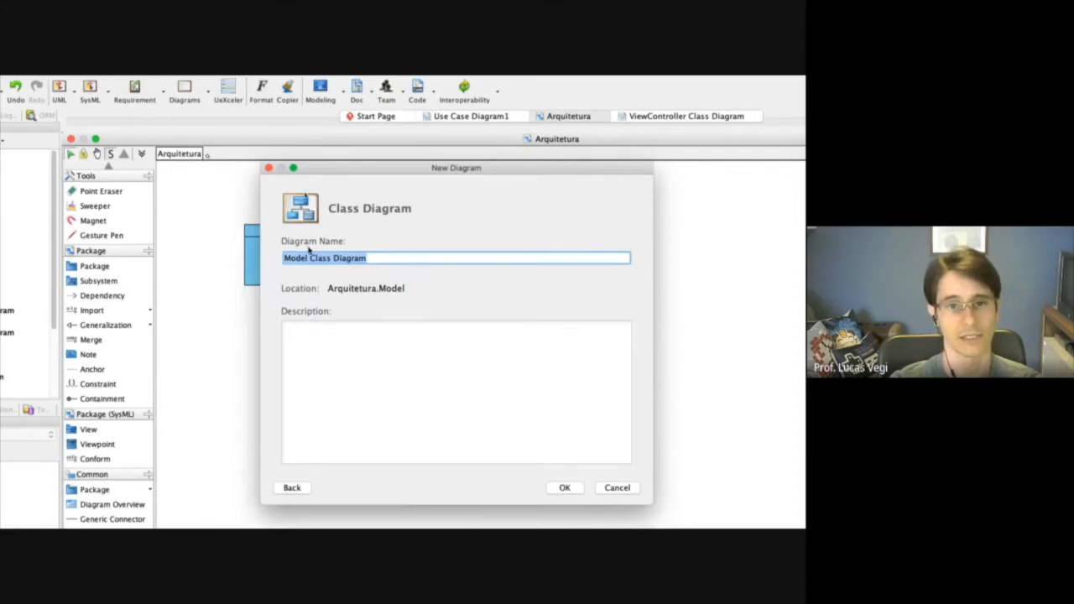
click(489, 383)
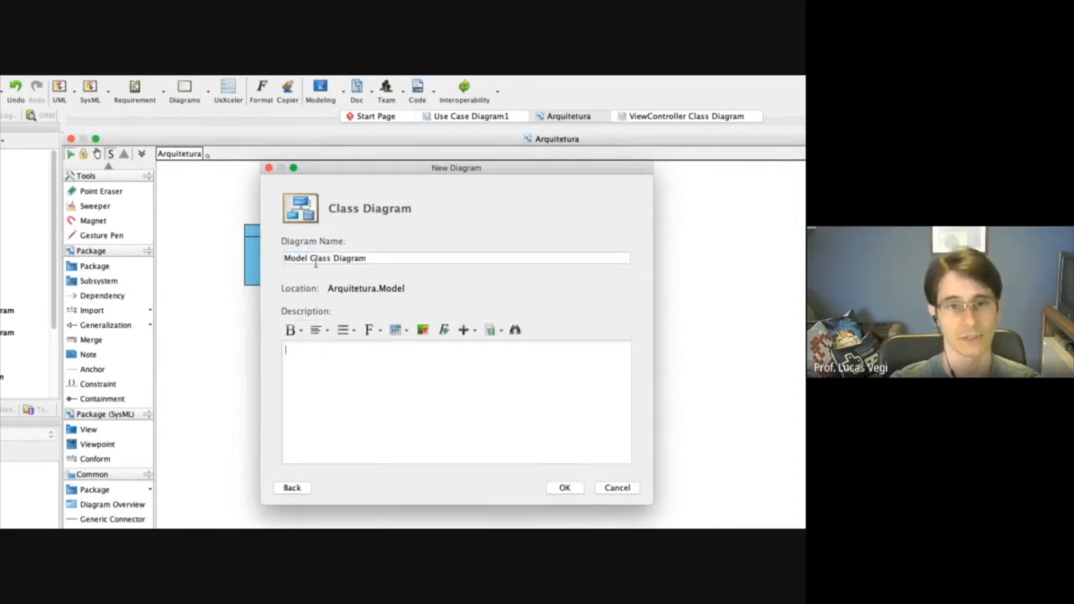
text(teste)
click(572, 491)
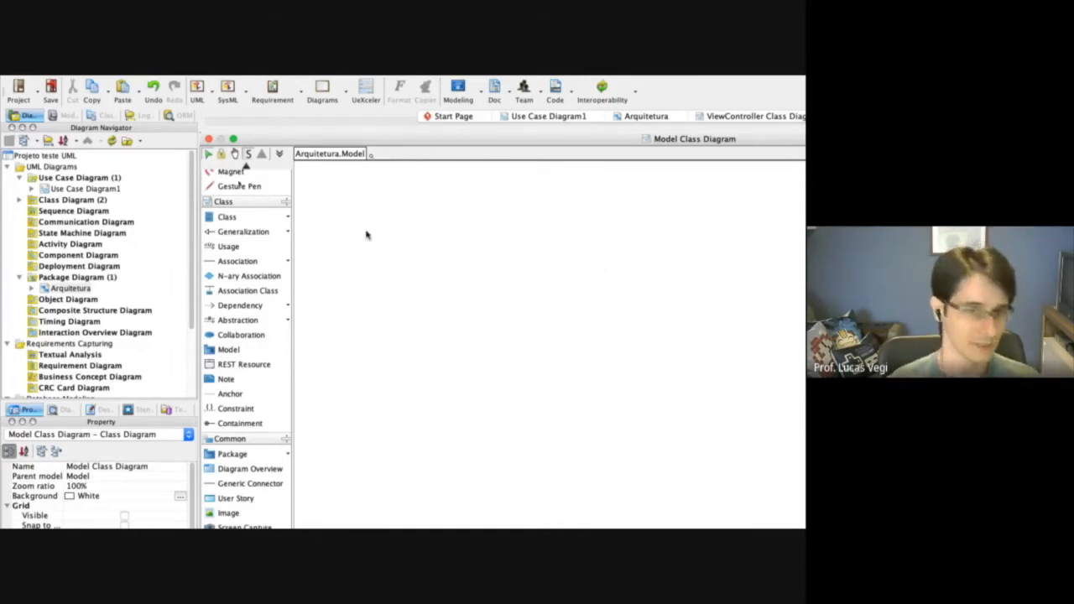
Switch to the requirements document in the browser and review the expanded use cases from Check-in through Consulta Ocupação.
click(271, 220)
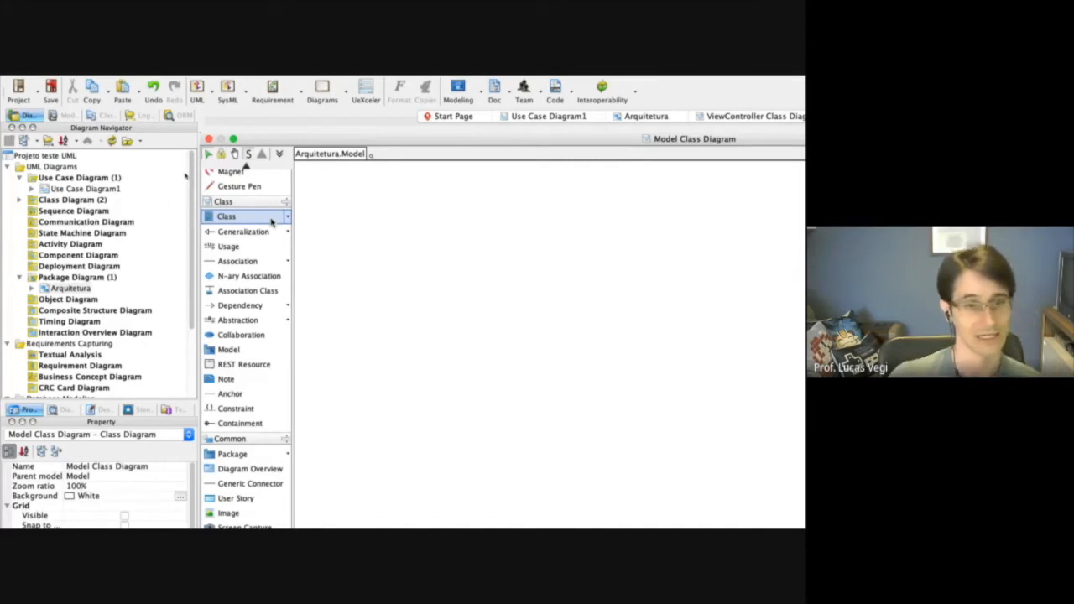
key(ctrl+Left)
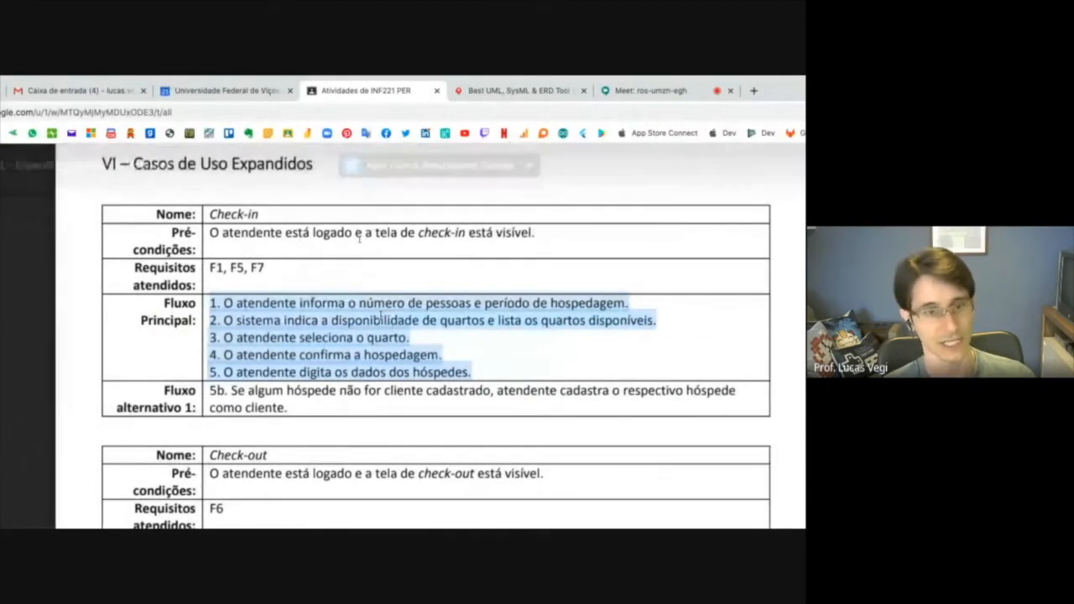
scroll(360, 239, down, 1)
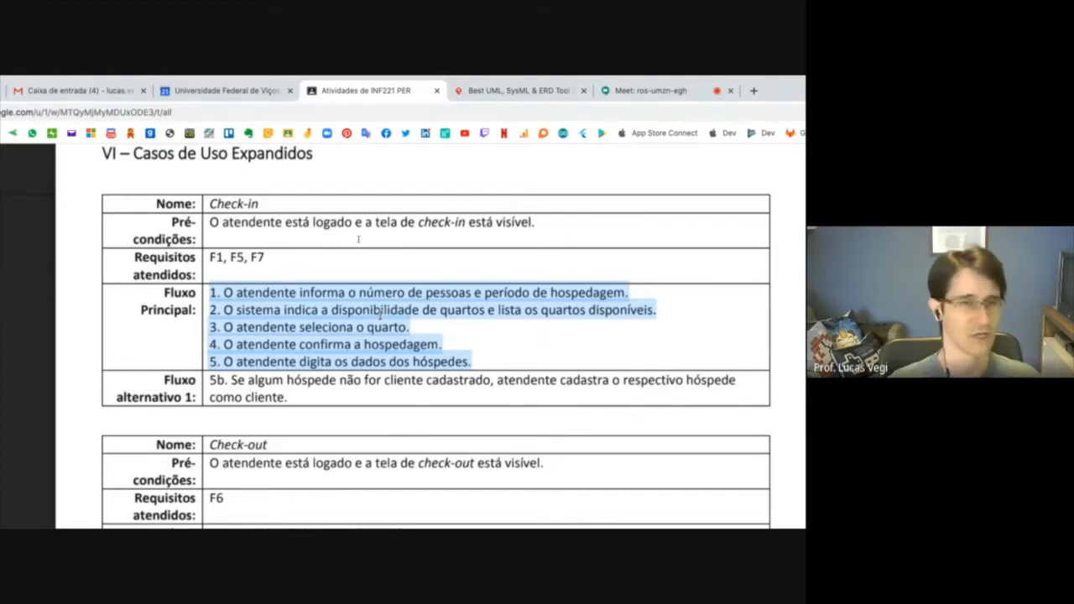
scroll(373, 301, down, 2)
scroll(371, 304, down, 10)
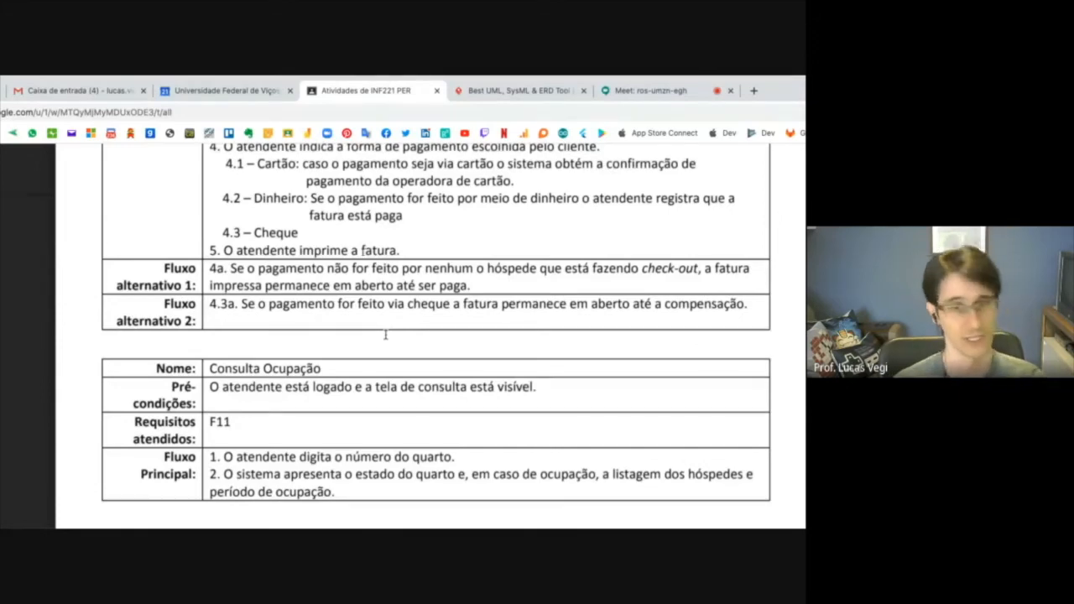
Return to Visual Paradigm and add a class named Cliente to the Model Class Diagram.
key(super+Tab)
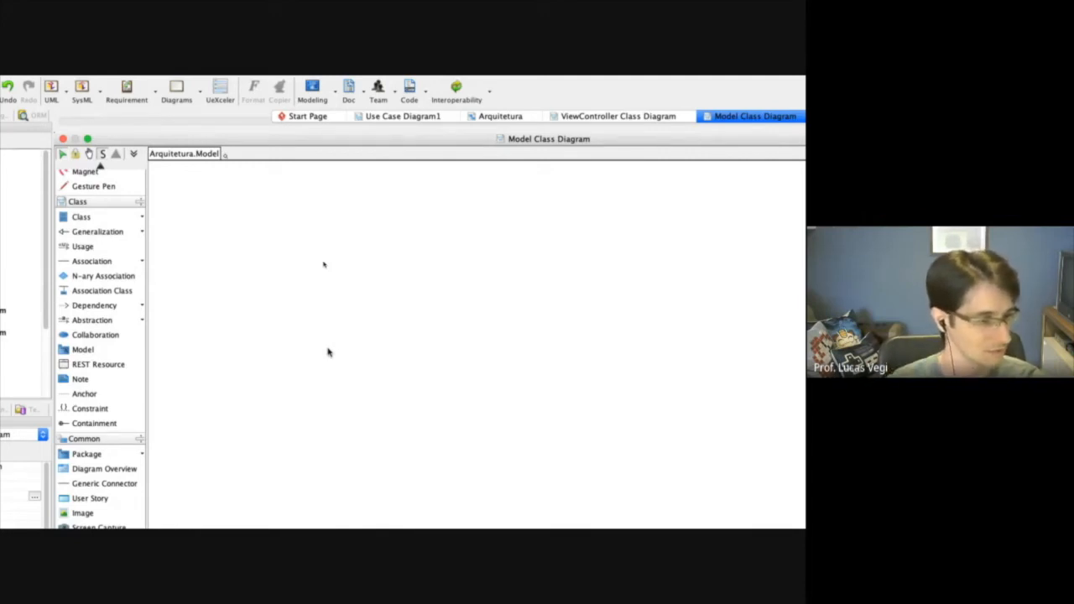
click(80, 217)
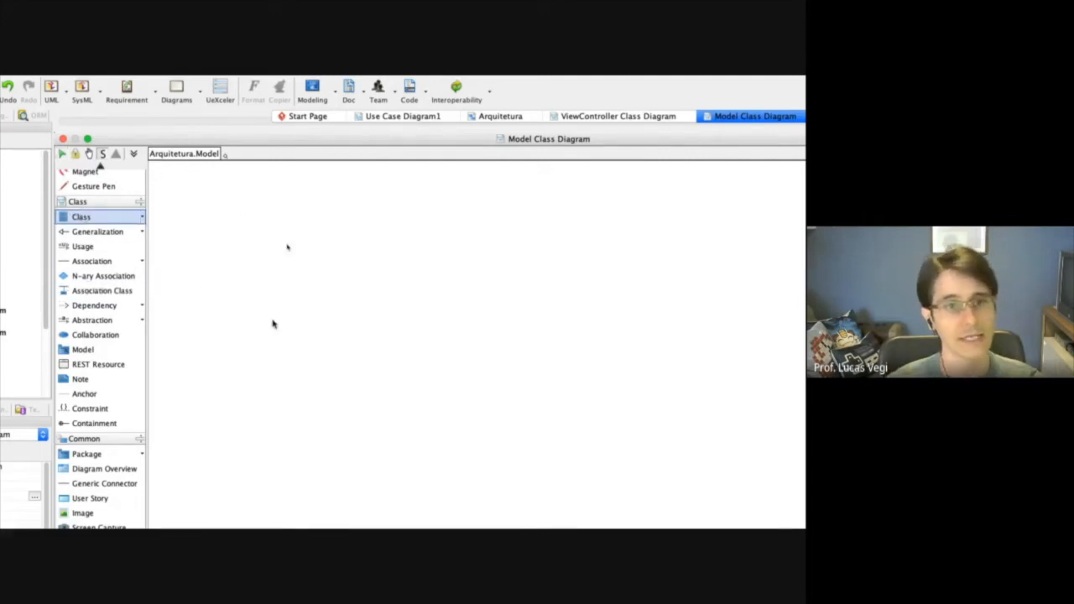
click(252, 342)
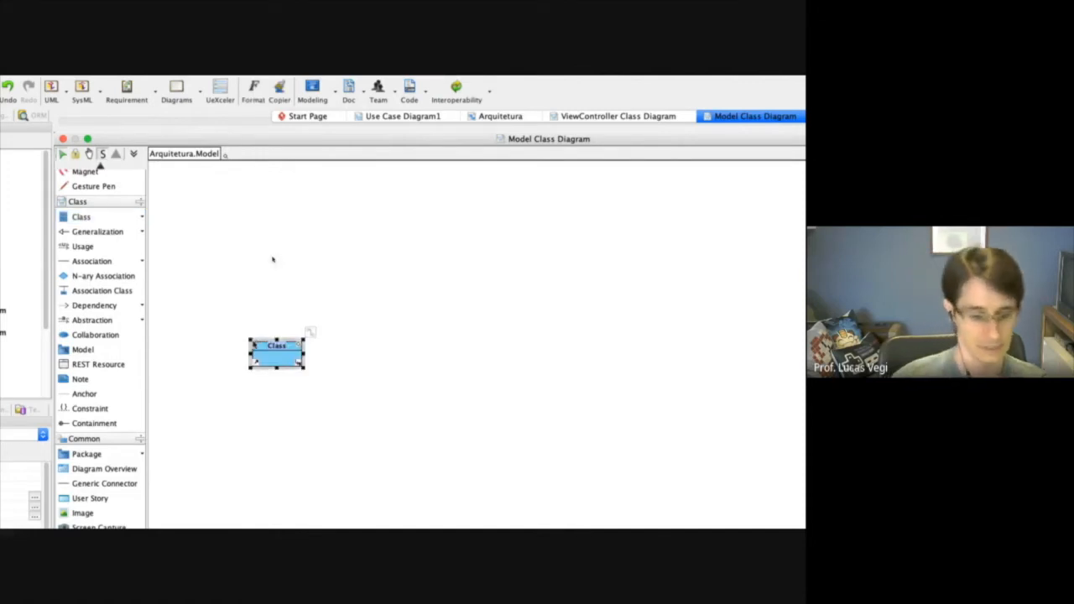
text(Cliente)
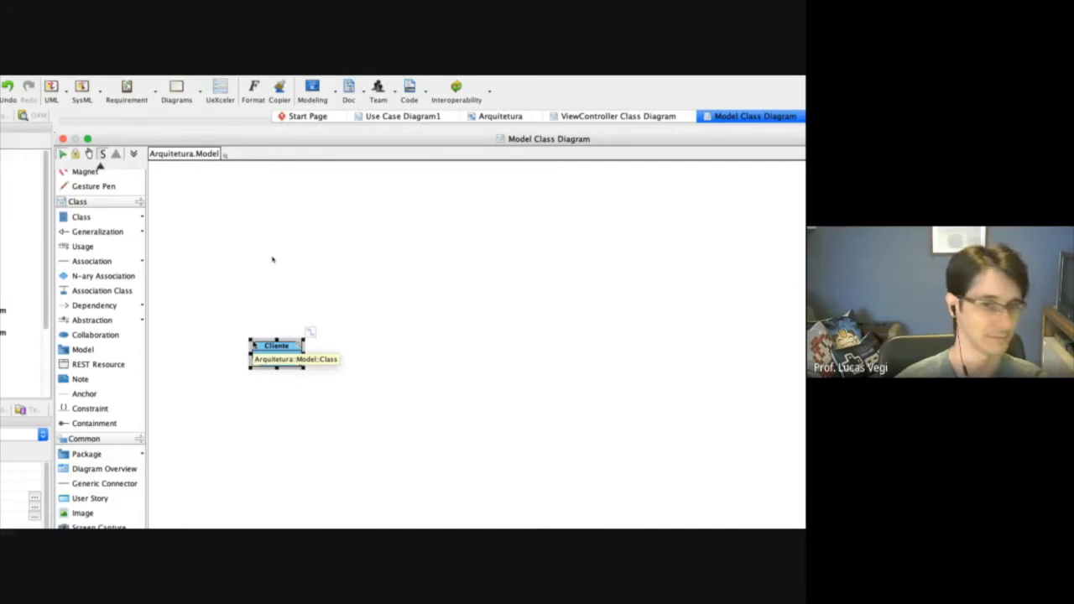
click(332, 307)
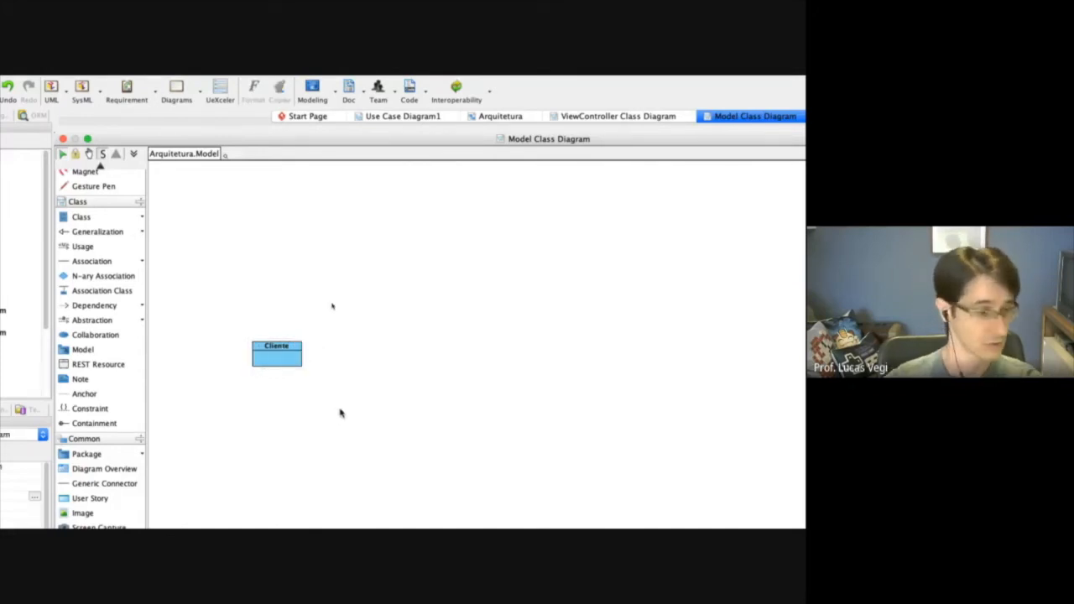
Add the attributes nome, cpf and sexo to the Cliente class.
click(273, 359)
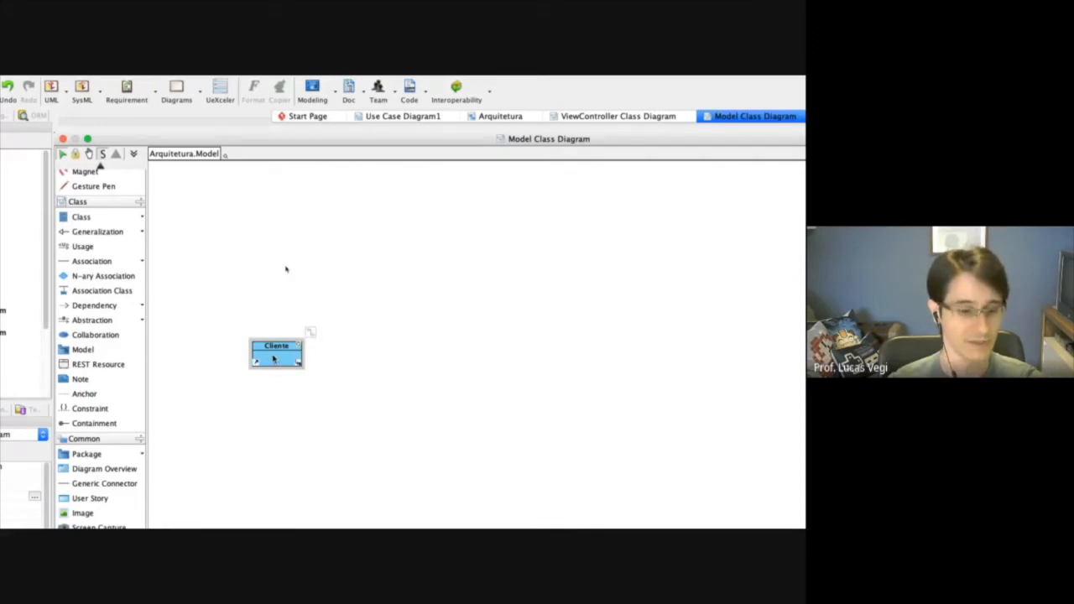
right_click(273, 359)
click(366, 323)
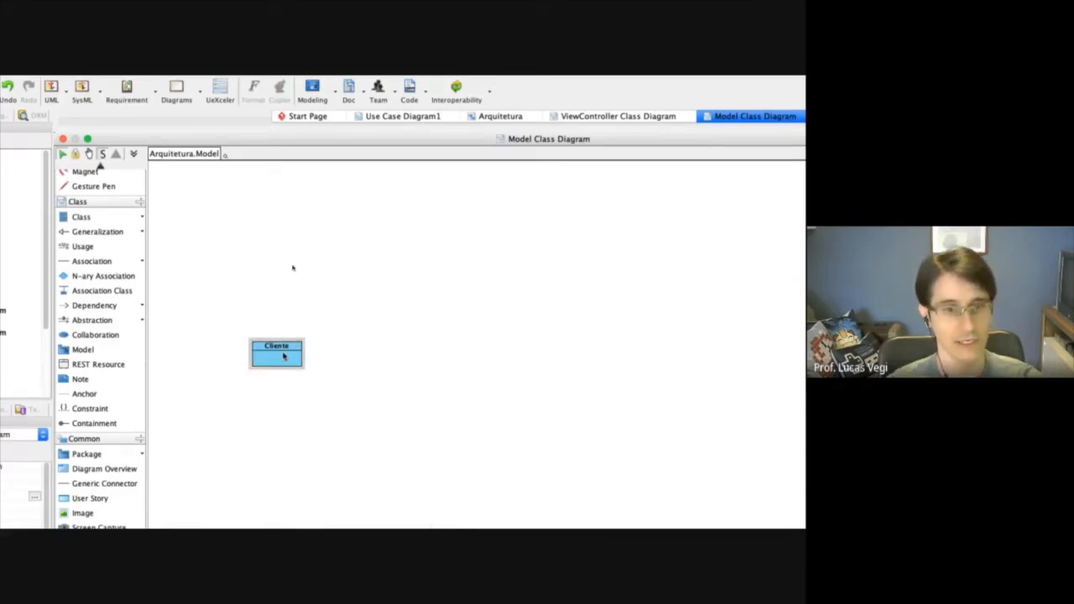
right_click(284, 357)
mouse_move(328, 367)
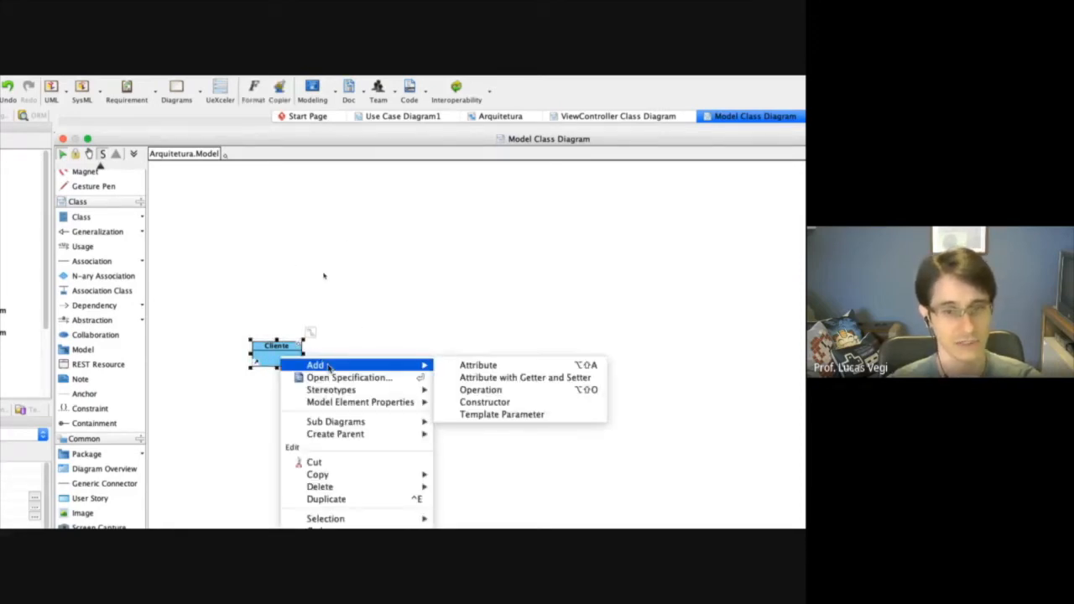
click(477, 366)
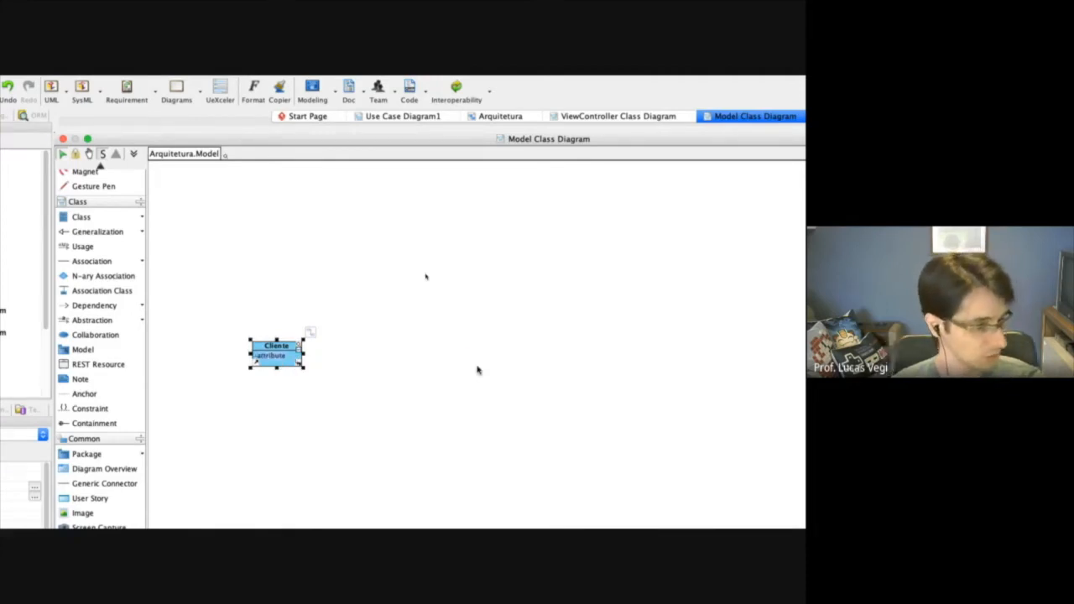
text(nome)
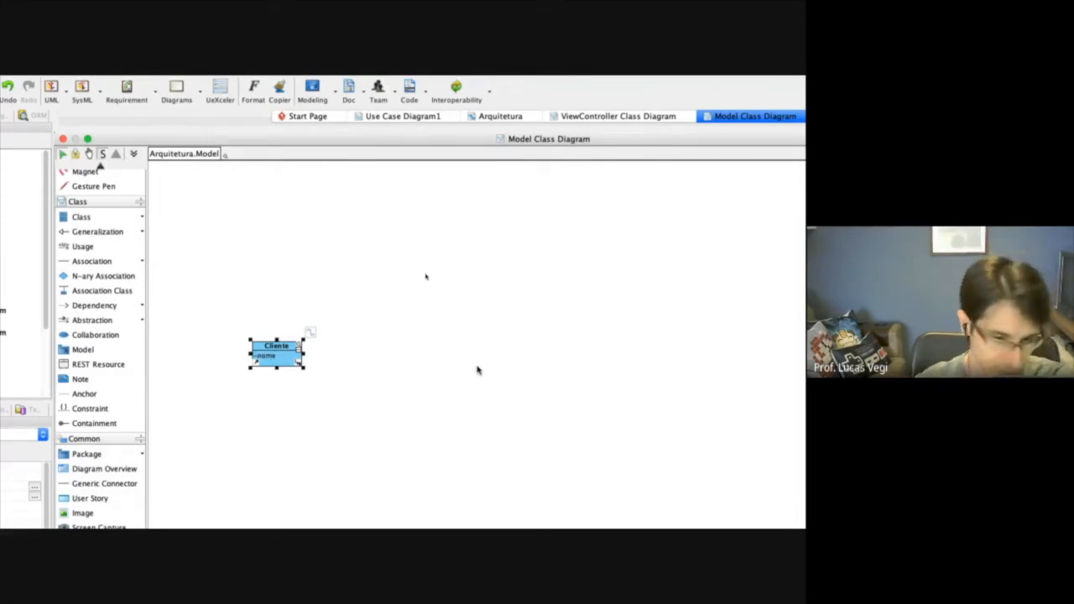
key(Return)
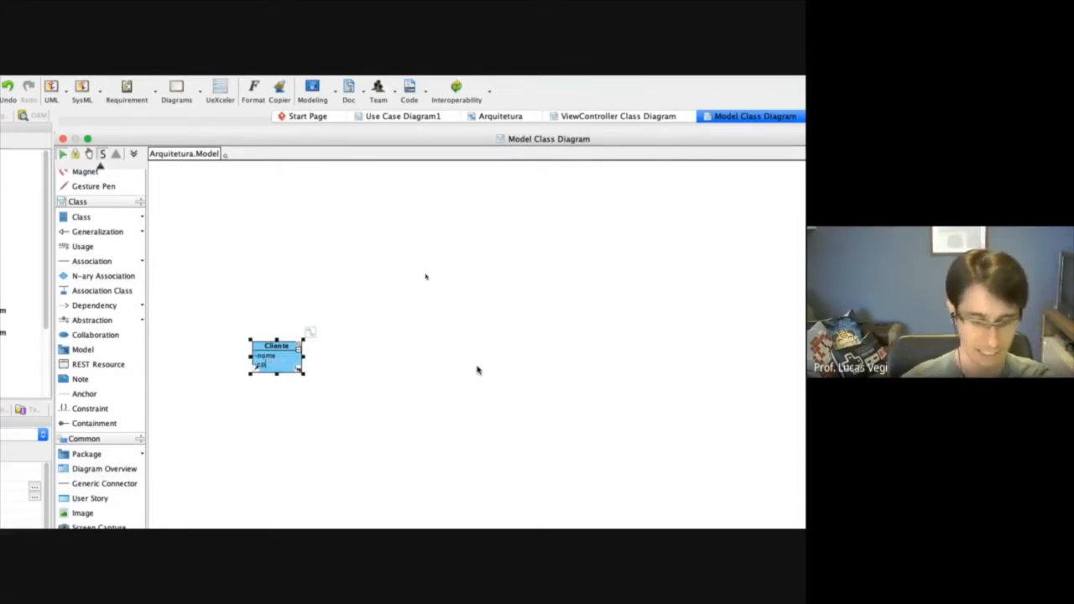
text(cpf)
key(Return)
text(sexo)
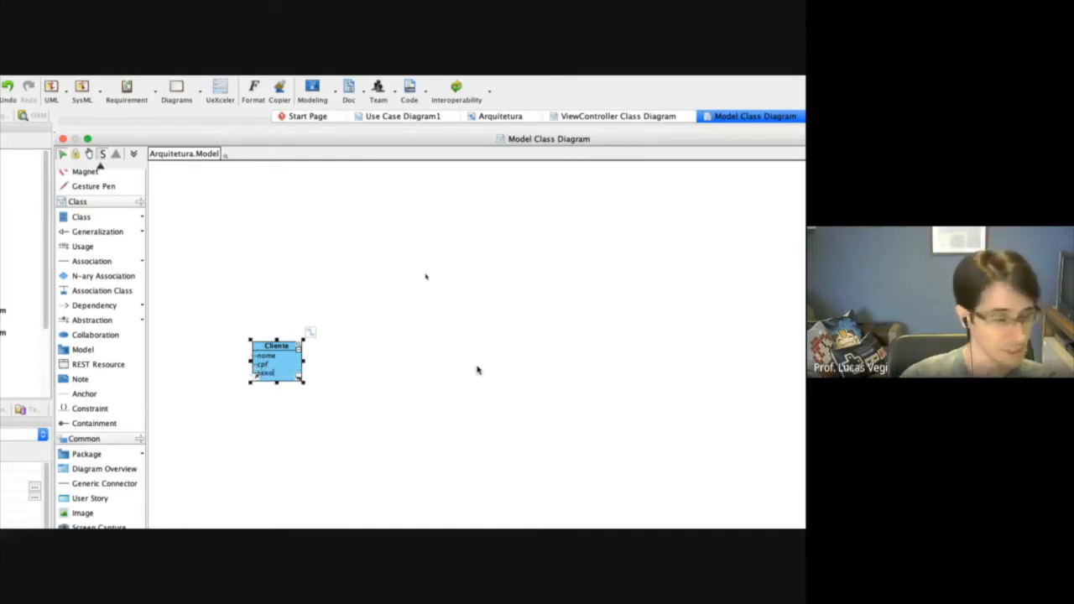
Add the attributes endereco, telefone and email to the Cliente class and finish attribute entry.
key(Return)
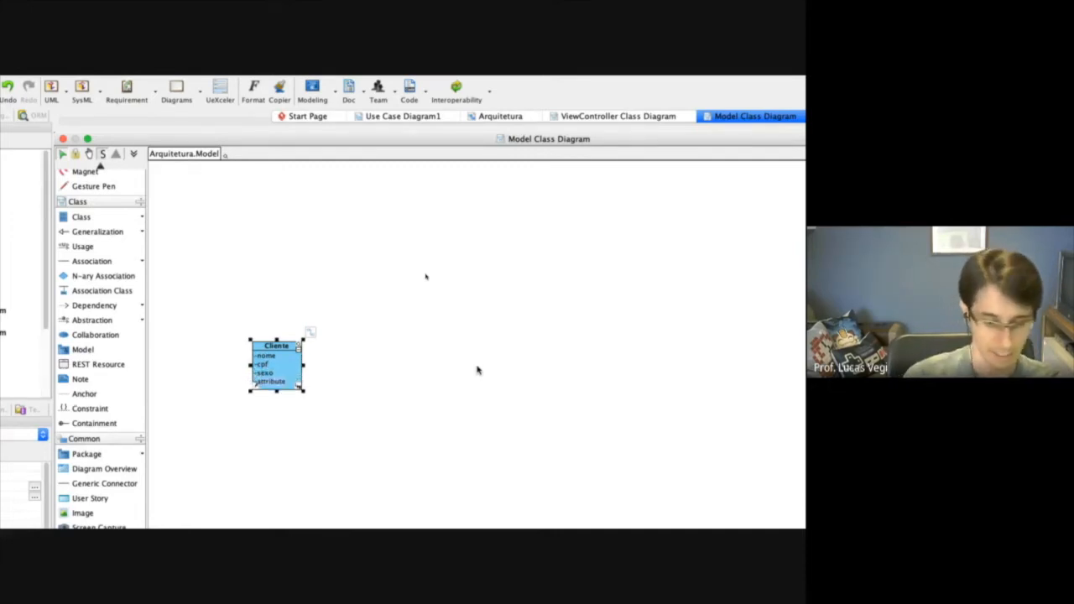
text(ender)
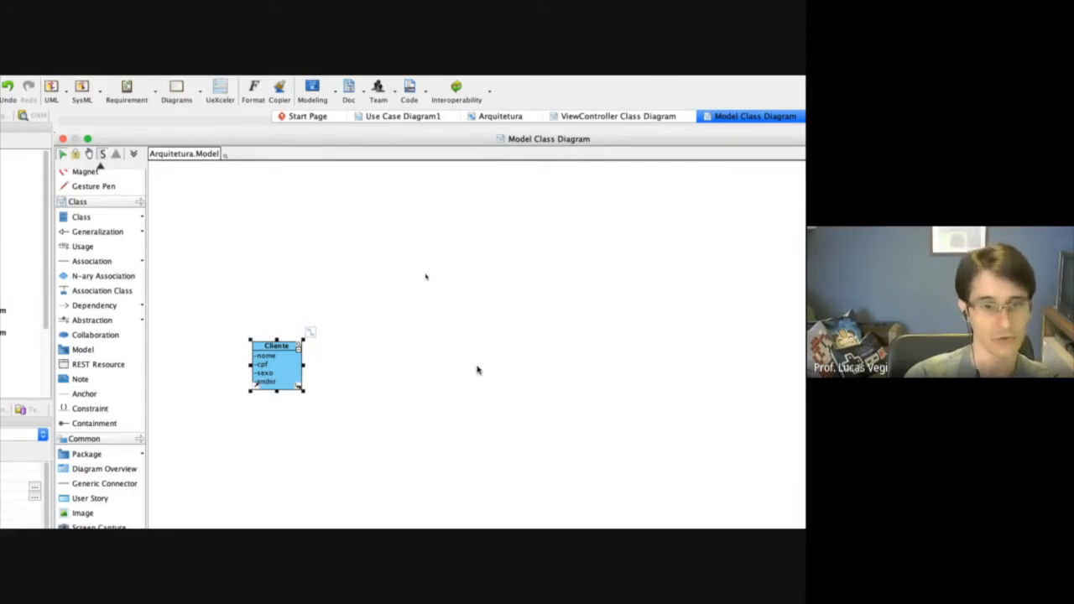
text(eco)
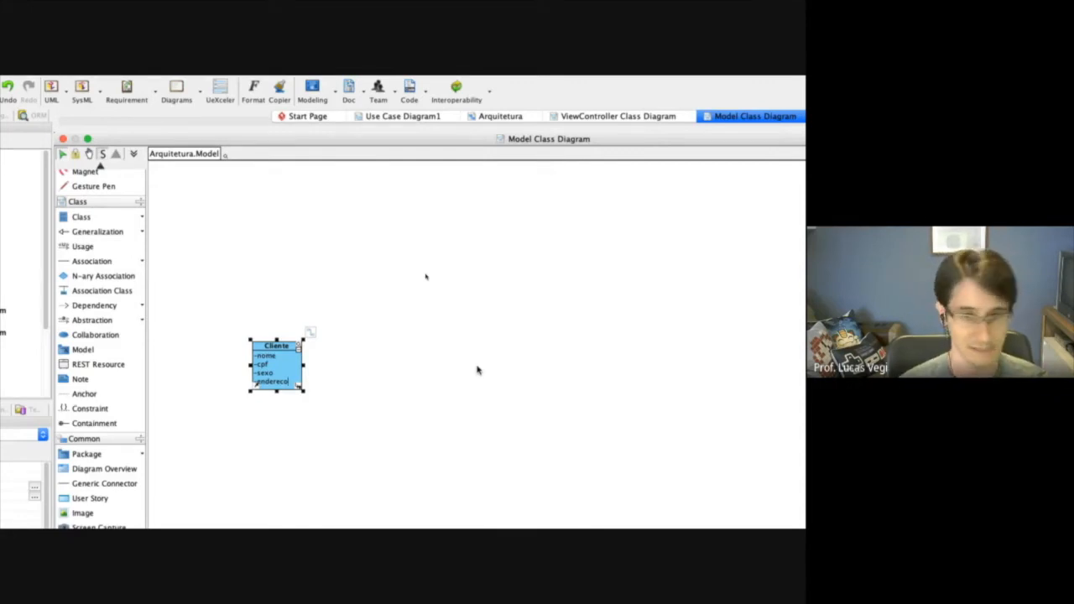
key(Return)
text(telefone)
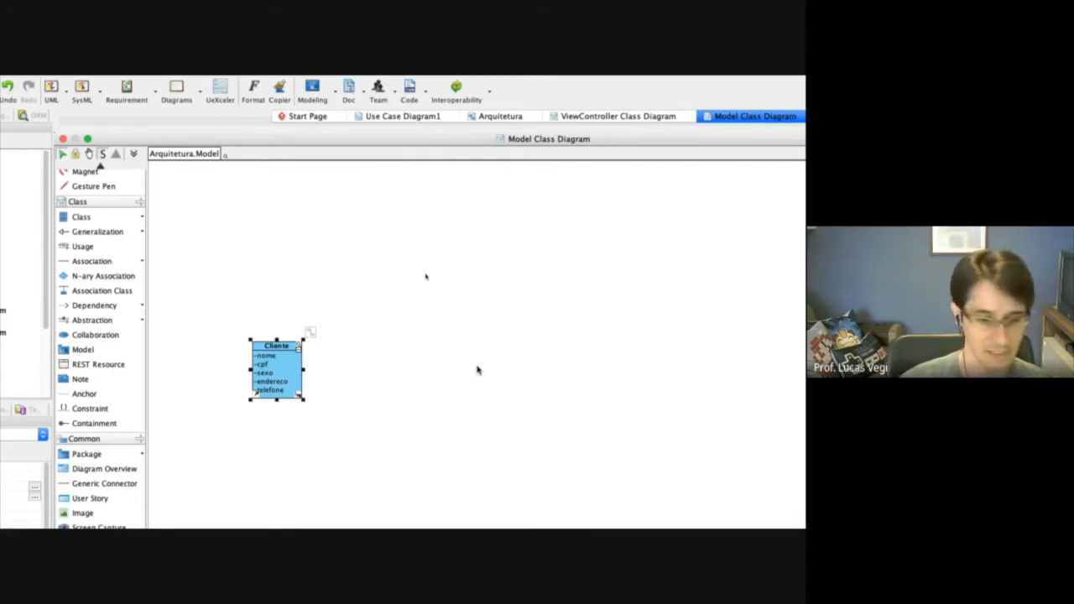
key(Return)
text(email)
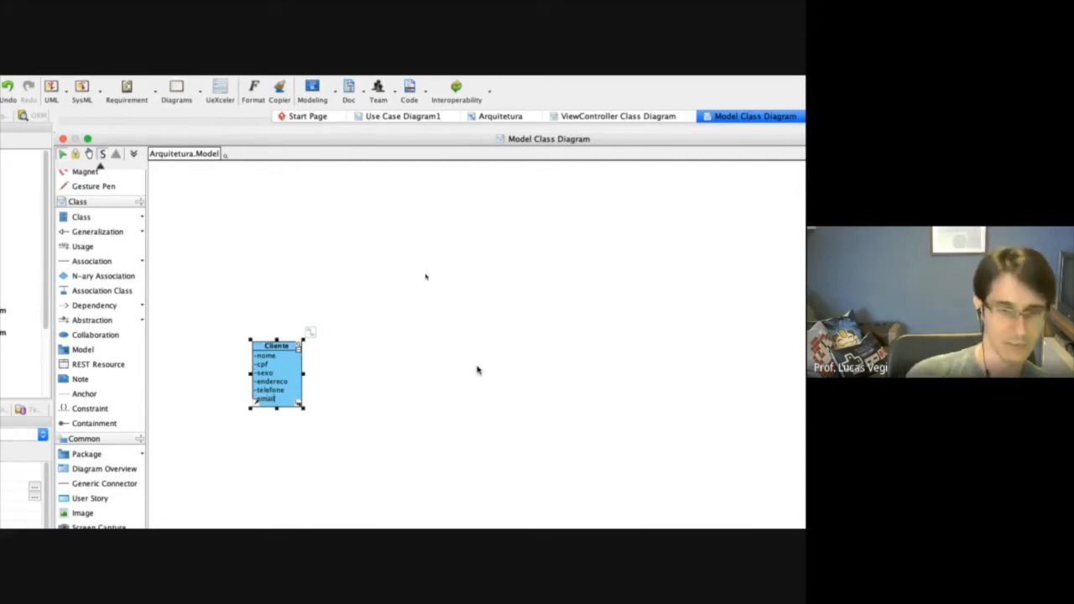
key(Return)
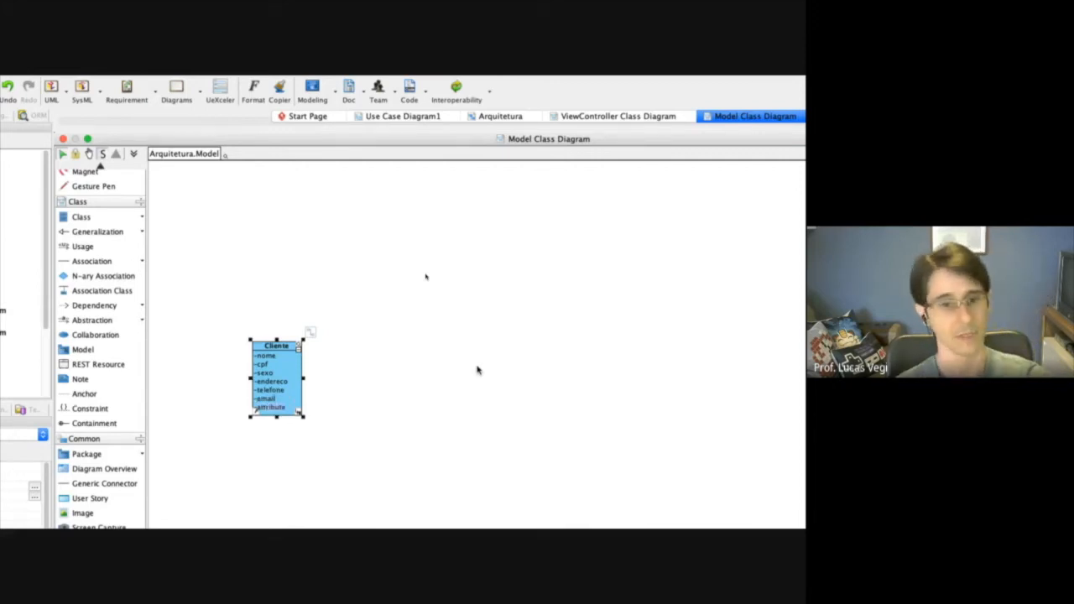
key(Escape)
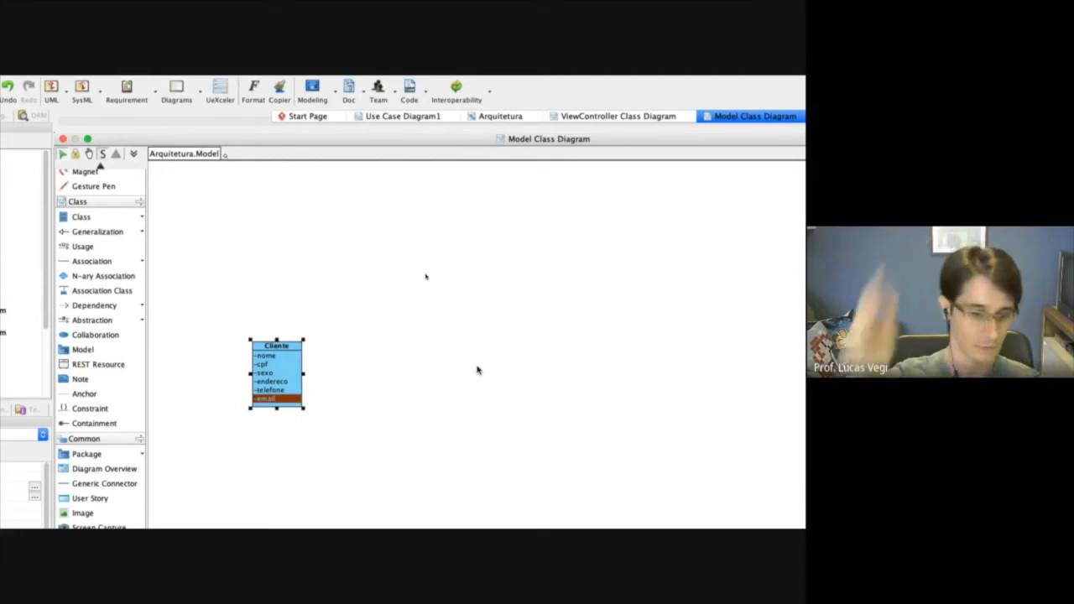
click(334, 431)
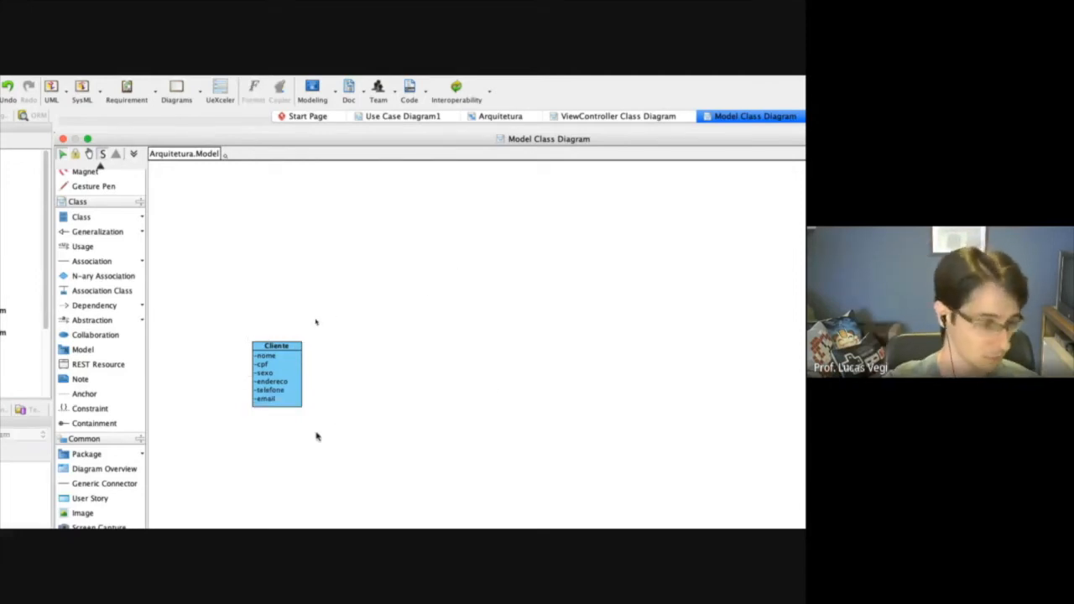
Open the Cliente class specification and enter the placeholder description "texto..." followed by several lines of dots.
click(274, 396)
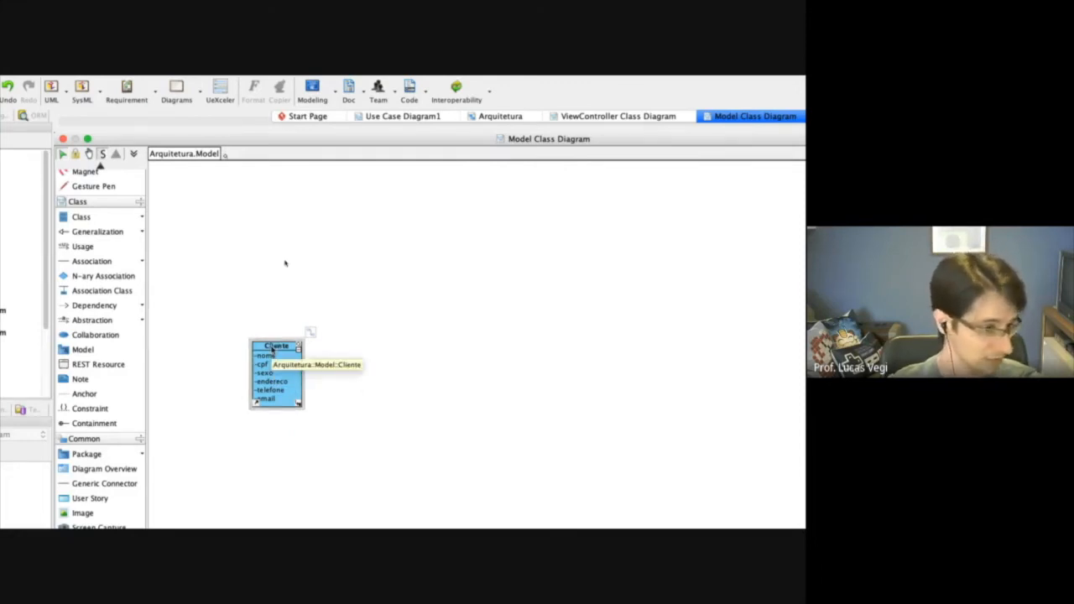
right_click(271, 351)
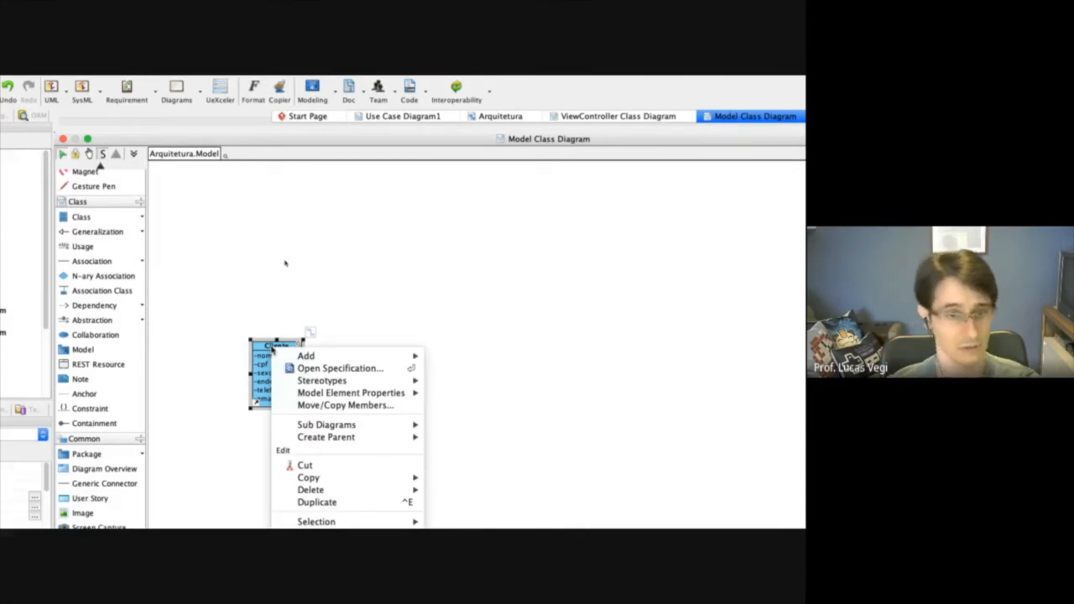
click(327, 368)
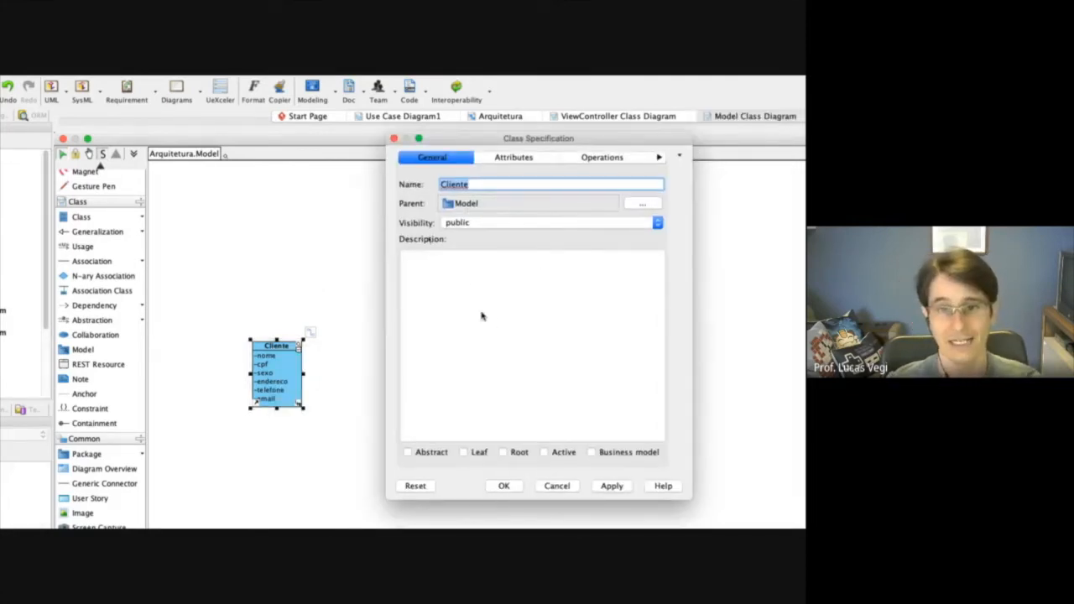
click(484, 319)
text(text)
text(..)
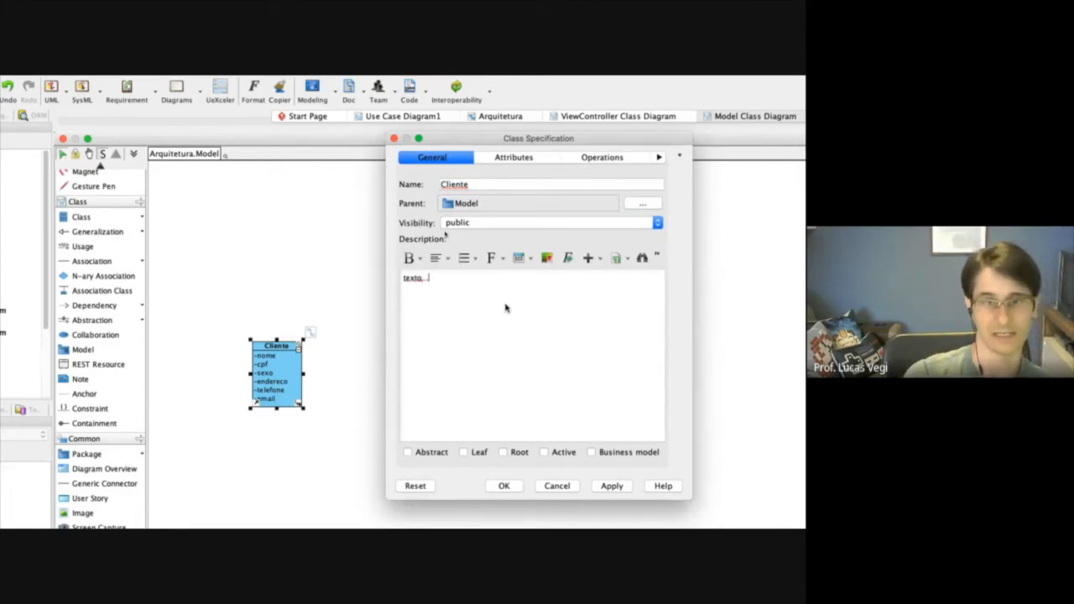
text(..)
key(Return)
text(.)
key(Return)
text(.)
key(Return)
text(. . . . . . . . )
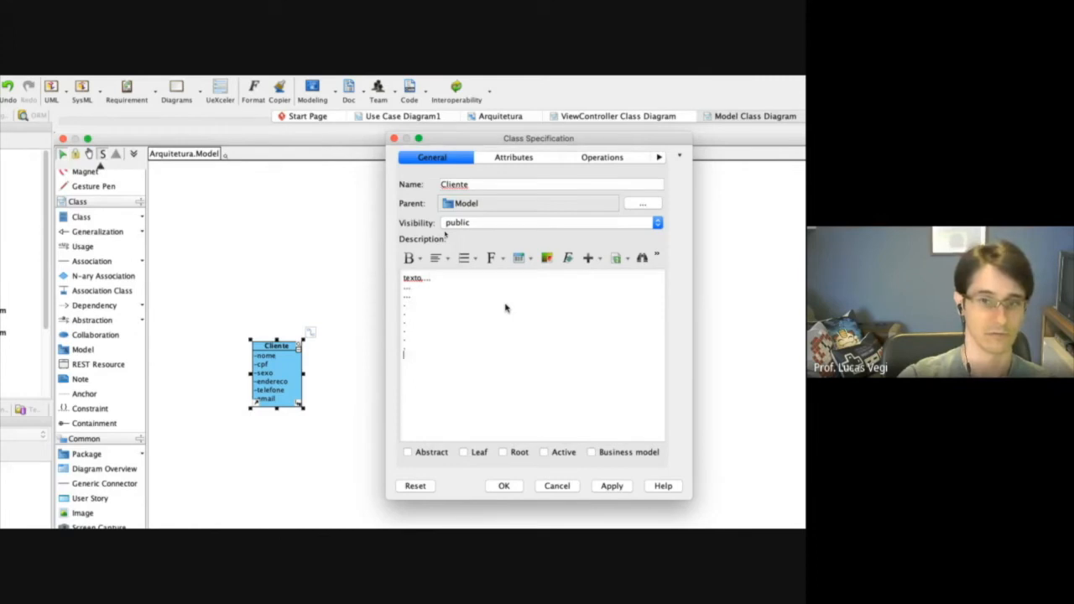
text(.)
key(Return)
text(.)
key(Return)
text(.)
key(Return)
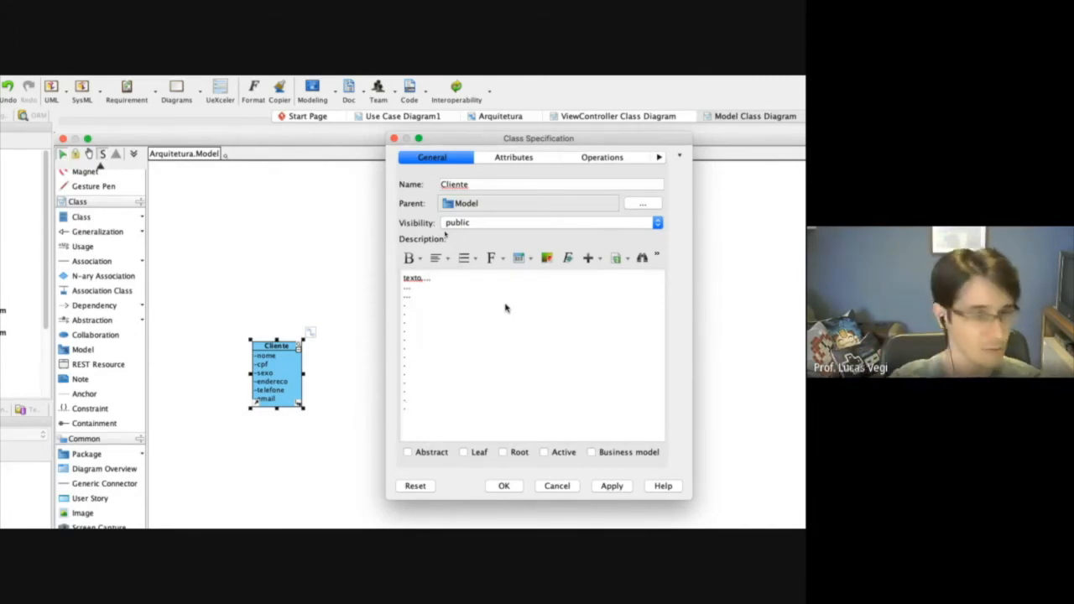
click(659, 259)
mouse_move(710, 276)
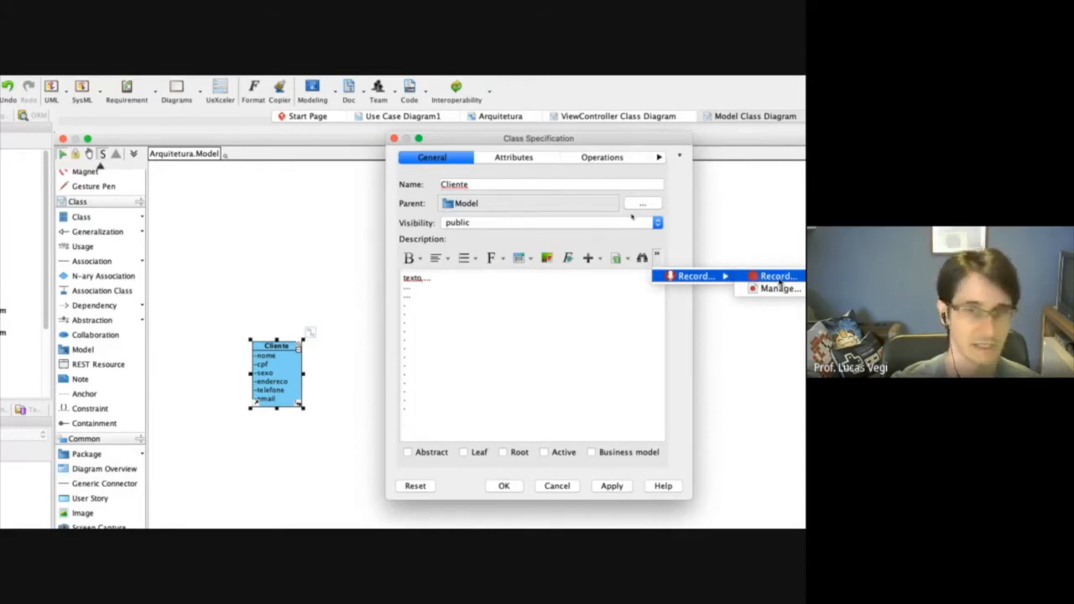
click(563, 333)
Open the specification of the nome attribute from the Cliente class's attributes and reposition its window so all fields are accessible.
click(519, 161)
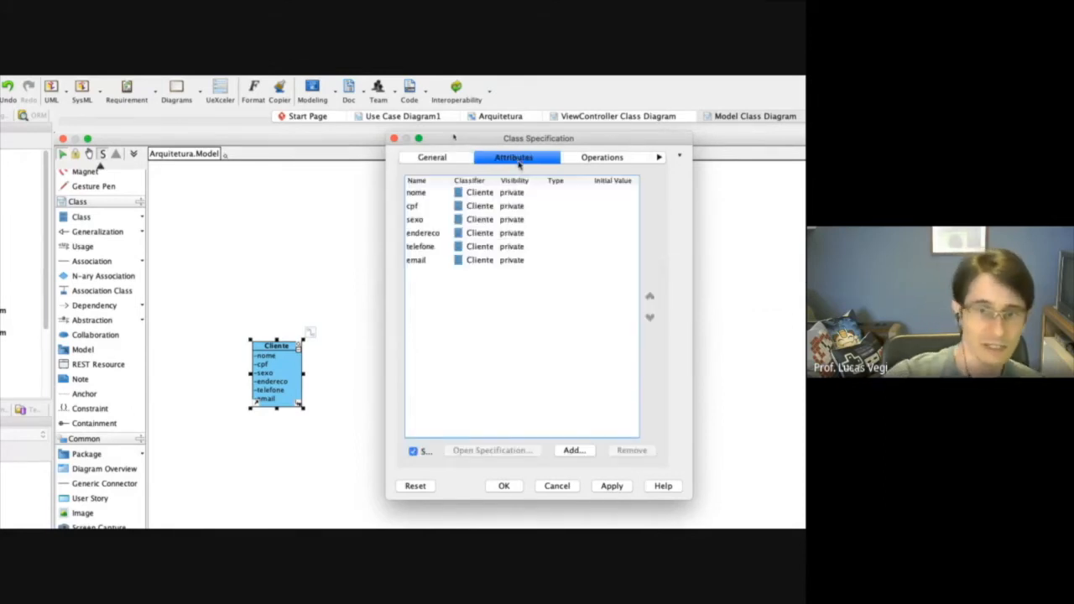
click(417, 194)
right_click(442, 193)
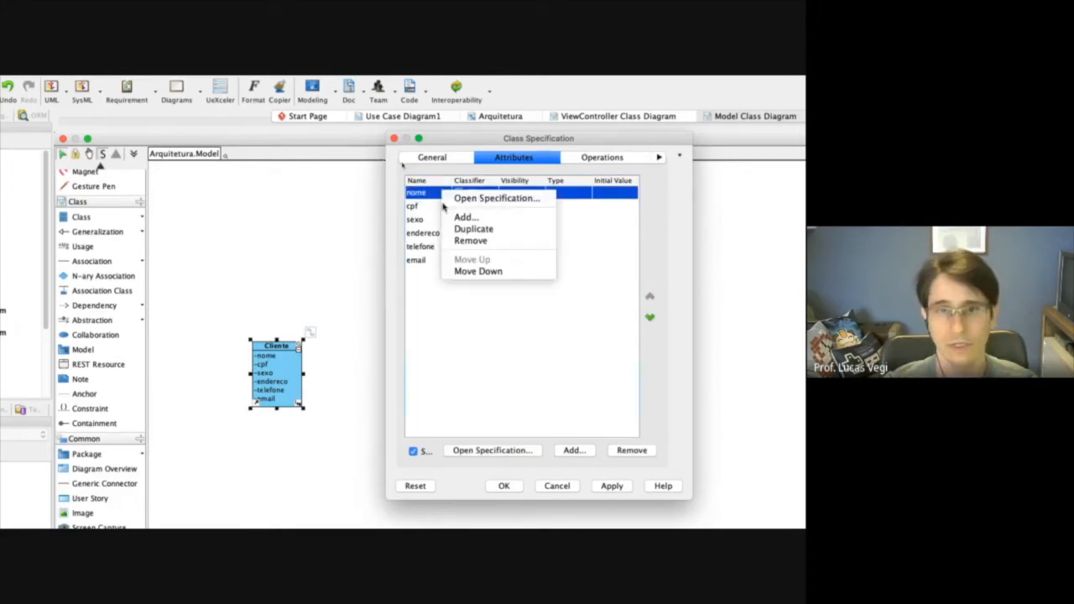
click(495, 199)
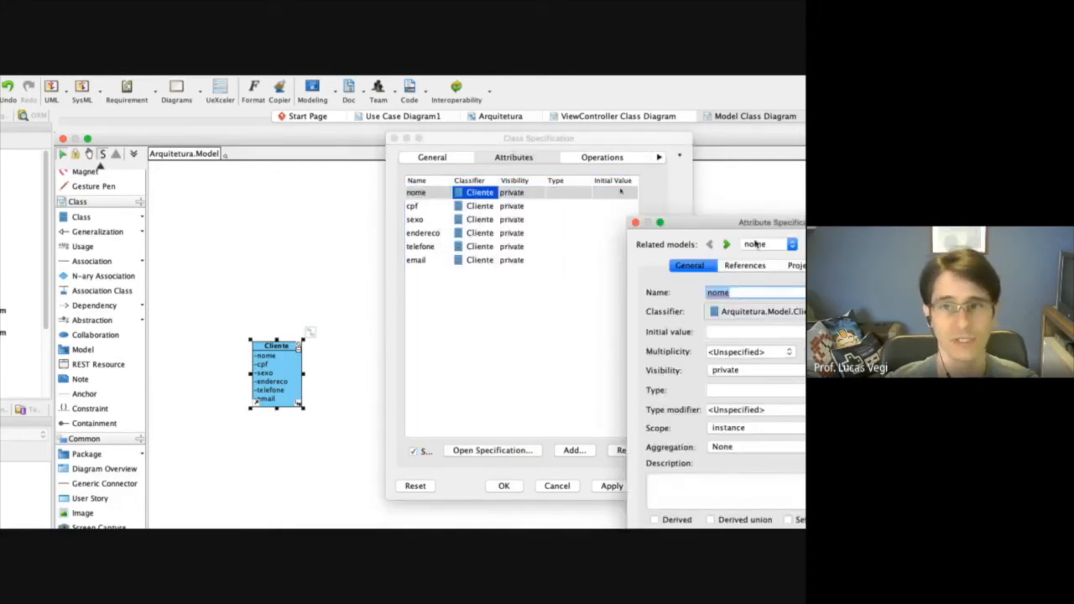
drag(714, 222, 236, 139)
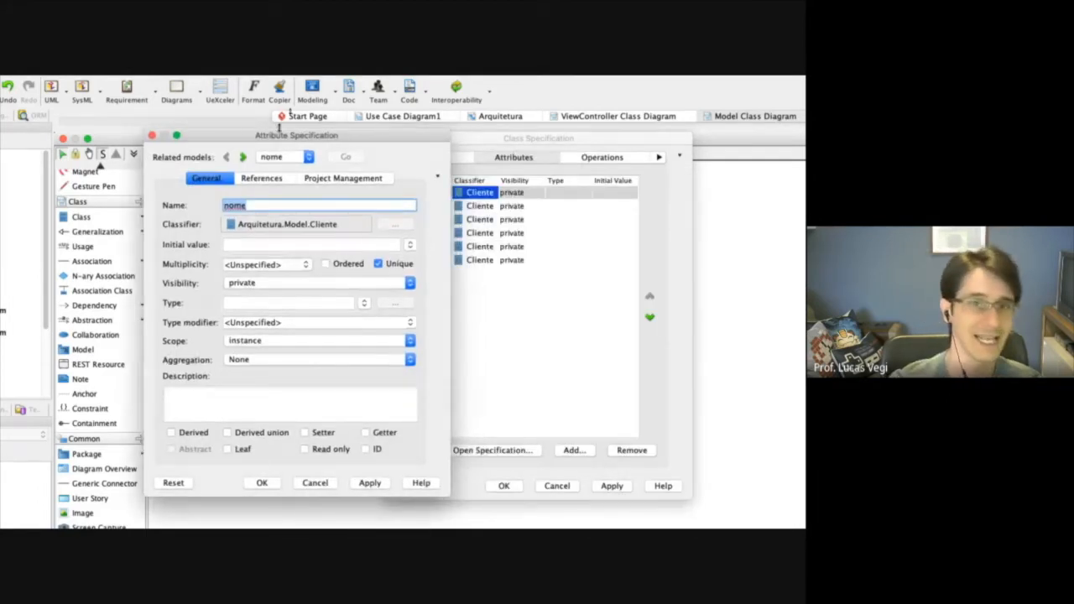
drag(238, 136, 504, 147)
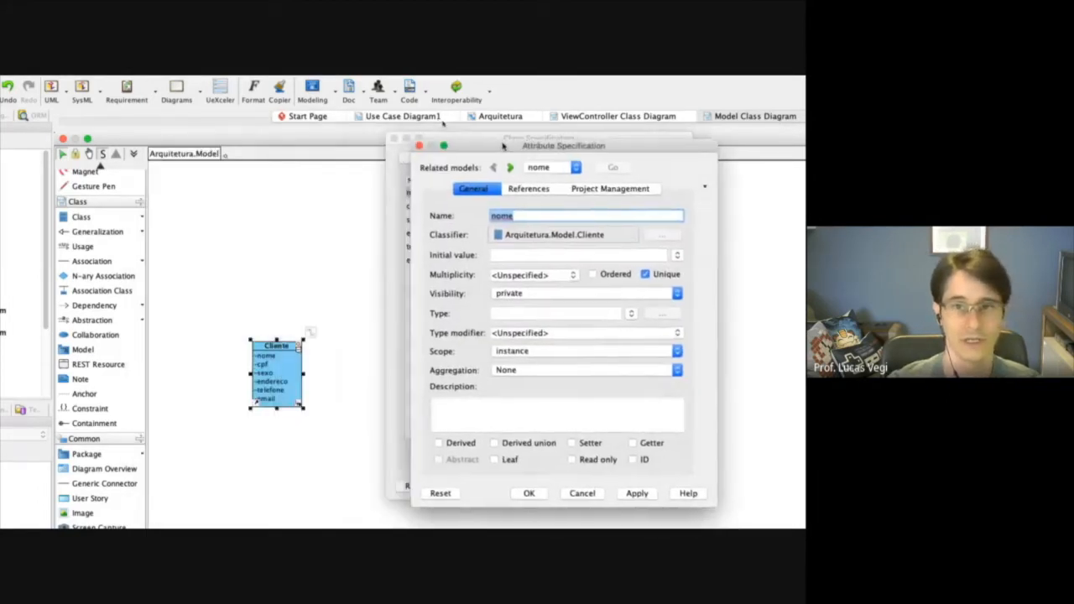
Apply public and then protected visibility to the nome attribute to compare their notation in the diagram.
click(552, 297)
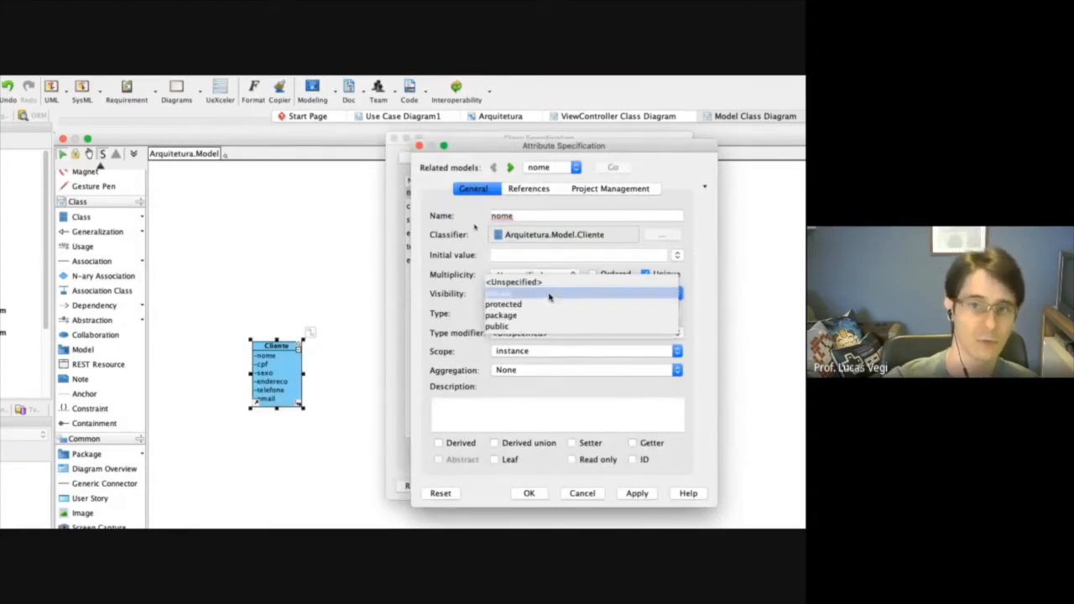
click(504, 329)
click(637, 494)
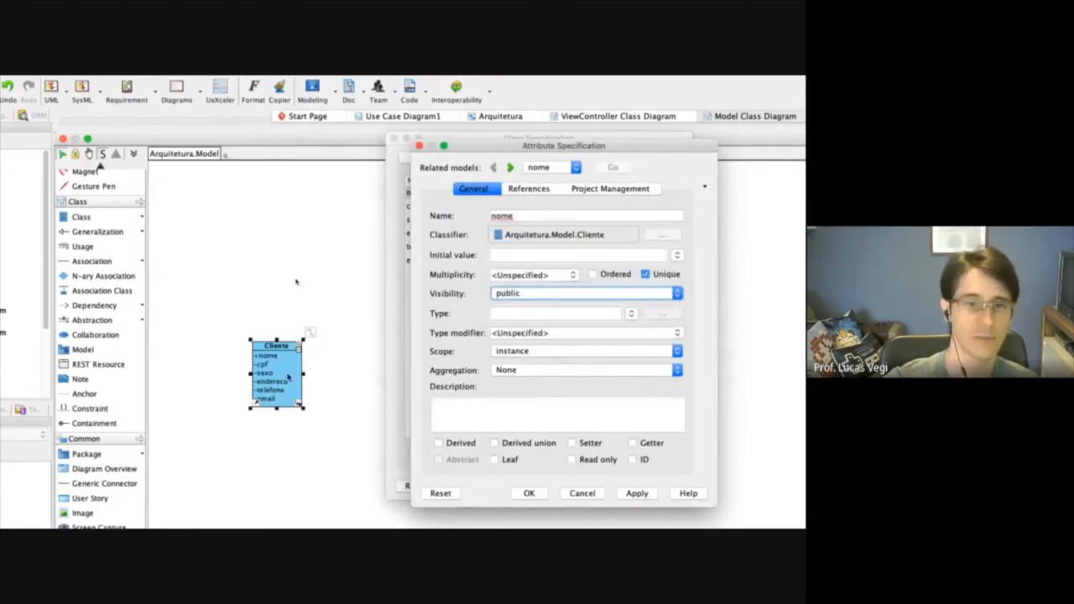
click(665, 293)
click(522, 276)
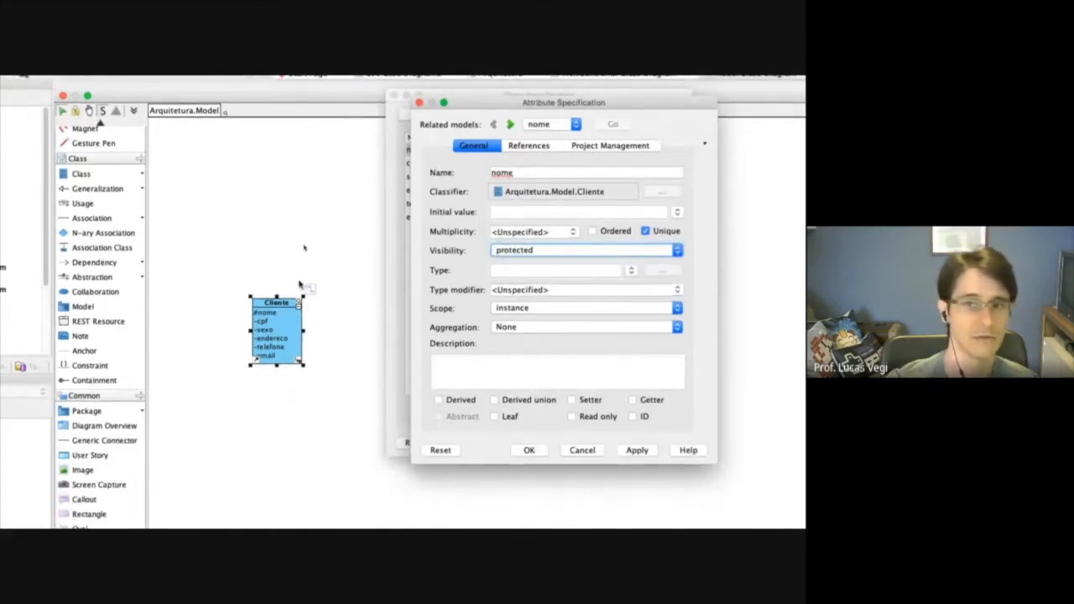
Apply package and then unspecified visibility to the nome attribute to compare their notation.
click(574, 251)
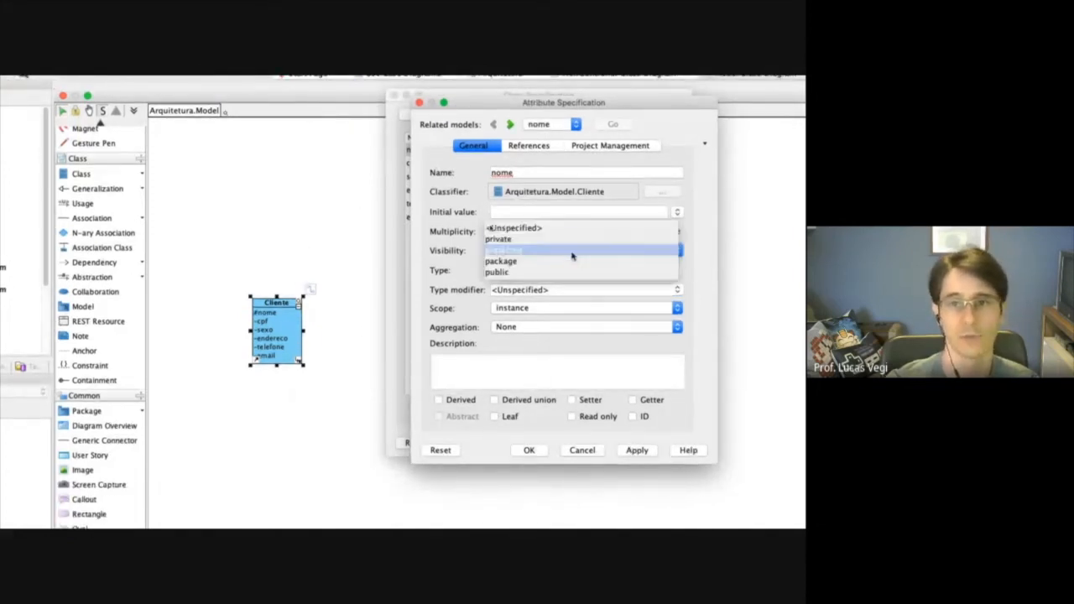
click(519, 263)
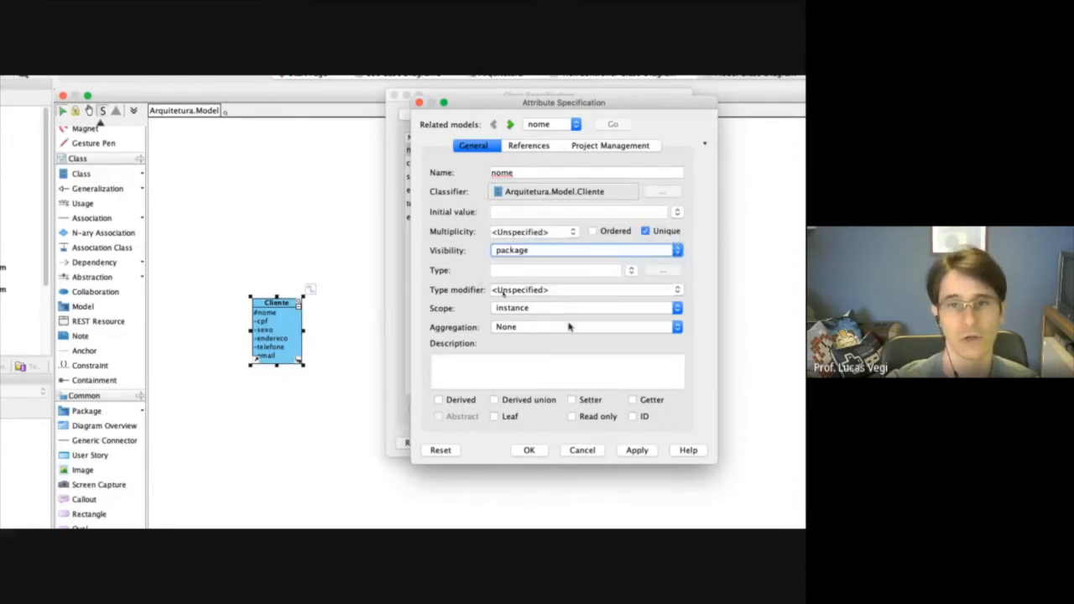
click(631, 451)
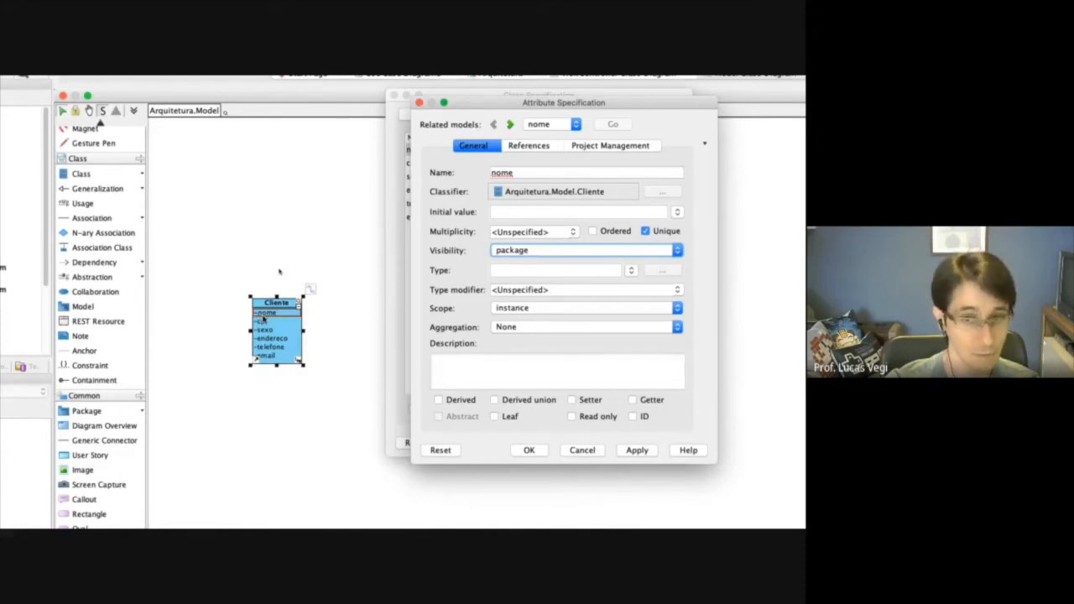
click(554, 250)
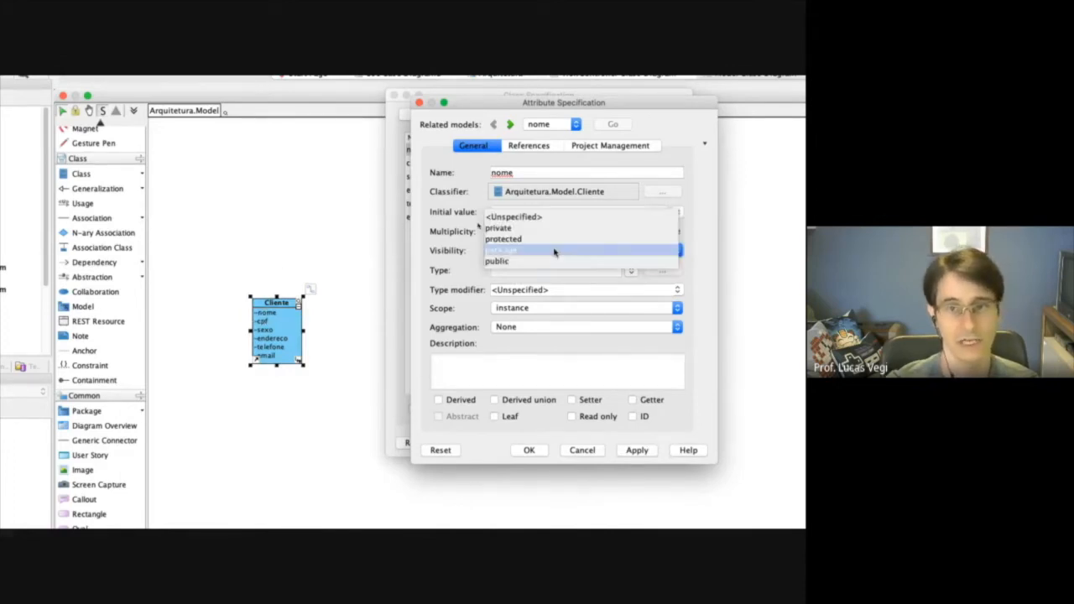
click(526, 216)
click(640, 451)
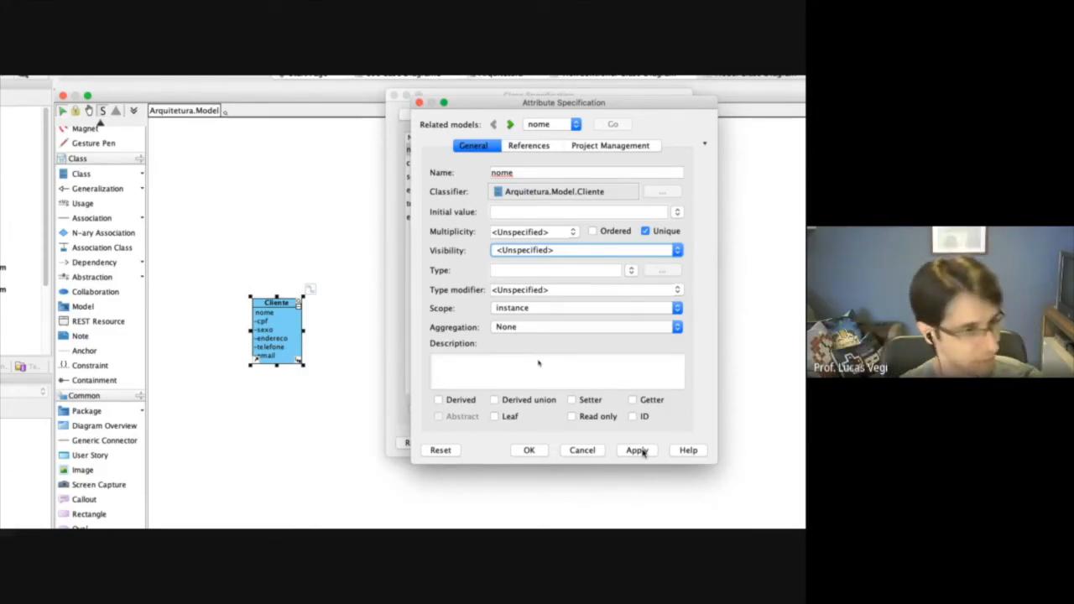
Set the nome attribute's visibility to private and apply the change.
click(677, 252)
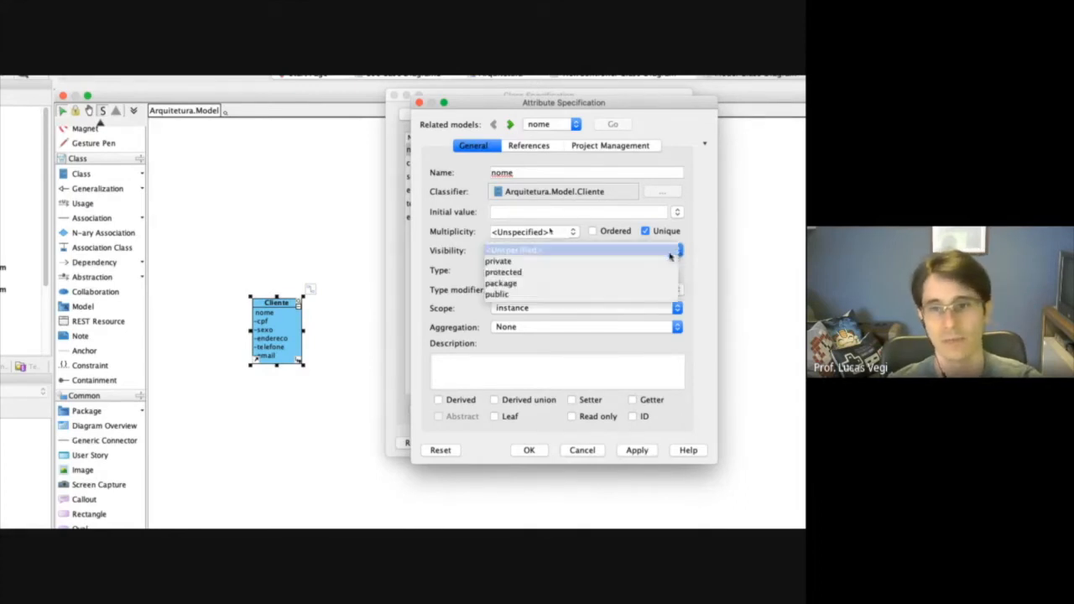
click(521, 261)
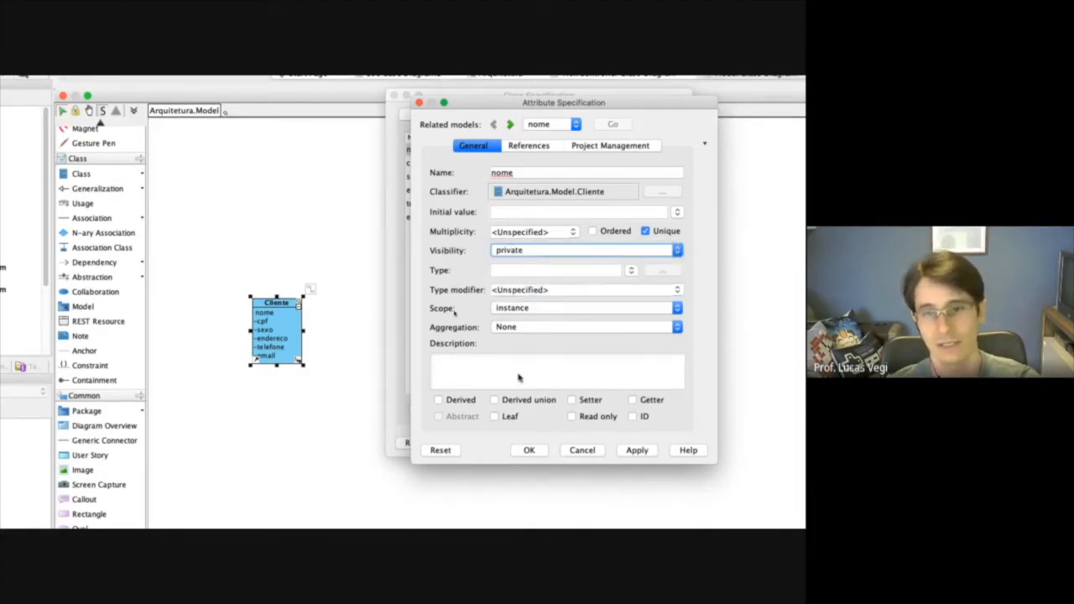
click(527, 375)
click(678, 361)
mouse_move(710, 380)
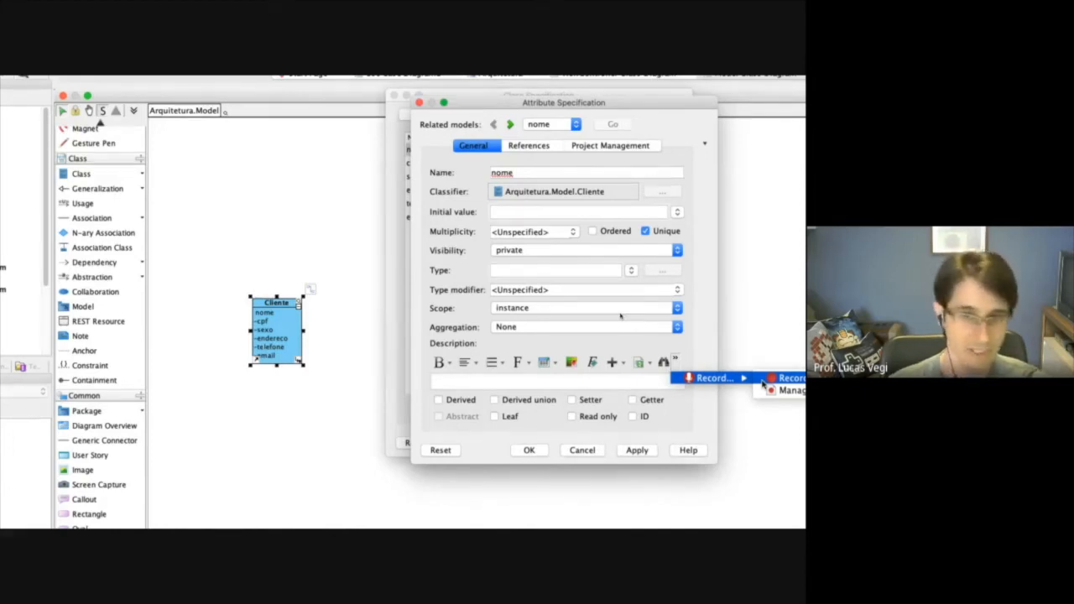
click(709, 334)
click(640, 452)
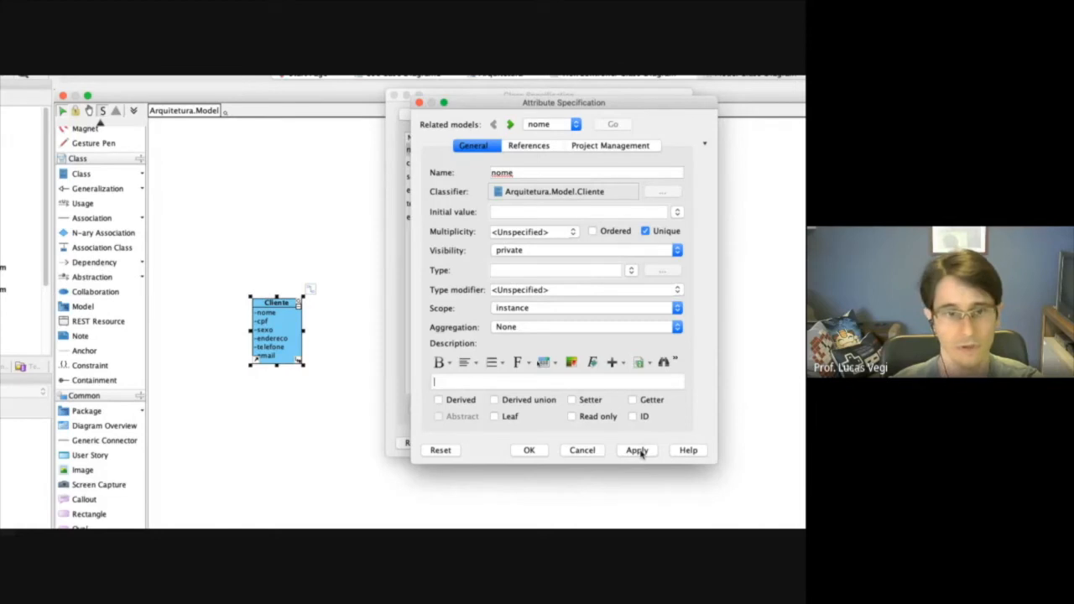
Set the nome attribute's type to string and apply it.
click(631, 272)
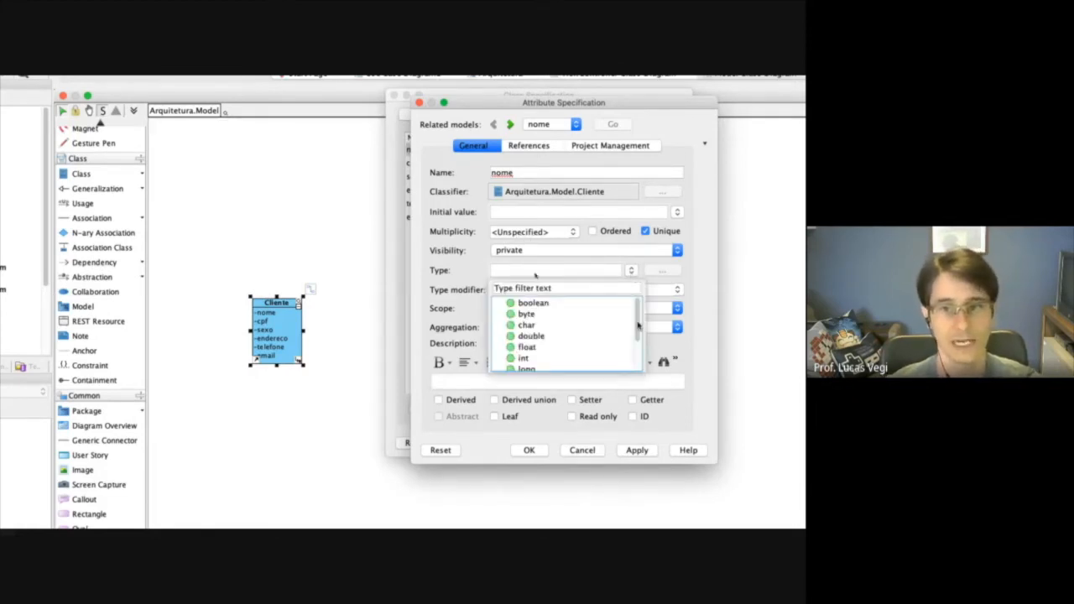
scroll(638, 332, down, 3)
click(625, 354)
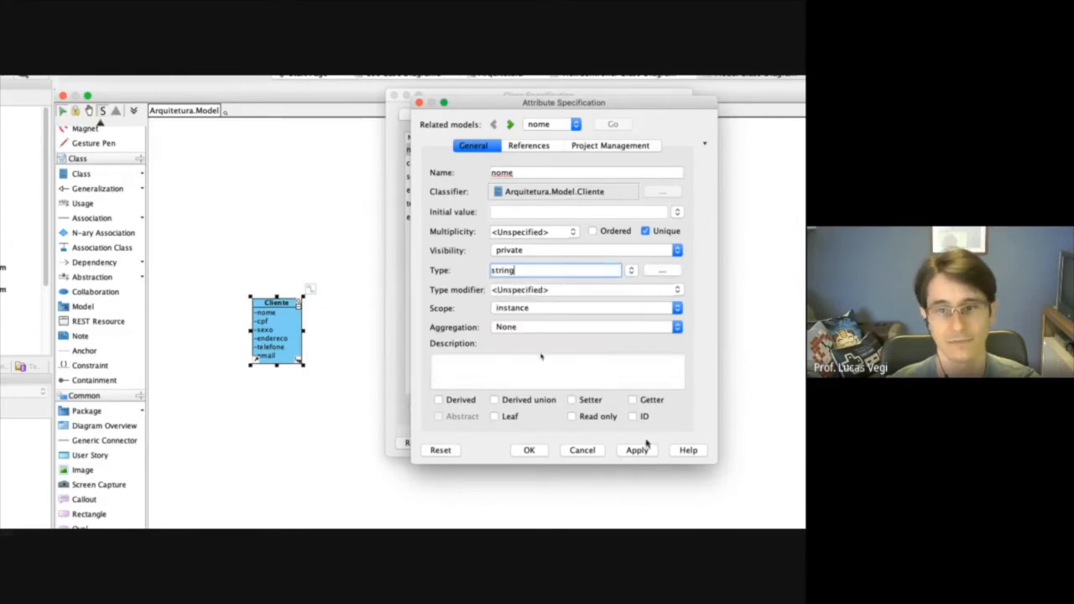
click(645, 451)
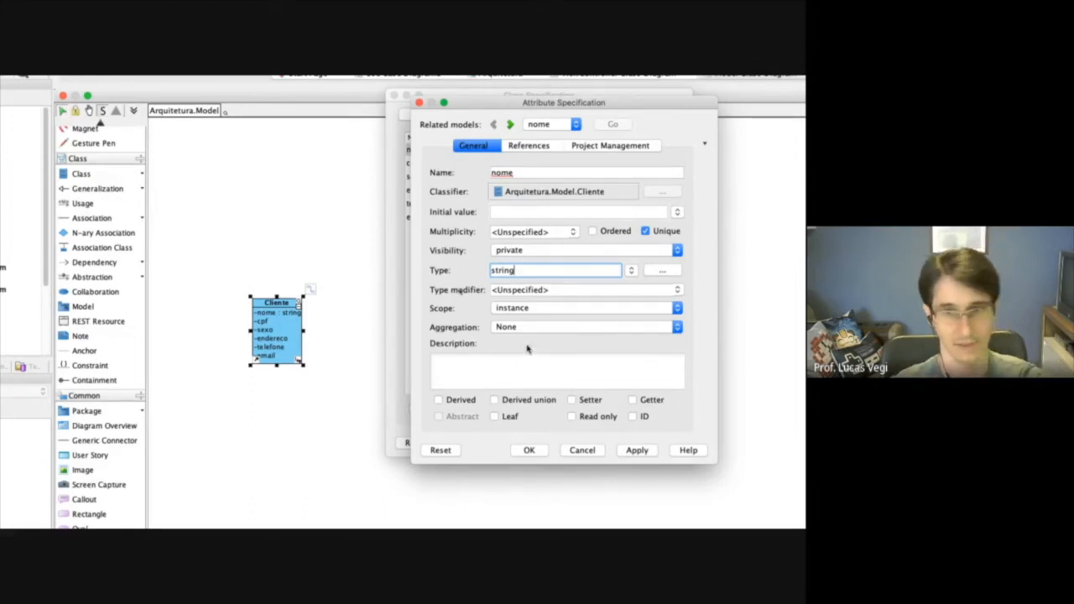
Try classifier scope on the nome attribute and return it to instance scope.
click(554, 309)
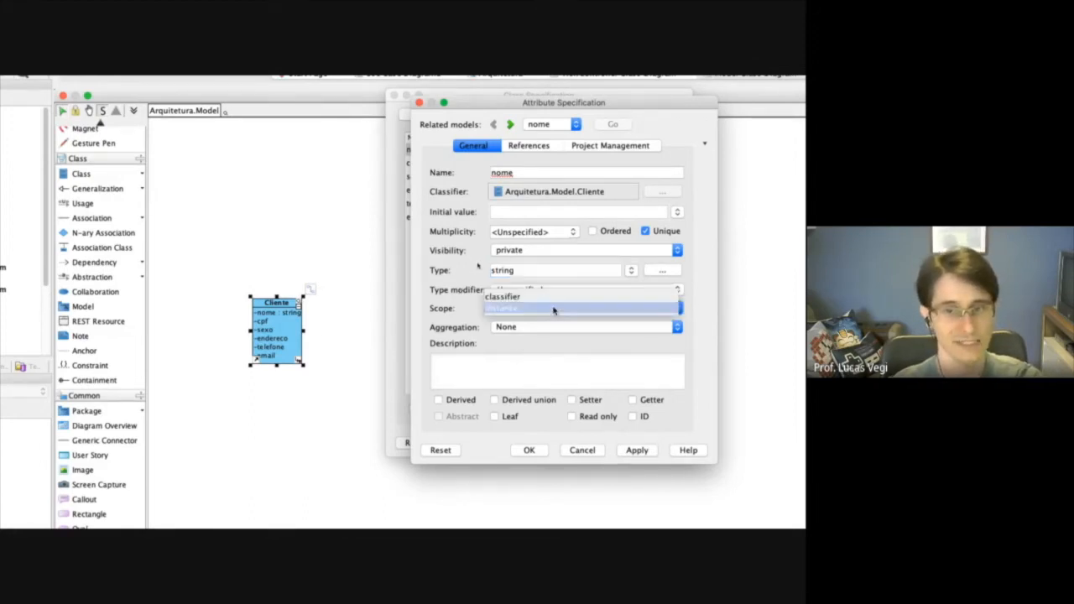
click(502, 299)
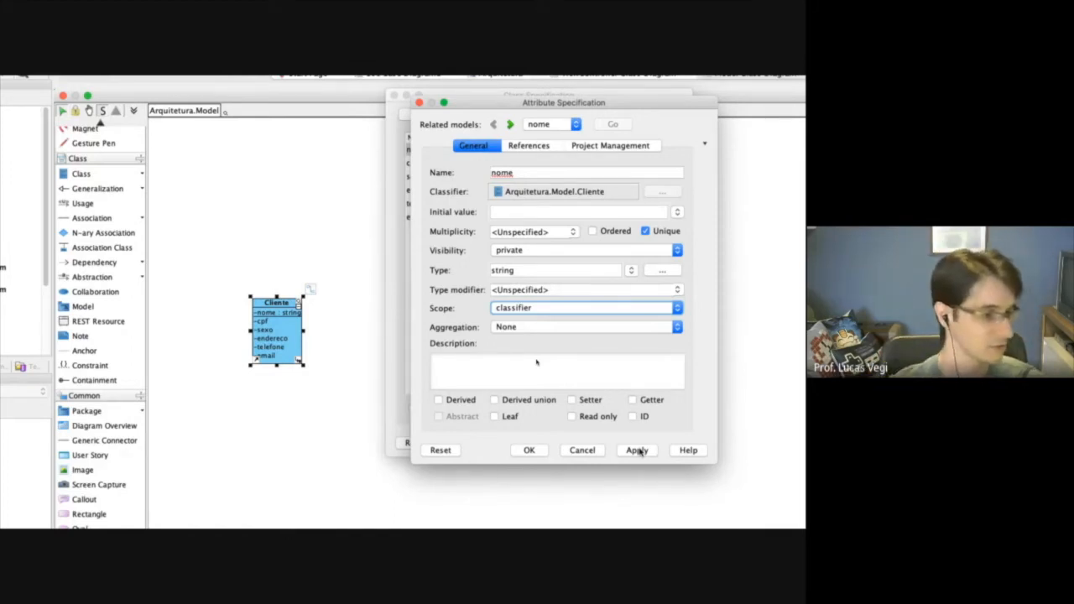
click(578, 309)
click(509, 319)
click(638, 454)
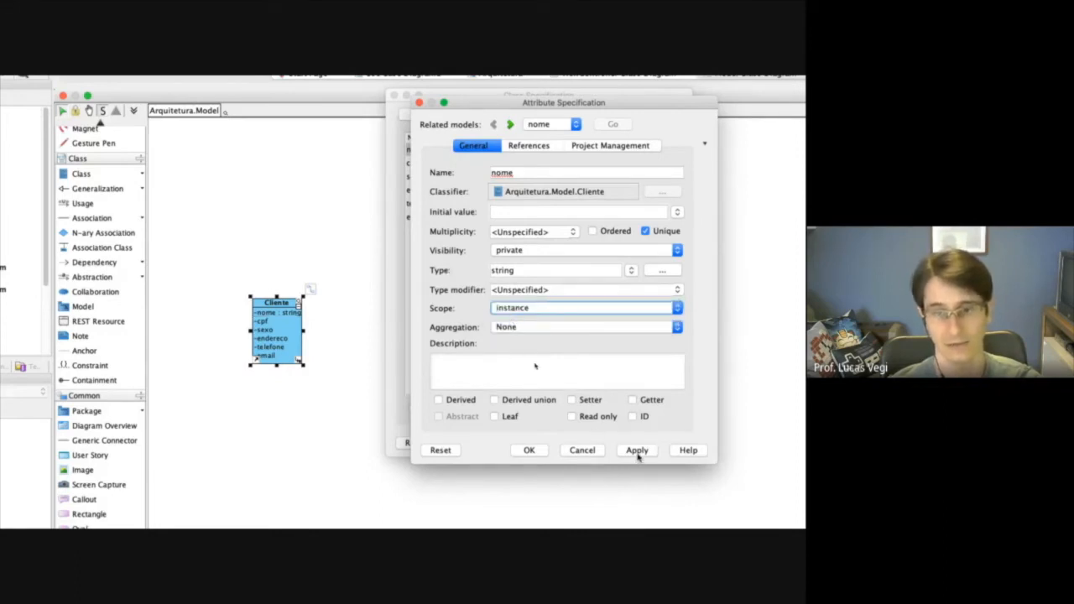
Enter the description "texto..." for the nome attribute.
click(555, 377)
text(texto...)
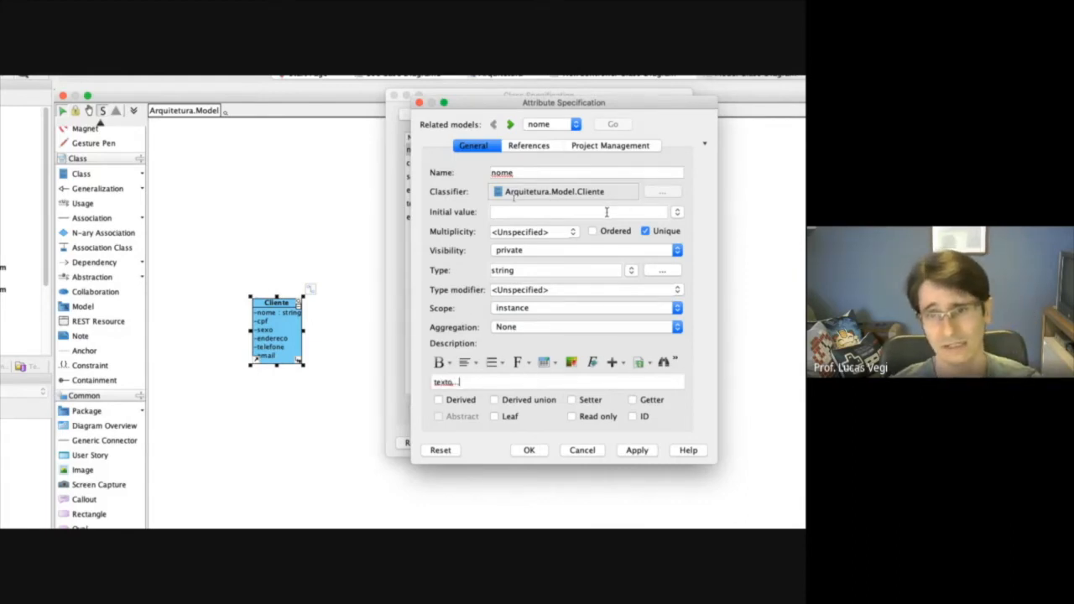
Set the cpf attribute's type to int and the sexo attribute's type to char, applying the changes.
click(510, 125)
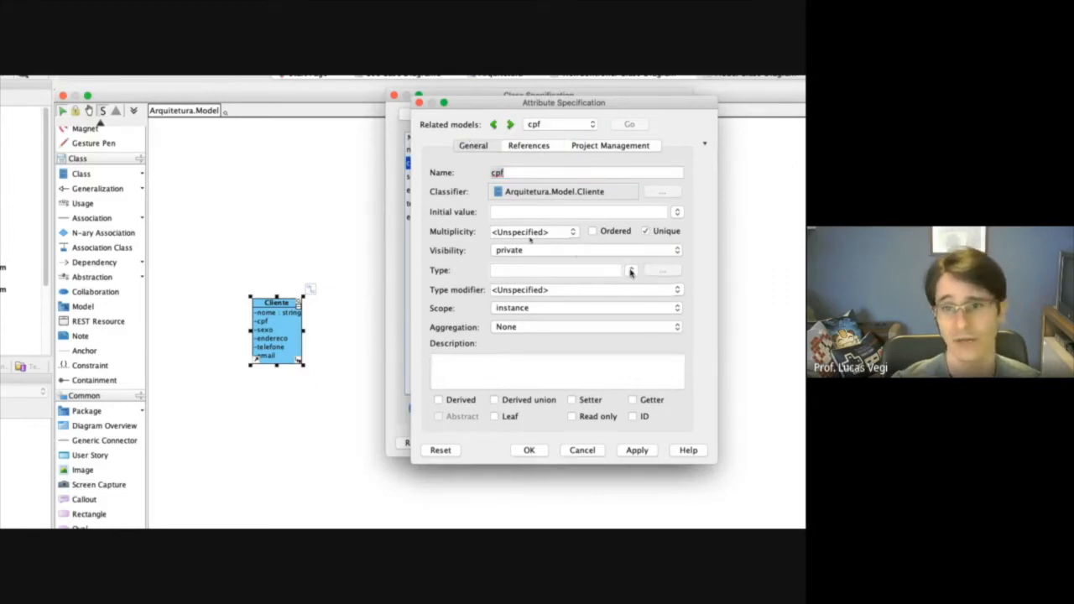
click(511, 125)
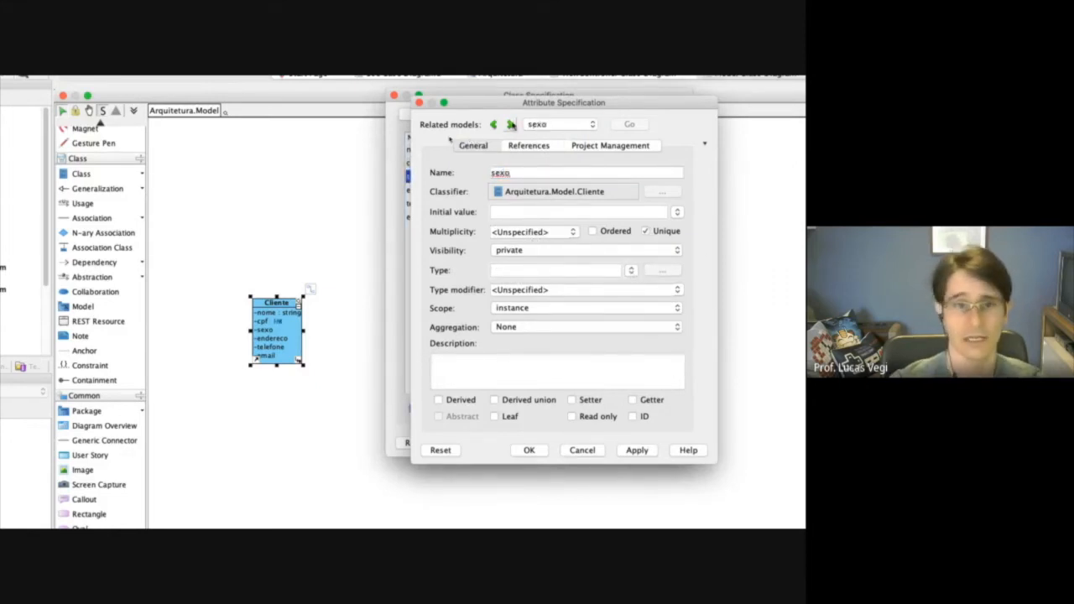
click(580, 269)
text(char)
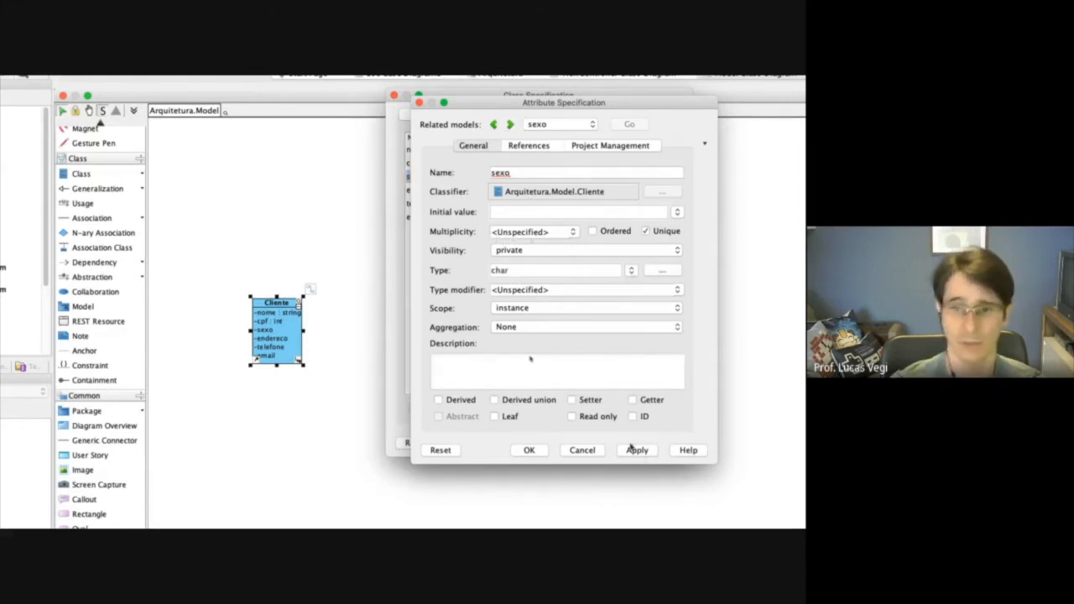
click(632, 452)
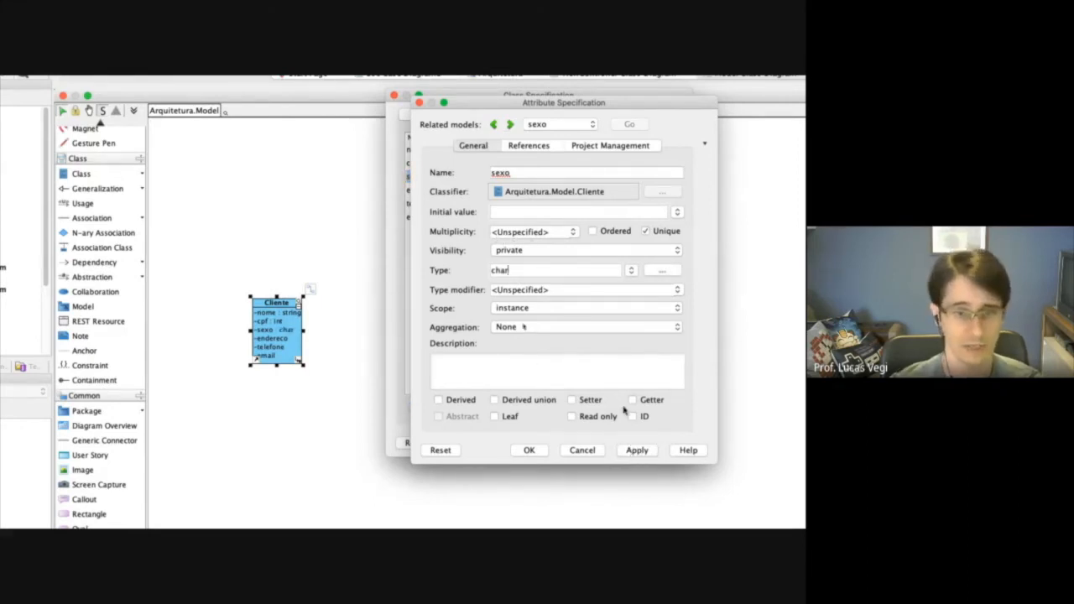
Set the types of the Cliente class's endereco and telefone attributes to string.
click(509, 124)
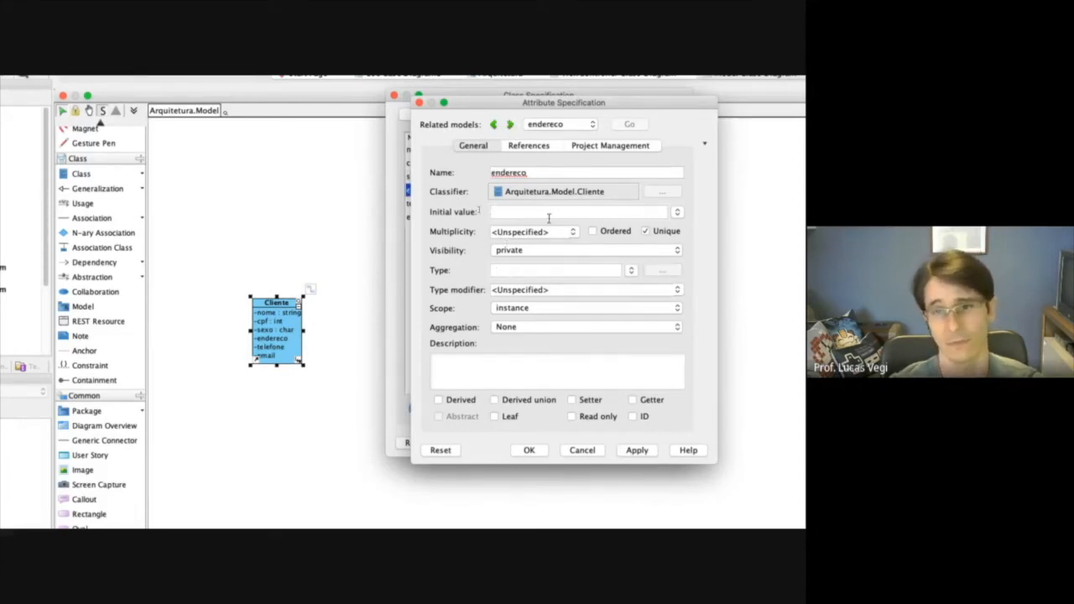
click(608, 270)
scroll(559, 359, down, 2)
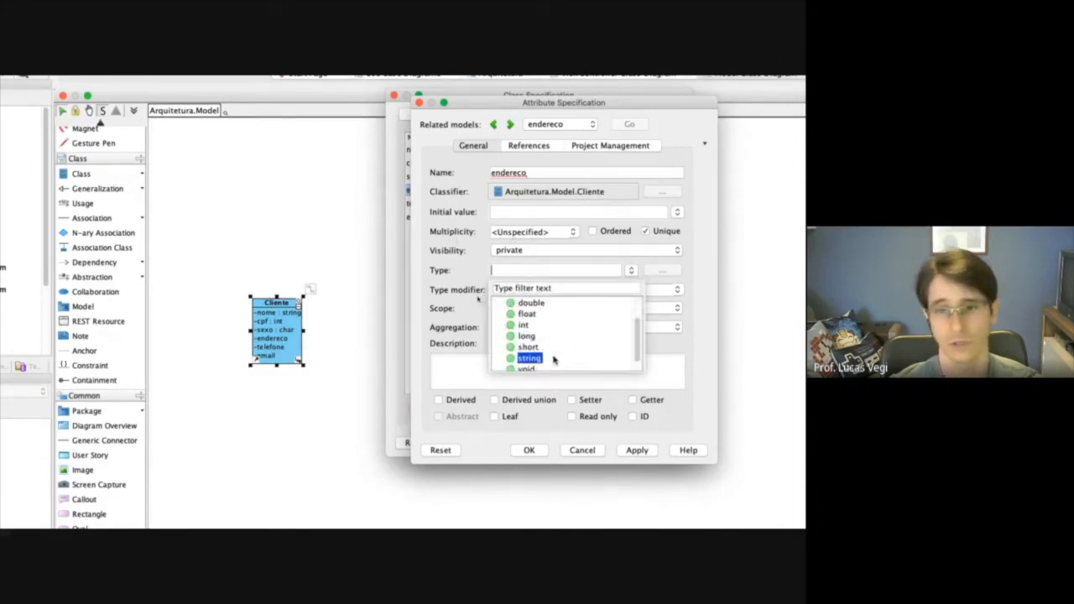
click(557, 361)
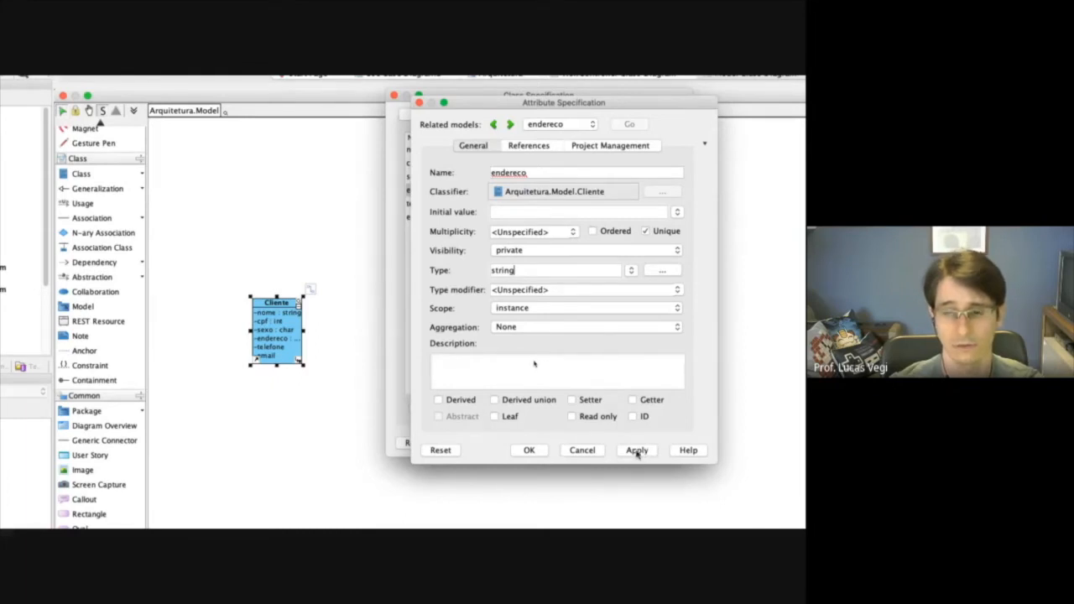
click(511, 124)
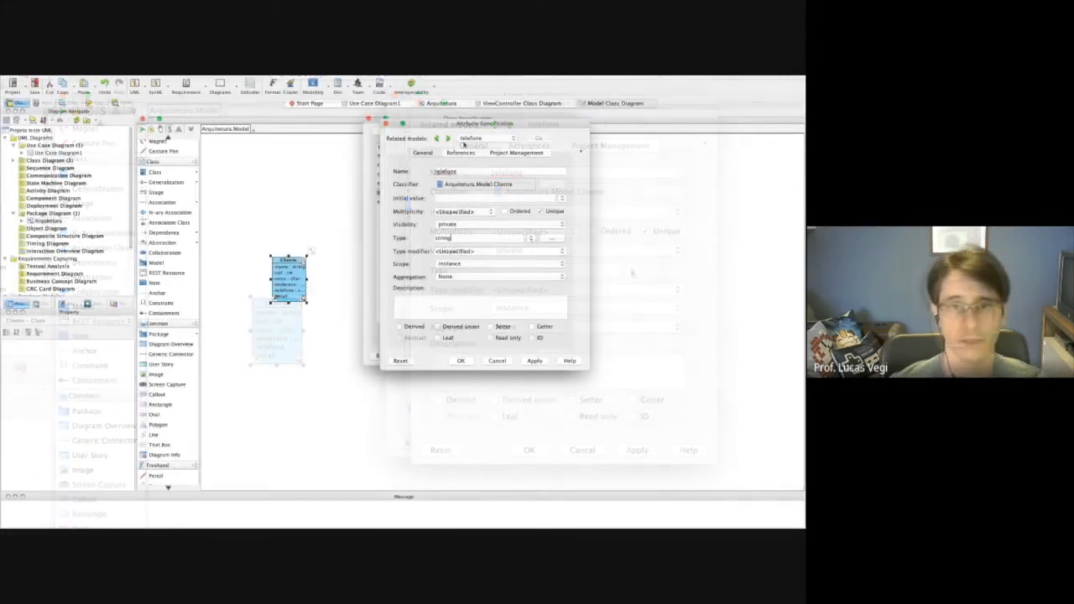
Set the email attribute's type to string, apply it and close the attribute specification.
click(448, 139)
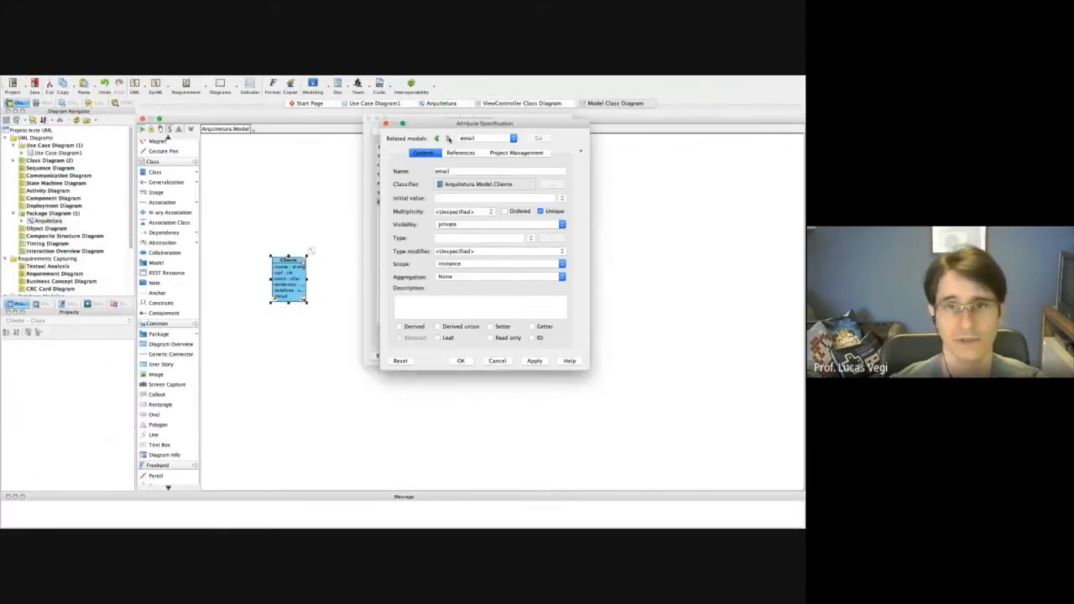
click(463, 238)
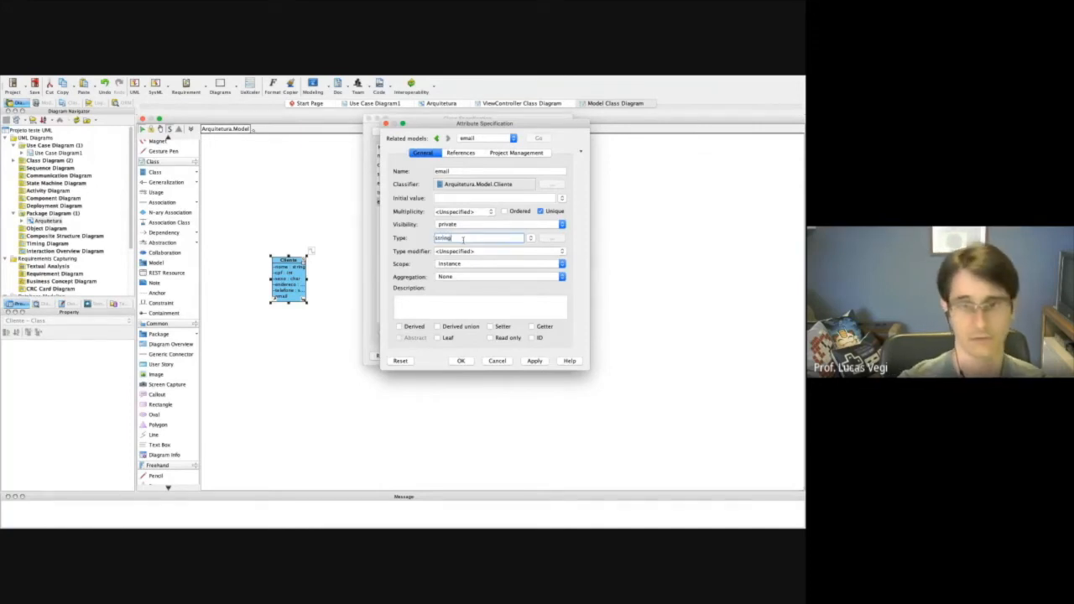
click(530, 240)
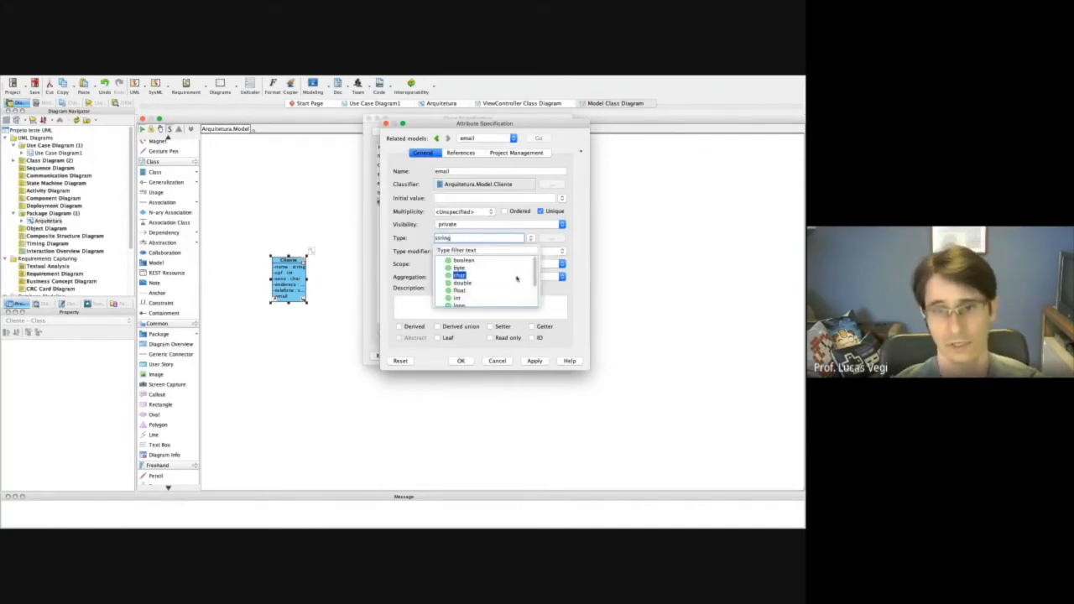
click(464, 305)
click(535, 361)
click(461, 361)
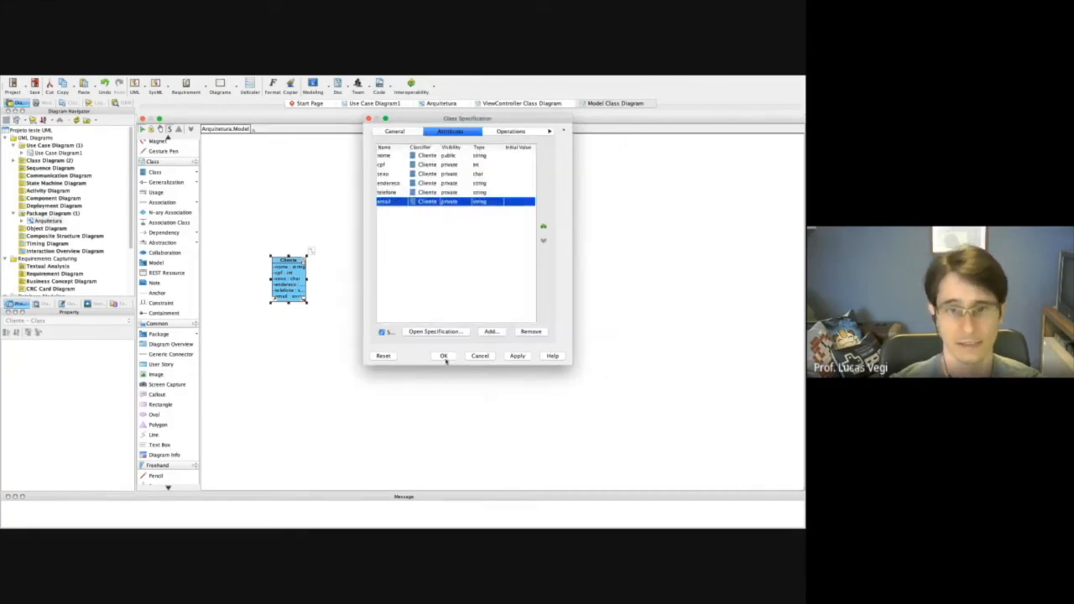
Accept the Cliente class specification and widen the class shape until the full attribute types fit.
click(444, 356)
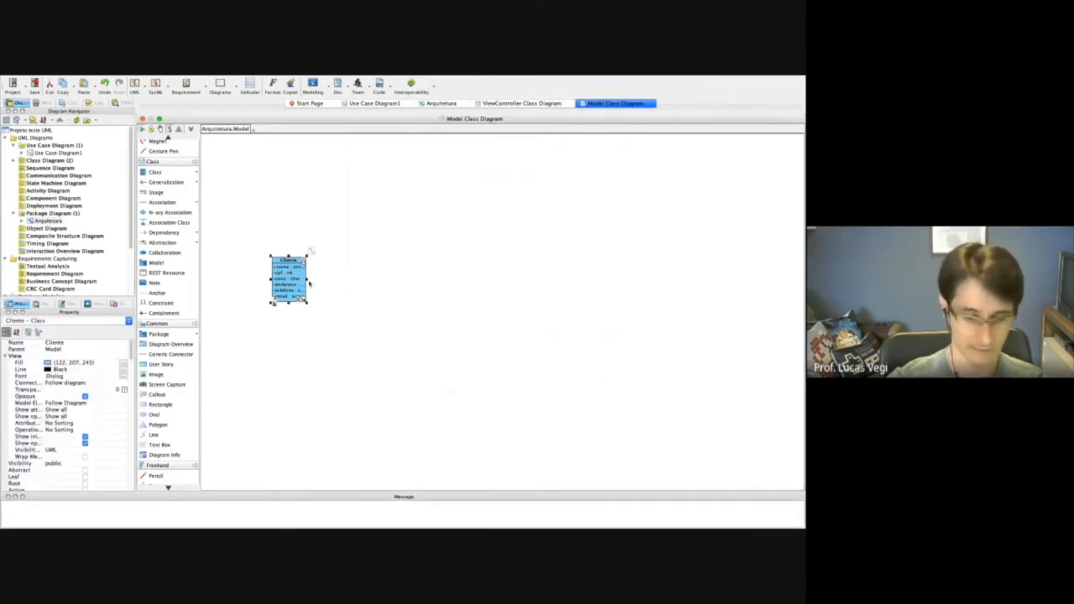
drag(305, 279, 329, 283)
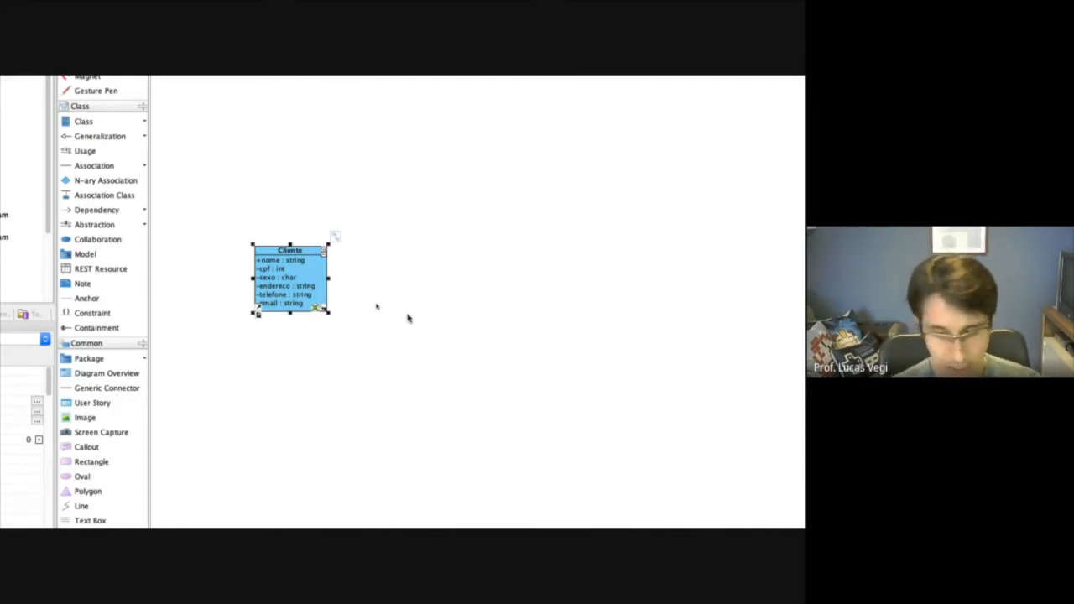
click(330, 382)
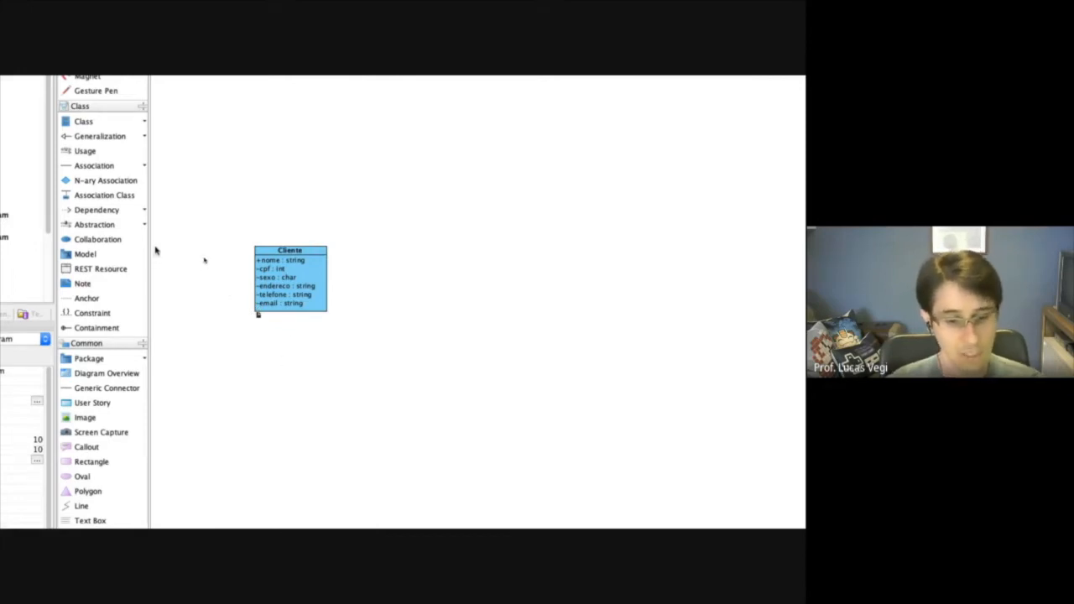
Add a class named Hospedagem to the diagram beside the Cliente class.
click(97, 123)
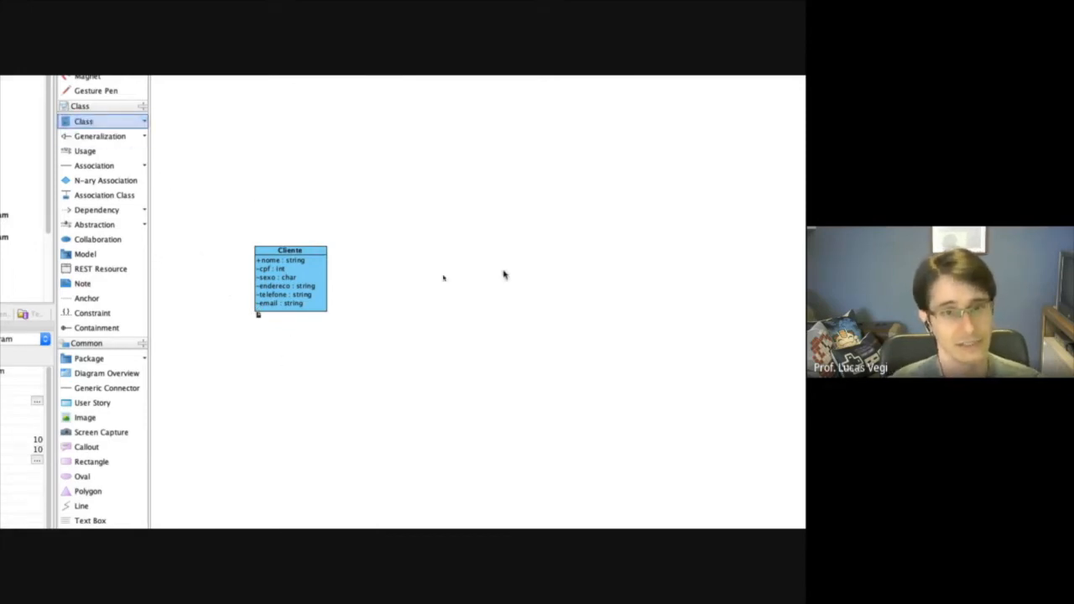
drag(461, 257, 506, 284)
text(Hospedagem)
click(423, 257)
Draw an association from Cliente to Hospedagem and name it "faz".
click(94, 166)
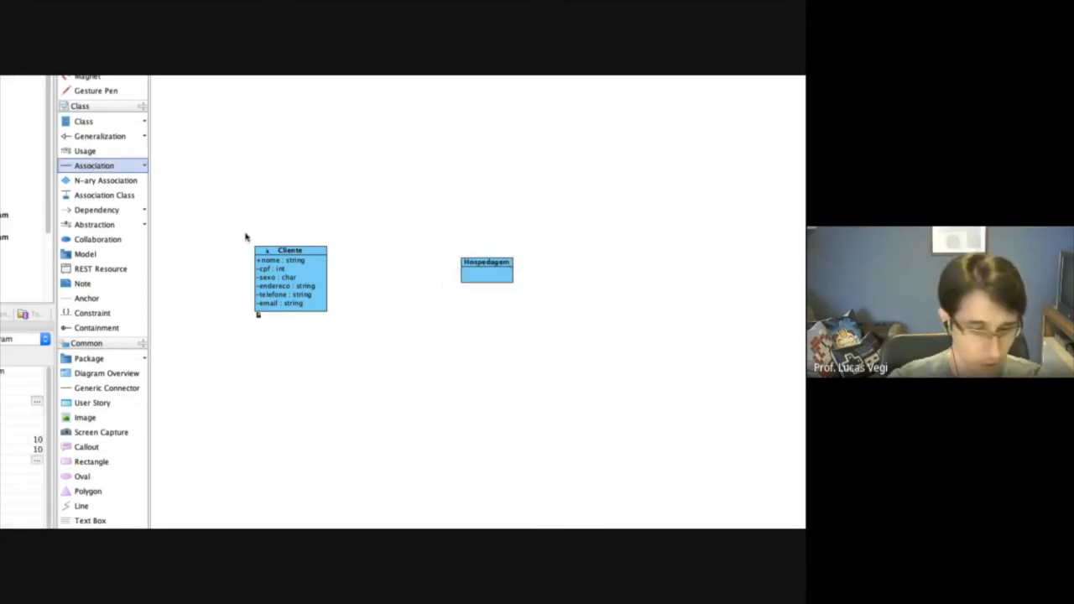
drag(317, 280, 465, 278)
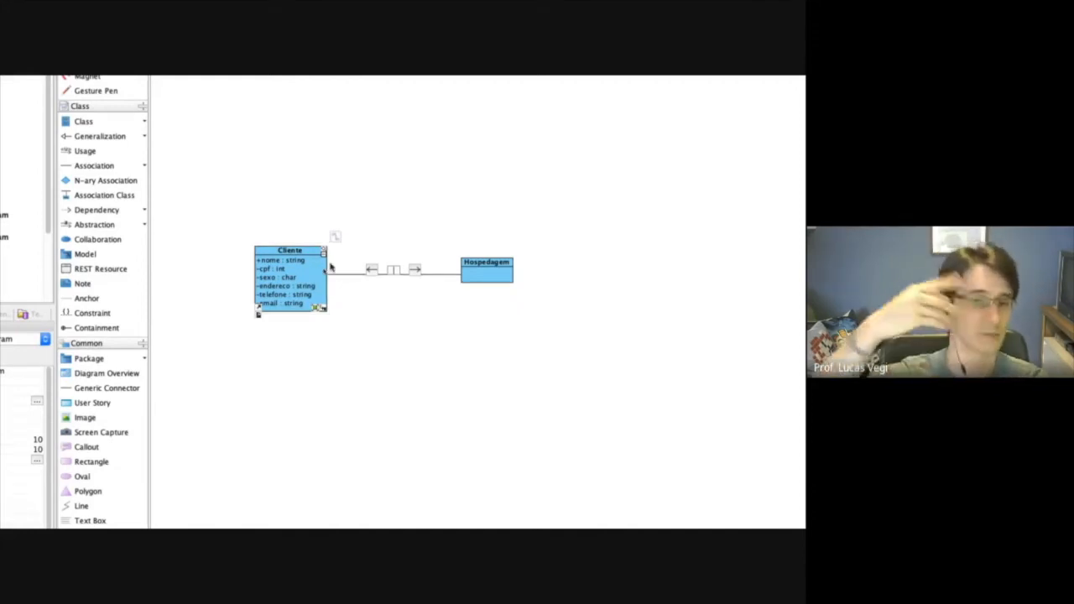
text(faz)
key(Return)
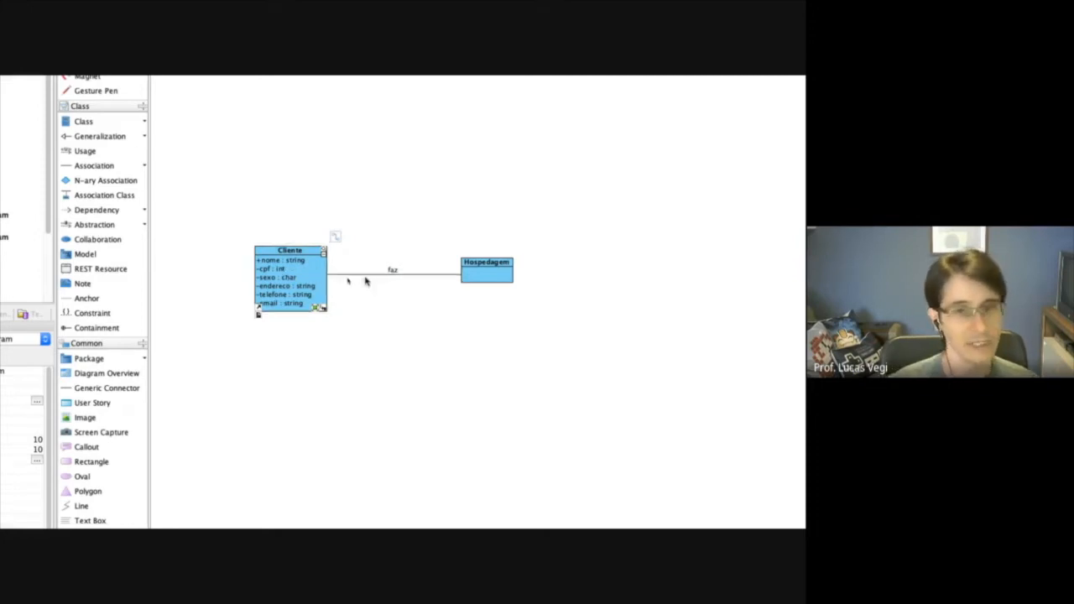
Open the faz association's specification and set the Cliente end's multiplicity to 1..*.
click(422, 276)
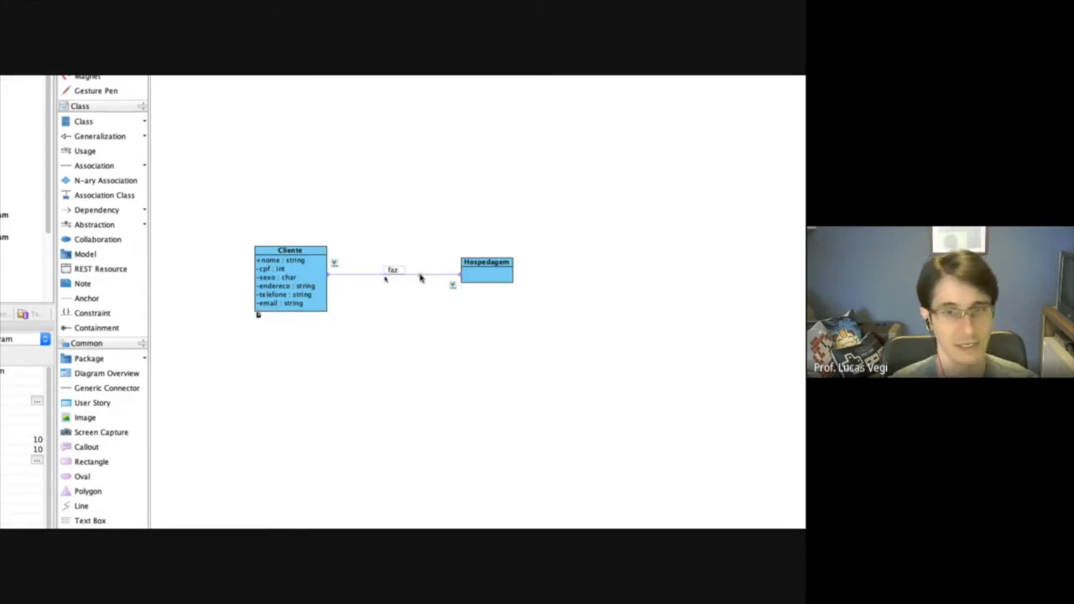
right_click(421, 278)
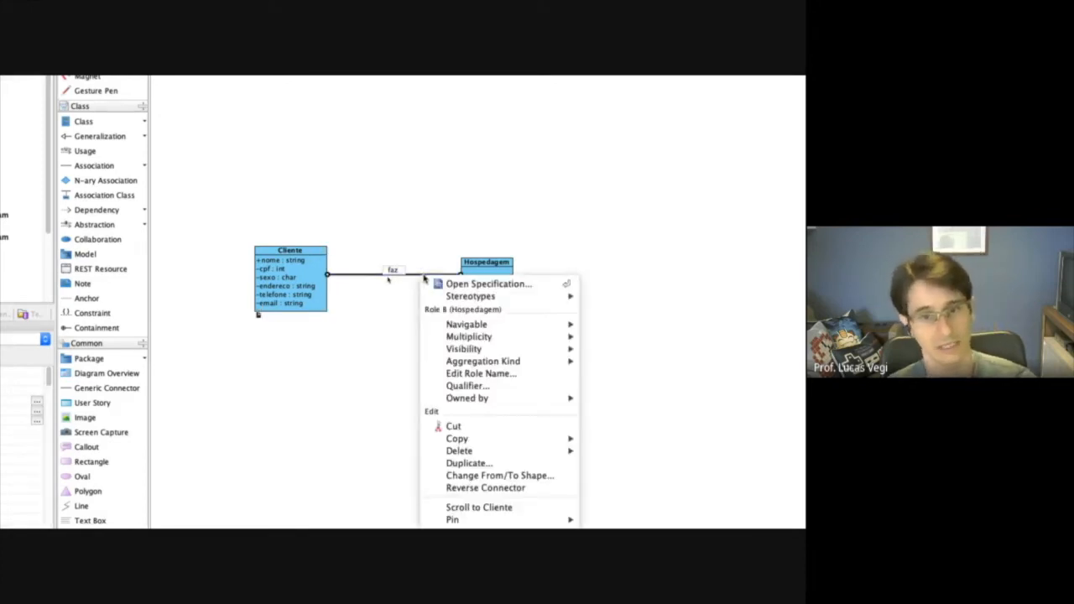
click(472, 285)
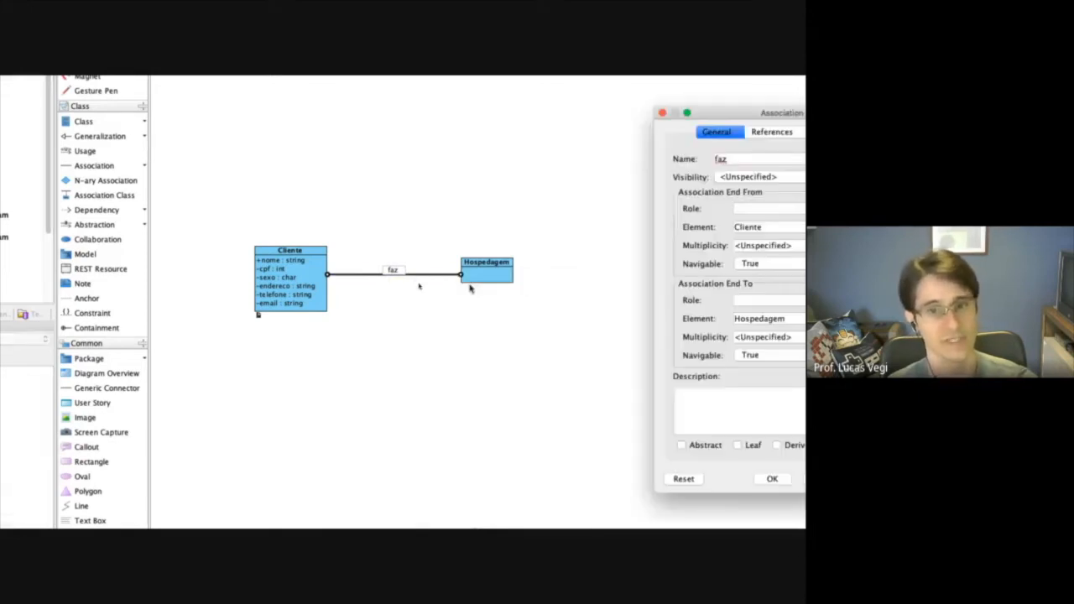
drag(759, 113, 615, 110)
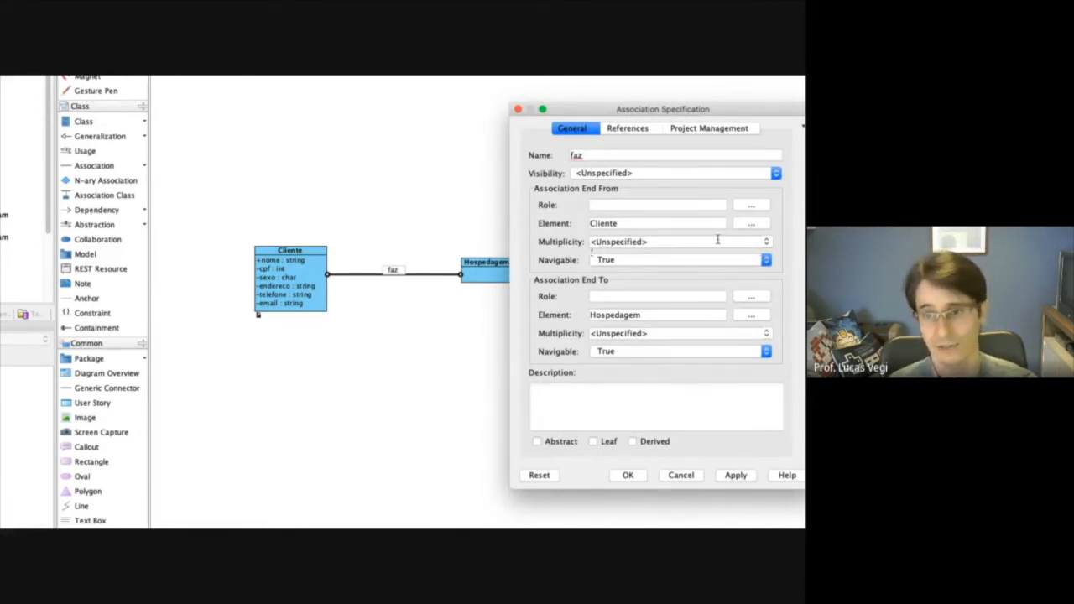
click(764, 242)
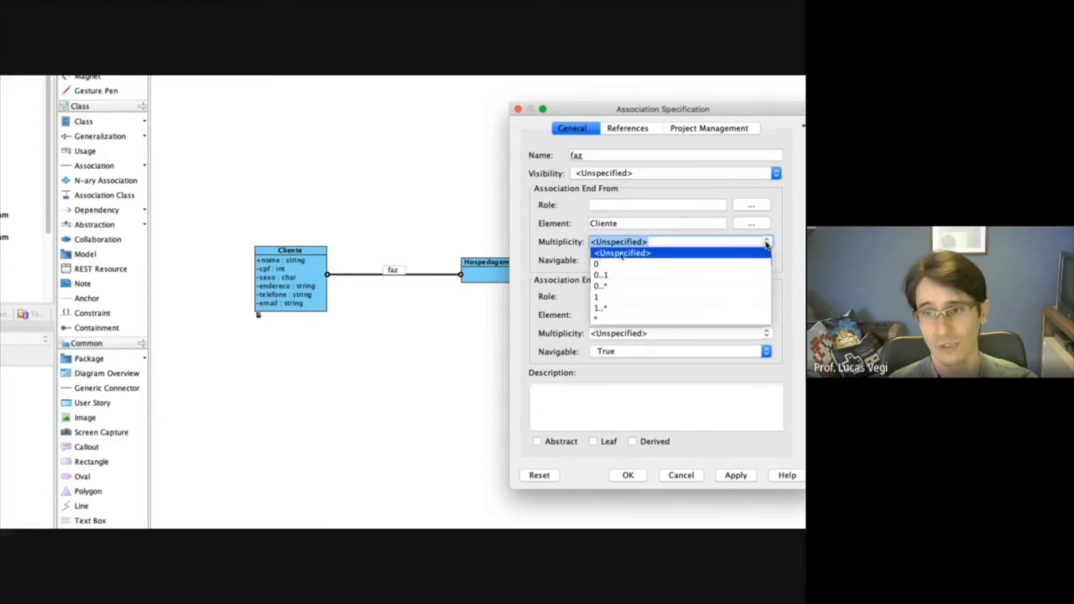
click(656, 307)
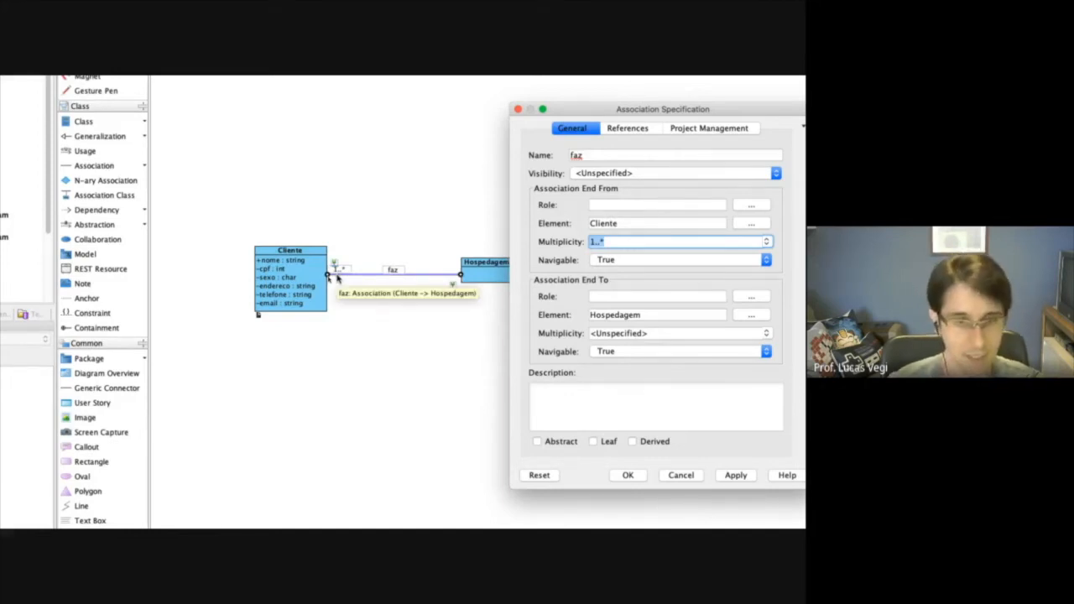
Set the multiplicity of the faz association's Hospedagem end to 0..*.
click(621, 333)
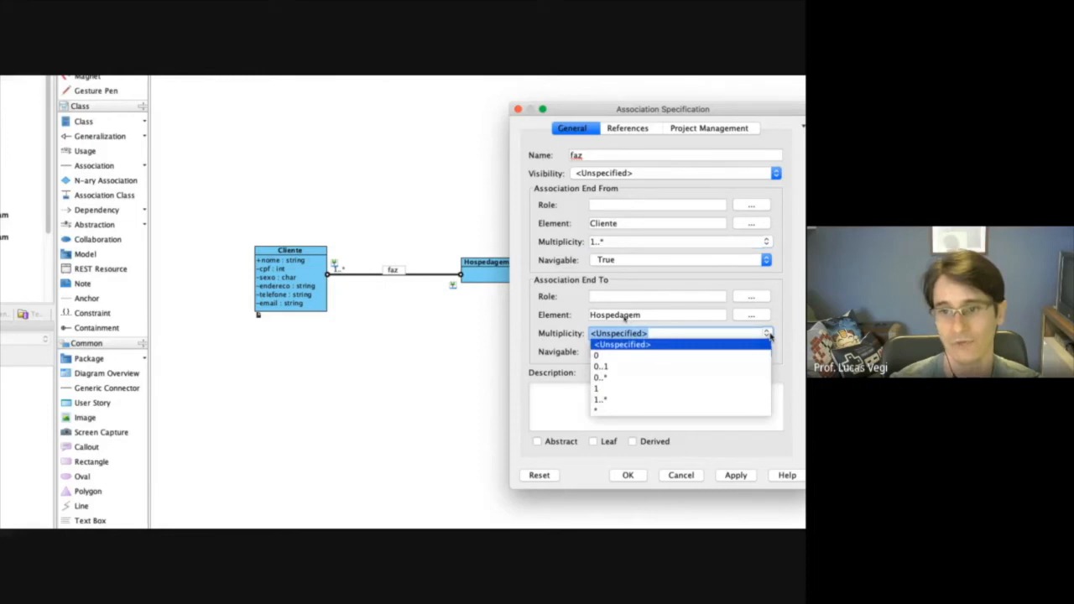
click(654, 399)
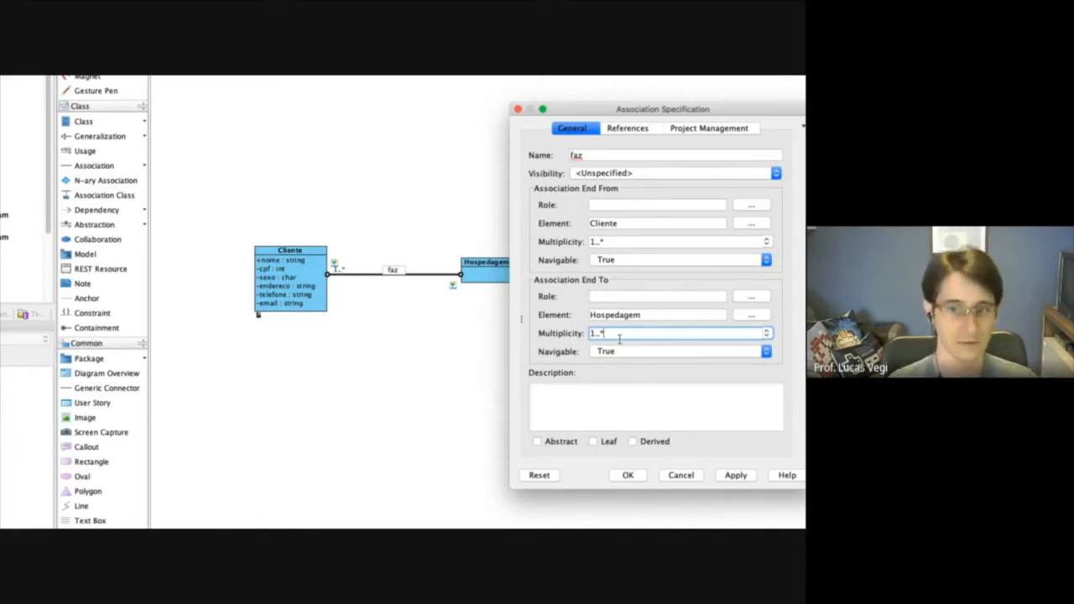
click(767, 334)
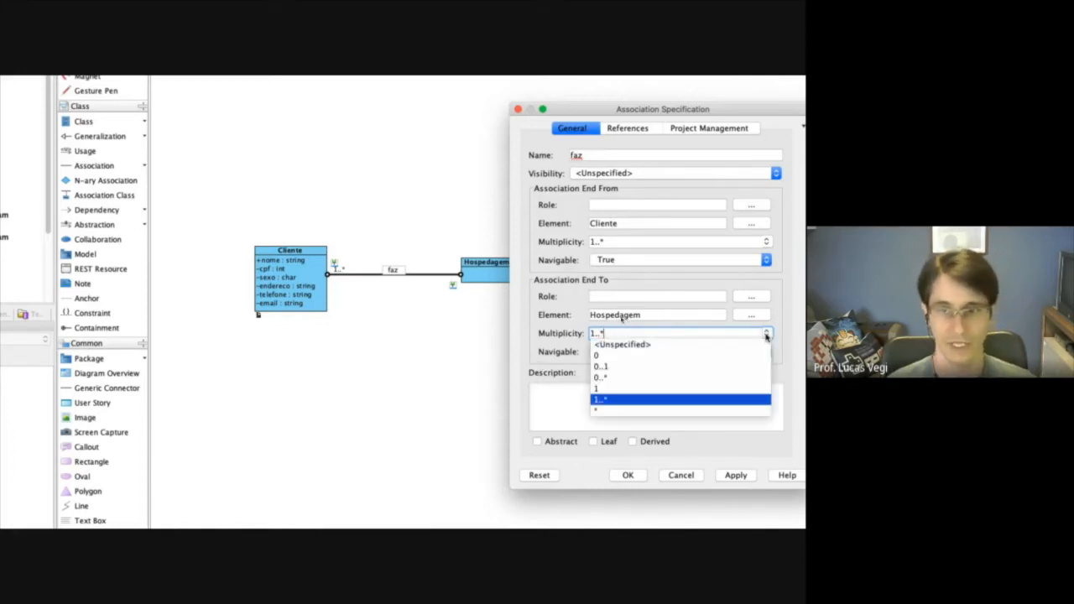
click(632, 379)
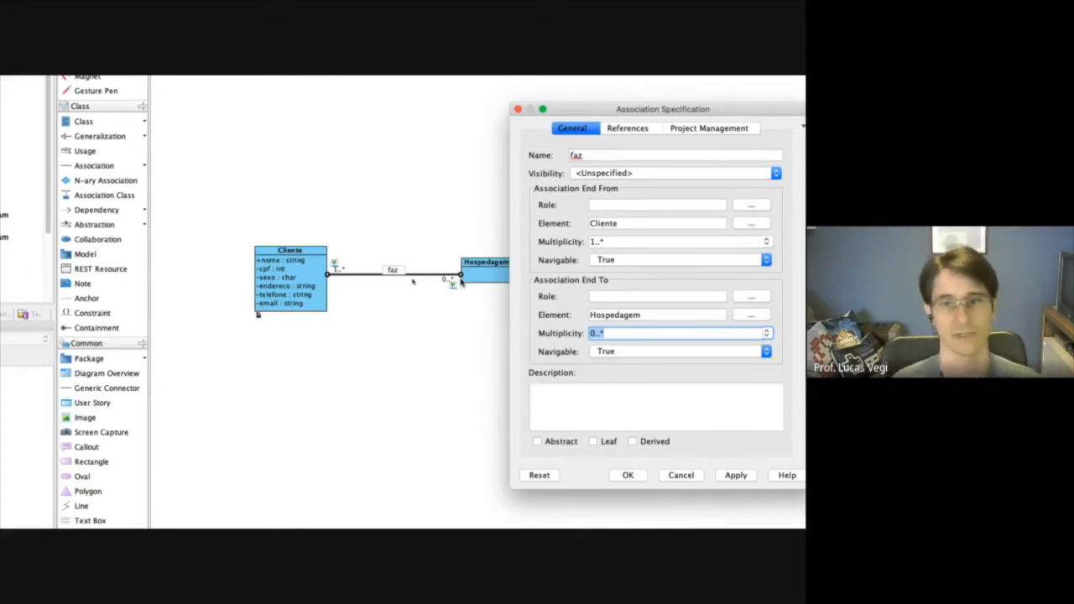
click(310, 275)
click(342, 290)
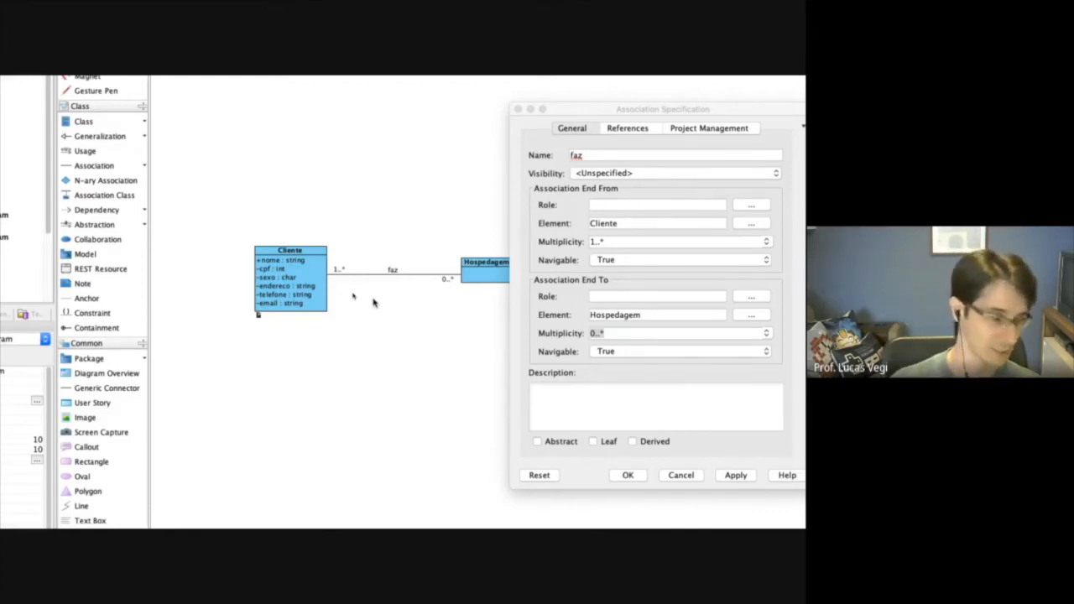
click(315, 277)
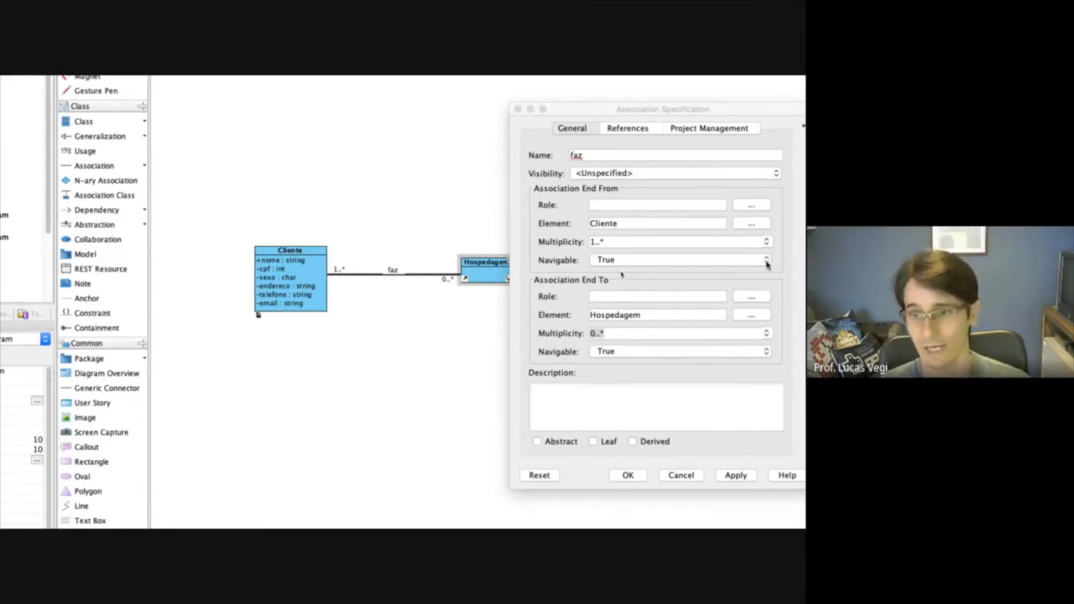
Set the Hospedagem end's navigability to <Unspecified>, apply it and close the association specification.
click(767, 352)
click(653, 340)
click(735, 476)
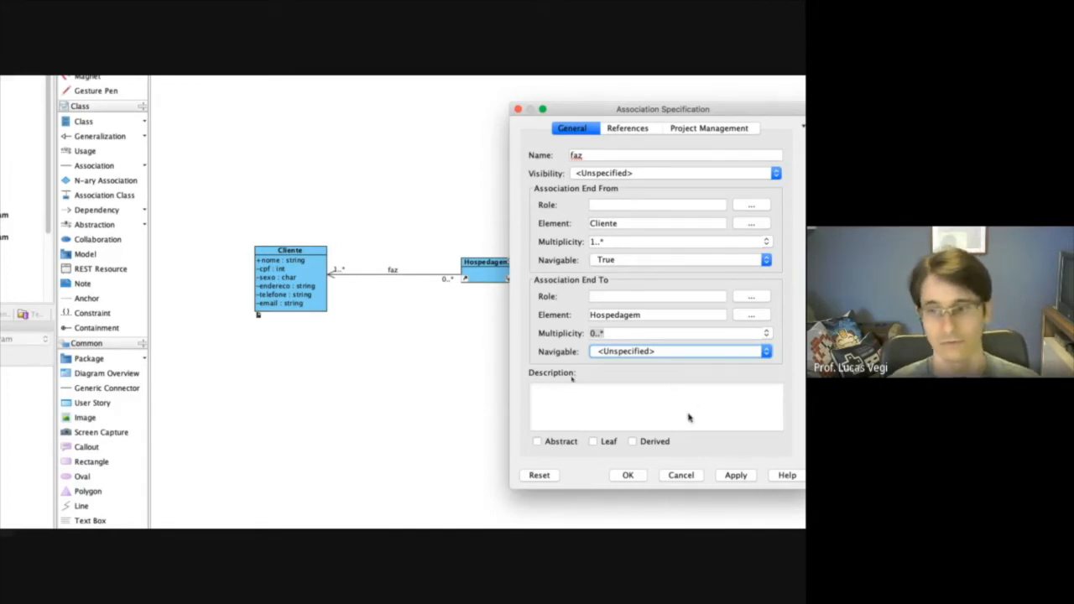
click(621, 477)
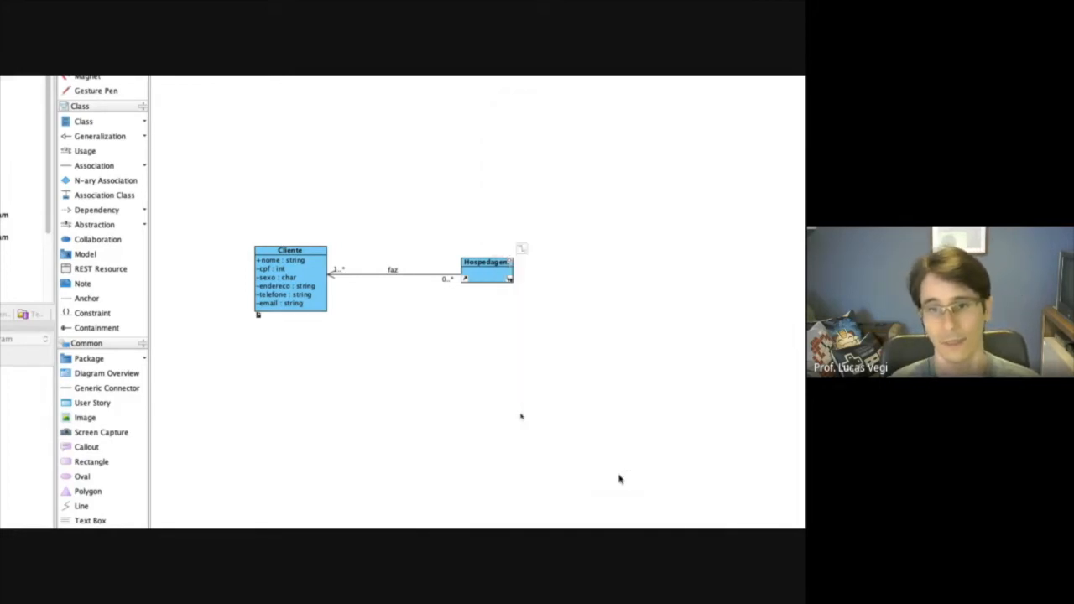
Add a first attribute named "hospedes" to the Hospedagem class.
right_click(495, 274)
mouse_move(643, 285)
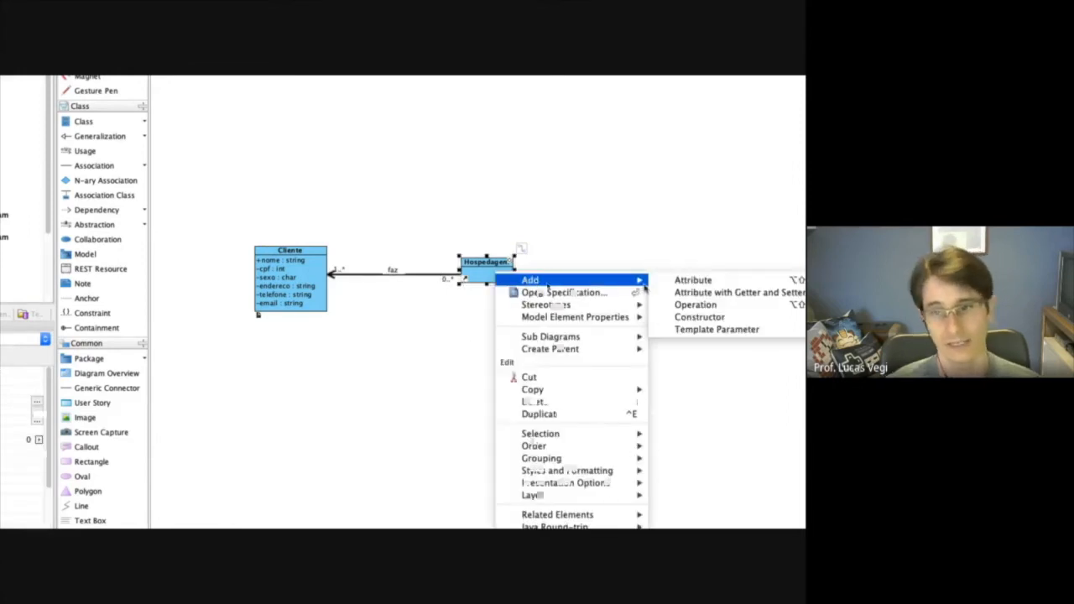
click(694, 280)
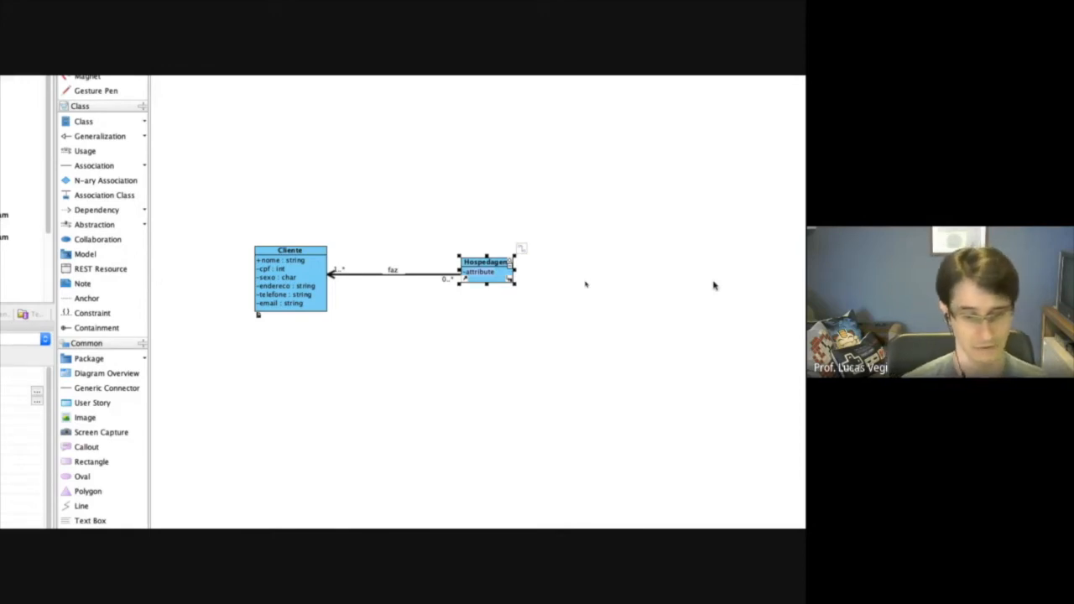
text(hosp)
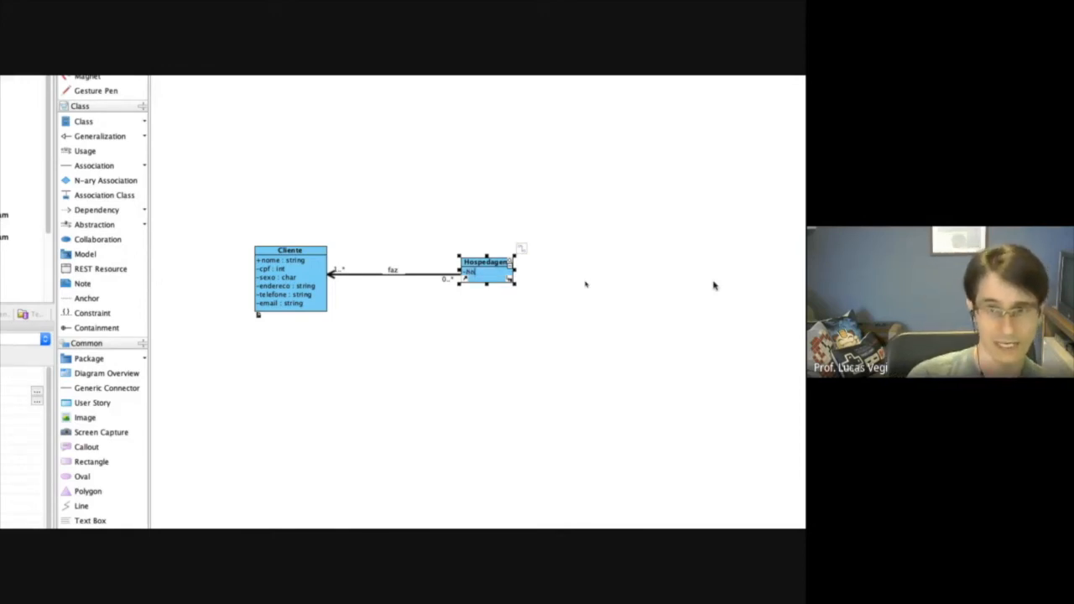
text(ede)
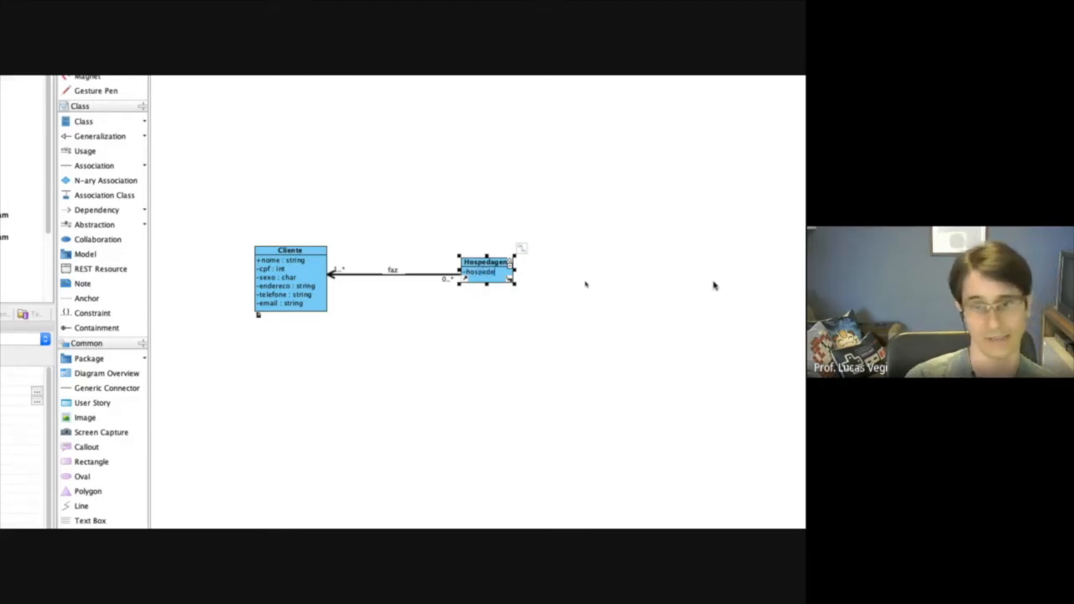
text(s)
key(Return)
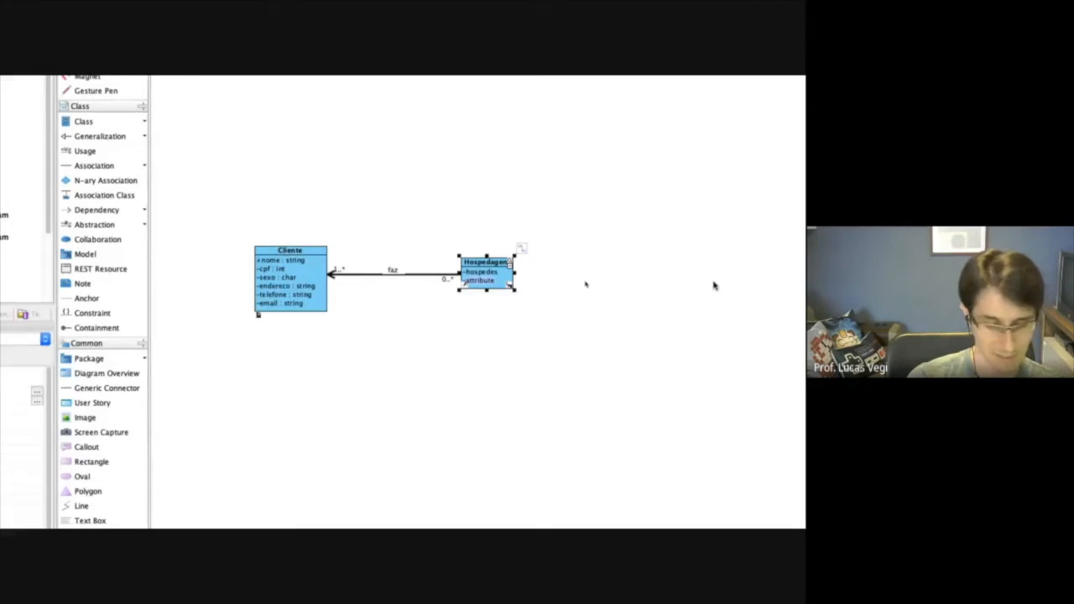
Add the attributes checkin, checkout and periodo to the Hospedagem class and finish attribute entry.
text(chec)
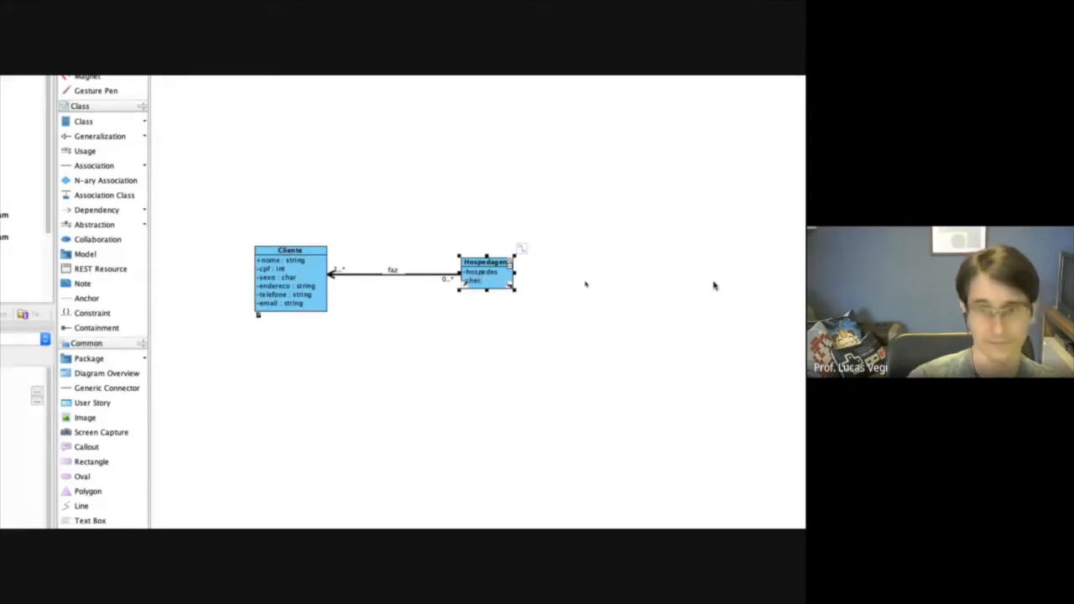
text(kin)
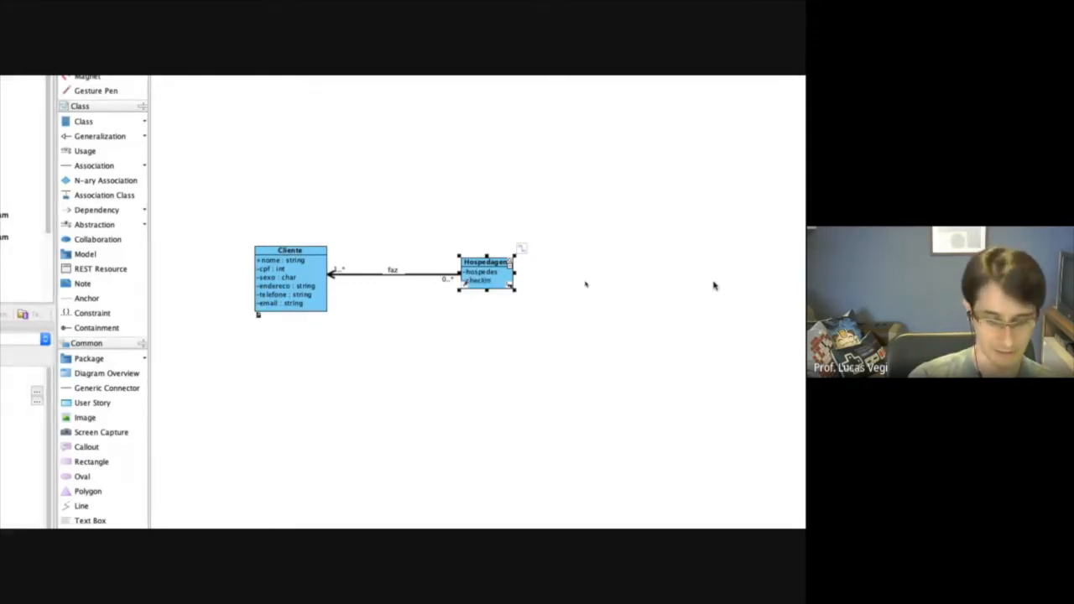
key(Return)
text(checkout)
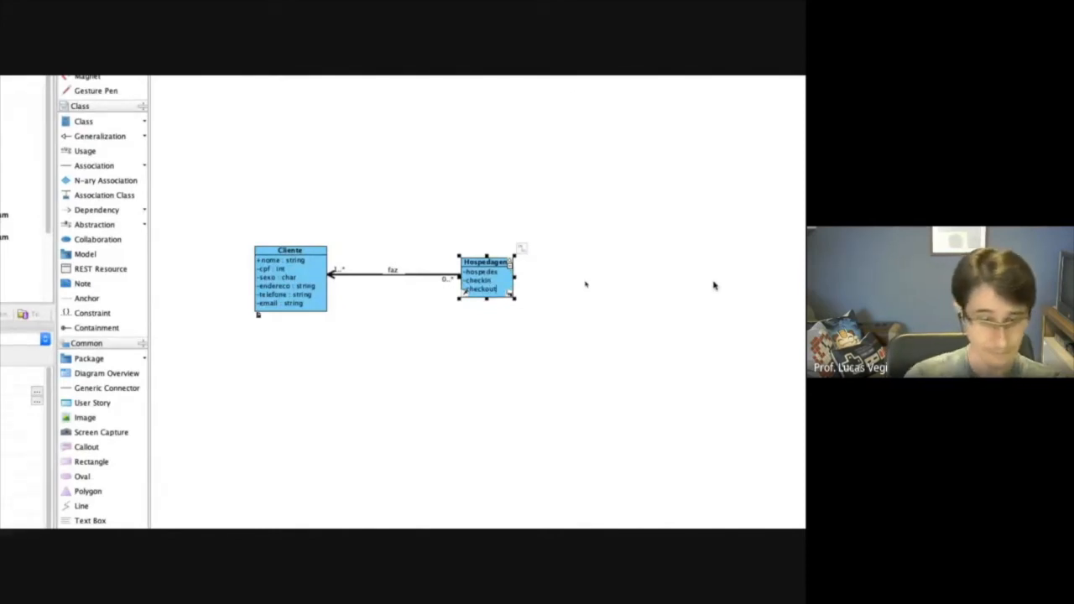
key(Return)
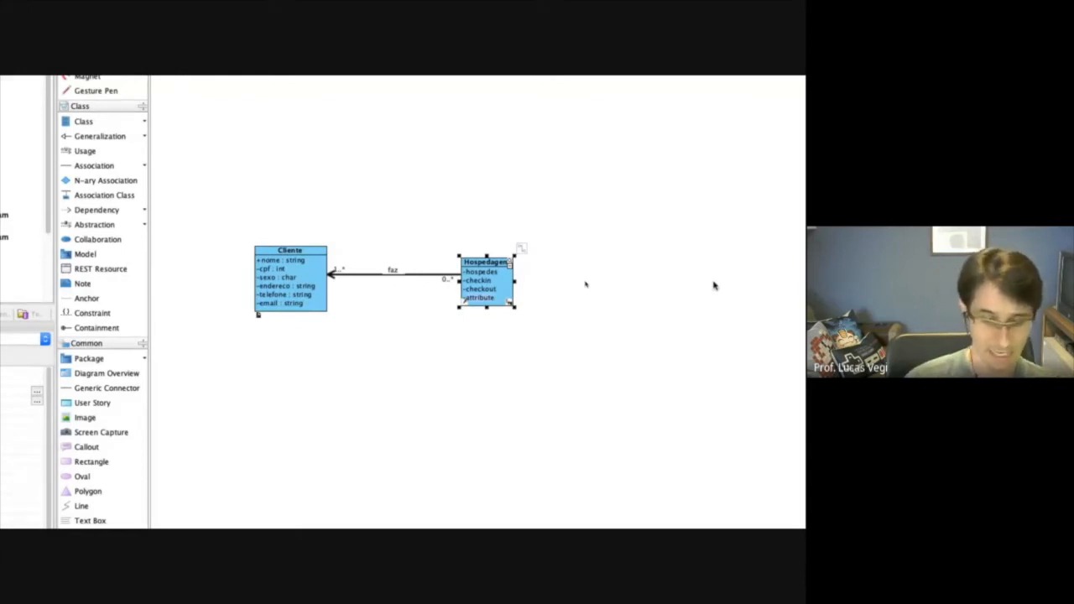
text(periodo)
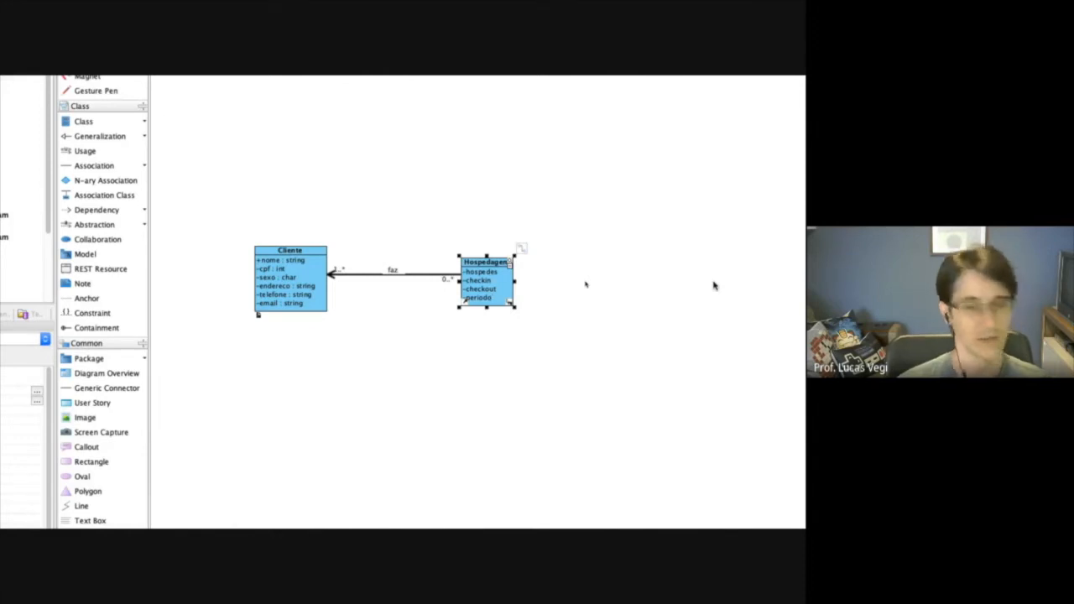
key(Return)
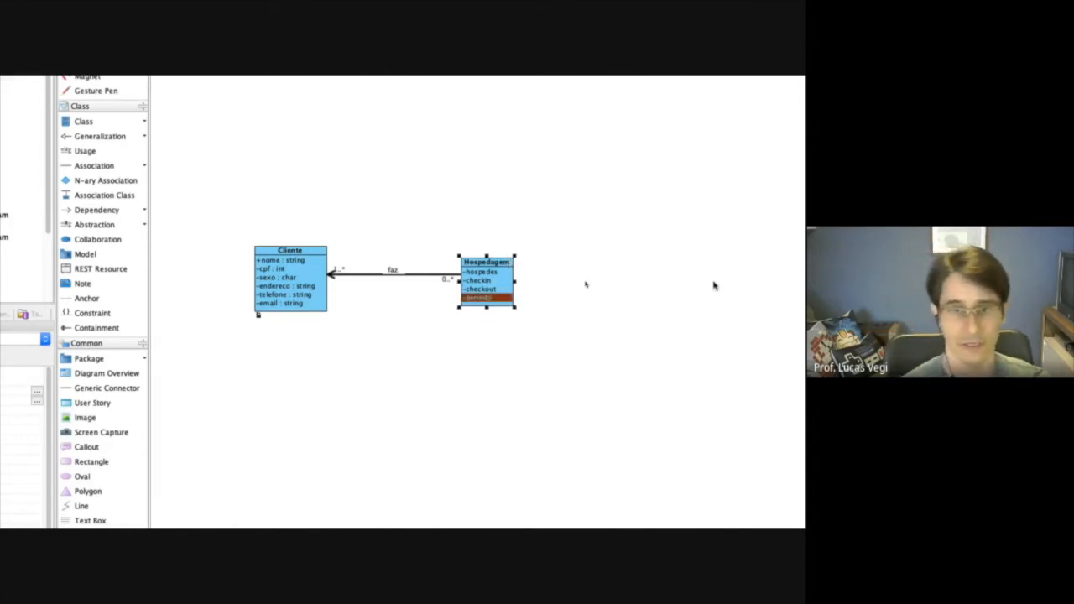
click(553, 358)
click(505, 279)
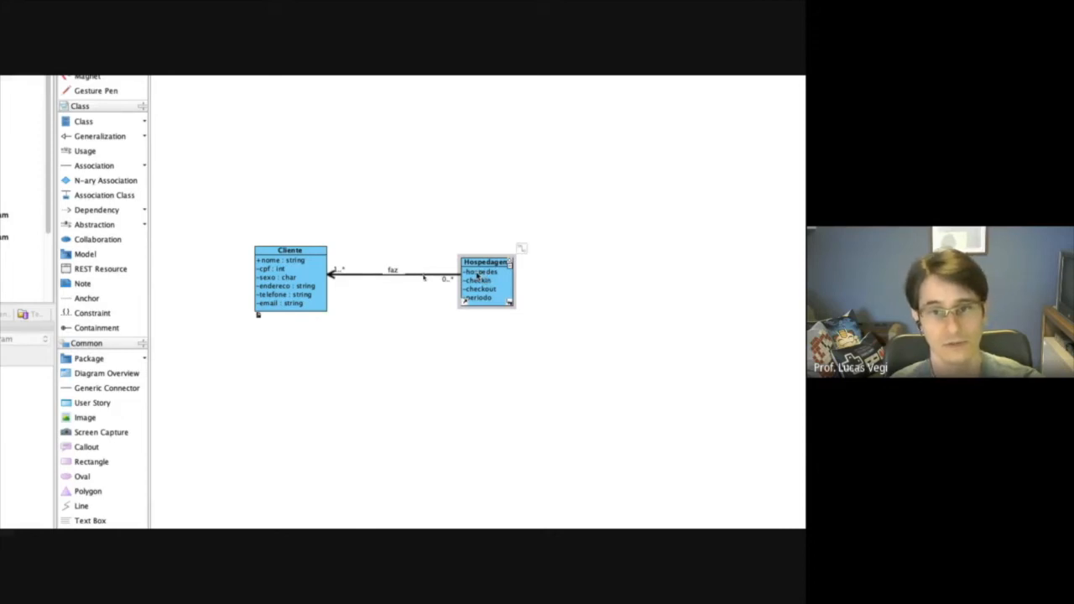
click(477, 274)
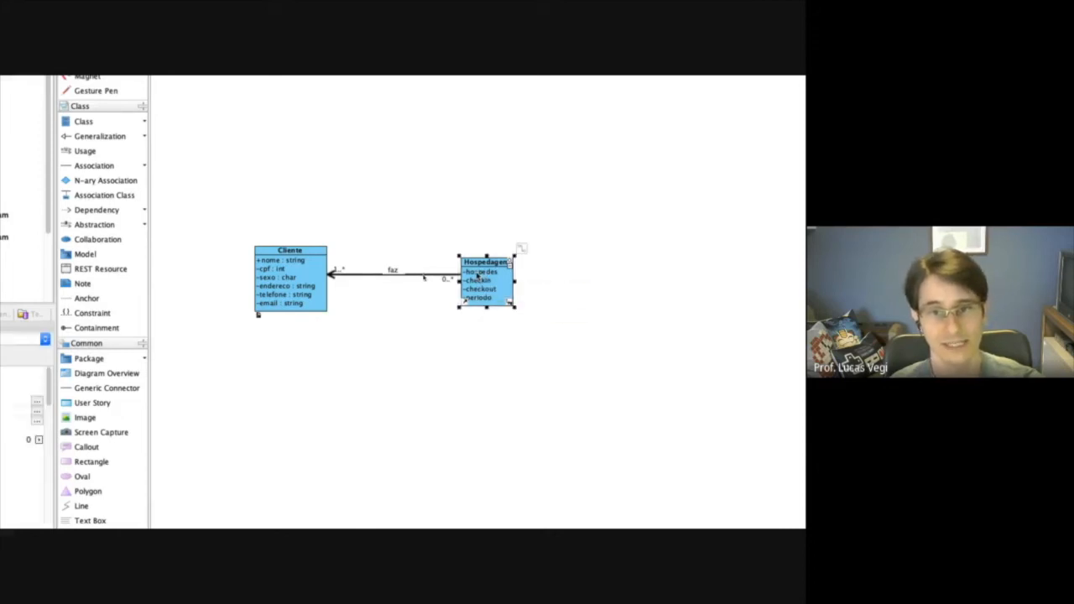
right_click(485, 275)
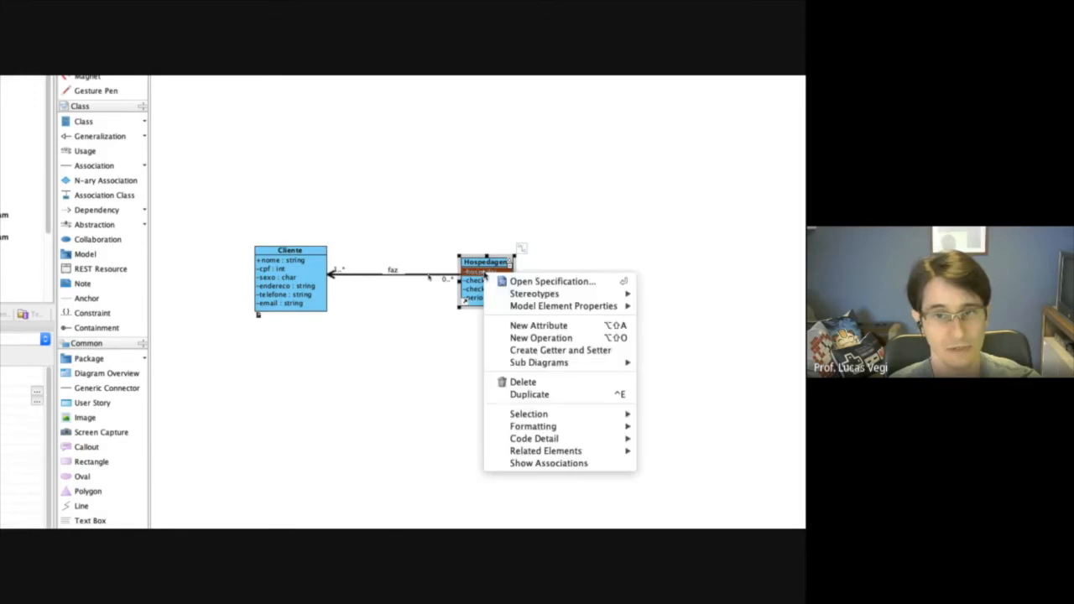
click(463, 345)
Open the specification of the hospedes attribute from the Hospedagem class specification's attribute list.
right_click(490, 264)
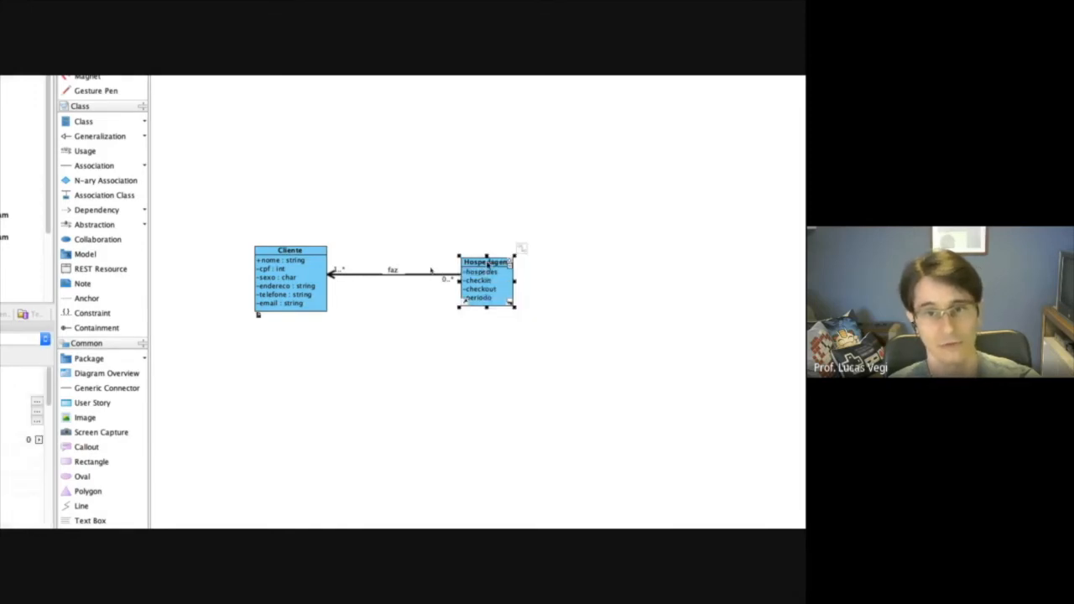
click(554, 282)
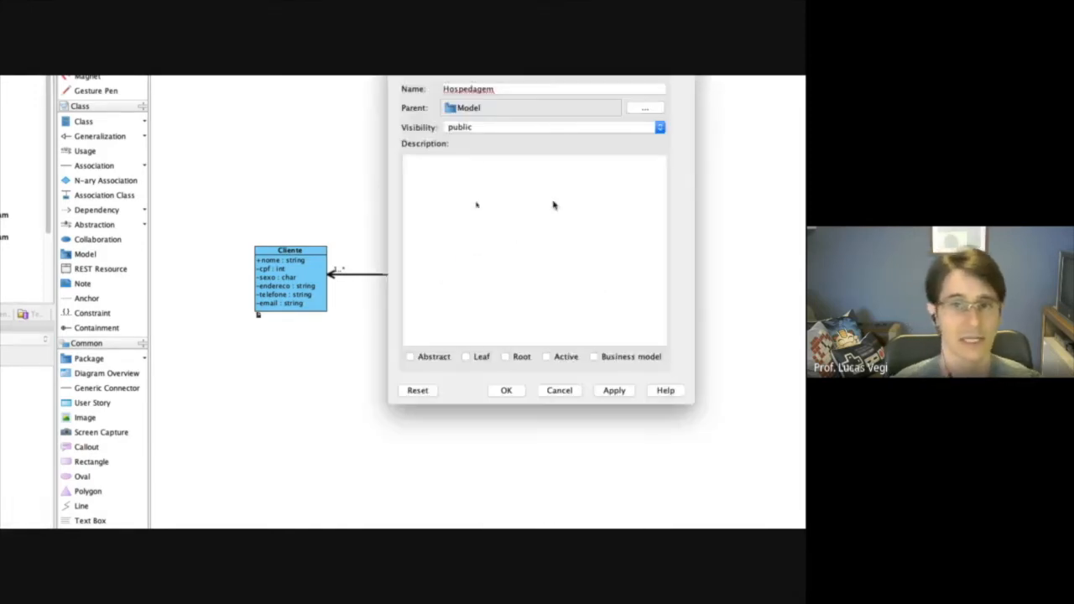
click(502, 161)
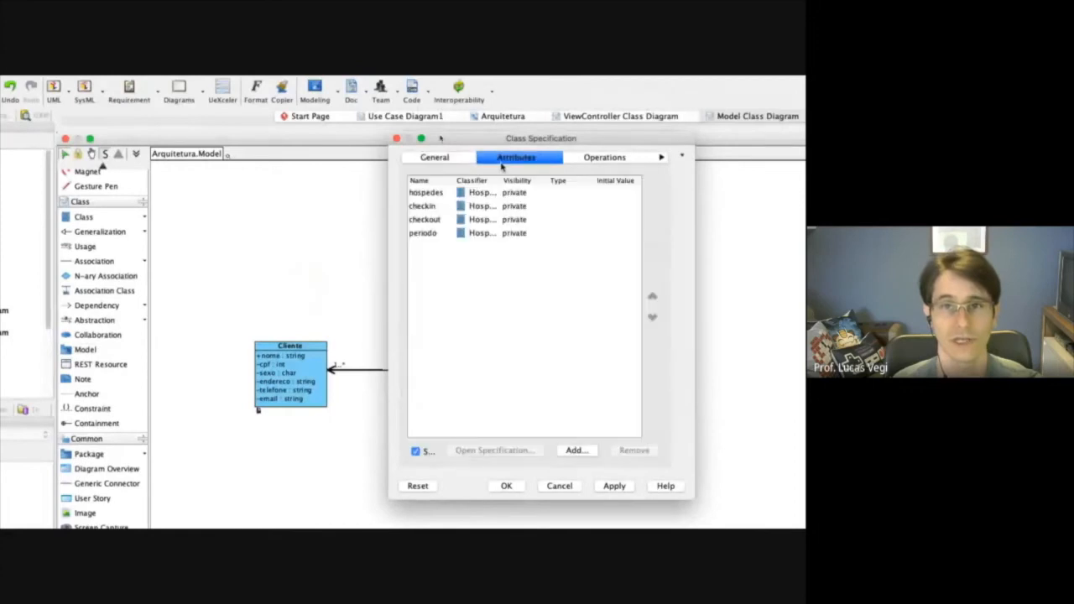
right_click(423, 196)
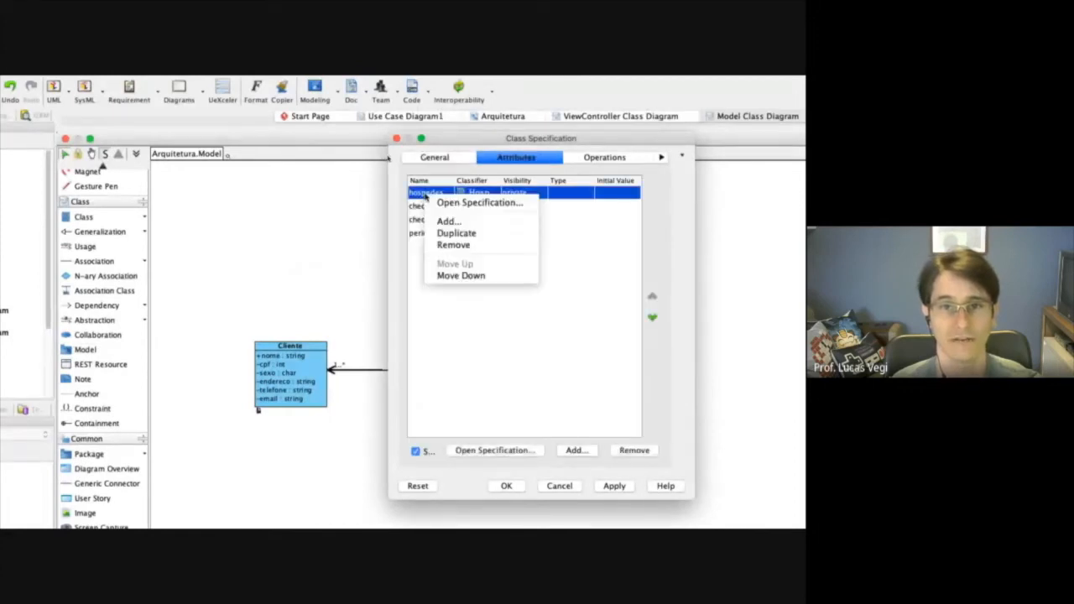
click(474, 207)
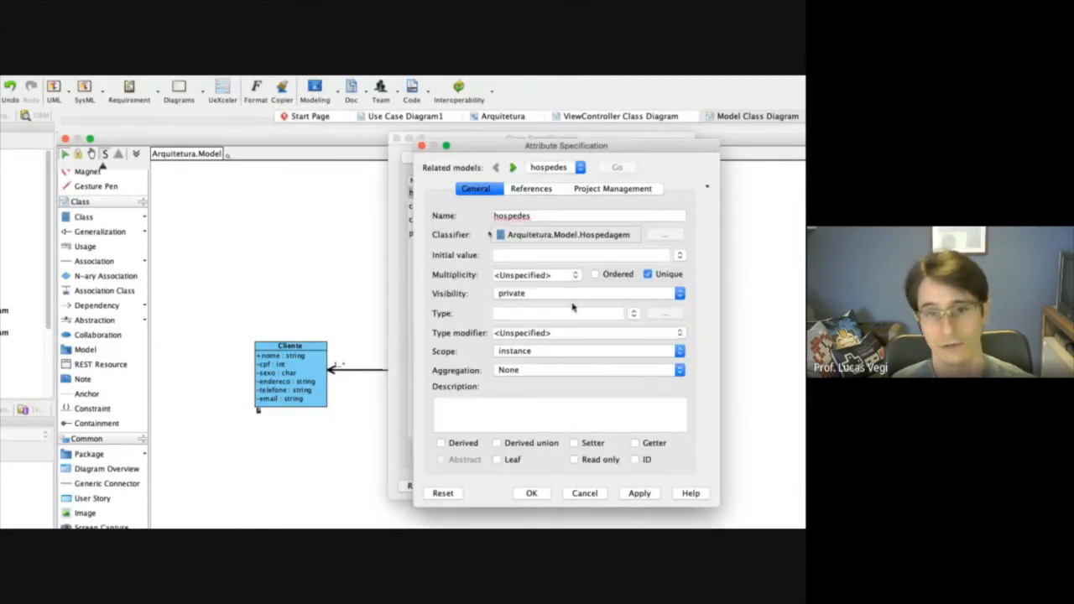
mouse_move(543, 148)
mouse_down()
mouse_move(580, 140)
mouse_move(549, 140)
mouse_up()
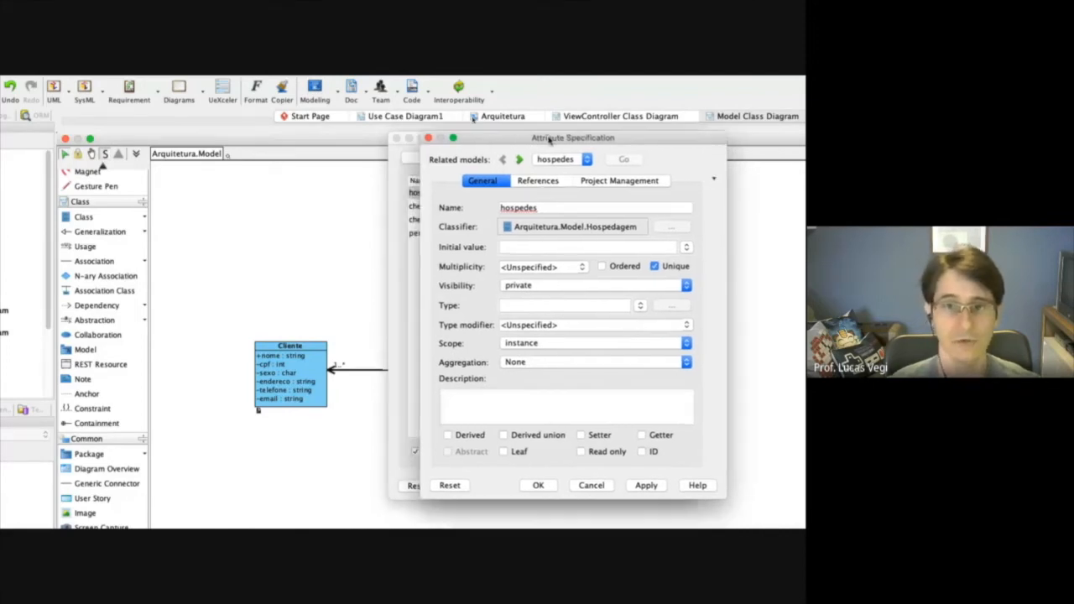
Set the type of the hospedes attribute to the Cliente class from the Arquitetura Model package.
click(548, 305)
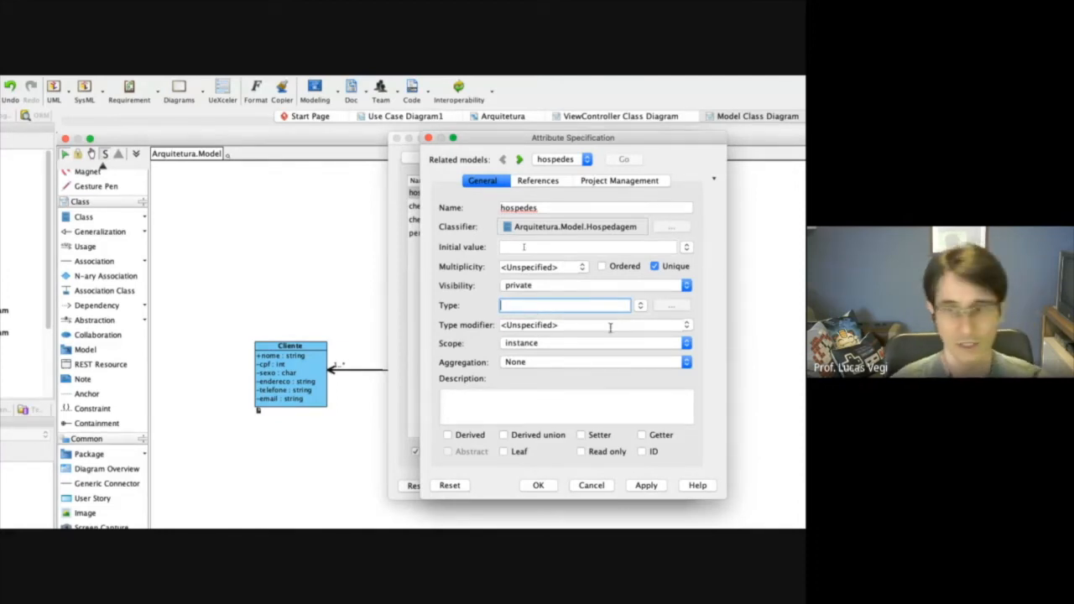
click(640, 307)
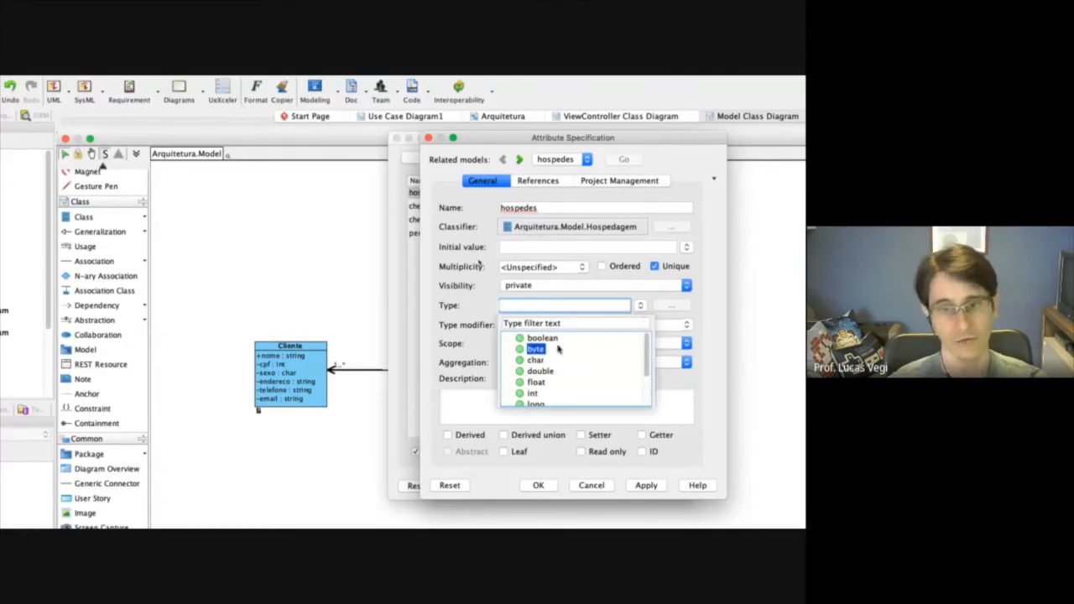
scroll(558, 345, down, 3)
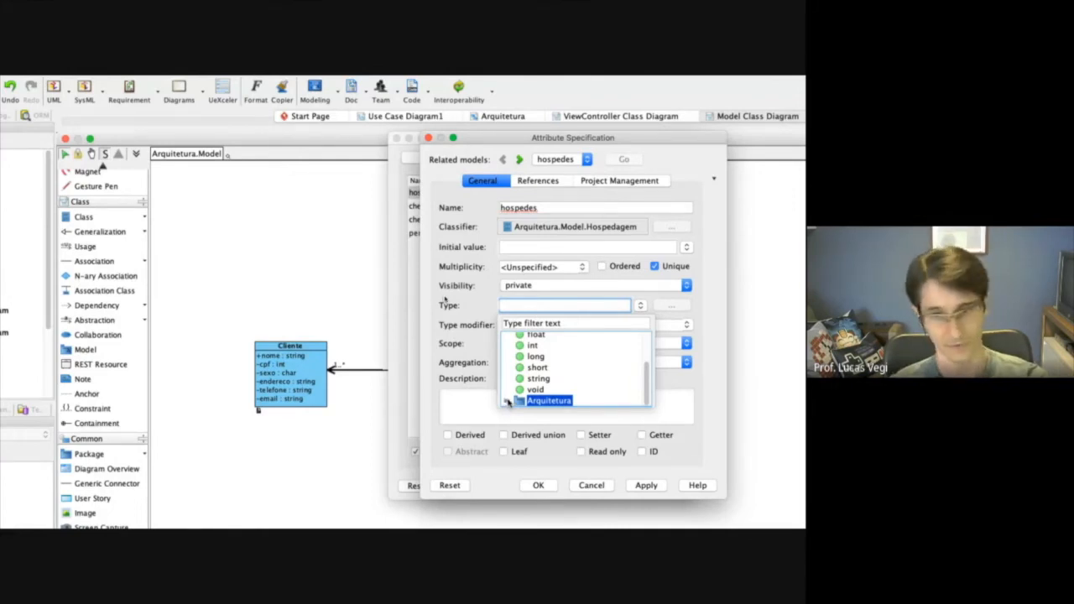
click(506, 403)
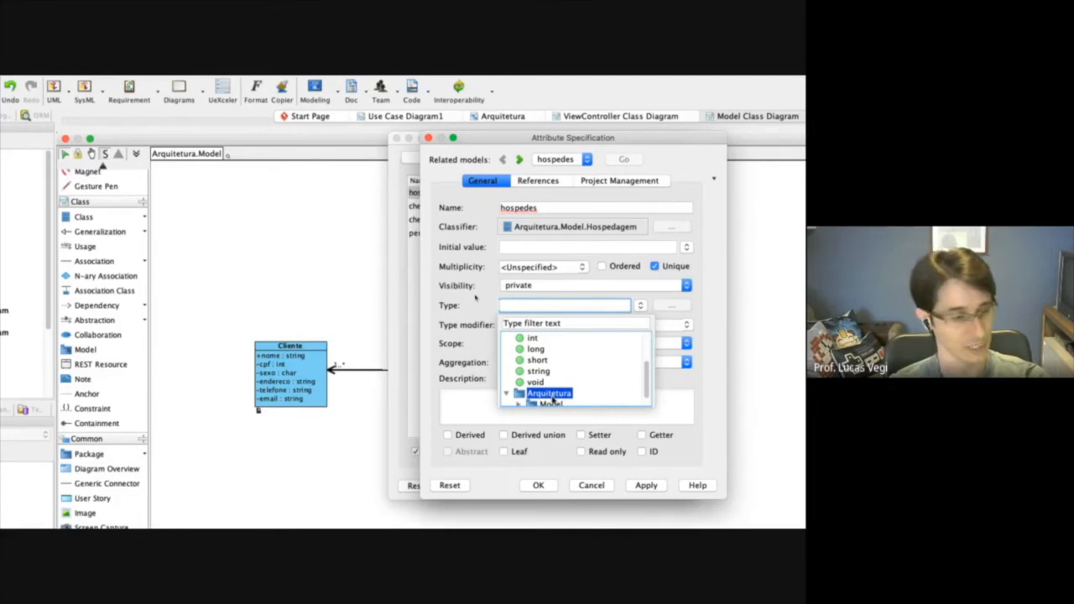
scroll(541, 398, down, 1)
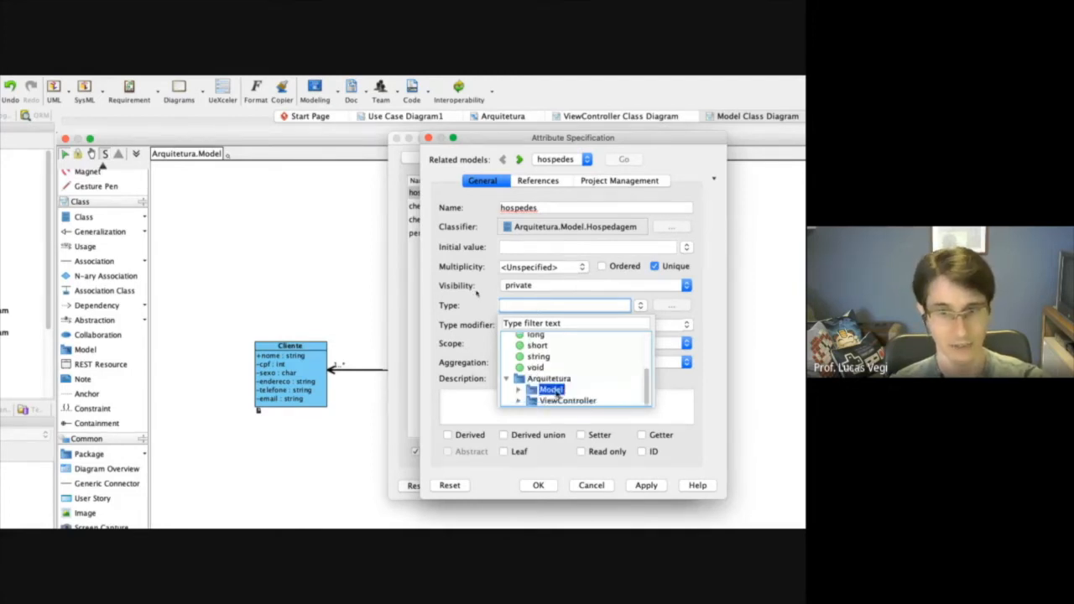
click(518, 391)
scroll(550, 392, down, 2)
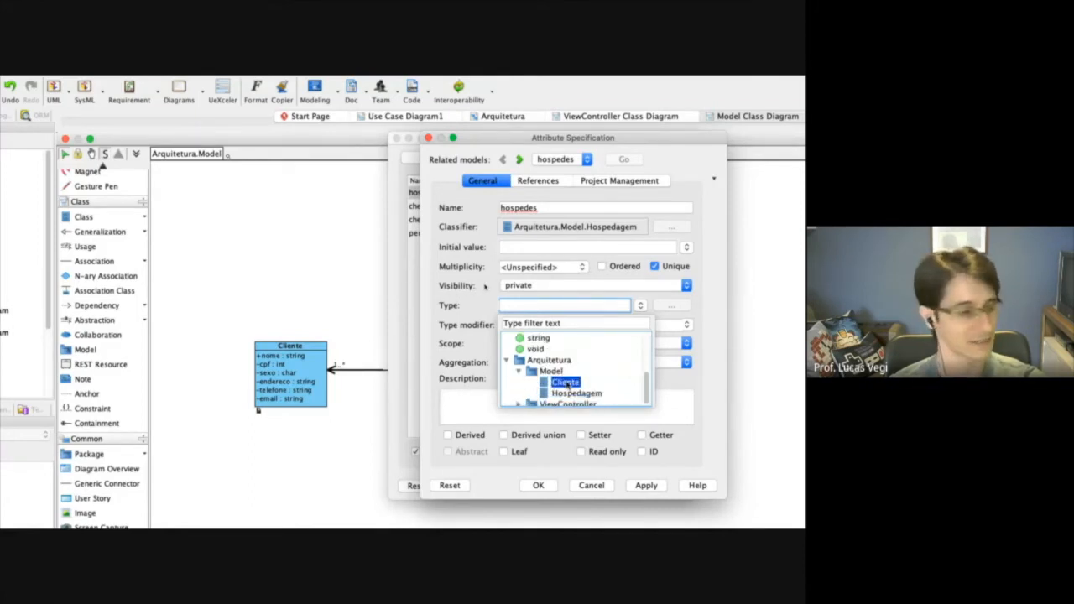
click(566, 383)
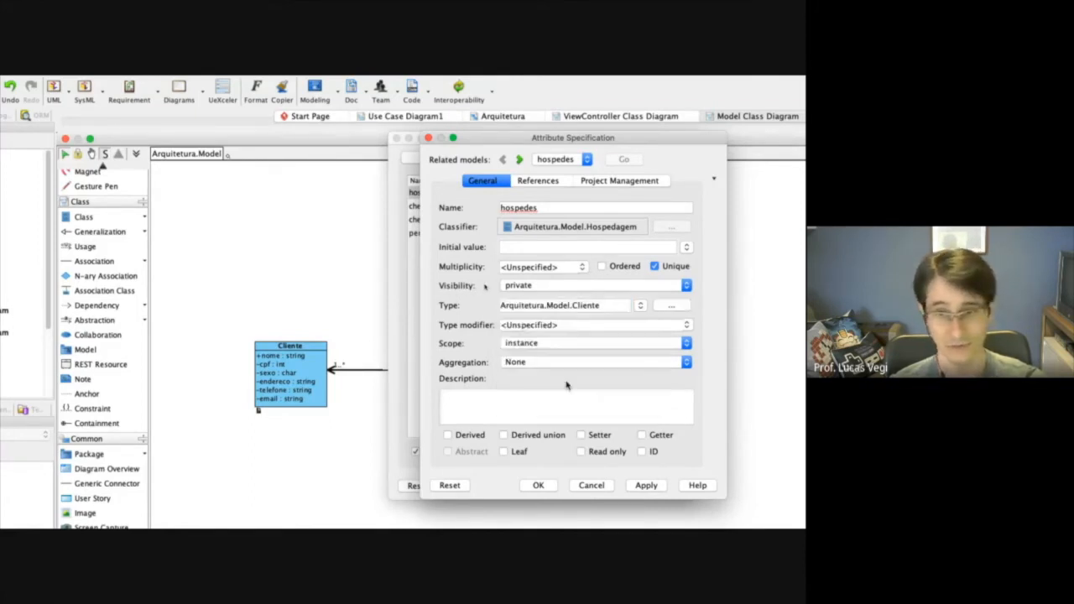
Change the hospedes type to List<Arquitetura.Model.Cliente>, apply it and close both the attribute and class specifications.
key(Home)
text(List<)
key(End)
text(>)
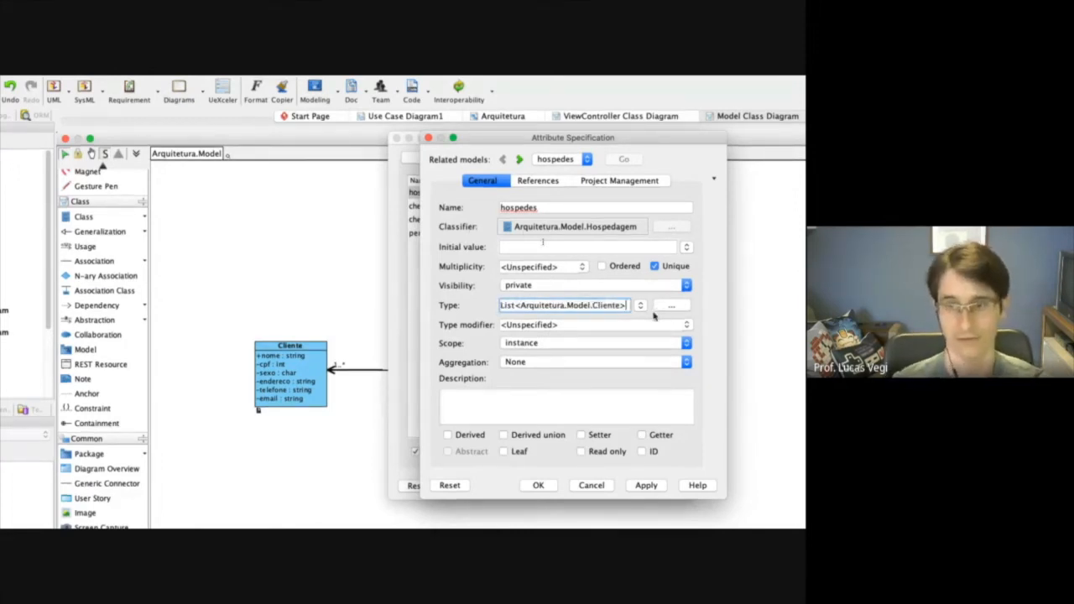
click(648, 486)
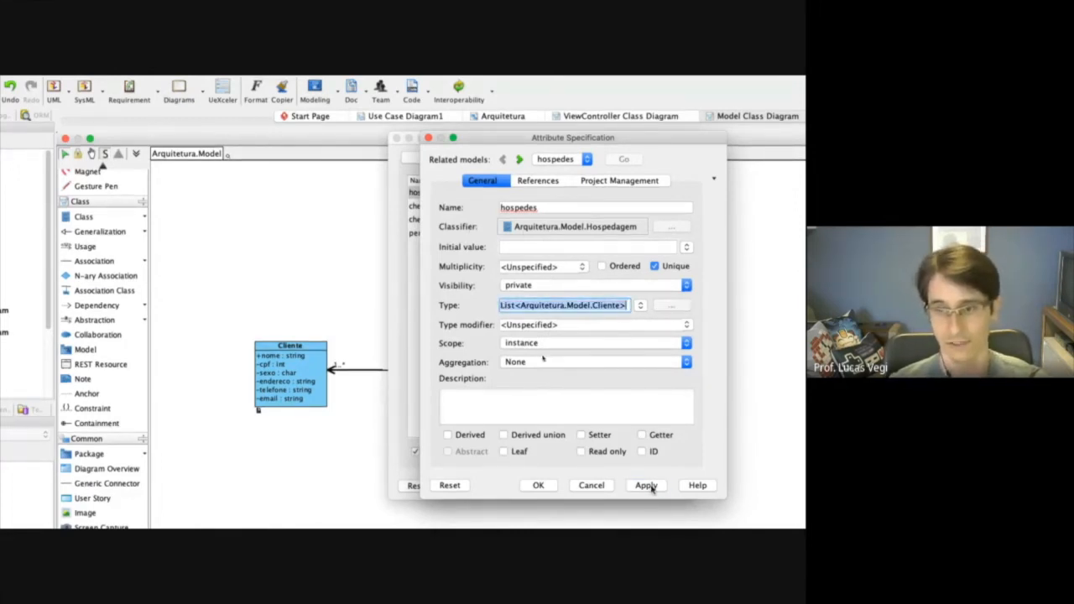
click(538, 485)
click(615, 486)
click(507, 487)
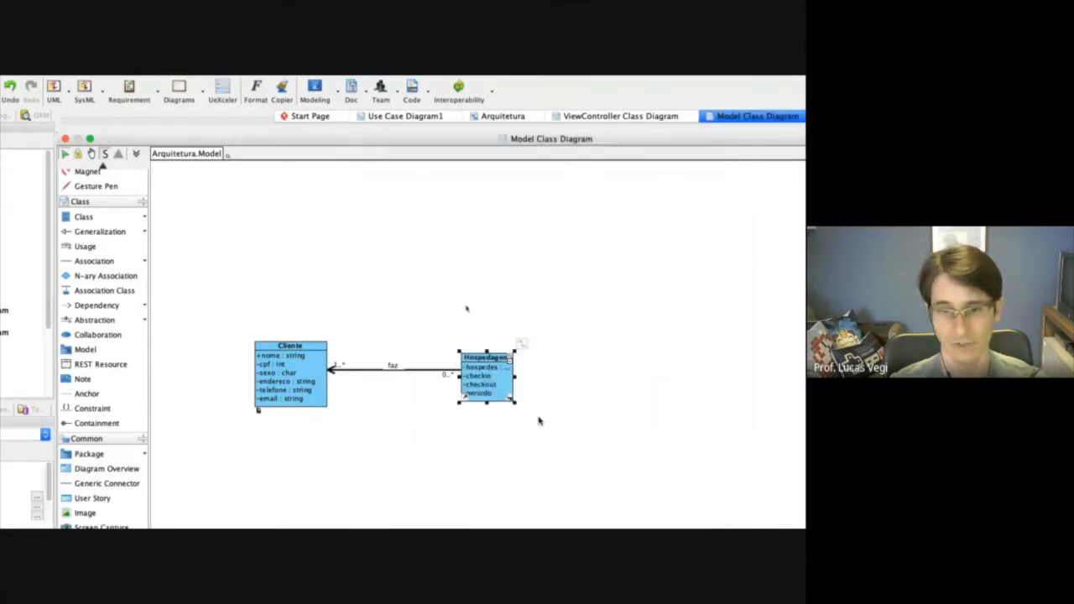
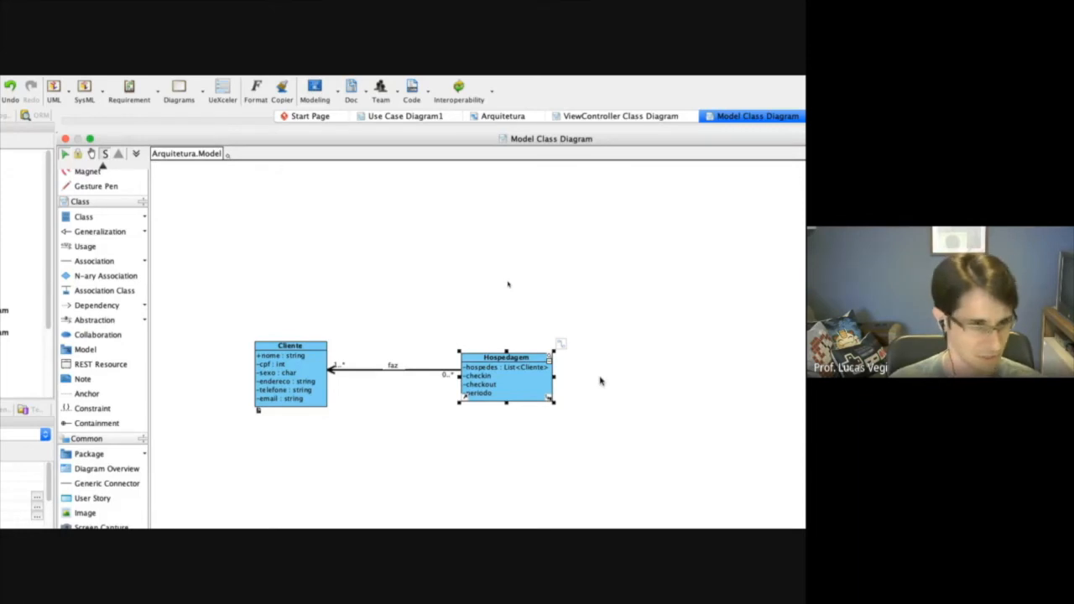
Set the type of the checkin attribute in the Hospedagem class to Date and apply it.
click(526, 448)
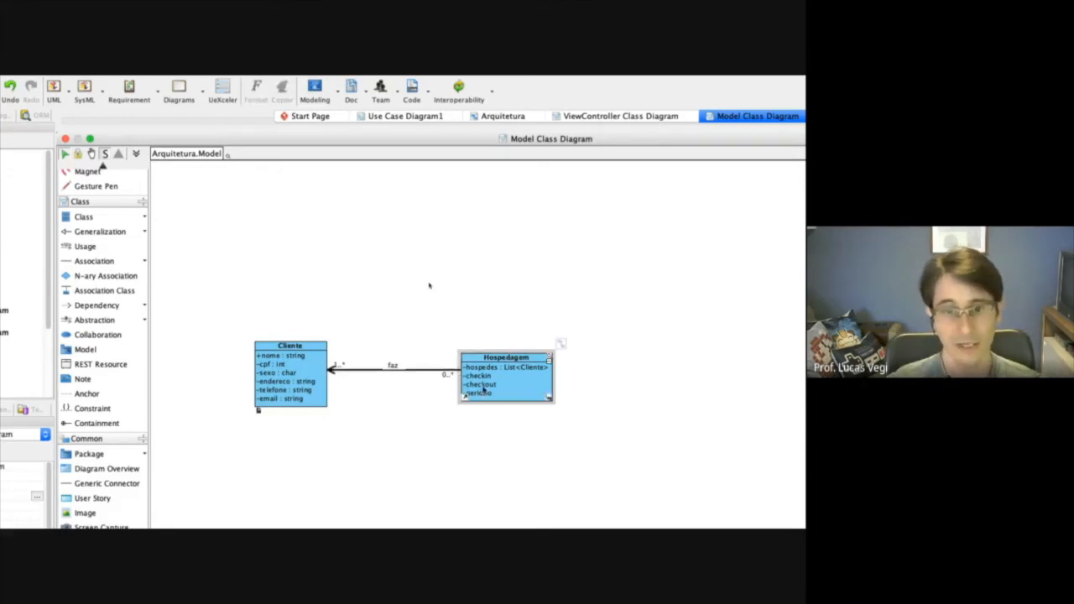
right_click(499, 360)
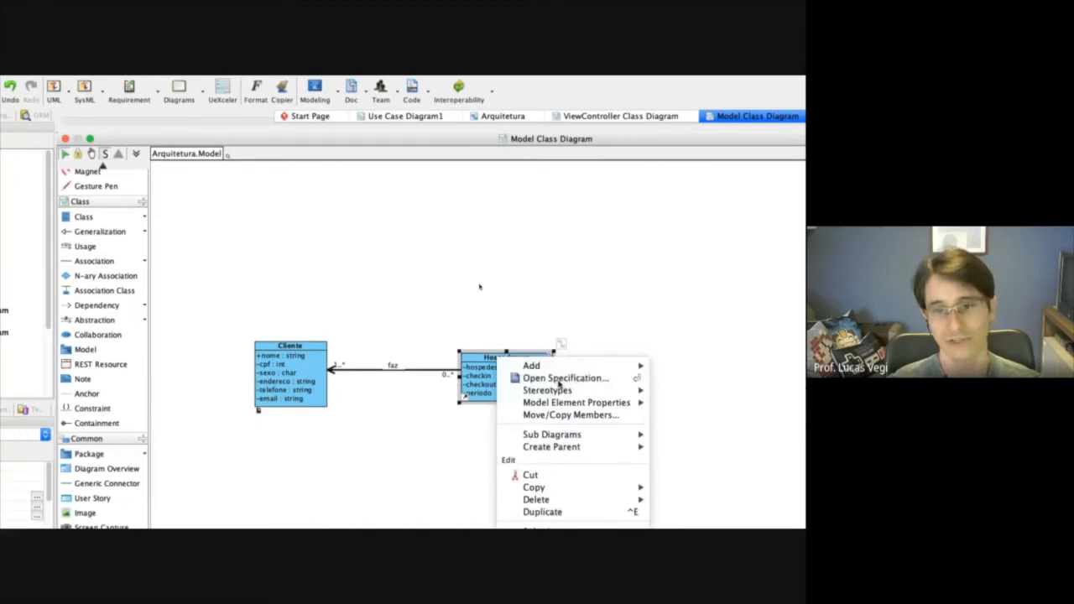
click(556, 378)
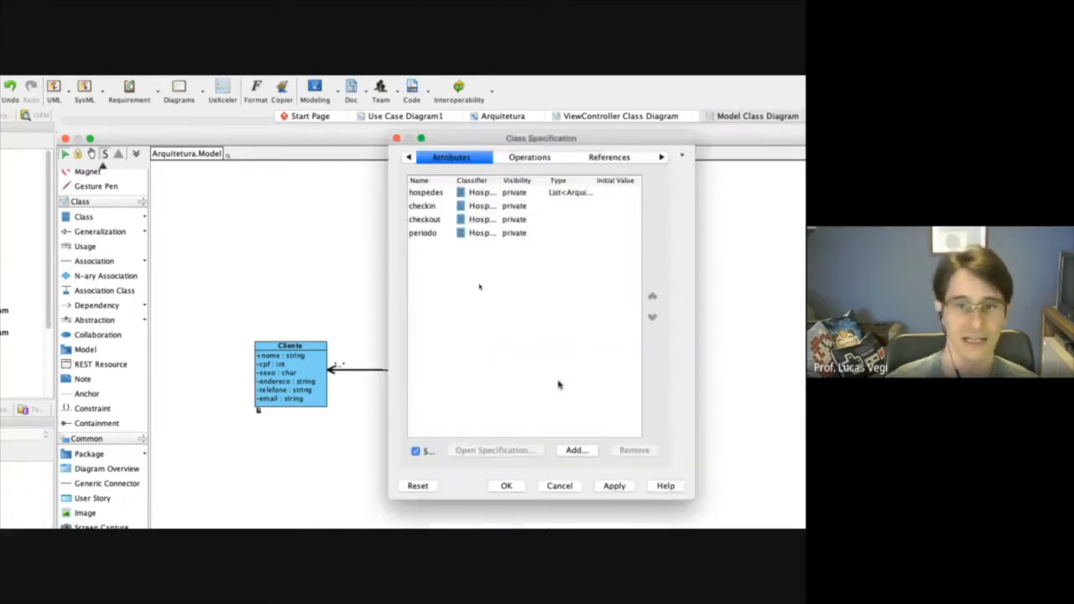
right_click(422, 207)
click(454, 218)
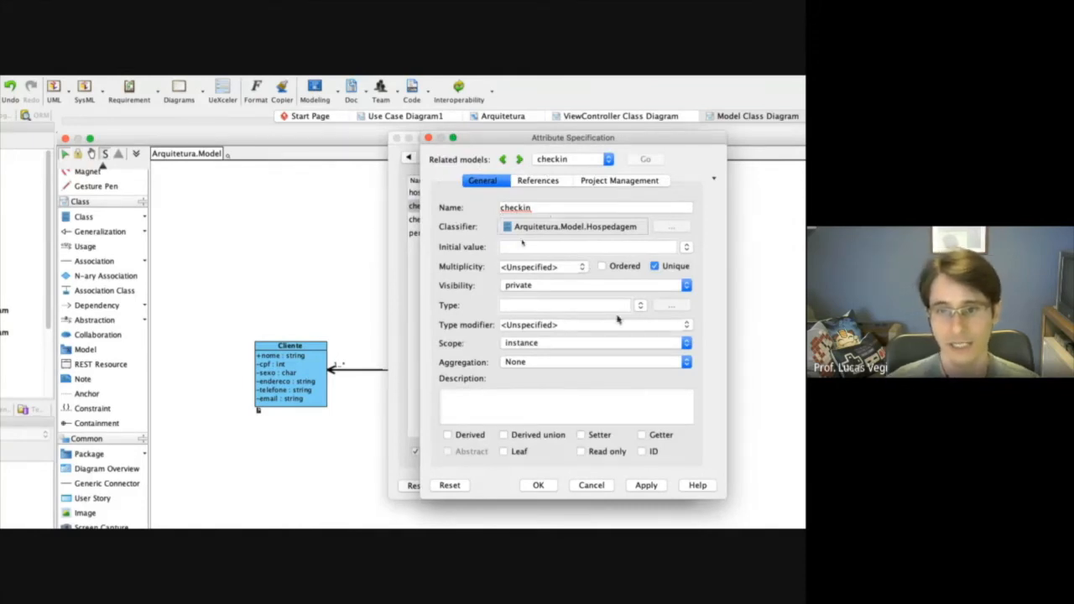
click(537, 304)
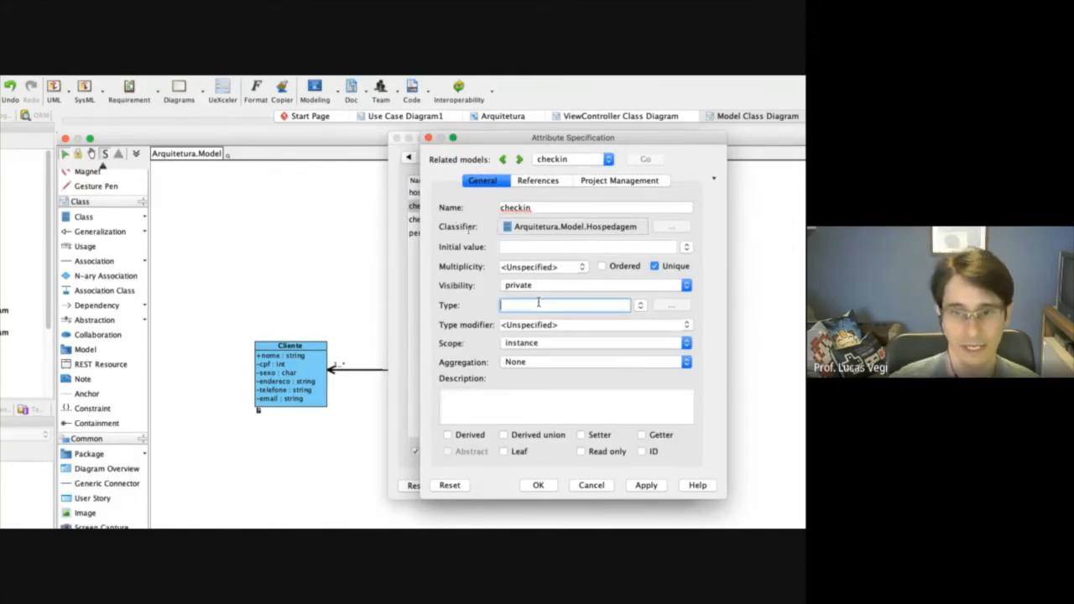
click(643, 306)
scroll(621, 341, down, 3)
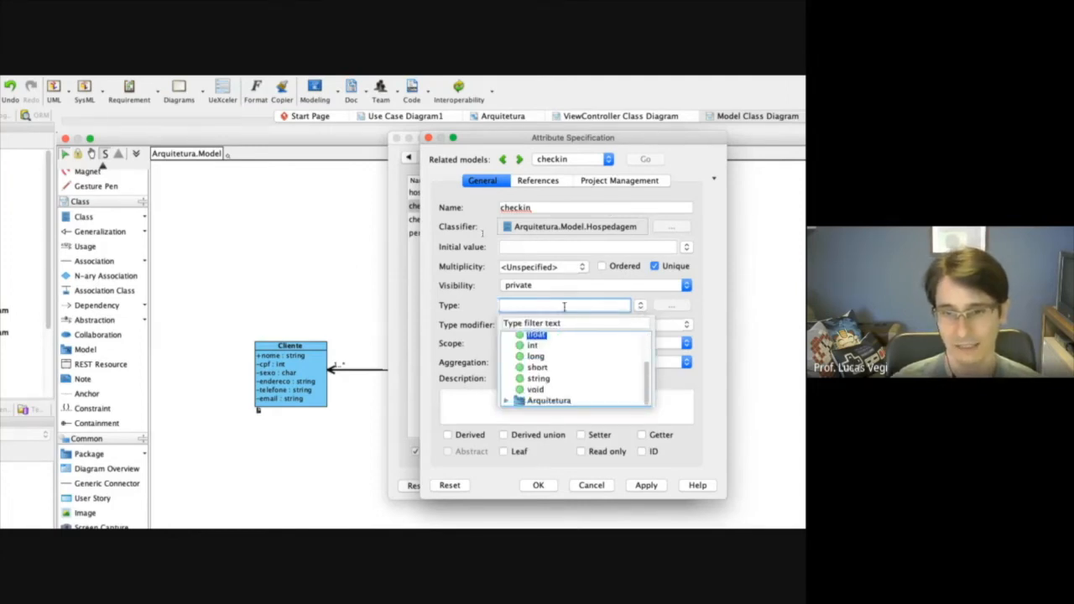
text(Date)
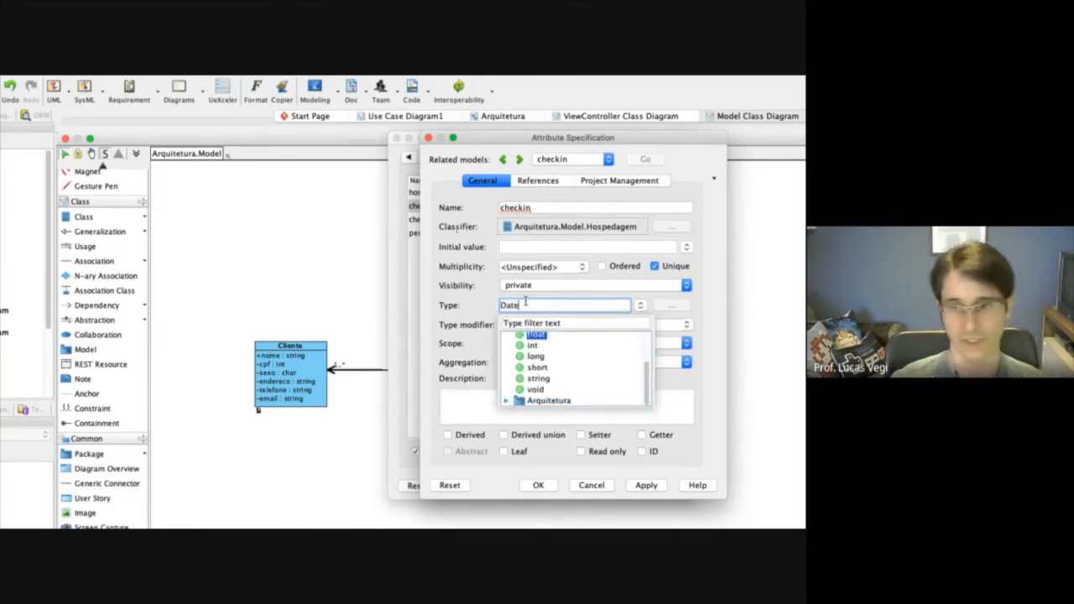
click(644, 300)
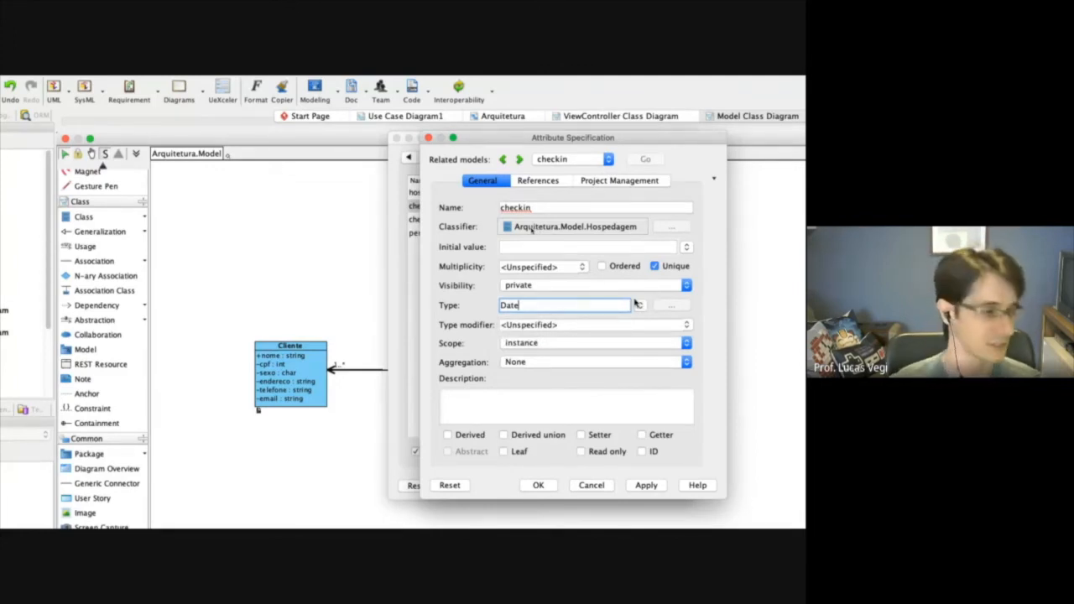
click(648, 483)
Move on to the checkout attribute's specification, set its type to Date and apply it.
click(519, 159)
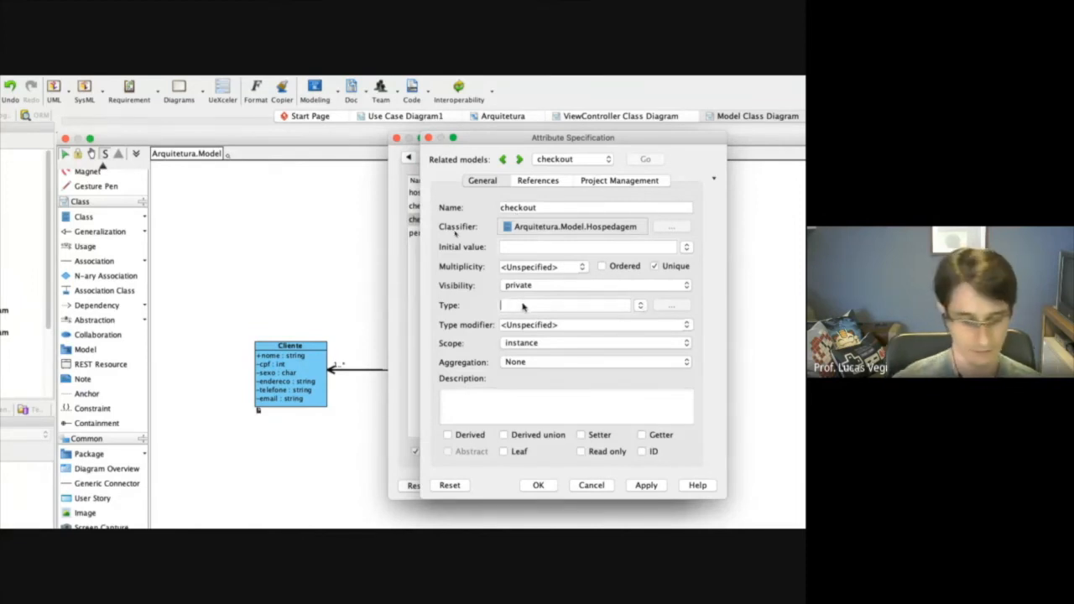
text(e)
click(646, 485)
Mark the periodo attribute as derived, then apply and close the attribute and Hospedagem class specifications.
click(519, 159)
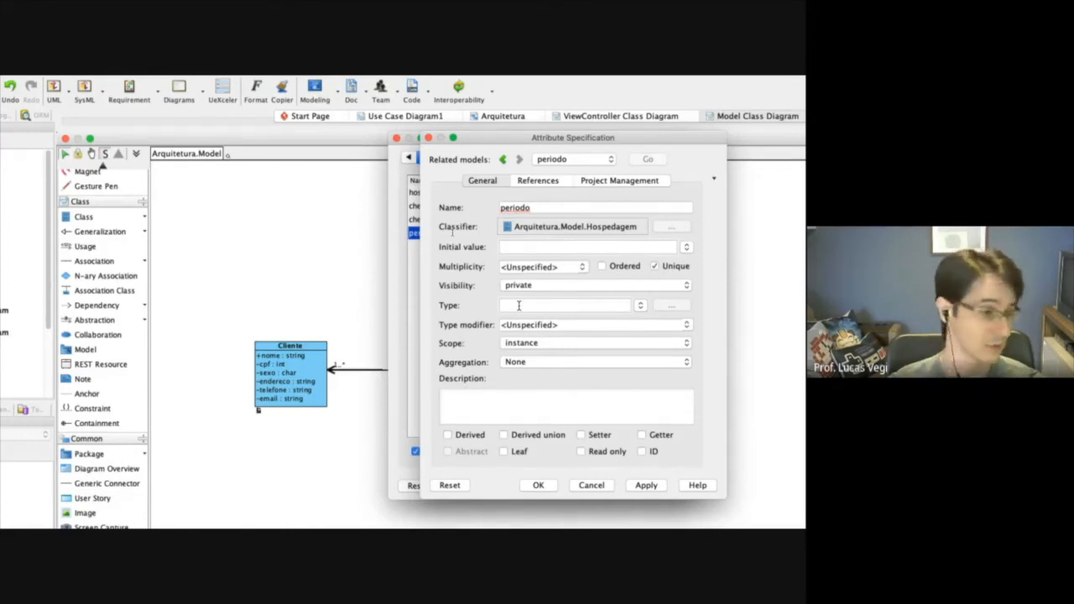
click(447, 436)
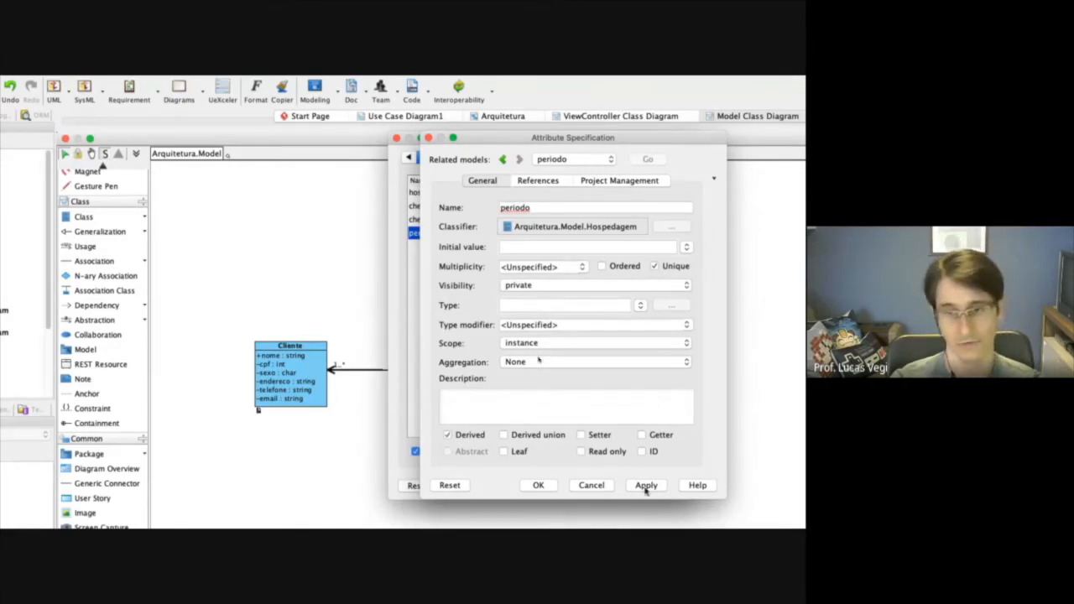
click(538, 485)
click(610, 487)
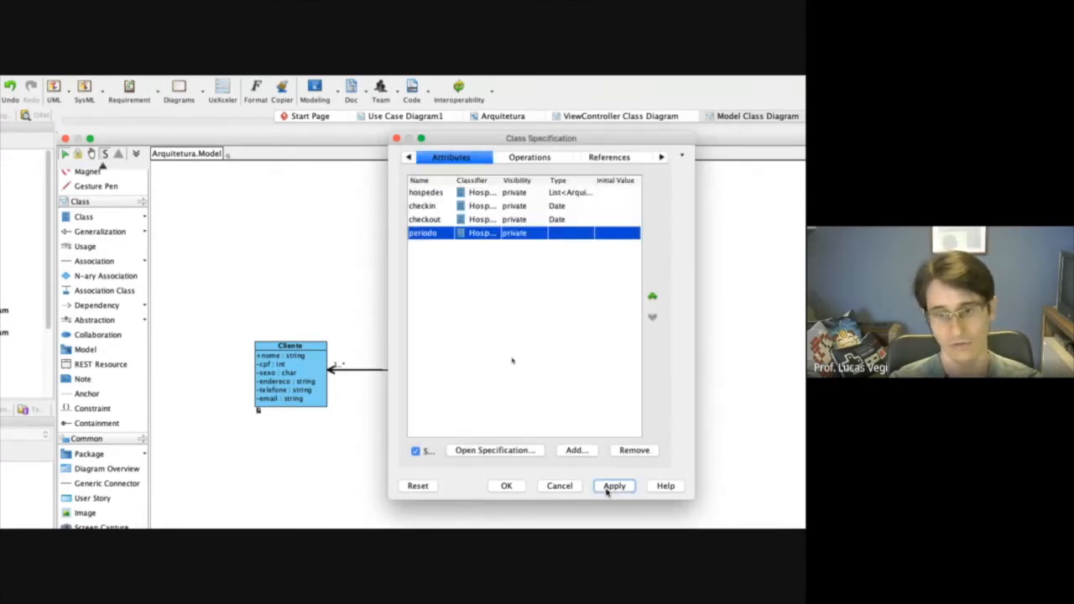
click(506, 487)
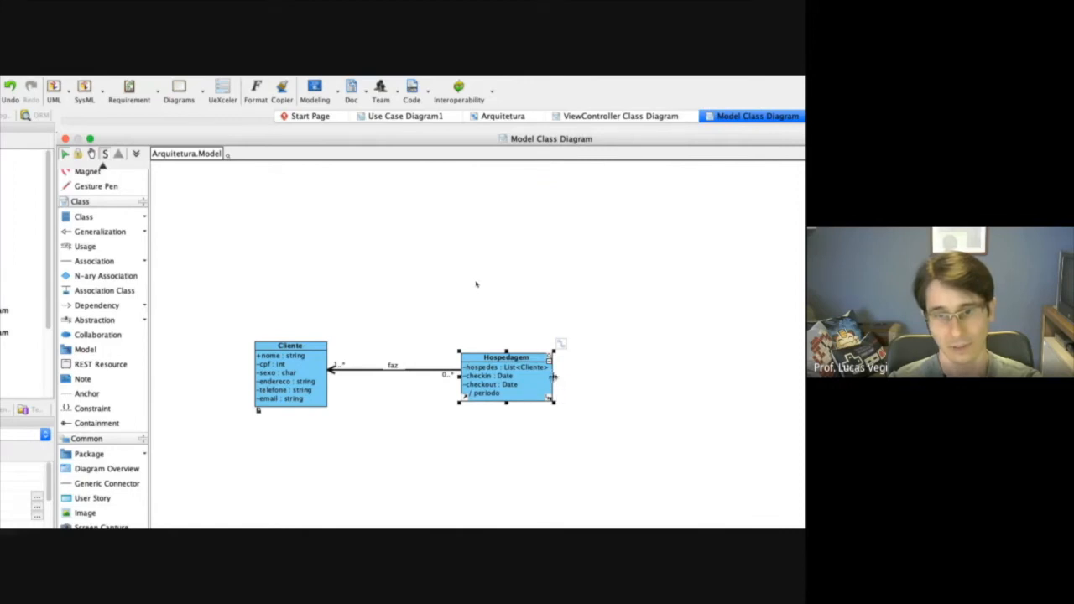
click(586, 445)
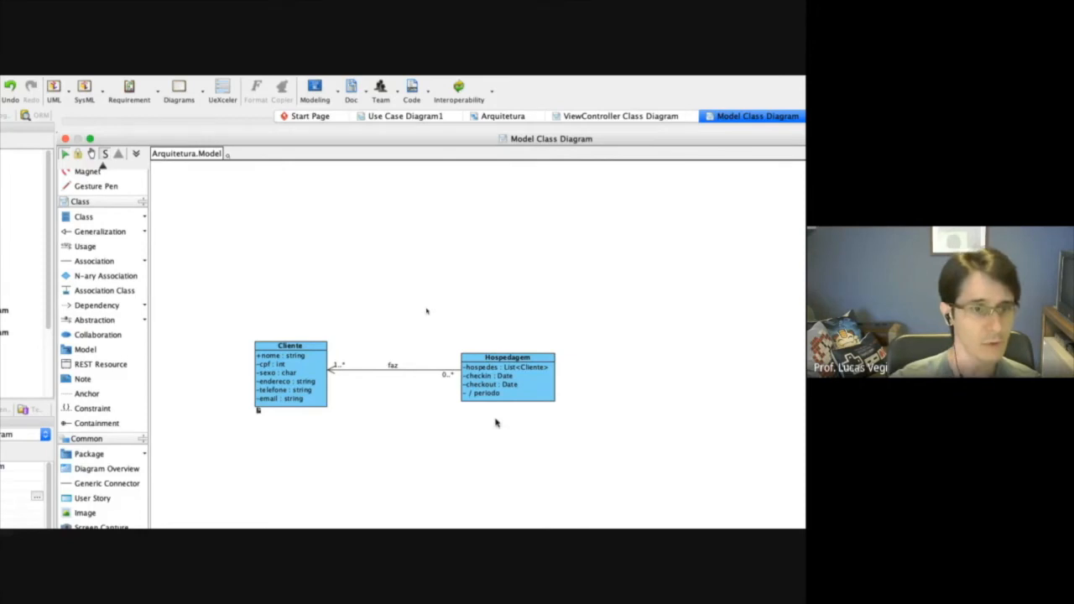
Add a class named Consumo to the right of Hospedagem in the class diagram.
click(84, 216)
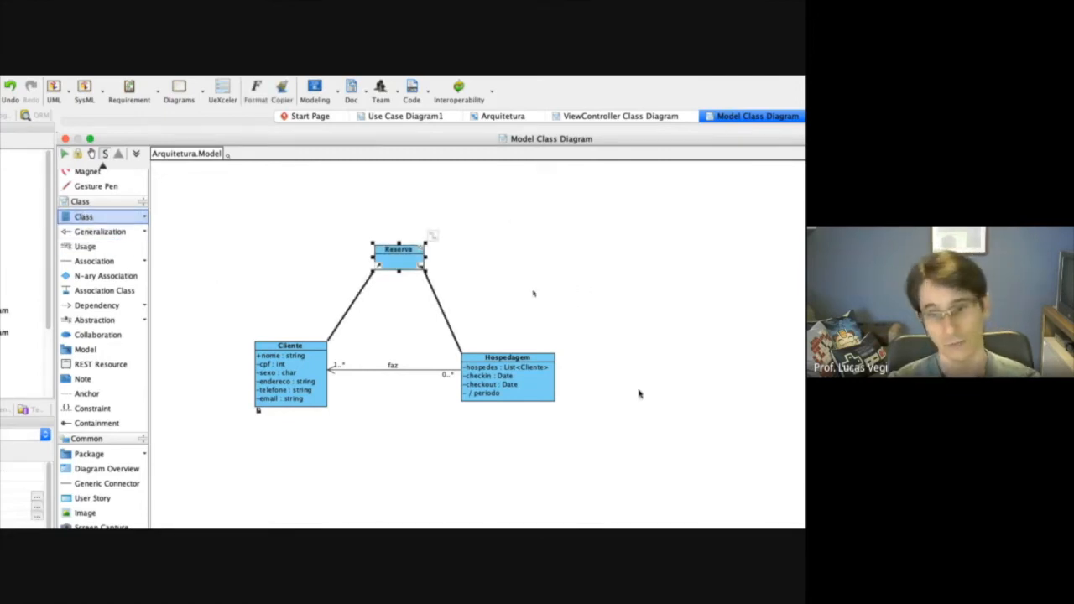
click(638, 391)
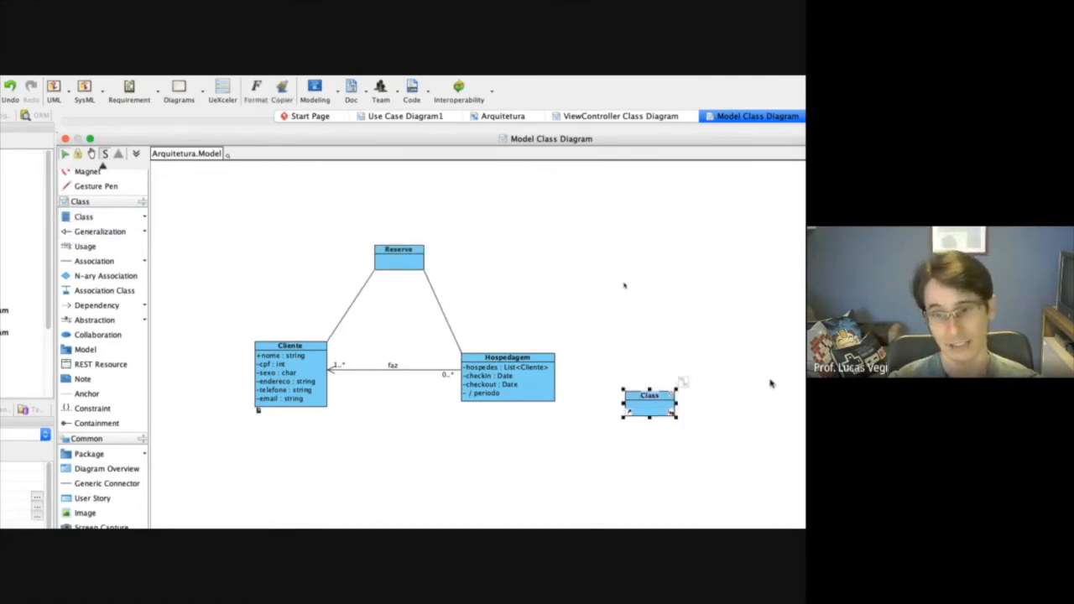
text(Consumo)
click(770, 383)
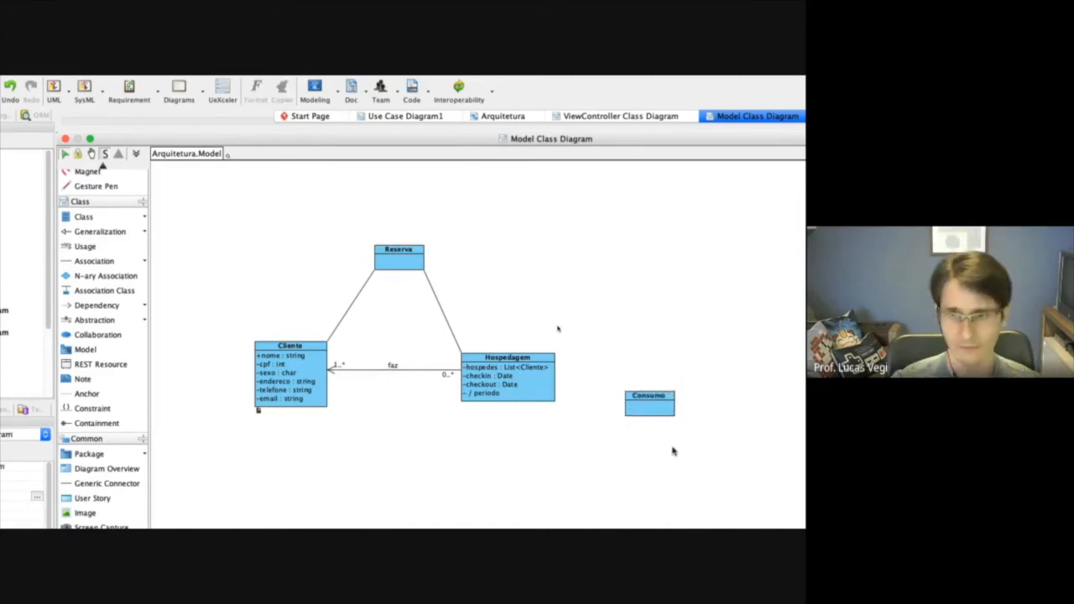
Add a private attribute valorTotal to the Consumo class and finish attribute entry.
right_click(661, 402)
mouse_move(697, 408)
click(838, 411)
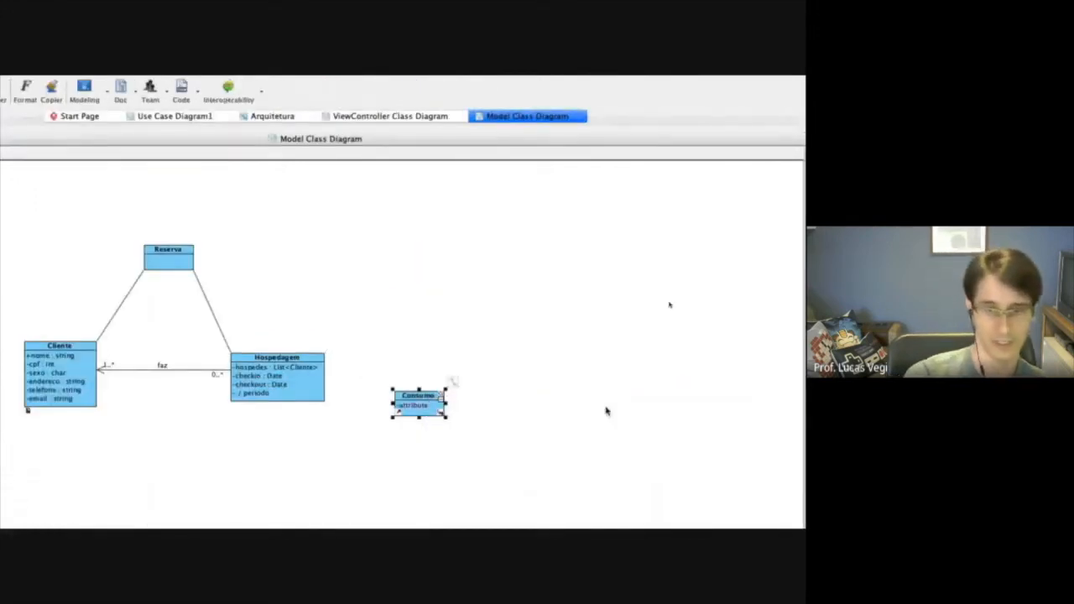
text(-valo)
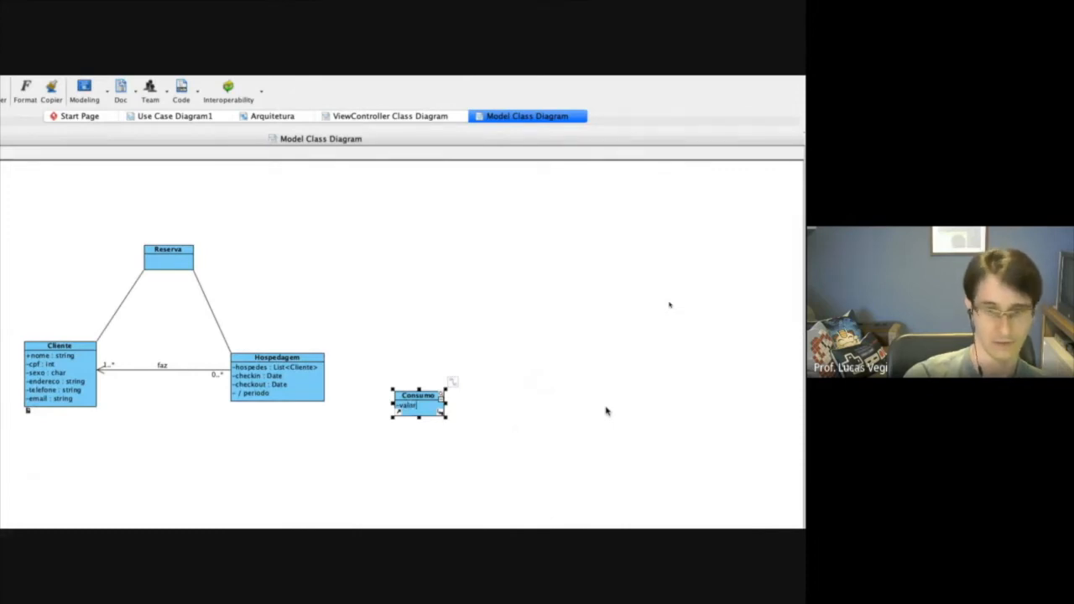
text(rTotal)
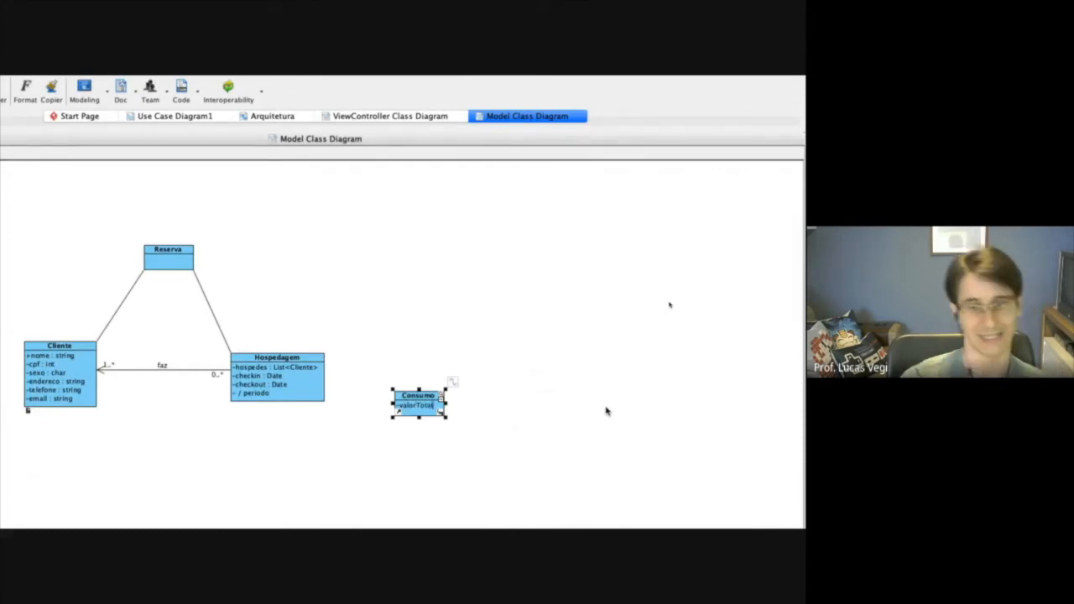
key(Return)
key(Escape)
click(458, 462)
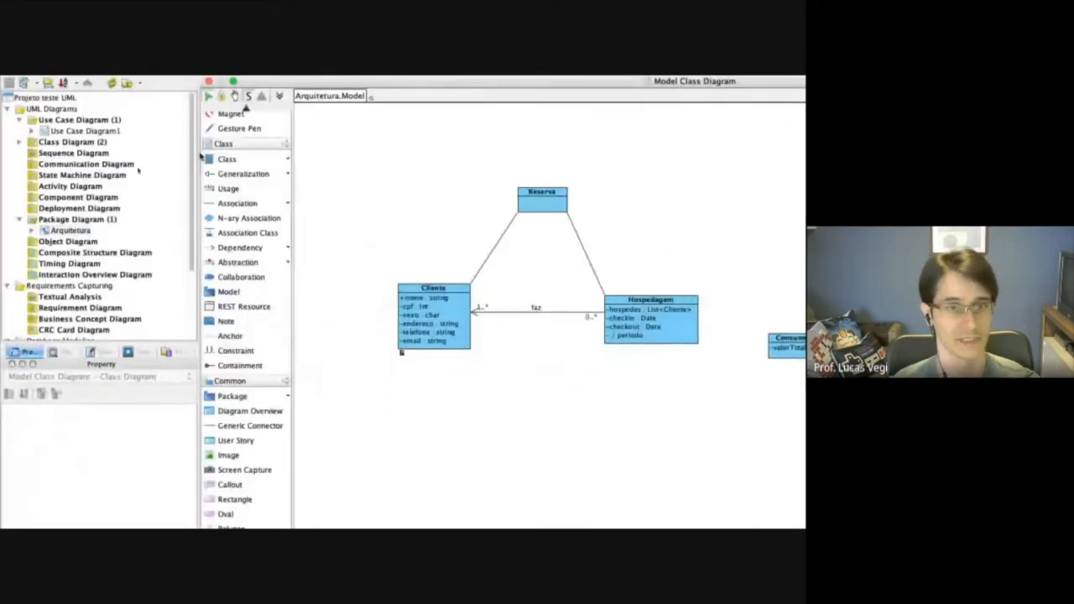
Add a class named Item below the Consumo class.
click(43, 160)
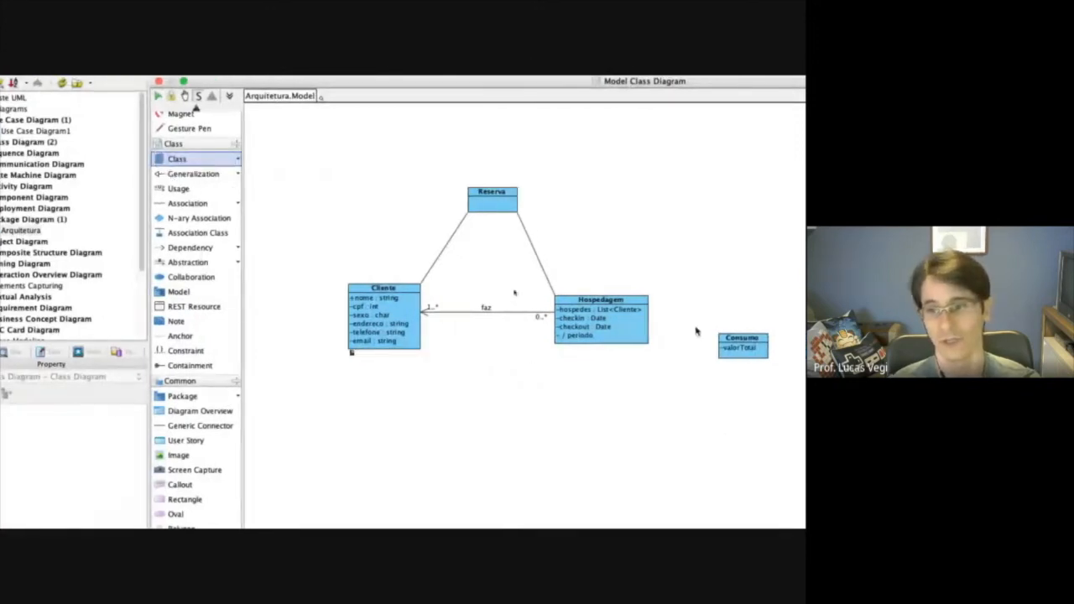
click(725, 428)
text(Item)
key(Return)
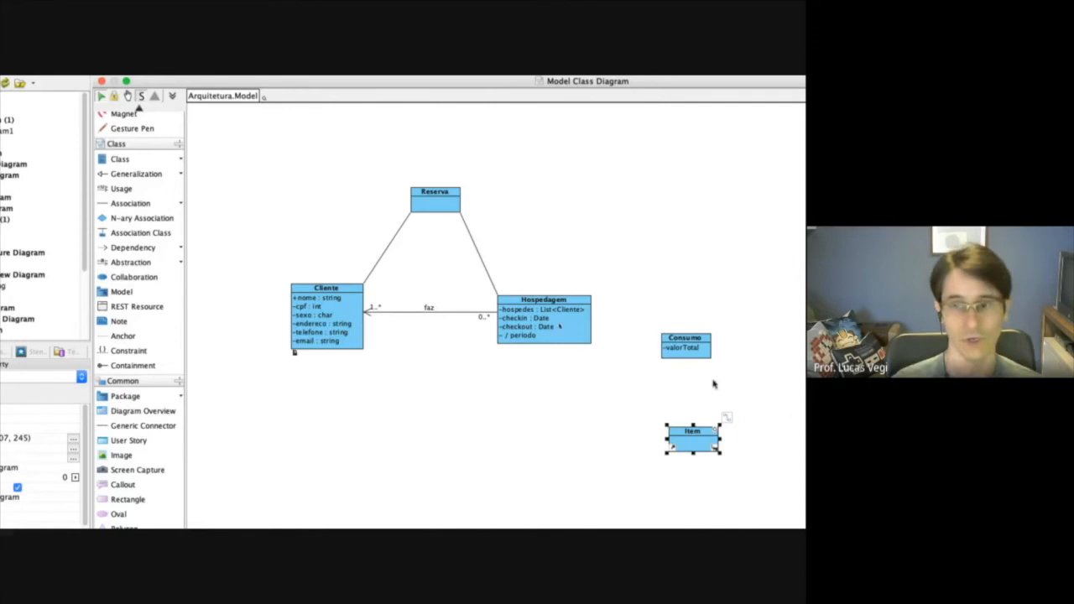
Connect Consumo and Item with an aggregation whose diamond is at the Consumo end.
click(181, 204)
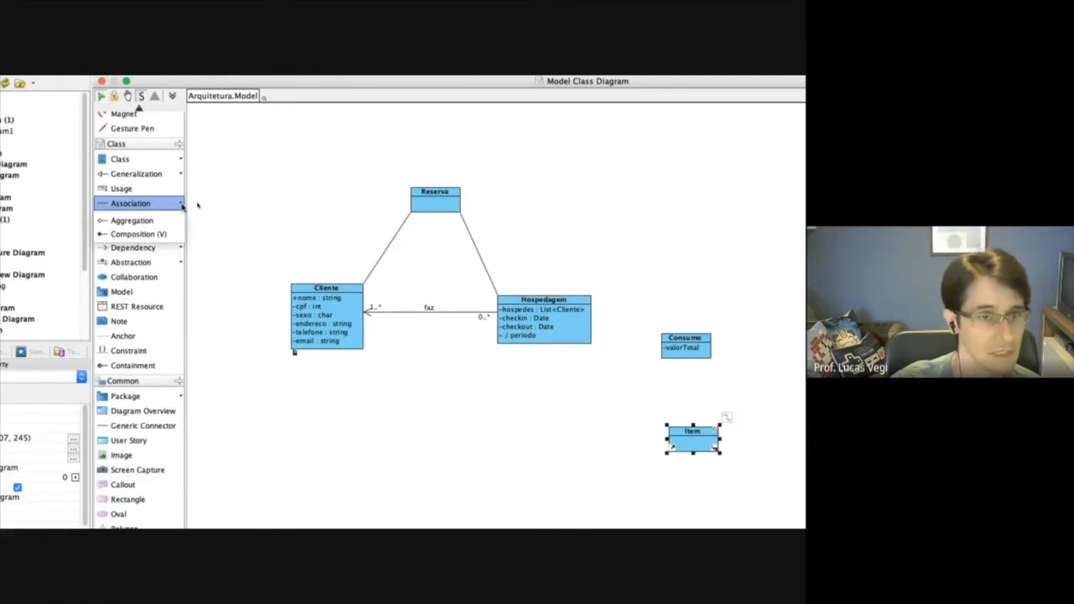
click(138, 220)
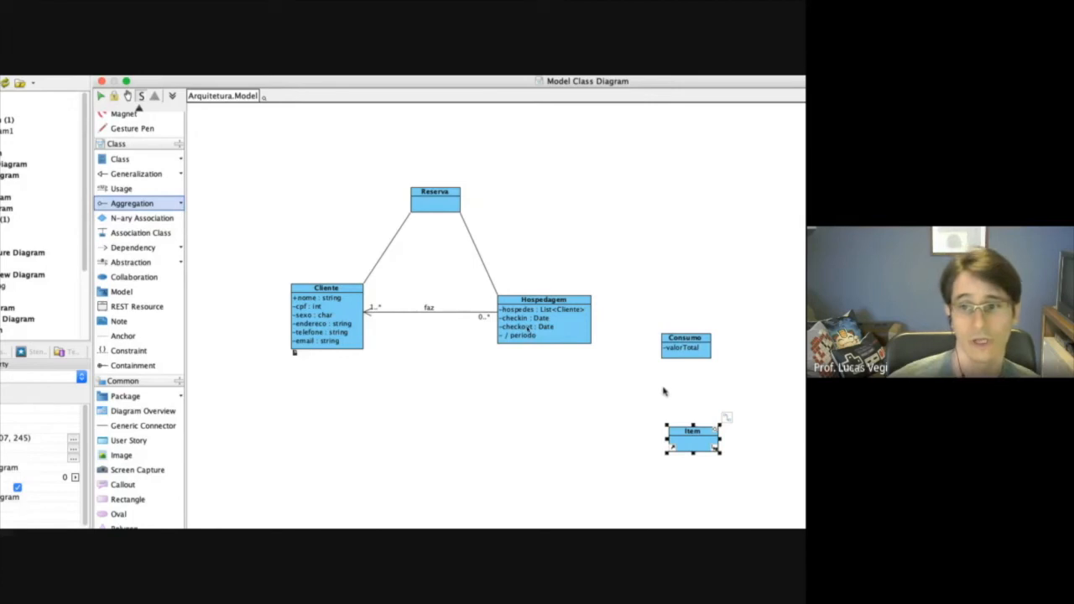
drag(684, 359, 690, 433)
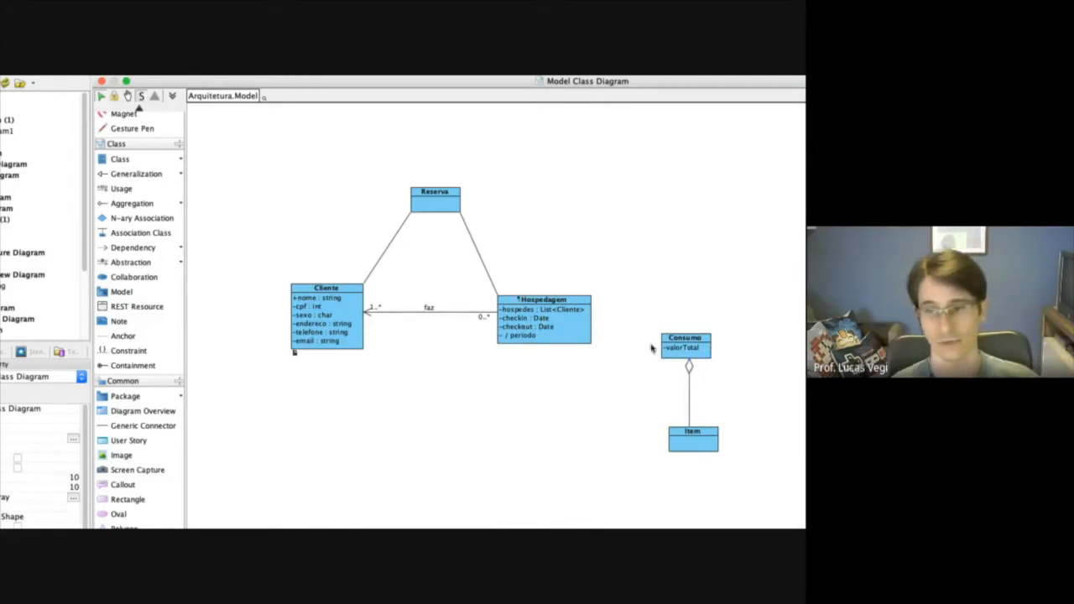
click(705, 451)
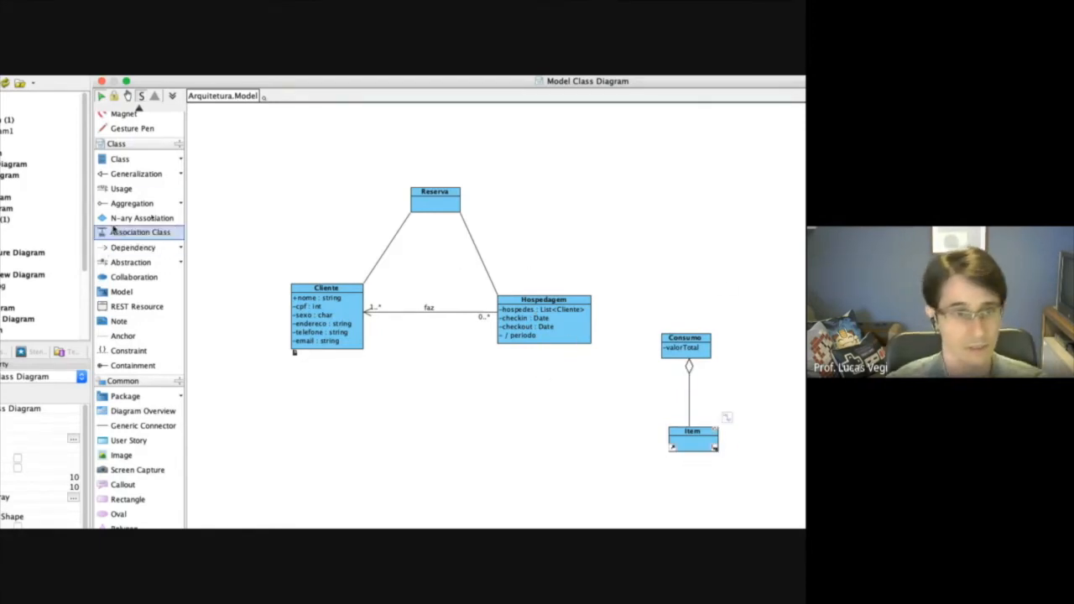
Draw an association named possui from Hospedagem to Consumo and shift Consumo slightly up and to the right.
click(182, 204)
click(142, 218)
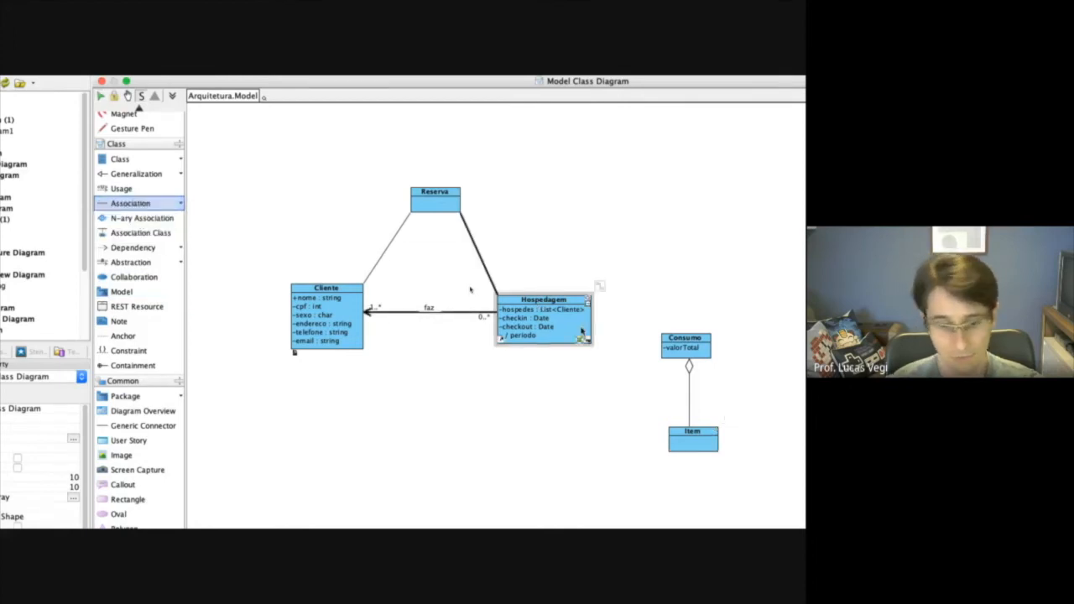
drag(581, 334, 668, 345)
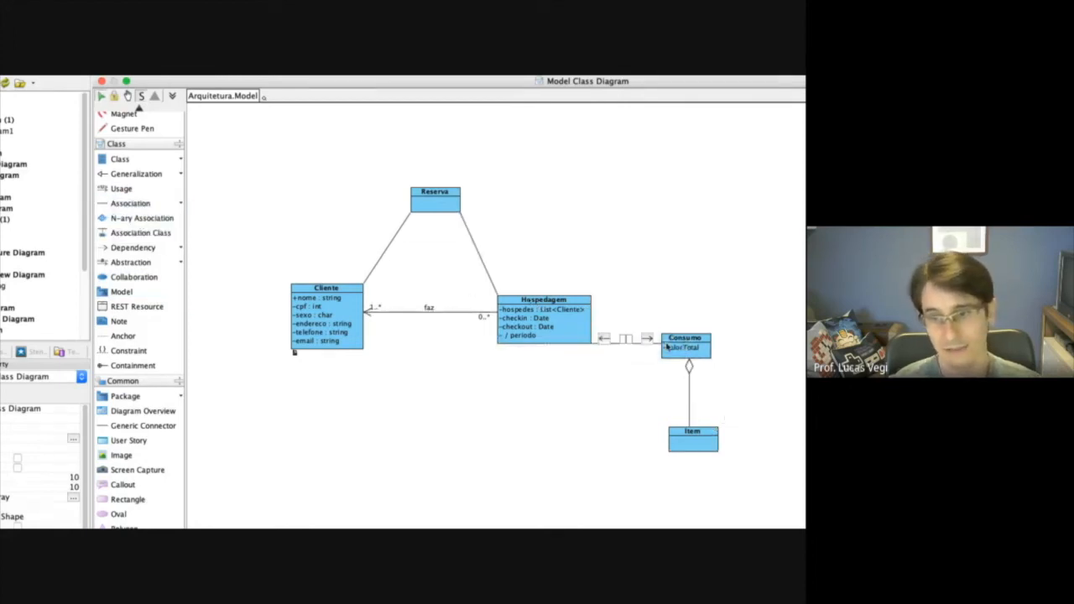
text(possui)
click(665, 345)
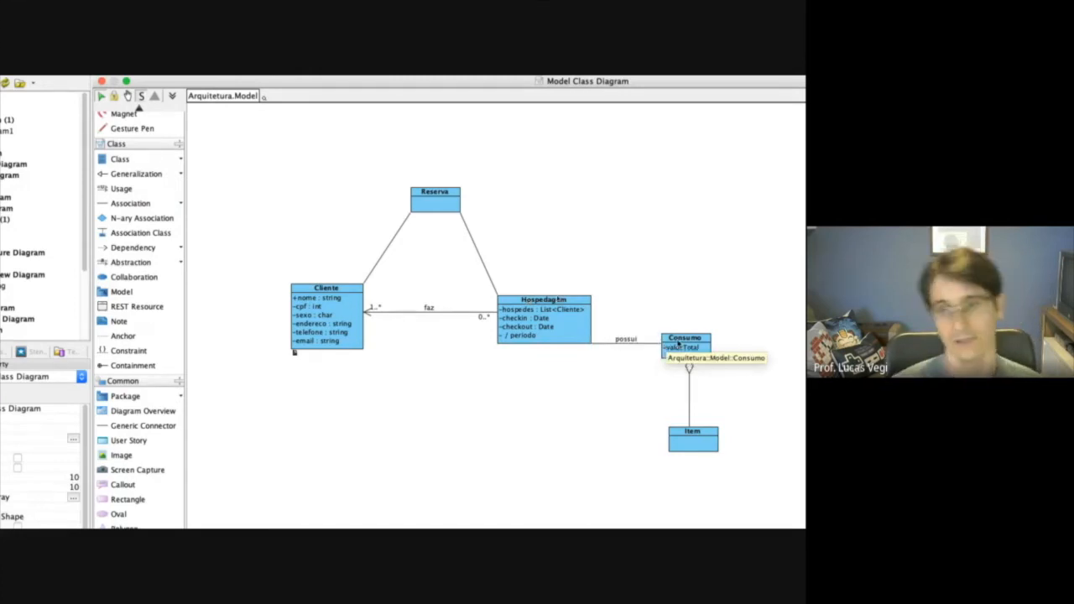
drag(686, 342, 696, 330)
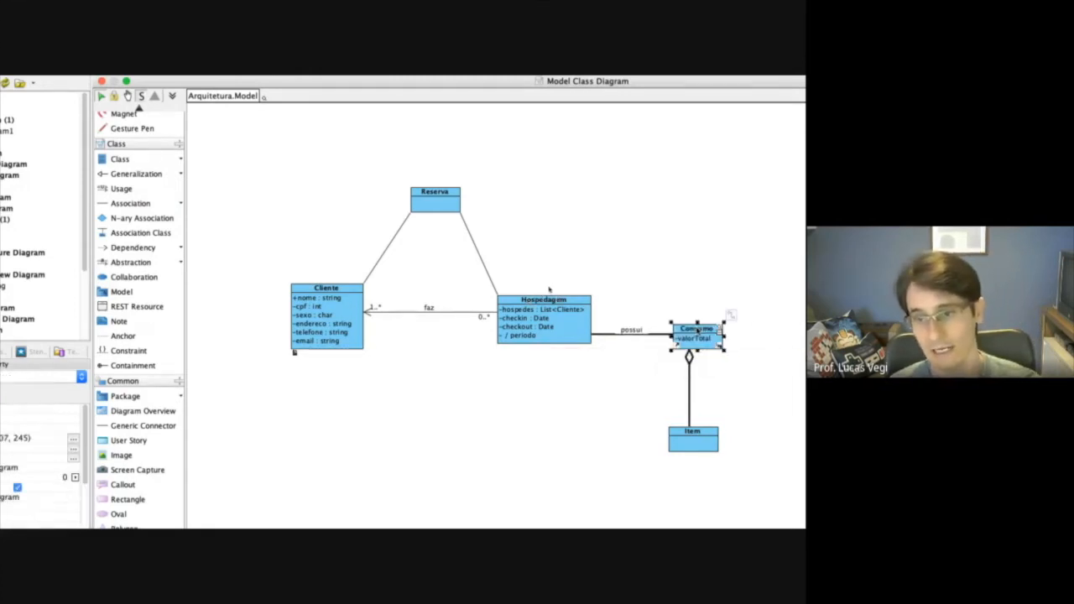
Set the multiplicity at the Consumo end of the possui association to 0..1.
right_click(662, 335)
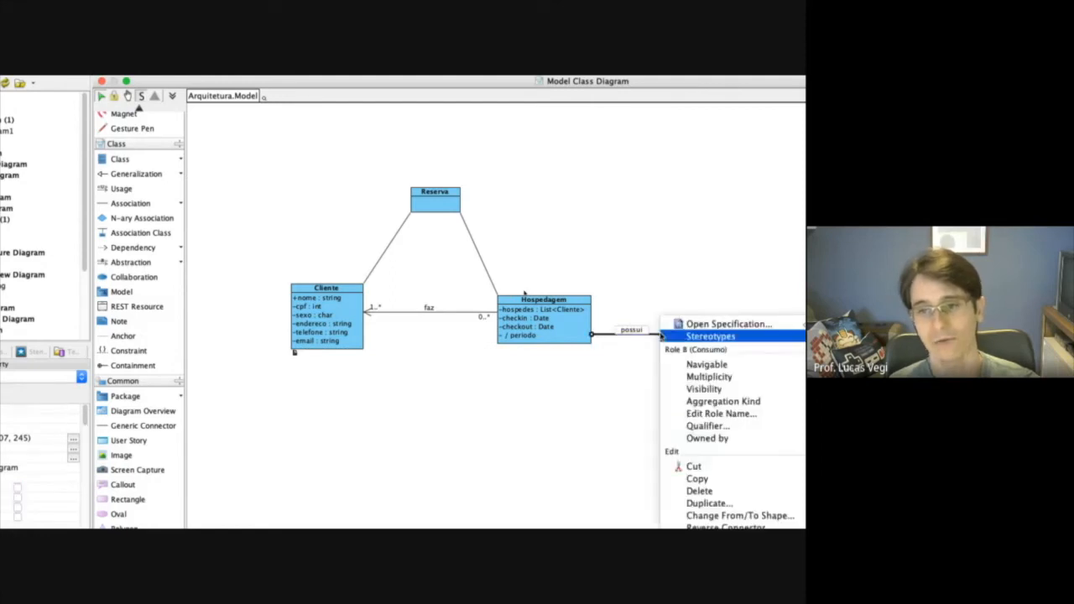
click(617, 336)
right_click(609, 334)
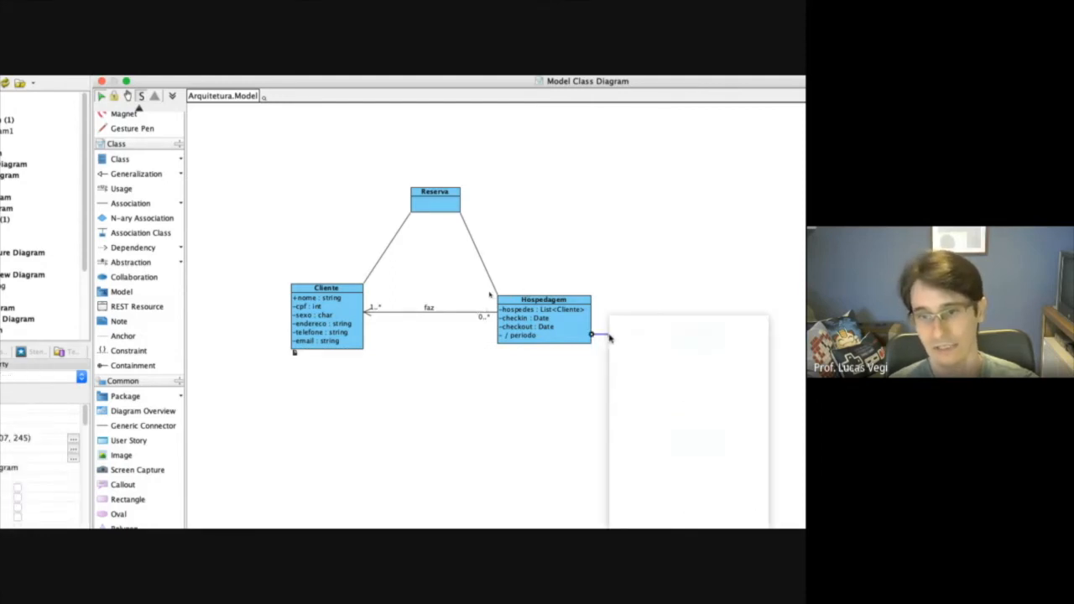
mouse_move(632, 336)
click(672, 324)
drag(715, 151, 407, 118)
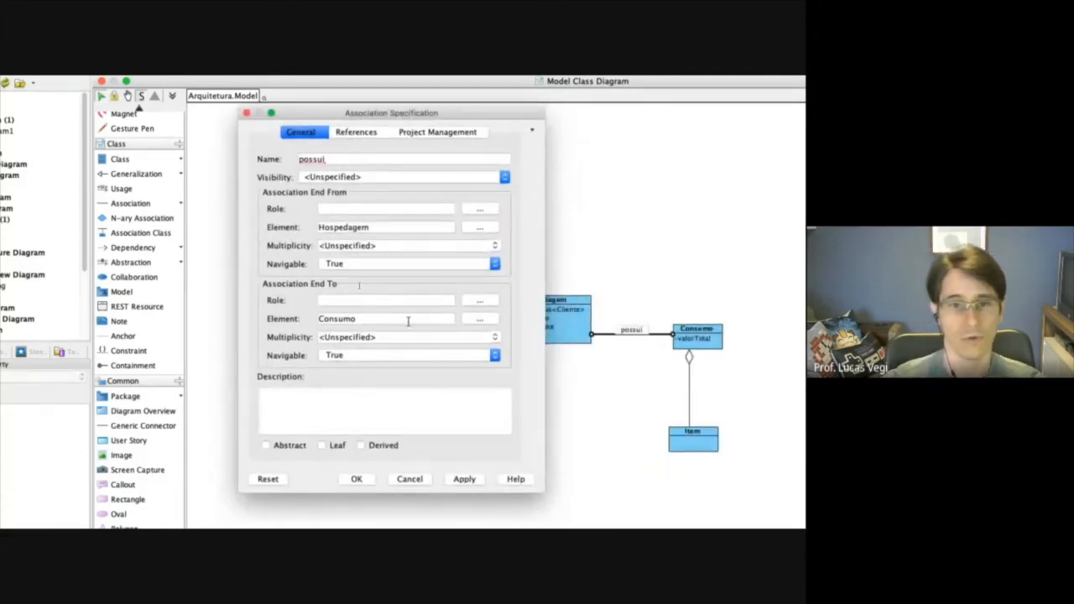
click(497, 339)
click(353, 370)
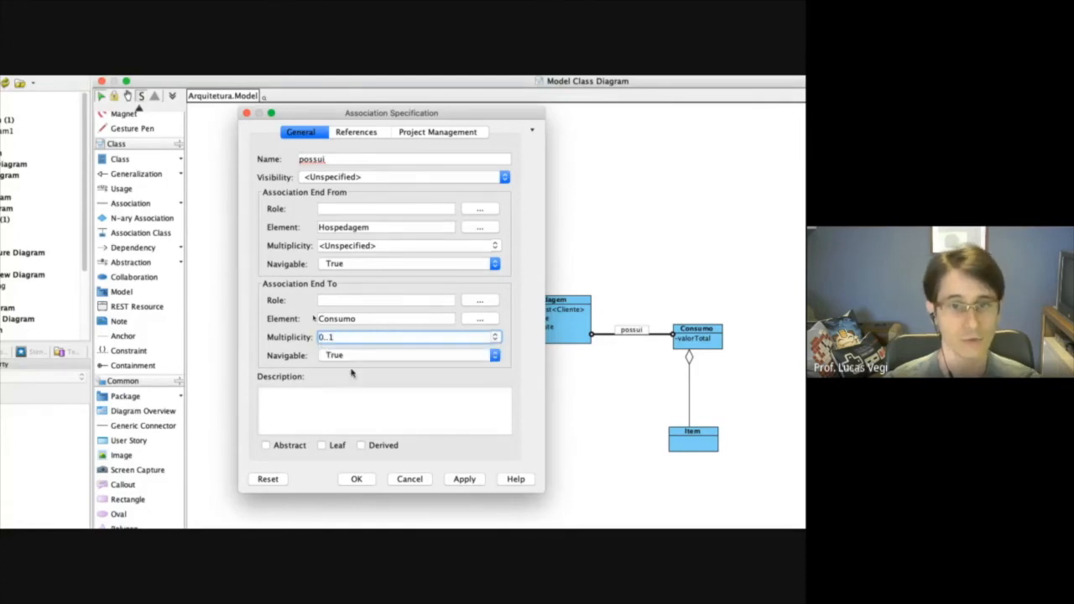
click(472, 483)
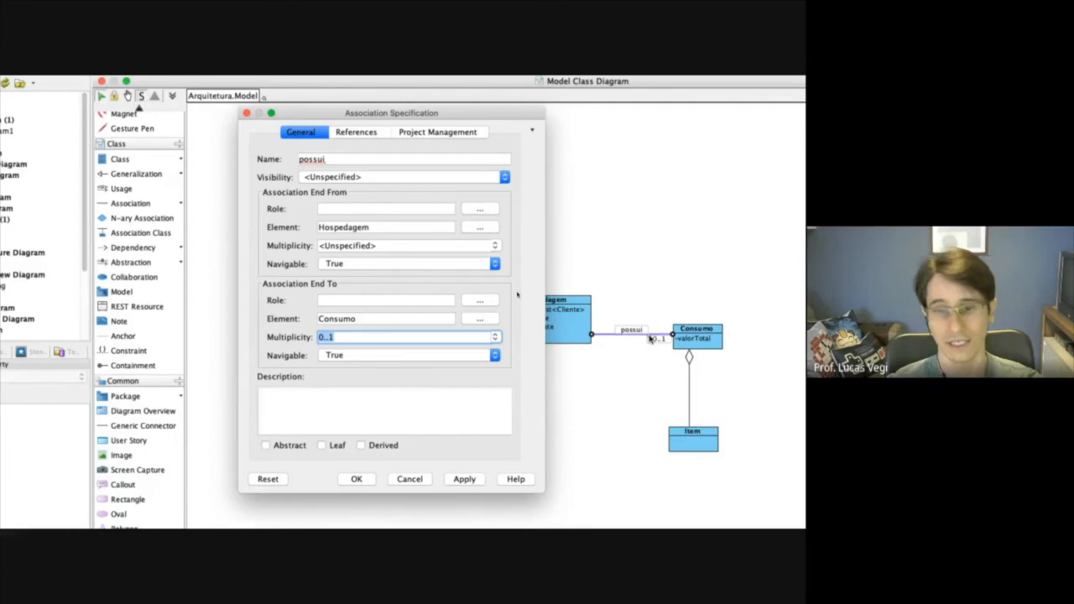
Set the multiplicity at the Hospedagem end of the possui association to 1 and close its specification.
click(411, 245)
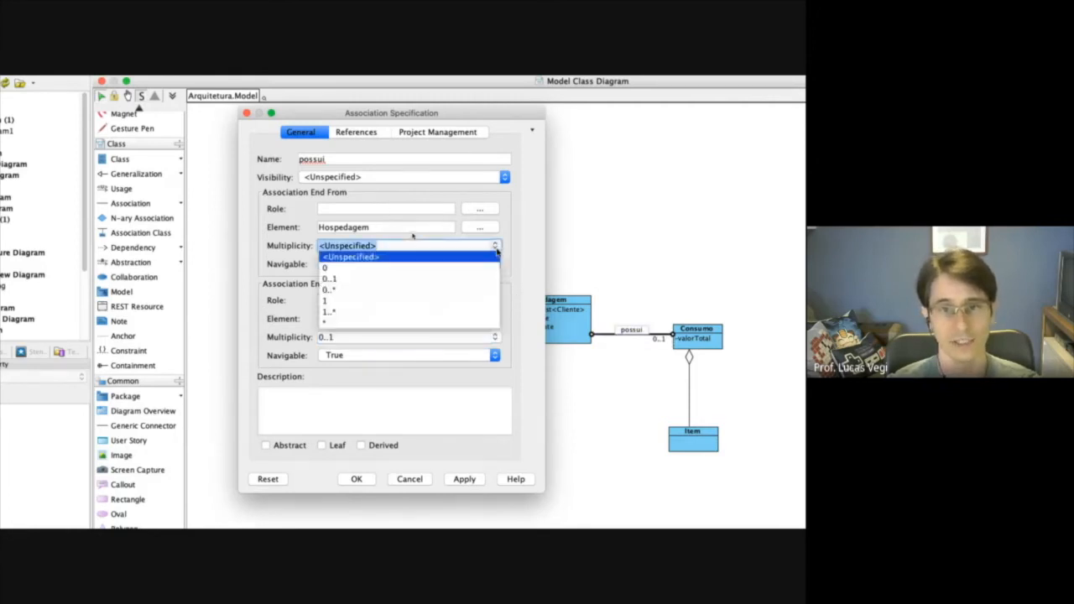
click(332, 303)
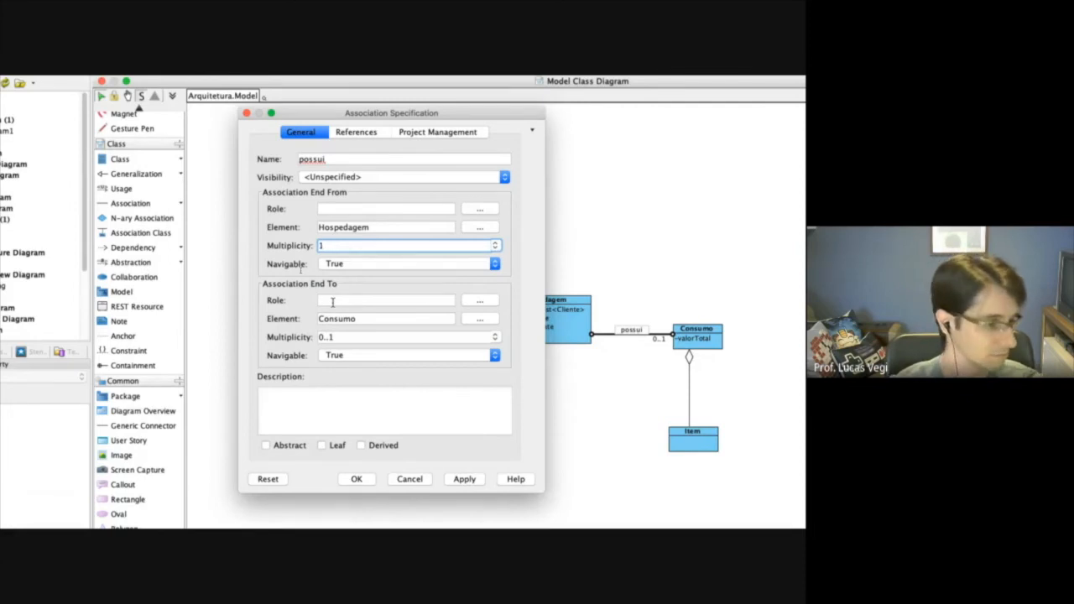
click(459, 478)
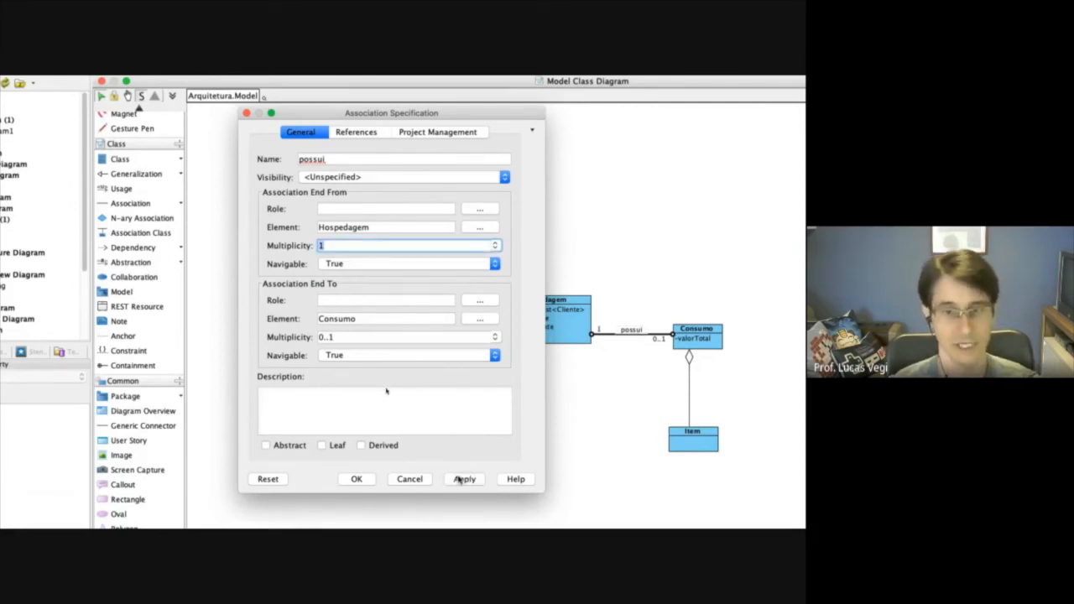
click(356, 479)
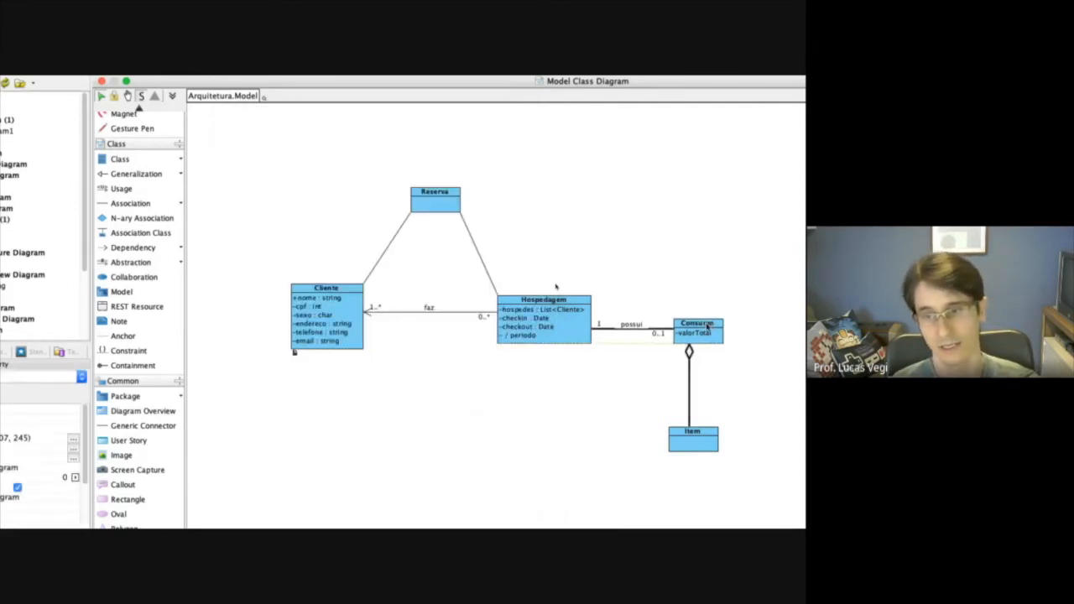
Align the Item class beneath Consumo and set the multiplicity at the aggregation's Item end to 1..*.
click(690, 442)
drag(690, 441, 708, 435)
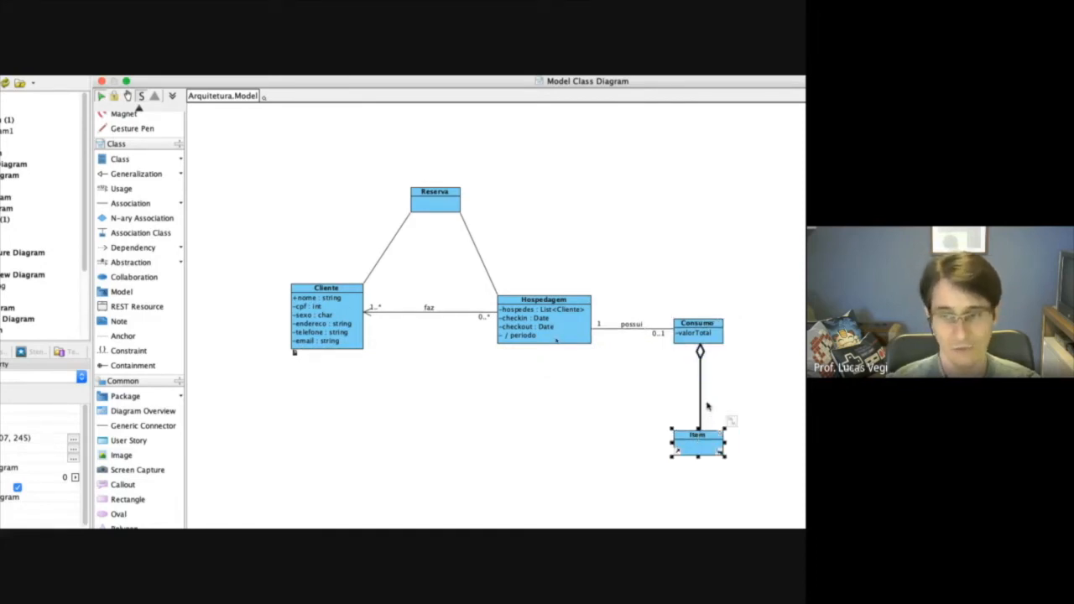
right_click(701, 386)
click(730, 398)
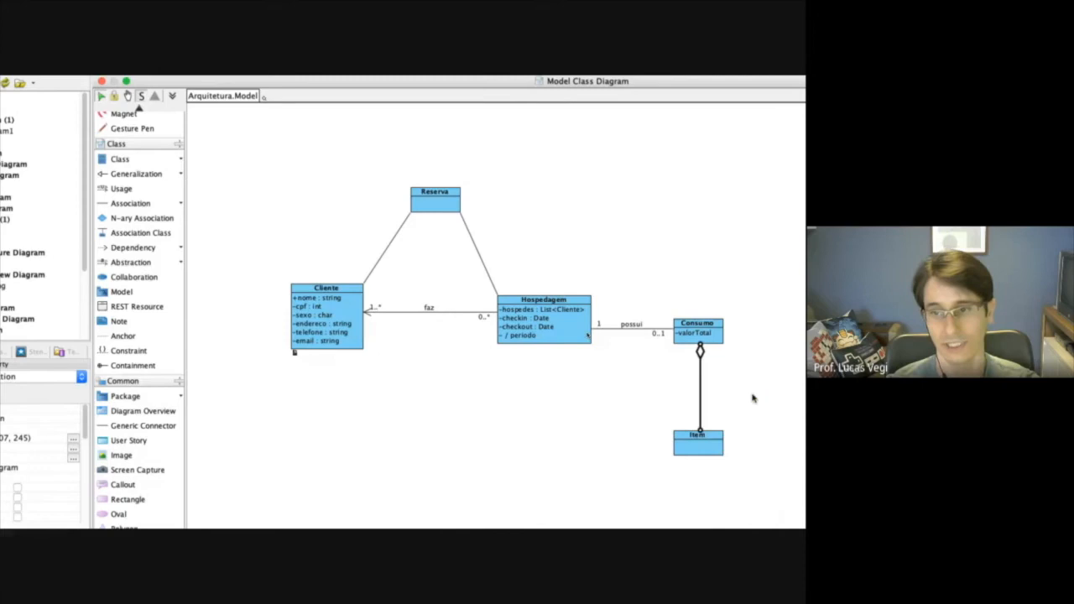
drag(472, 116, 420, 119)
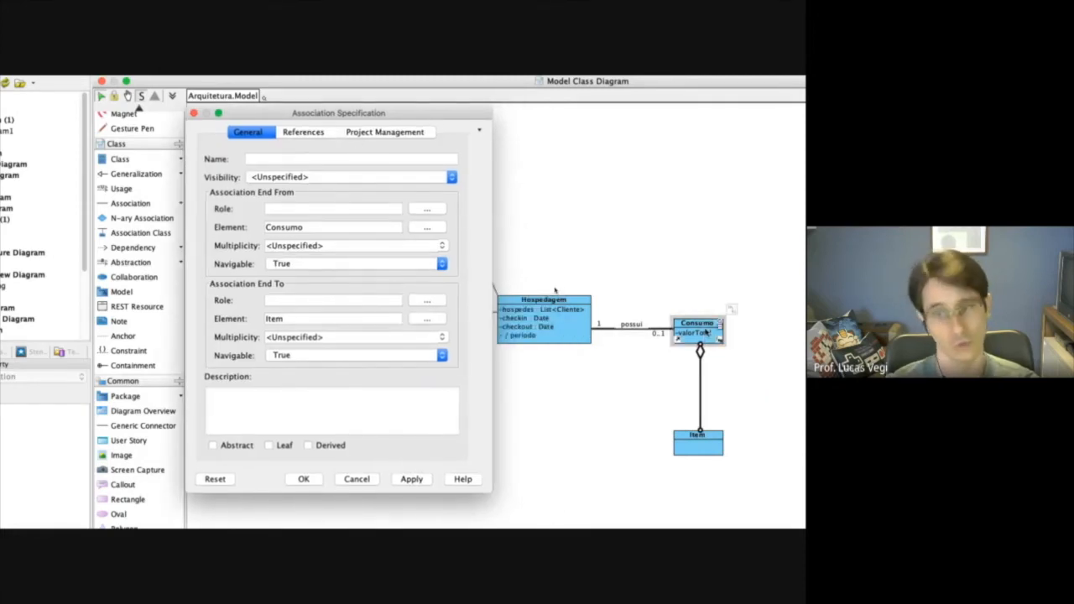
click(441, 356)
click(441, 354)
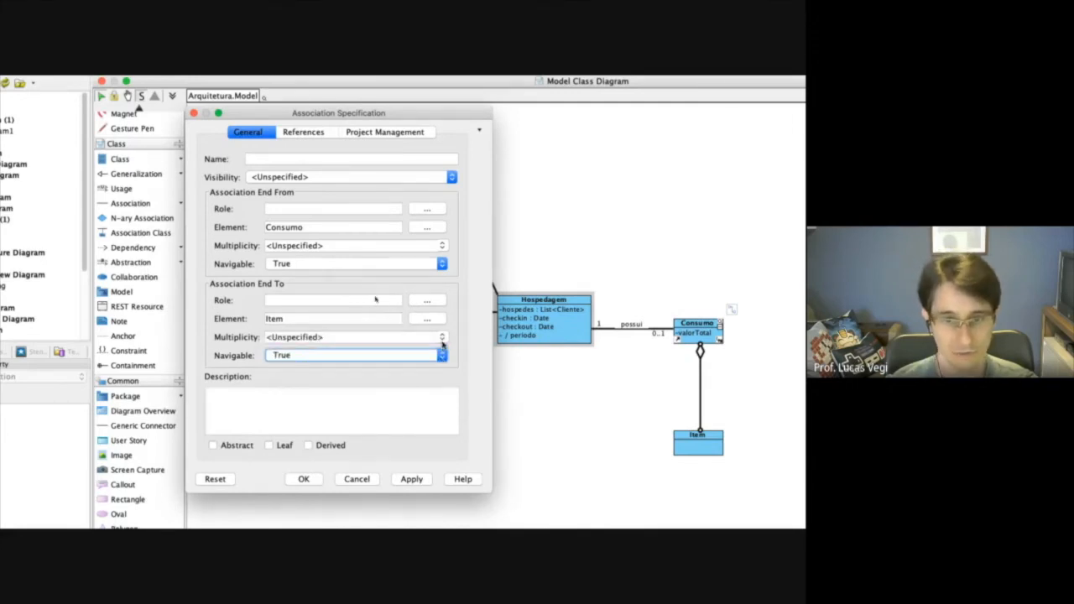
click(442, 337)
click(327, 407)
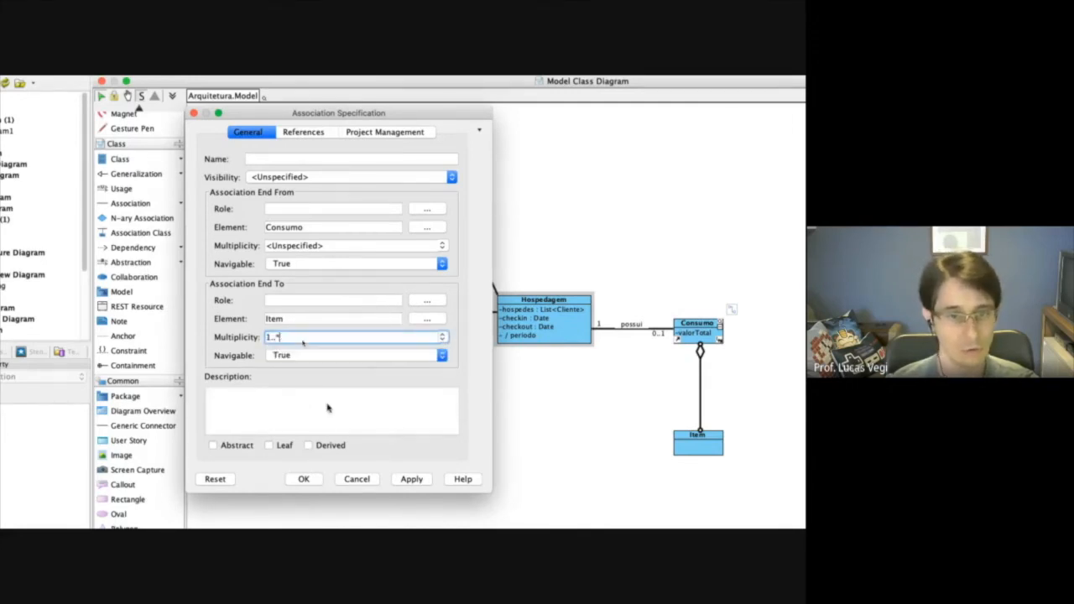
click(419, 479)
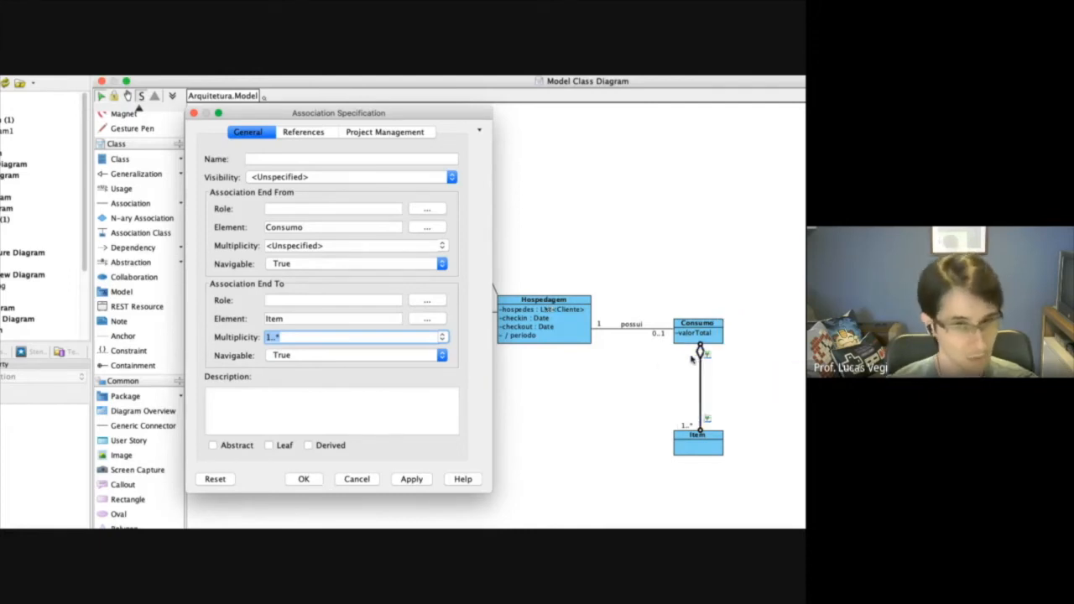
Set the multiplicity at the aggregation's Consumo end to 0..* and close its specification.
click(442, 246)
click(277, 290)
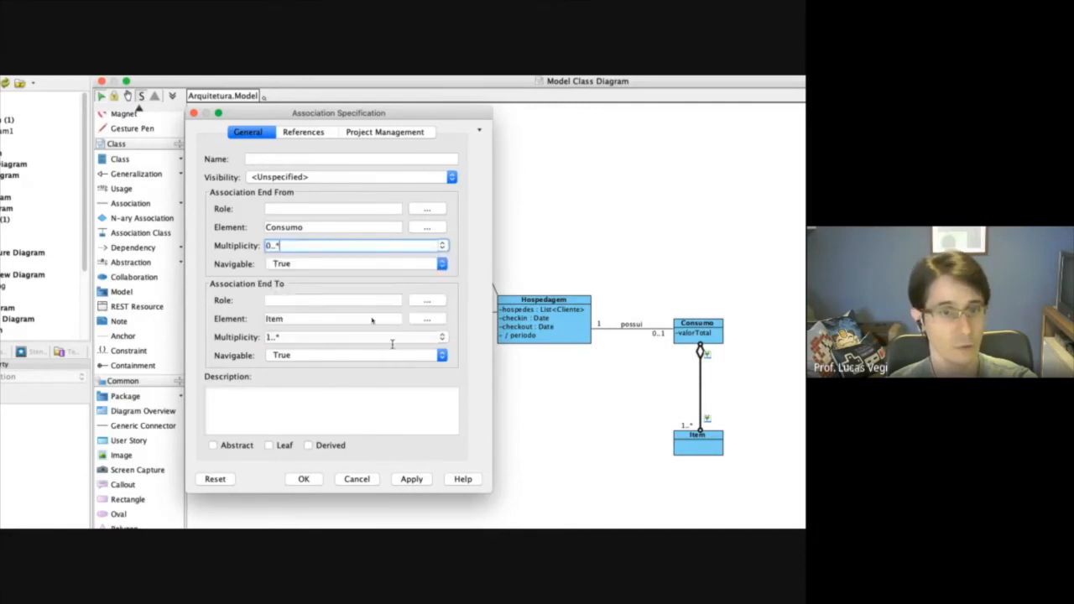
click(410, 480)
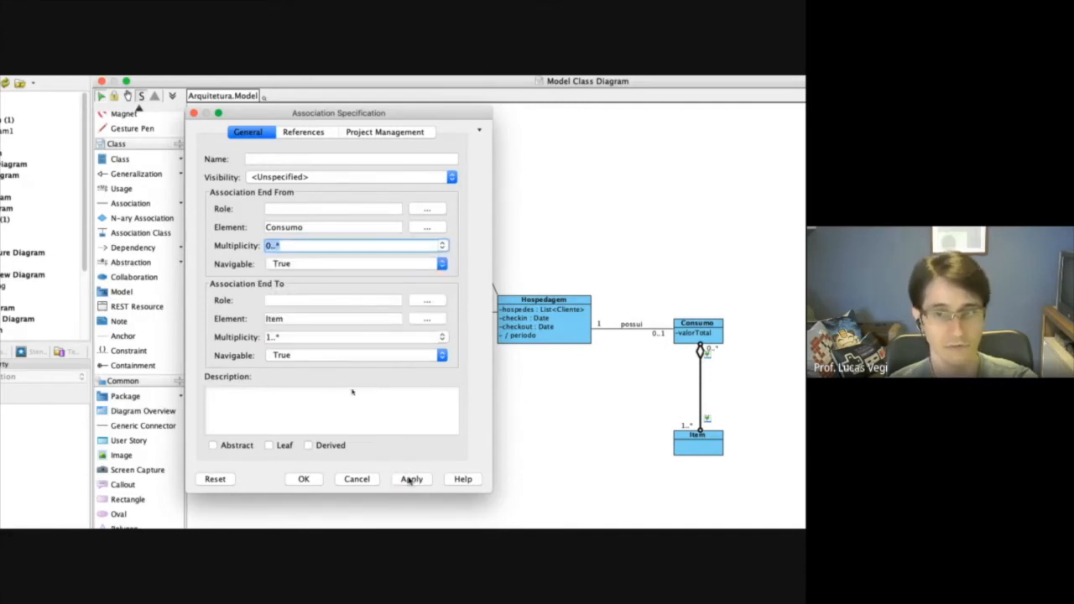
click(307, 481)
Shift the Item class slightly down and to the right below Consumo.
click(625, 454)
mouse_move(710, 441)
mouse_down()
mouse_move(725, 442)
mouse_move(716, 445)
mouse_up()
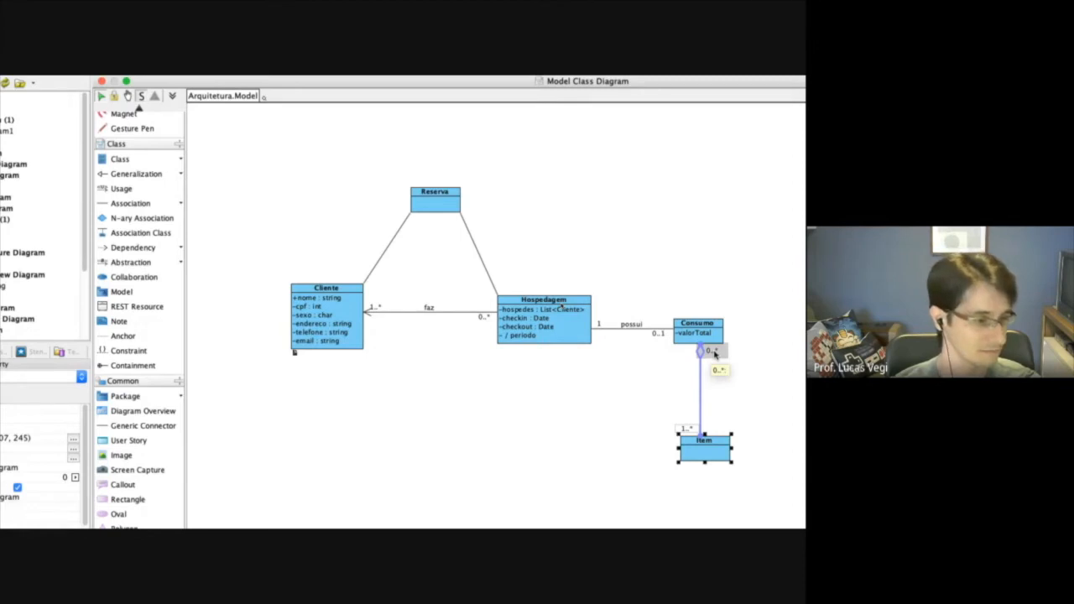
click(656, 386)
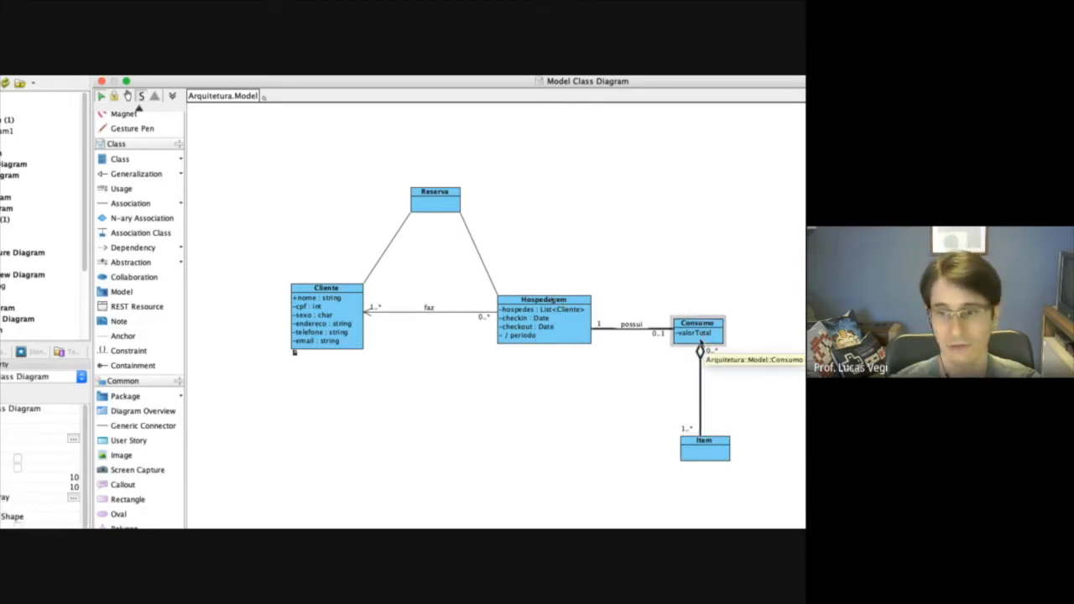
Add private attributes descricao, valor and data to the Item class and finish attribute entry.
right_click(712, 445)
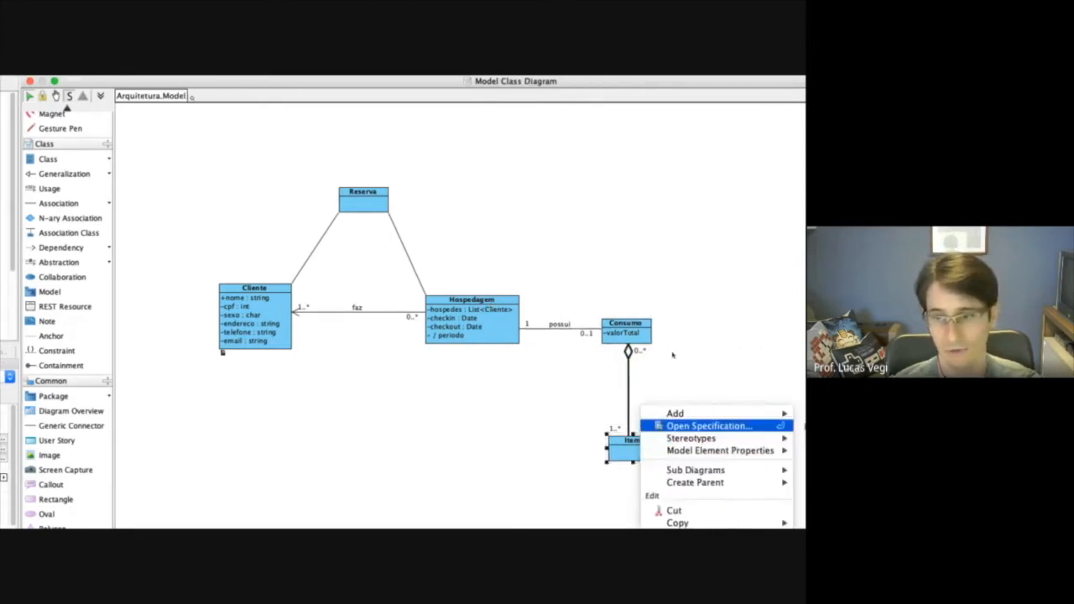
mouse_move(731, 414)
click(782, 419)
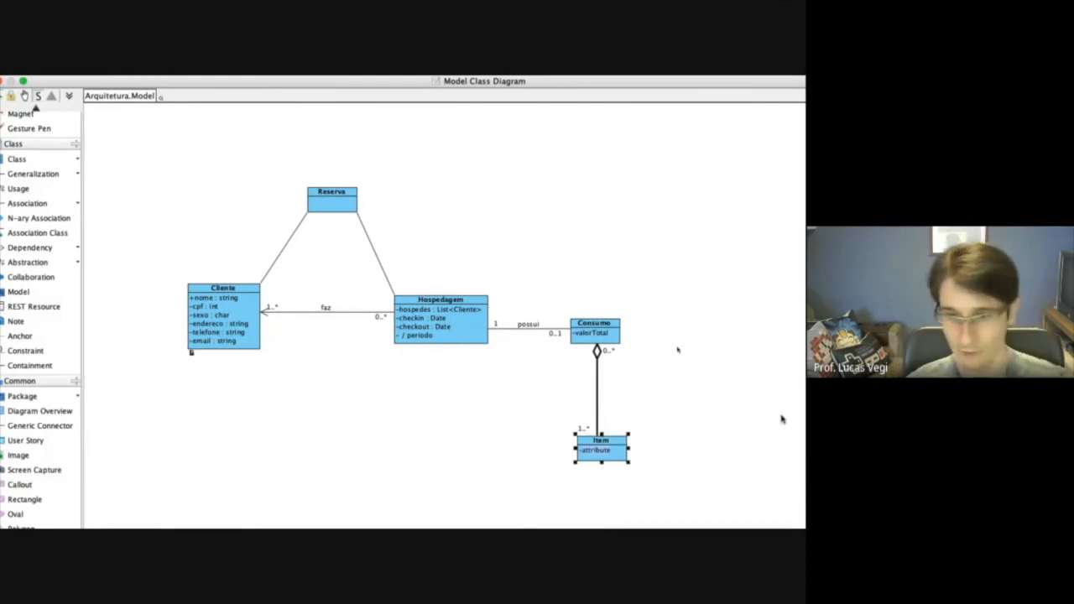
text(descricao)
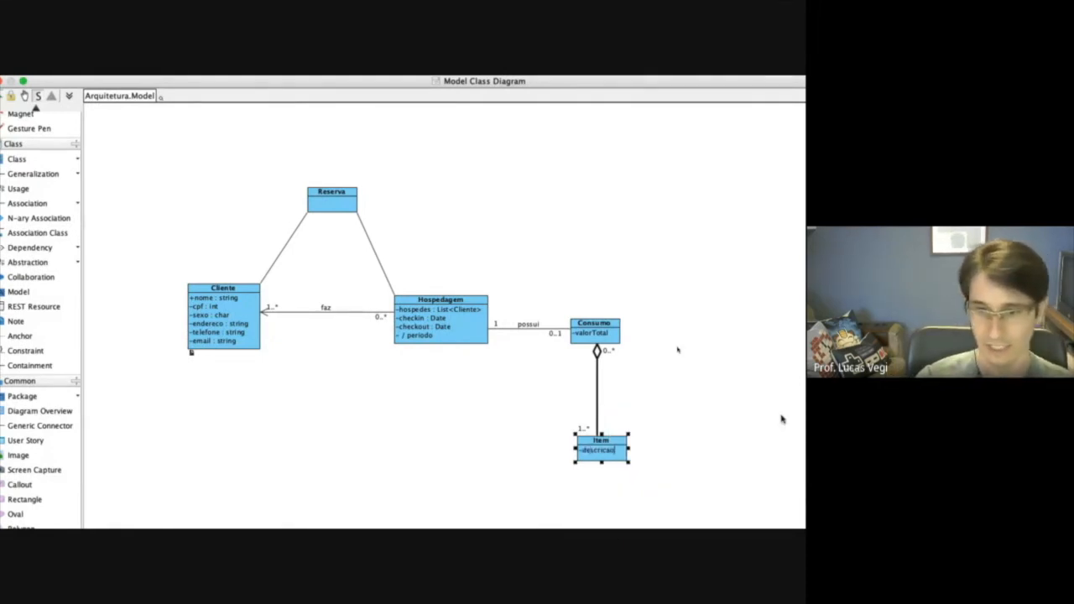
key(Return)
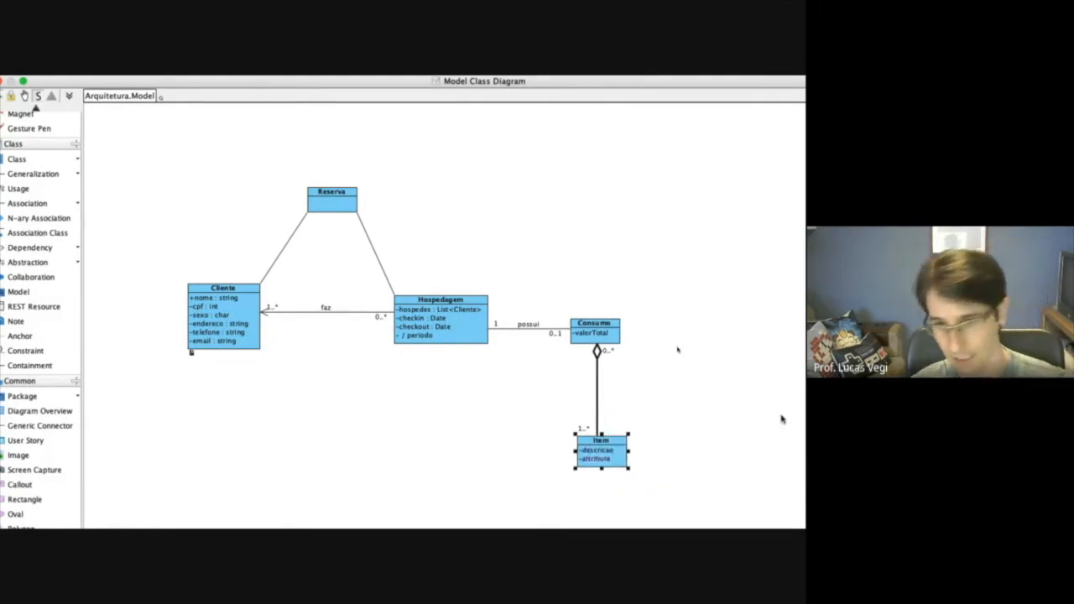
text(valor)
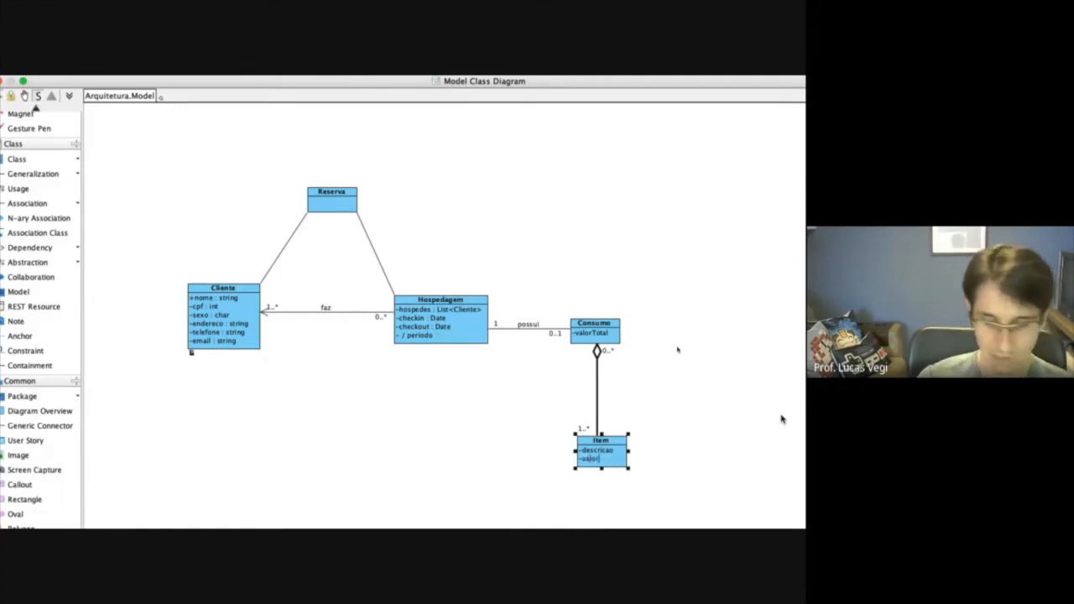
key(Return)
text(data)
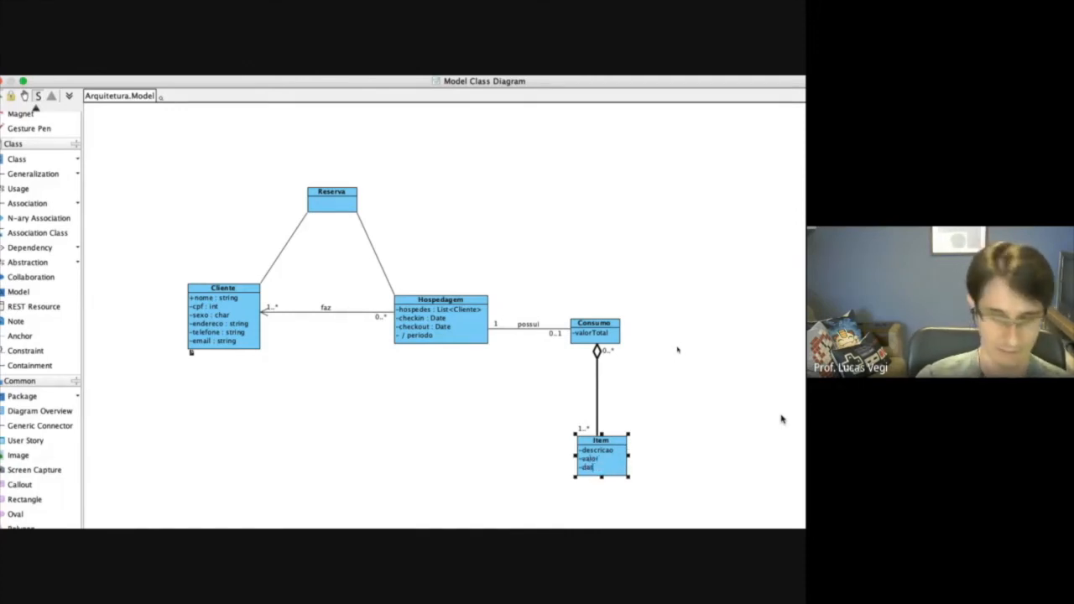
key(Return)
key(Escape)
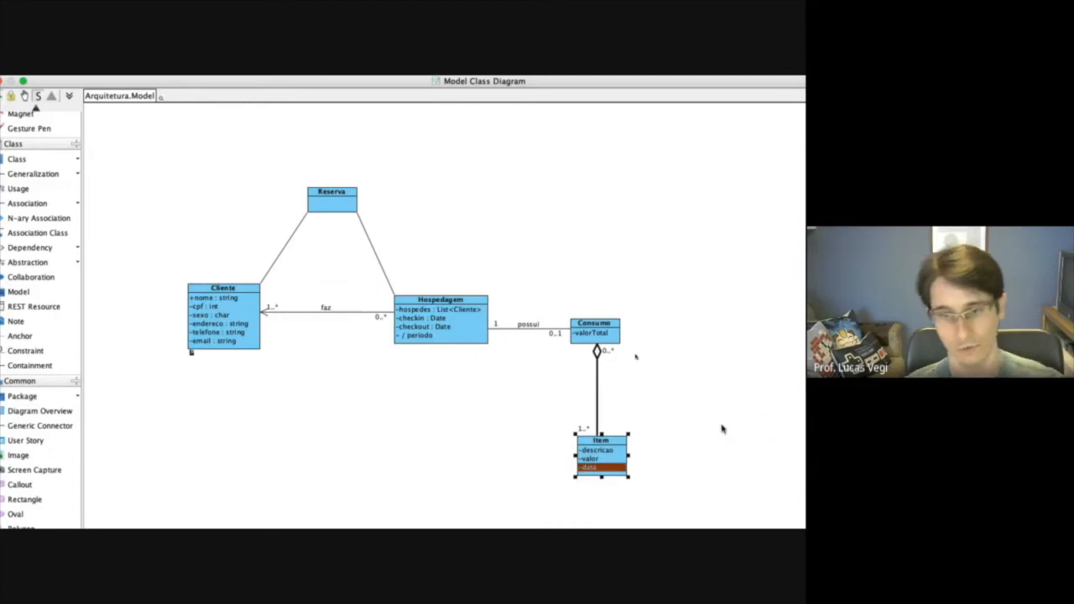
click(695, 431)
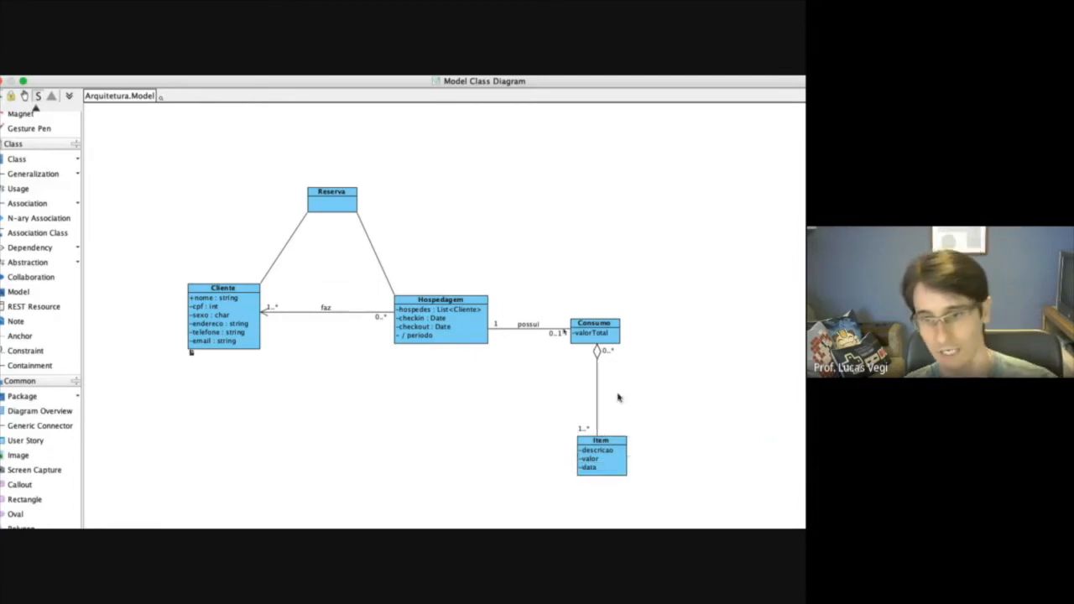
Mark the valorTotal attribute of the Consumo class as derived in its specification.
click(601, 333)
click(600, 334)
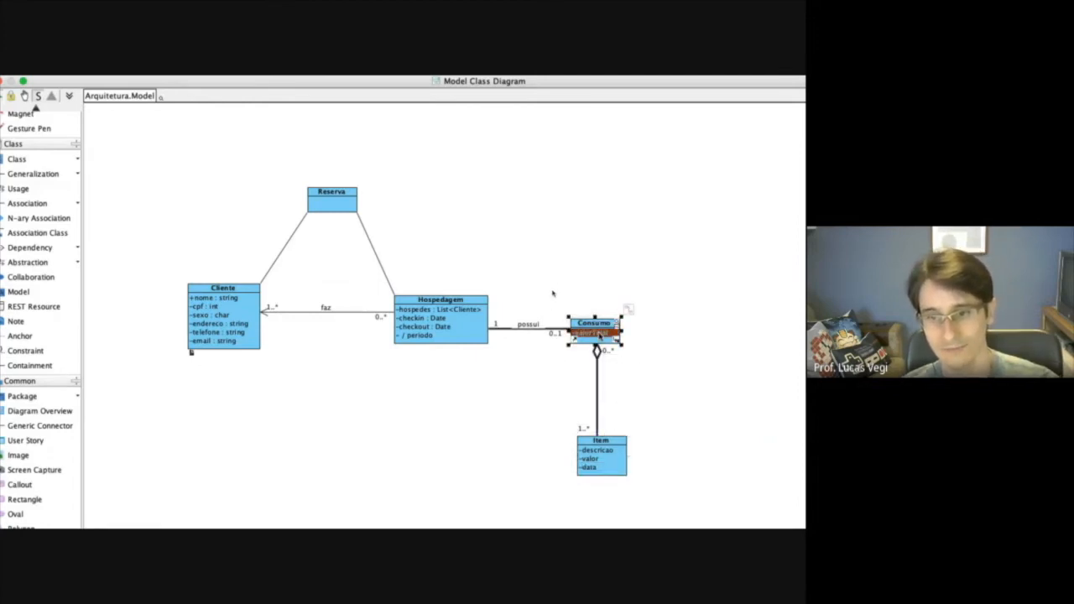
right_click(599, 334)
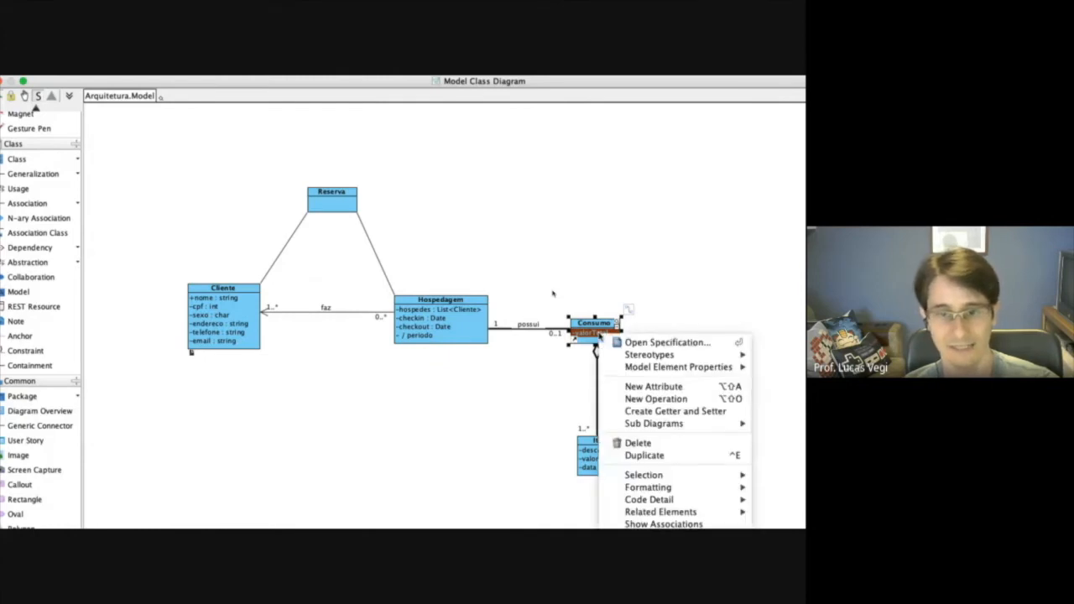
click(646, 342)
click(474, 428)
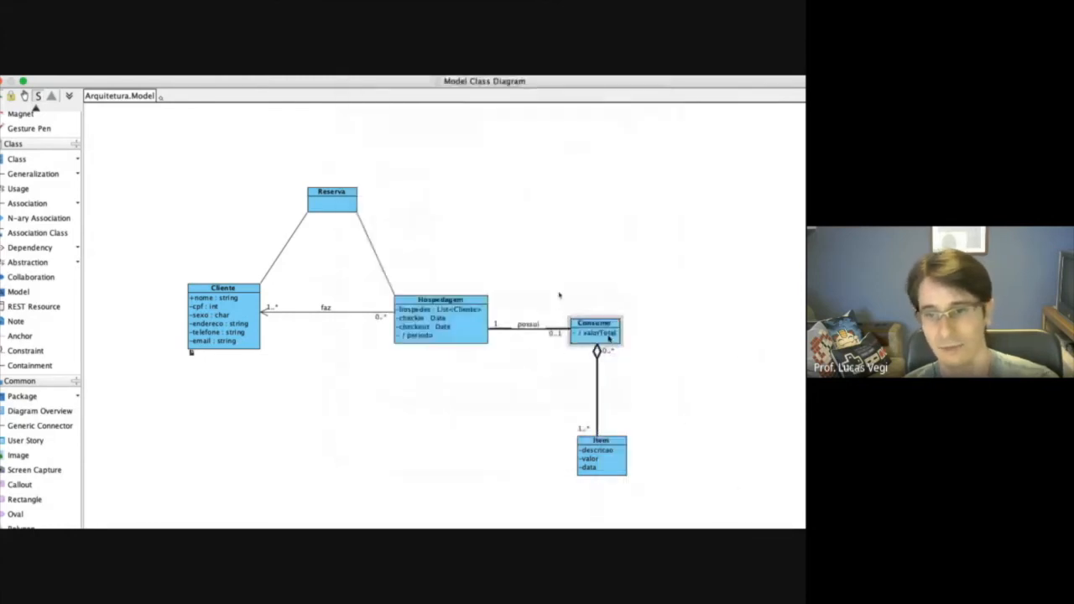
Add a class named Quarto and position it above Consumo, roughly level with Reserva.
click(596, 463)
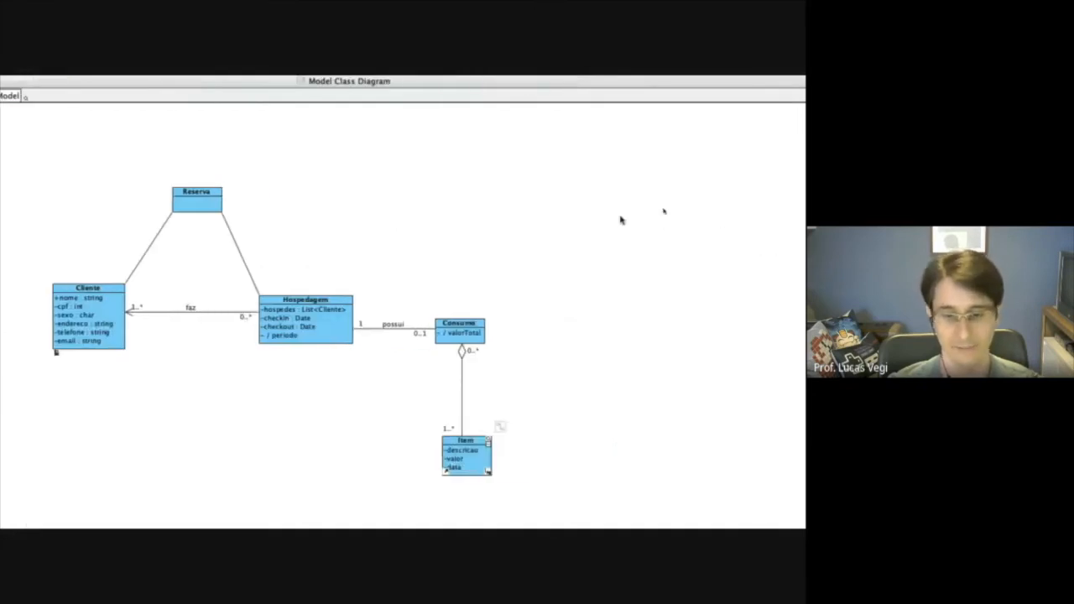
click(590, 178)
text(Quarto)
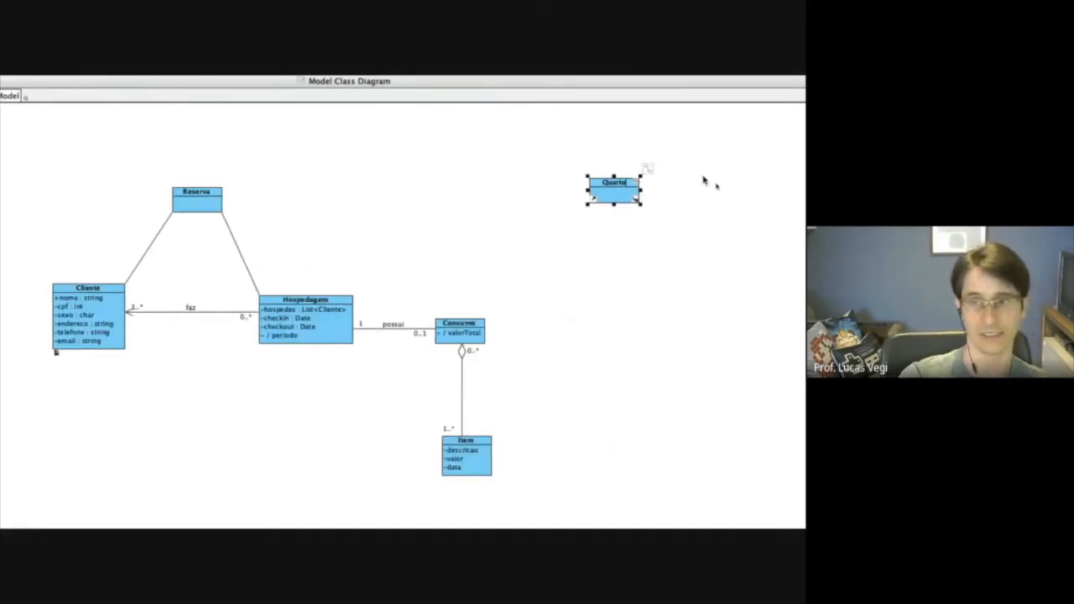
click(705, 180)
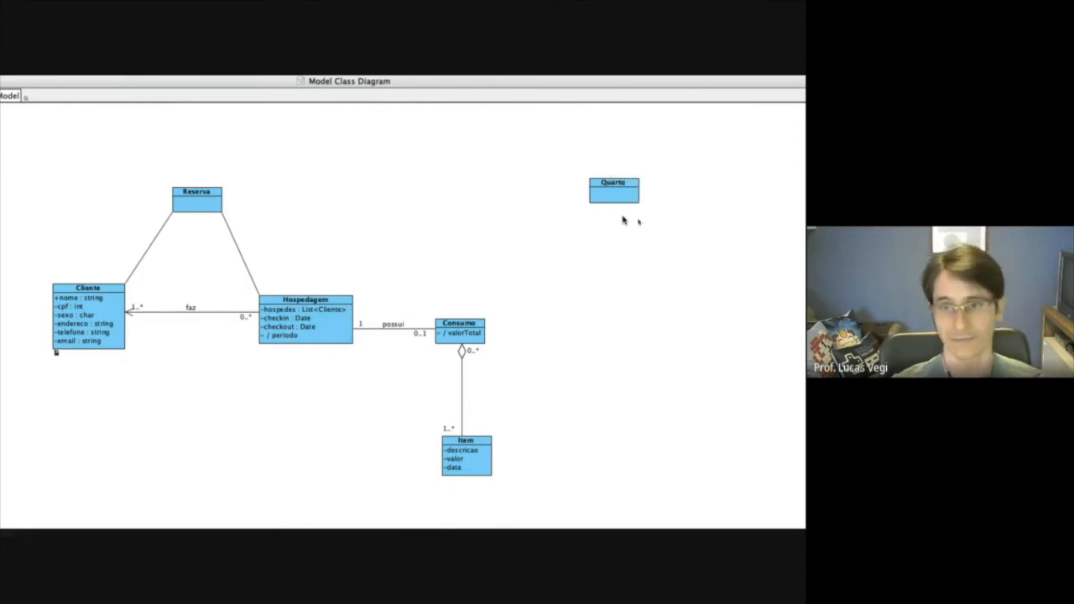
click(238, 120)
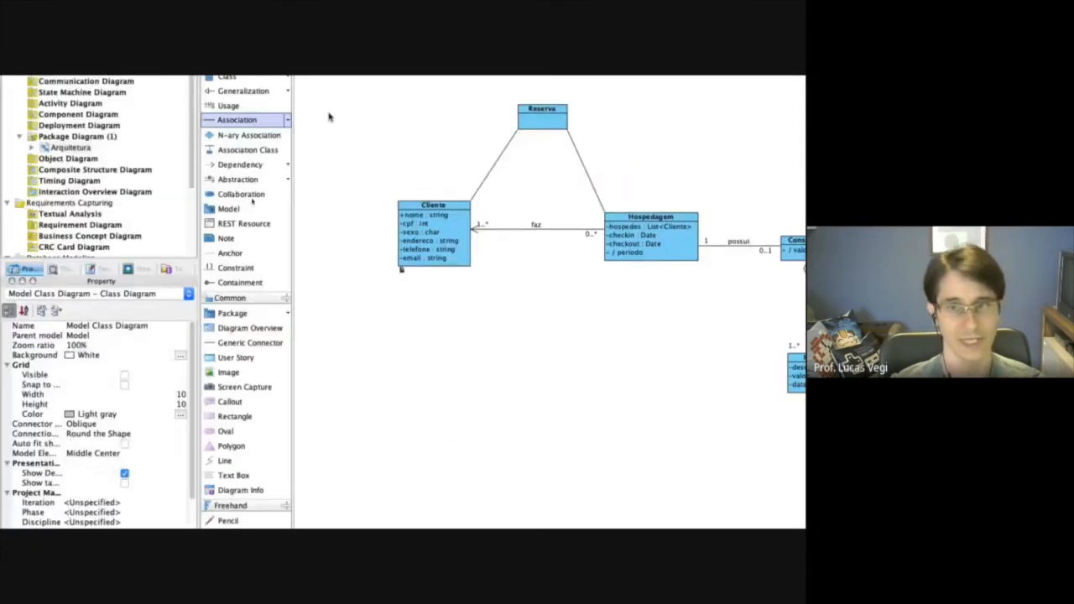
drag(604, 106, 467, 101)
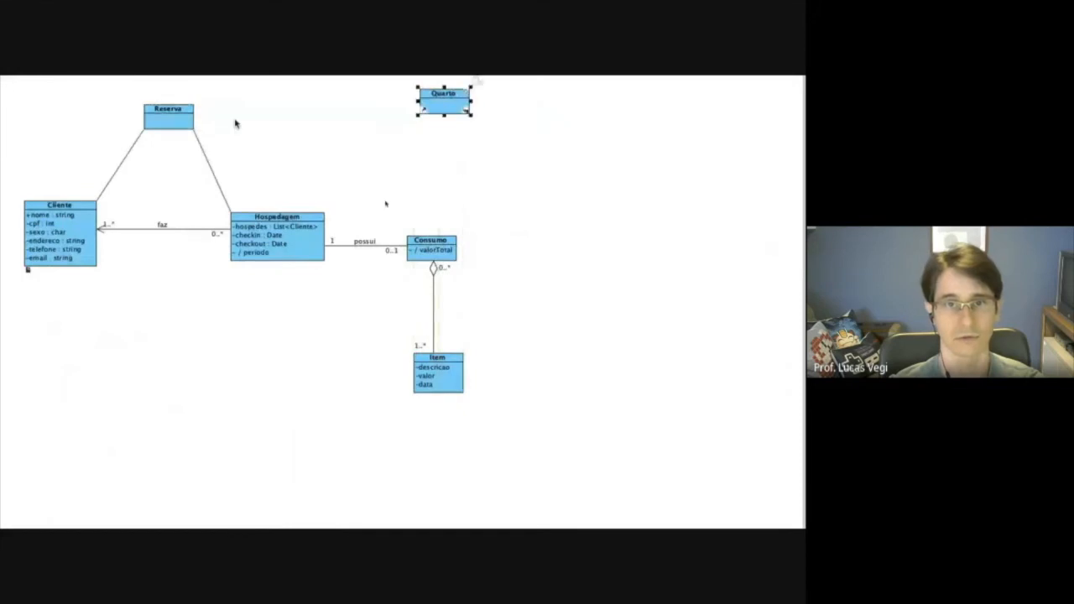
Draw an association from Hospedagem to Quarto with multiplicity 0..* at the Hospedagem end and 1 at the Quarto end.
click(100, 226)
drag(561, 320, 664, 210)
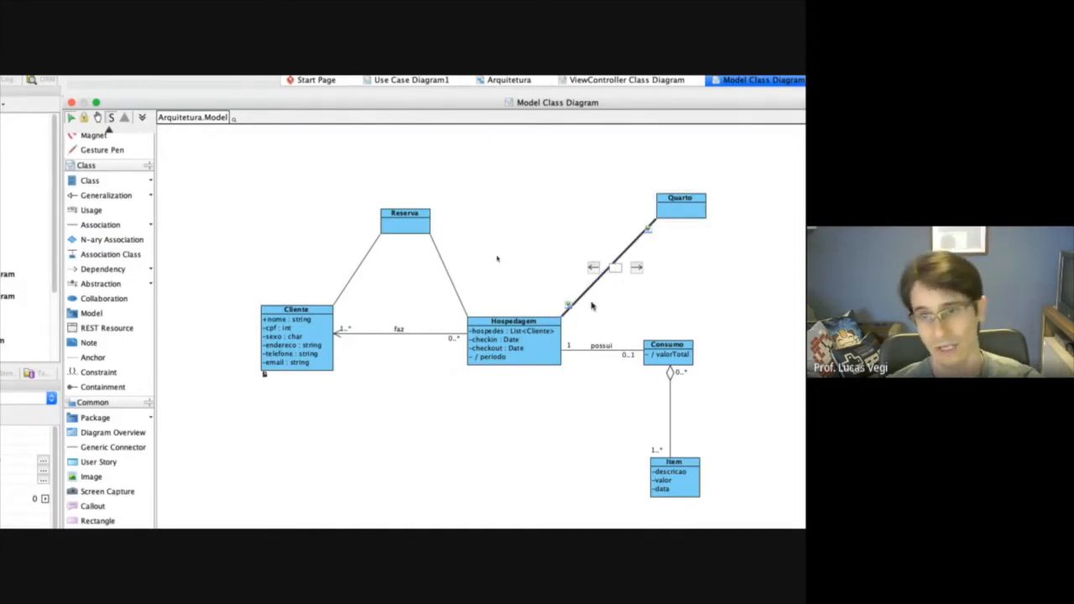
right_click(633, 245)
click(677, 254)
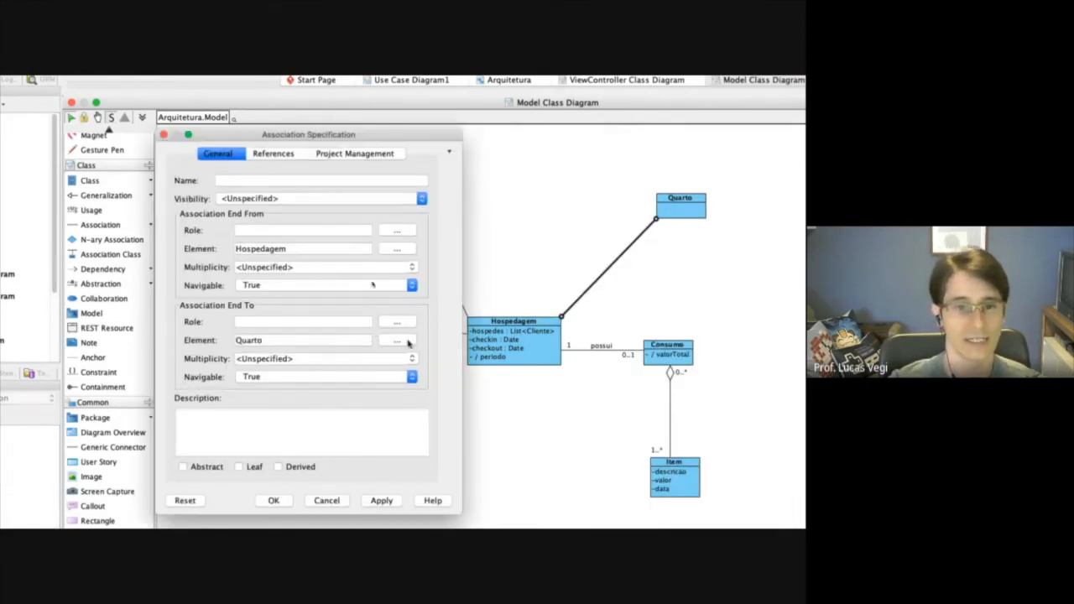
click(409, 355)
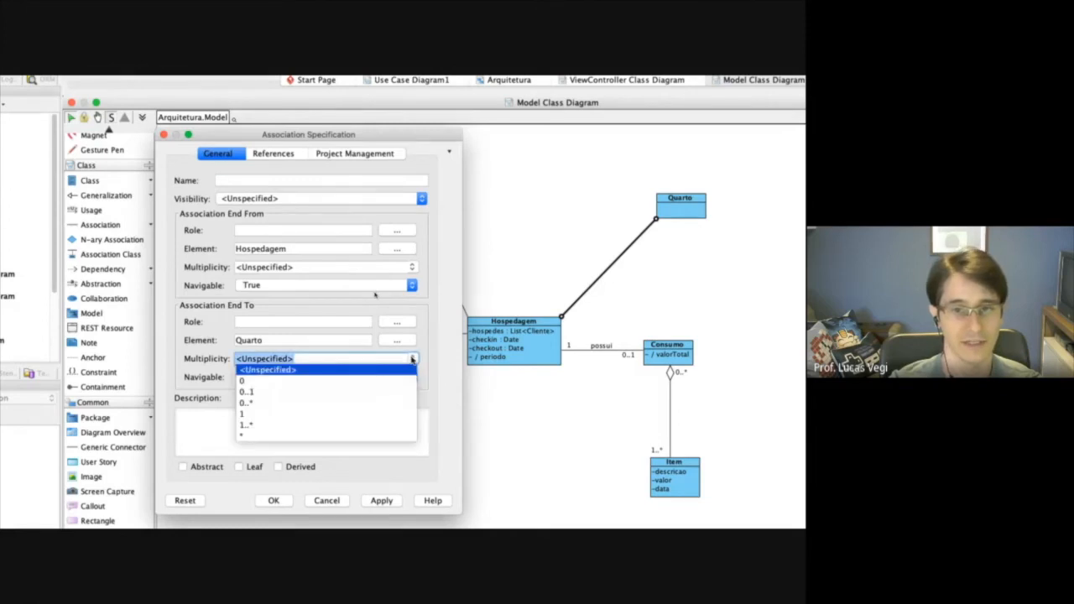
click(255, 414)
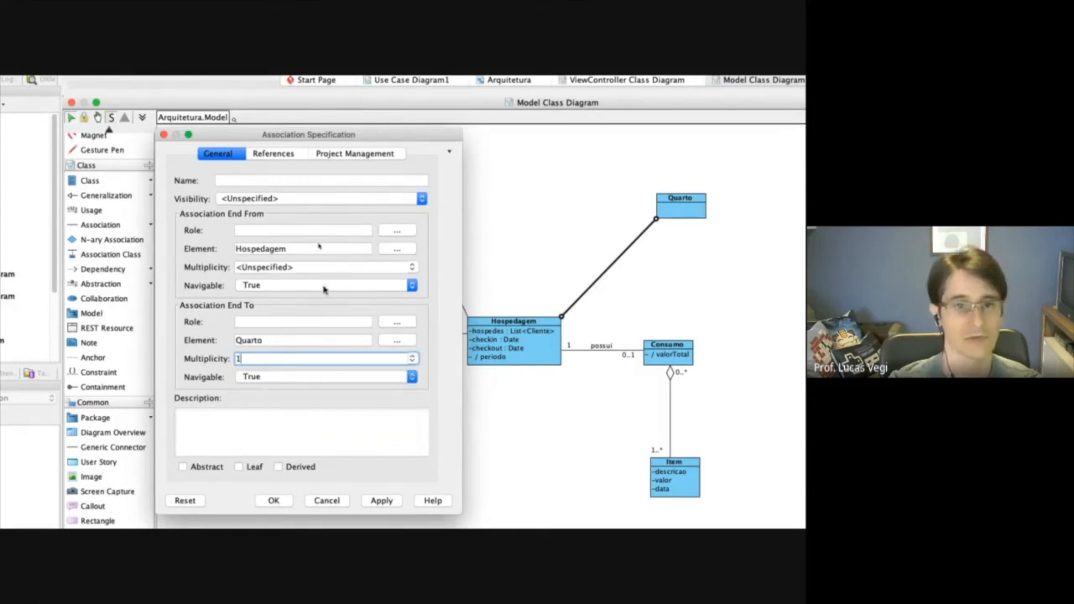
click(411, 268)
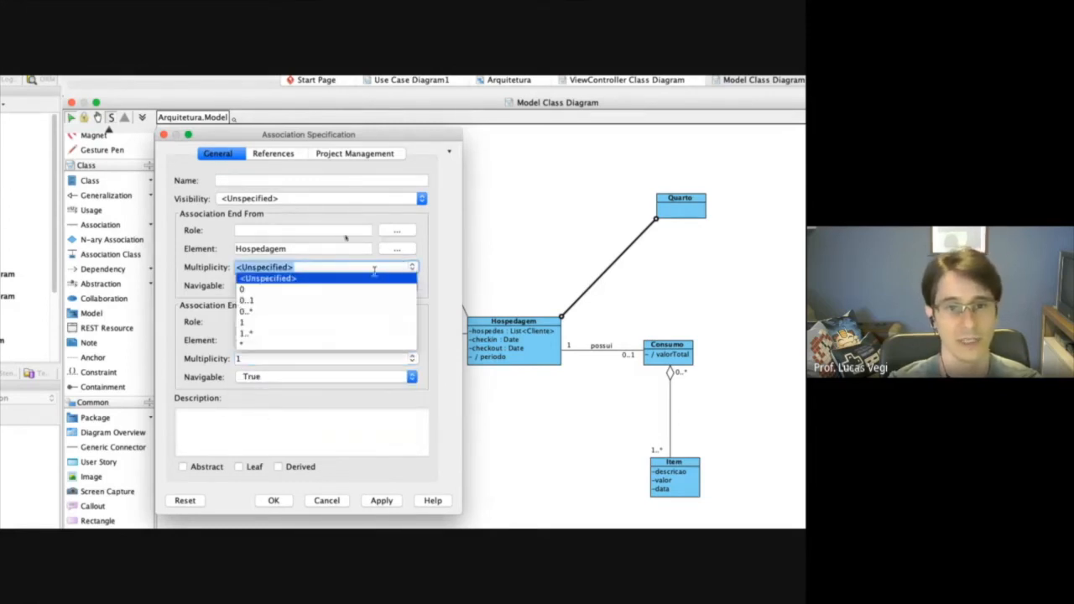
click(252, 311)
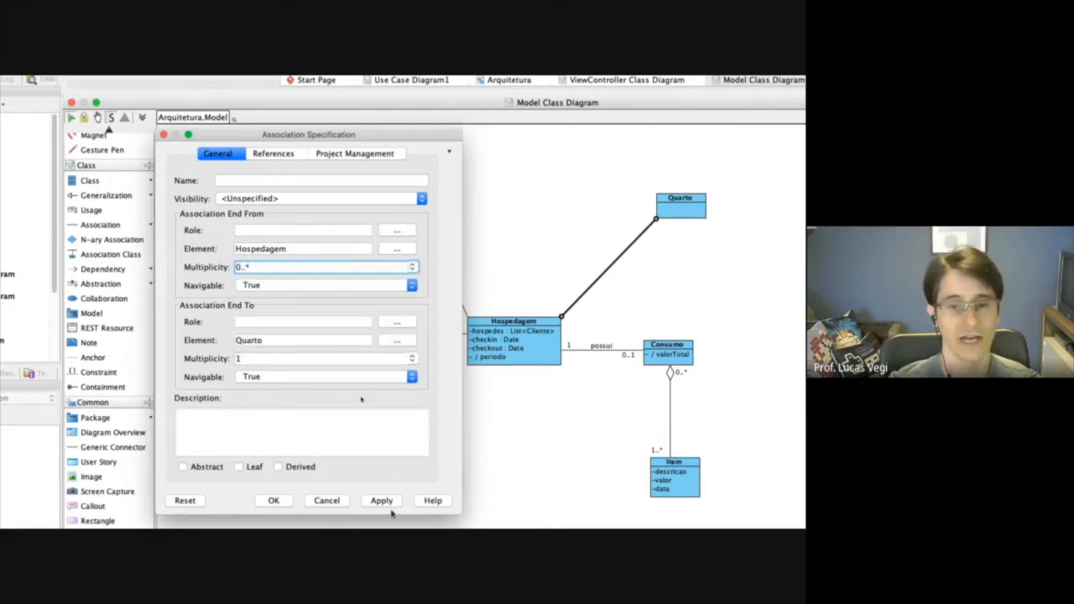
click(275, 500)
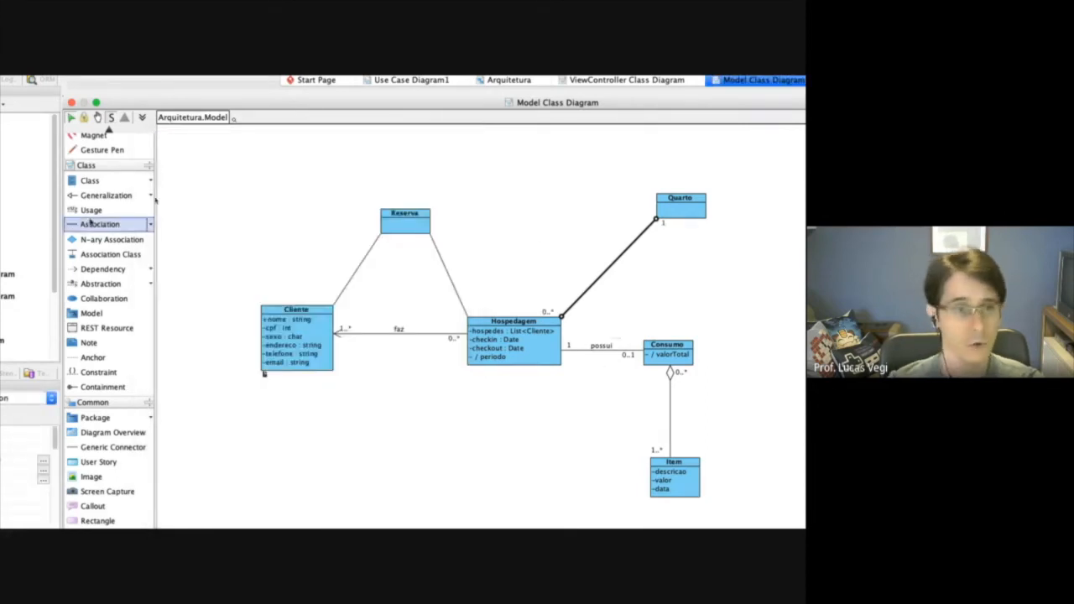
Add a class named Tipo below and to the right of Quarto, and connect Quarto to it with an association.
click(89, 181)
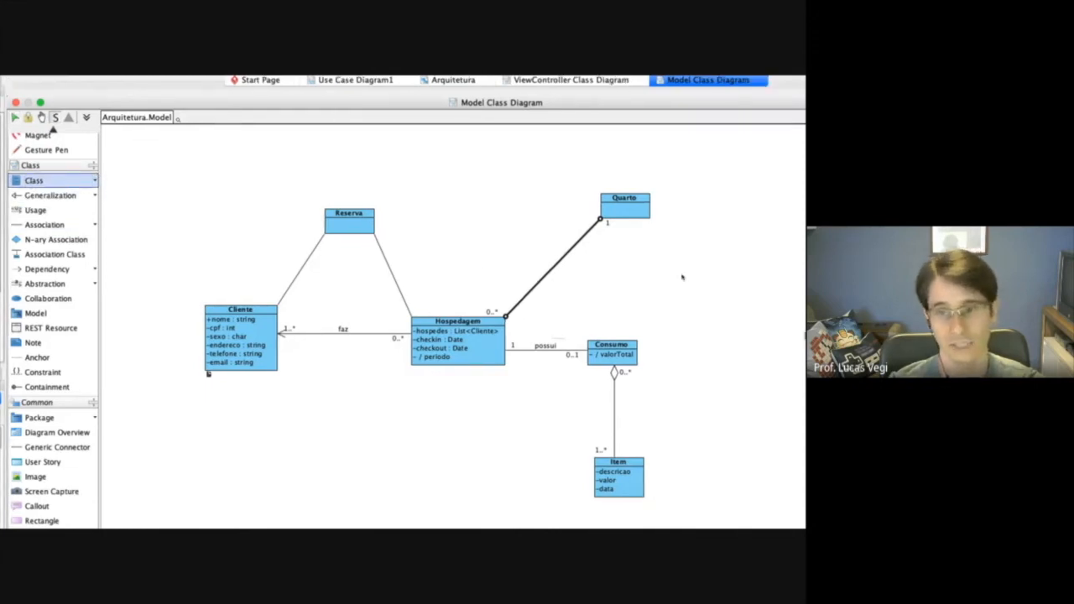
click(735, 269)
text(f)
text(ipo)
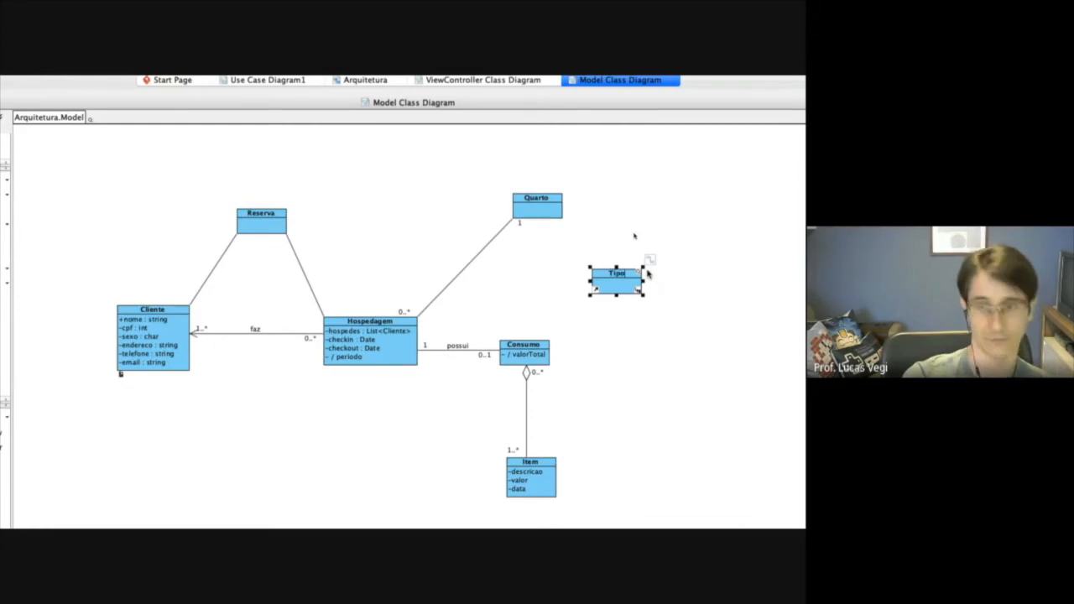
click(648, 274)
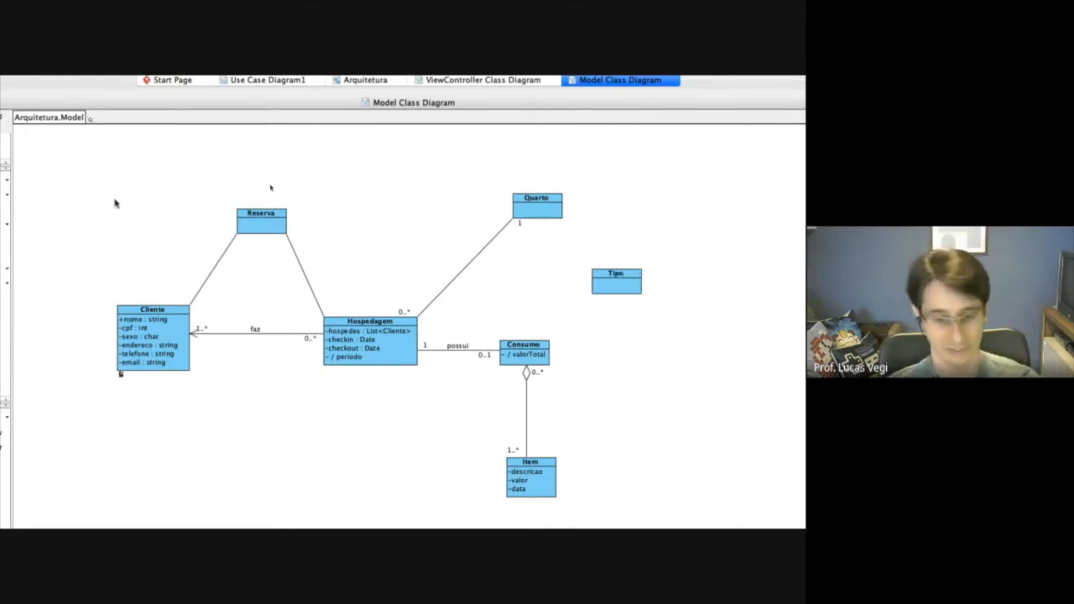
click(12, 225)
drag(588, 211, 661, 276)
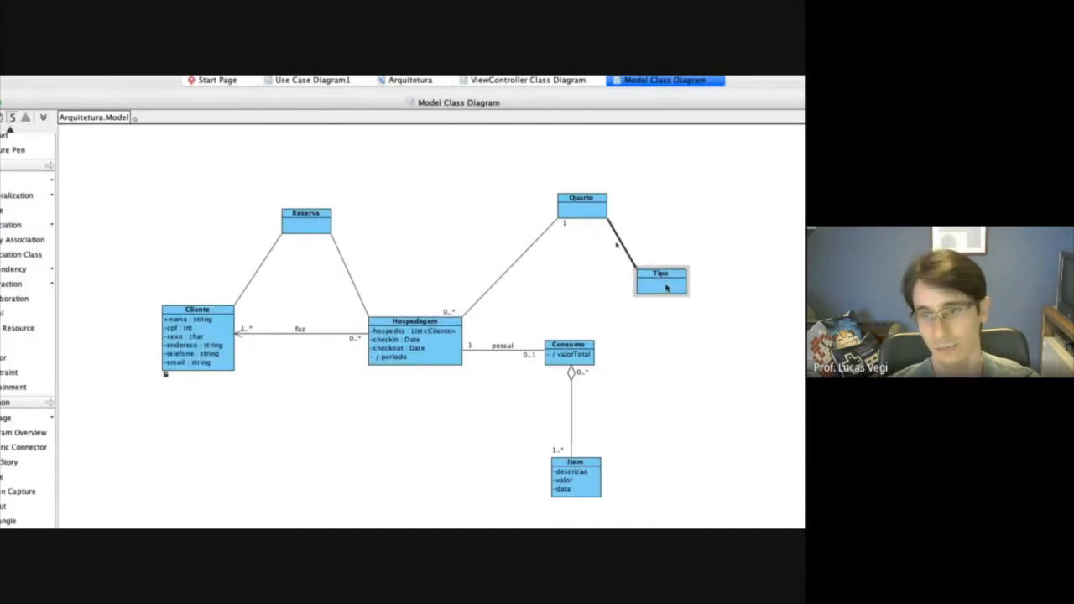
Add private attributes descricao, valor and capacidade to the Tipo class and finish attribute entry.
right_click(661, 282)
mouse_move(668, 293)
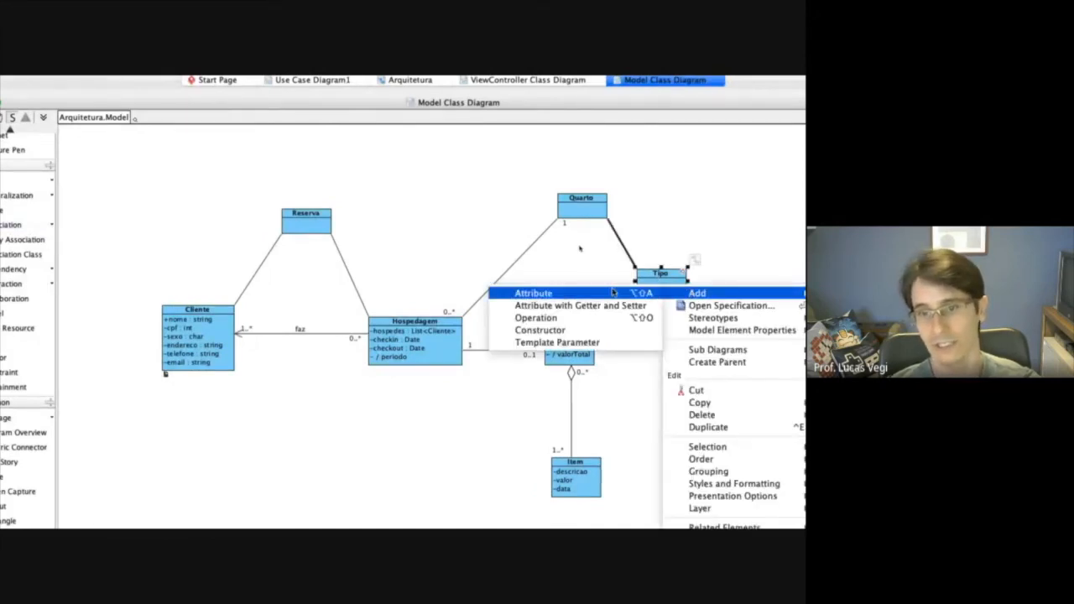
click(618, 292)
text(d)
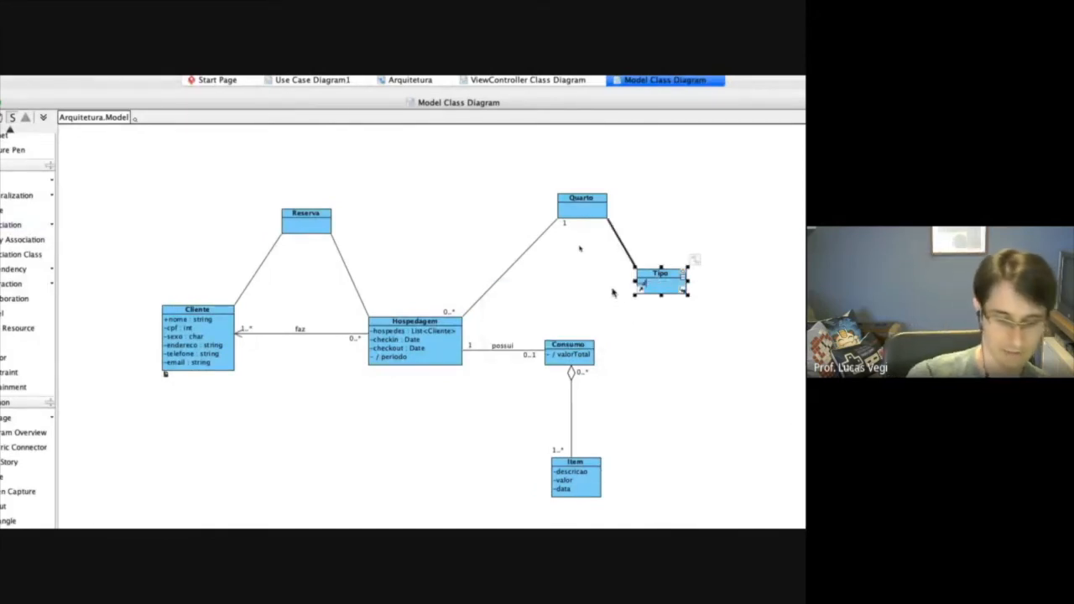
text(escricao)
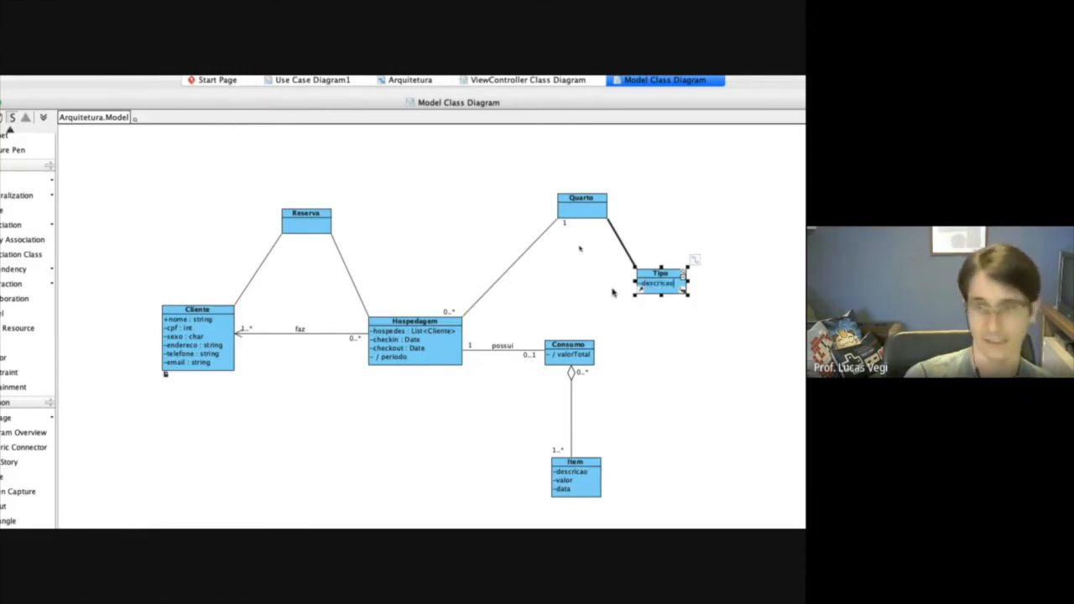
key(Return)
text(valor)
key(Return)
text(capac)
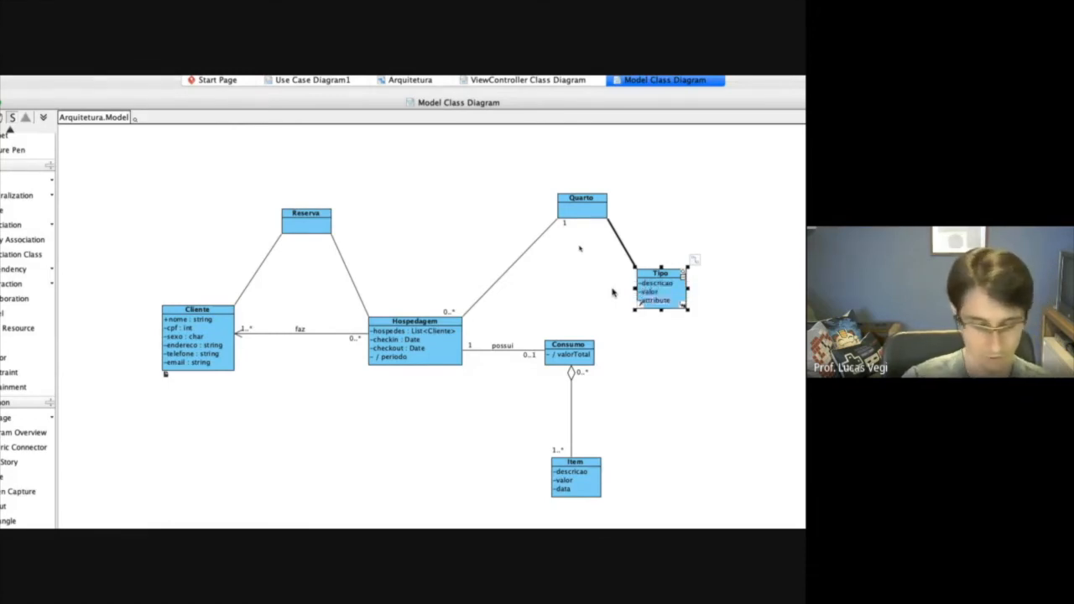
text(idade)
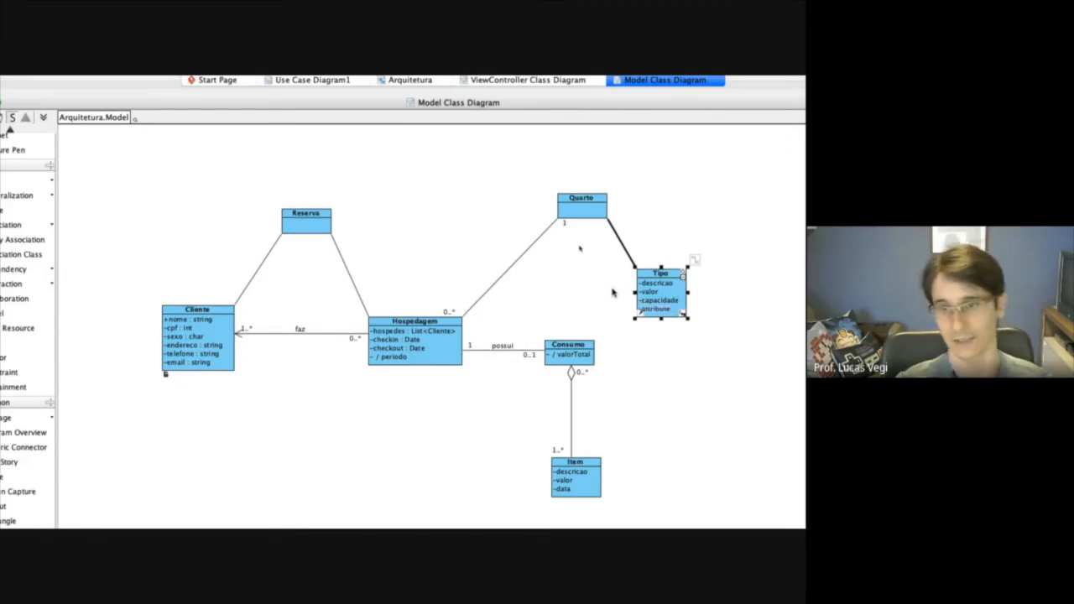
key(Escape)
Add private attributes numero, condicao and disponibilidade to the Quarto class.
right_click(579, 209)
mouse_move(726, 220)
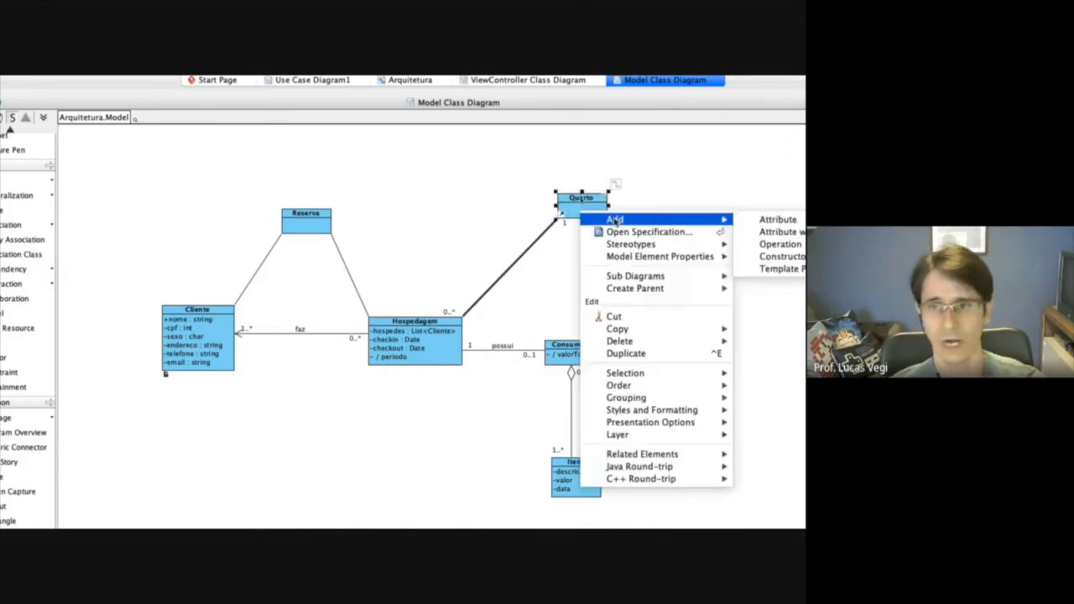
click(774, 220)
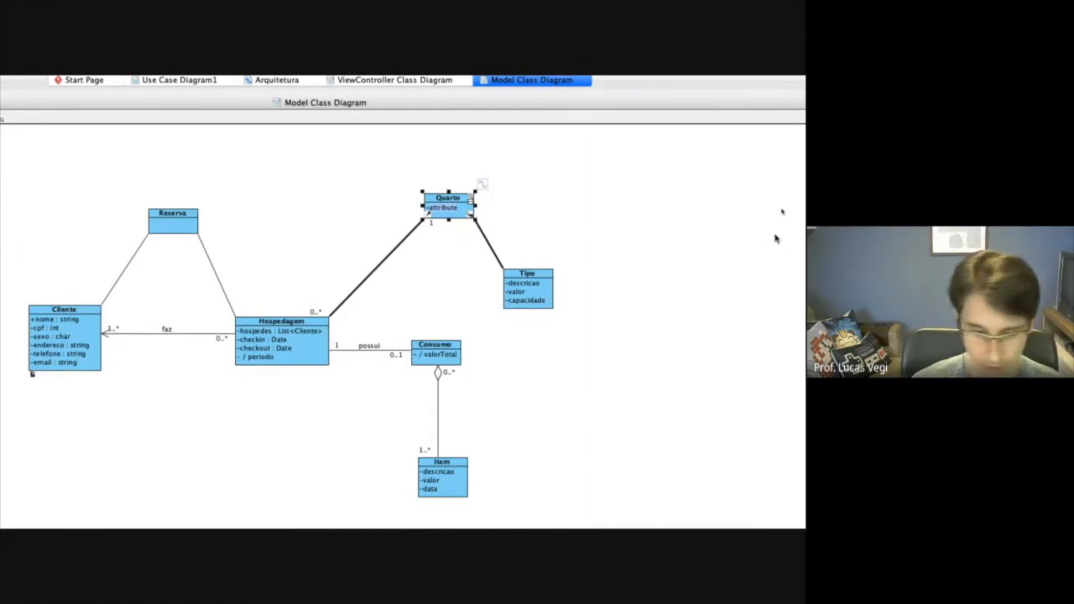
text(numero)
key(Return)
text(condicao)
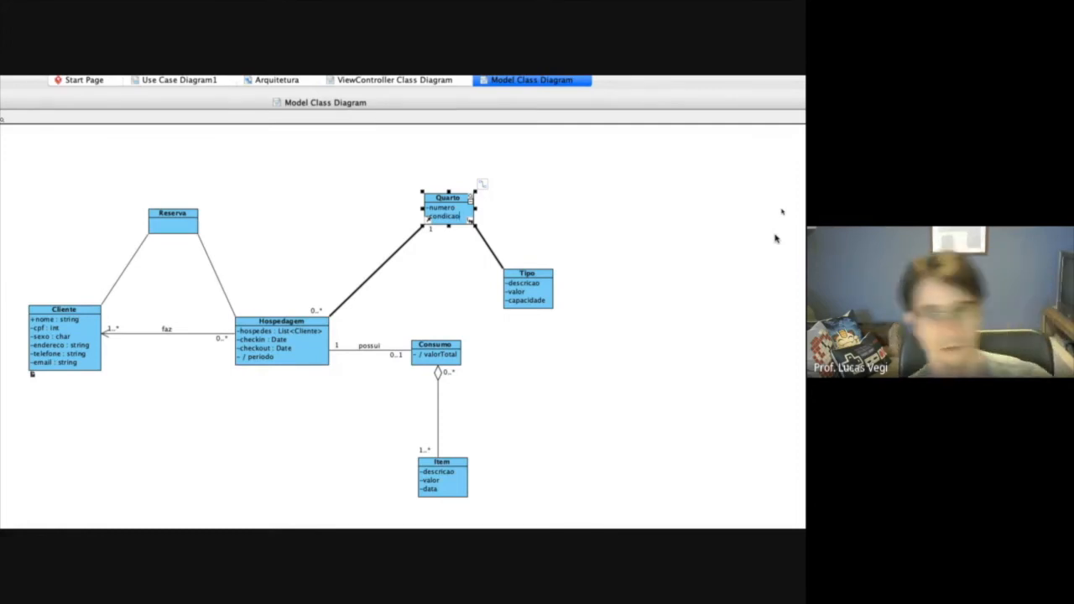
key(Return)
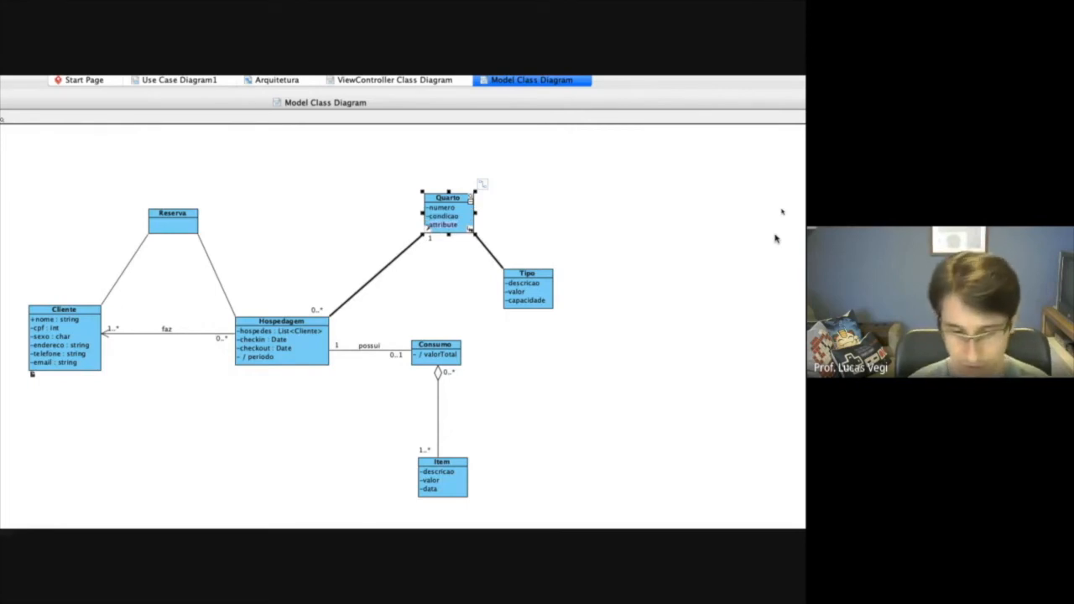
text(-andar)
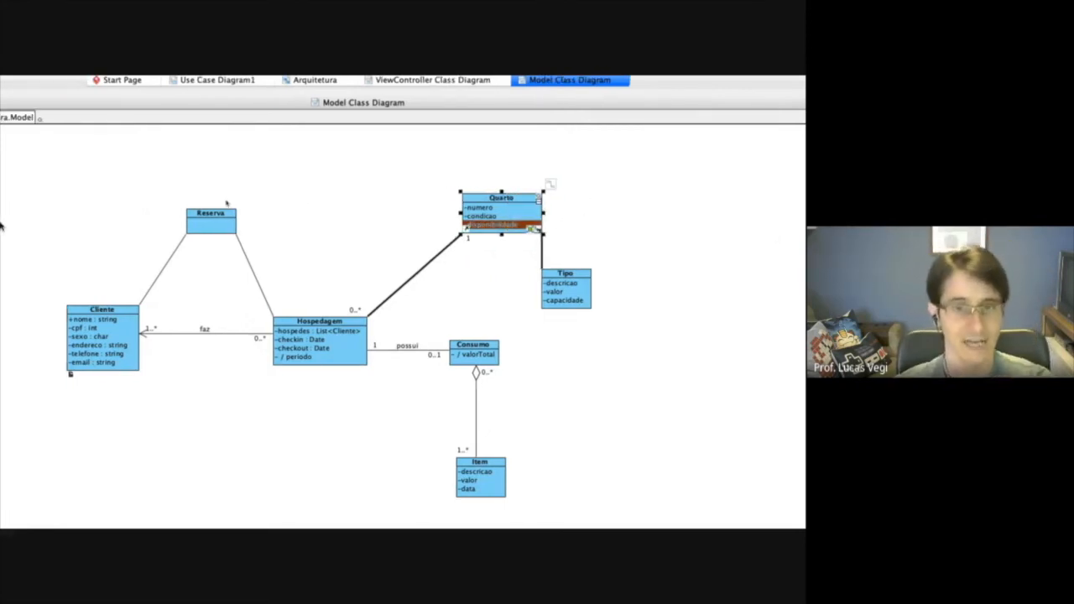
Move the Item class up, closer to Consumo.
drag(558, 472, 565, 433)
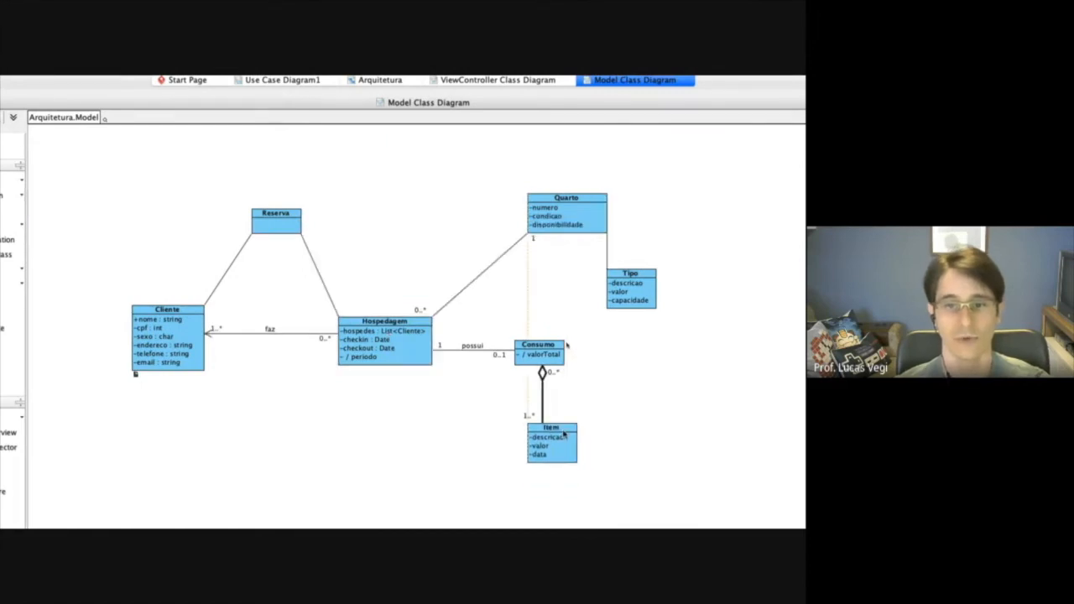
Add an attribute numDias with getter and setter to the Reserva class, plus a second attribute with its default name.
right_click(279, 225)
mouse_move(331, 232)
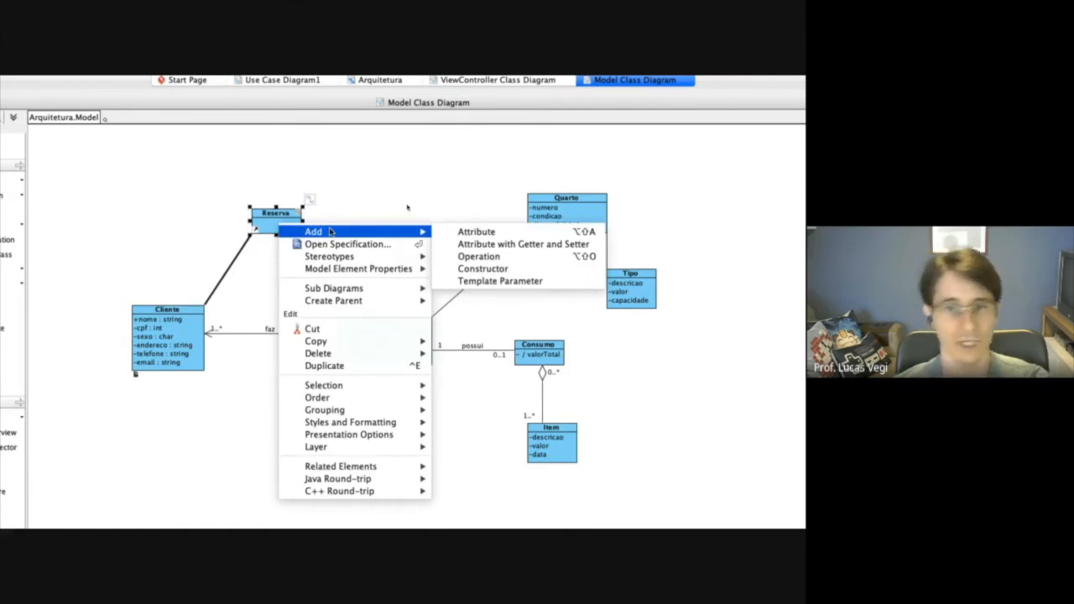
click(509, 245)
text(num)
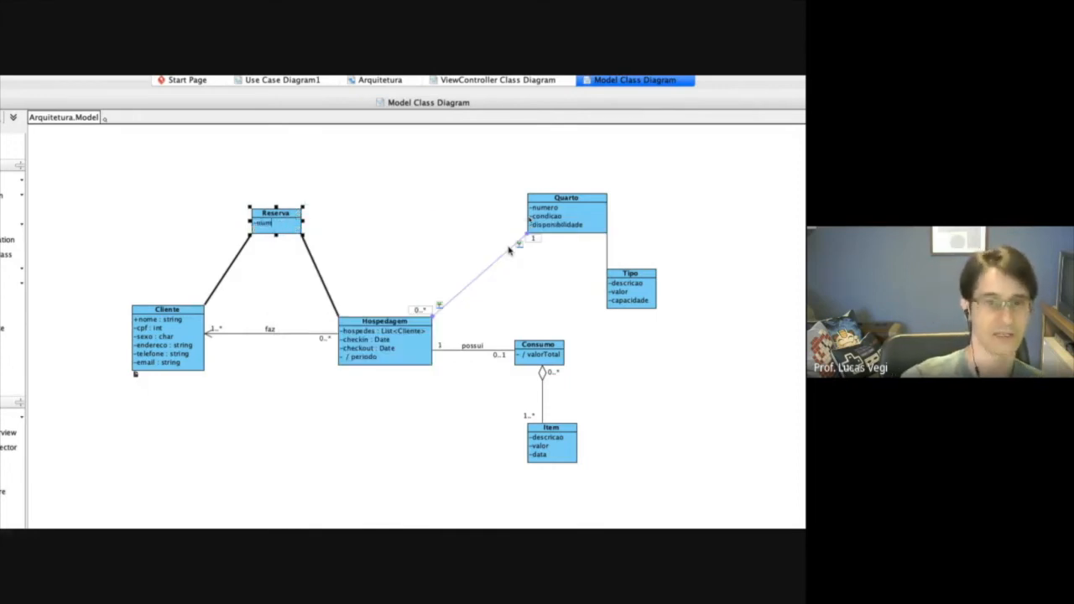
text(Dias)
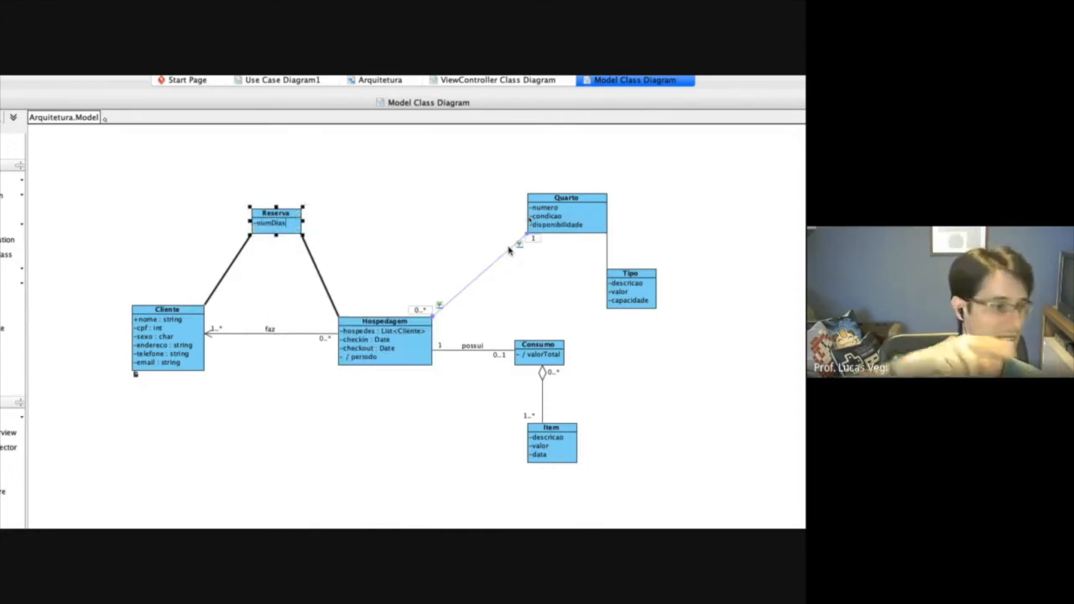
key(Return)
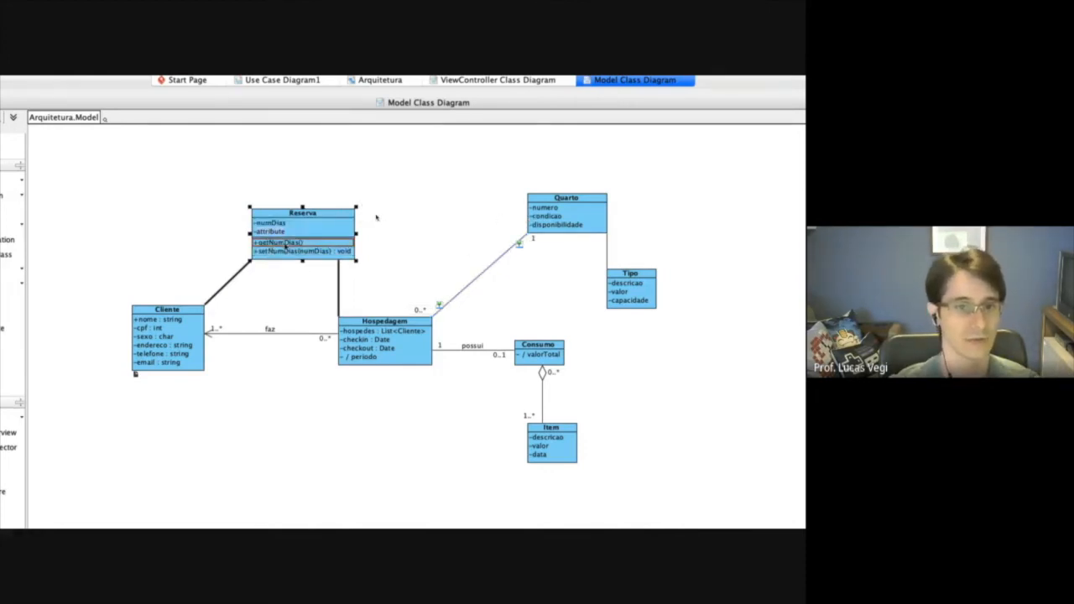
click(420, 223)
Shift the Reserva class slightly up and to the left and stretch its lower edge downward.
drag(295, 210, 277, 197)
drag(281, 245, 281, 258)
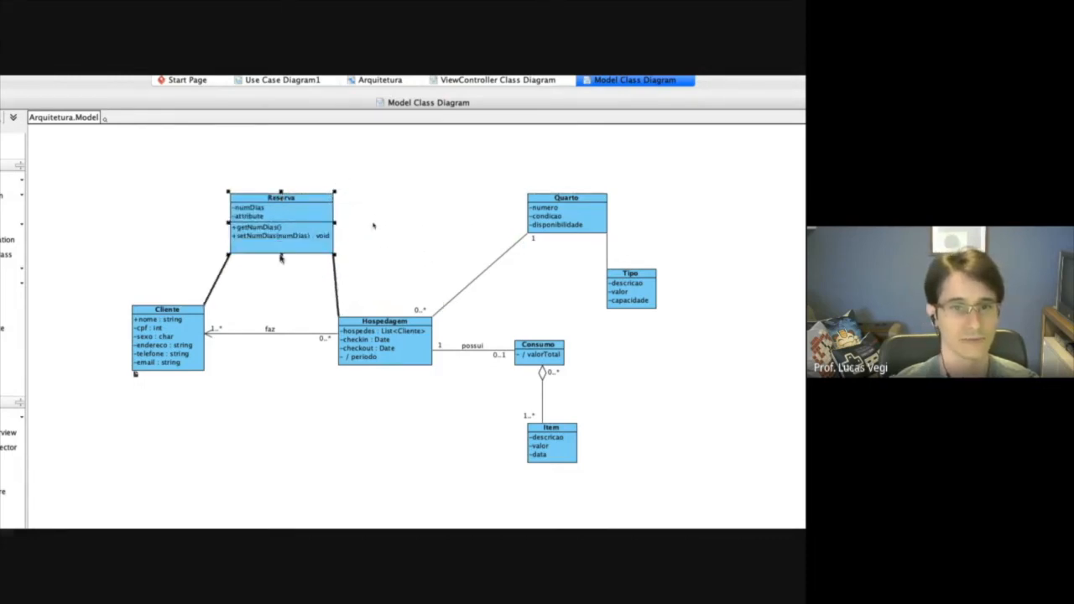
Rename the second Reserva attribute to inicio in its specification.
right_click(256, 217)
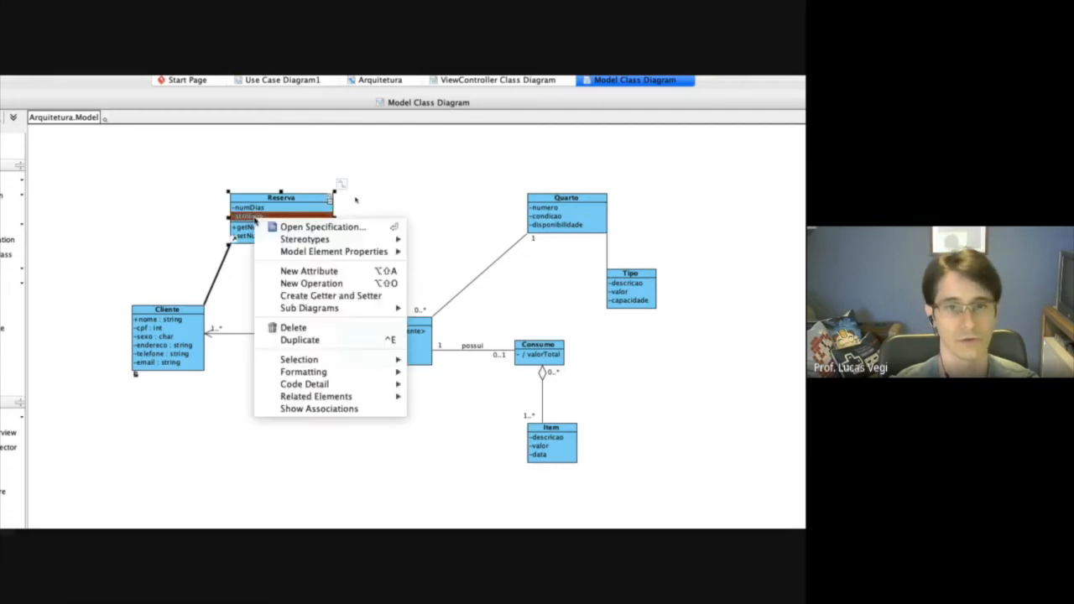
click(316, 230)
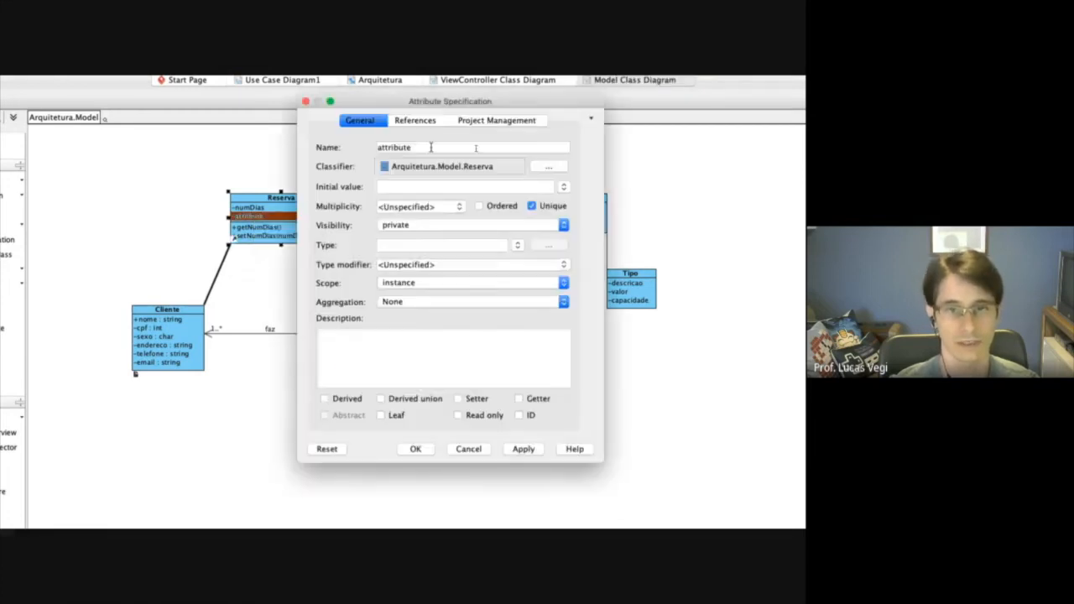
text(inicio)
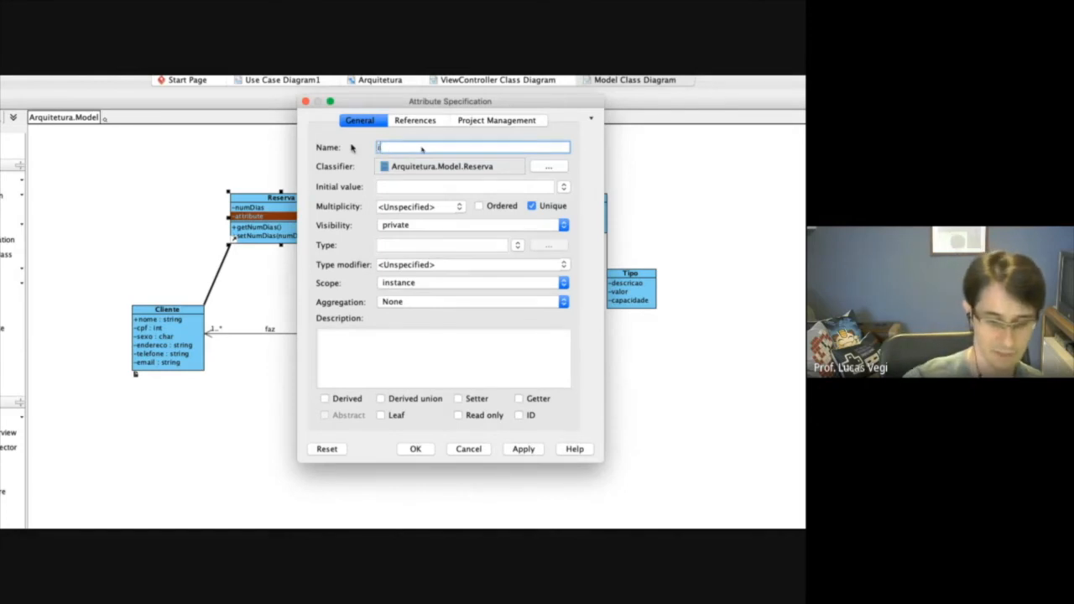
key(Return)
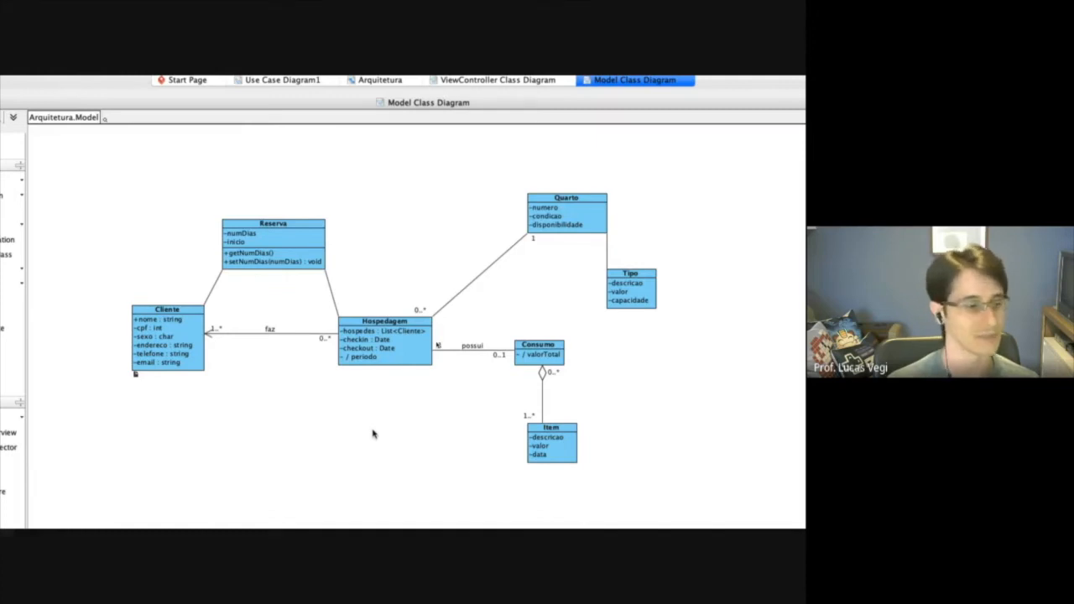
click(254, 261)
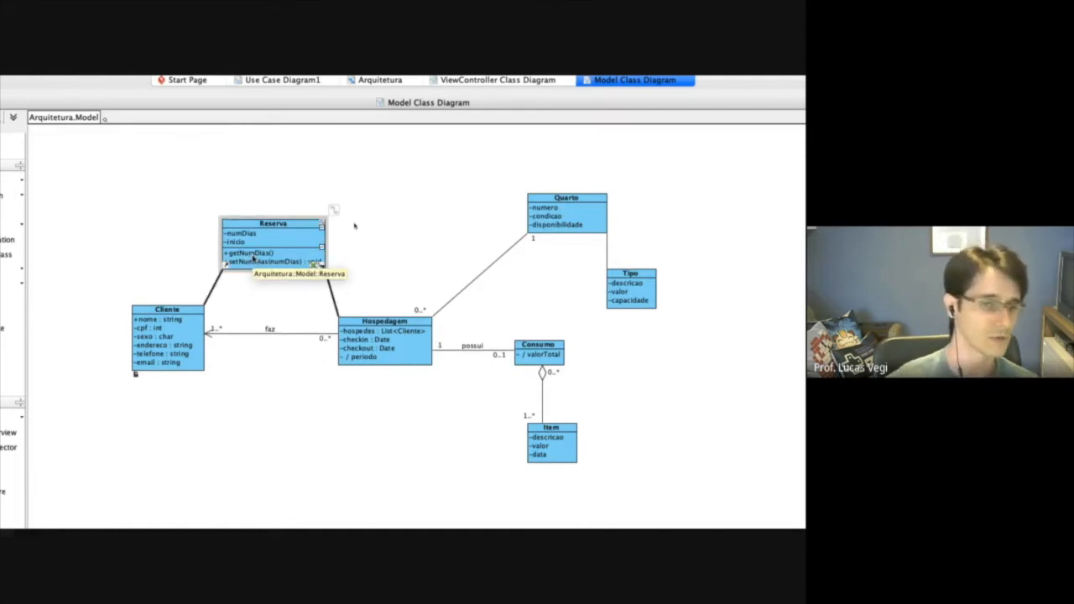
click(411, 347)
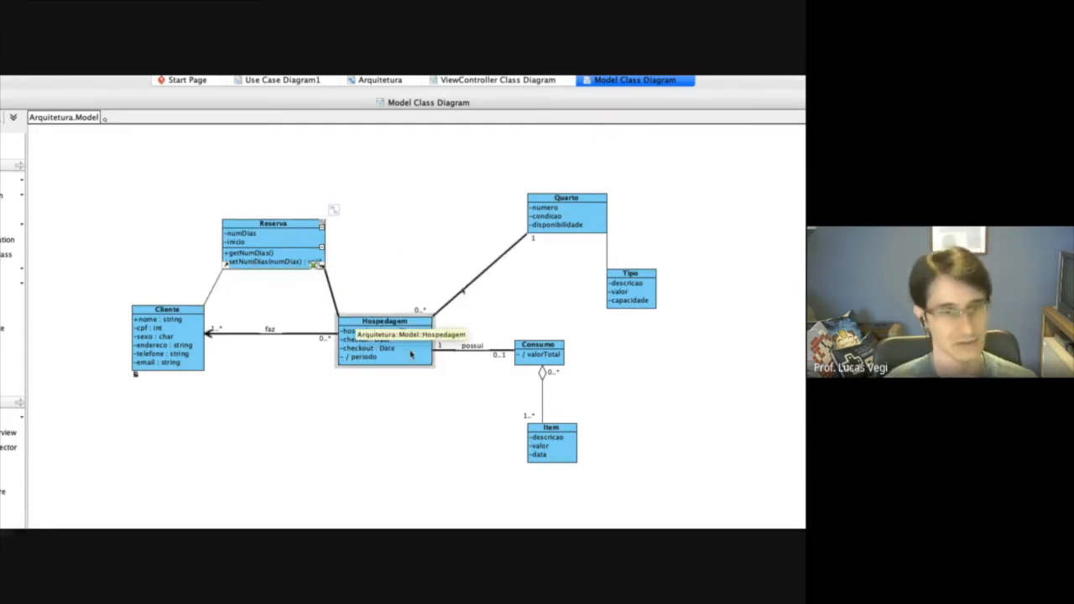
click(540, 353)
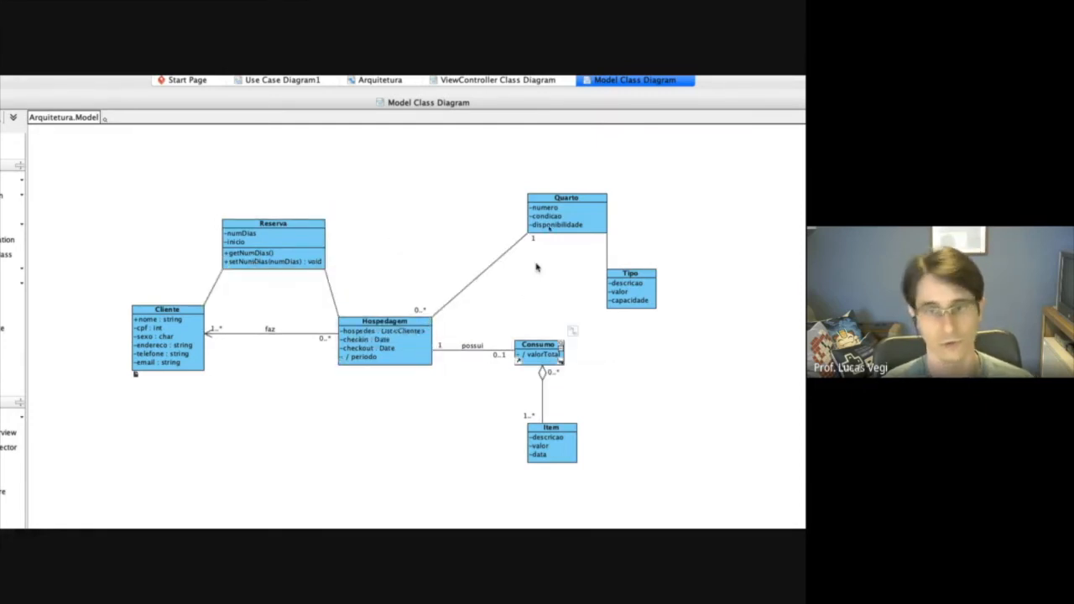
click(587, 215)
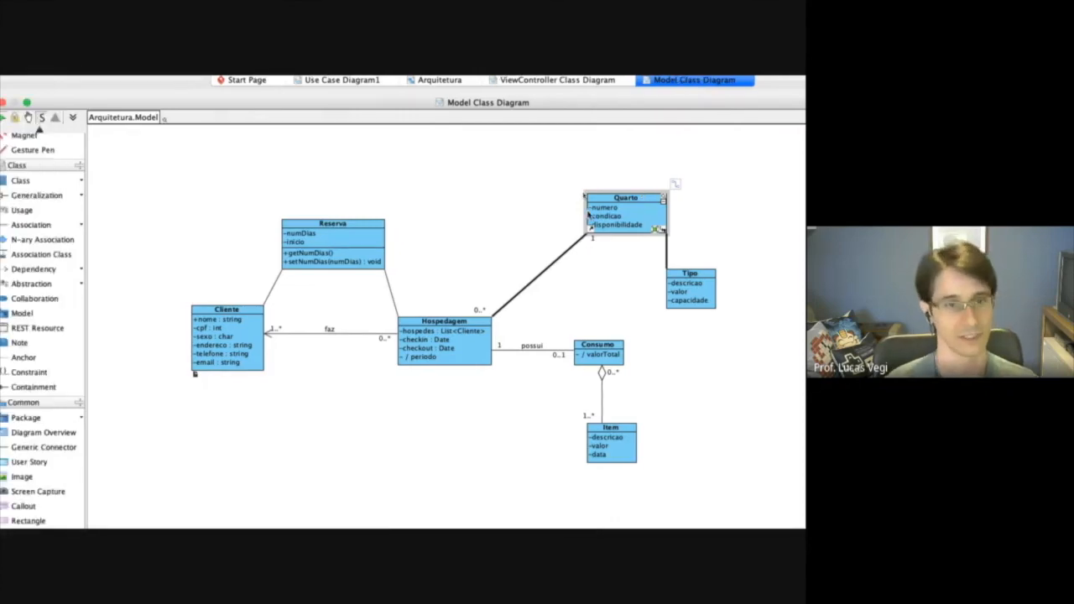
Switch to the browser's hotel specification PDF and examine the Check-in use case's main flow and alternative flow 5b.
key(super+Tab)
scroll(184, 232, up, 5)
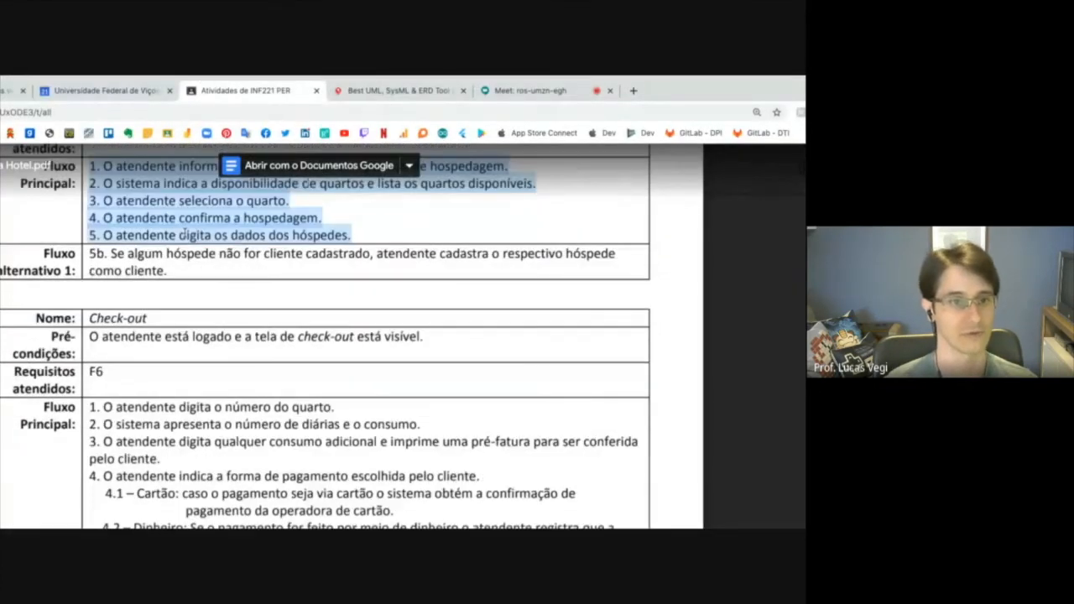
scroll(616, 309, up, 2)
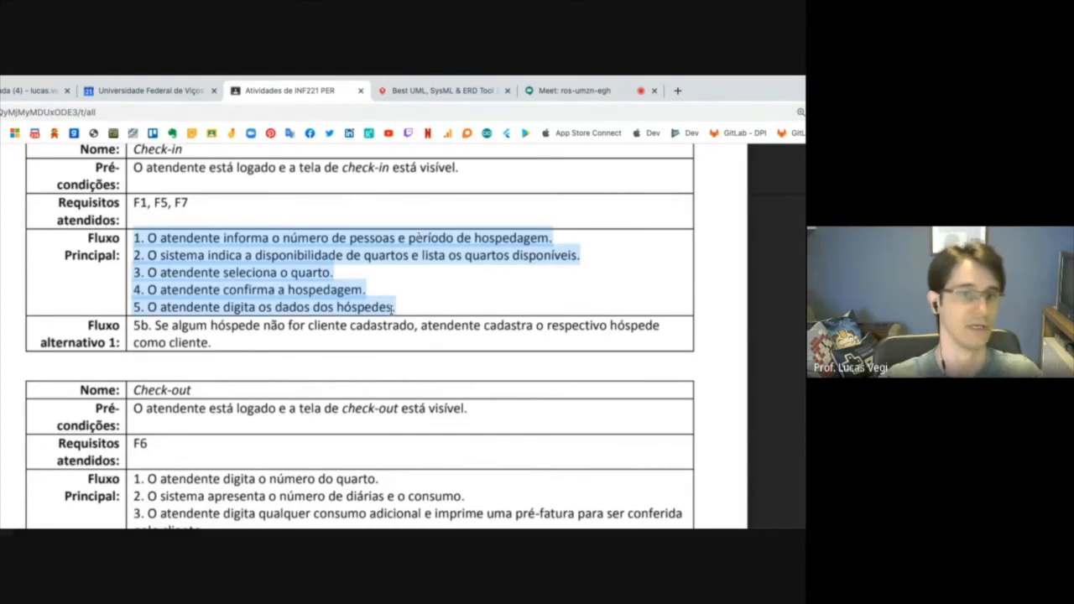
click(240, 242)
drag(225, 238, 551, 238)
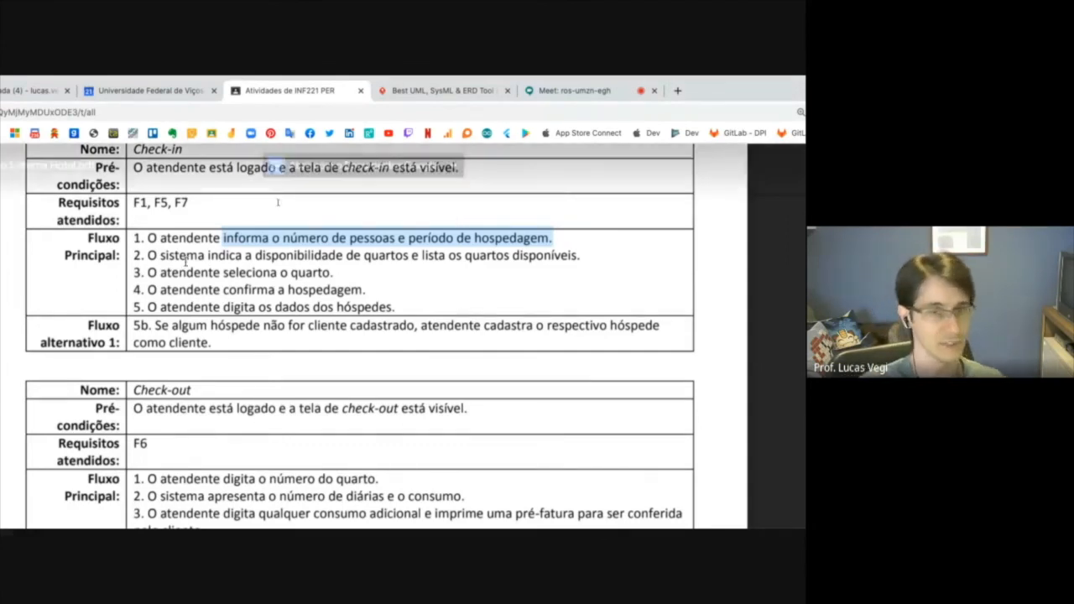
drag(208, 255, 561, 255)
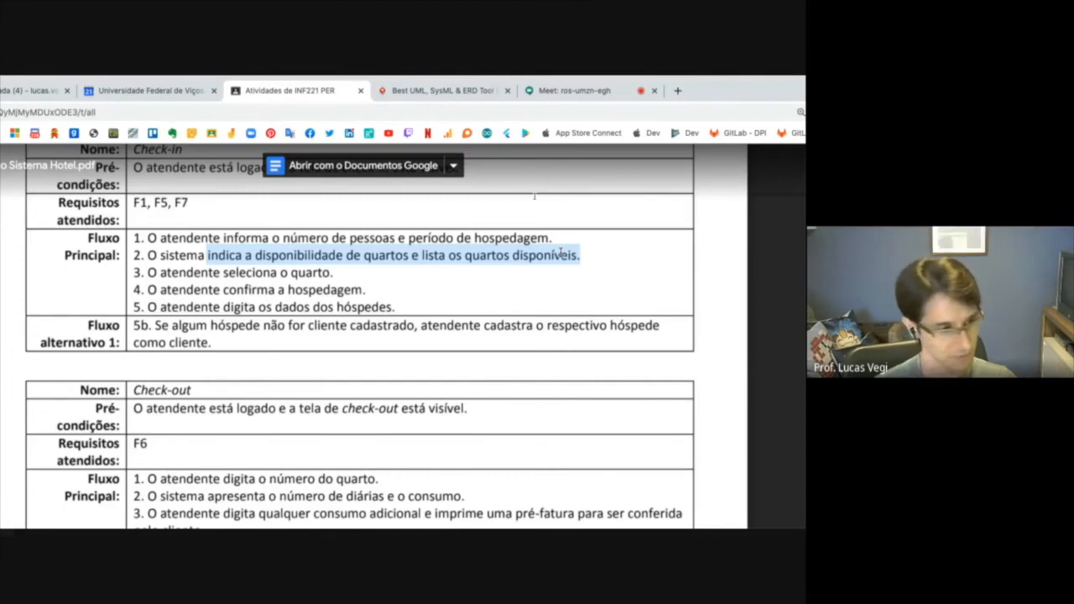
scroll(366, 268, up, 1)
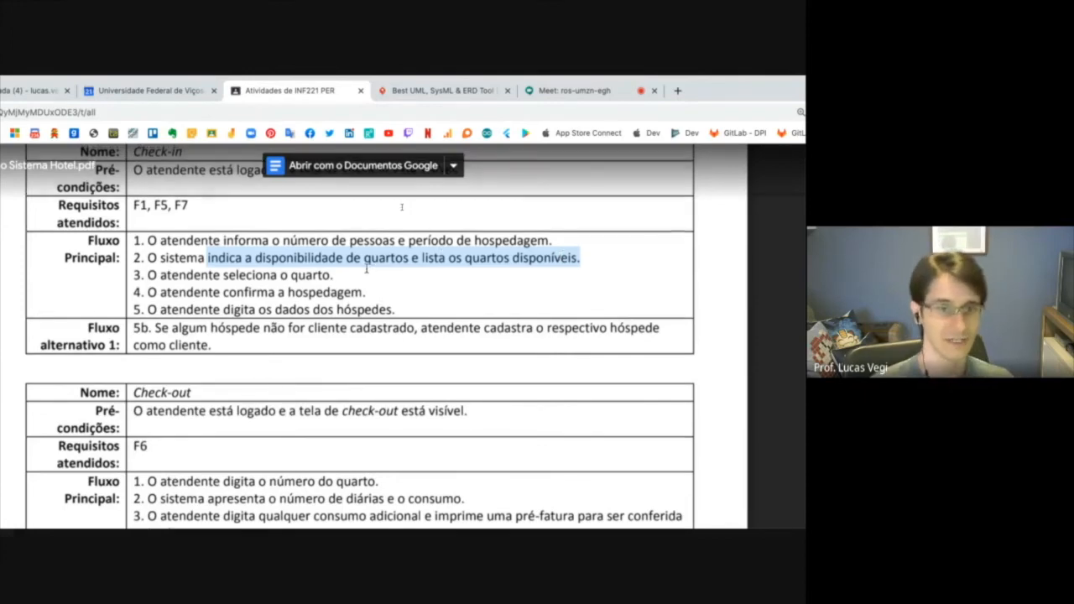
scroll(366, 269, up, 1)
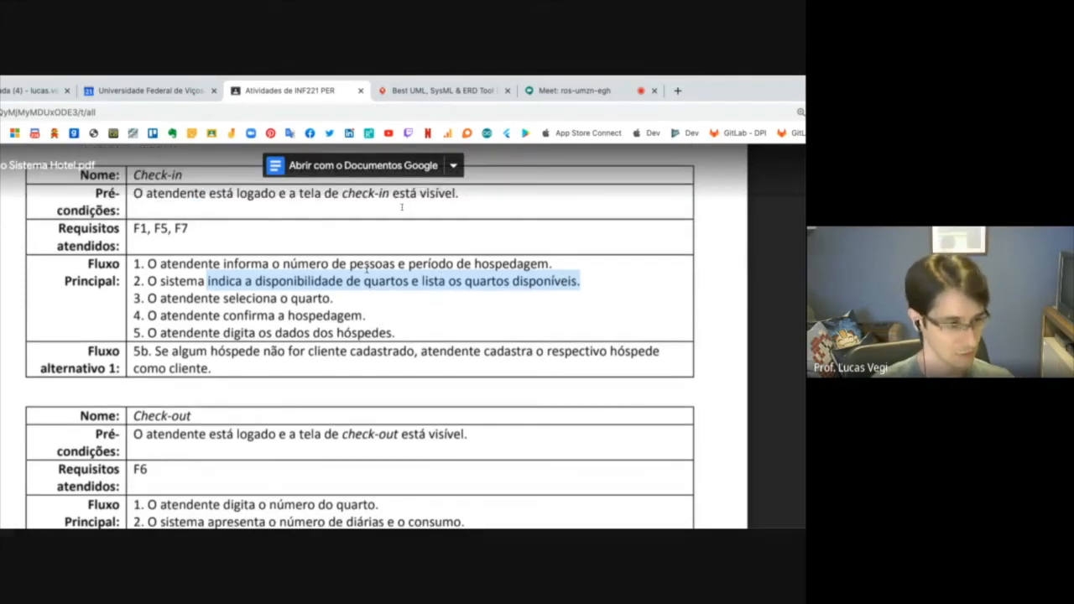
scroll(402, 207, up, 1)
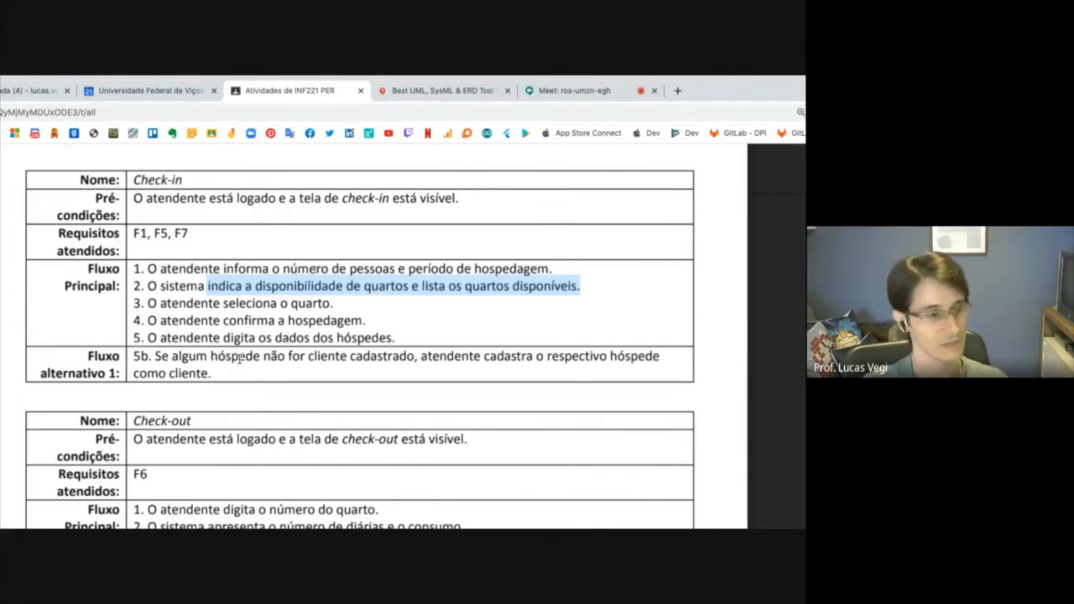
click(165, 293)
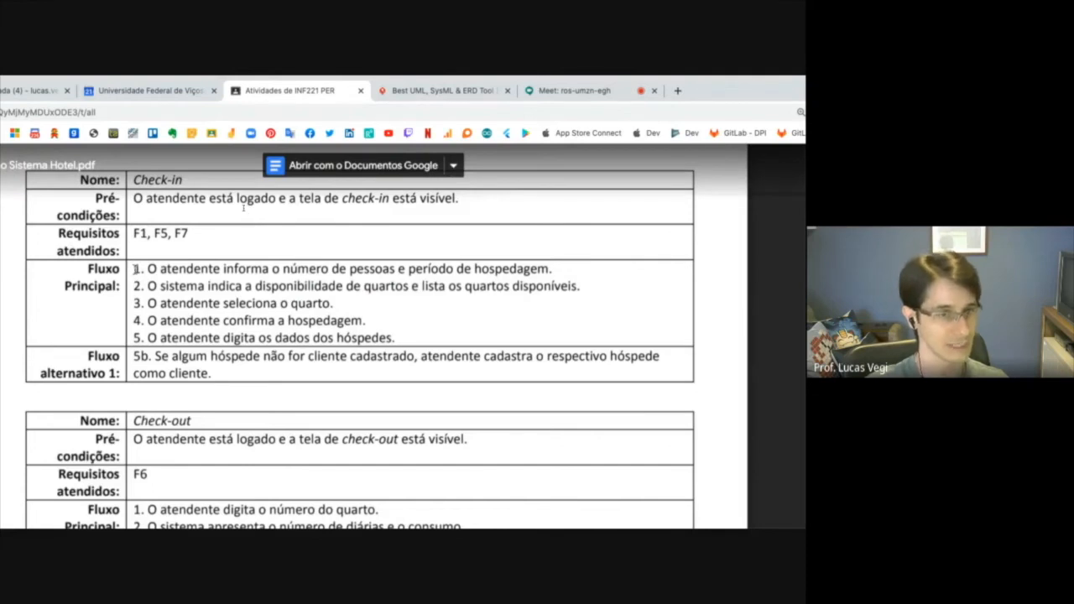
drag(135, 270, 389, 333)
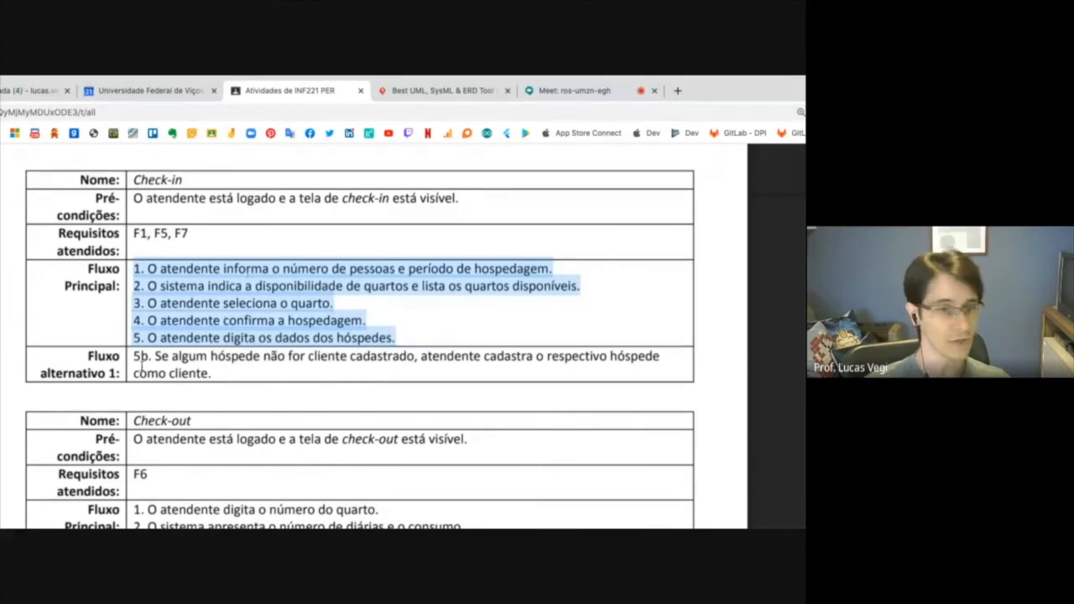
drag(133, 359, 217, 372)
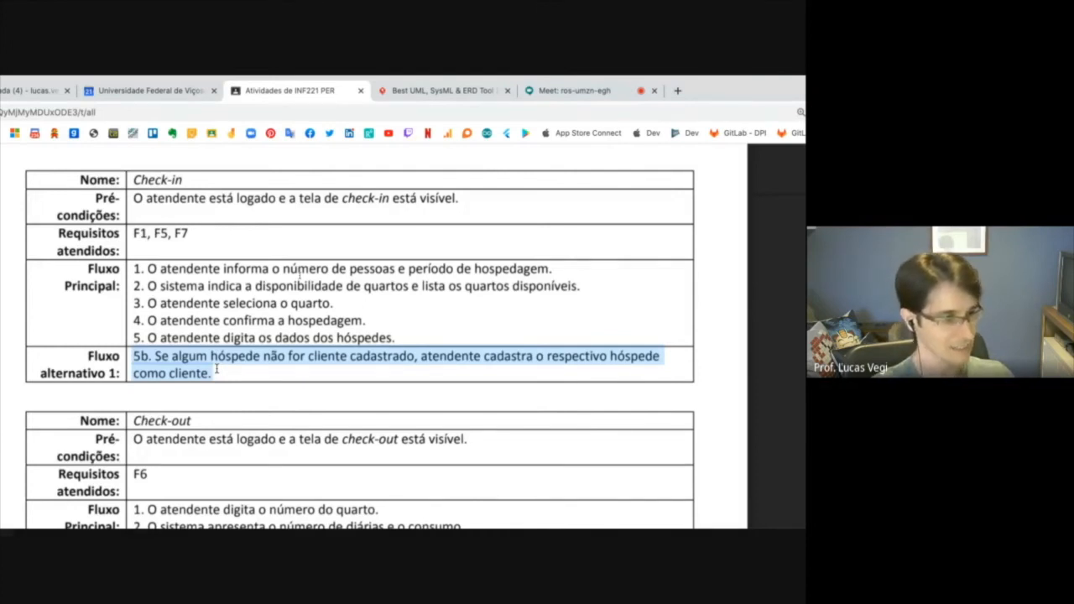
click(291, 312)
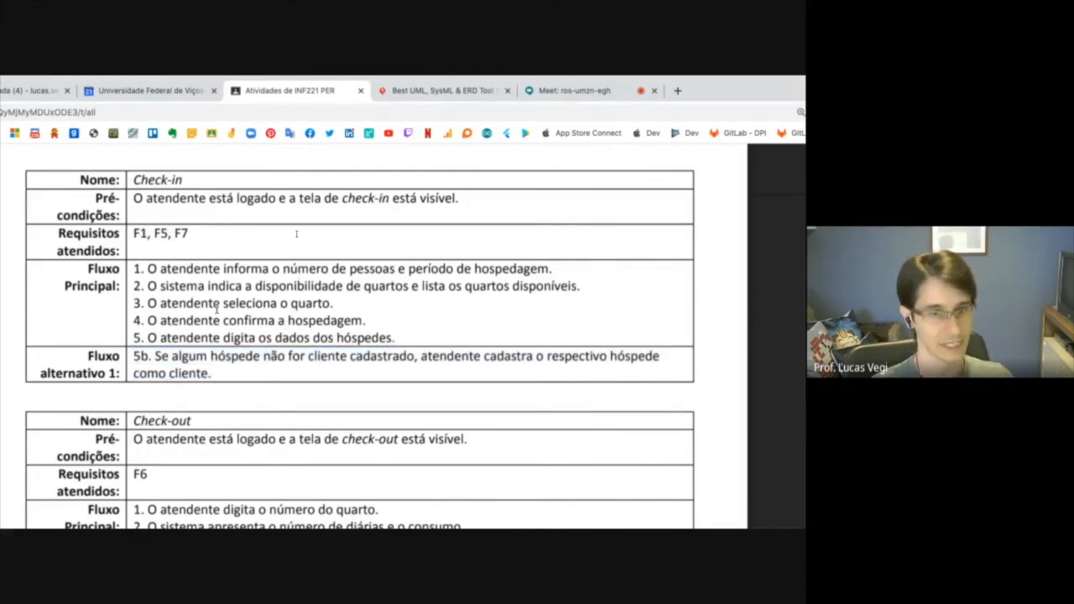
drag(149, 269, 382, 336)
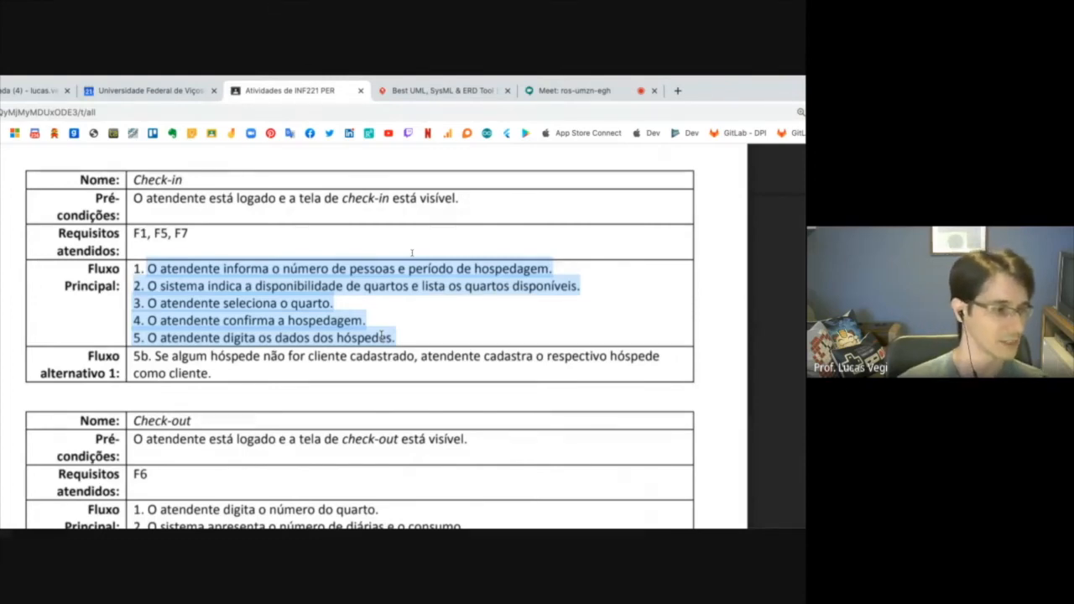
Switch back to Visual Paradigm and create a Sequence Diagram as a sub-diagram of the Check-in use case, accepting the suggested name.
key(super+Tab)
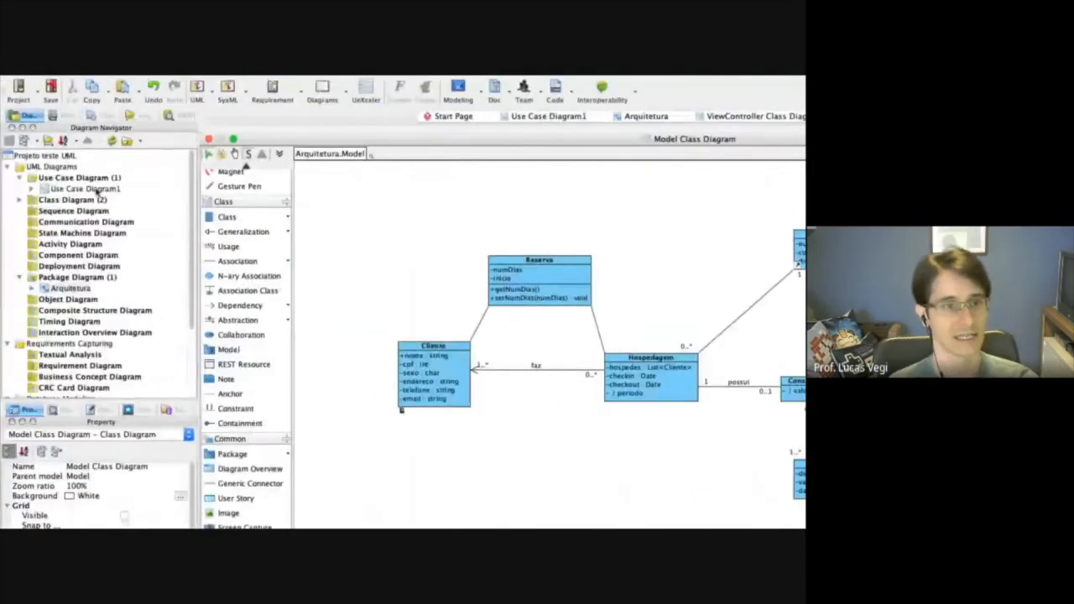
click(539, 117)
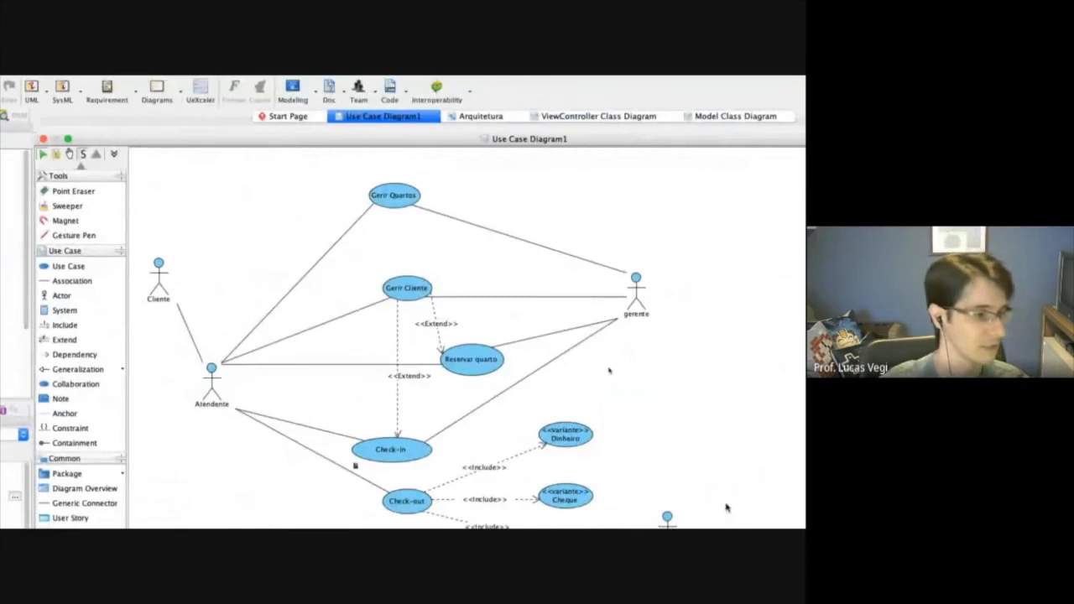
click(411, 316)
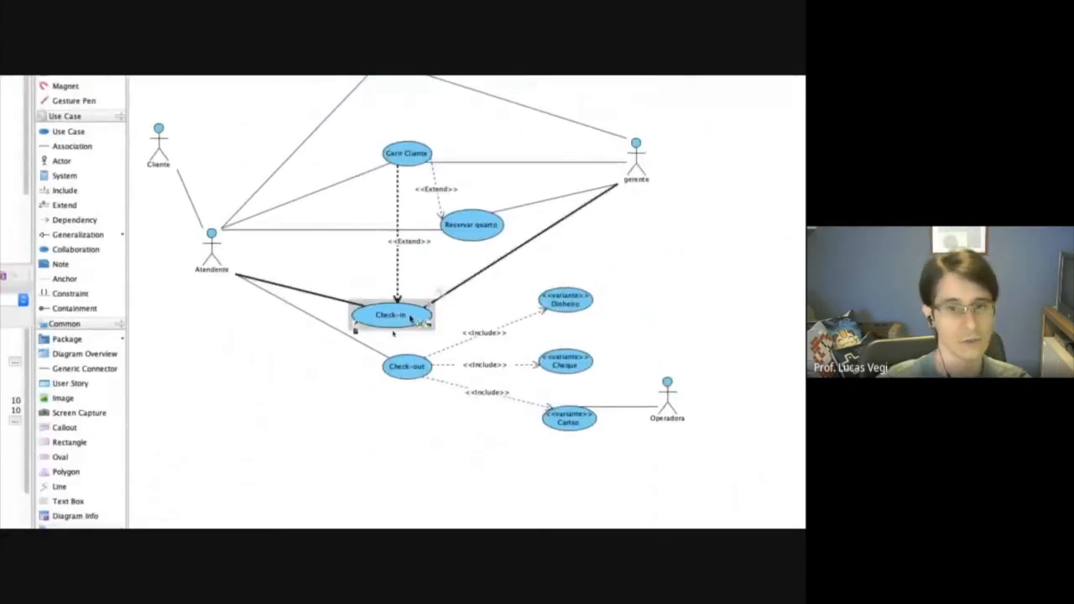
right_click(410, 317)
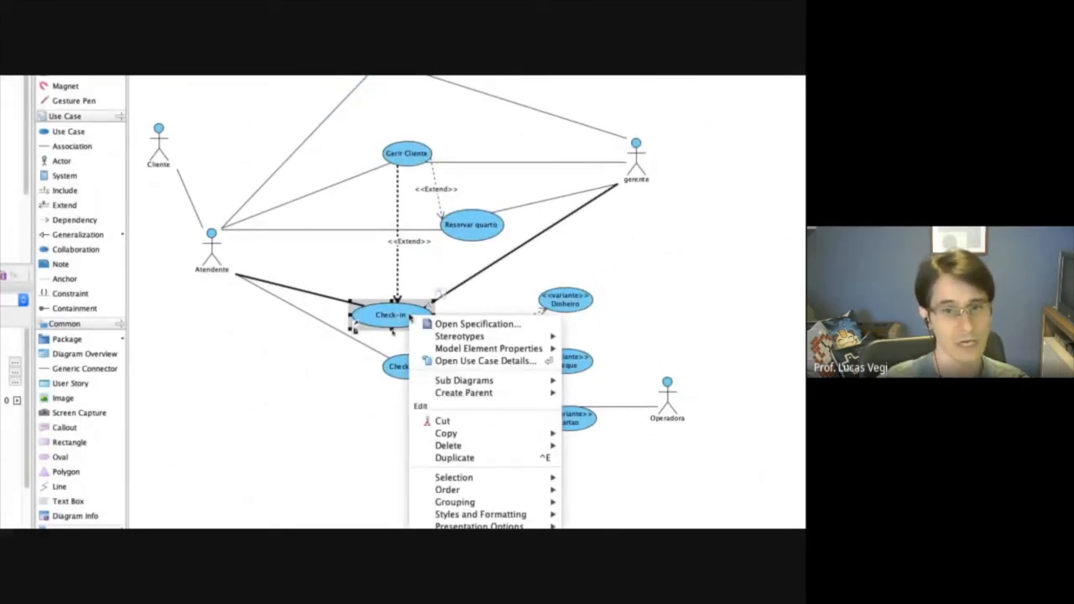
mouse_move(493, 381)
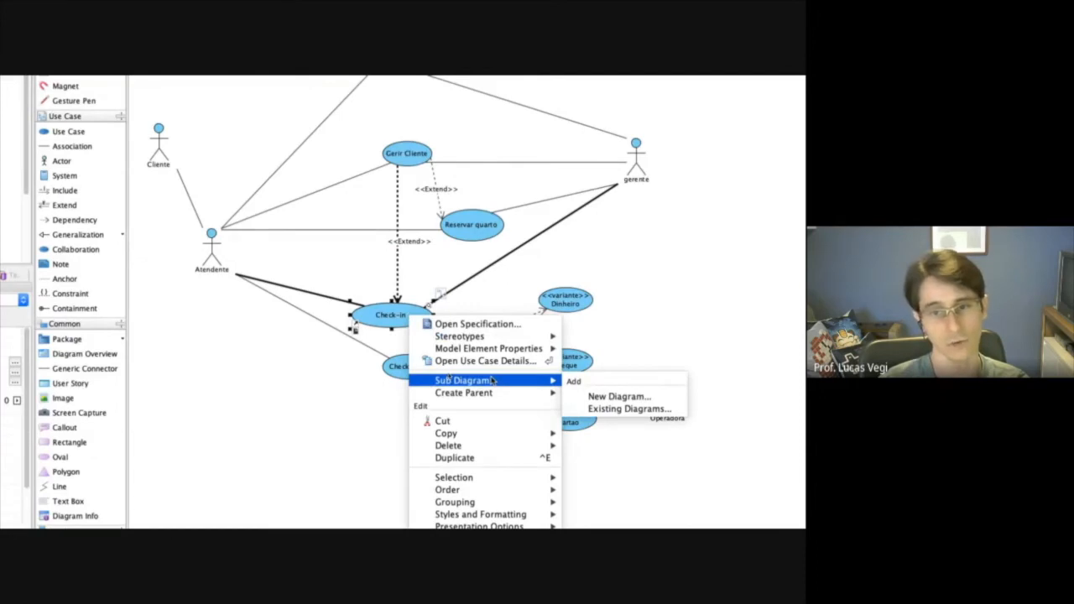
click(621, 397)
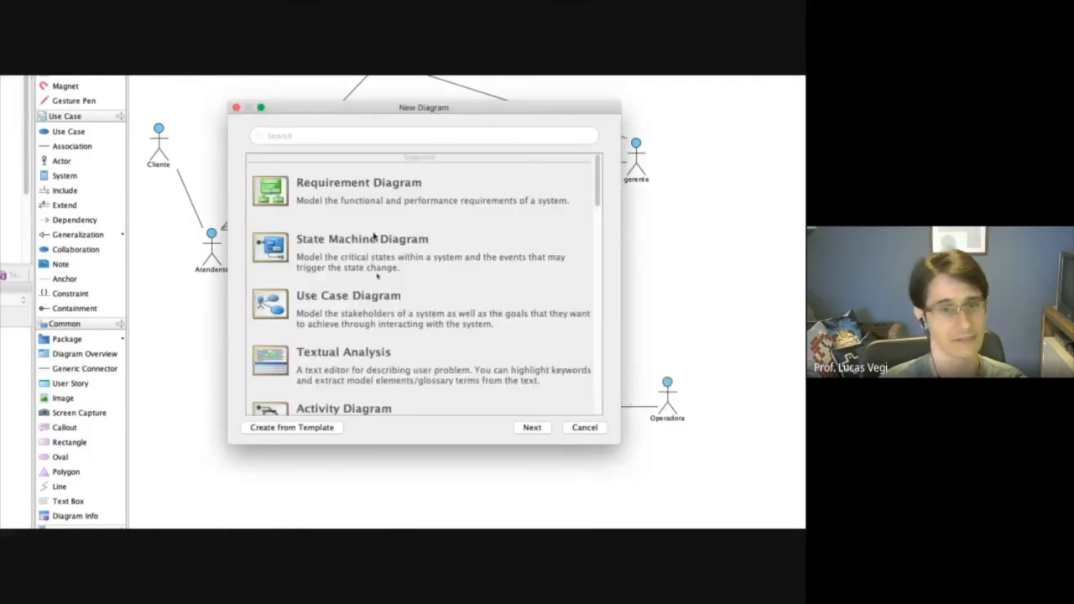
scroll(516, 252, down, 5)
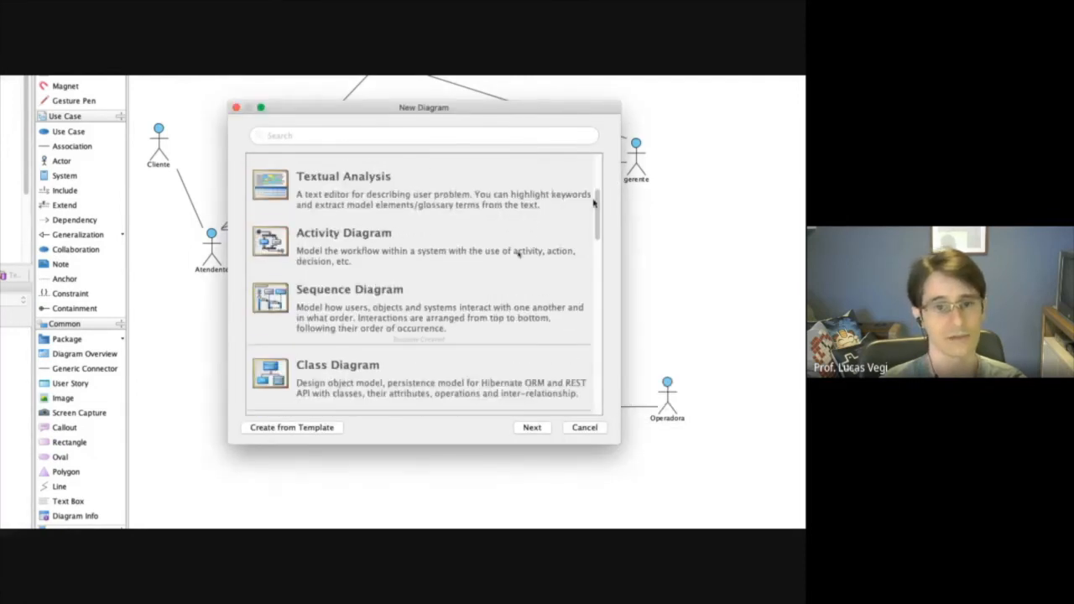
click(324, 239)
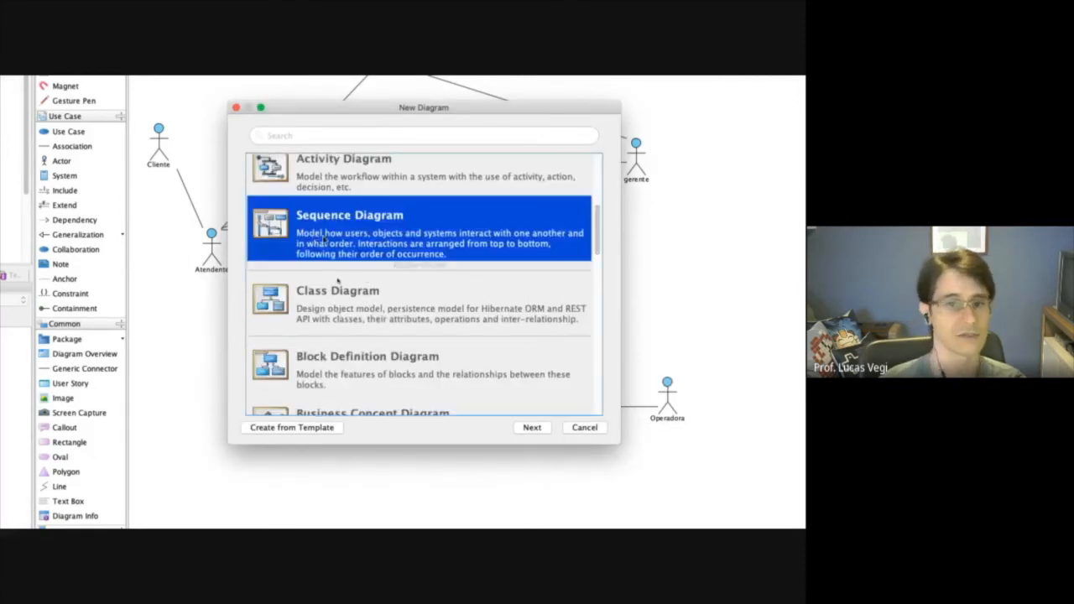
click(533, 427)
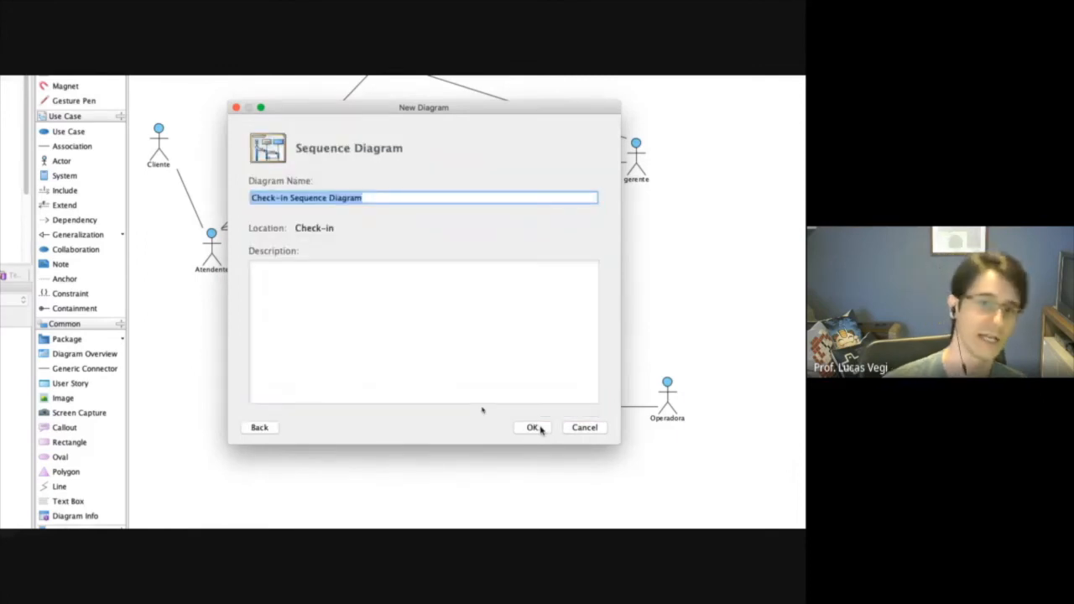
click(541, 428)
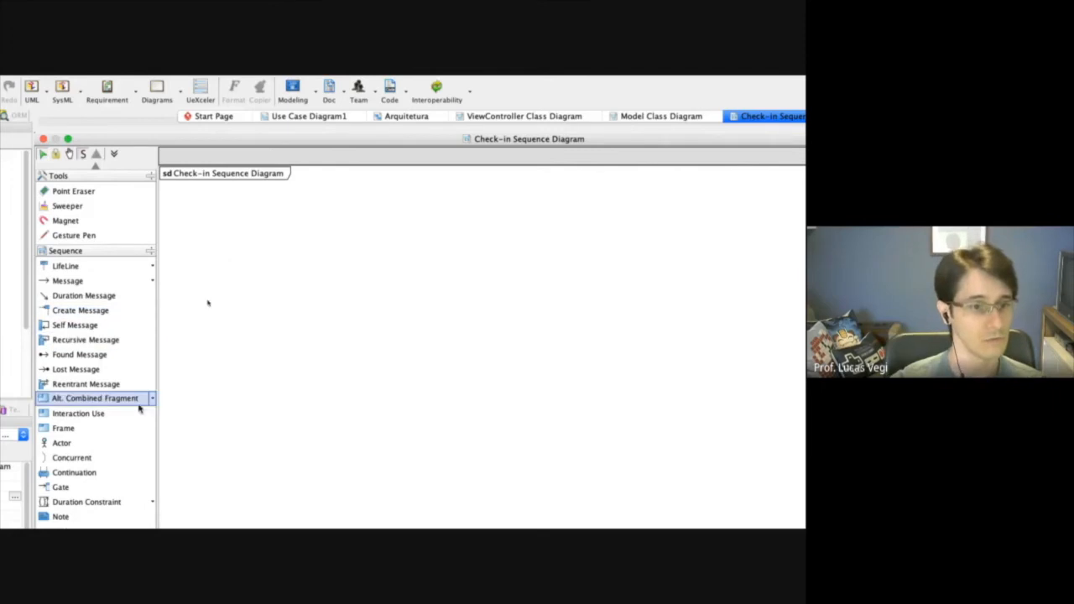
Add an actor named Gerente near the upper left of the Check-in sequence diagram.
click(74, 450)
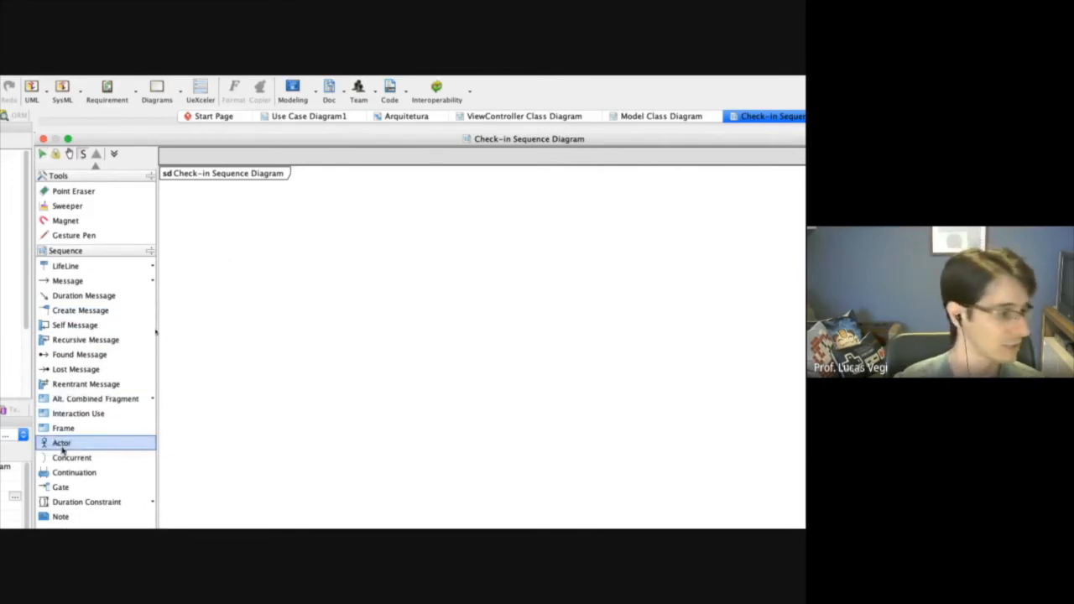
click(254, 229)
text(Gerente)
click(341, 308)
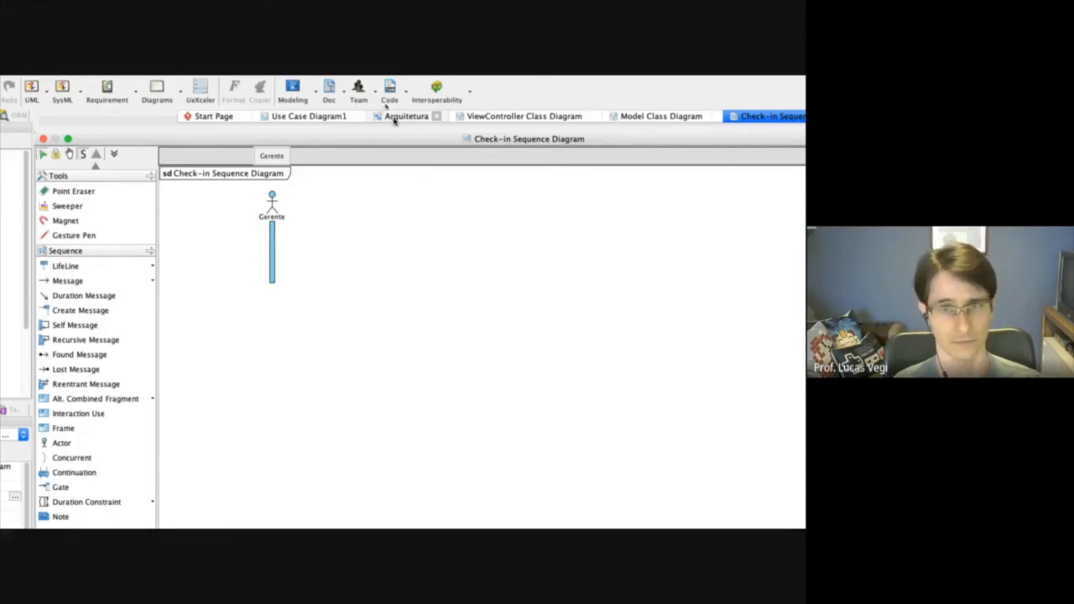
Review the Arquitetura and ViewController diagrams, check step 1 of the Check-in main flow in the browser's specification, and return to Visual Paradigm.
click(430, 117)
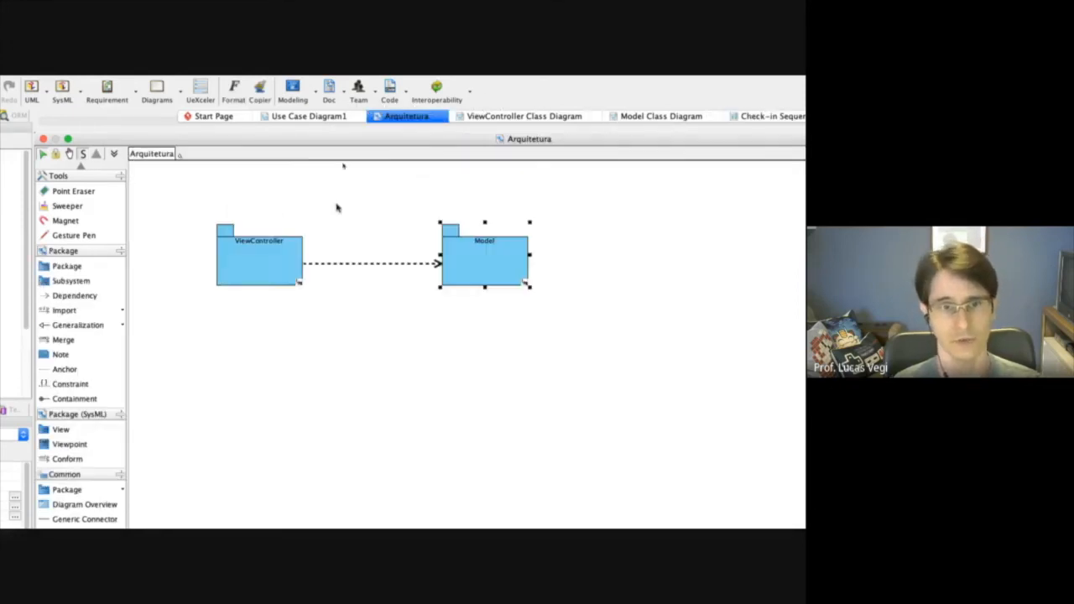
click(519, 117)
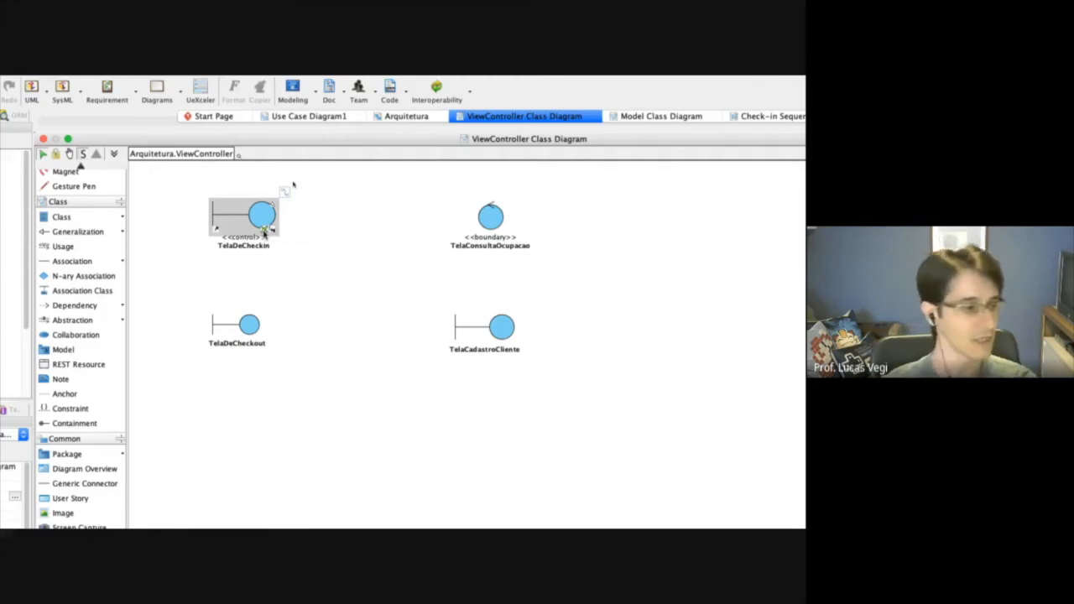
key(alt+Tab)
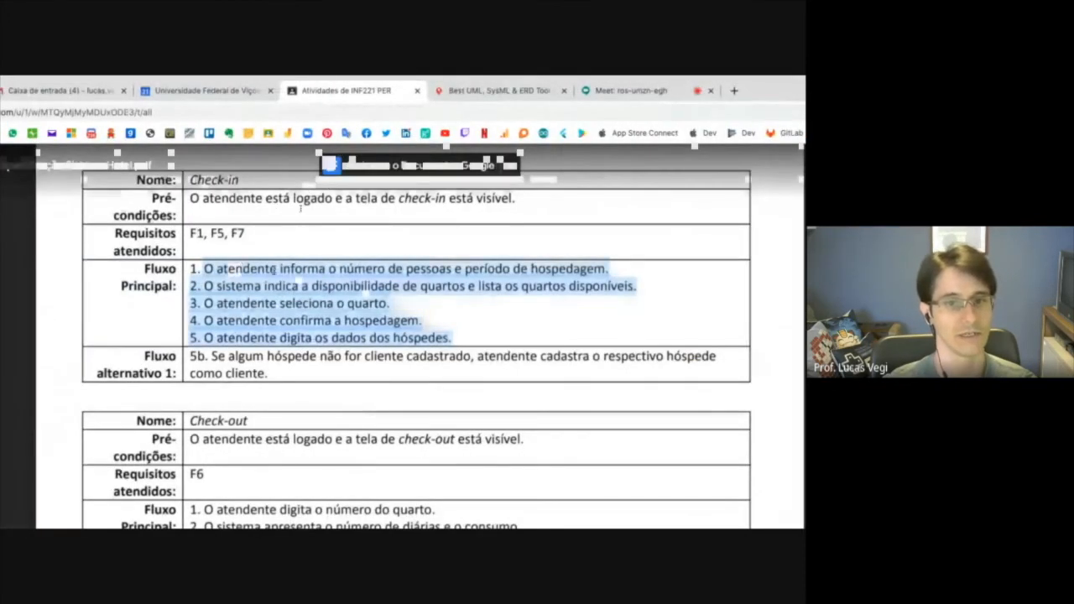
click(240, 270)
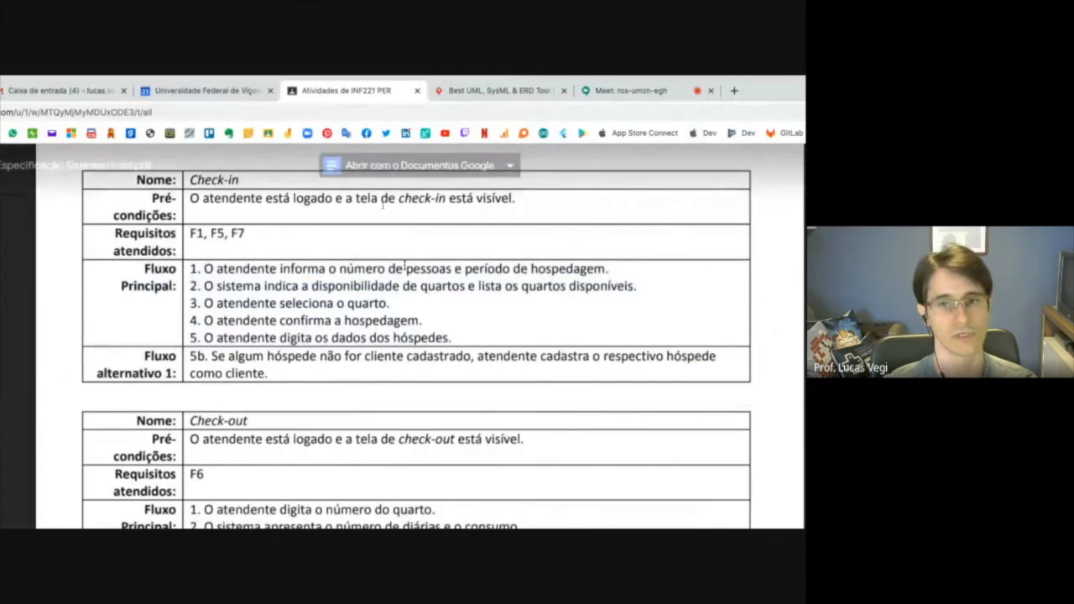
drag(279, 269, 572, 273)
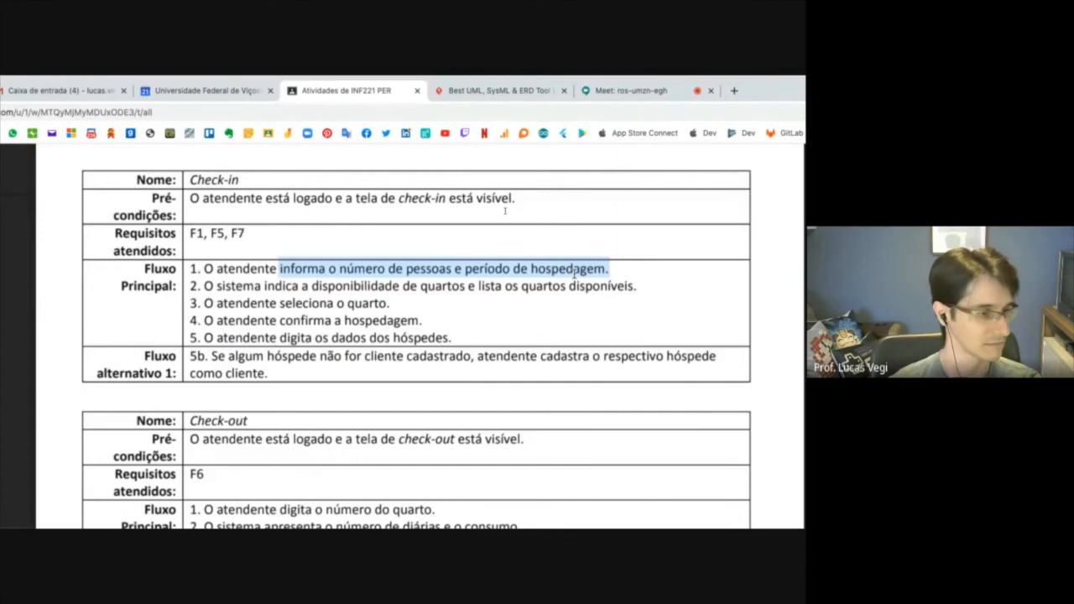
key(ctrl+Right)
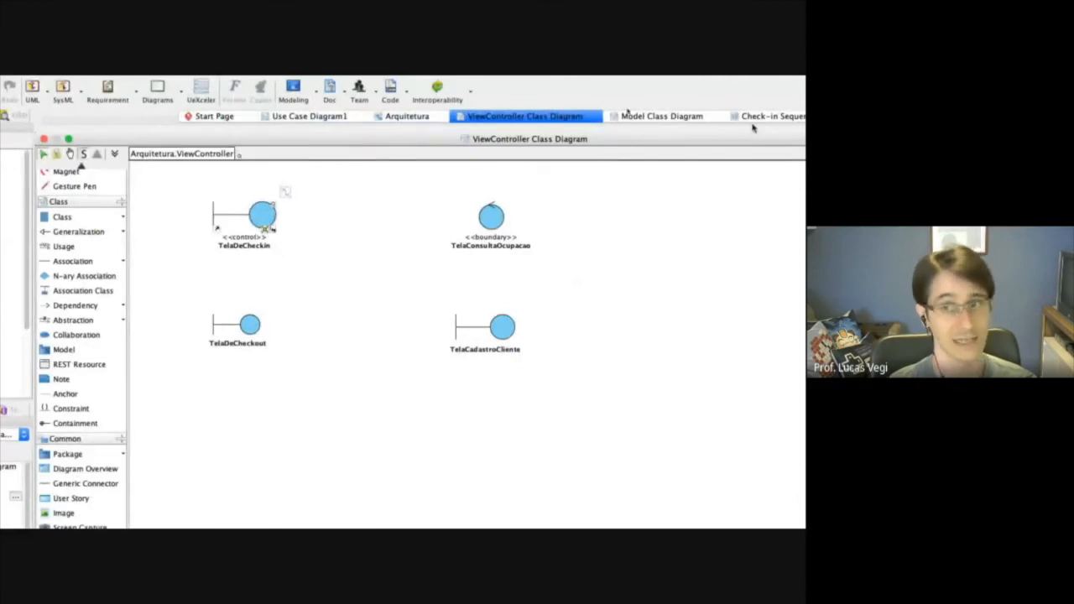
Return to the Check-in sequence diagram and add a lifeline with a blank name beside the Gerente actor.
click(790, 115)
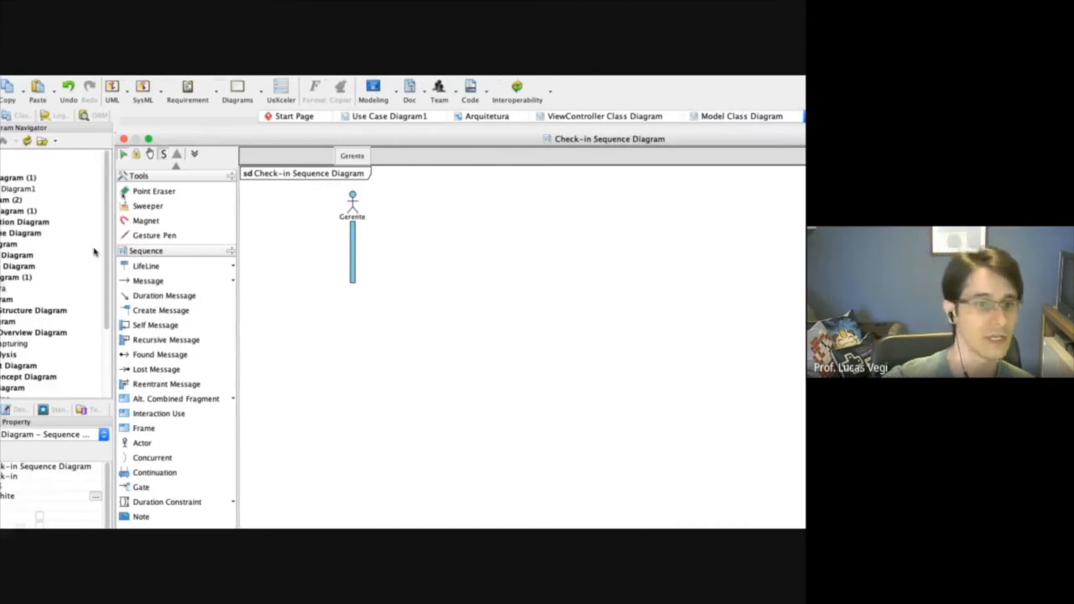
click(155, 266)
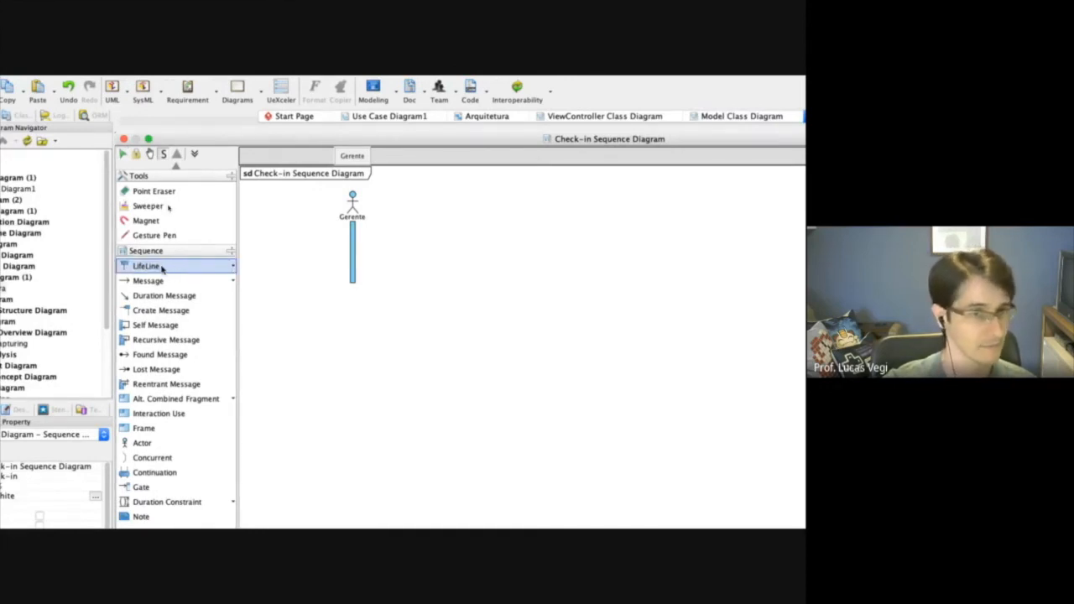
click(460, 219)
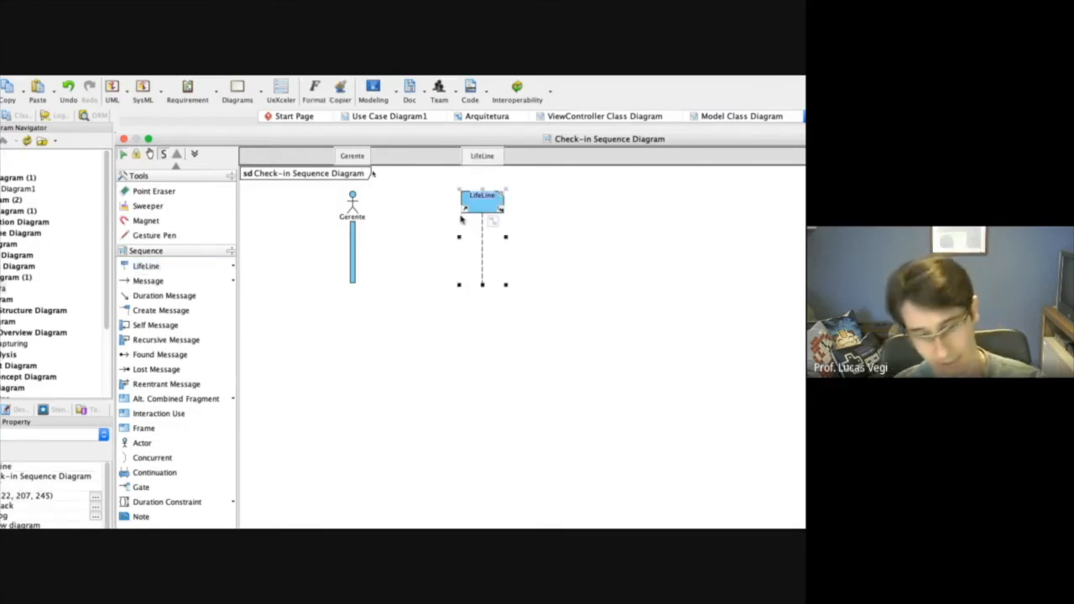
key(BackSpace)
key(Return)
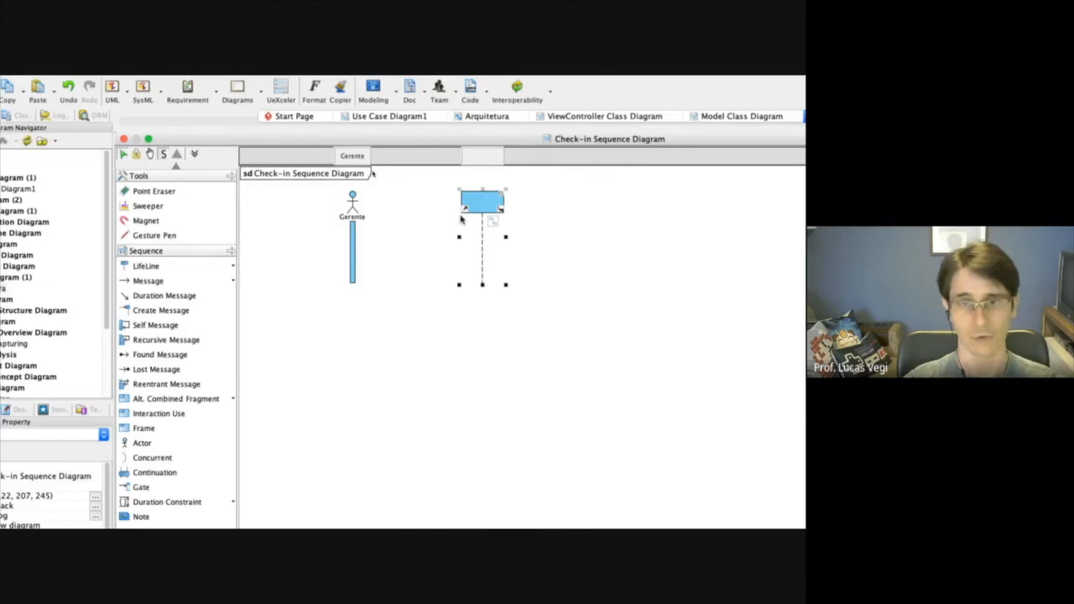
Set the new lifeline's base classifier to TelaDeCheckin from the Arquitetura ViewController package in its specification.
right_click(488, 205)
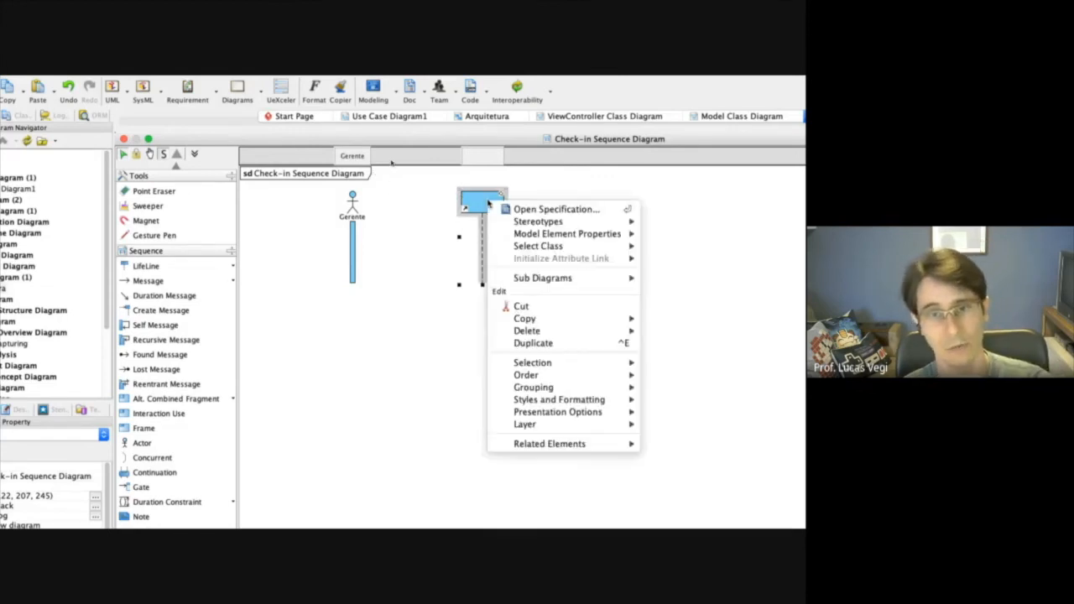
click(538, 212)
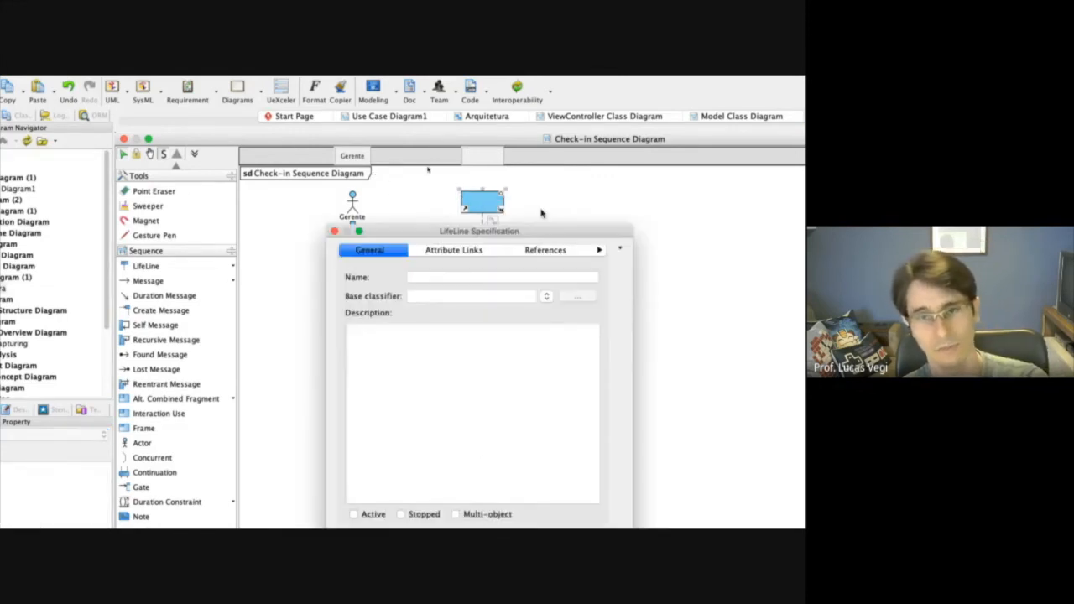
drag(497, 237, 491, 269)
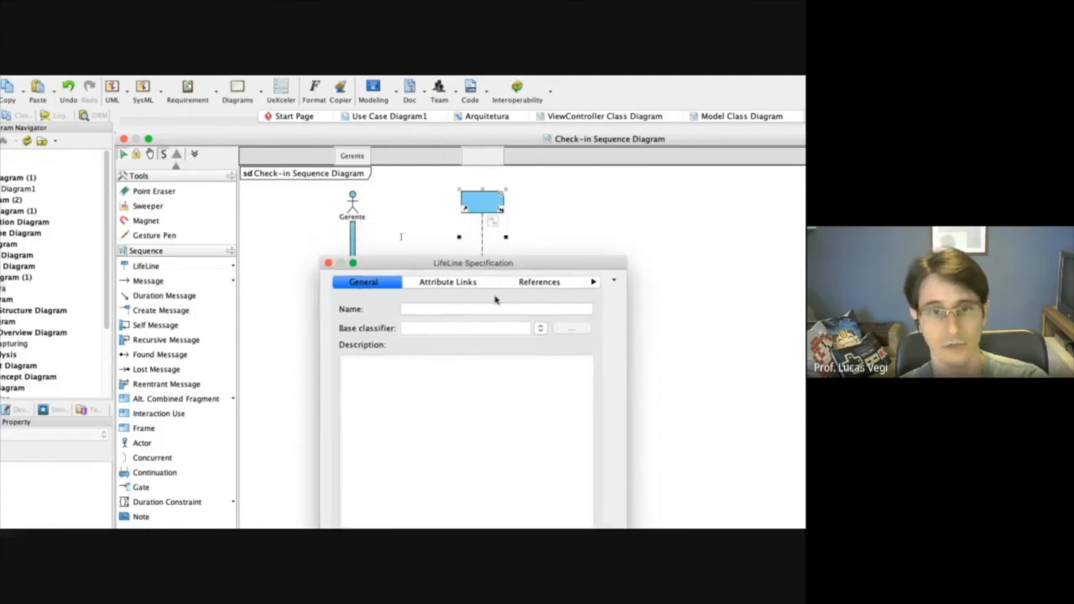
click(543, 328)
click(408, 361)
click(408, 362)
click(421, 383)
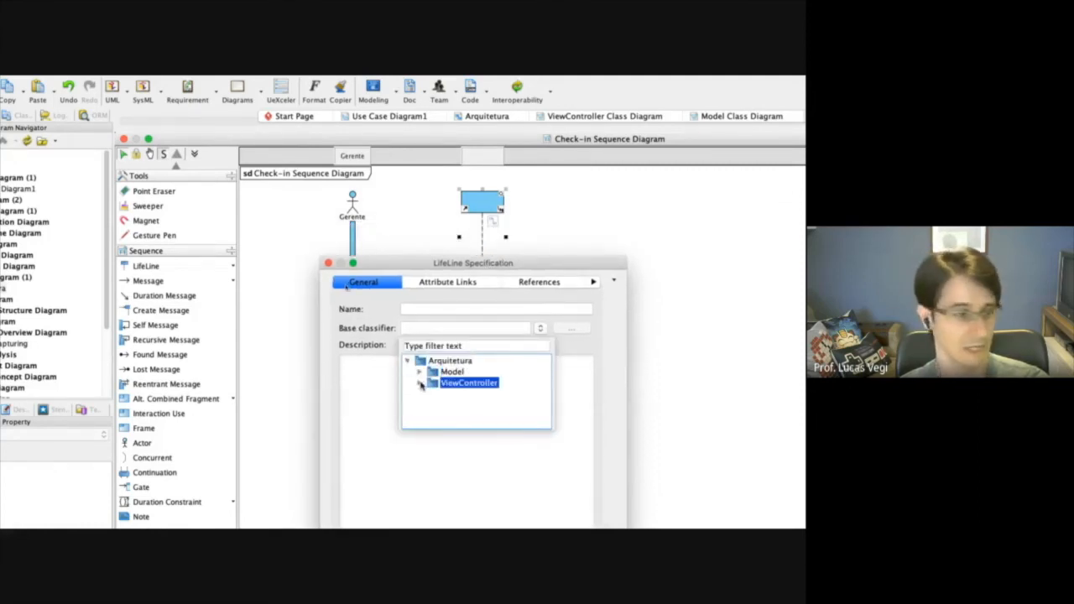
click(420, 383)
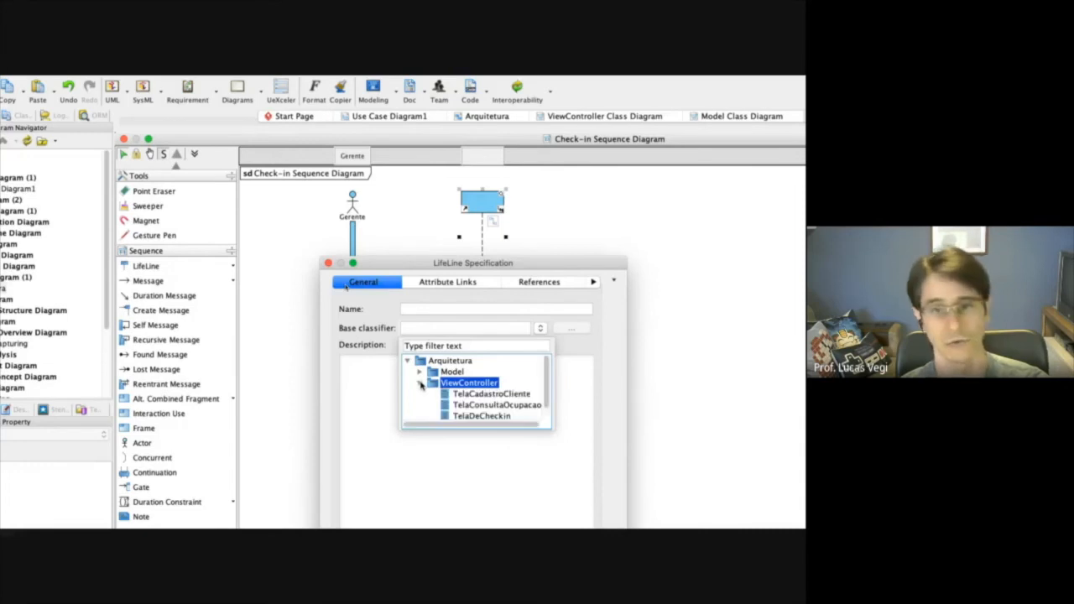
click(503, 415)
drag(547, 267, 587, 189)
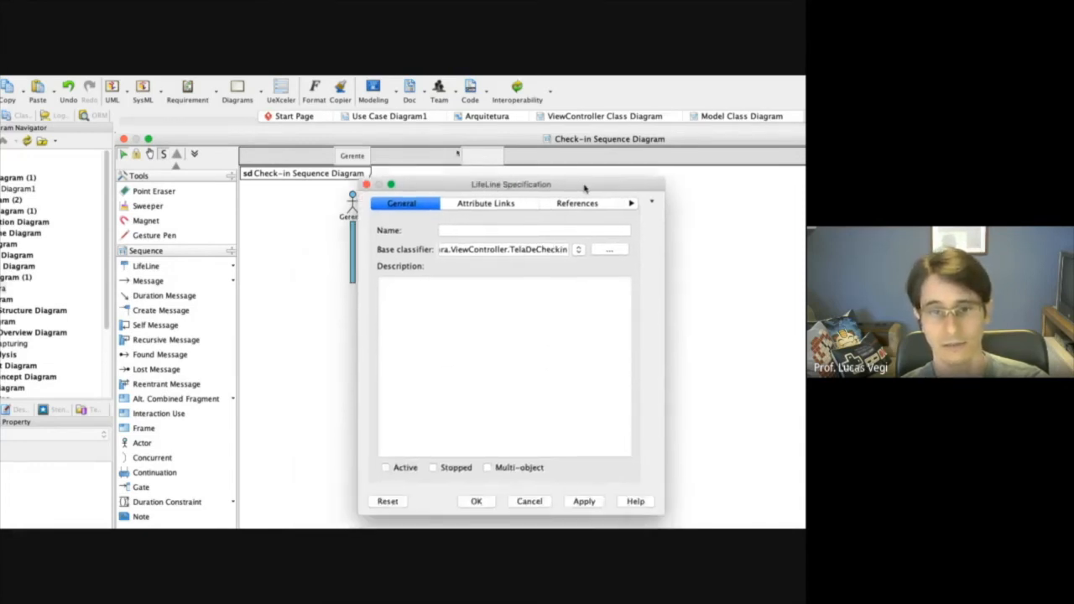
click(584, 501)
click(476, 501)
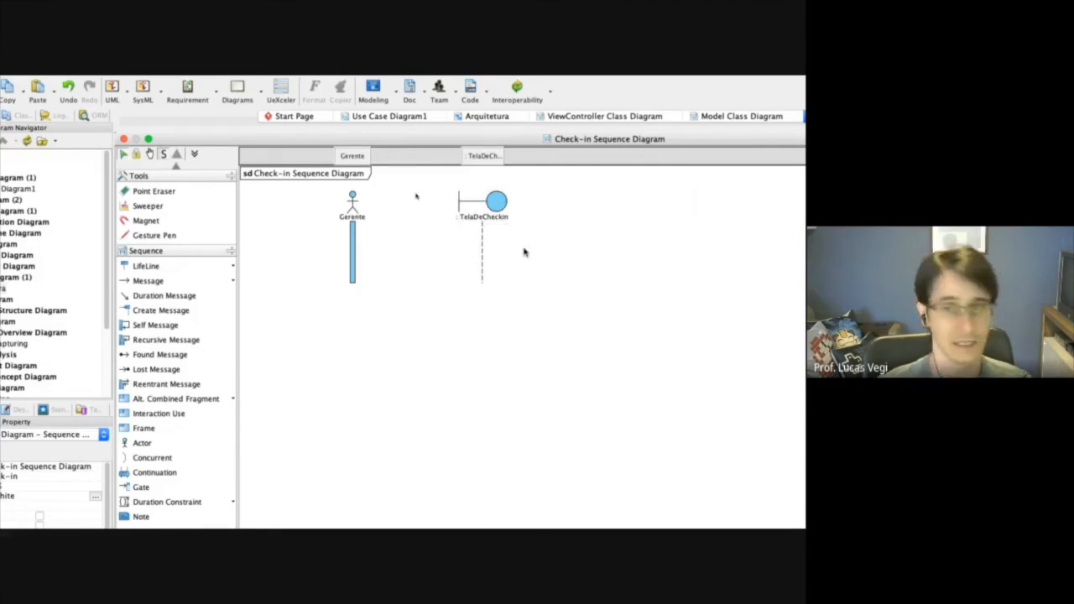
Name the TelaDeCheckin lifeline obj in its specification.
click(491, 205)
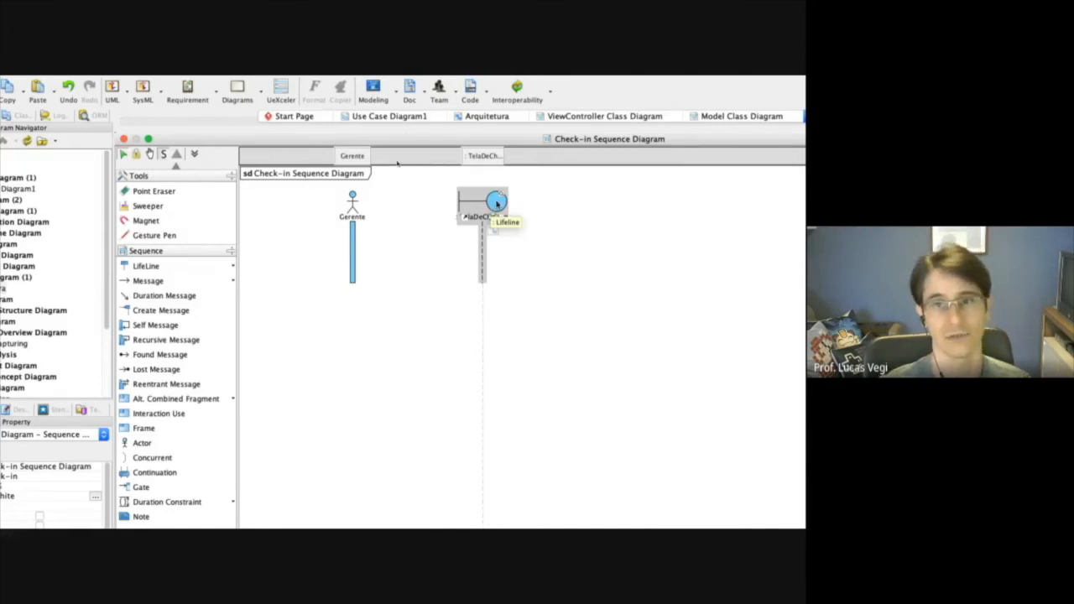
right_click(497, 204)
click(554, 211)
text(obj)
click(583, 501)
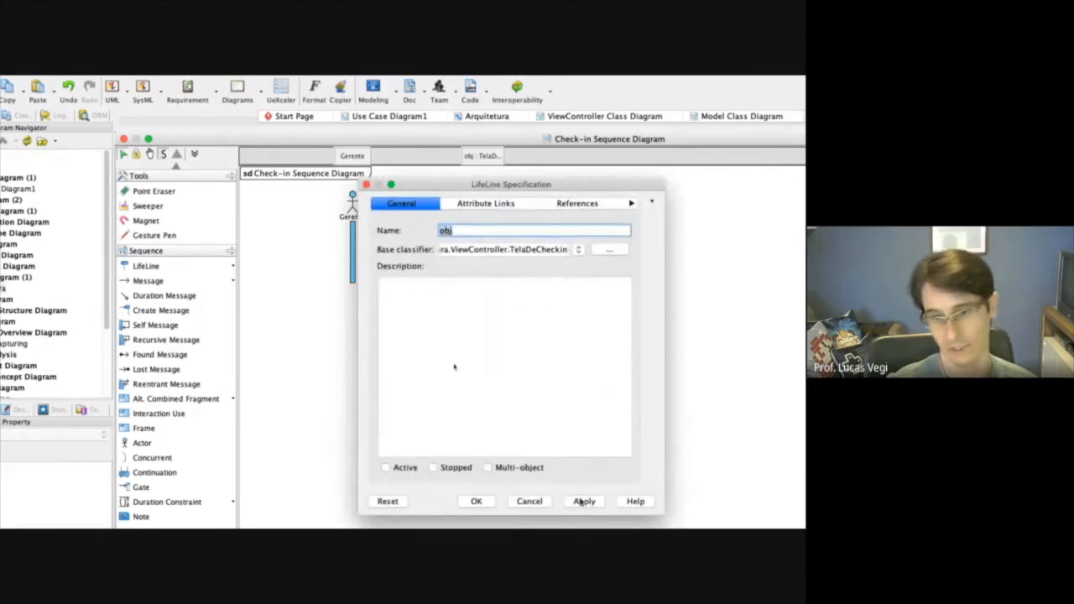
click(476, 501)
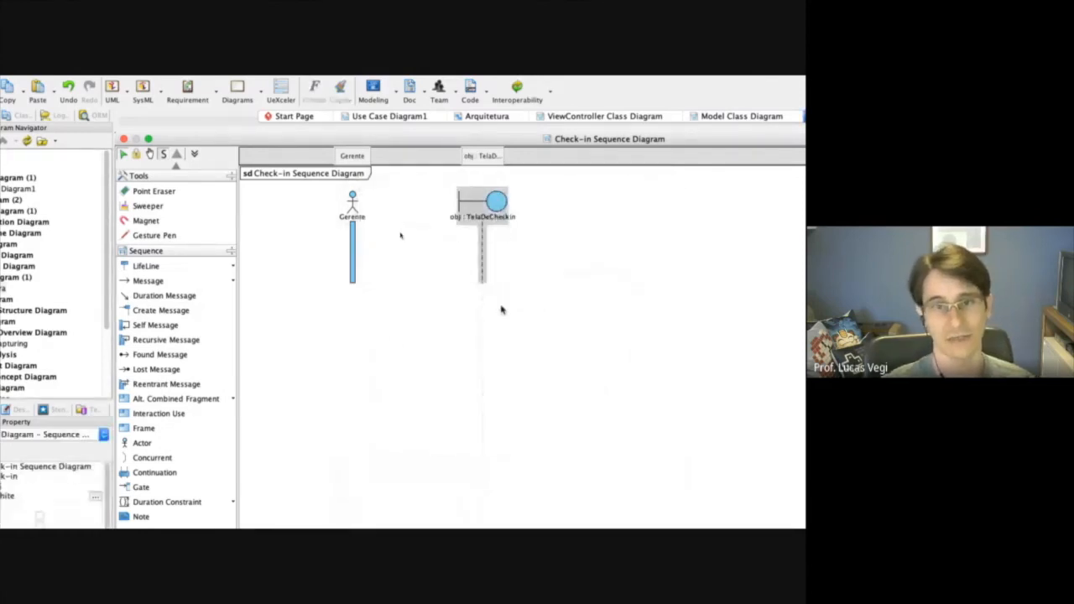
Clear the name obj from the TelaDeCheckin lifeline's specification, leaving it an anonymous instance.
right_click(496, 205)
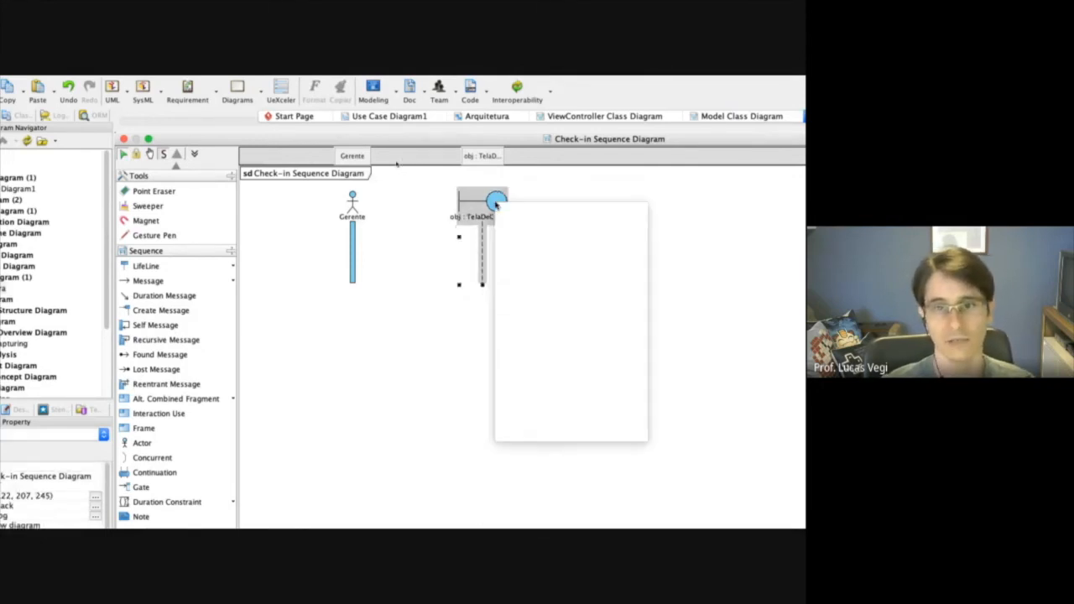
click(537, 211)
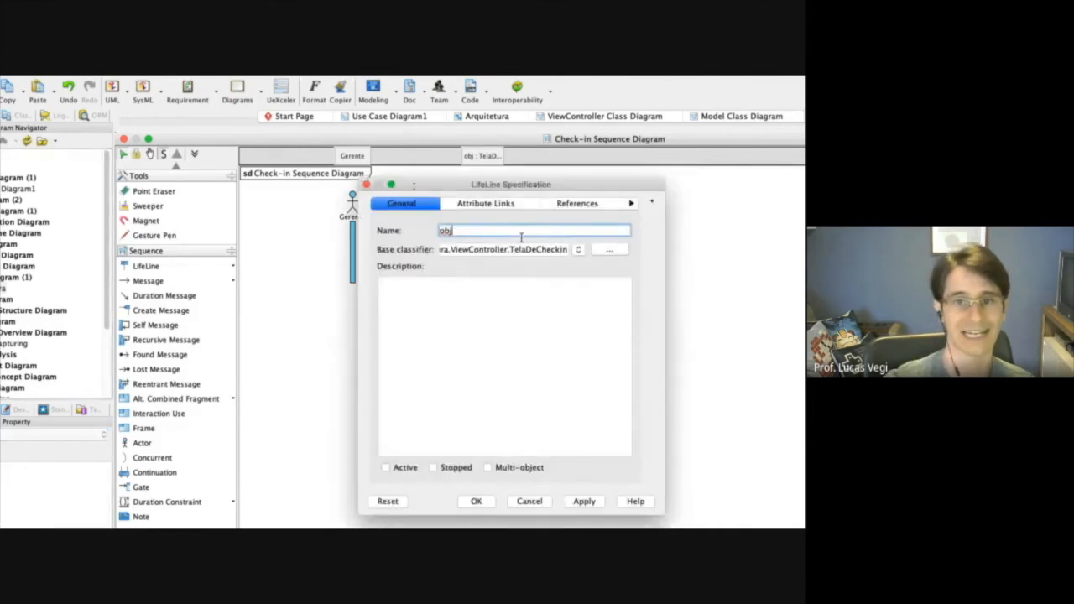
key(BackSpace)
key(BackSpace)
key(BackSpace)
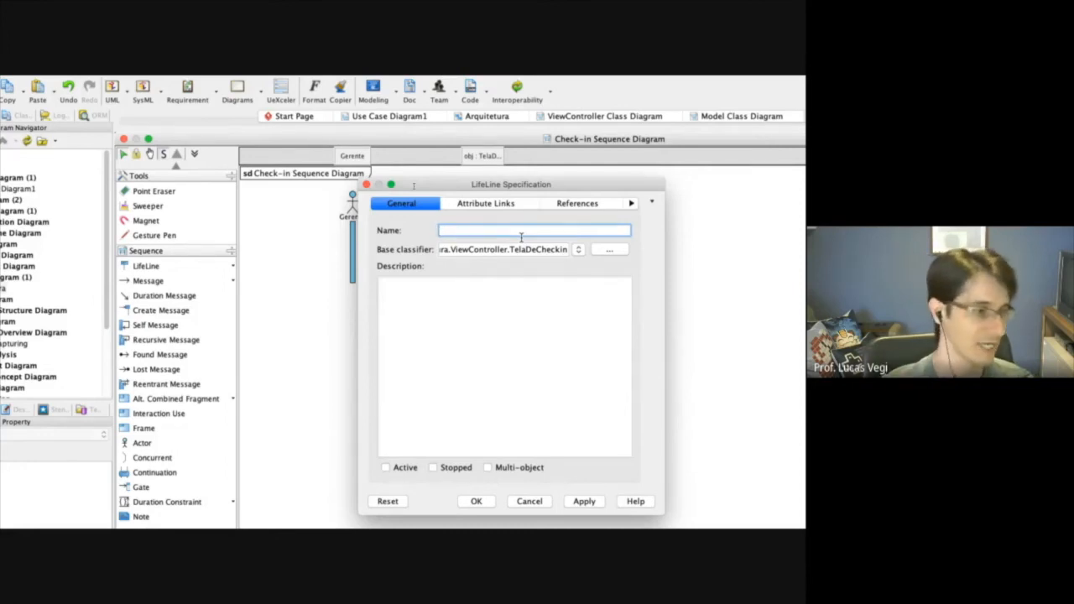
click(584, 502)
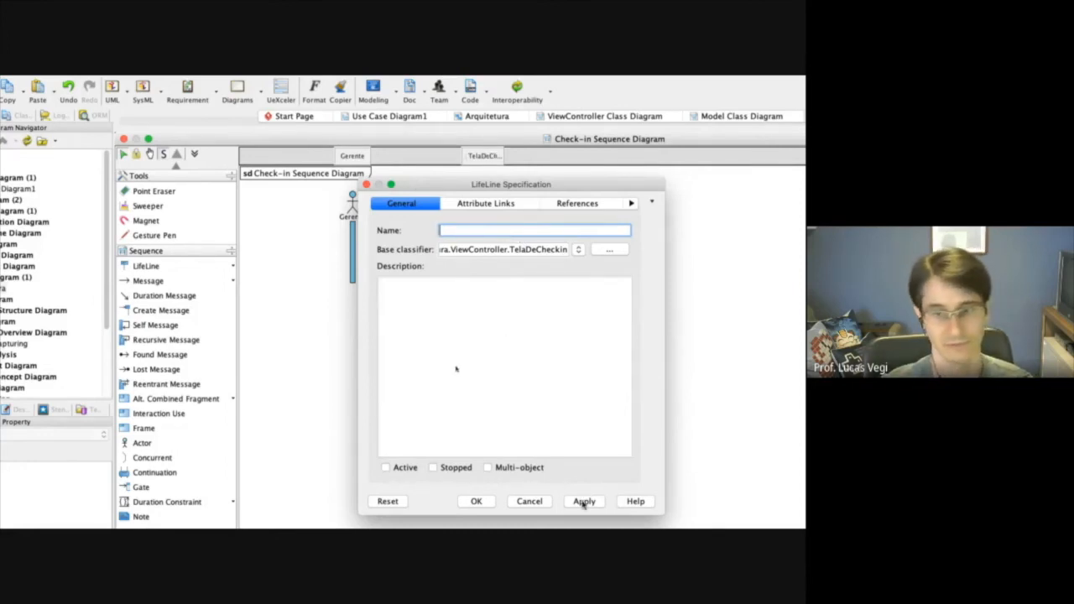
click(472, 501)
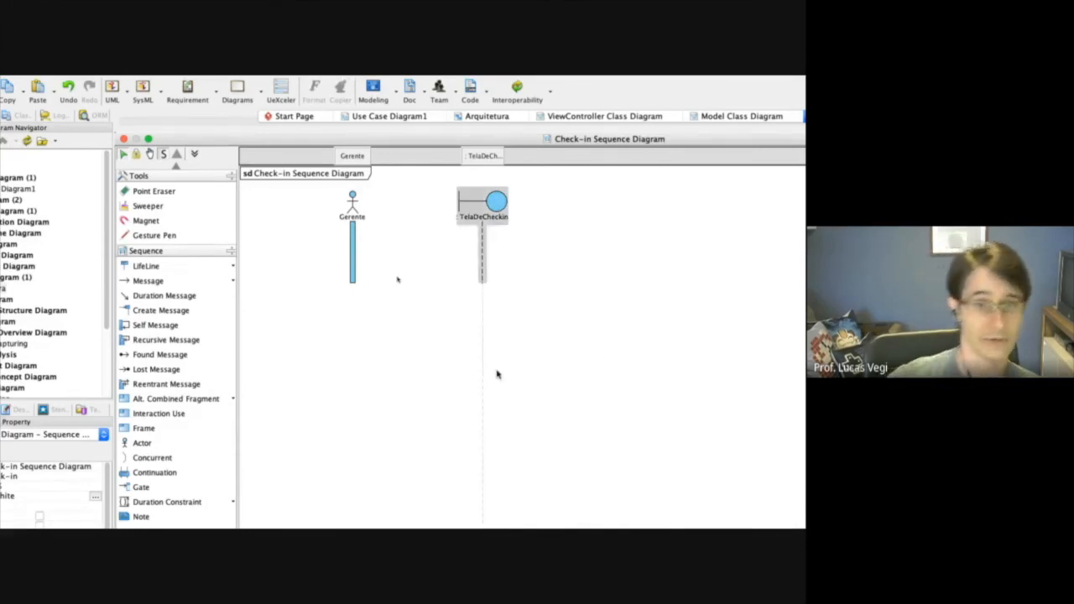
Check the specification's Check-in flow, then draw a call message labelled "numPessoas, numDias" from Gerente to the TelaDeCheckin lifeline.
key(ctrl+Left)
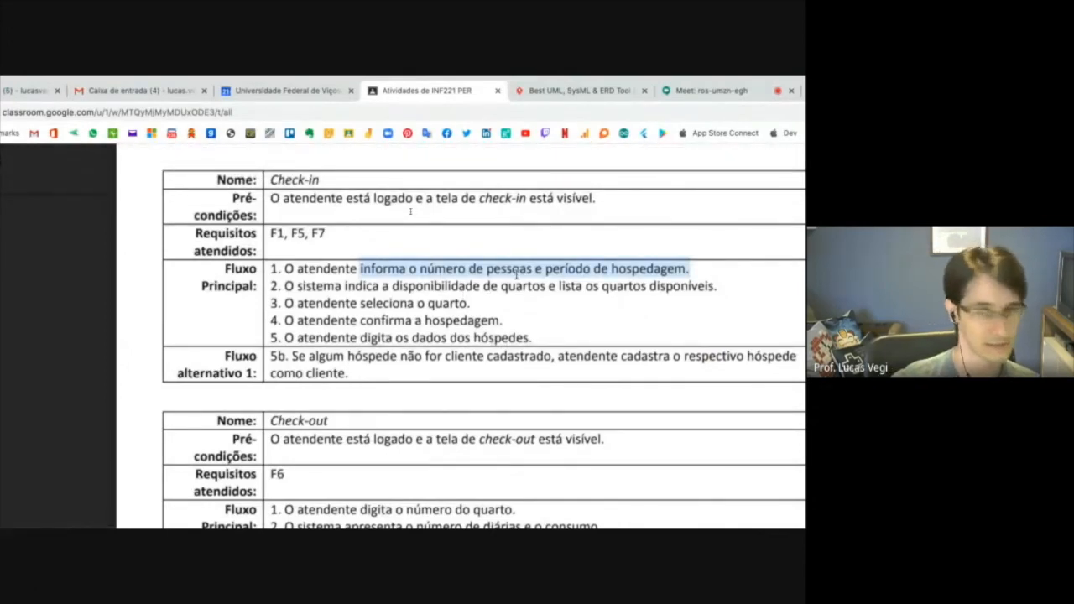
key(ctrl+Right)
click(161, 282)
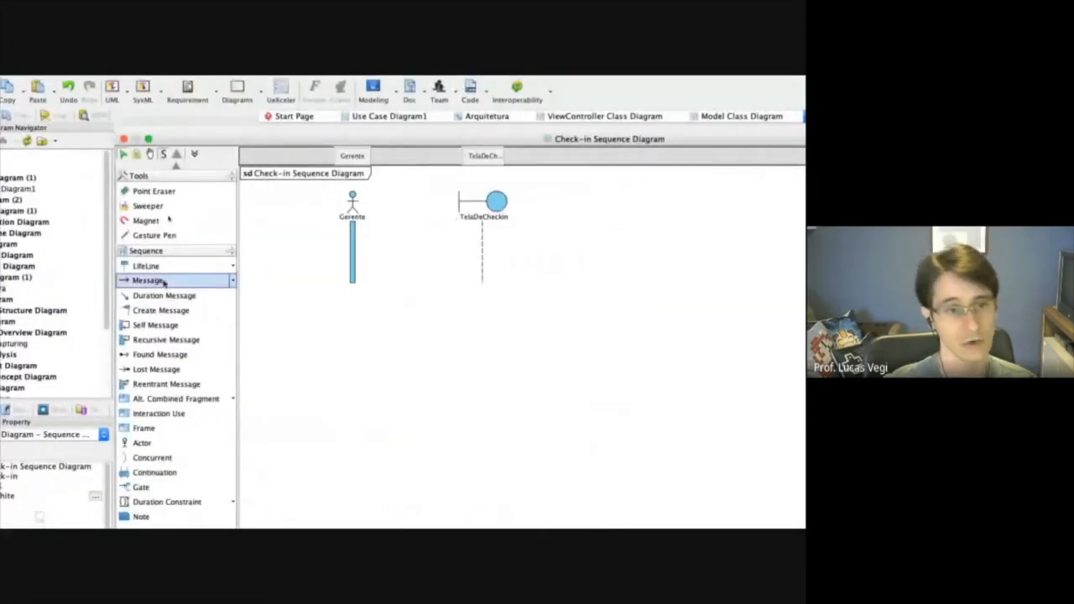
click(233, 283)
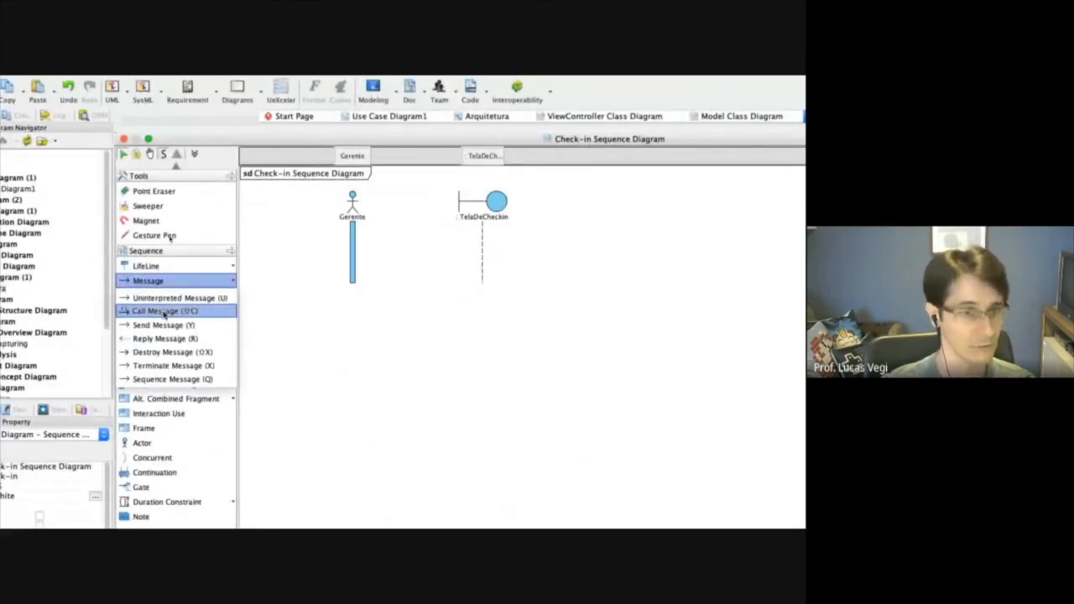
click(164, 312)
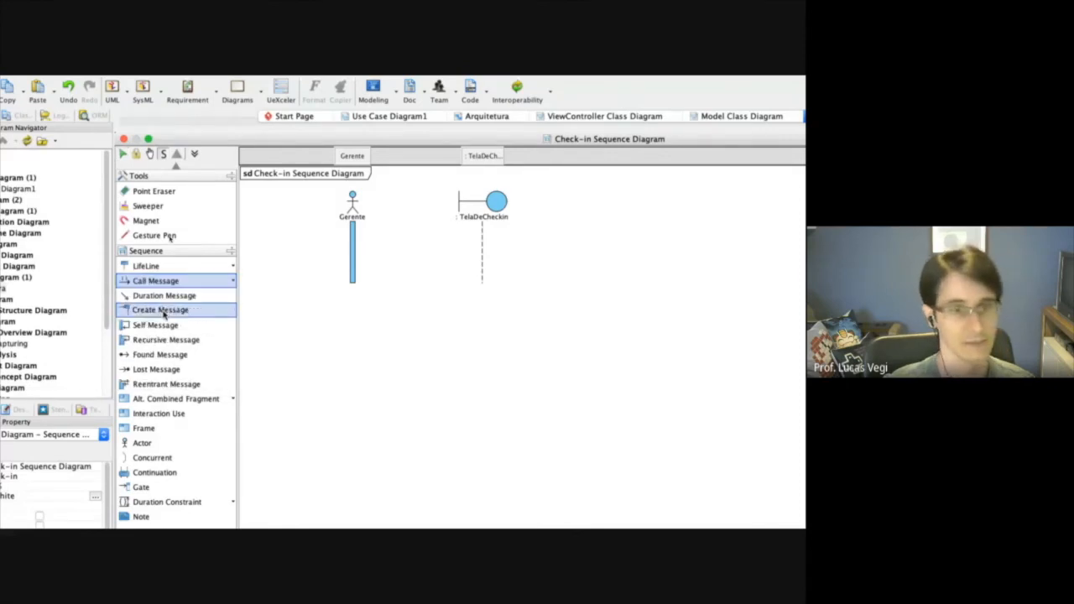
drag(353, 244, 482, 249)
text(numPessoas)
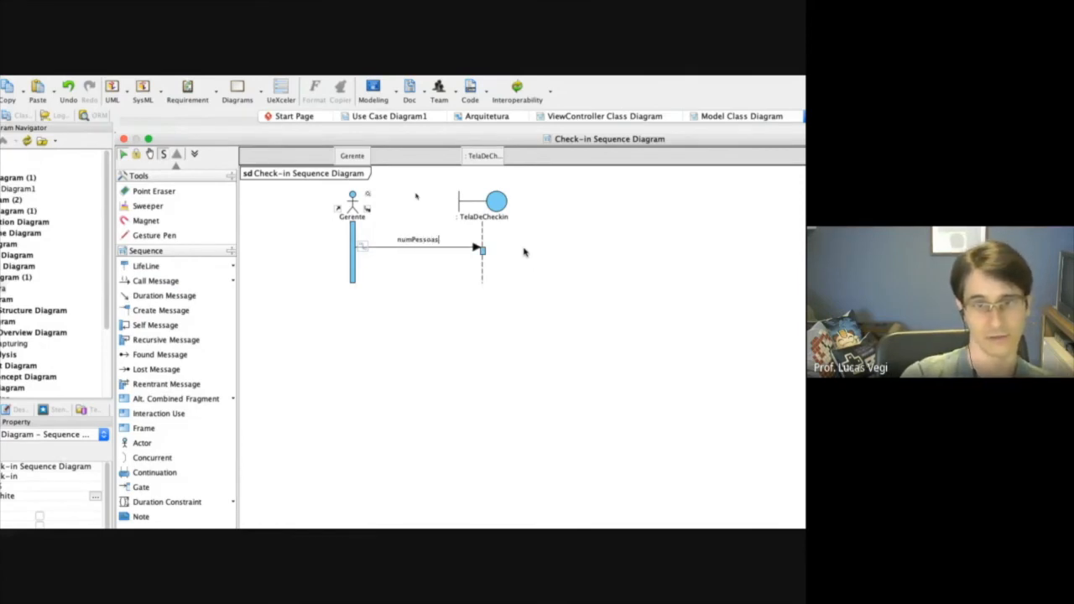
text(, nu)
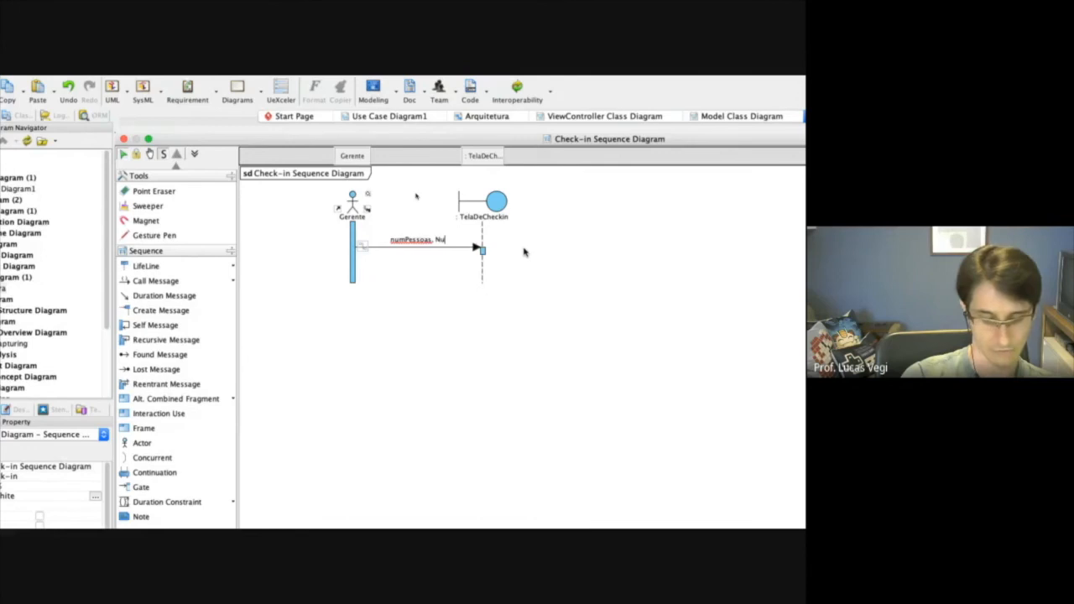
key(BackSpace)
key(BackSpace)
text(numDias)
key(Return)
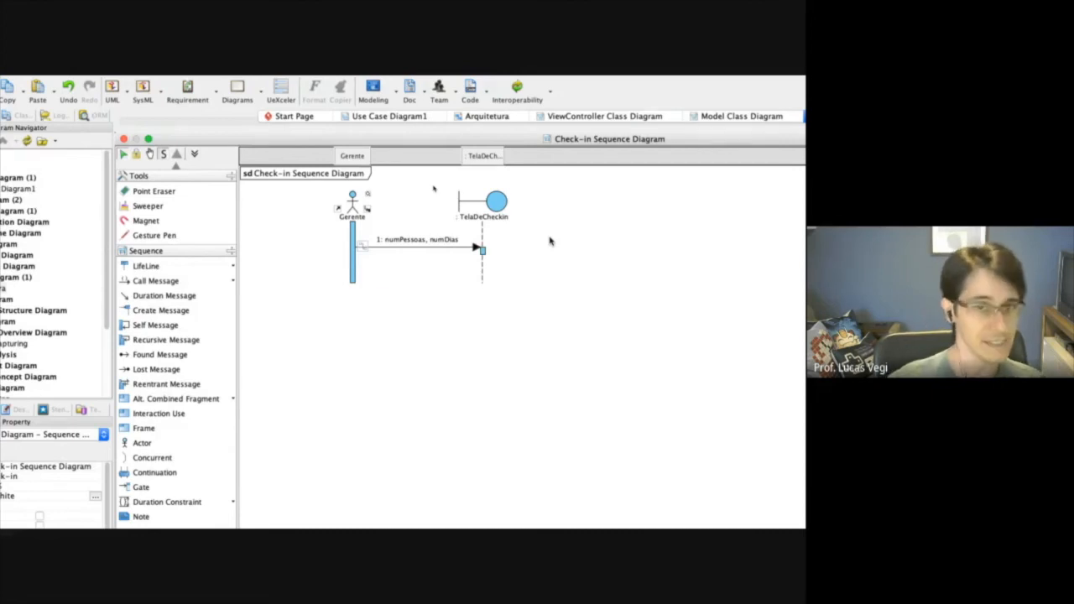
Examine step 2 of the Check-in main flow in the browser's specification and return to Visual Paradigm.
key(super+Tab)
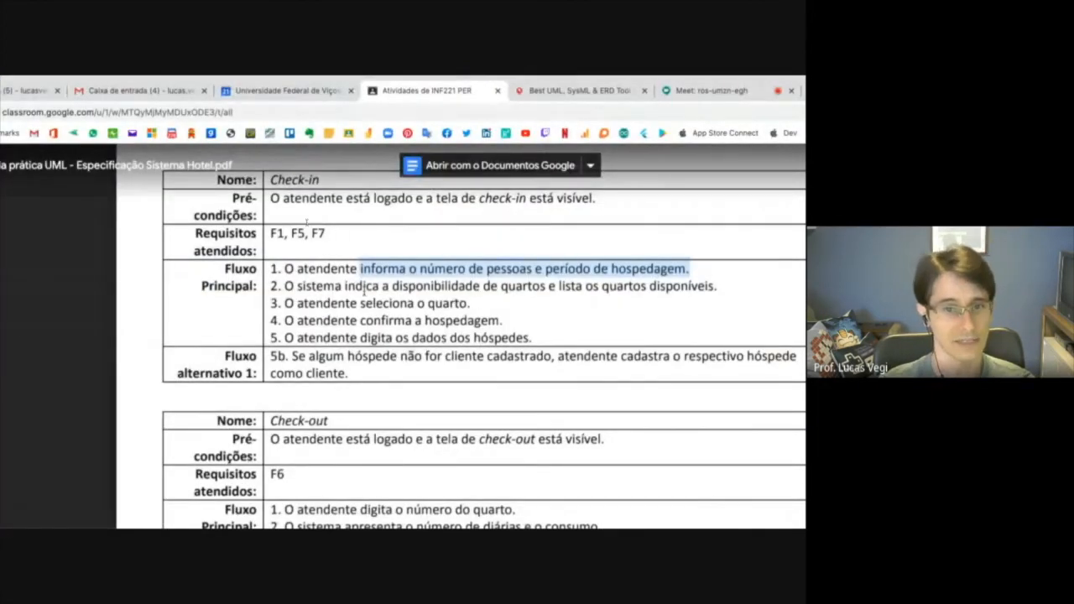
drag(344, 287, 719, 287)
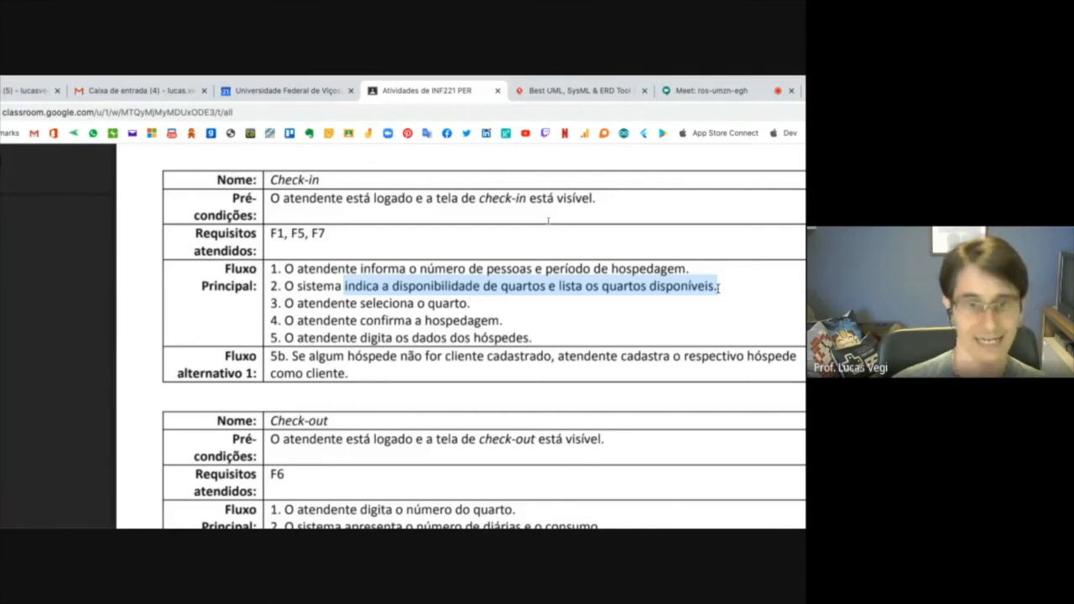
key(ctrl+Right)
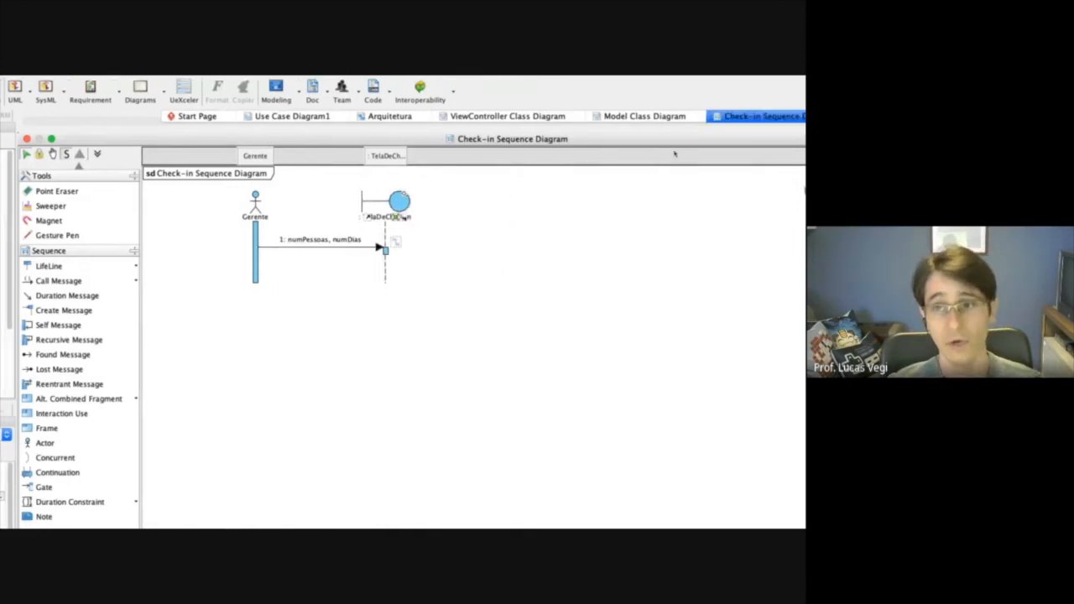
Add an operation named listarQuartos to the TelaDeCheckin class in the ViewController class diagram.
click(503, 117)
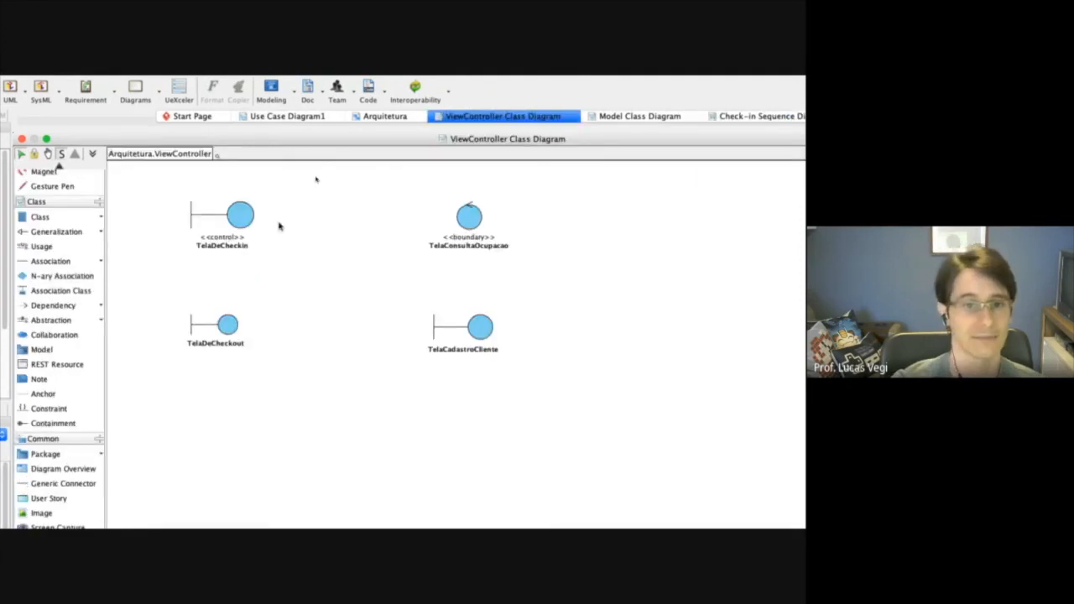
right_click(240, 217)
mouse_move(273, 223)
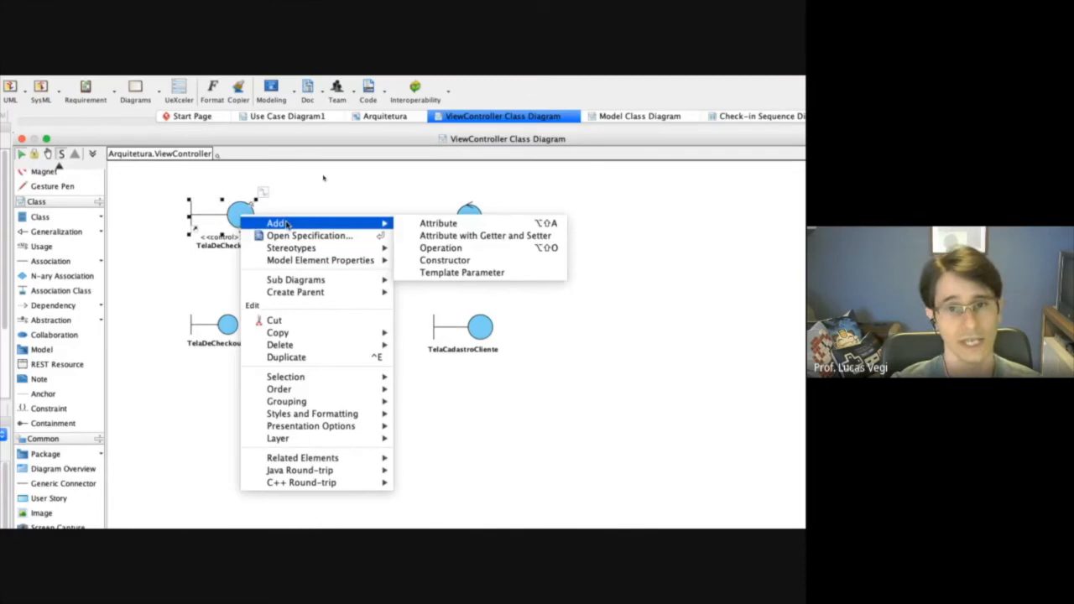
click(444, 248)
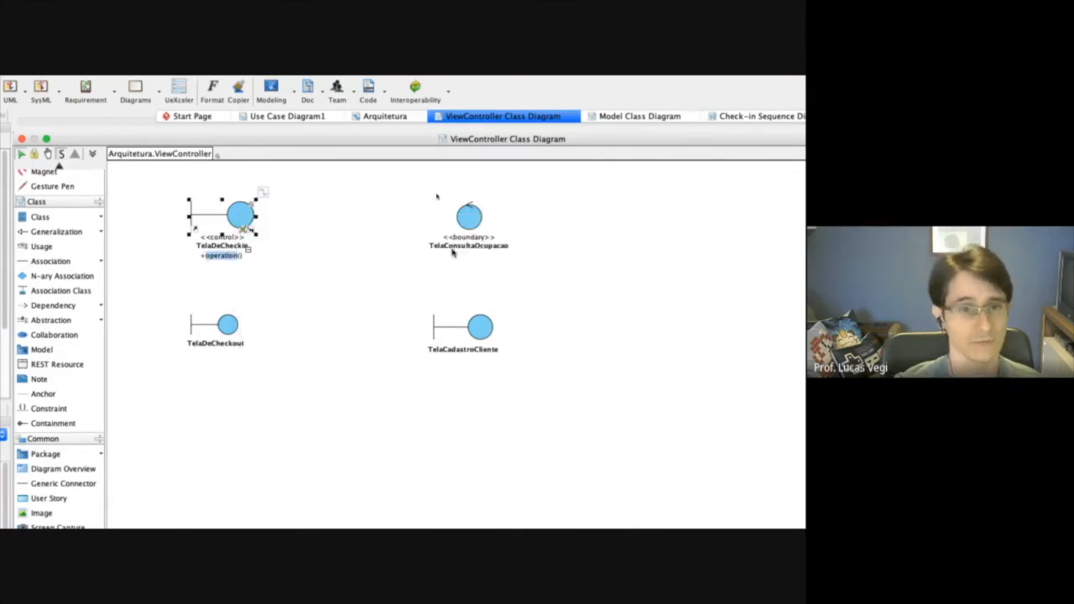
text(lista)
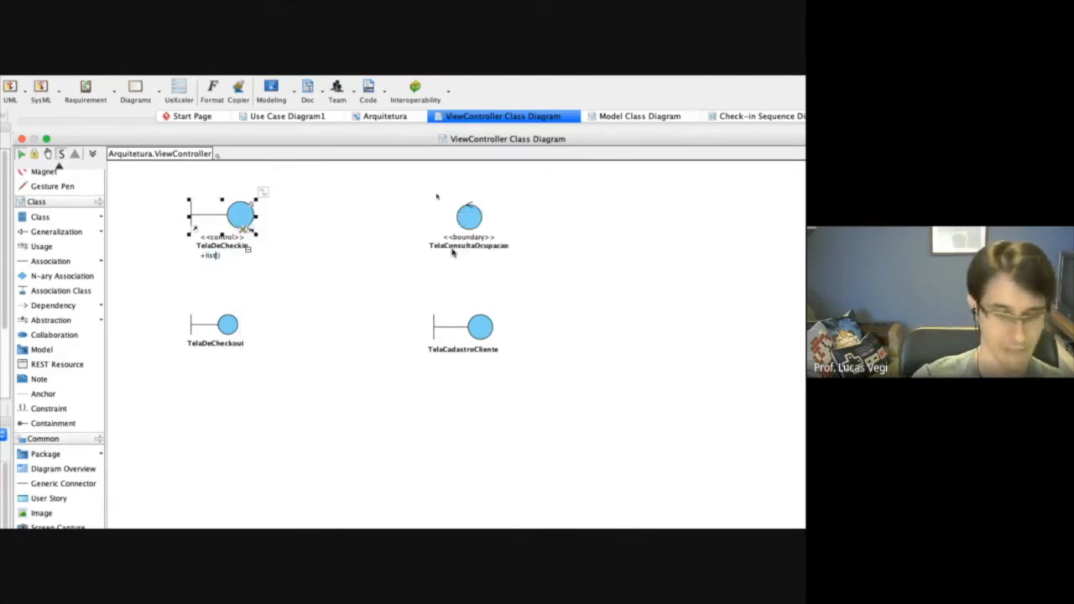
text(rQuartos)
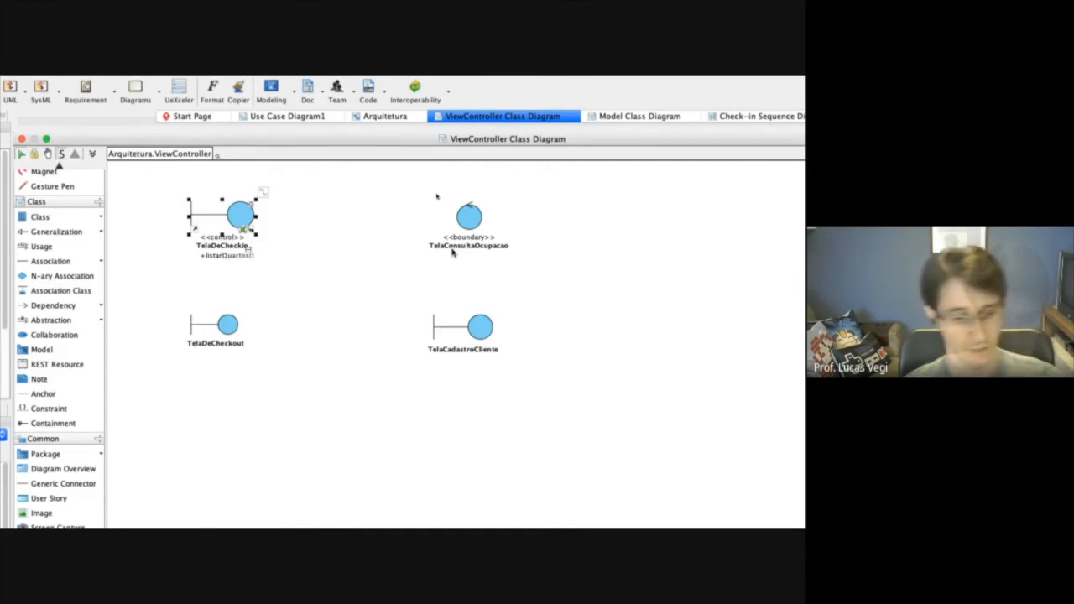
key(Return)
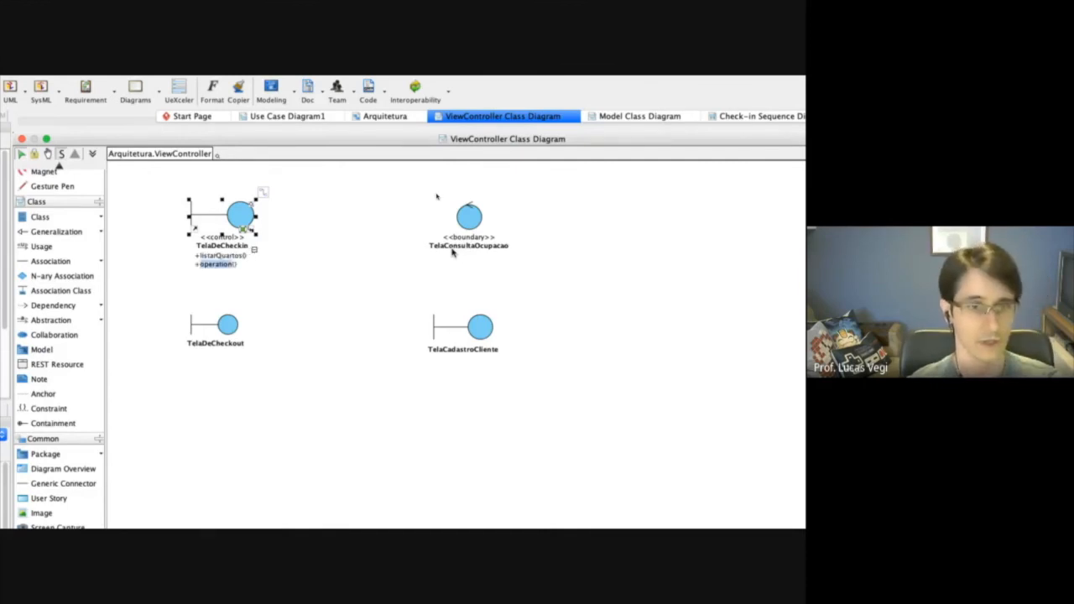
Add an int parameter named numDias to the listarQuartos operation of the TelaDeCheckin class.
key(Escape)
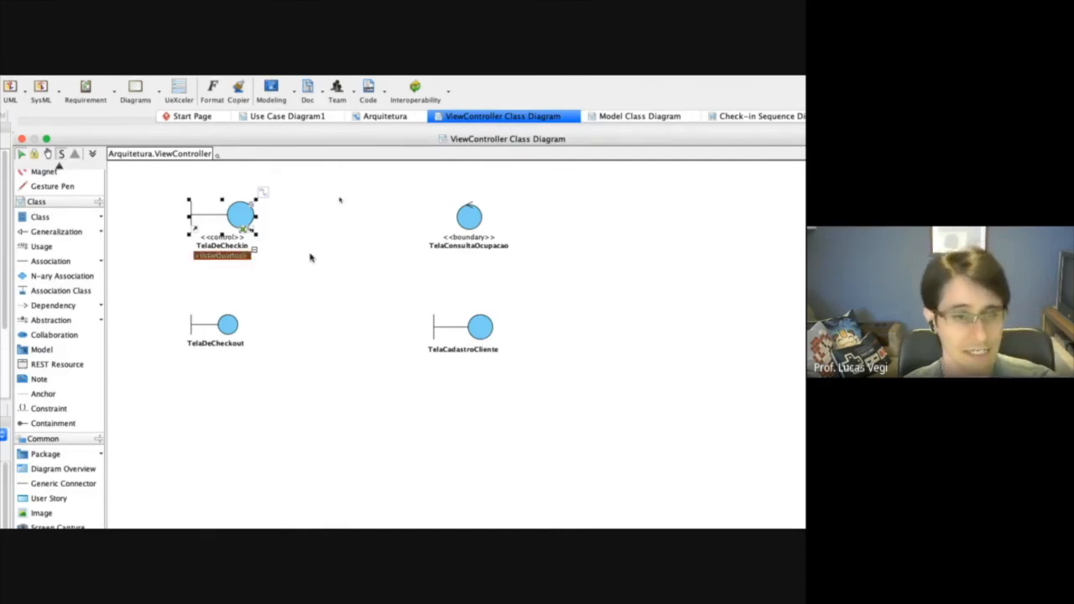
right_click(223, 257)
click(286, 271)
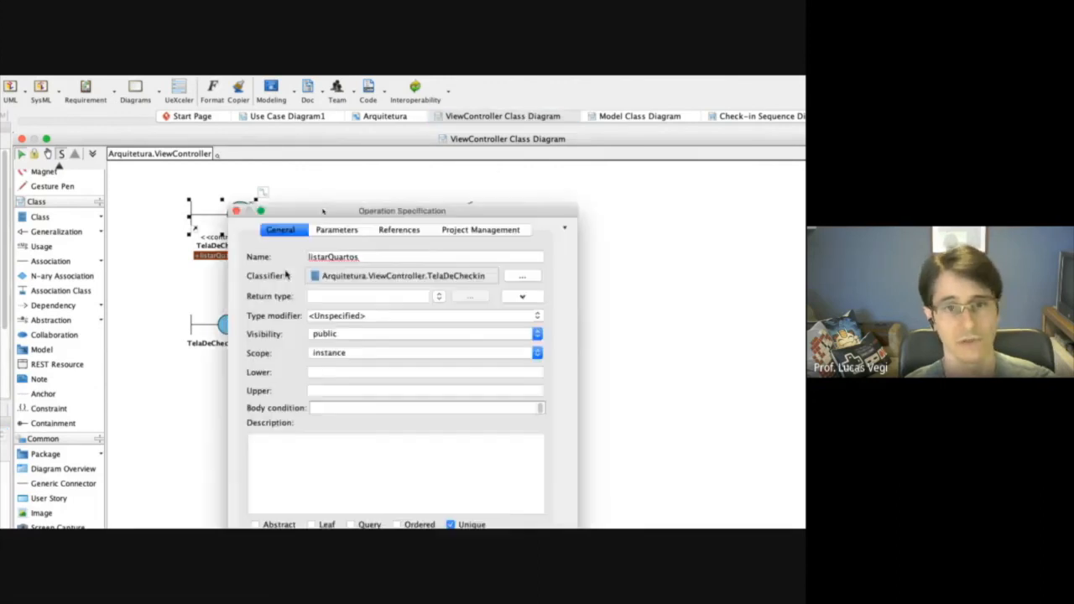
drag(411, 215, 591, 166)
click(455, 192)
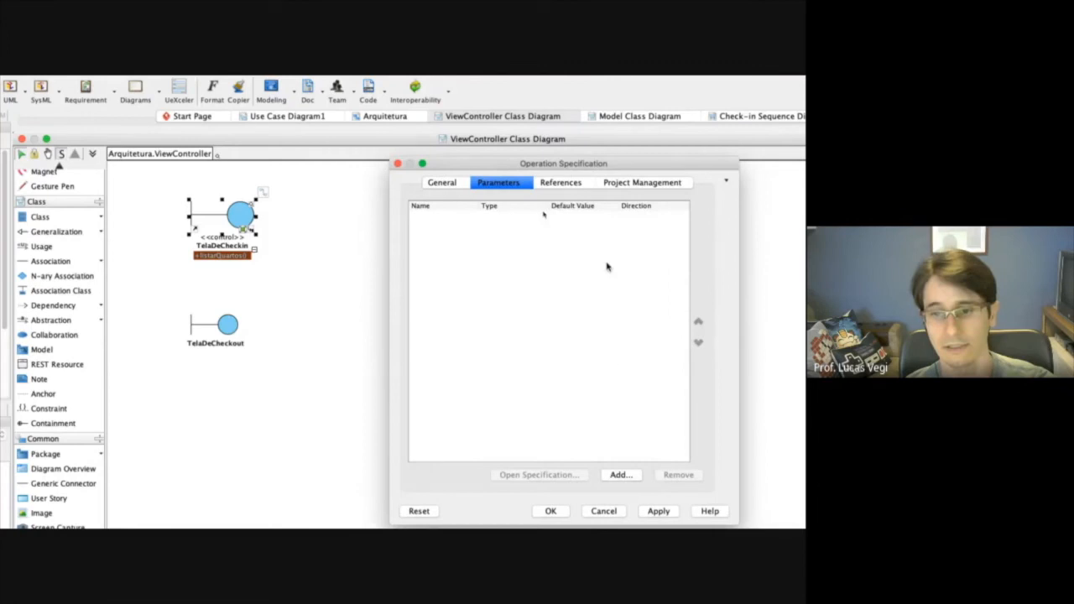
click(619, 476)
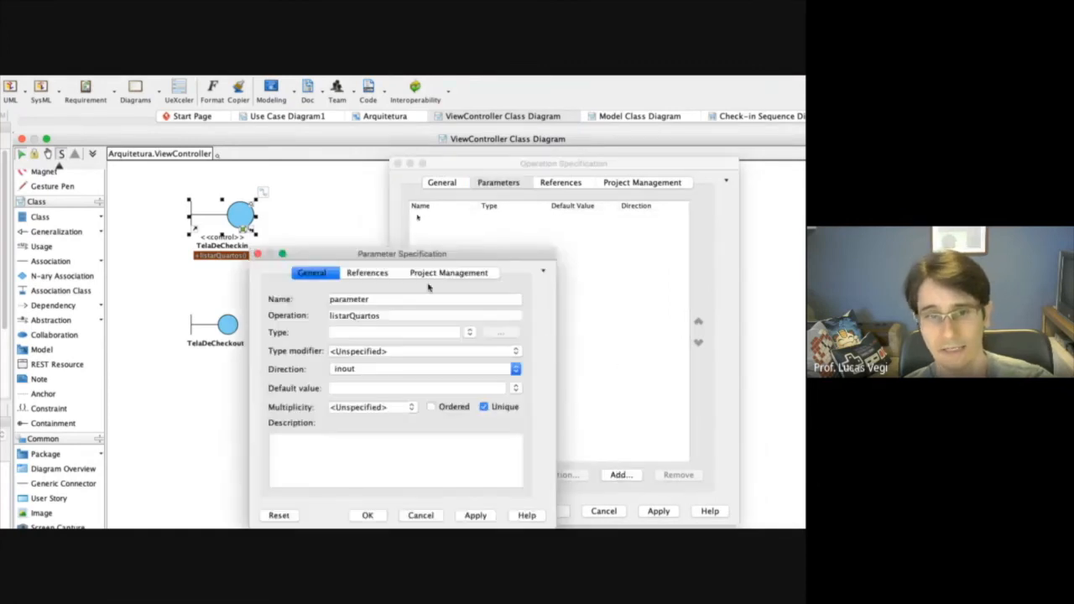
drag(417, 257, 543, 214)
drag(500, 255, 456, 254)
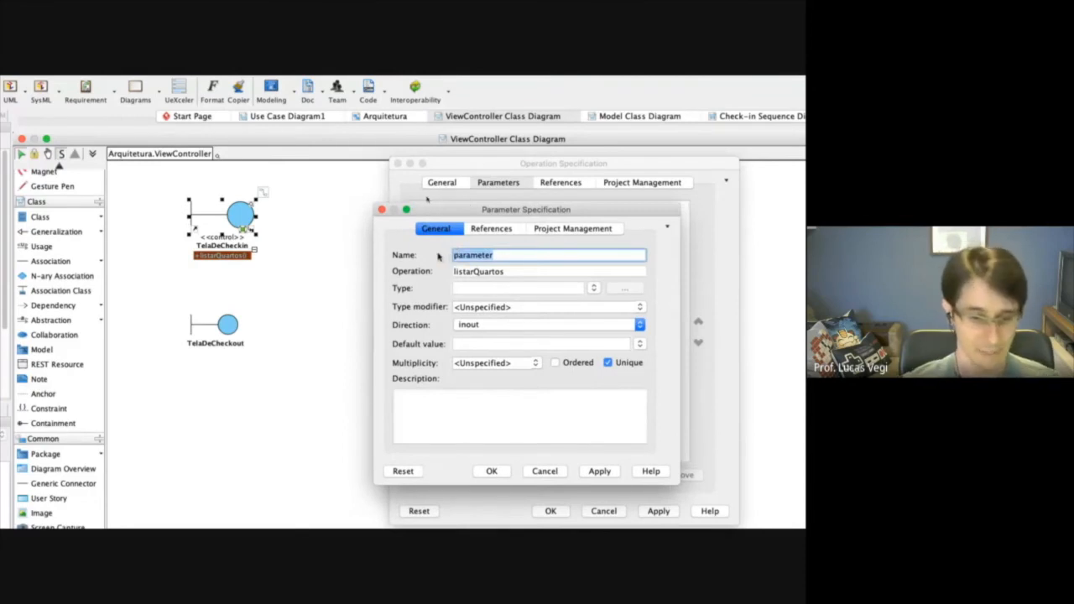
text(numDias)
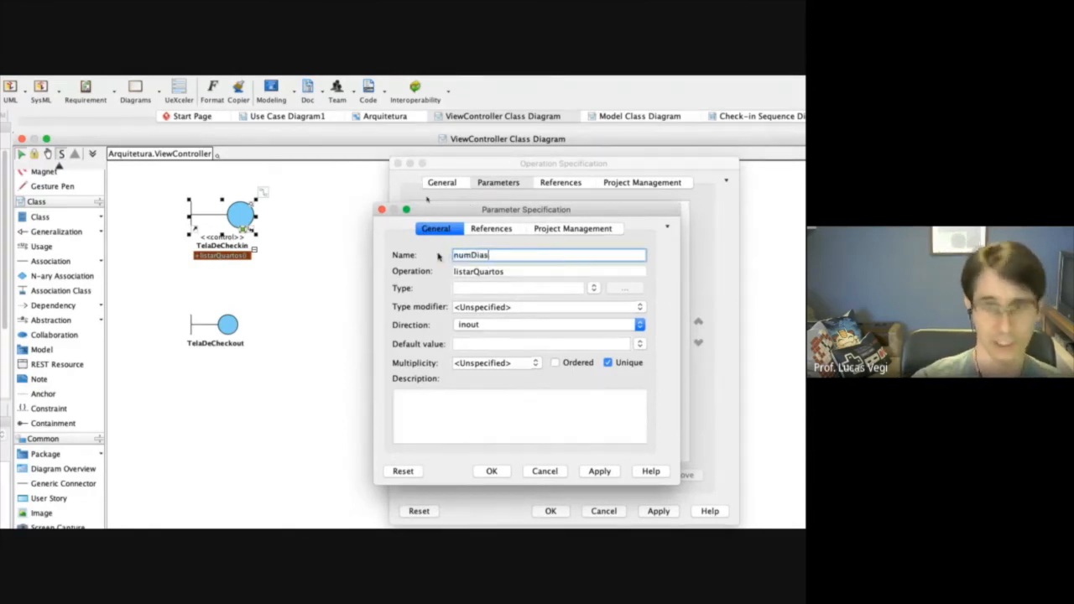
click(593, 288)
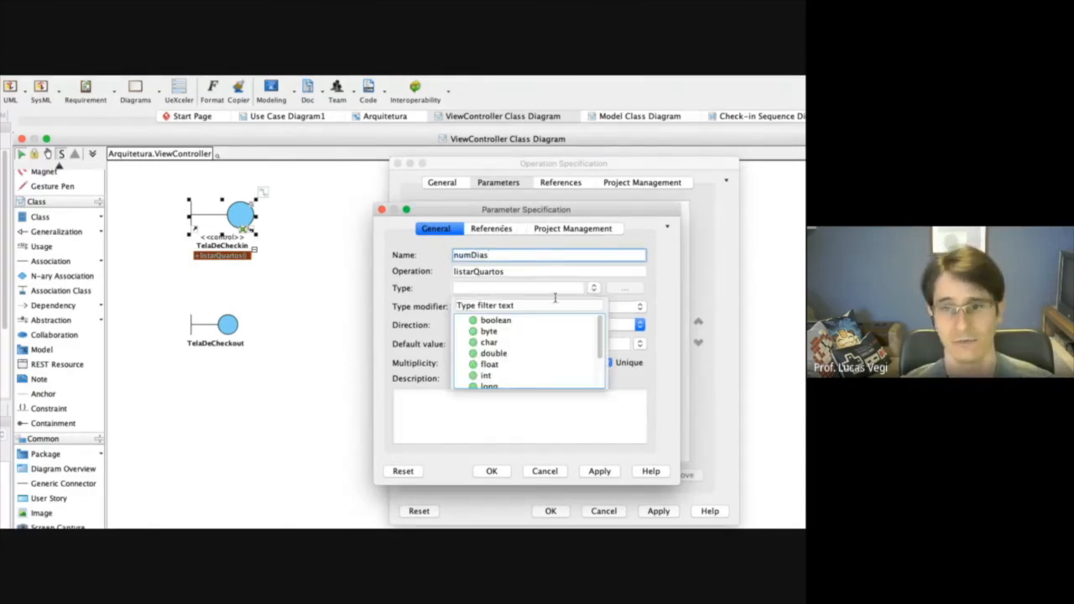
click(487, 375)
click(602, 473)
click(502, 473)
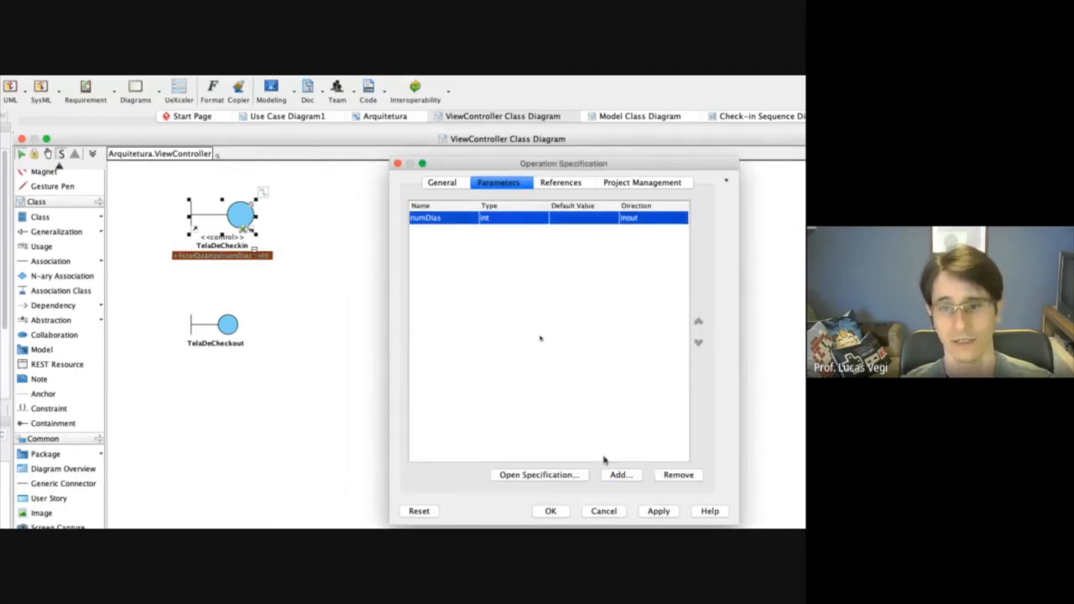
Add a second parameter named numHospedes of type int to the listarQuartos operation.
click(621, 475)
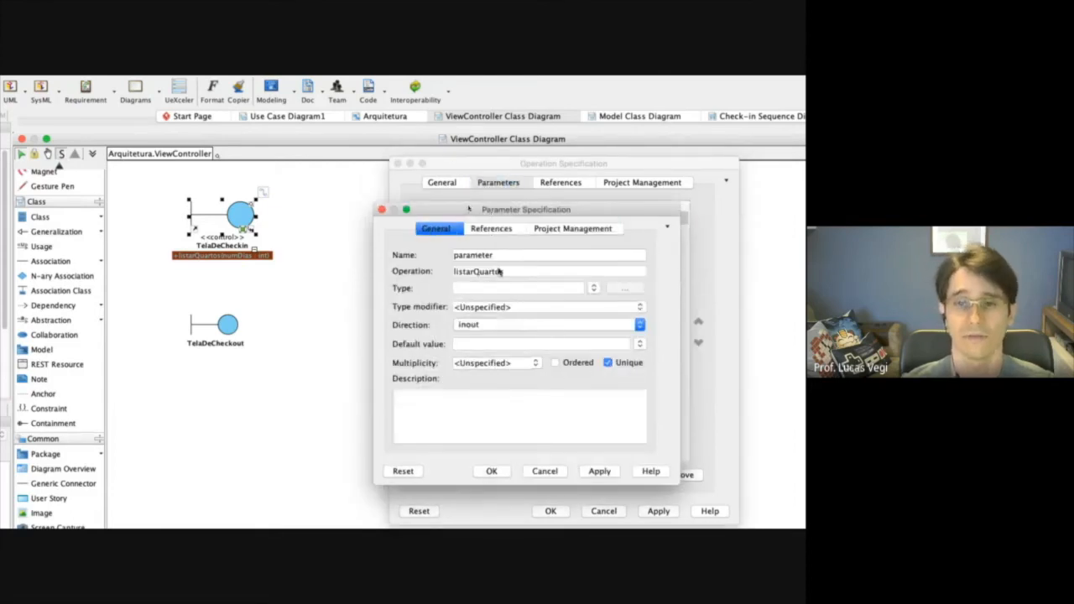
double_click(500, 256)
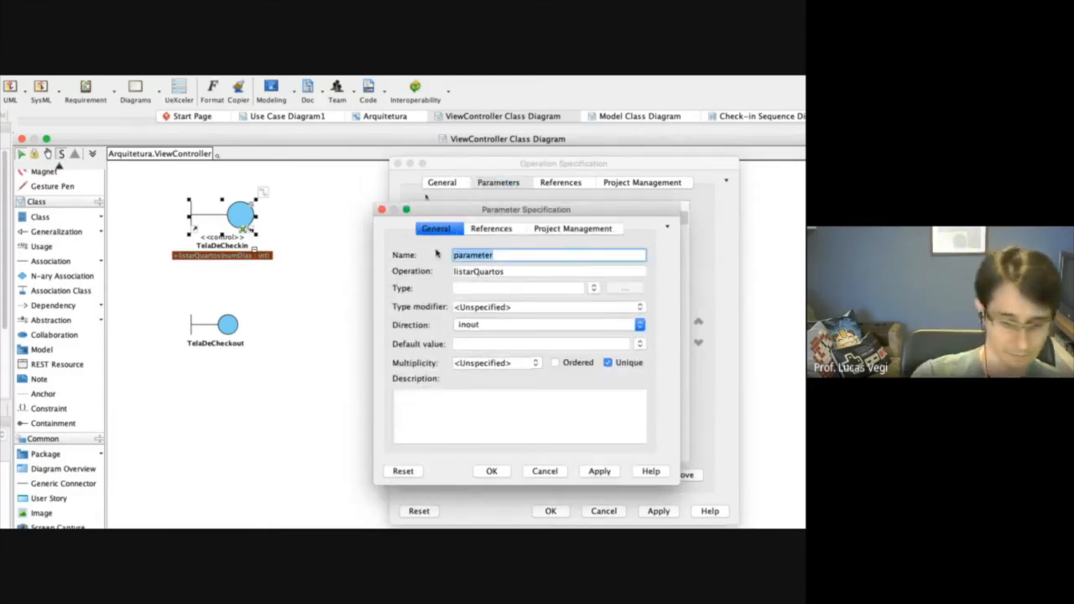
text(numHos)
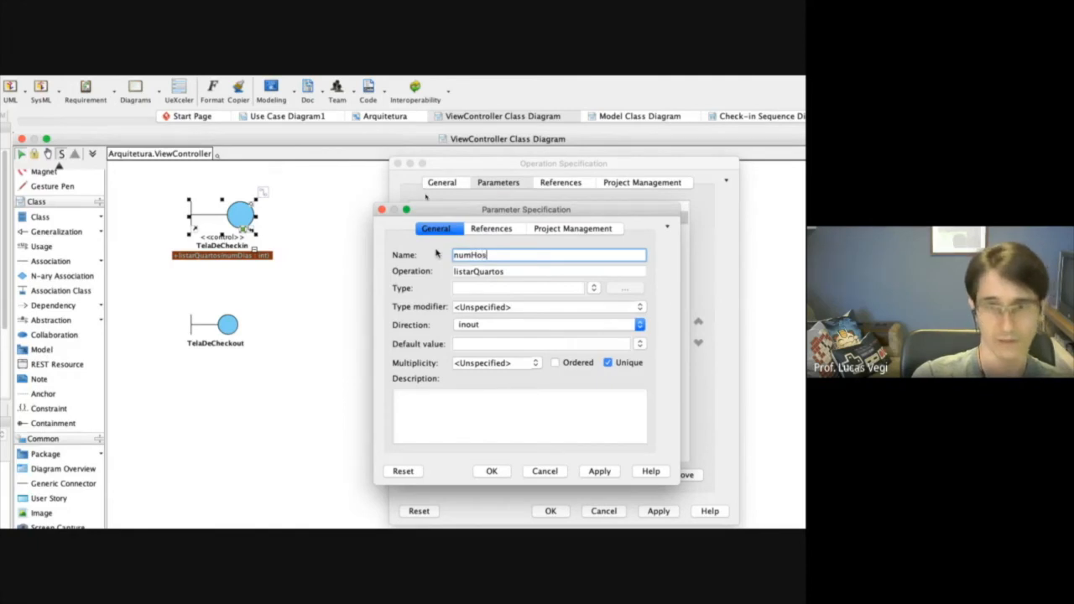
text(pedes)
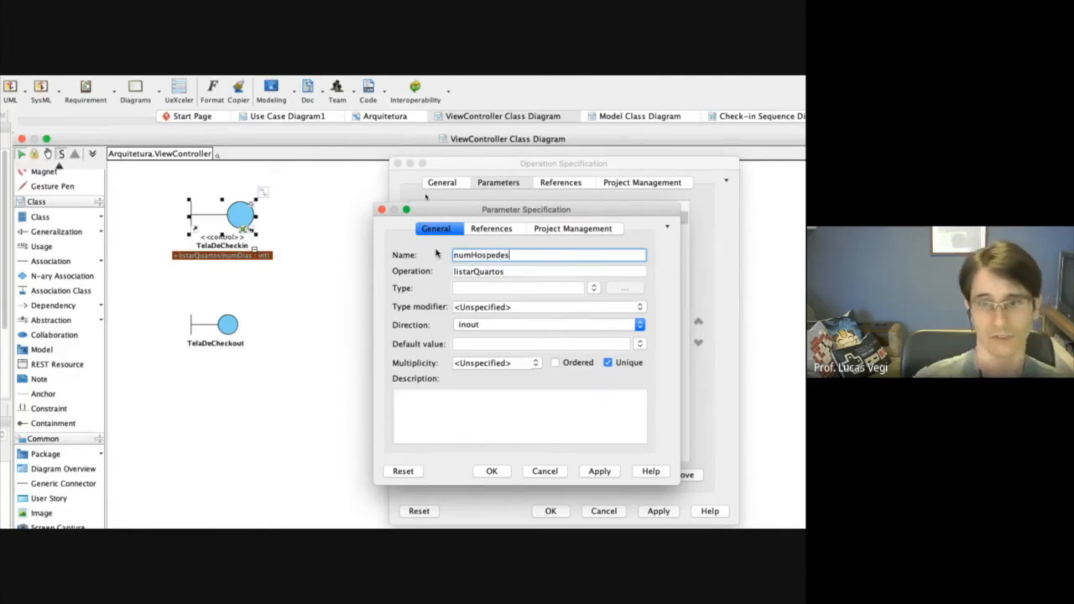
click(592, 290)
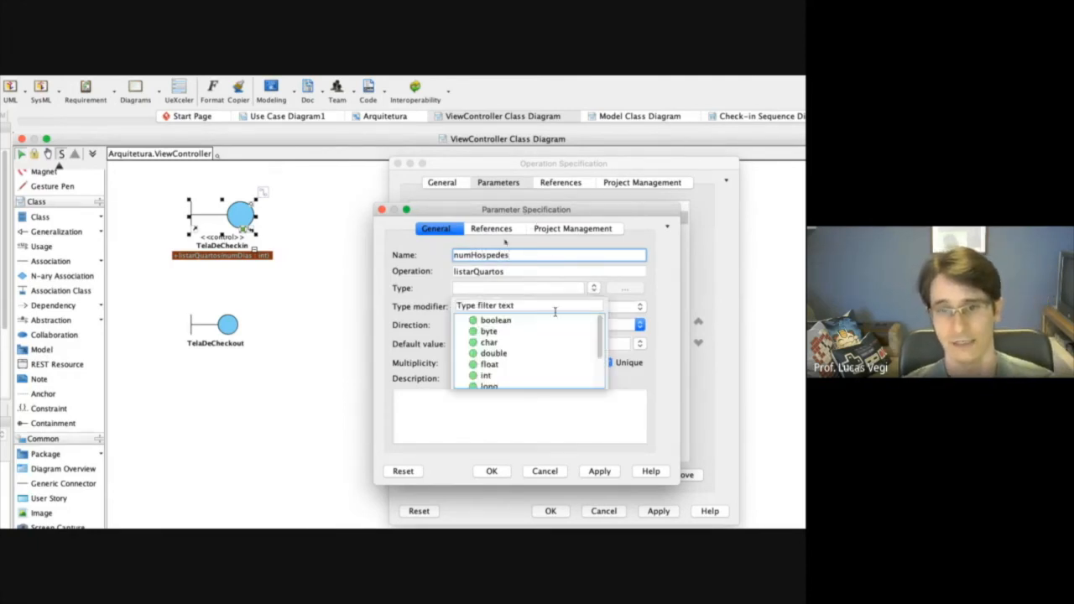
click(496, 378)
click(597, 471)
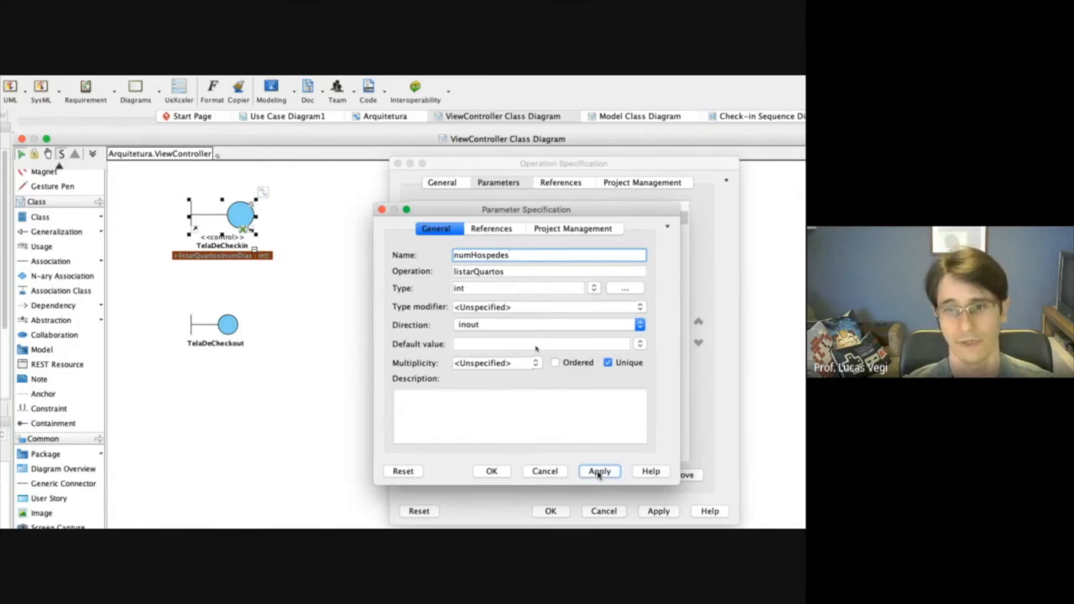
click(494, 471)
Set the return type of the listarQuartos operation to void.
click(437, 185)
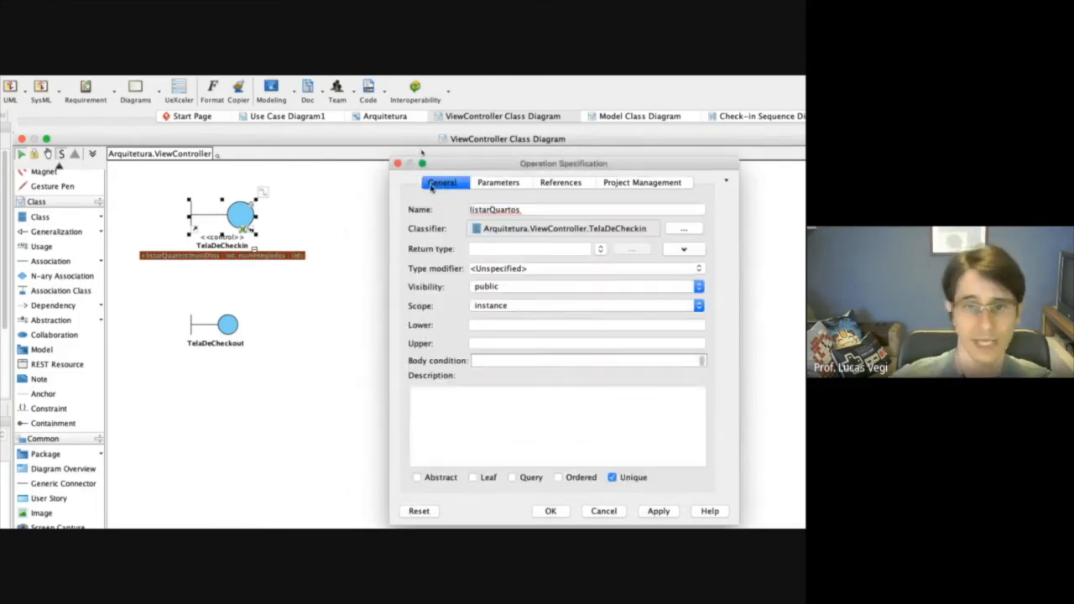
click(601, 250)
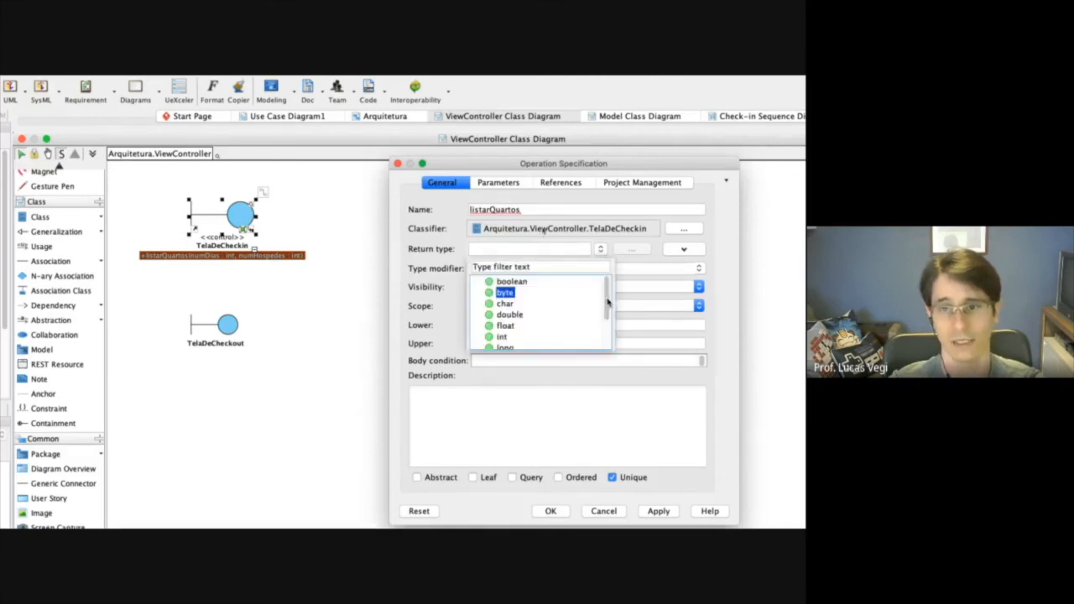
drag(607, 302, 606, 342)
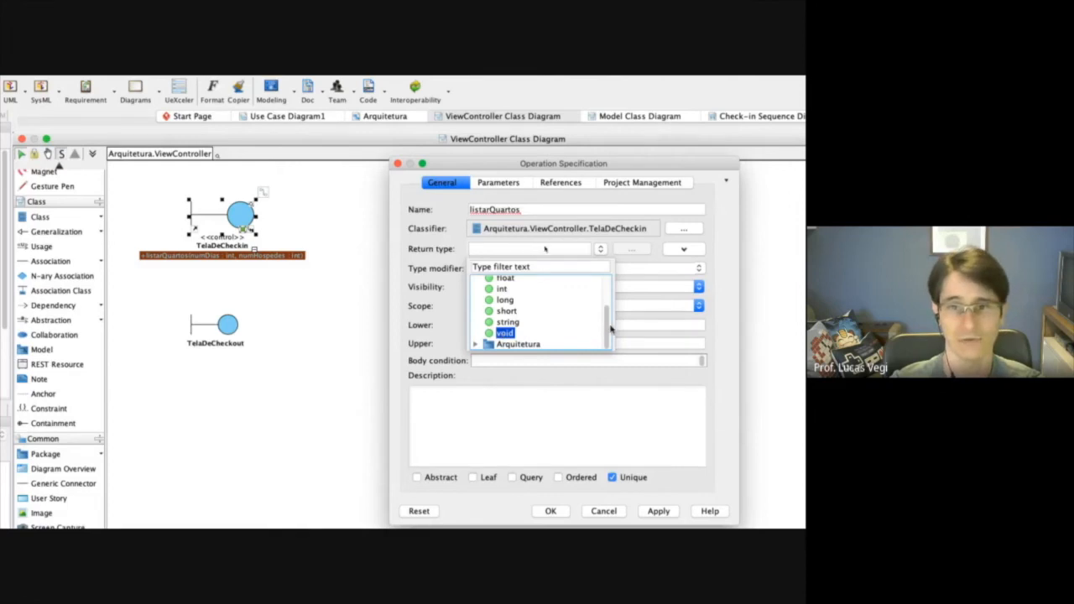
drag(609, 329, 610, 290)
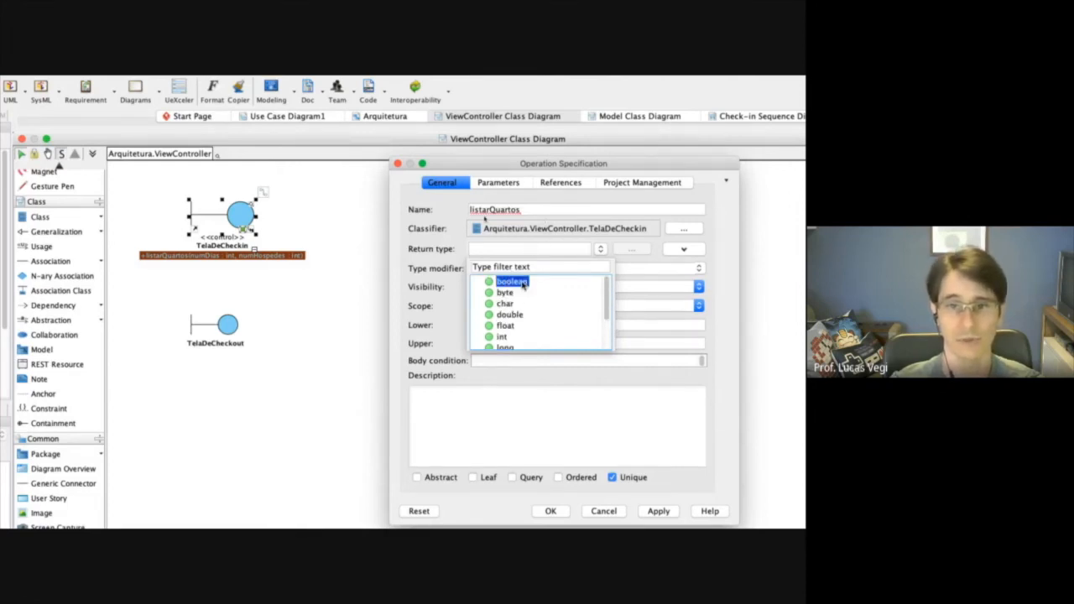
drag(611, 305, 611, 334)
click(510, 338)
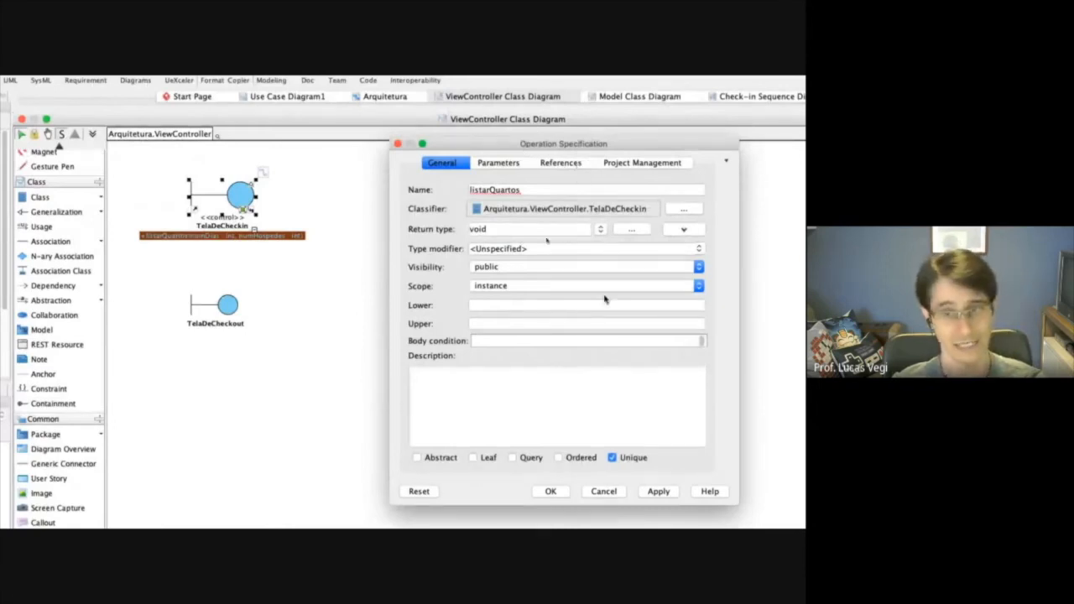
Set the scope of listarQuartos to classifier, then apply and close the operation's specification.
click(647, 287)
click(505, 278)
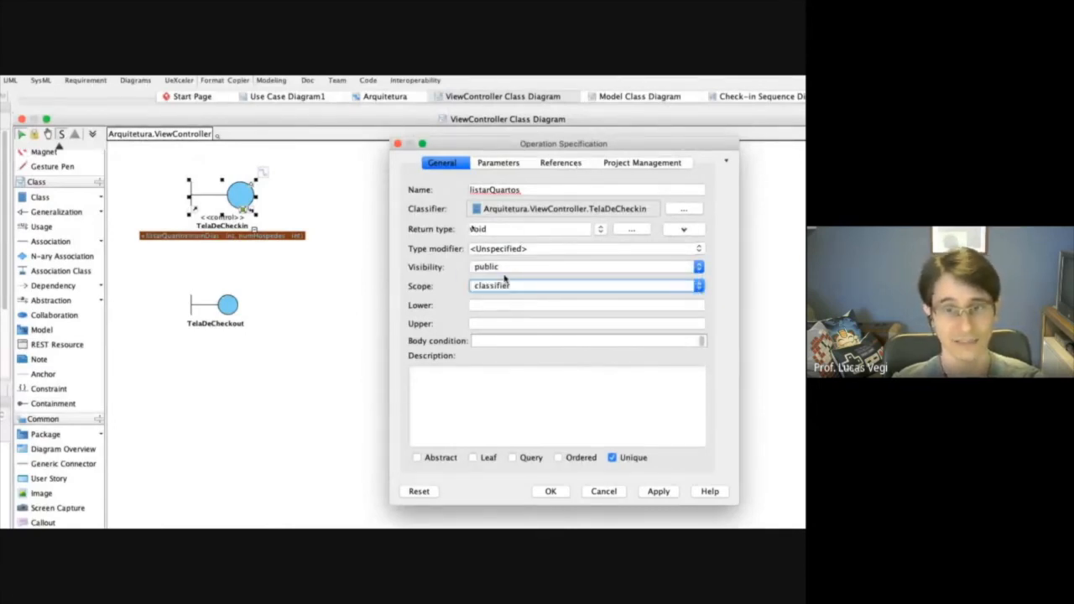
click(655, 494)
click(560, 492)
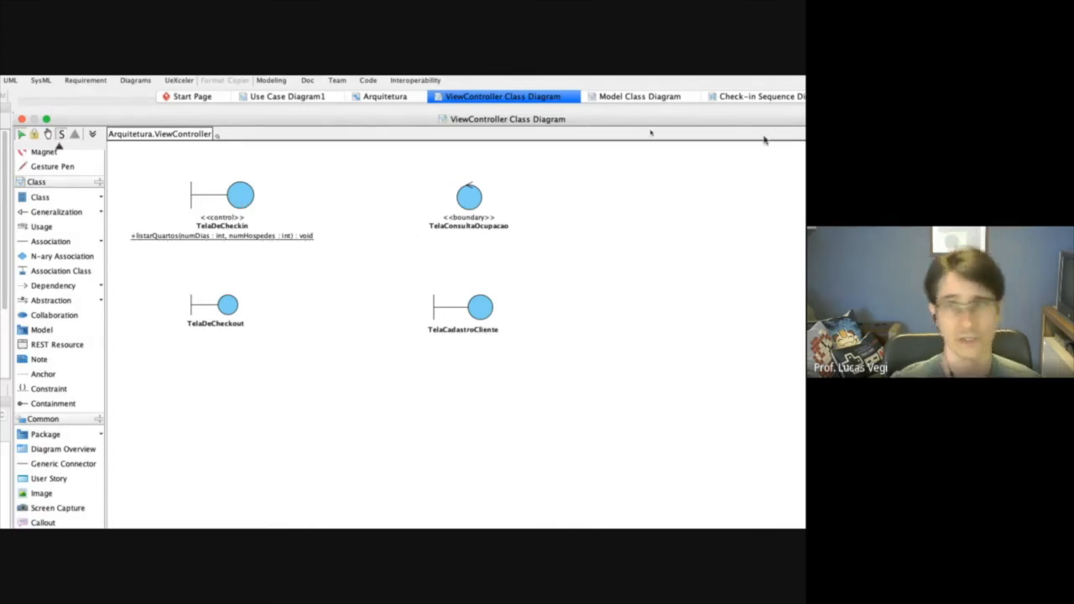
In the Check-in sequence diagram, add a recursive message on the TelaDeCheckin activation and assign it the listarQuartos(numDias, numHospedes) operation.
click(694, 97)
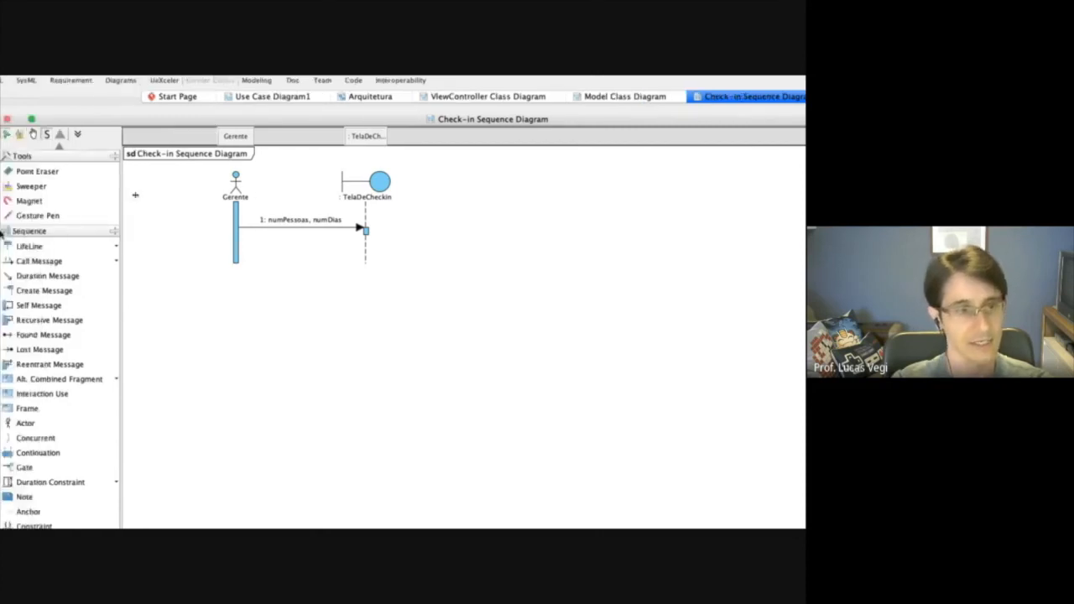
click(75, 261)
click(178, 261)
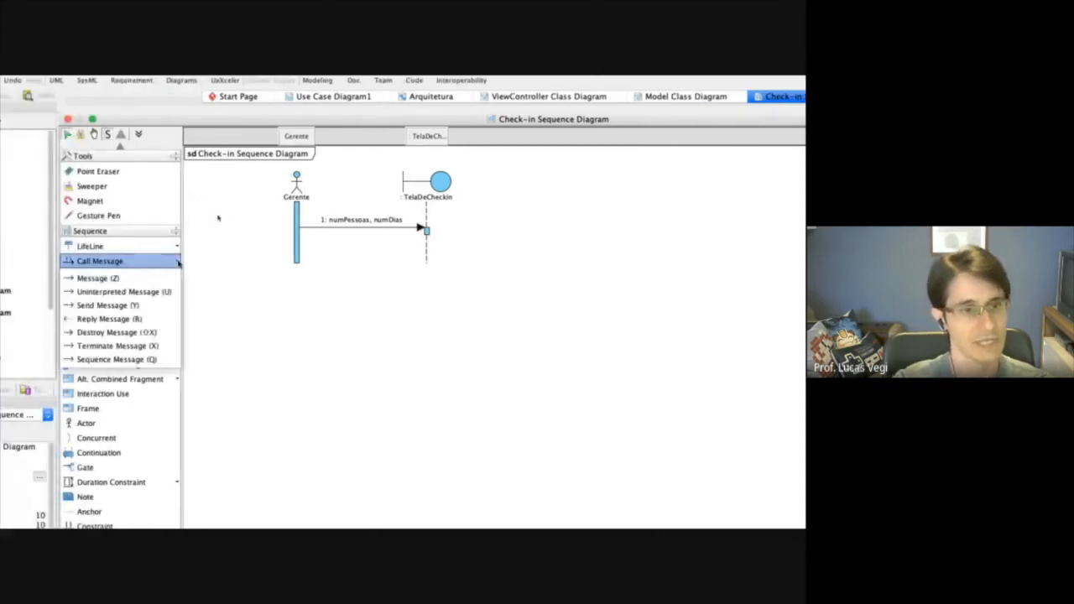
click(222, 273)
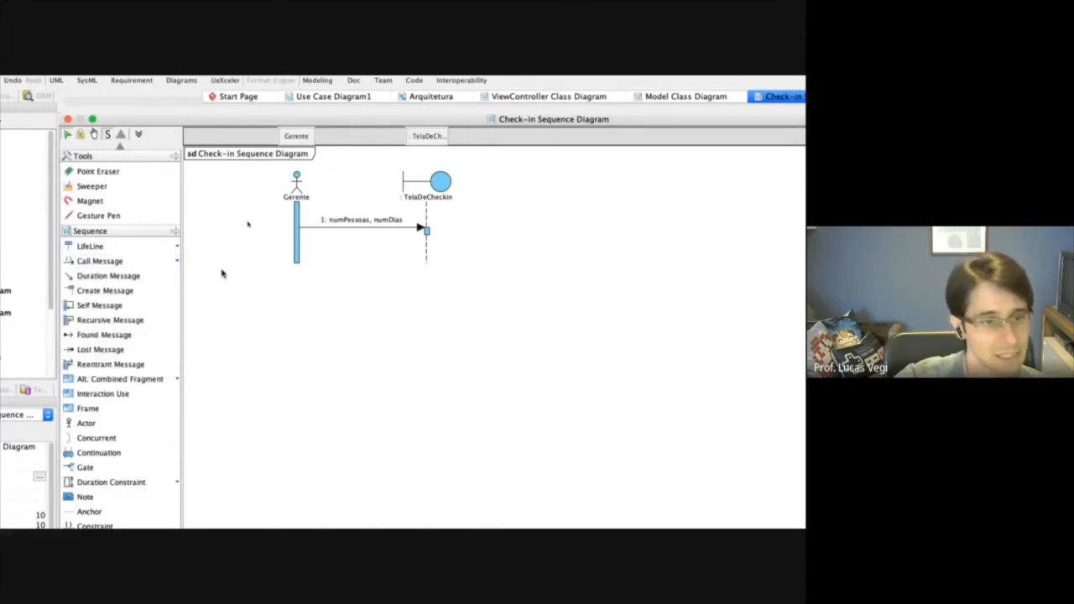
click(130, 324)
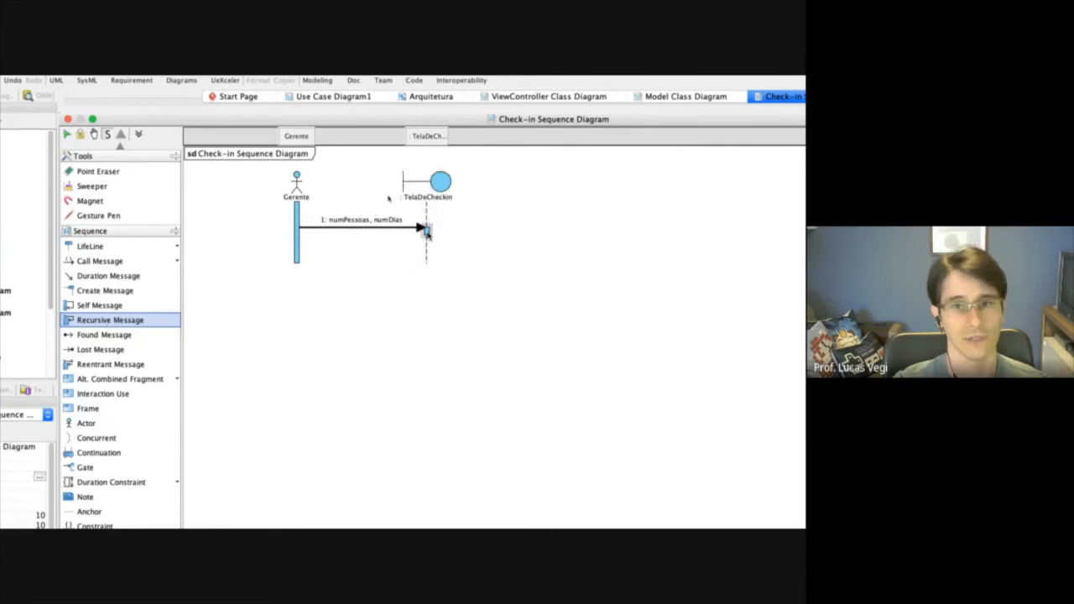
click(426, 233)
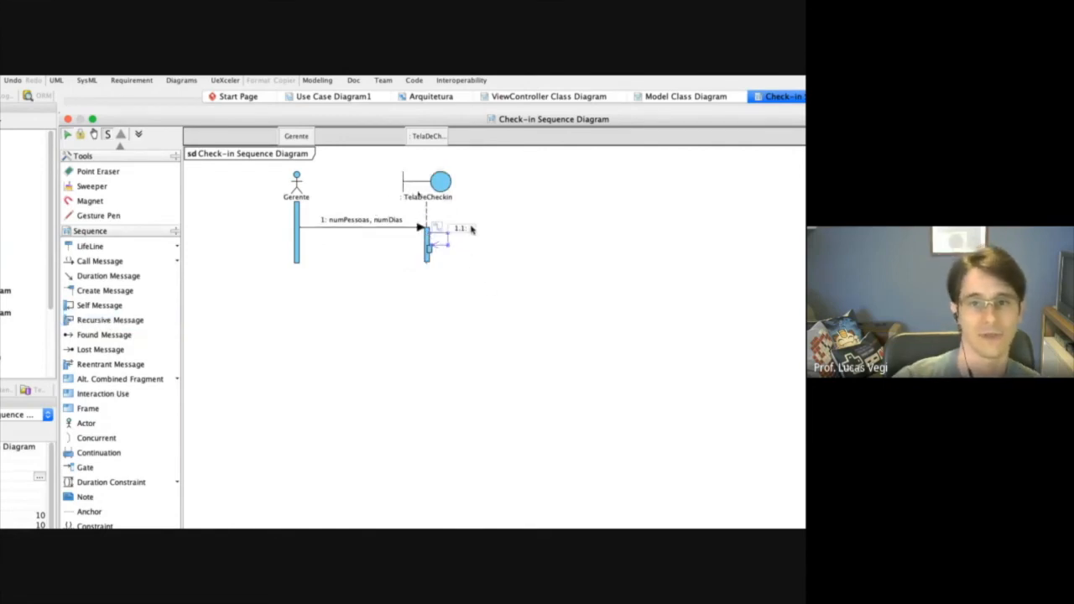
click(474, 231)
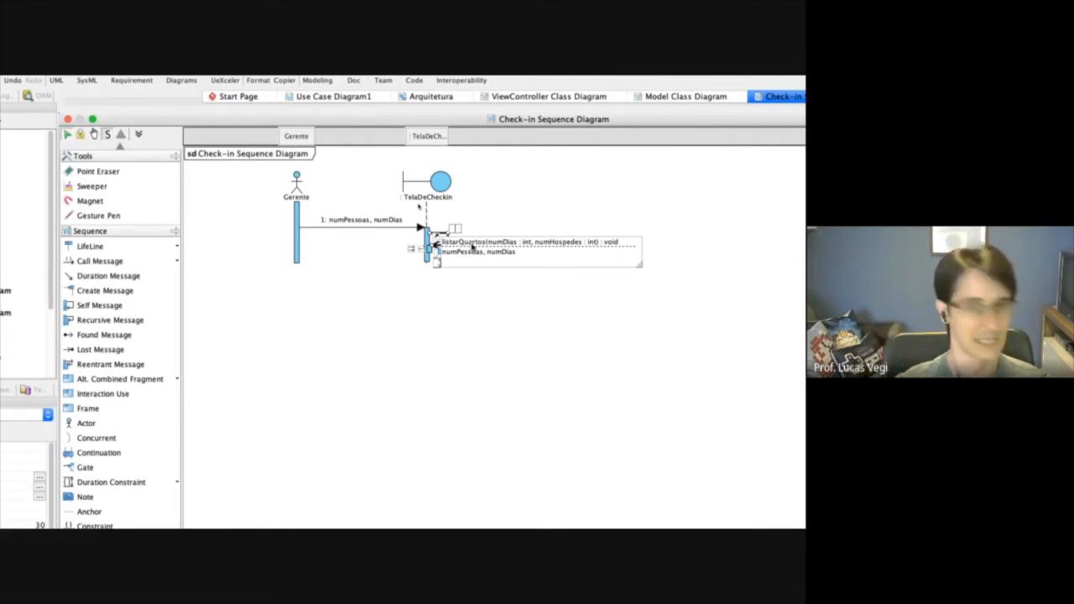
click(472, 243)
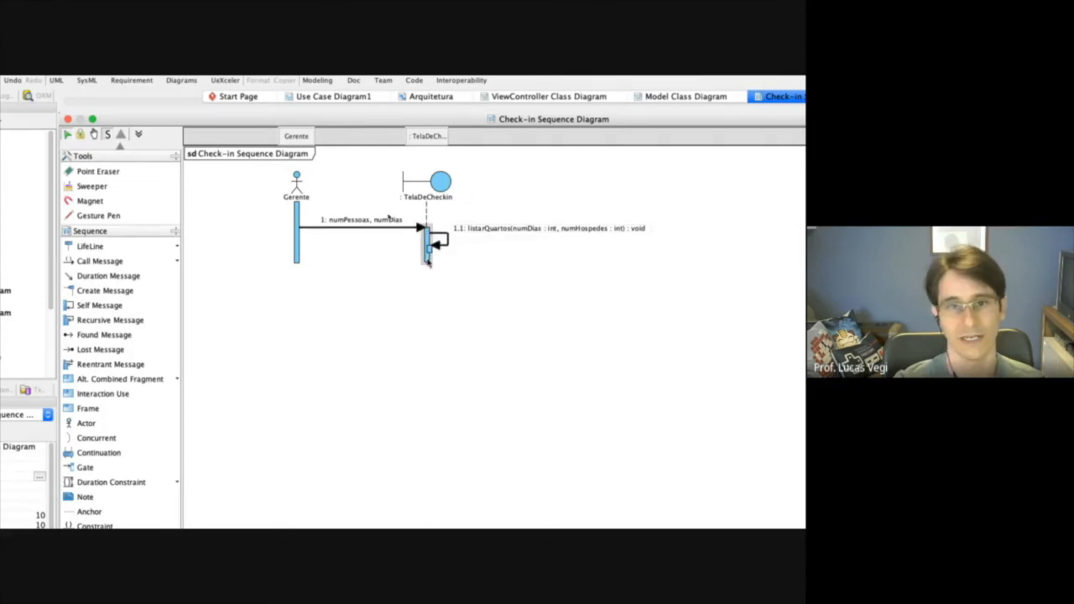
Lengthen the TelaDeCheckin activation bars downward below the listarQuartos recursive message.
click(428, 261)
drag(426, 265, 425, 305)
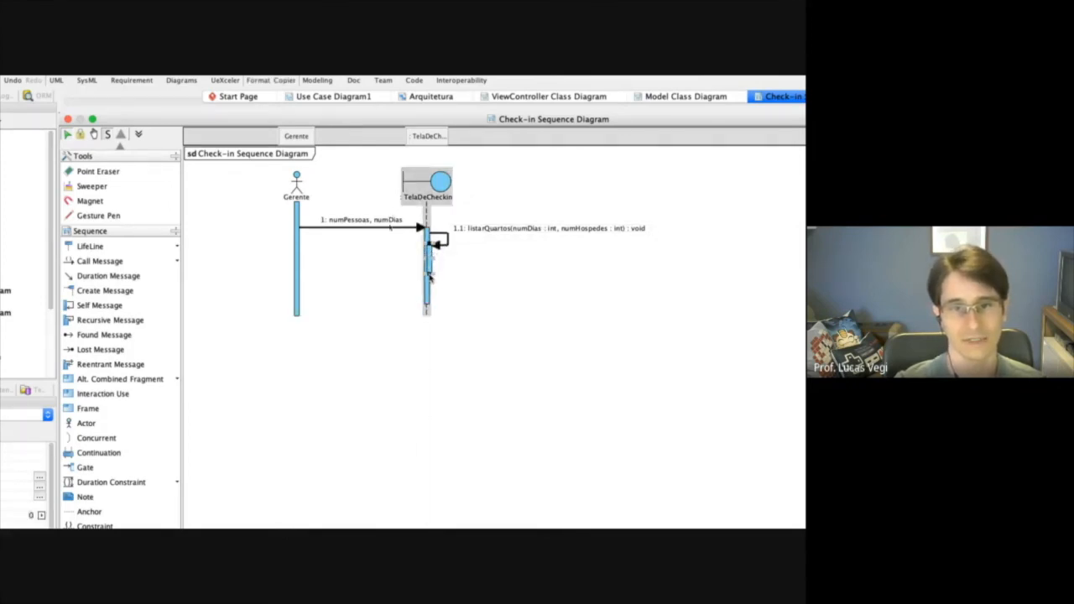
click(503, 287)
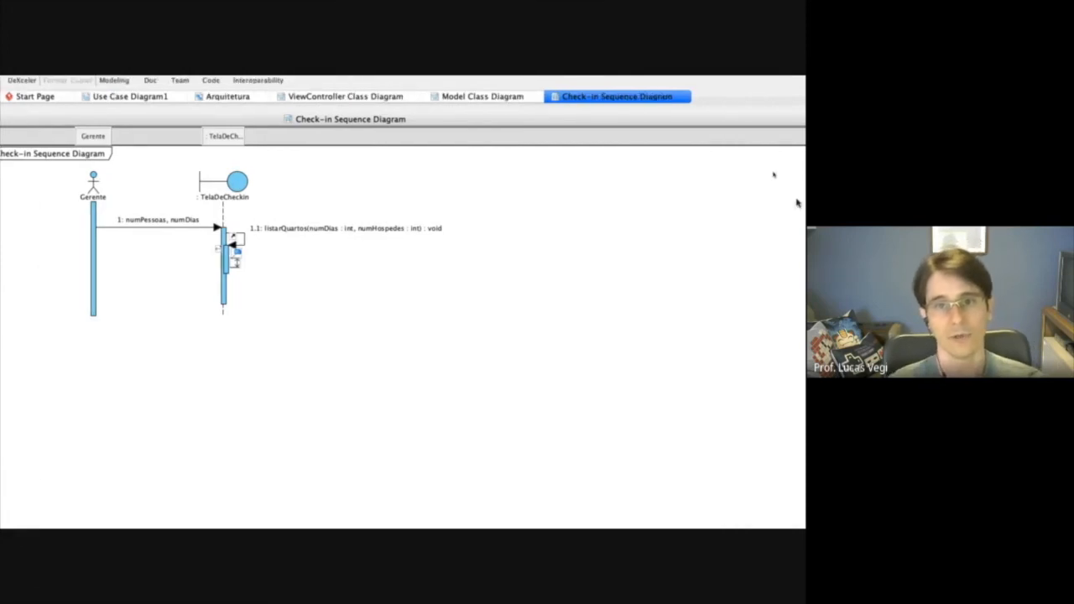
In the Model Class Diagram, set the type of the Quarto class's disponibilidade attribute to boolean and confirm the specifications.
click(482, 99)
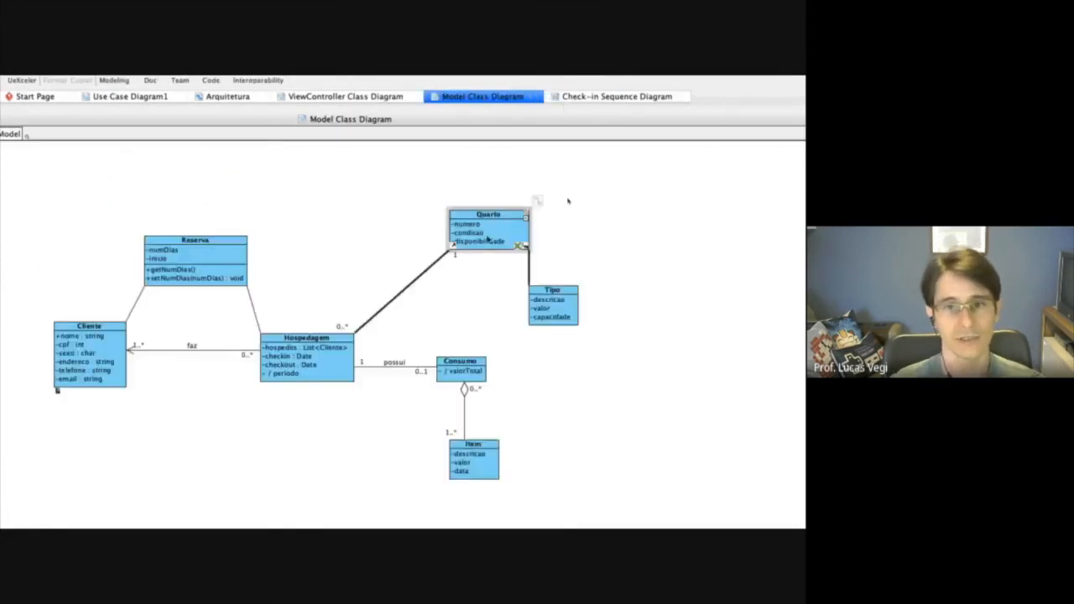
click(498, 216)
right_click(497, 215)
click(555, 237)
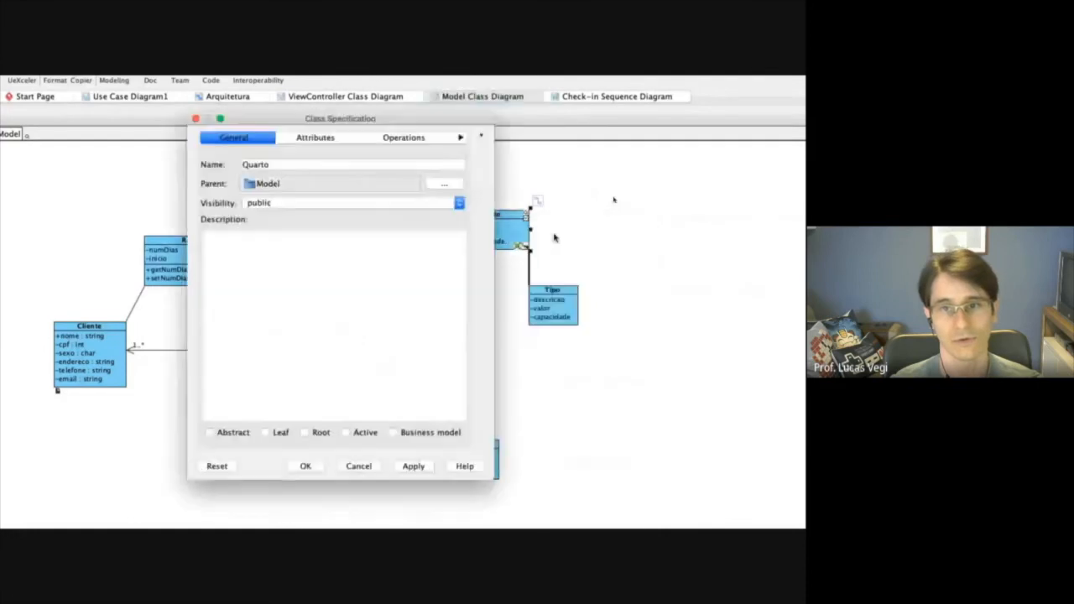
click(317, 138)
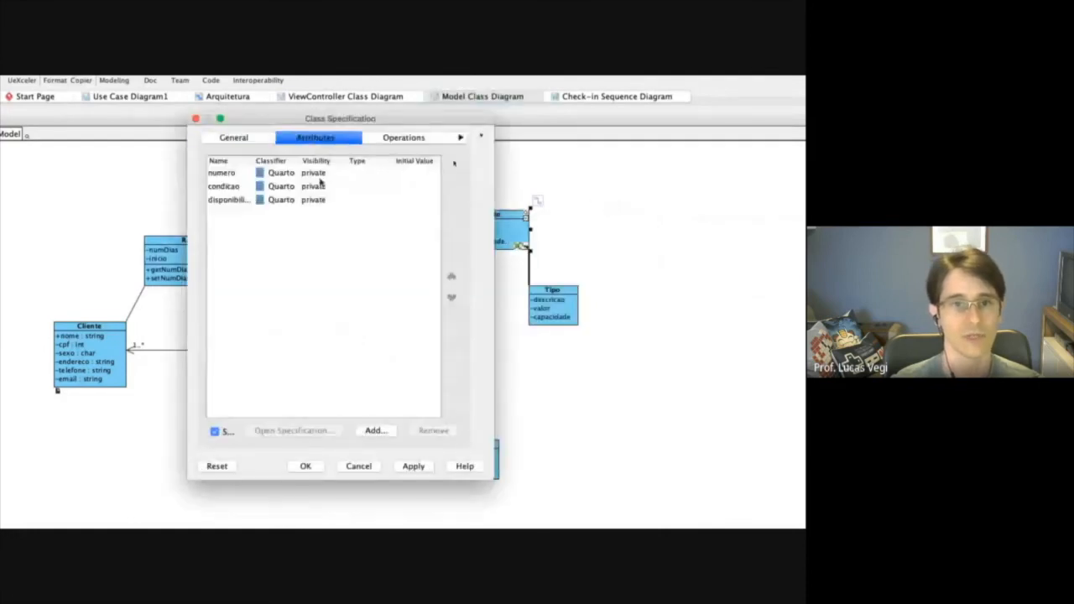
click(360, 201)
double_click(366, 203)
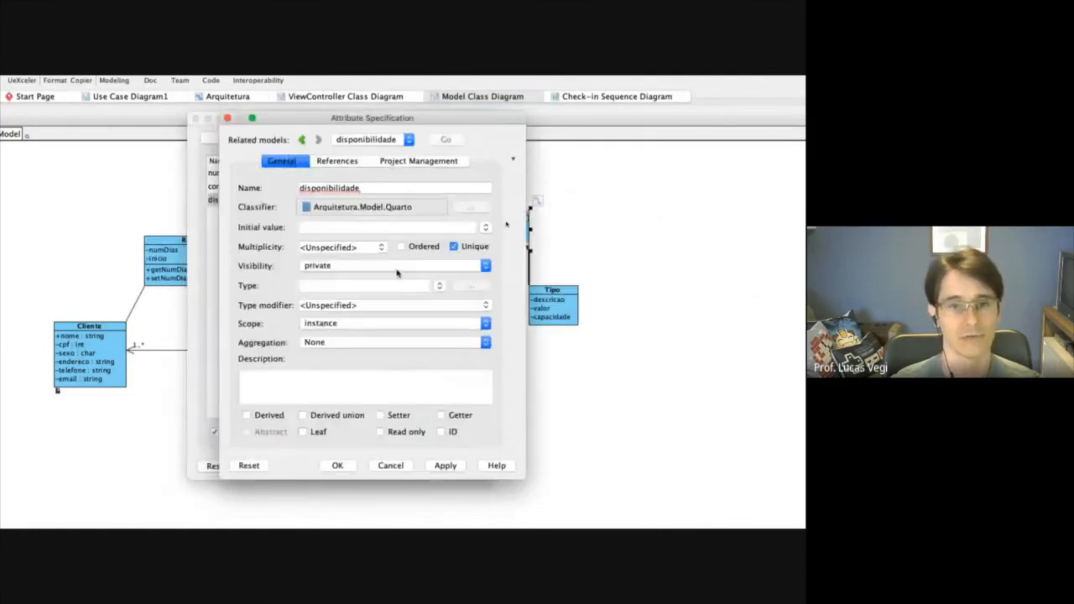
click(439, 288)
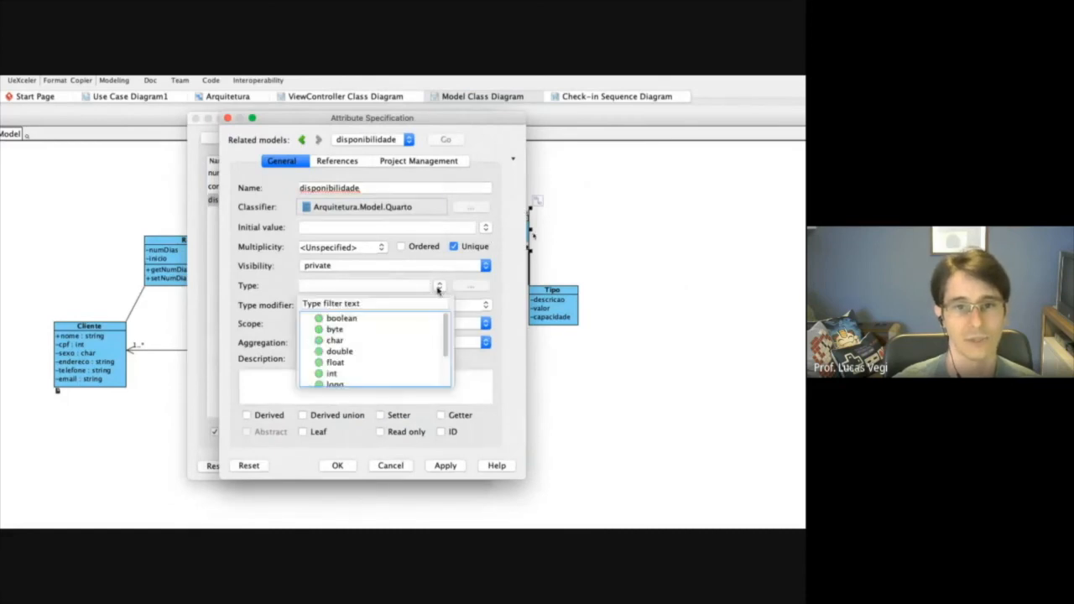
click(367, 319)
click(338, 466)
click(307, 467)
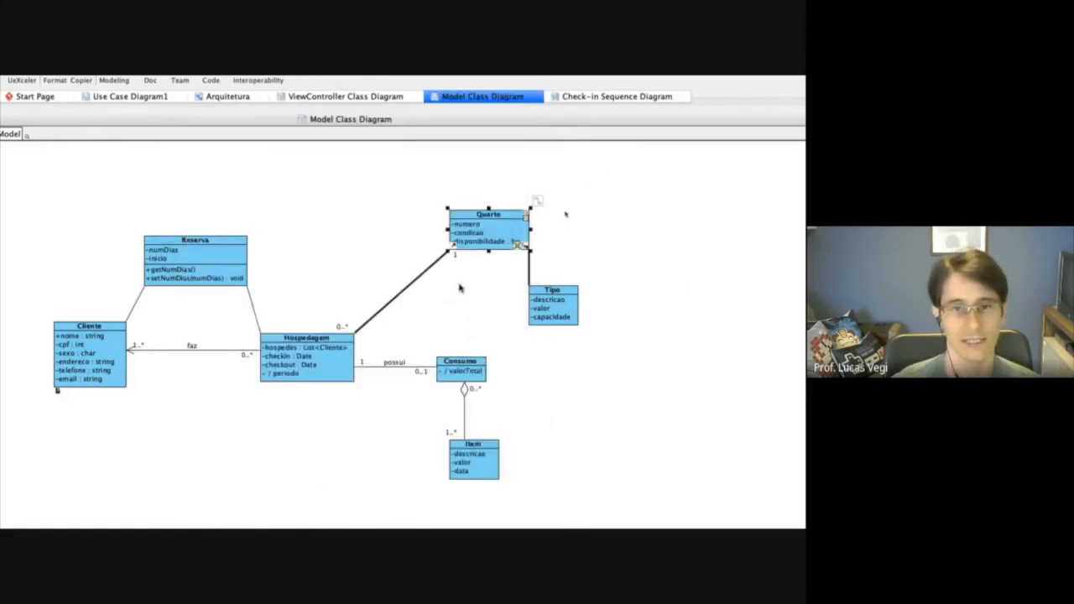
Widen the Quarto class until its full attribute text fits, and move the Tipo class slightly down and to the right.
drag(529, 231, 555, 231)
drag(563, 291, 585, 308)
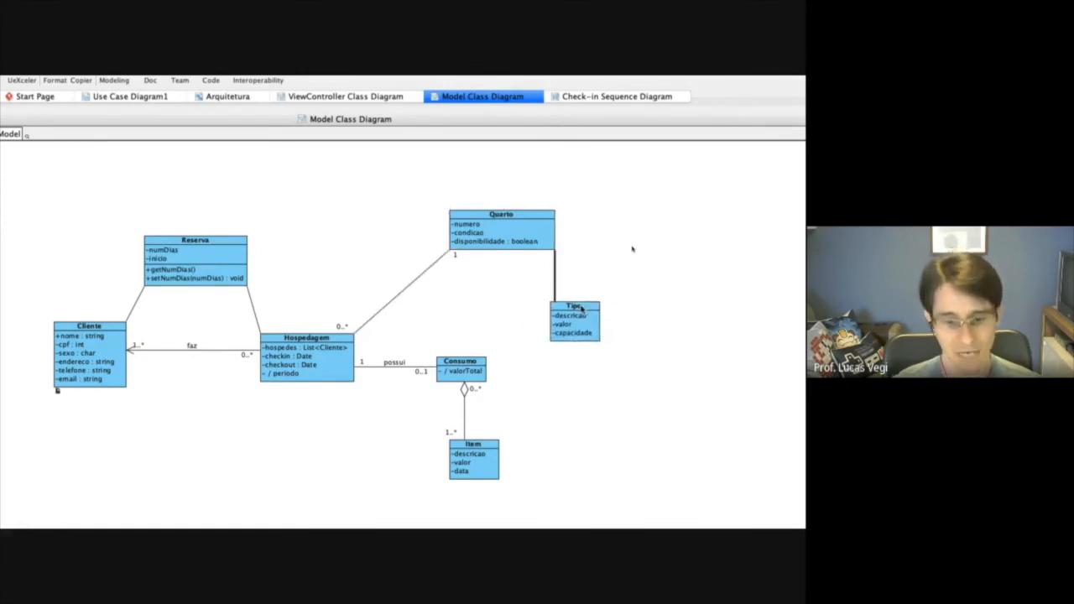
drag(585, 309, 582, 309)
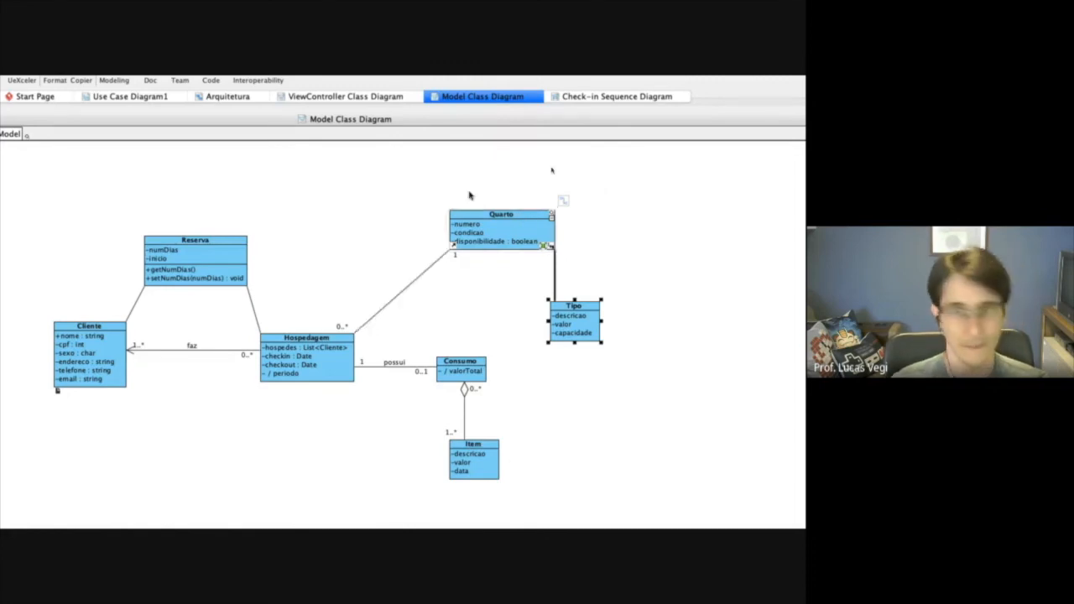
Add one operation named listarDisponiveis to the Quarto class.
right_click(515, 217)
mouse_move(571, 231)
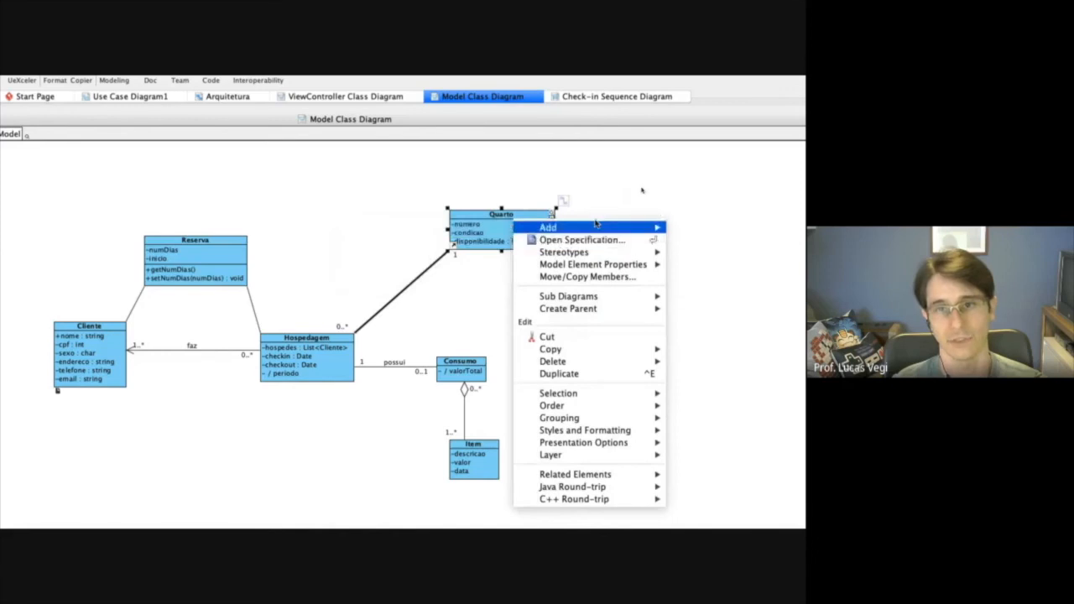
click(433, 254)
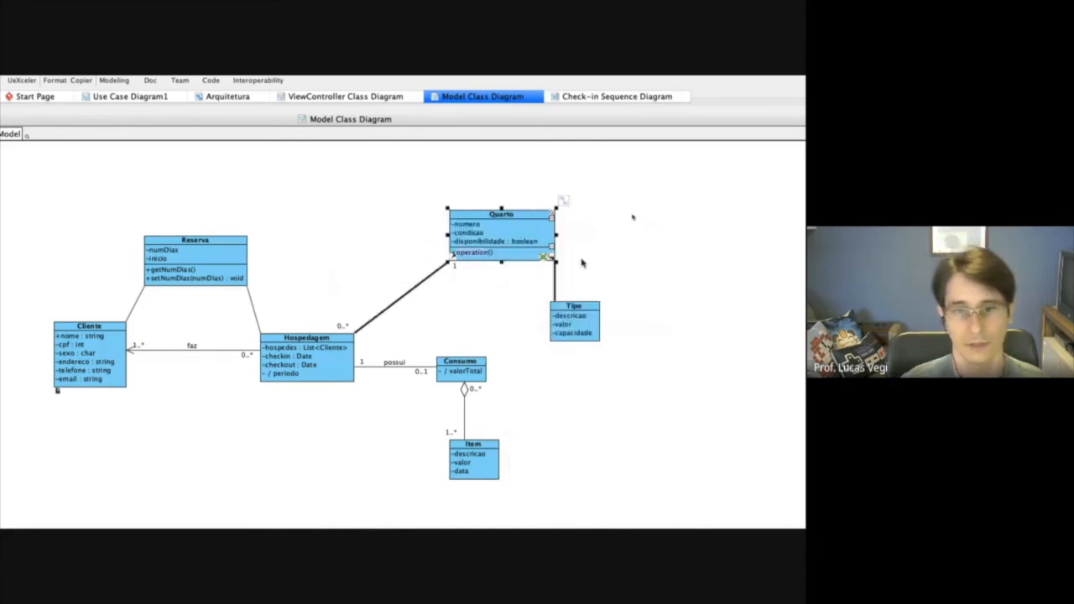
text(listar)
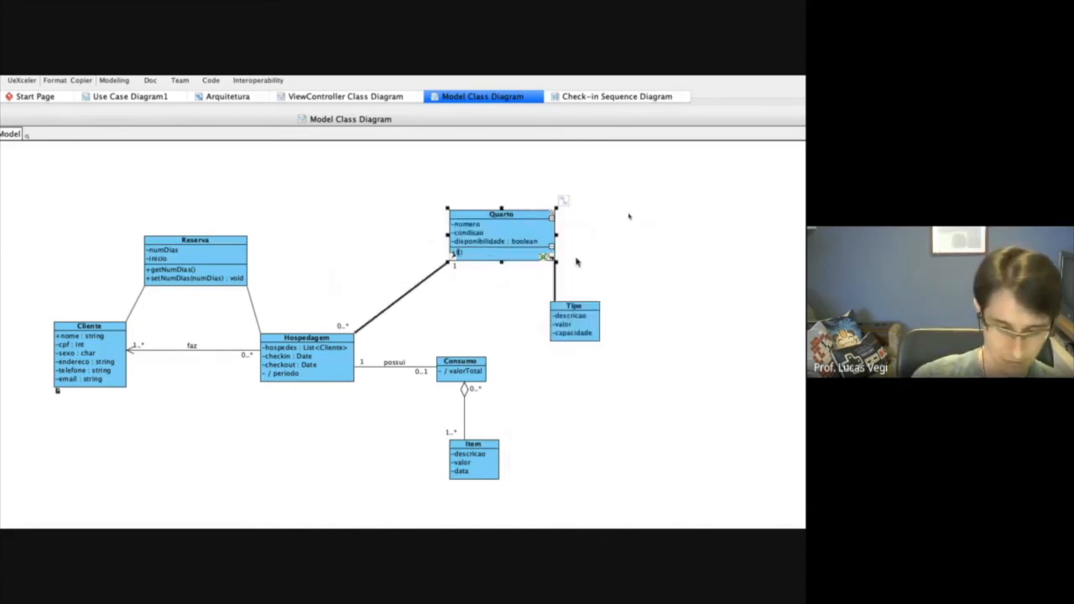
key(BackSpace)
key(BackSpace)
key(BackSpace)
key(BackSpace)
key(BackSpace)
text(istarDispon)
key(BackSpace)
key(BackSpace)
key(BackSpace)
key(BackSpace)
key(BackSpace)
text(isponiveis()
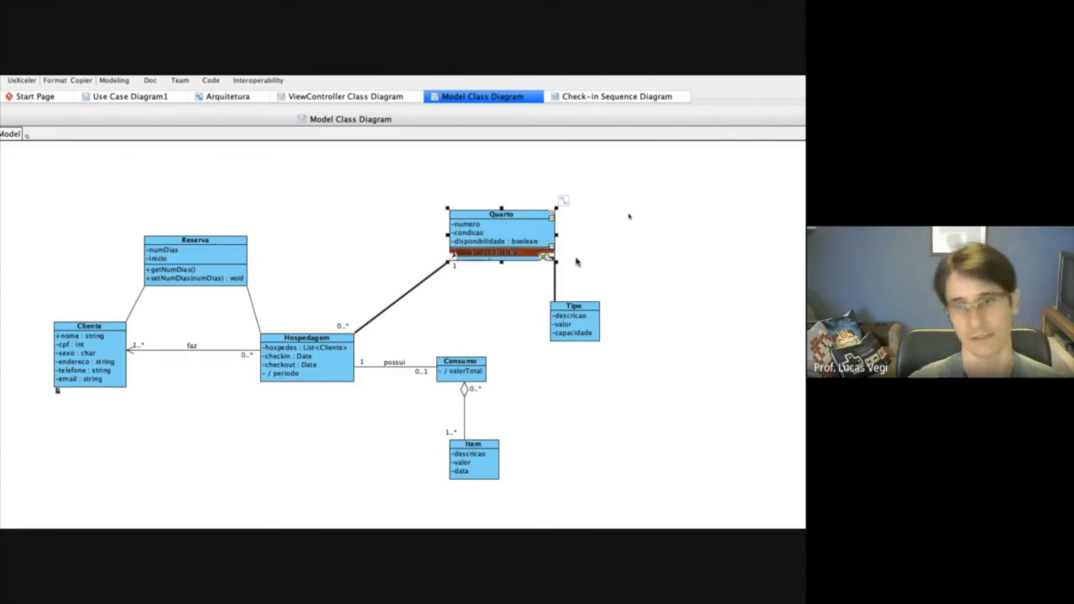
key(Return)
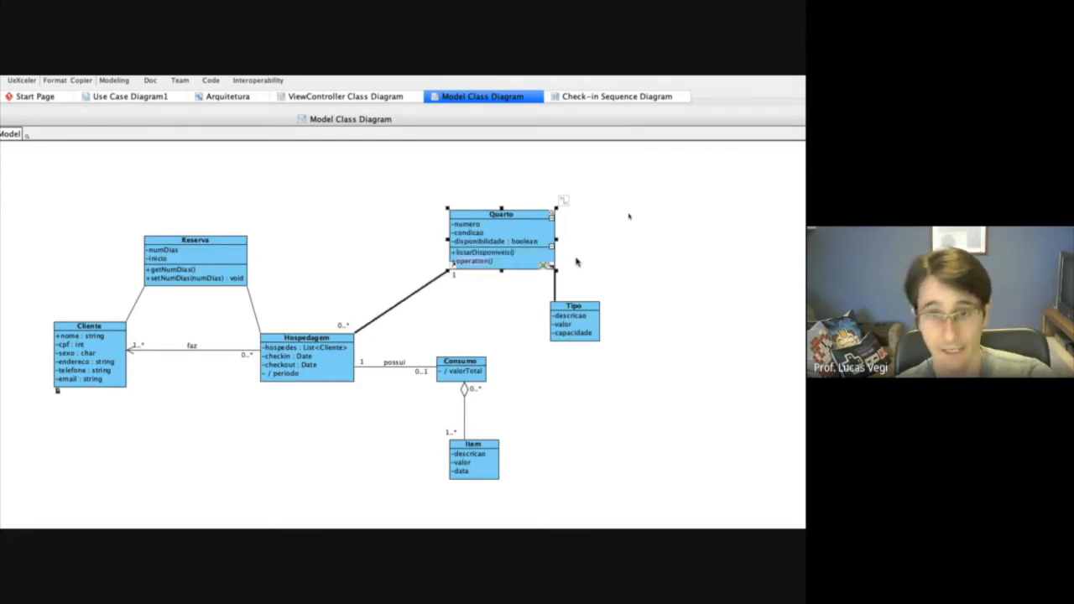
key(Escape)
Open the specification of the listarDisponiveis operation and set its scope to classifier.
right_click(489, 252)
click(534, 261)
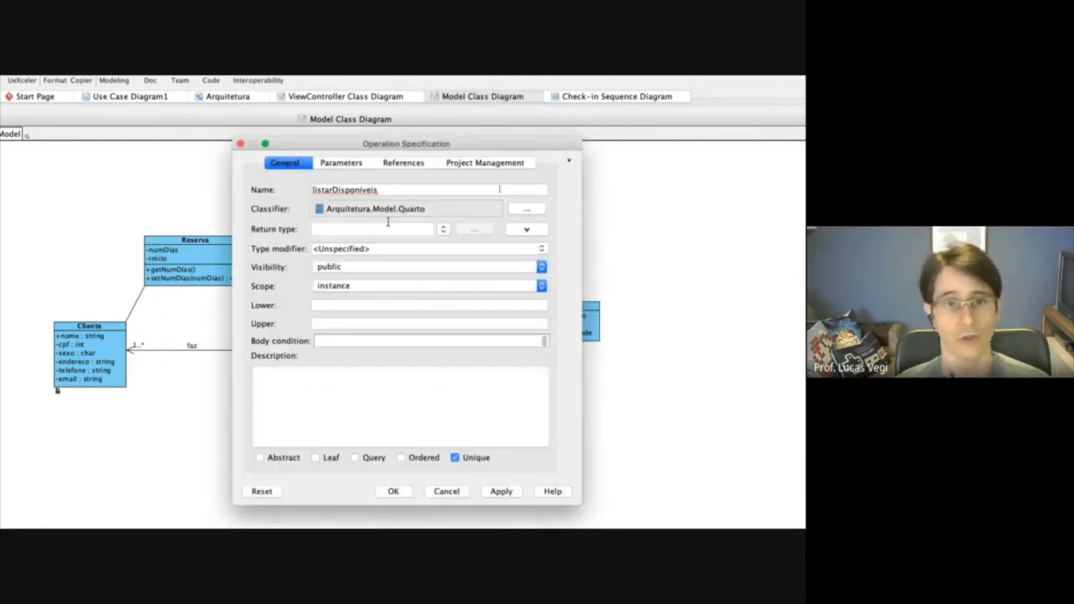
click(411, 286)
click(338, 276)
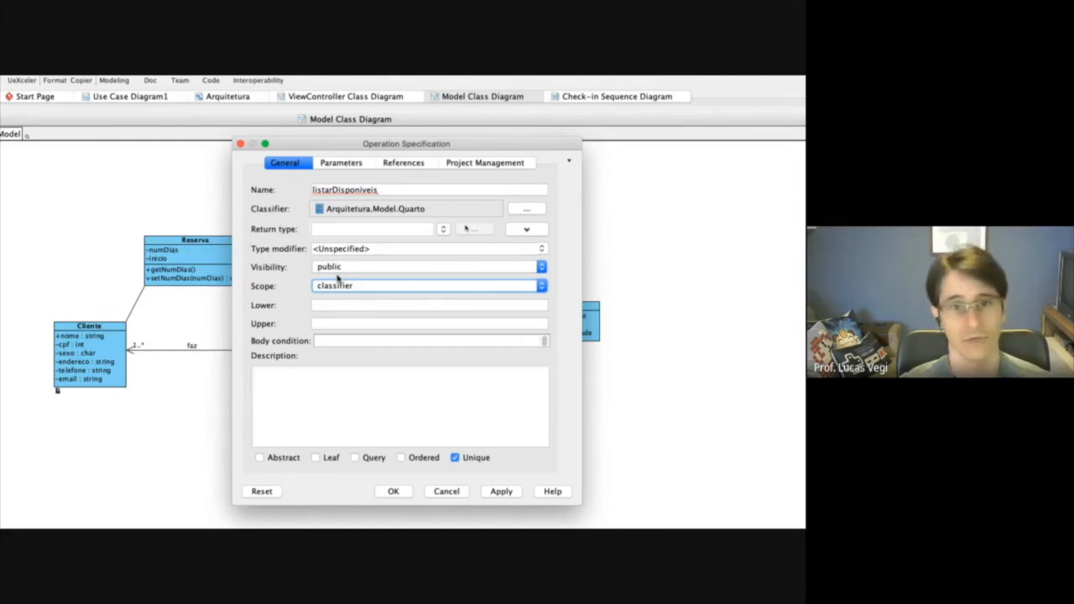
Set the return type of listarDisponiveis to List<Arquitetura.Model.Quarto> using the model's Quarto class, and confirm the specification.
click(335, 229)
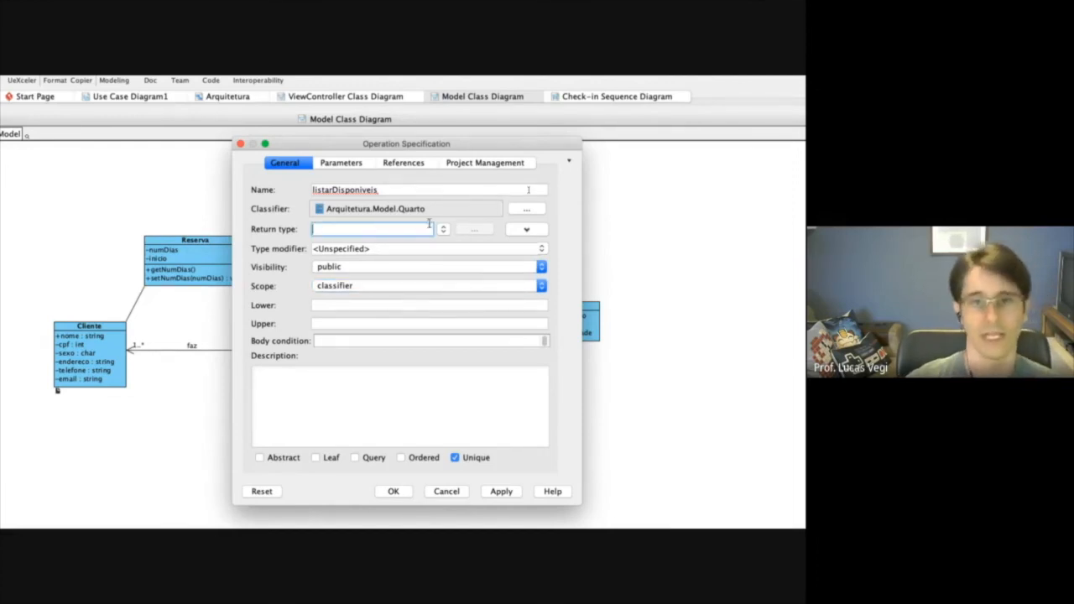
click(445, 231)
drag(450, 271, 448, 319)
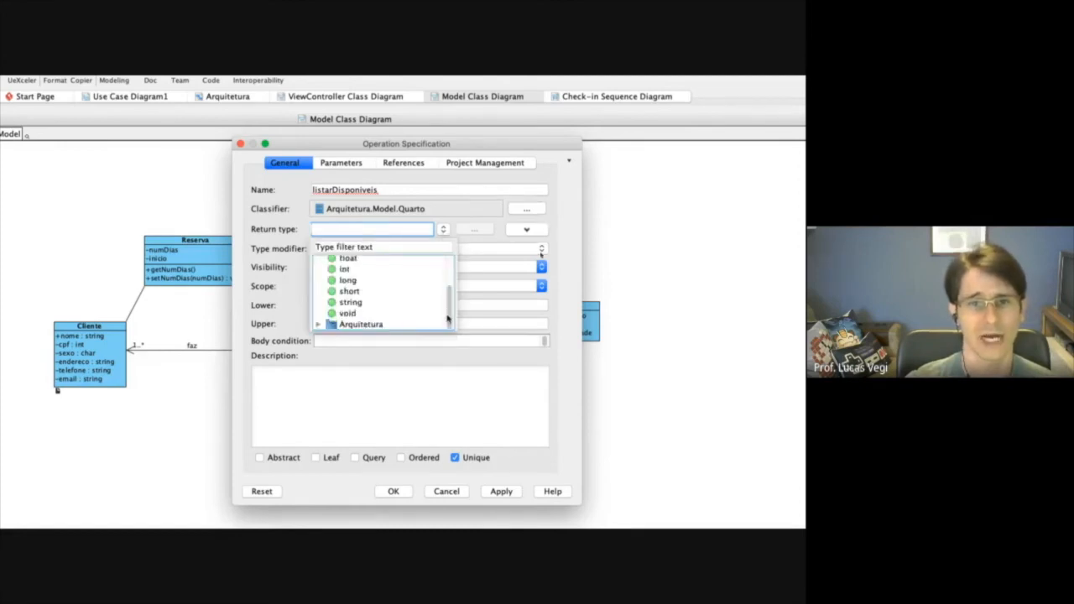
click(319, 325)
click(361, 313)
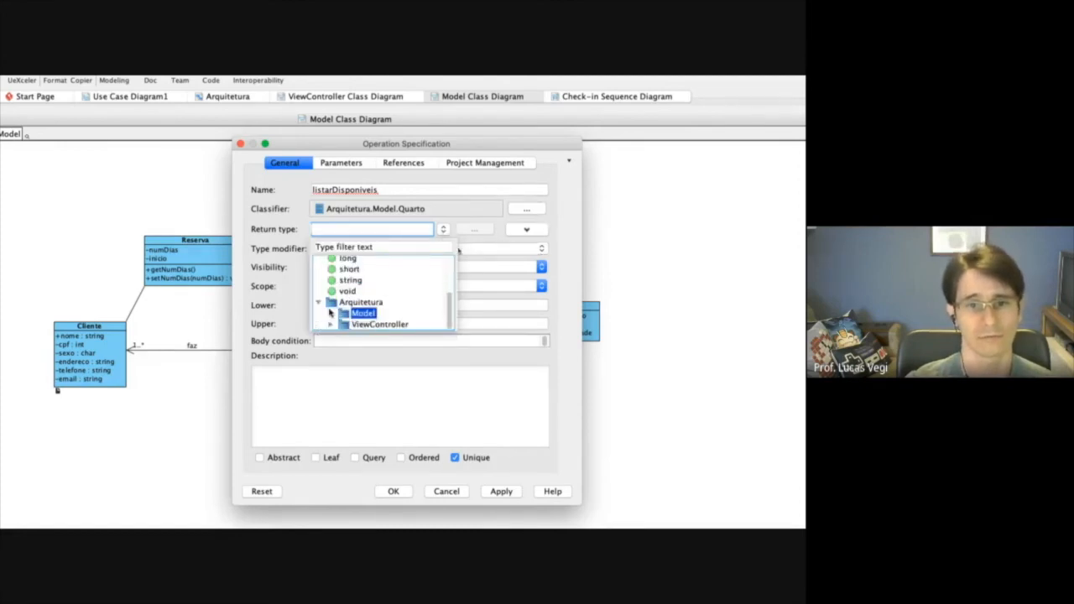
click(330, 324)
click(330, 313)
click(374, 304)
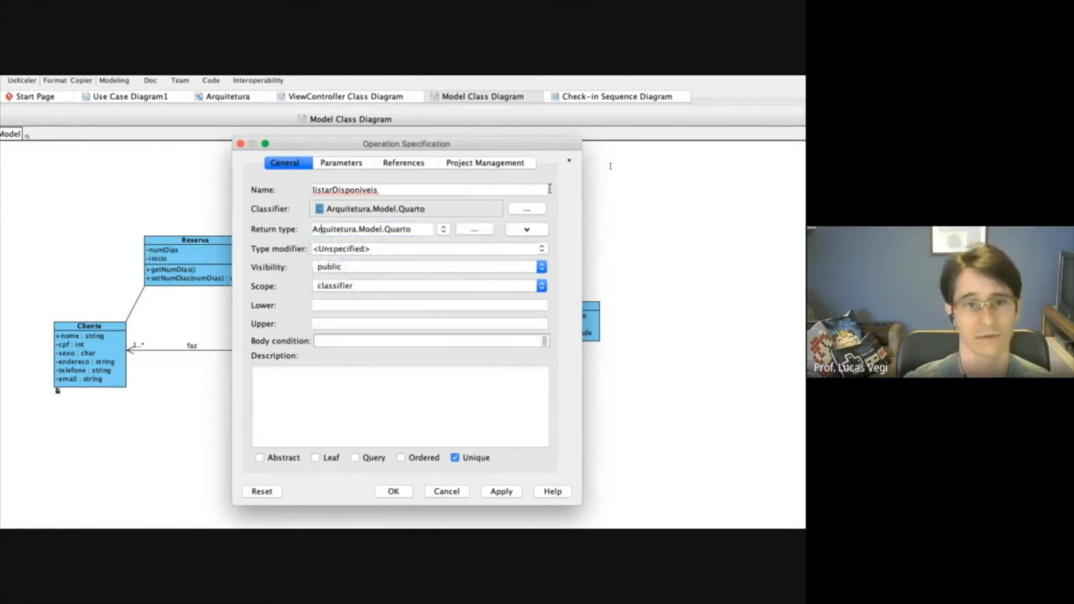
text(List<)
click(427, 227)
text(>)
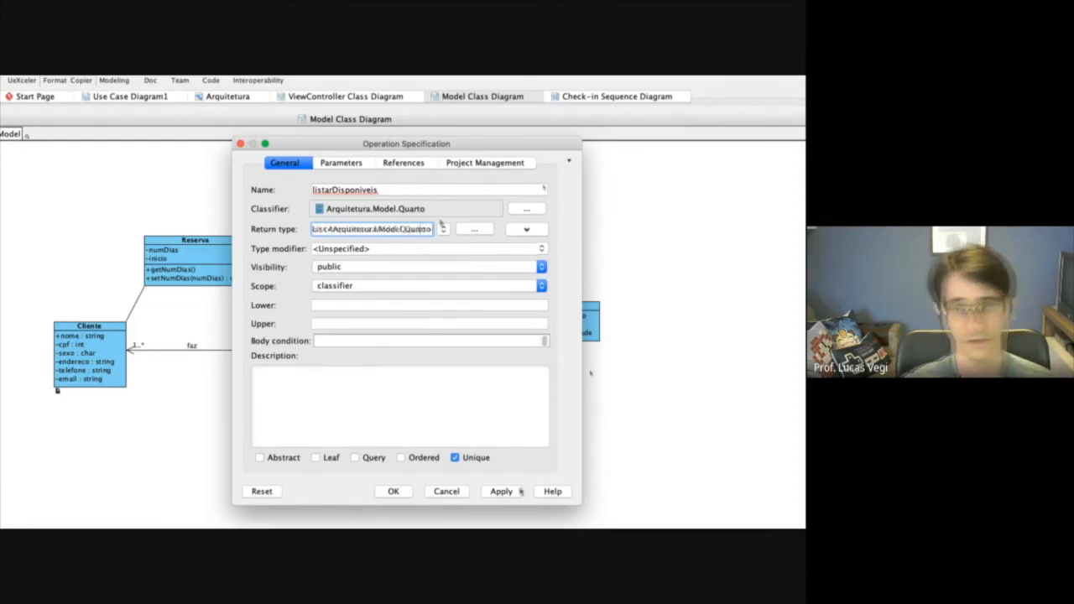
click(388, 492)
Widen the Quarto class on both sides so the full listarDisponiveis signature fits.
drag(559, 235, 586, 242)
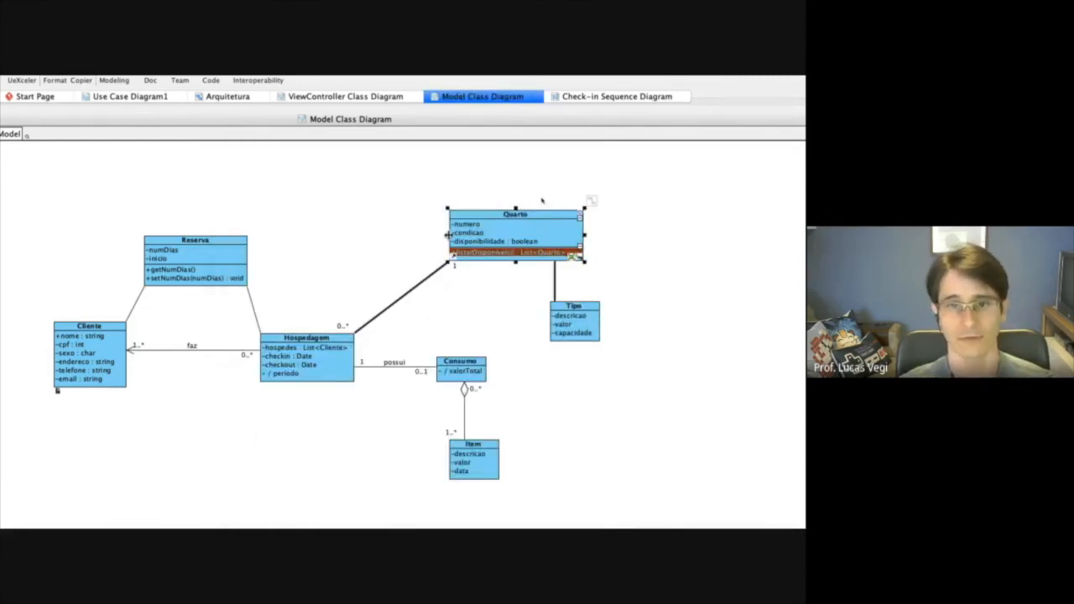
drag(448, 235, 427, 235)
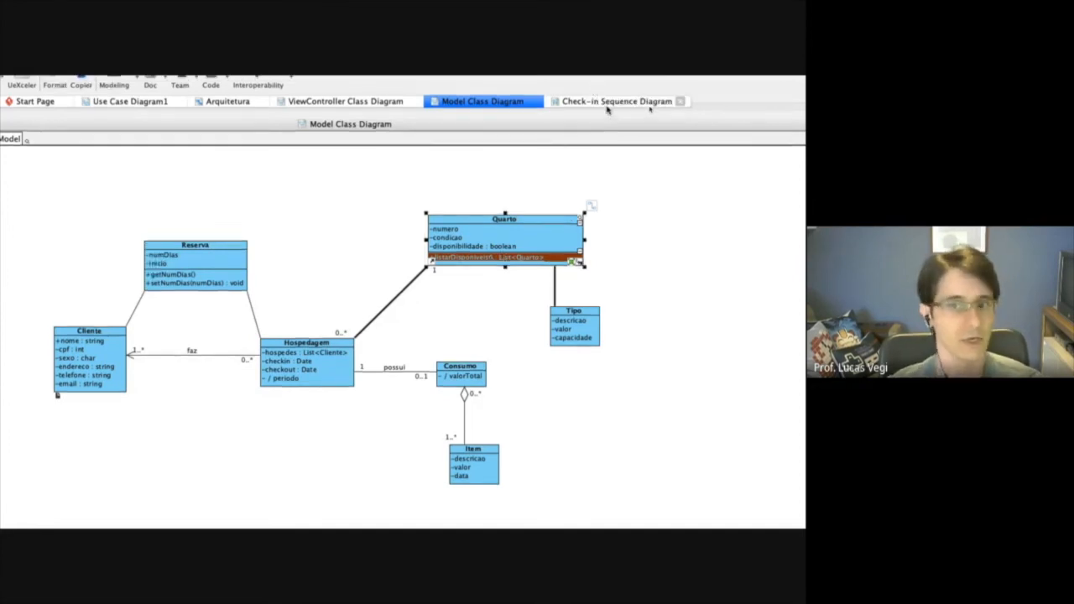
click(647, 296)
In the Check-in sequence diagram, place a new lifeline to the right of TelaDeCheckin and leave its name empty.
click(627, 104)
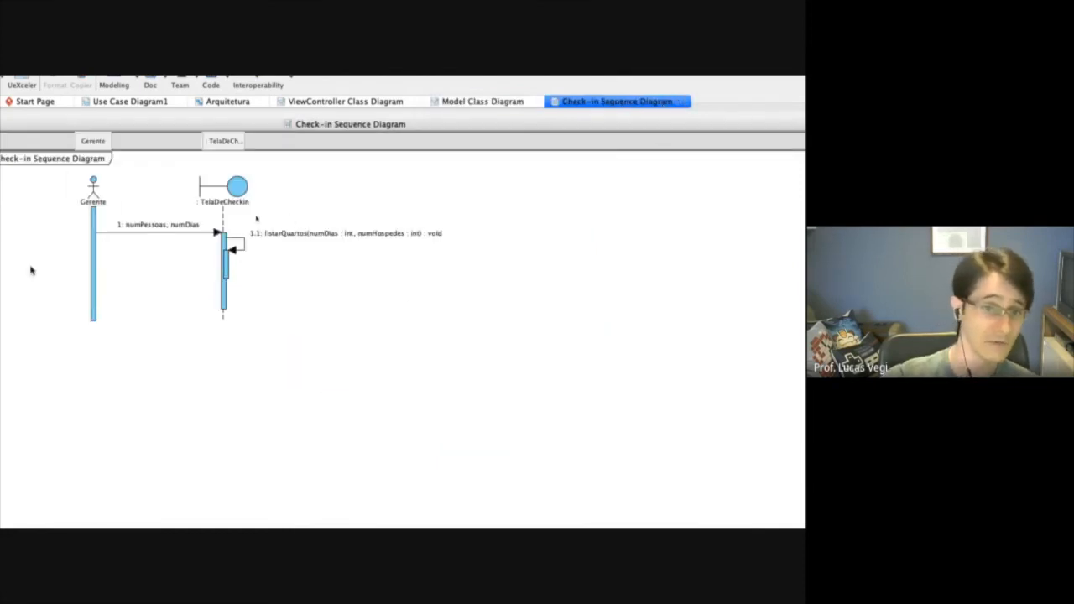
click(72, 251)
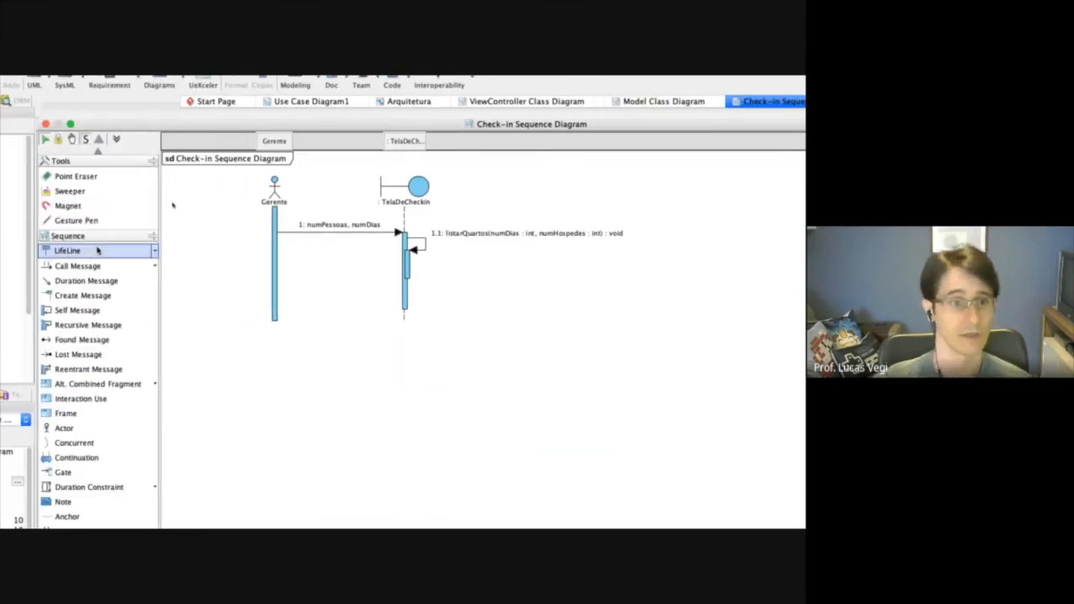
click(617, 189)
key(BackSpace)
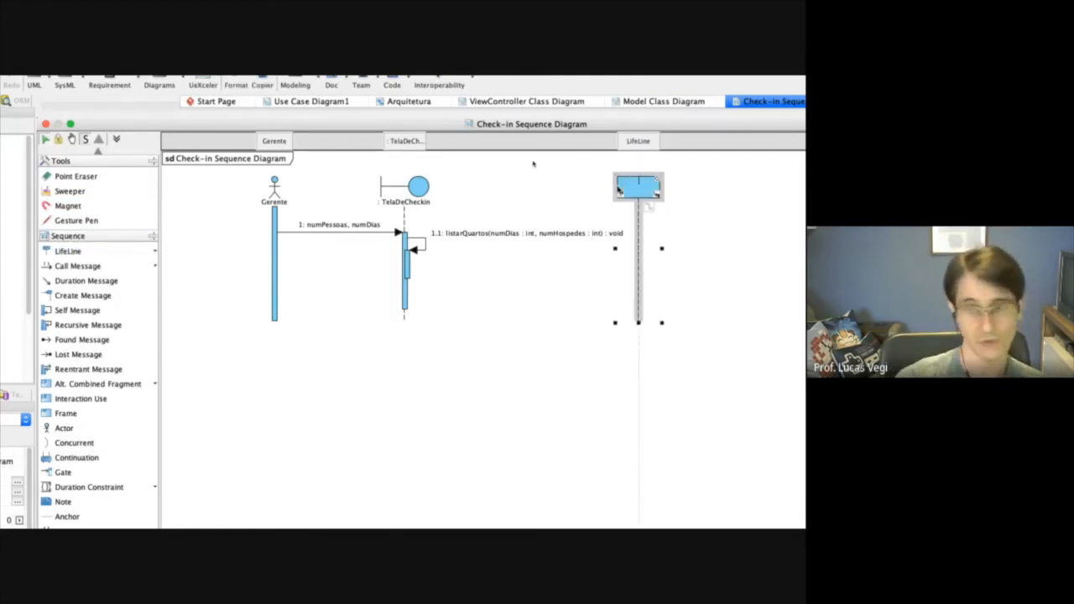
Set the base classifier of the new unnamed lifeline to the Quarto class from the Model package, then apply and close its specification.
right_click(645, 187)
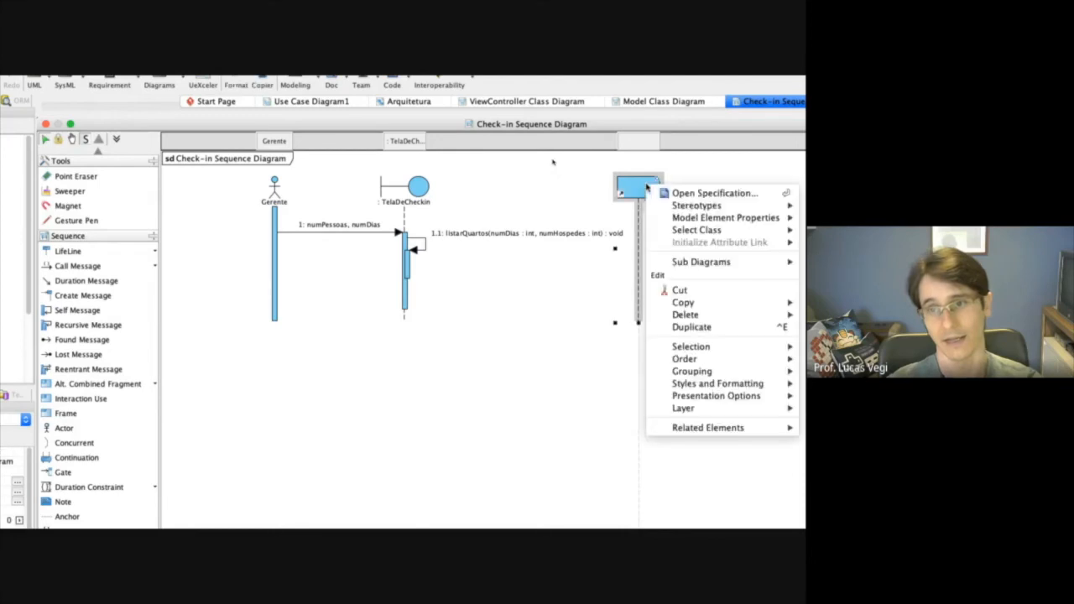
click(701, 193)
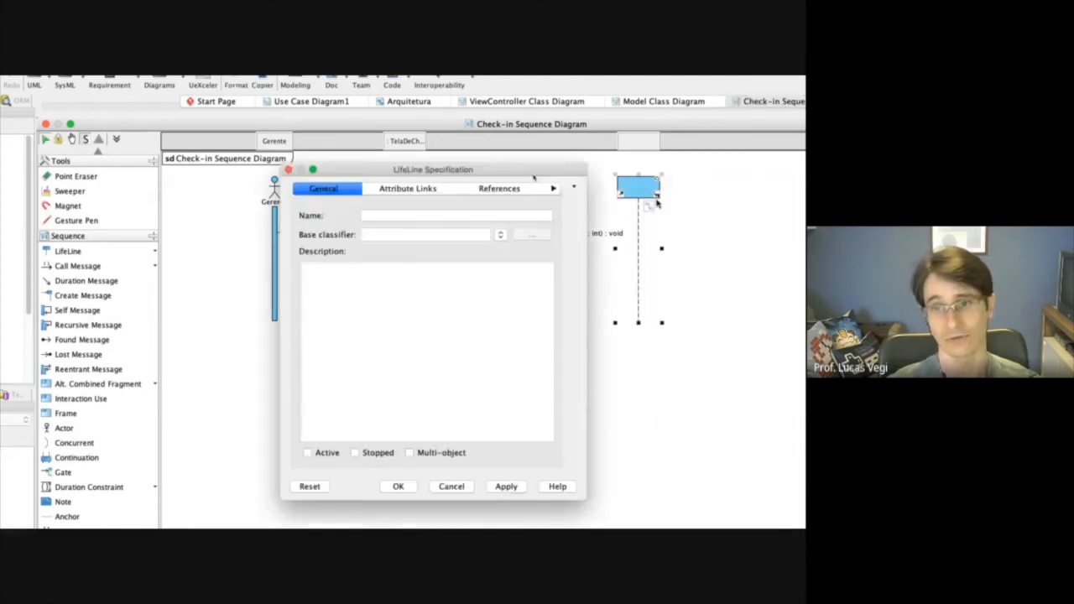
click(501, 235)
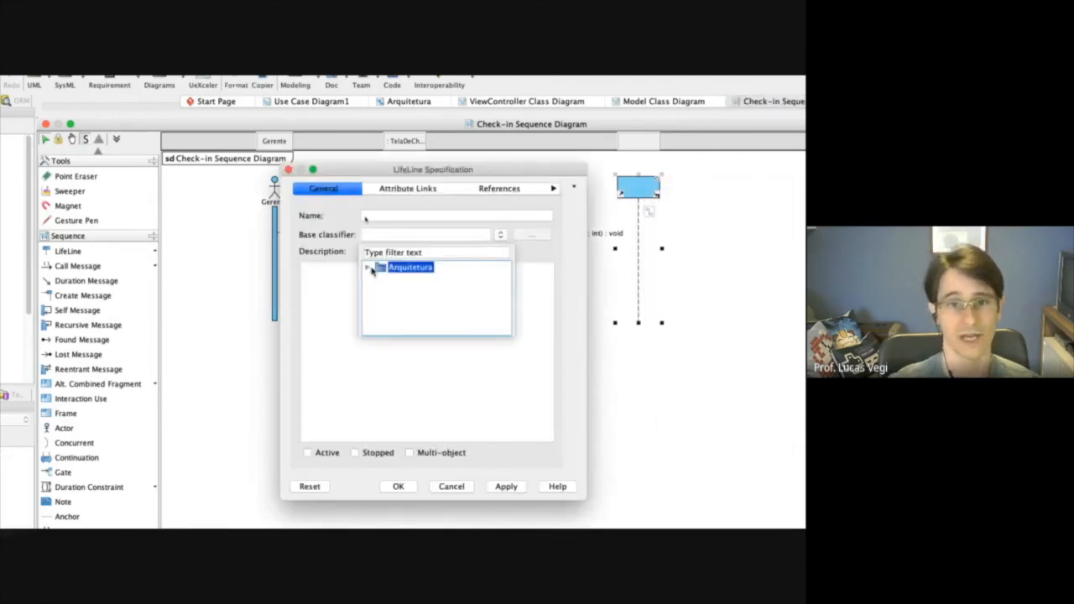
click(370, 269)
click(379, 278)
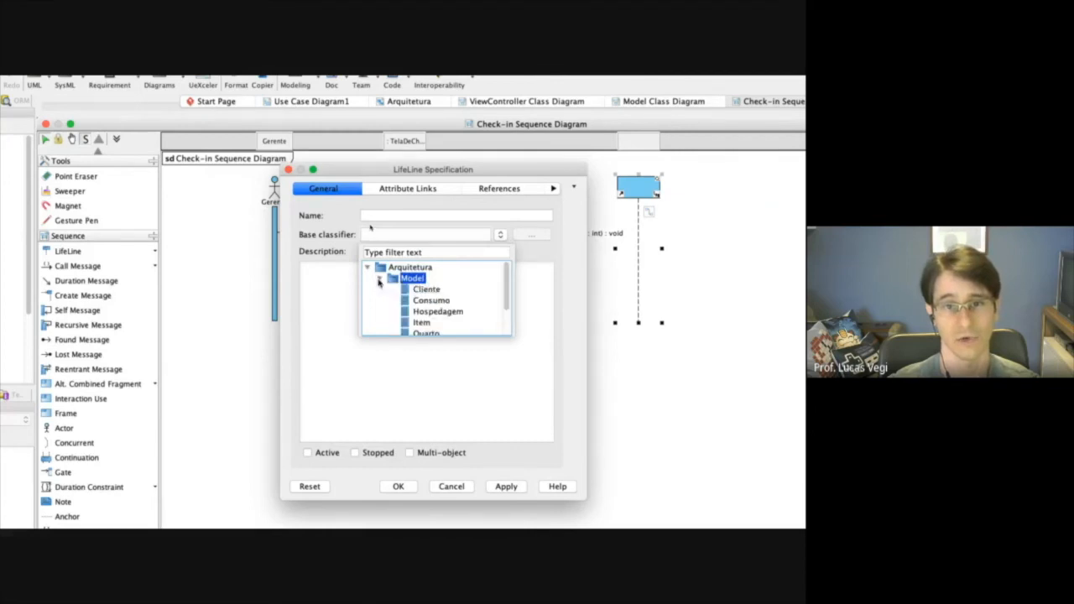
click(434, 335)
click(506, 487)
click(408, 488)
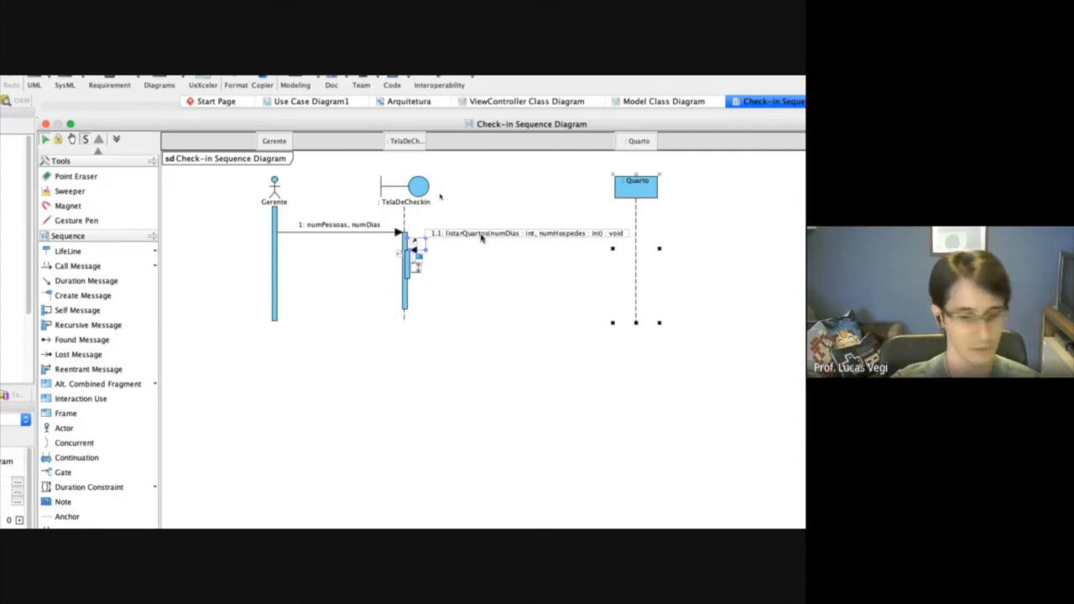
Draw a call message from the inner TelaDeCheckin activation to the Quarto lifeline and assign it the listarDisponiveis() : List<Quarto> operation.
click(109, 266)
click(109, 268)
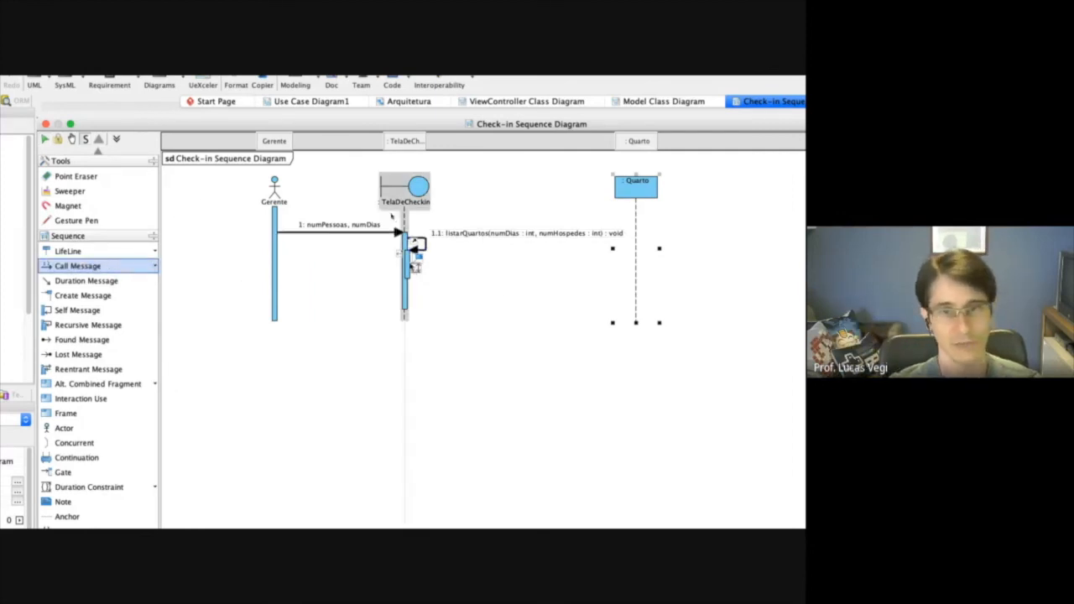
drag(408, 264, 636, 264)
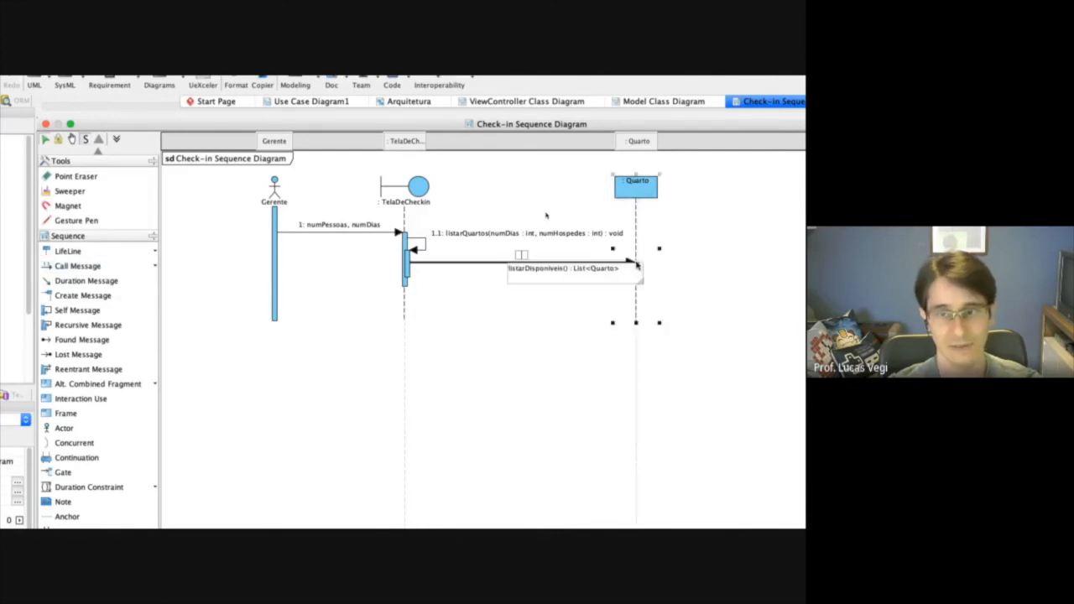
click(541, 270)
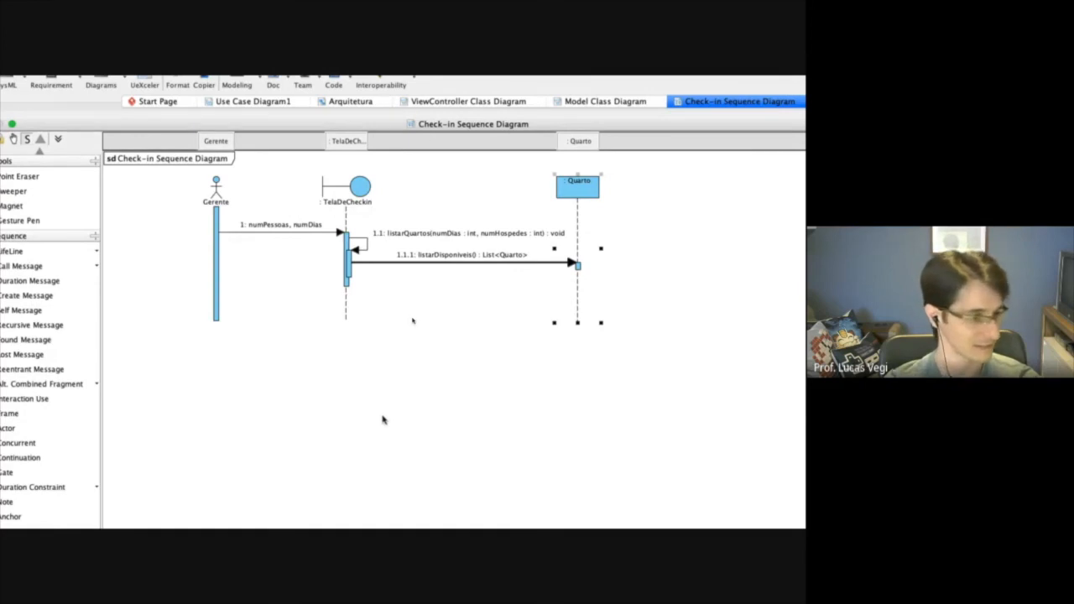
click(254, 227)
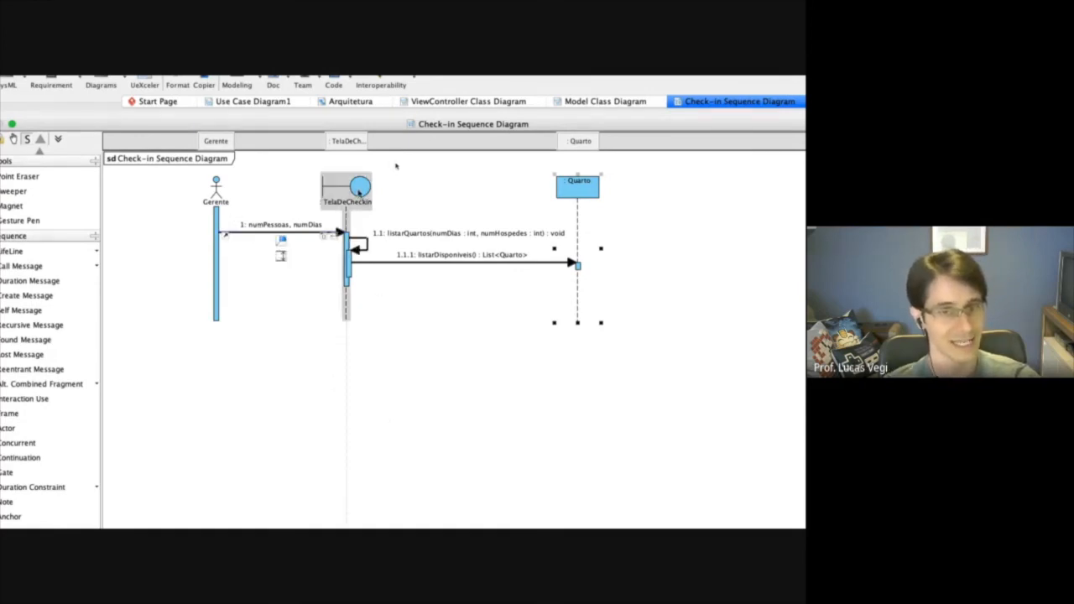
click(397, 240)
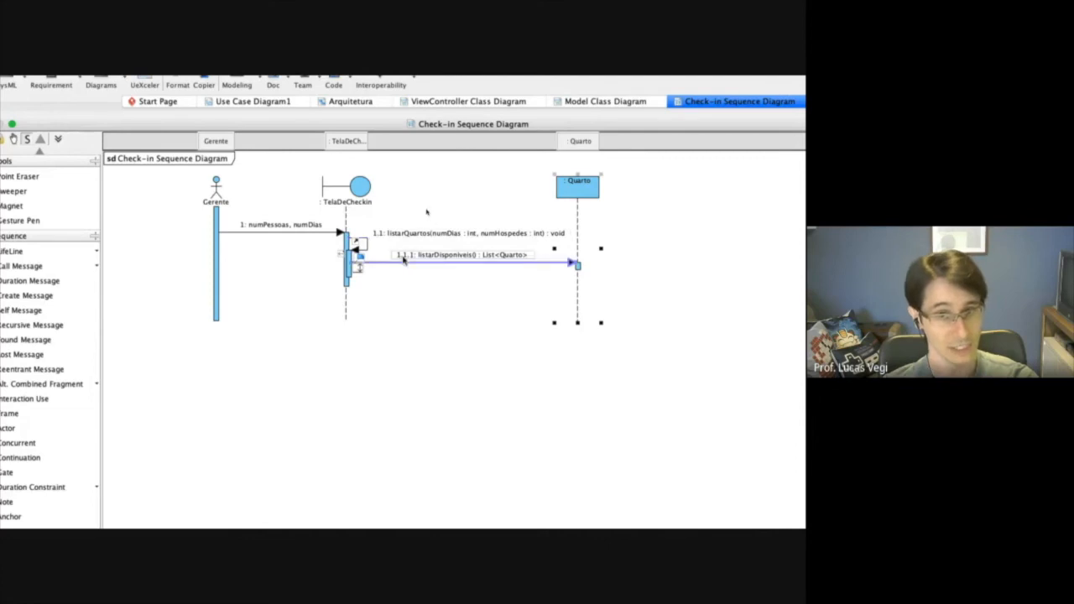
Extend the outer TelaDeCheckin activation and the Quarto activation downward to make room below the listarDisponiveis message.
click(409, 262)
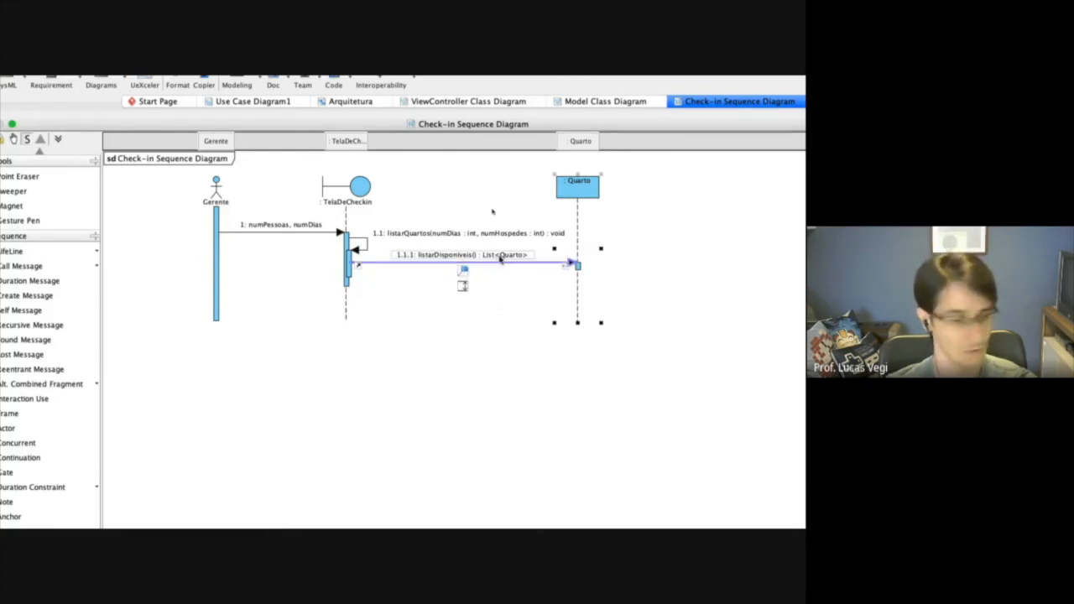
click(579, 267)
click(308, 280)
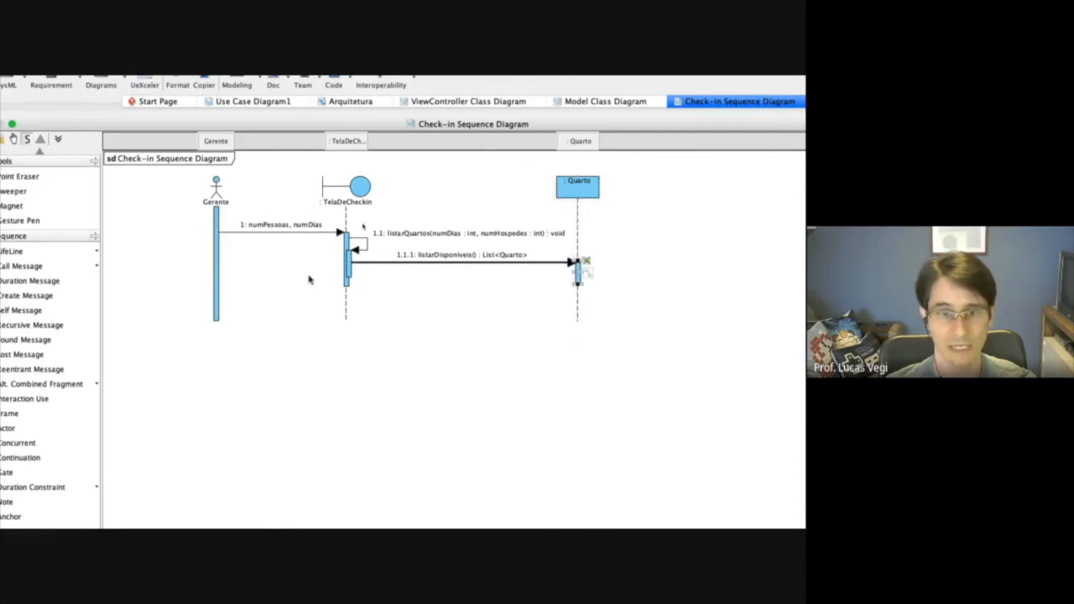
drag(346, 288, 348, 297)
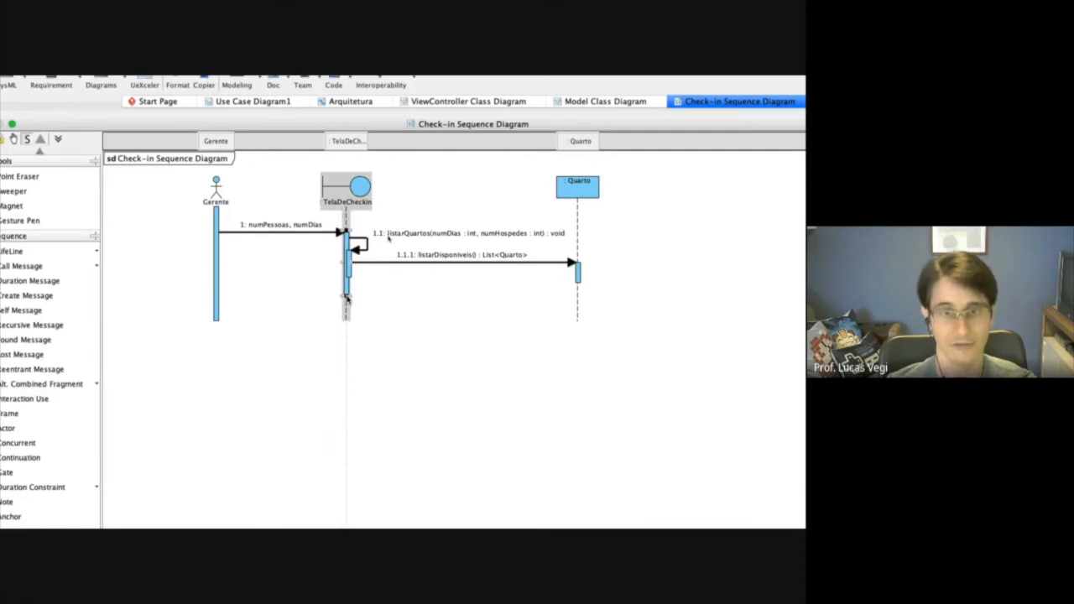
drag(578, 283, 577, 296)
Draw a reply message from the Quarto activation back to TelaDeCheckin and name it "quartos disponiveis".
click(203, 265)
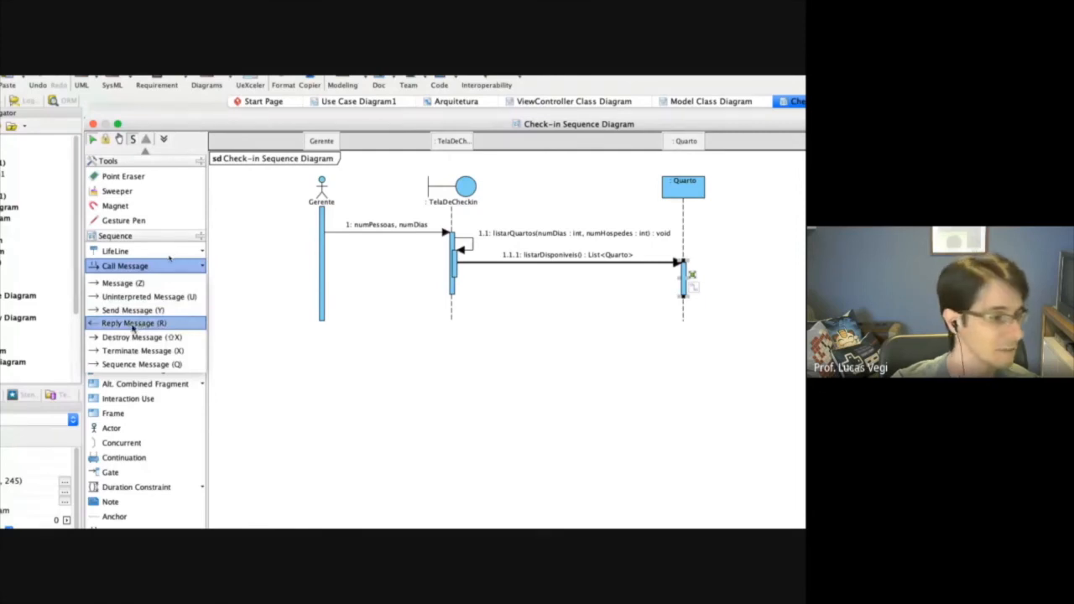
click(133, 324)
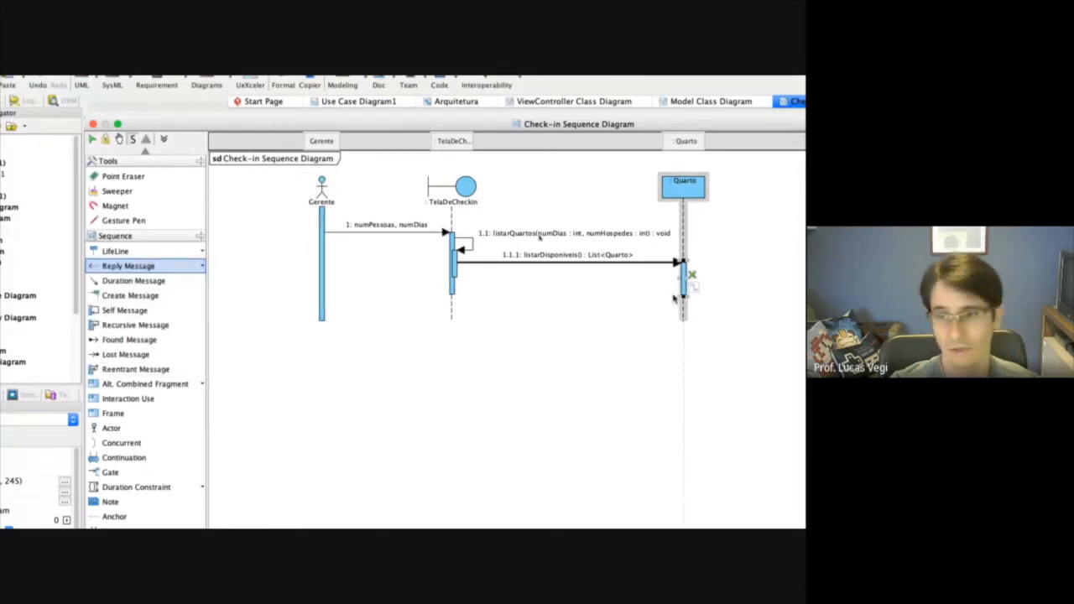
drag(684, 286, 454, 288)
text(quartos disponiveis)
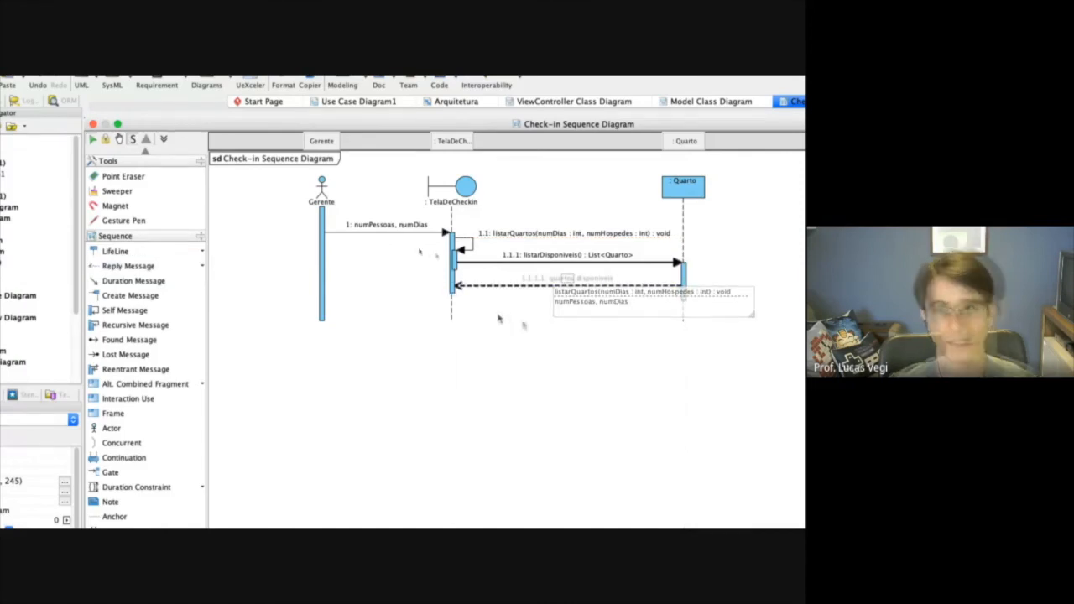
click(510, 348)
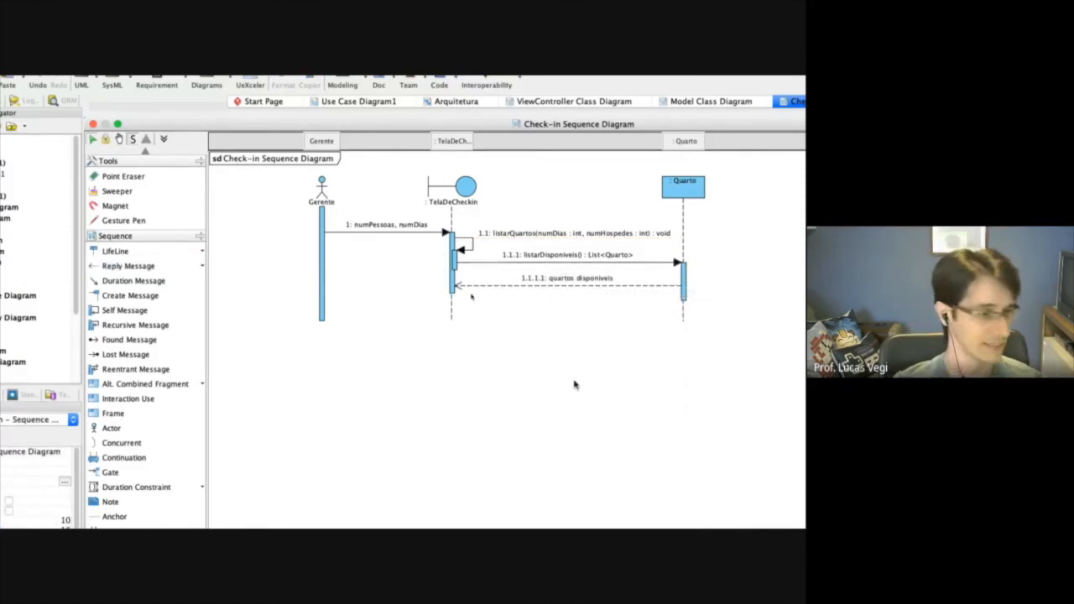
Check main flow steps 2 and 3 of Check-in in the browser's specification PDF and add a Gerente-to-TelaDeCheckin call message named "Seleciona um quarto".
key(ctrl+Left)
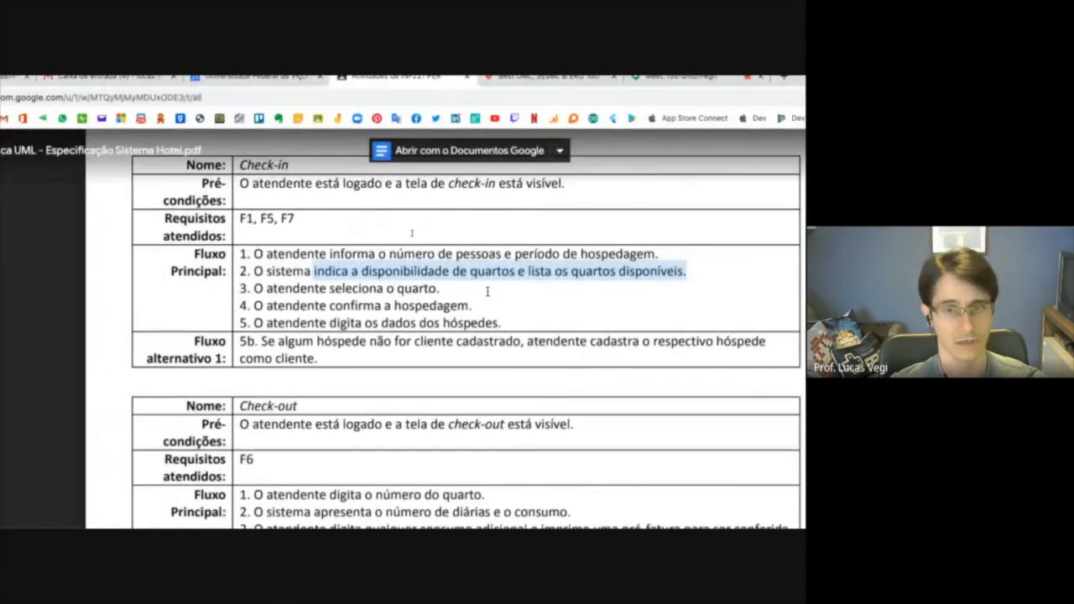
drag(241, 271, 687, 271)
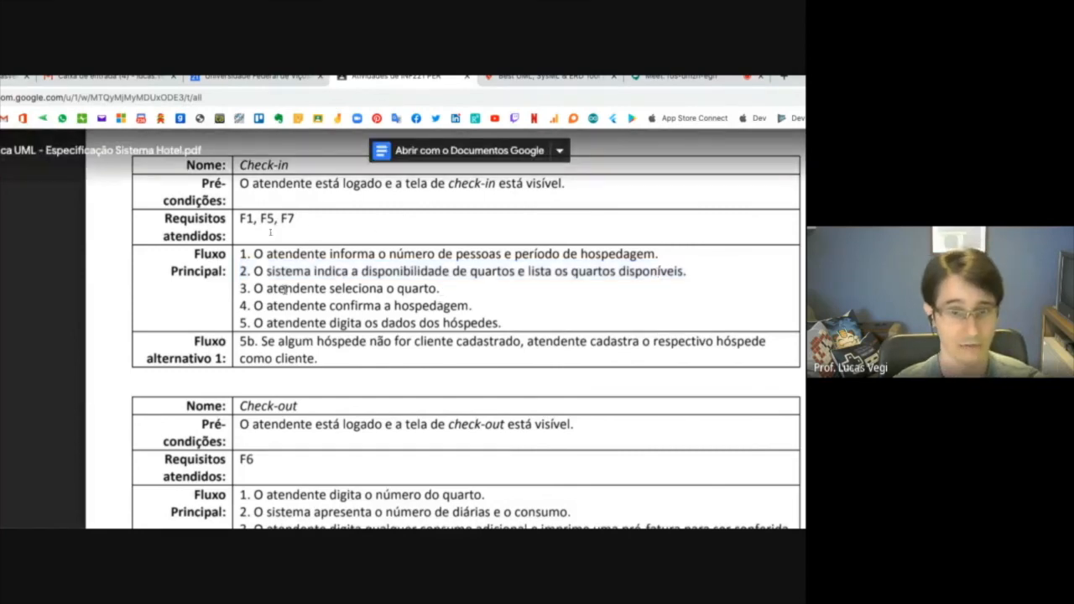
drag(254, 287, 438, 288)
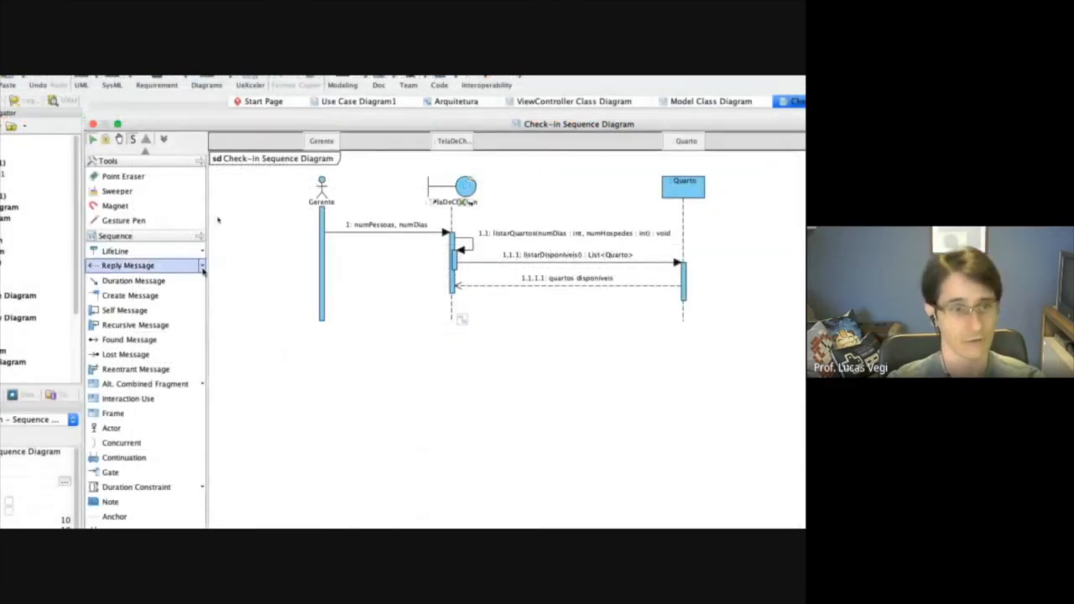
click(203, 267)
click(142, 283)
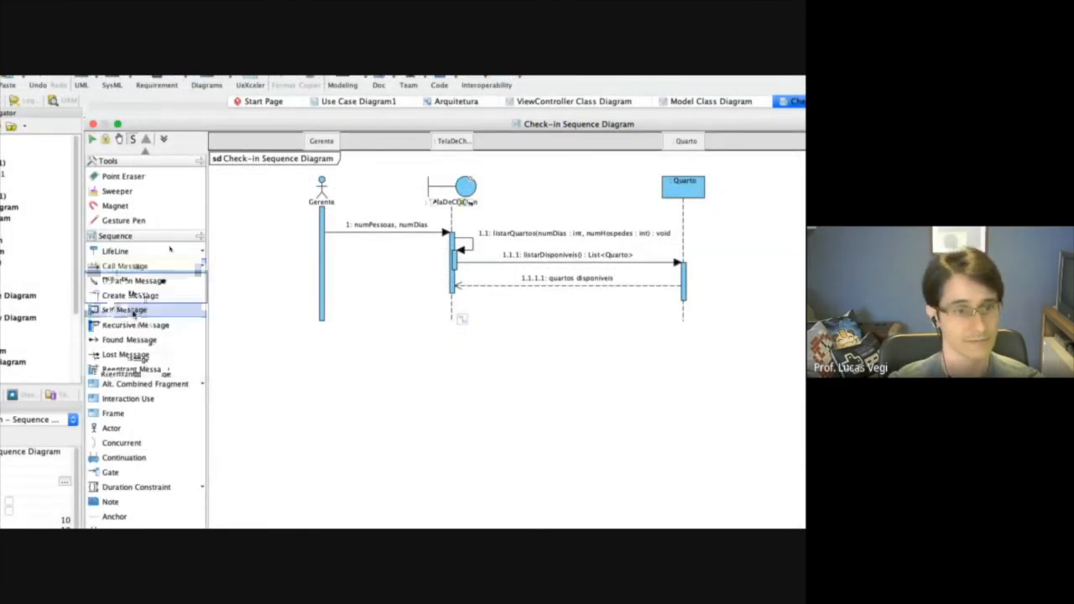
drag(322, 317, 453, 317)
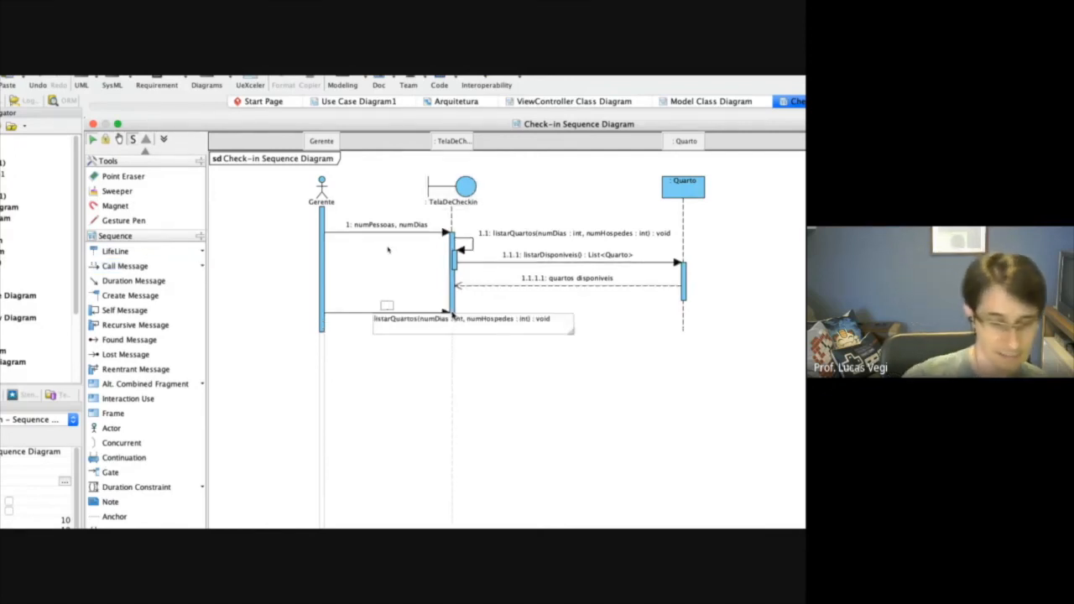
text(Seleciona um quarto)
key(Return)
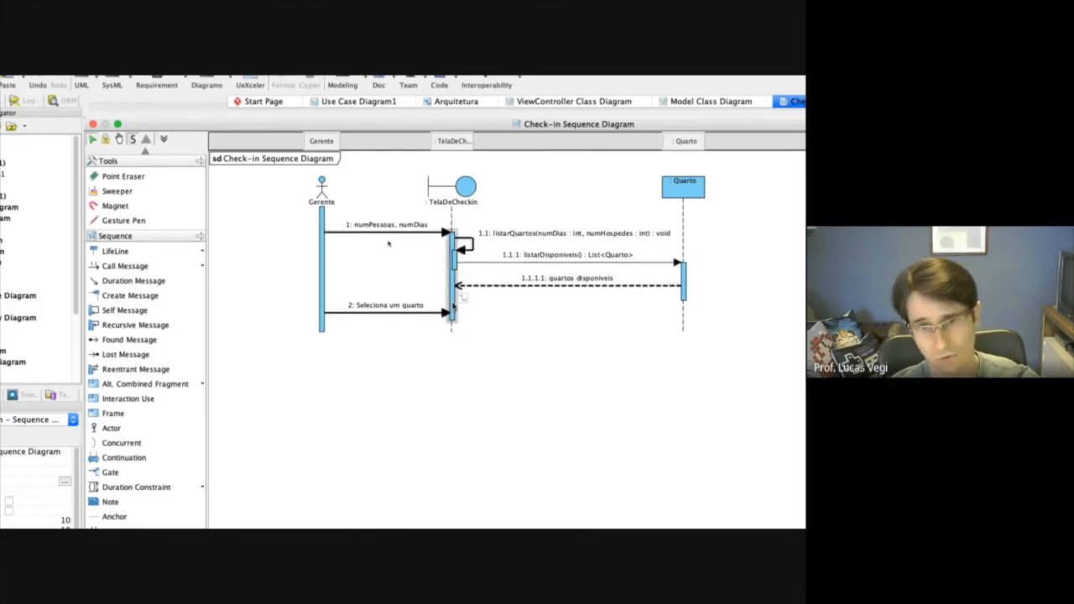
Split the overlapping execution on TelaDeCheckin so "Seleciona um quarto" has its own activation, and shorten the upper activation to leave a gap.
right_click(454, 307)
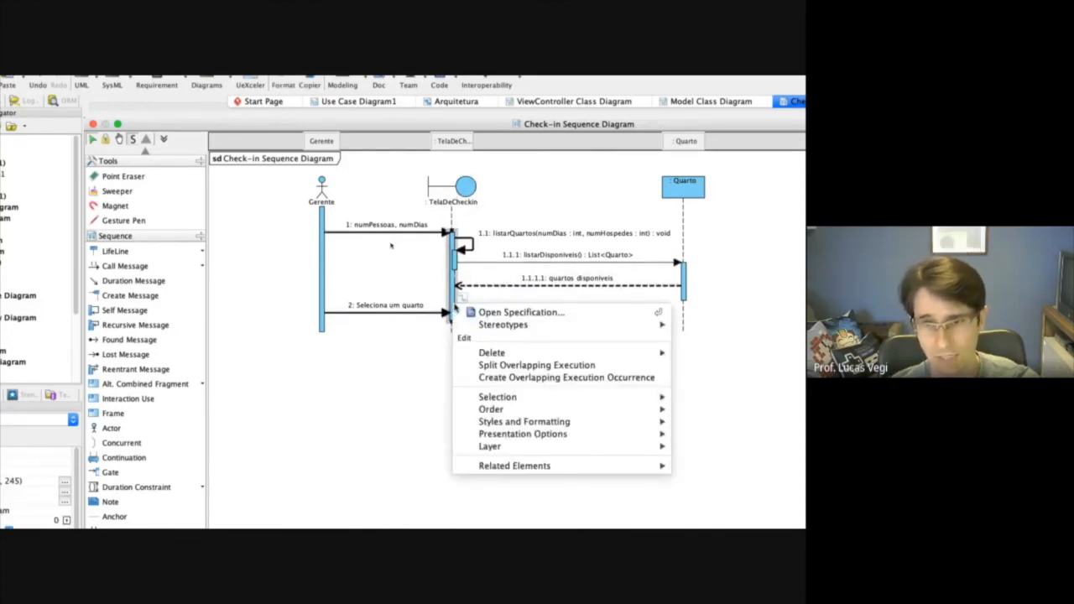
click(532, 369)
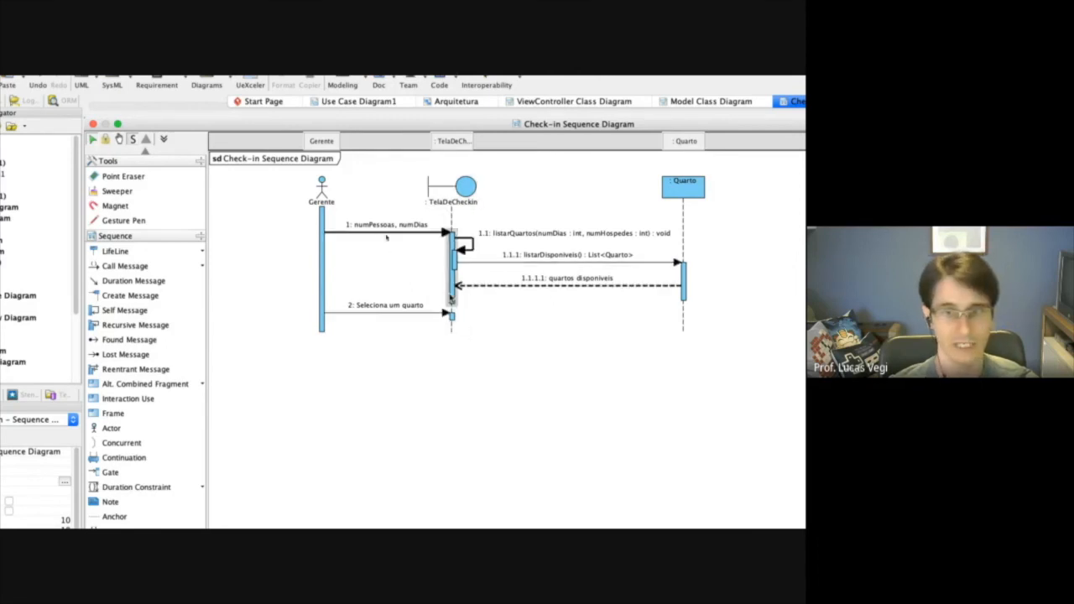
click(452, 300)
click(526, 361)
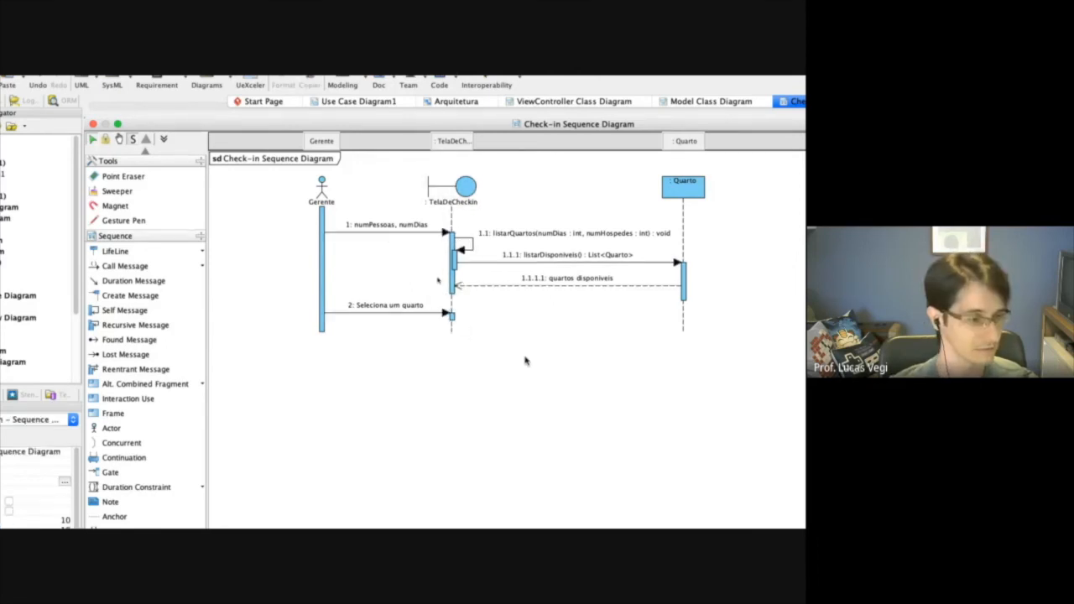
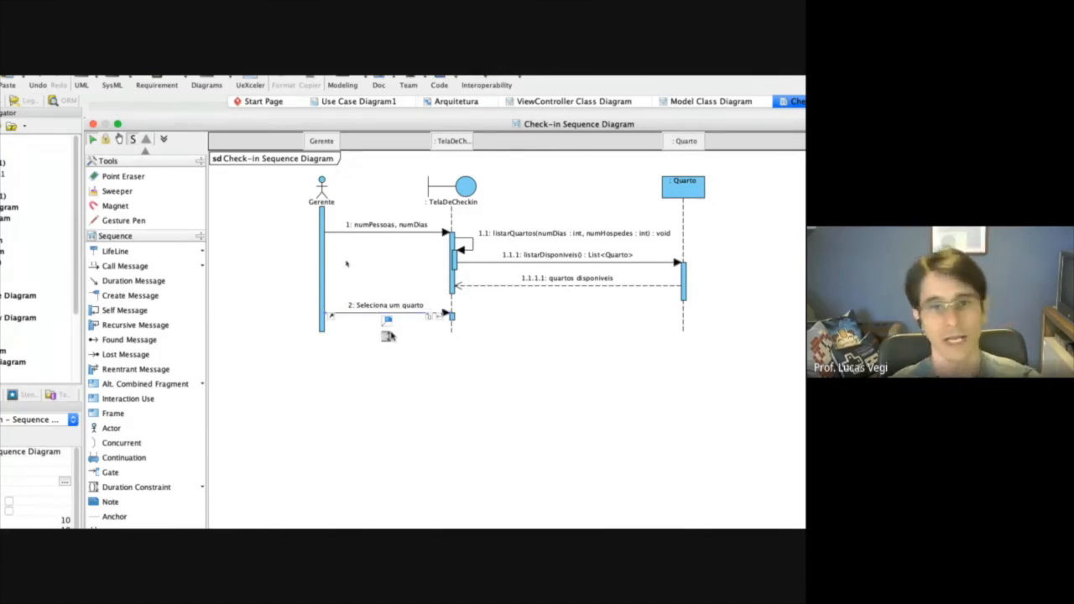
Add a new lifeline beyond Quarto in the sequence diagram, clear its name and set its base classifier to Arquitetura.Model.Hospedagem.
click(124, 265)
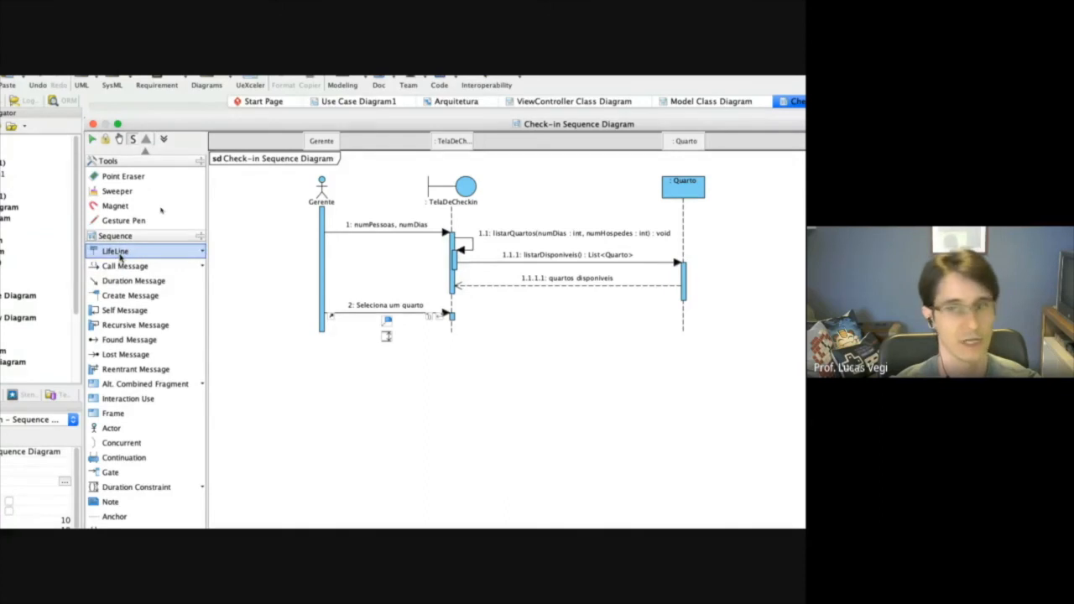
click(588, 186)
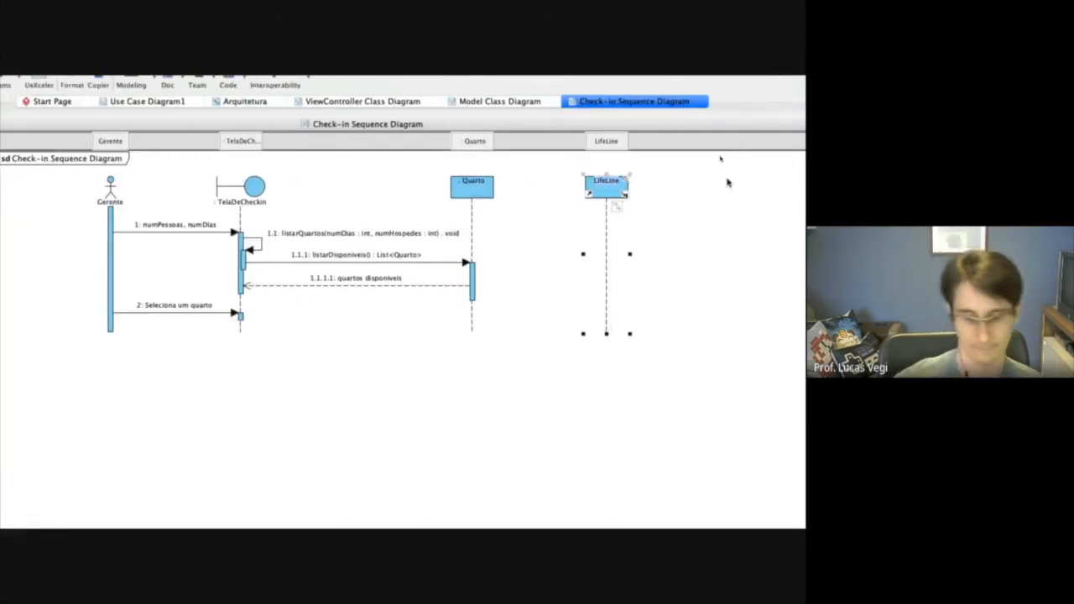
right_click(603, 184)
click(625, 190)
click(336, 234)
click(215, 268)
click(203, 268)
click(240, 278)
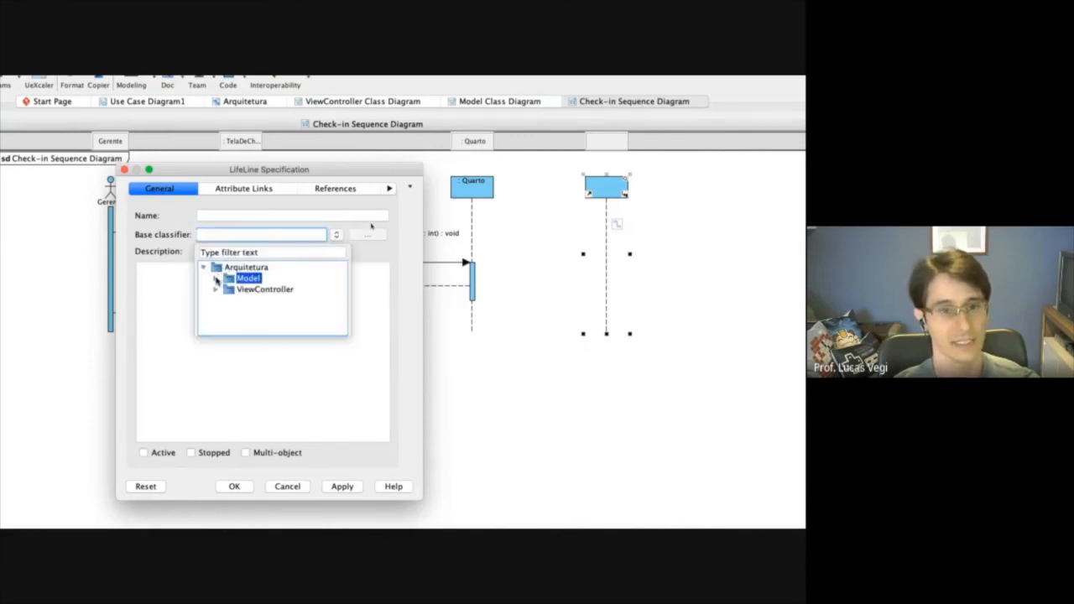
click(214, 278)
click(272, 312)
click(273, 312)
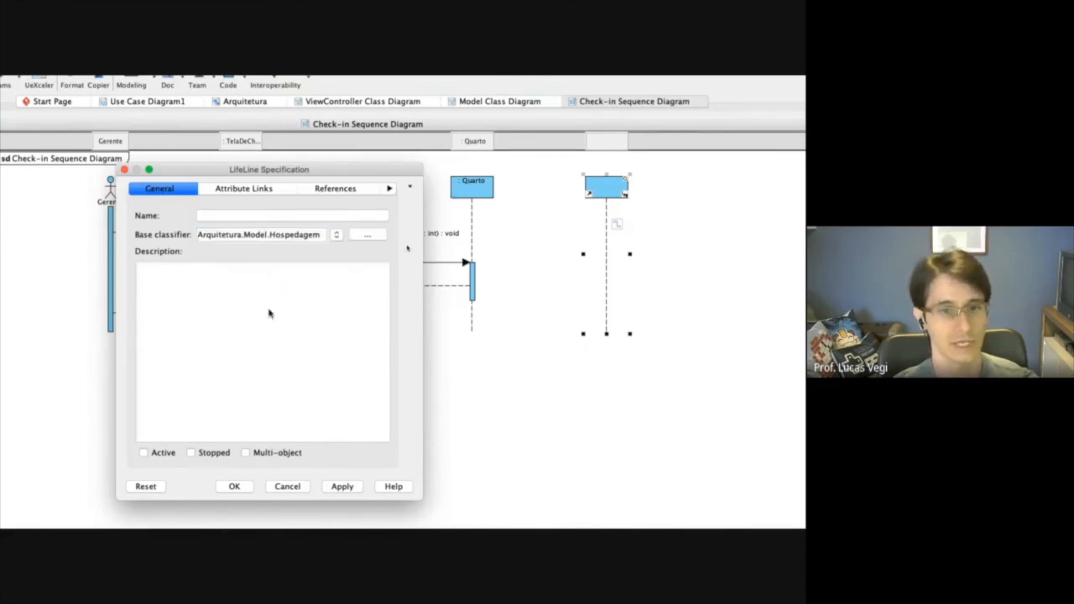
click(342, 487)
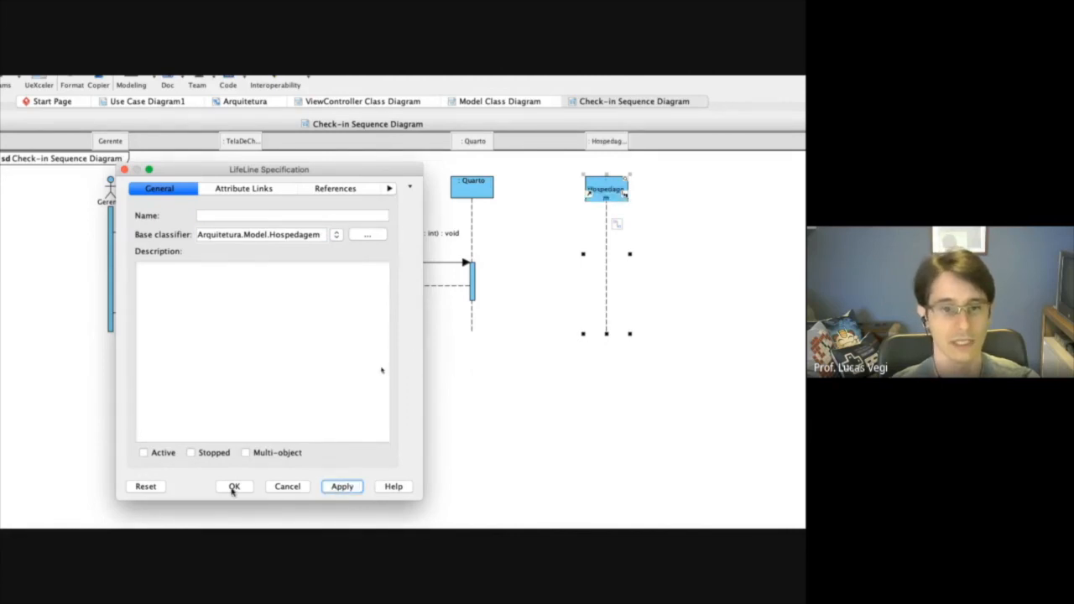
Name the Hospedagem lifeline "obj" and widen it so its label fits on one line.
click(210, 216)
text(obj)
click(343, 489)
click(235, 487)
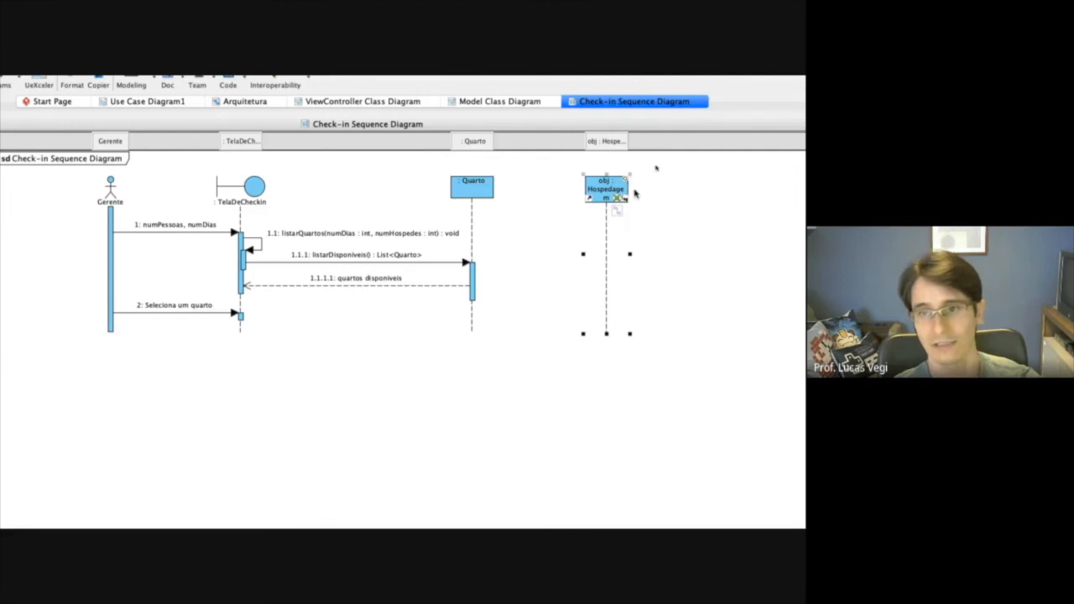
drag(631, 253, 658, 253)
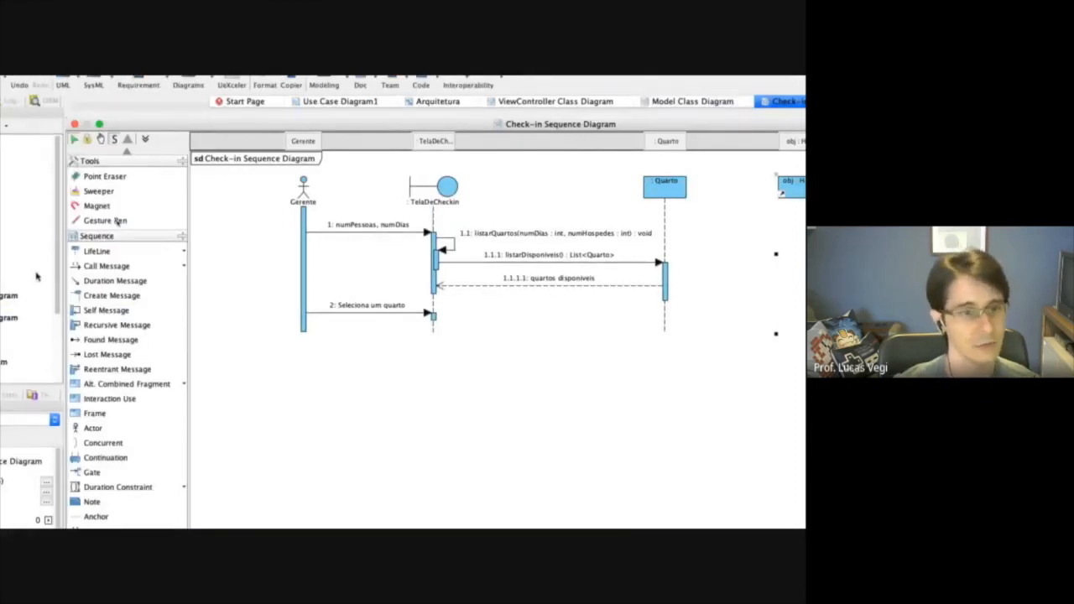
Draw a create message named "new" from TelaDeCheckin's lower activation to the Hospedagem lifeline and extend that activation downward.
click(104, 299)
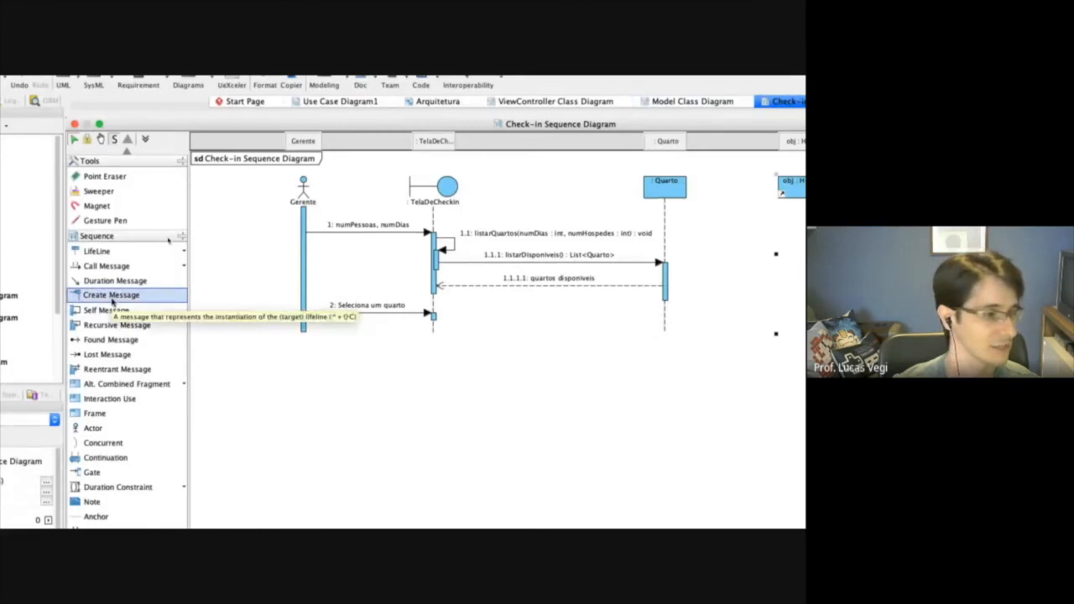
drag(194, 316, 574, 317)
text(new)
key(Return)
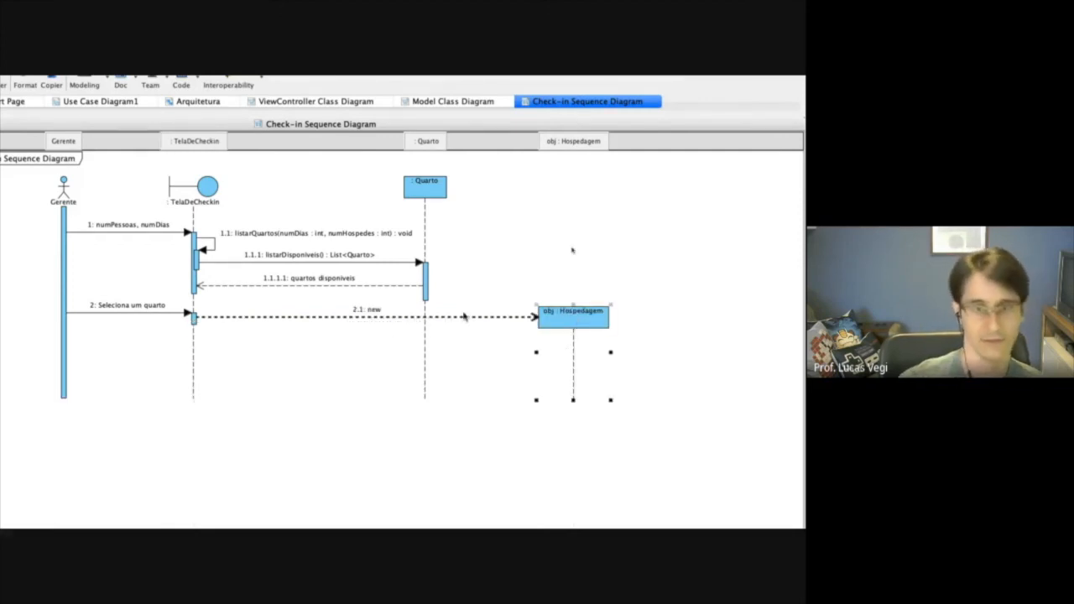
click(316, 437)
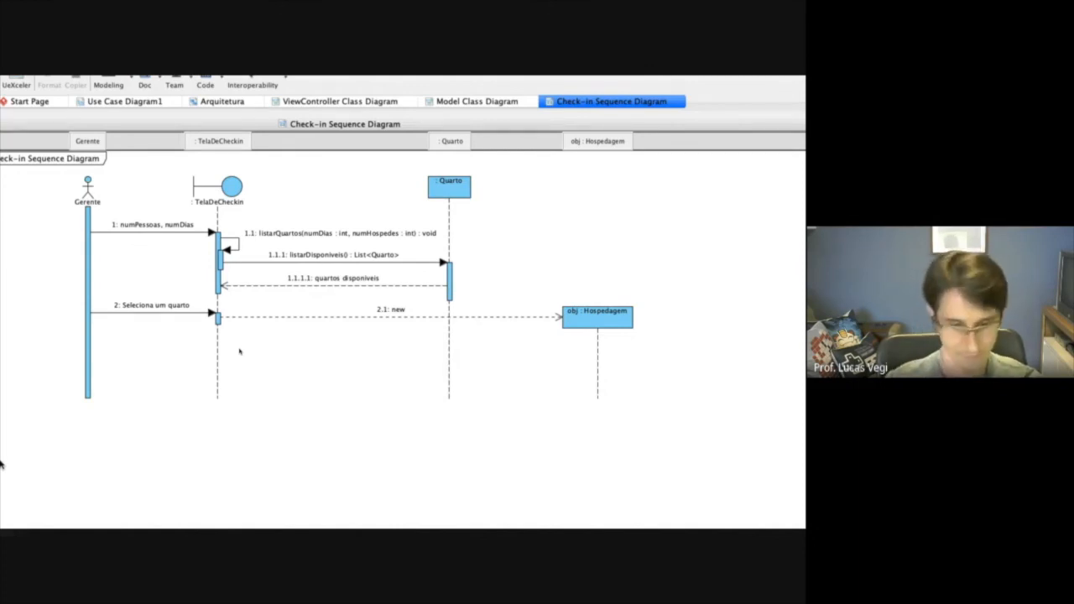
click(217, 322)
drag(270, 326, 268, 359)
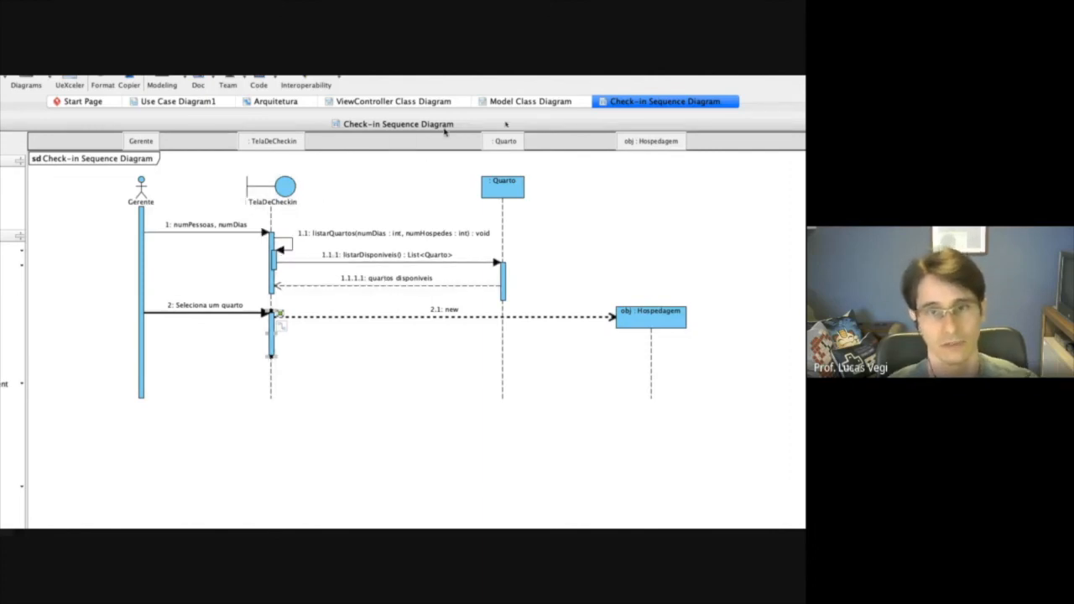
Add an operation named fazCheckin() to the Hospedagem class in the Model Class Diagram.
click(513, 101)
click(369, 351)
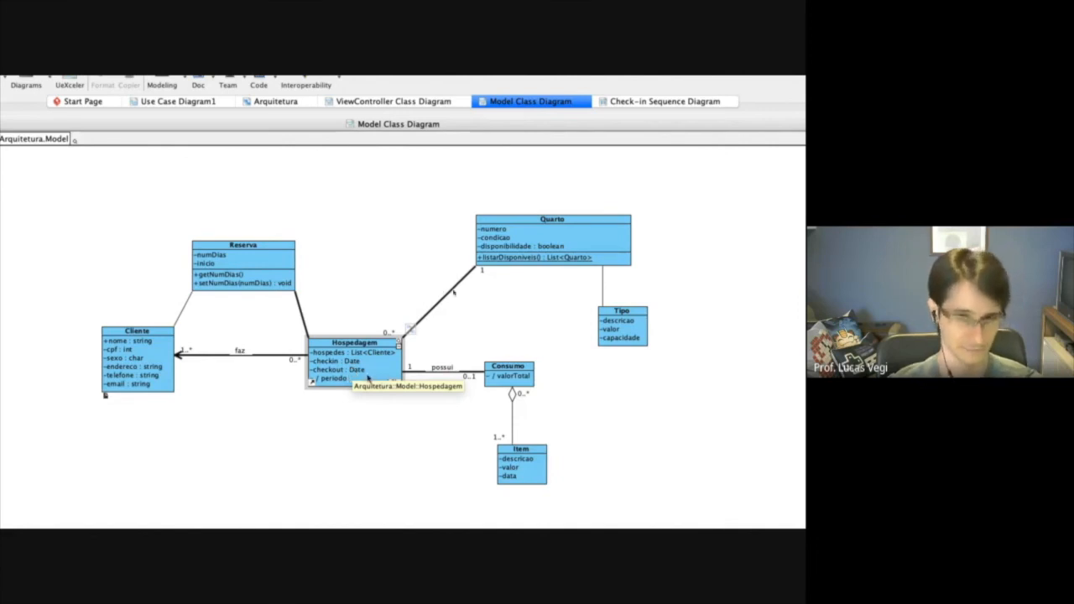
right_click(368, 379)
mouse_move(428, 383)
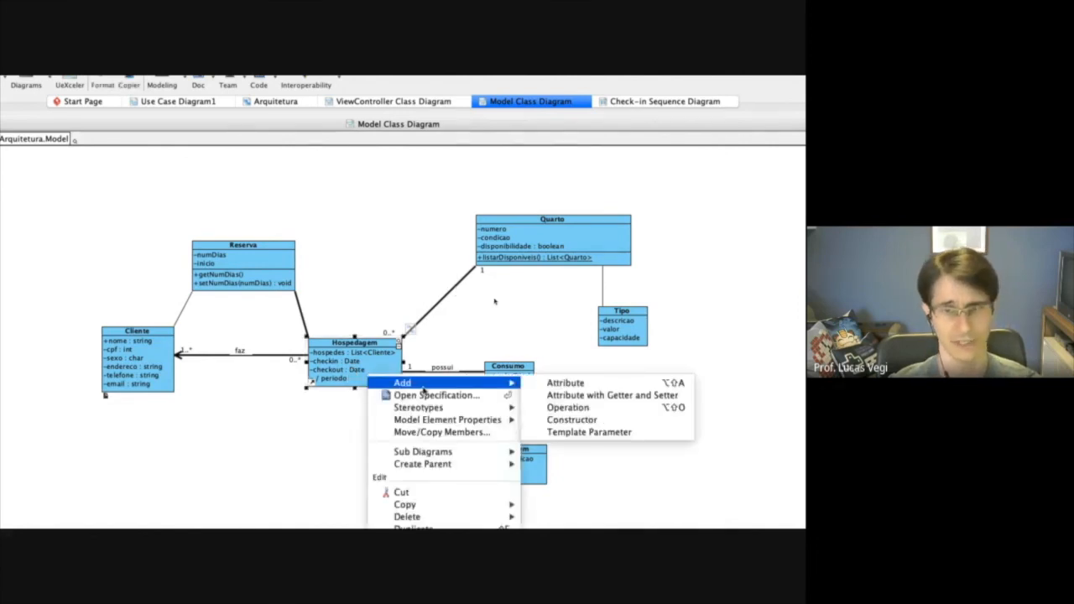
click(562, 408)
text(faz())
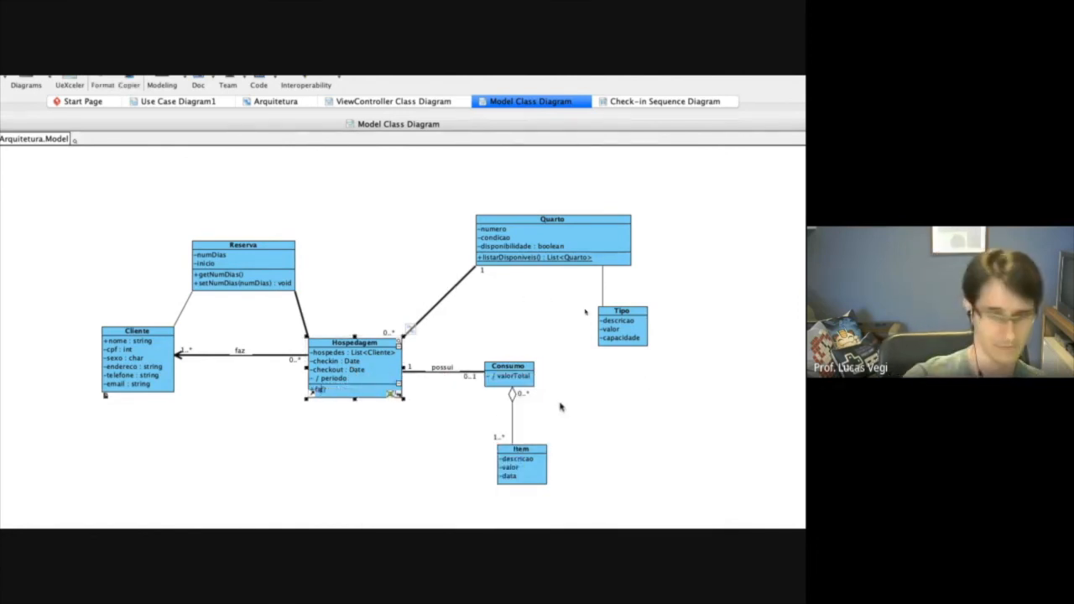
text(Che)
key(BackSpace)
key(BackSpace)
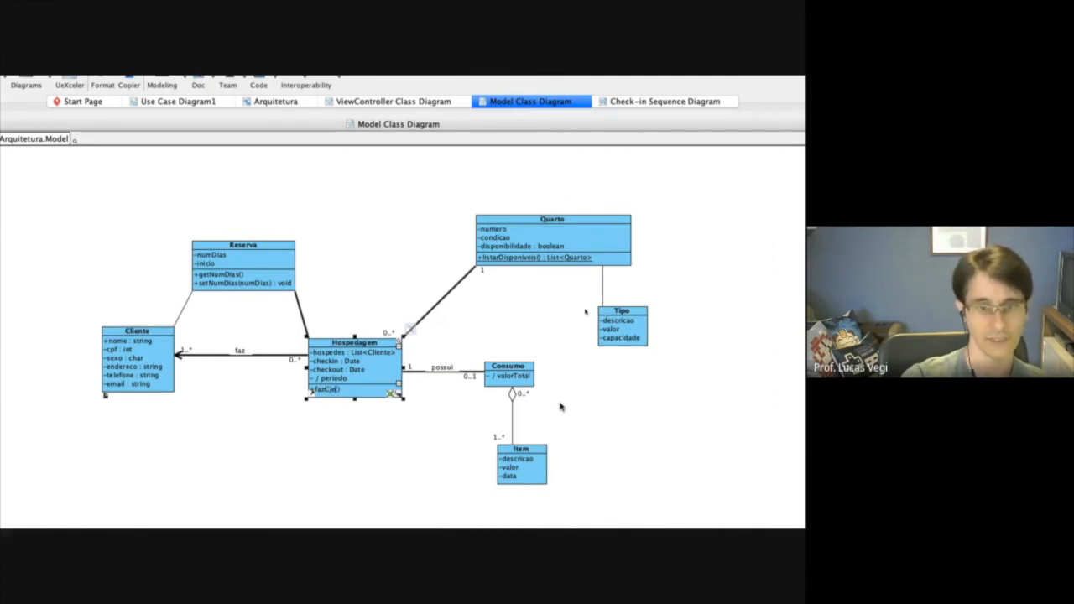
text(heckin)
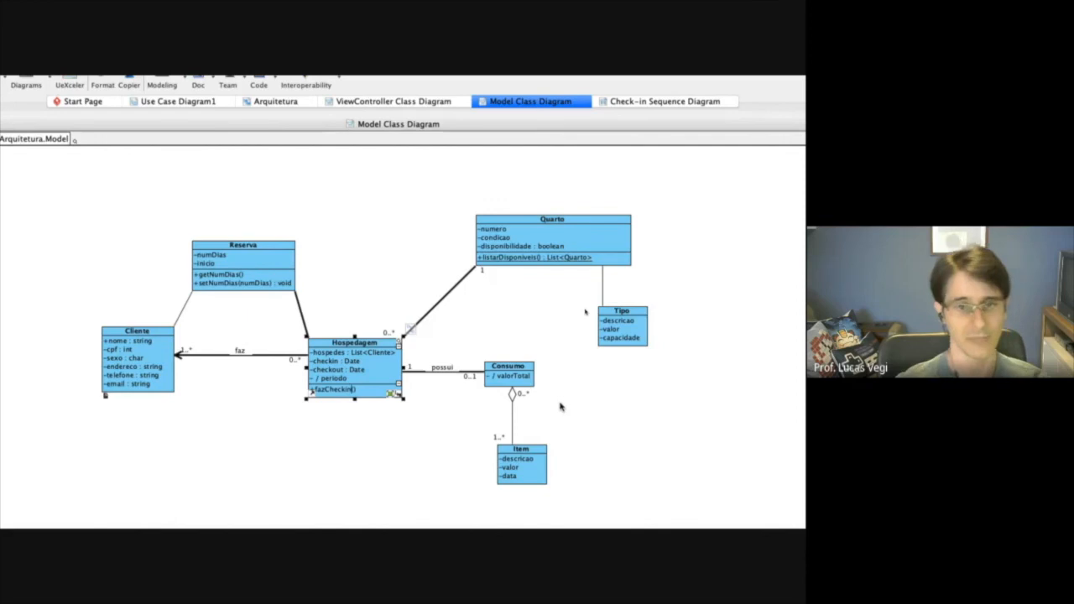
key(Return)
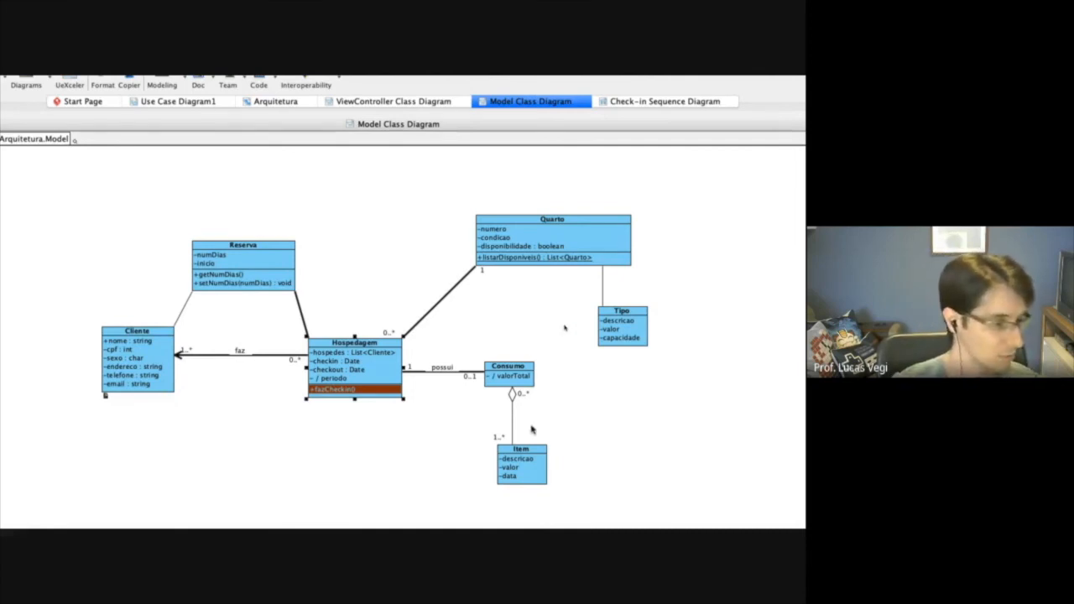
click(421, 476)
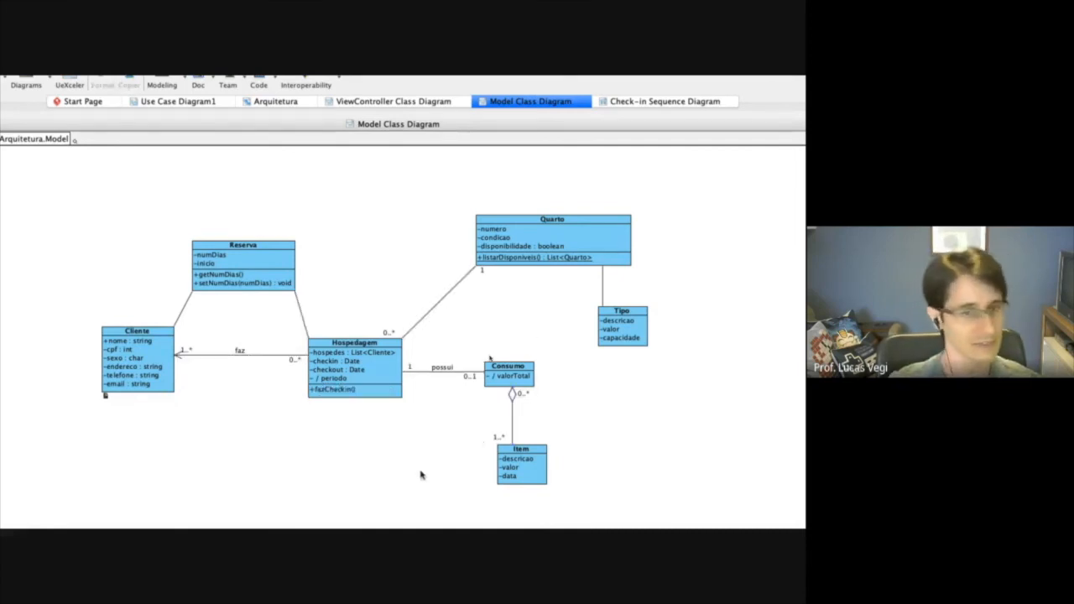
Draw a call message named "fazCheckin()" from TelaDeCheckin's lower activation to the obj : Hospedagem lifeline in the Check-in sequence diagram.
click(643, 101)
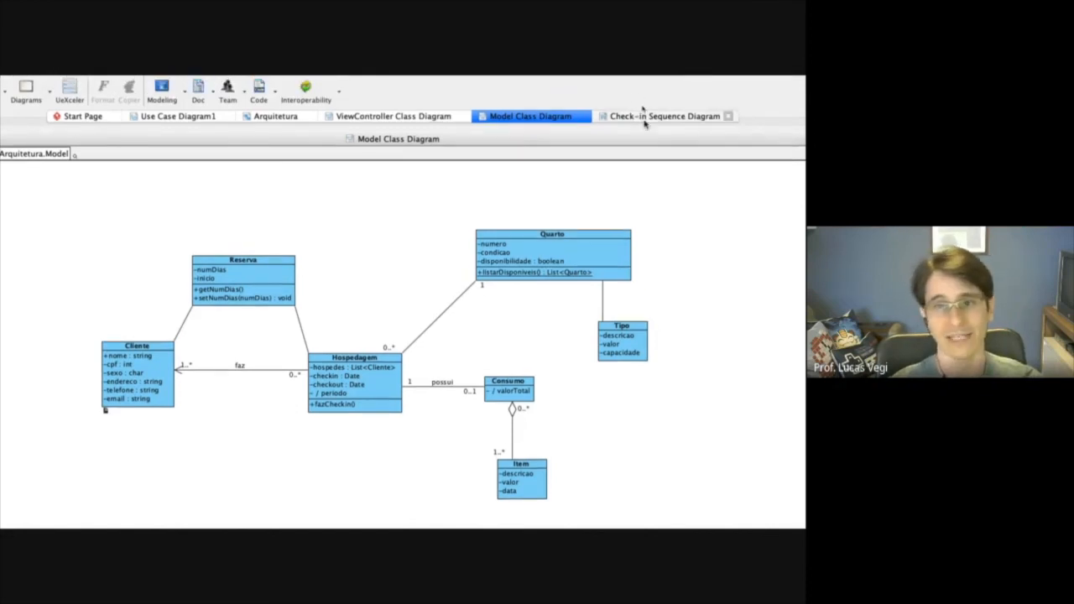
click(113, 280)
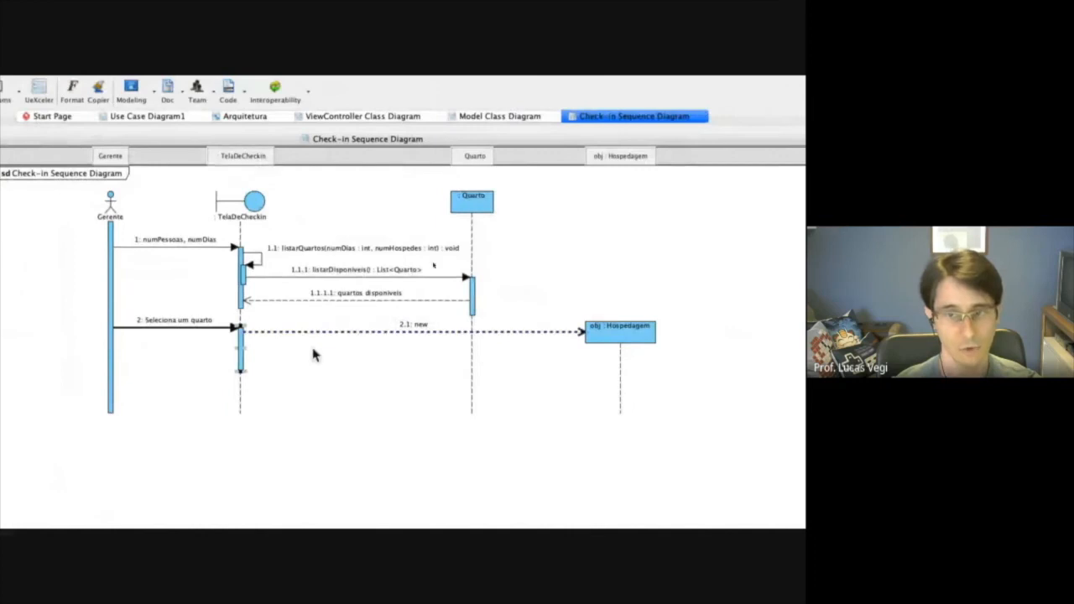
drag(241, 355, 621, 364)
text(fazCheckin())
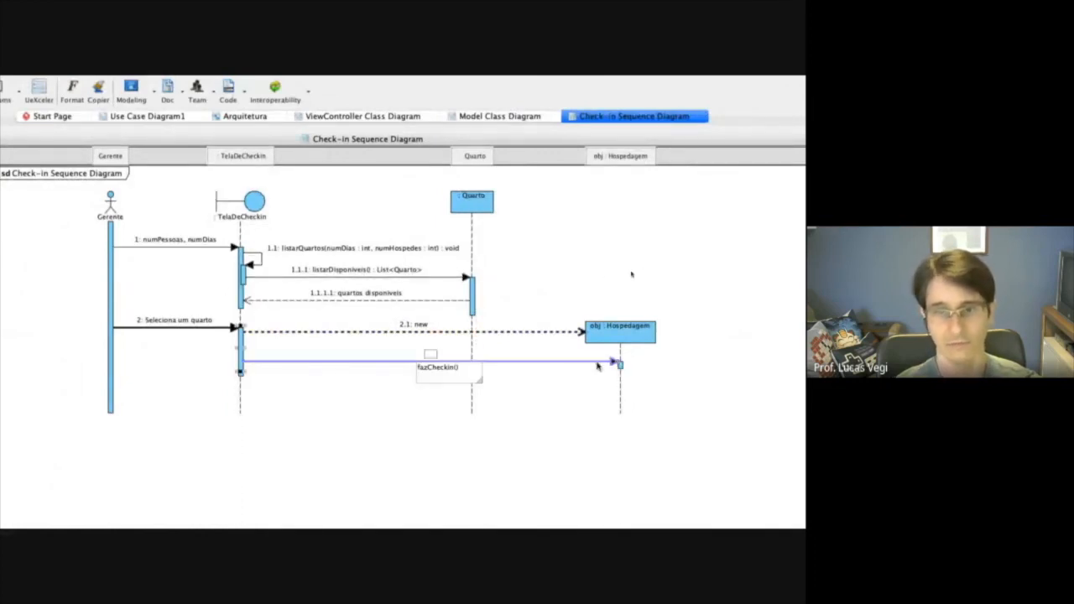
click(418, 416)
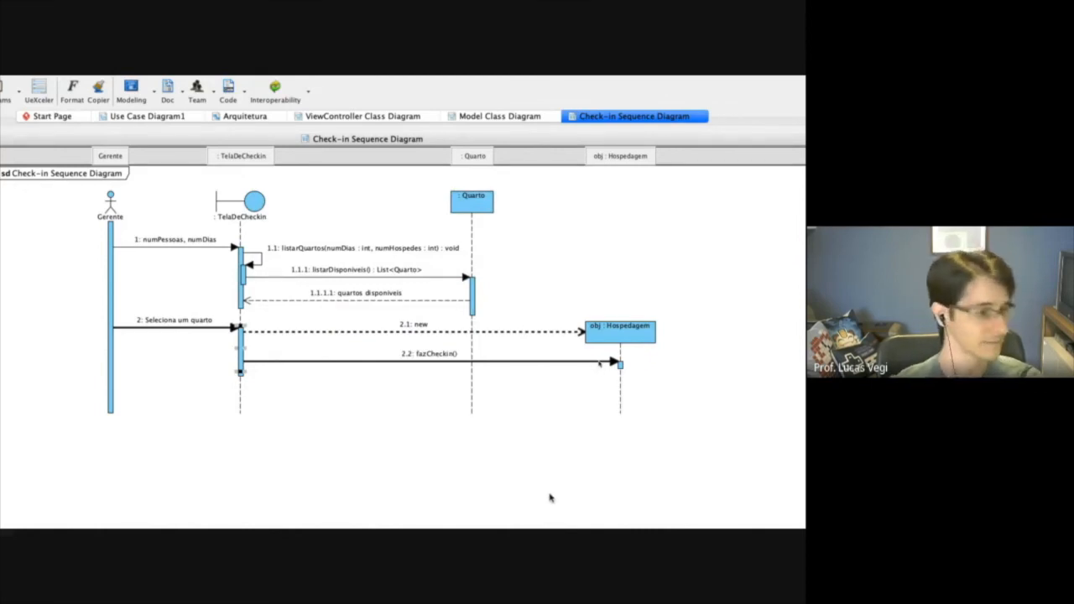
click(412, 332)
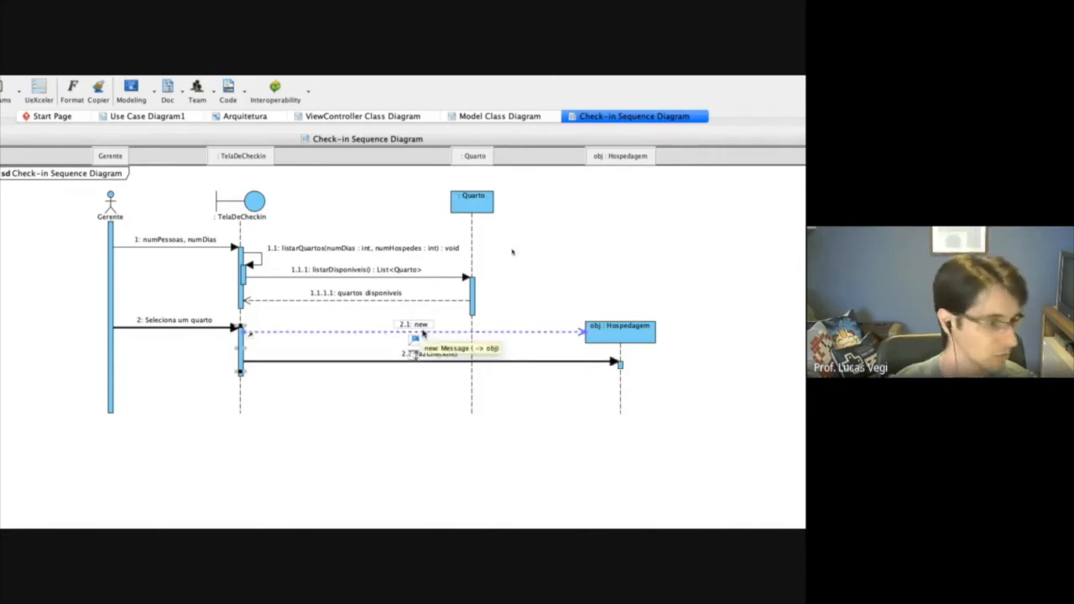
click(527, 370)
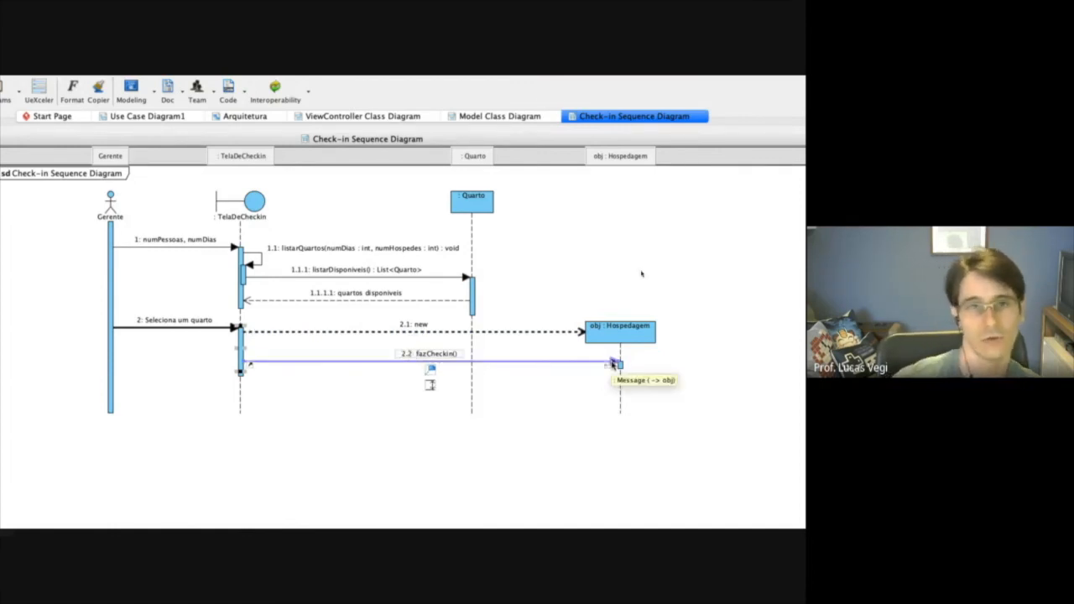
Add an attribute named "quarto" to the Hospedagem class in the Model Class Diagram.
click(504, 117)
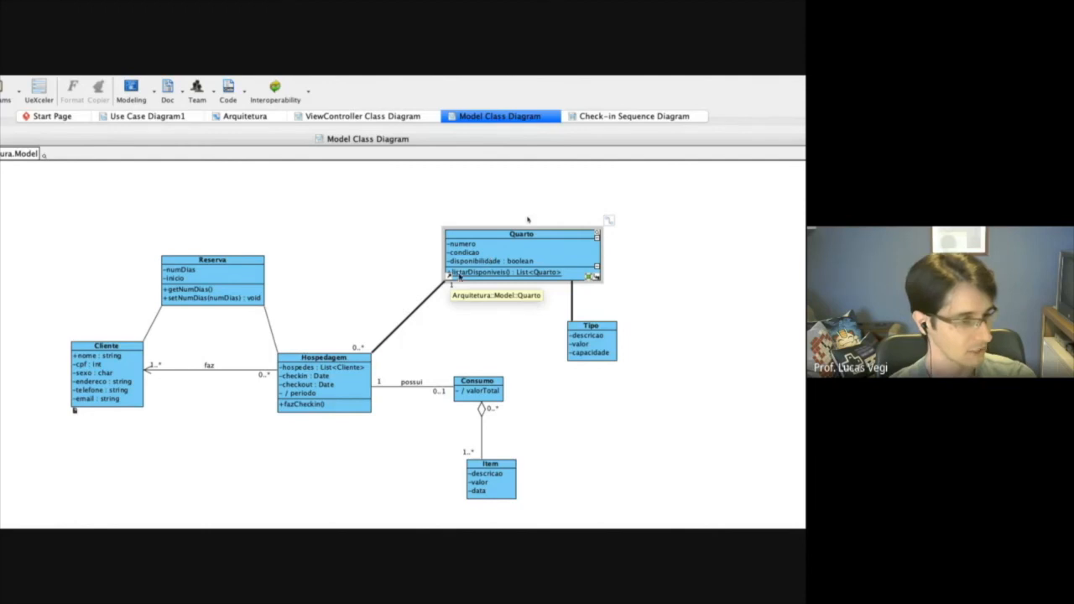
right_click(333, 359)
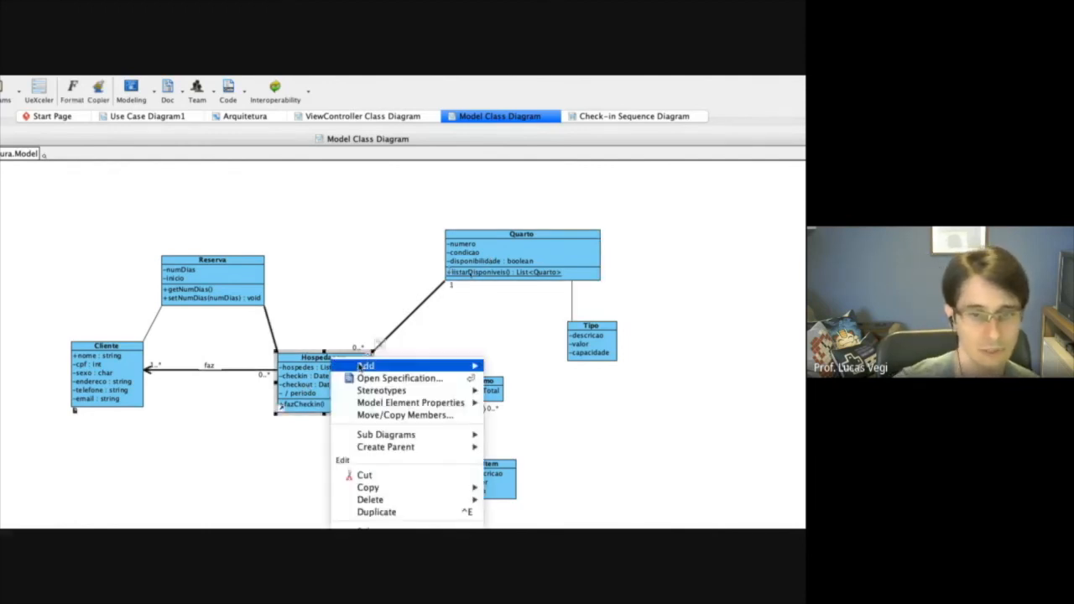
mouse_move(356, 364)
click(592, 368)
text(quarto)
key(Return)
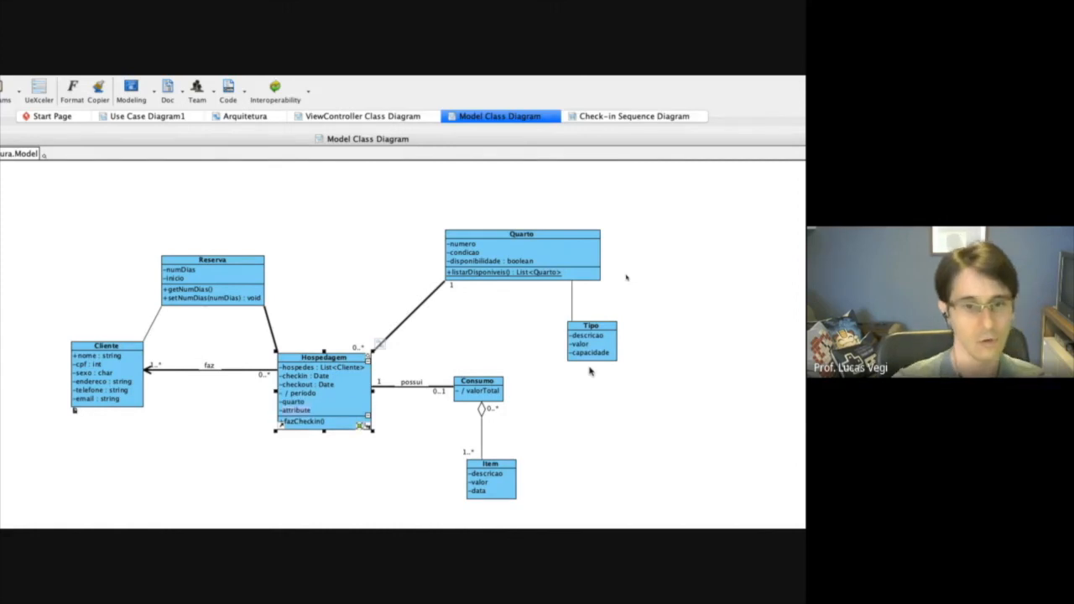
key(Escape)
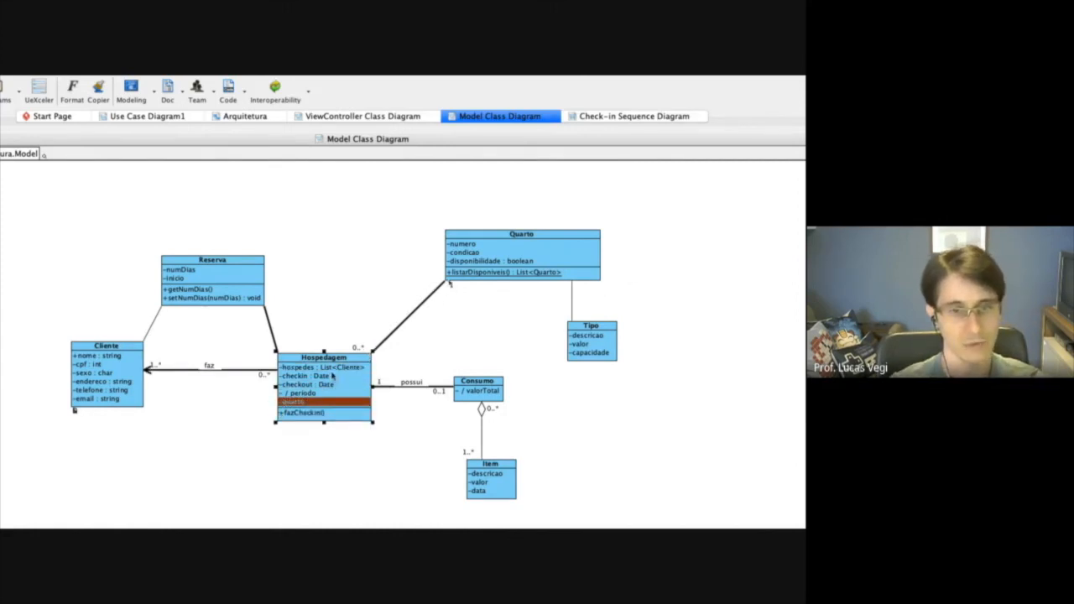
Set the type of Hospedagem's quarto attribute to Arquitetura.Model.Quarto.
right_click(311, 405)
click(366, 412)
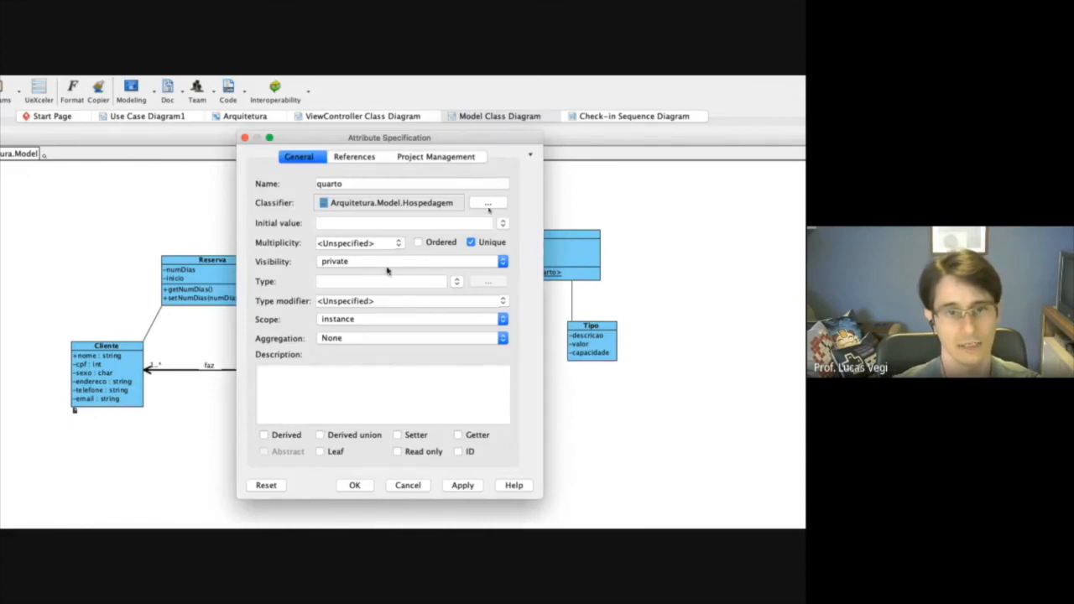
click(456, 281)
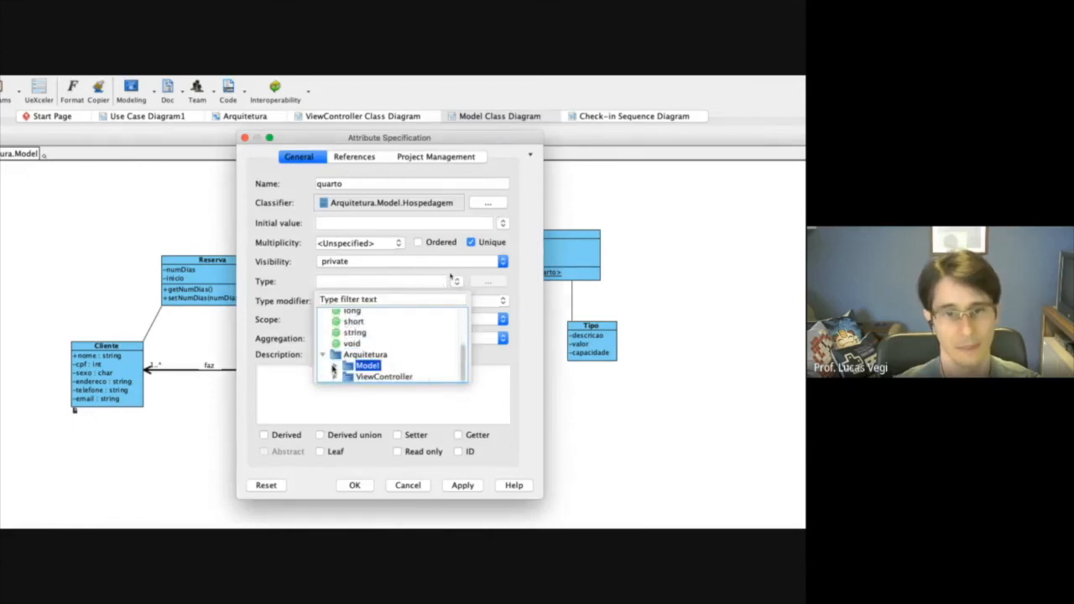
click(334, 368)
scroll(334, 368, down, 2)
scroll(391, 367, down, 5)
click(384, 345)
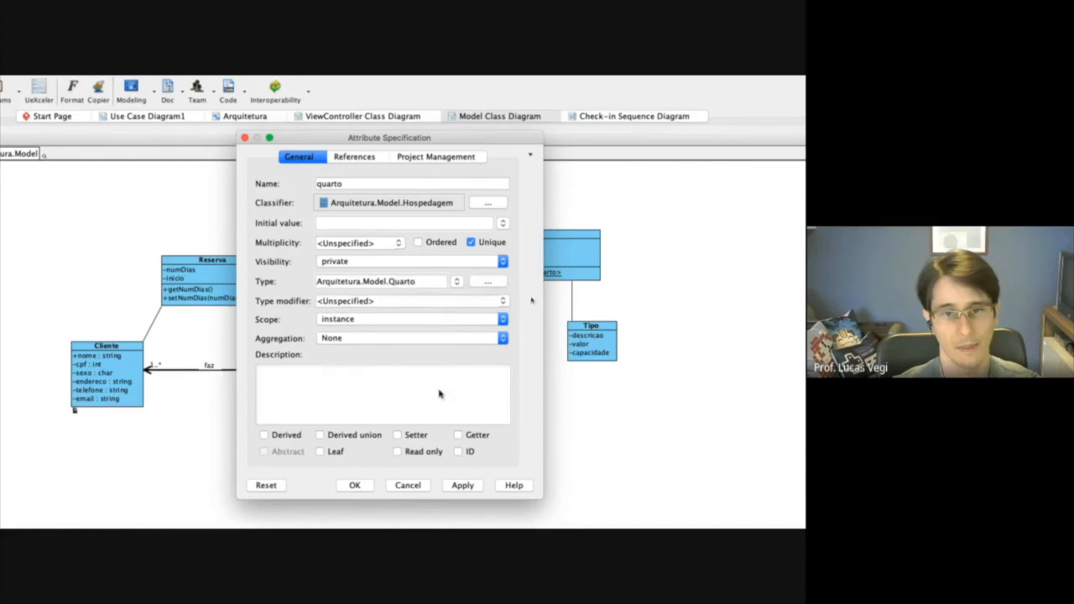
click(358, 487)
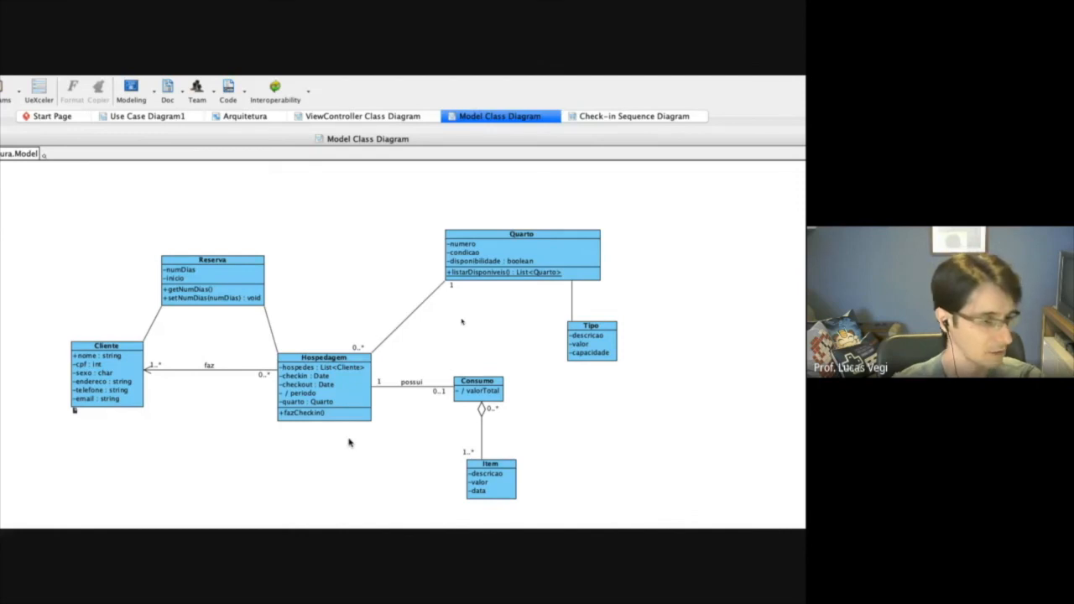
click(336, 411)
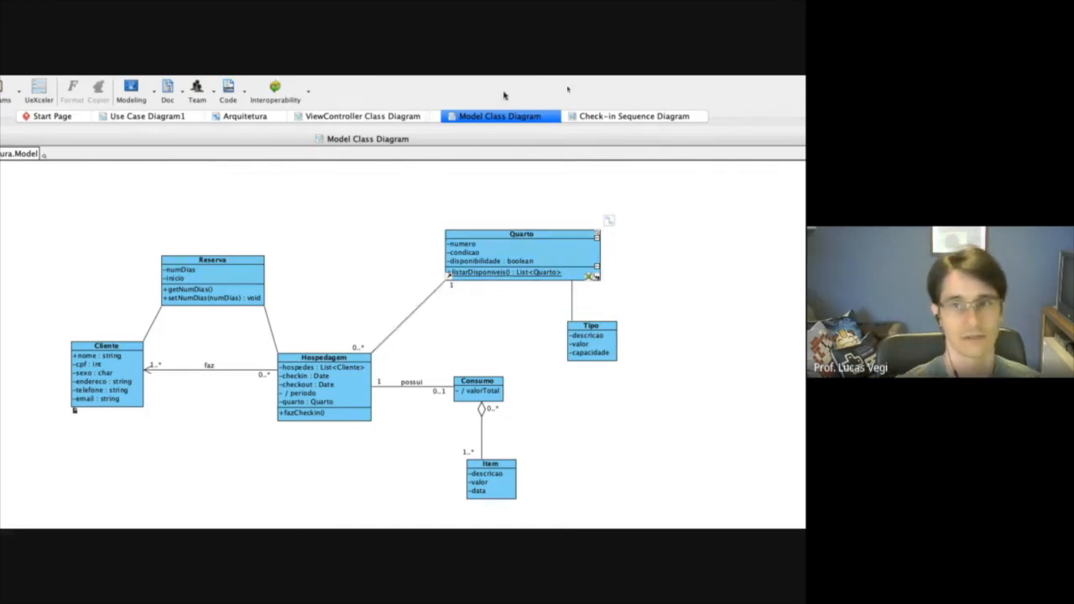
Add an operation named ocupar() to the Quarto class in the Model Class Diagram.
click(620, 118)
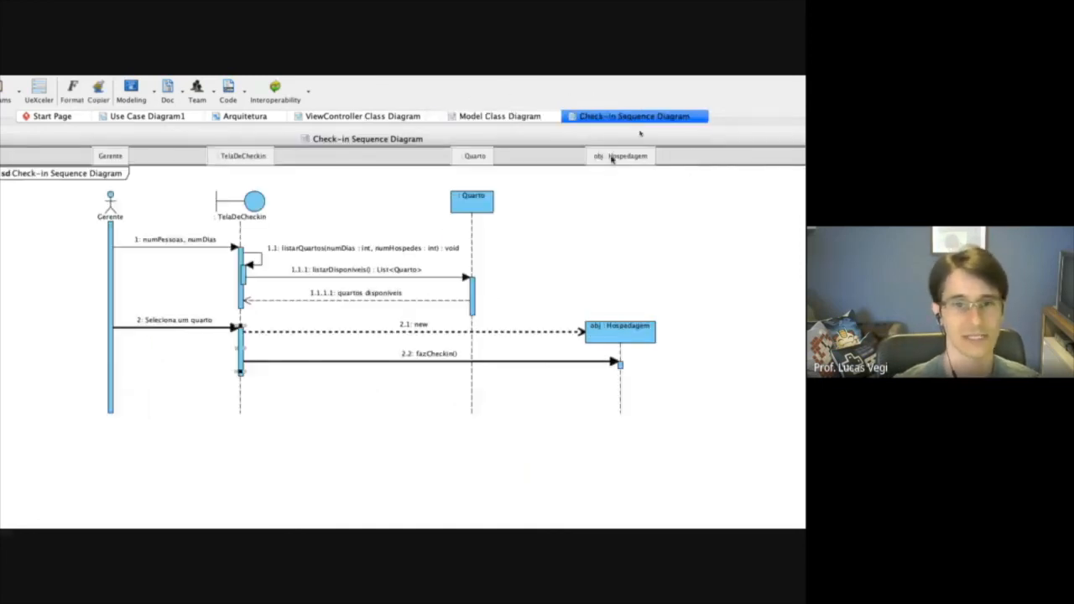
click(496, 116)
click(529, 234)
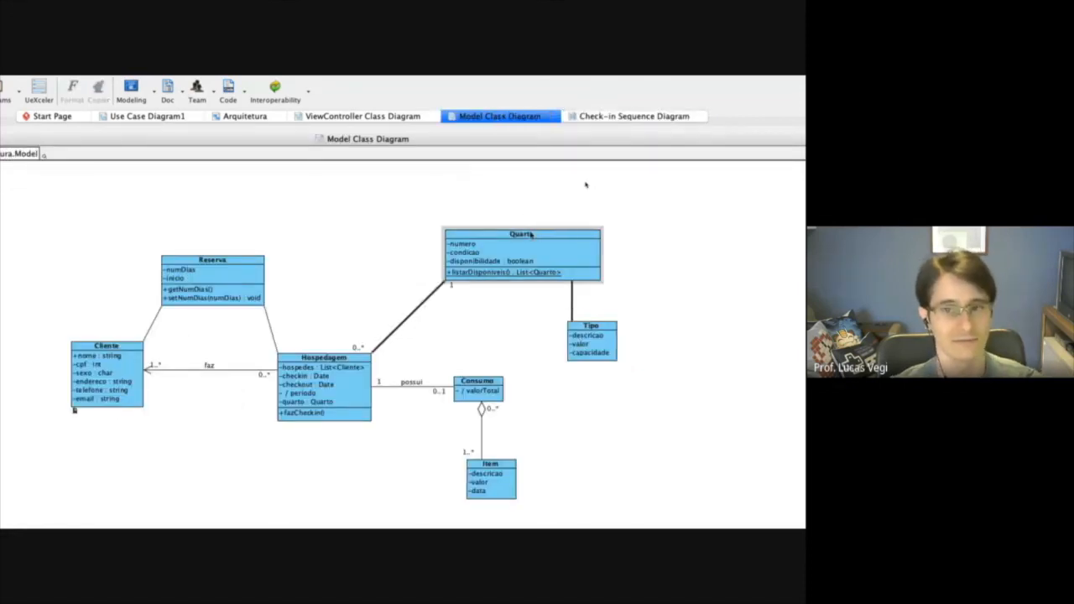
right_click(532, 235)
mouse_move(537, 241)
click(410, 267)
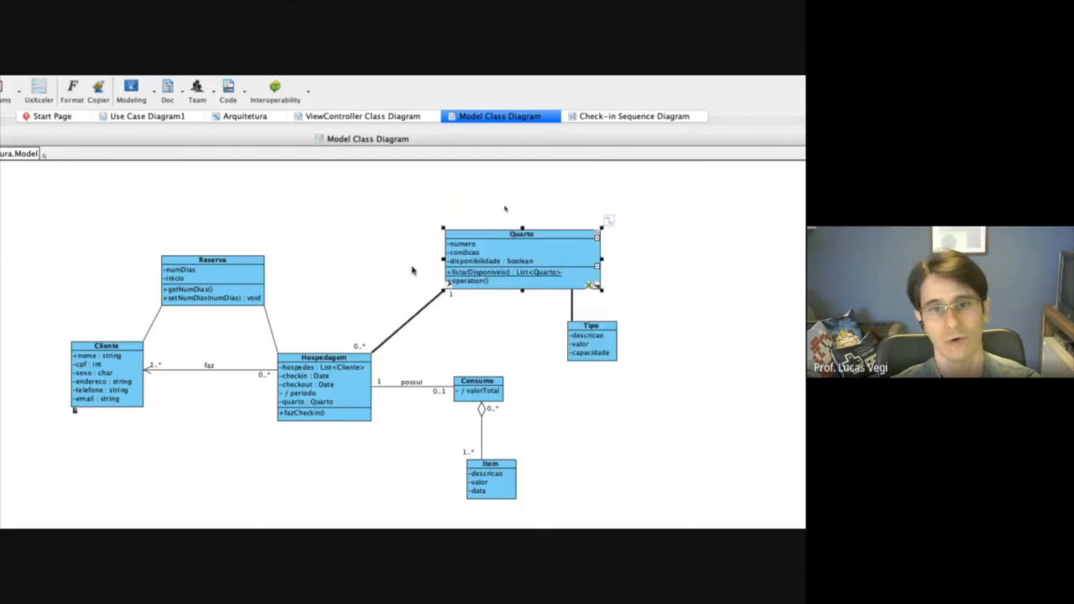
text(ocupar)
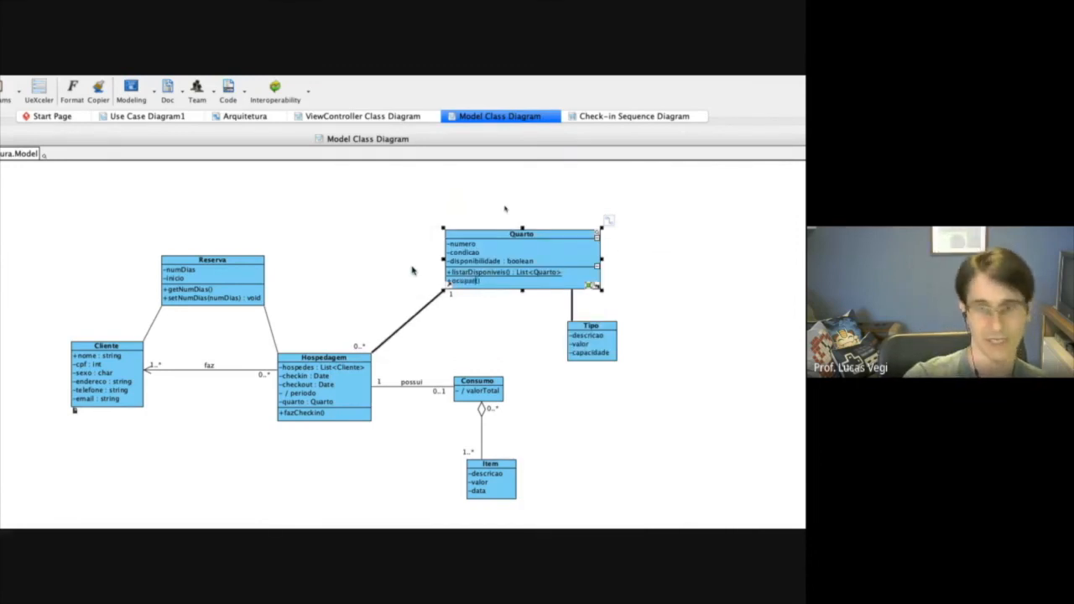
key(Return)
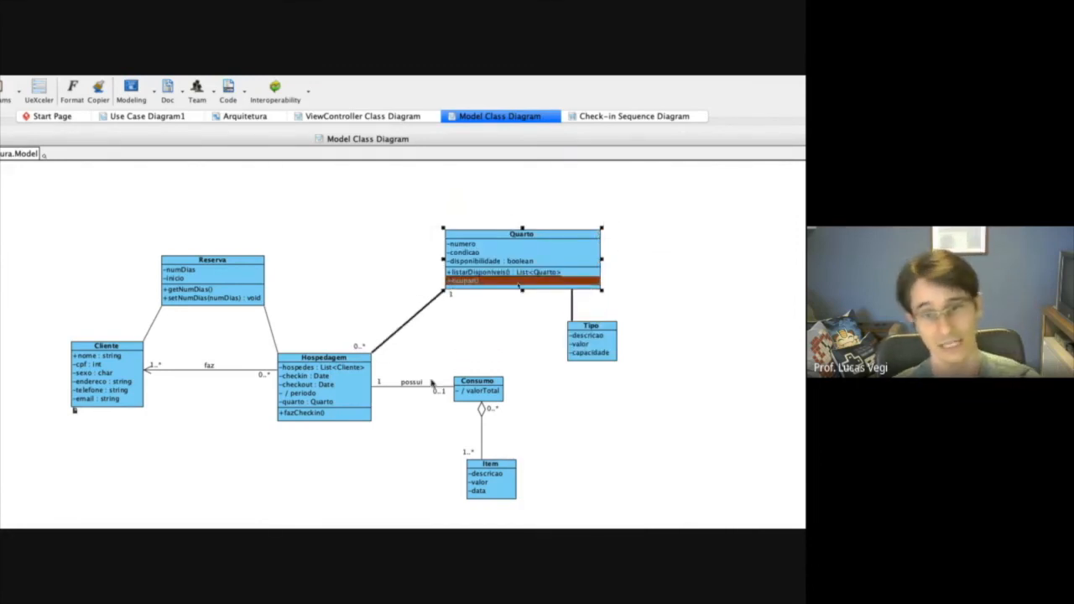
click(623, 421)
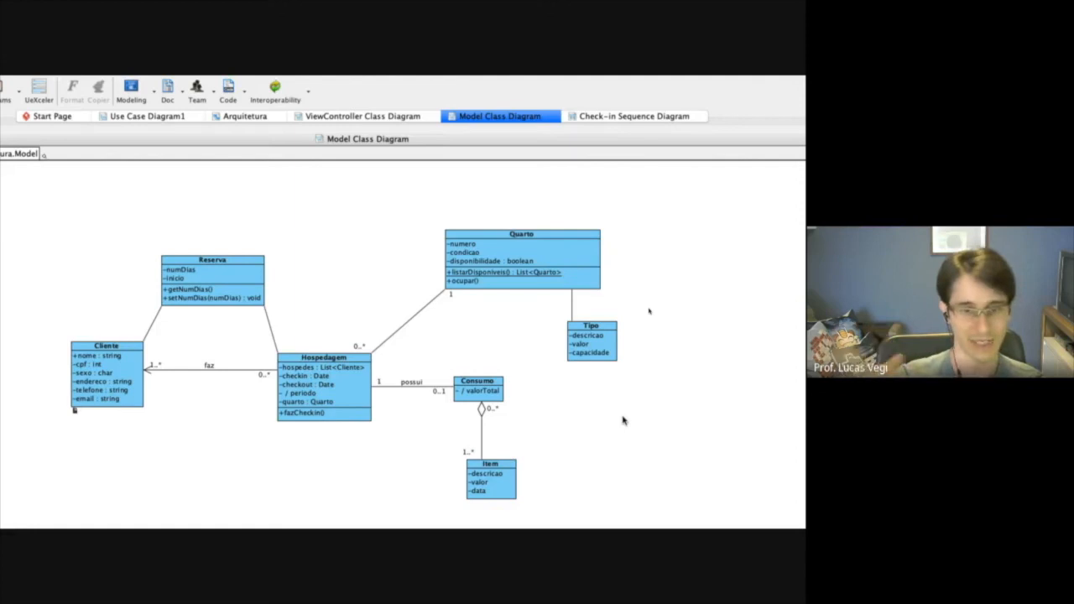
In the Check-in sequence diagram, lengthen the obj : Hospedagem activation and draw a call message named "ocupar()" from it to the Quarto lifeline.
click(305, 402)
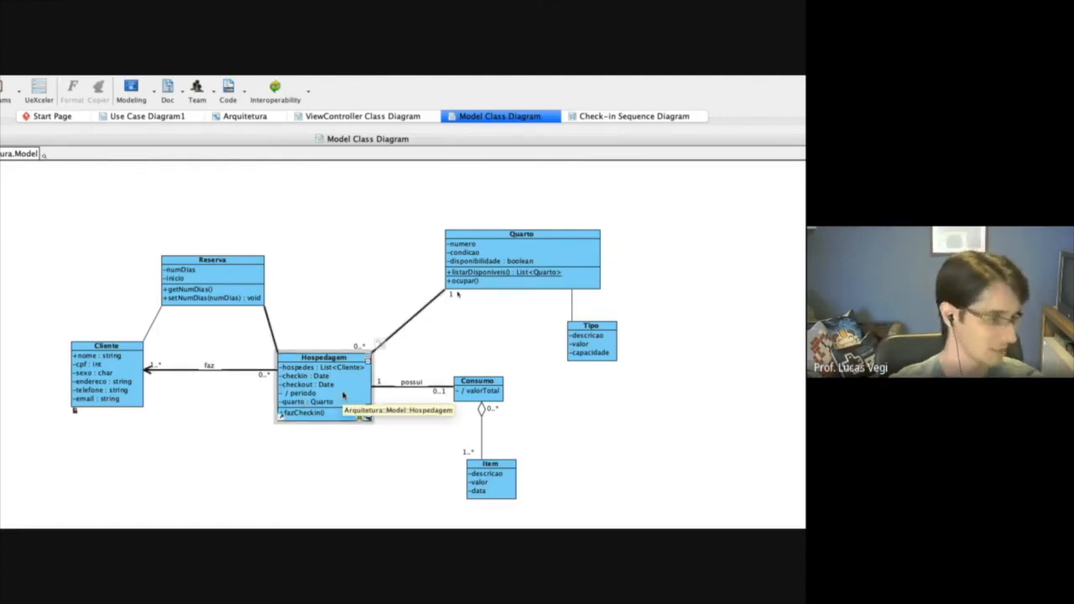
click(601, 118)
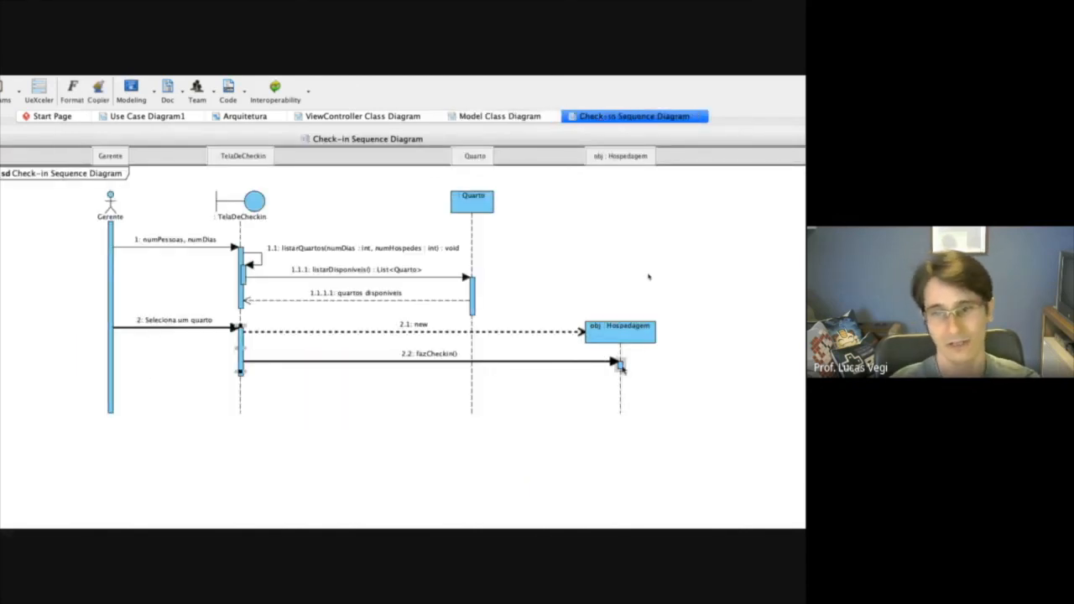
drag(621, 370, 622, 394)
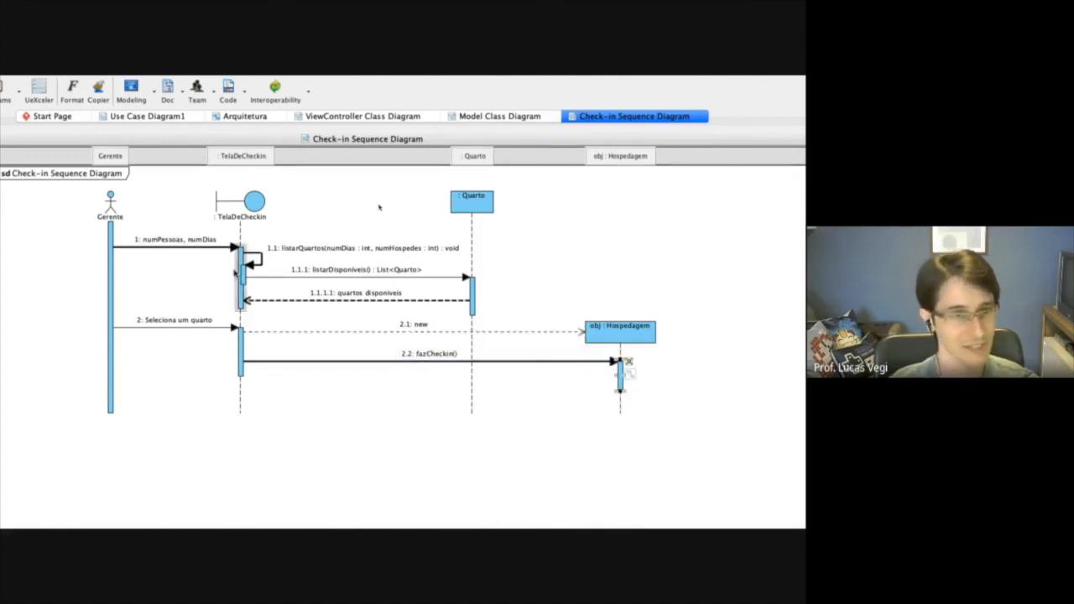
click(84, 280)
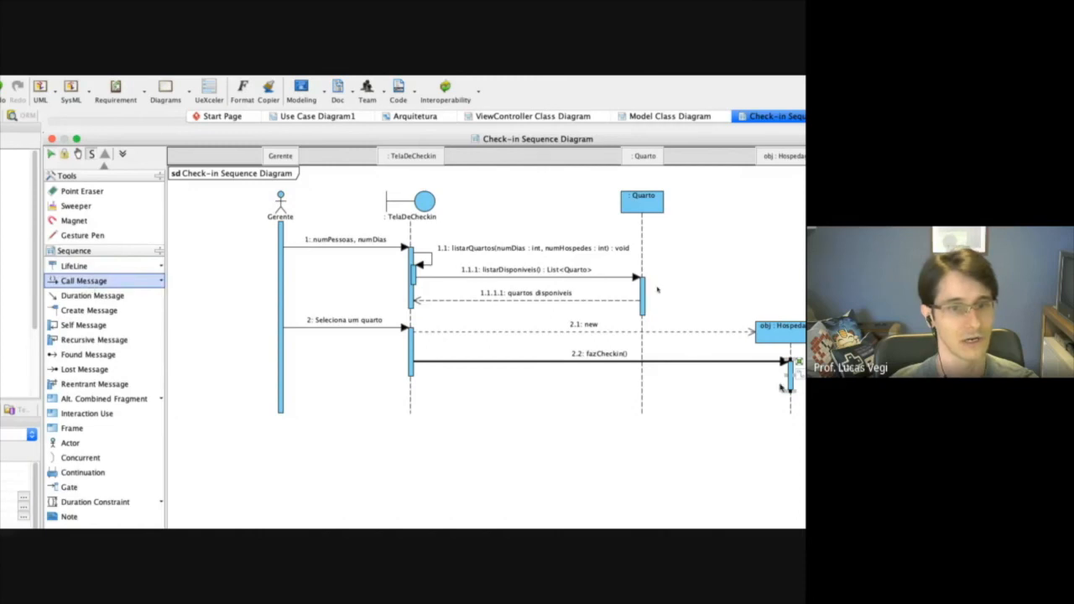
drag(579, 381, 434, 384)
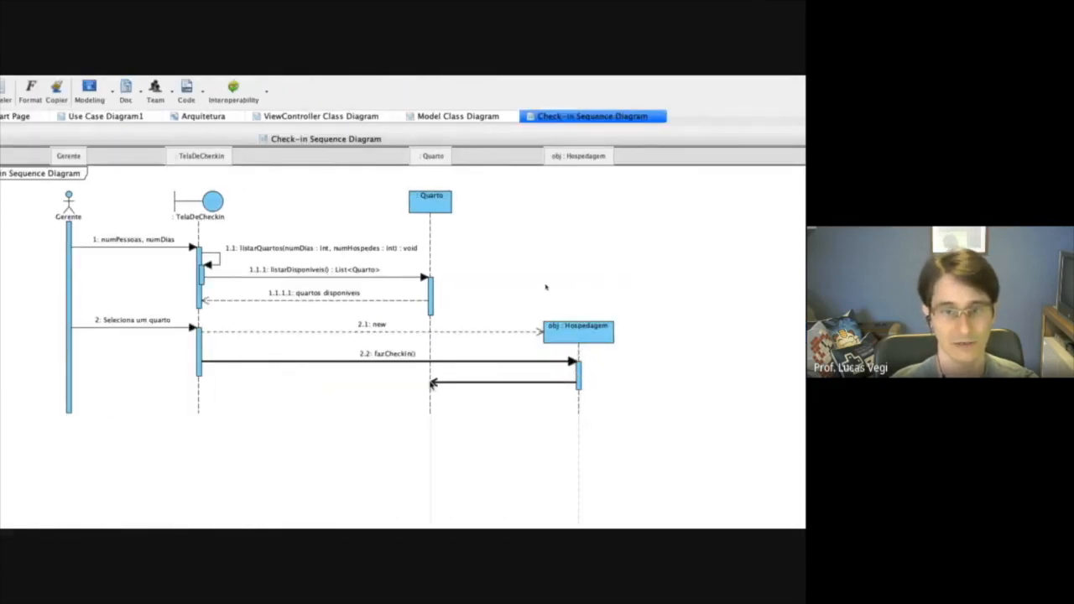
click(509, 401)
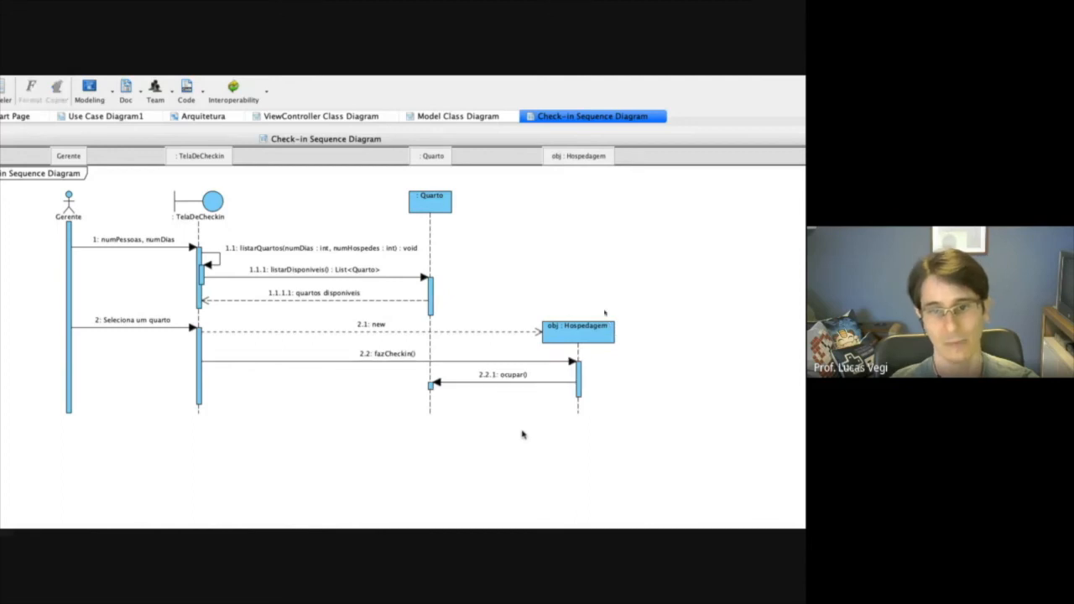
Compare the fazCheckin() and ocupar() messages with steps 4, 5 and 5b of the Check-in use case in the browser document.
click(496, 381)
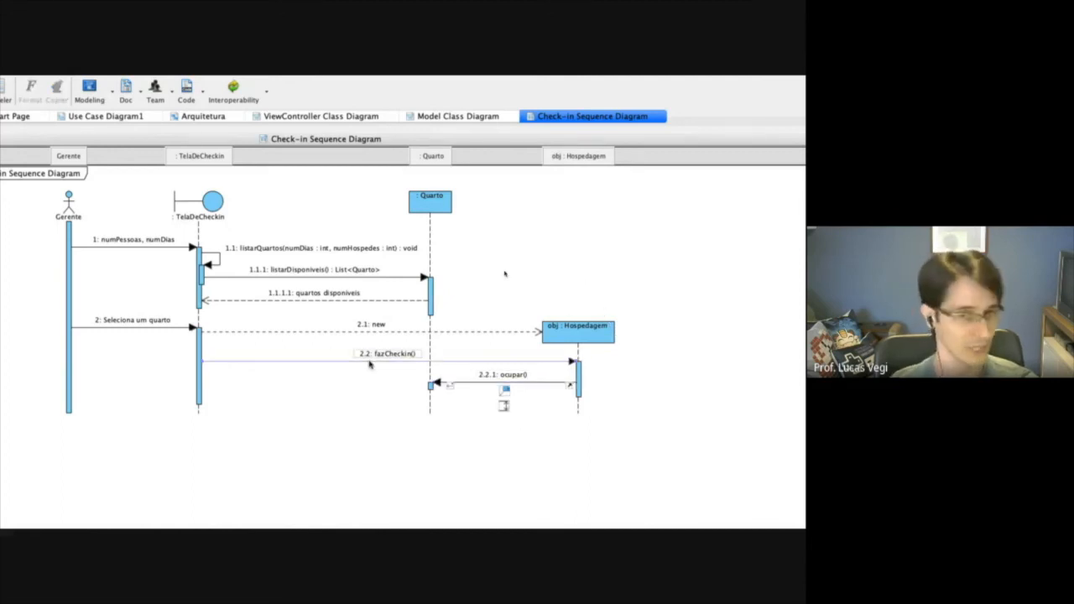
click(364, 359)
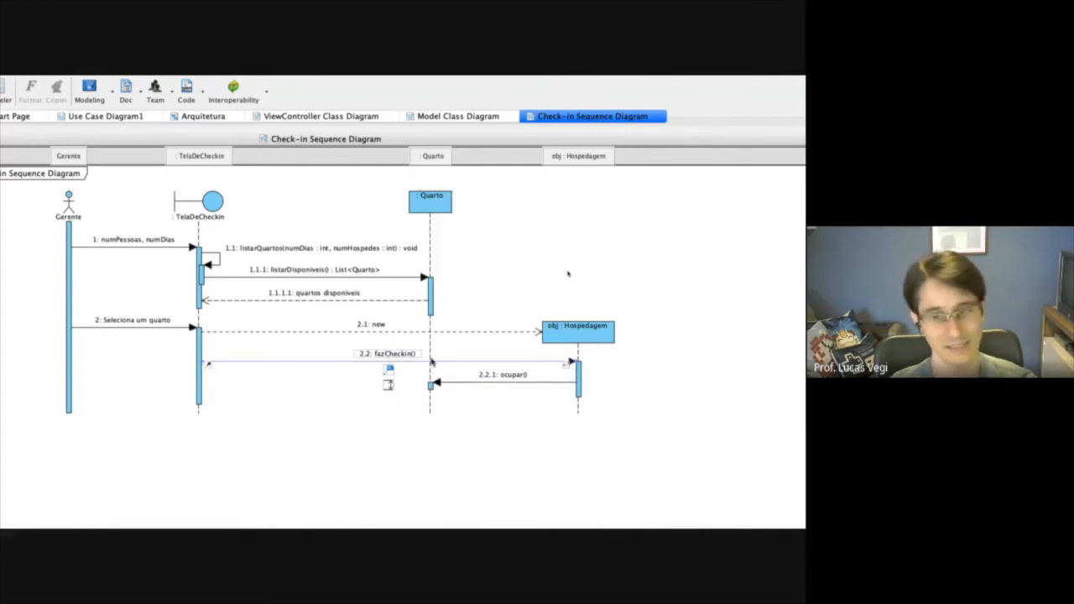
click(515, 379)
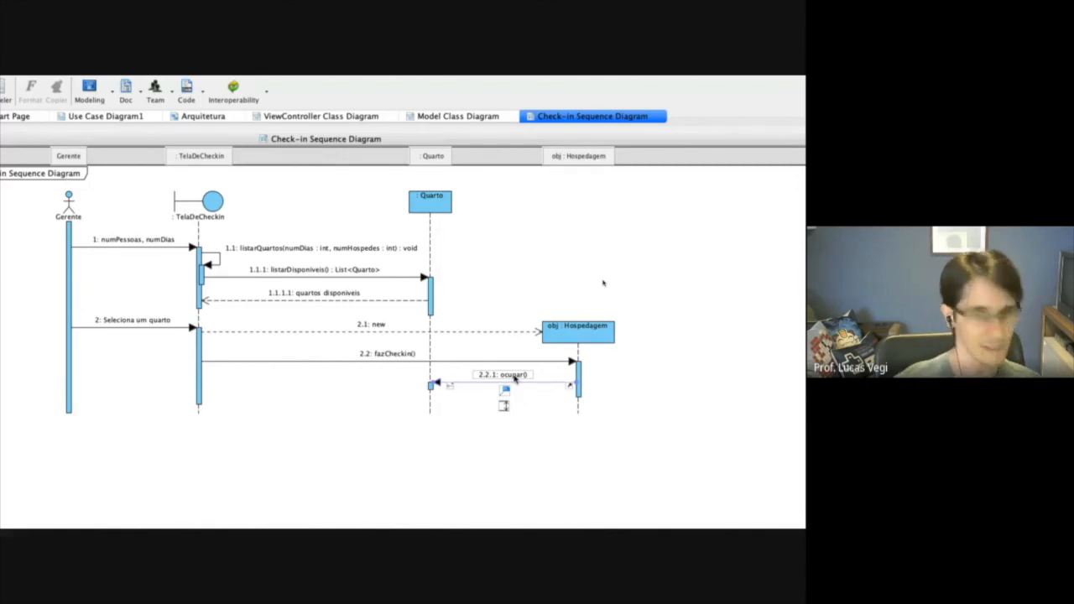
key(super+Tab)
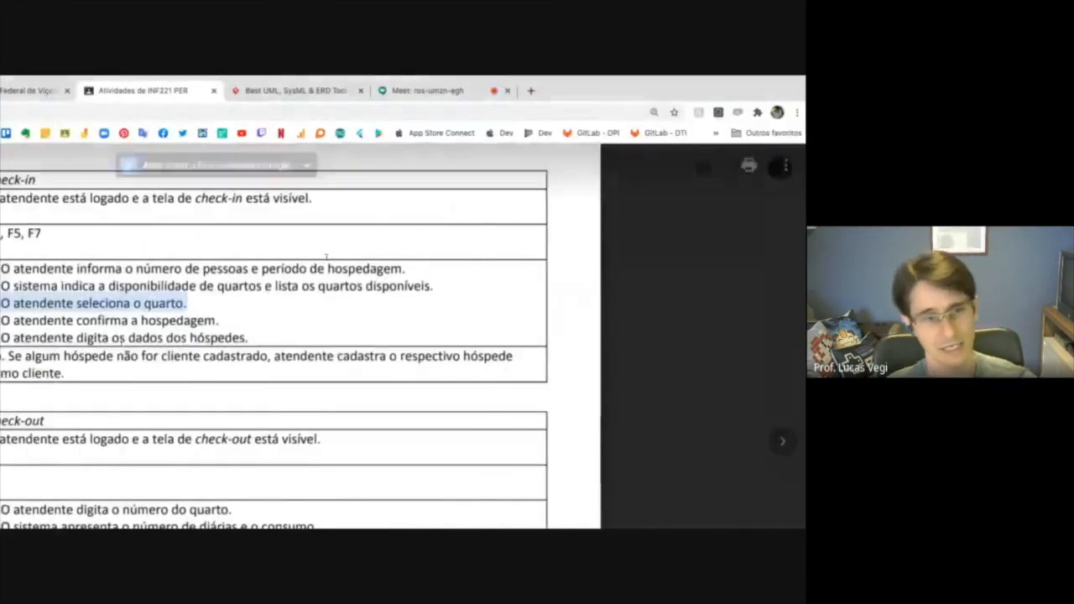
drag(111, 319, 326, 320)
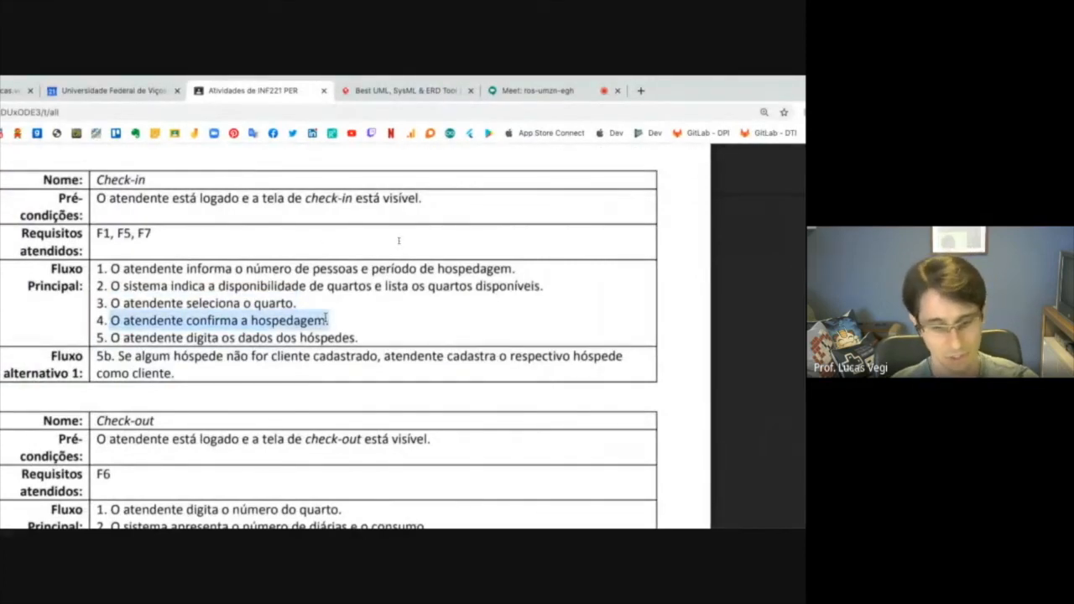
drag(112, 337, 360, 338)
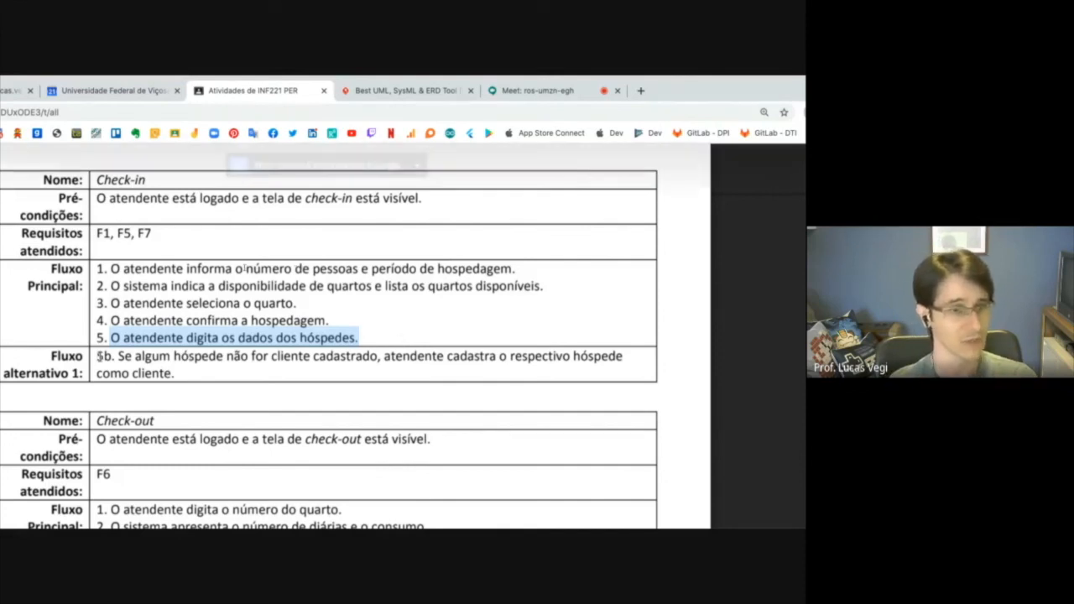
drag(118, 356, 173, 374)
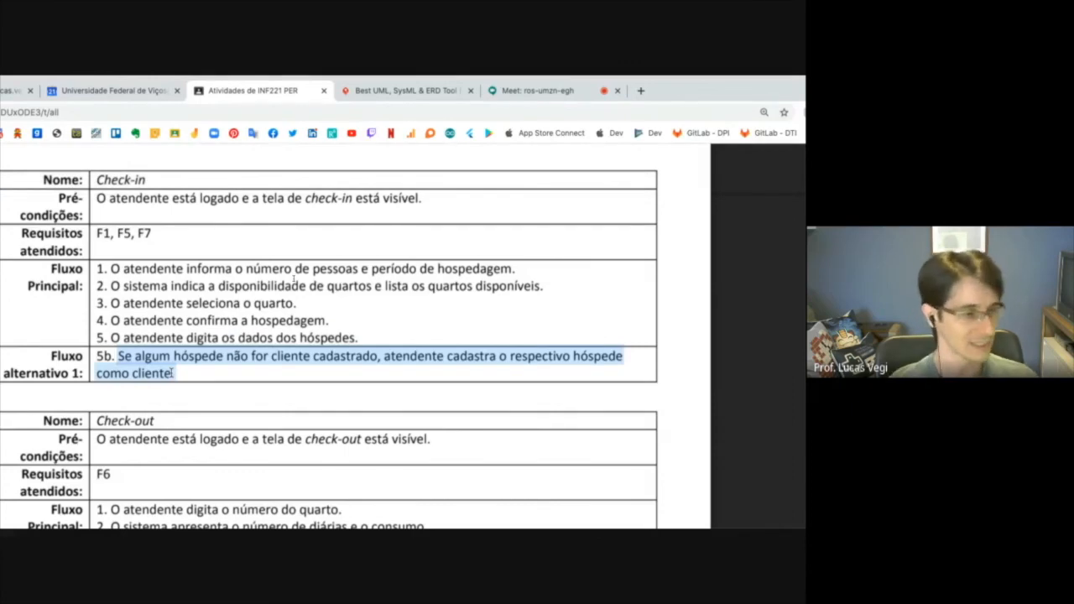
key(ctrl+Right)
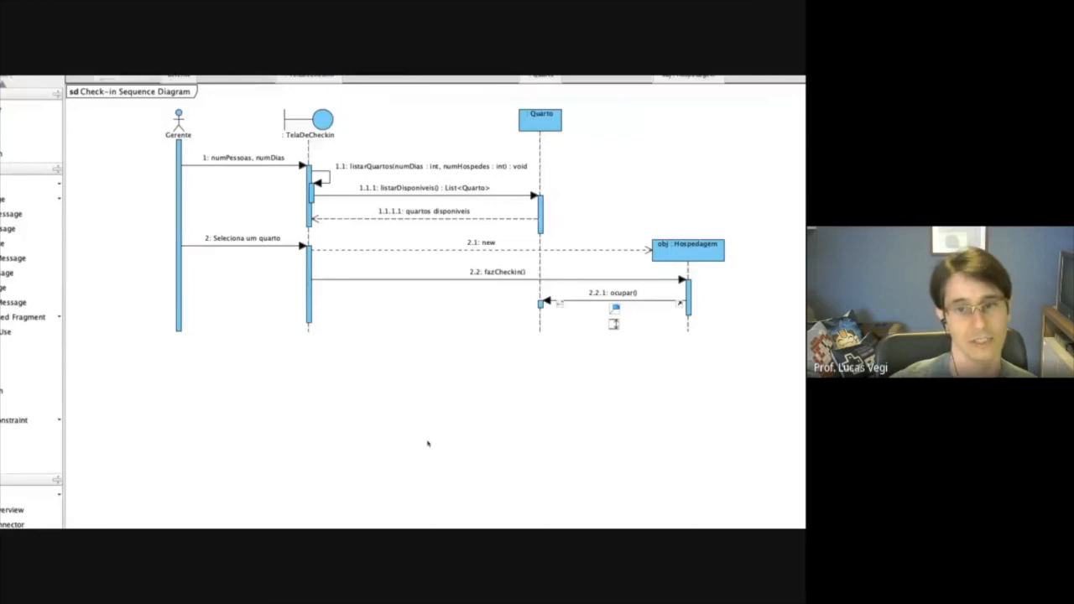
Extend the Gerente lifeline downward and draw a loop combined fragment labelled "Loop" across all four lifelines below the ocupar() message.
drag(181, 323, 180, 412)
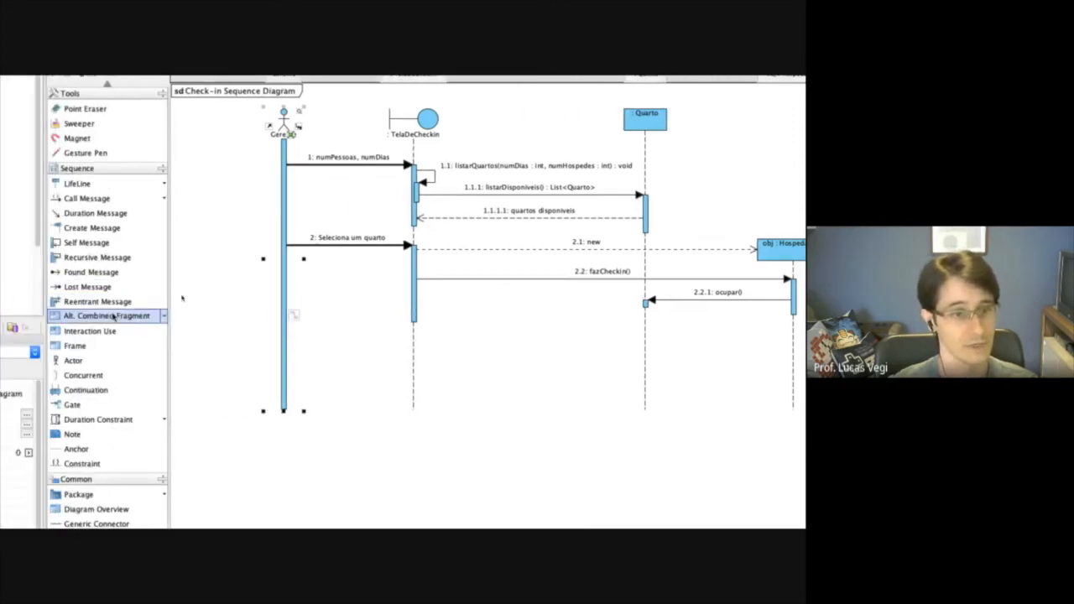
click(164, 317)
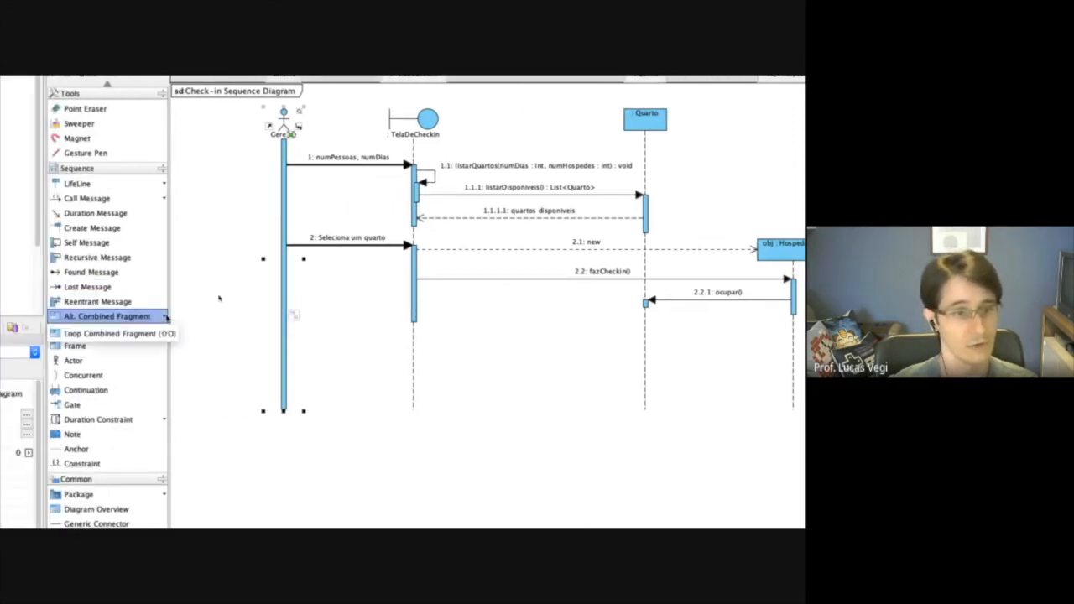
click(118, 333)
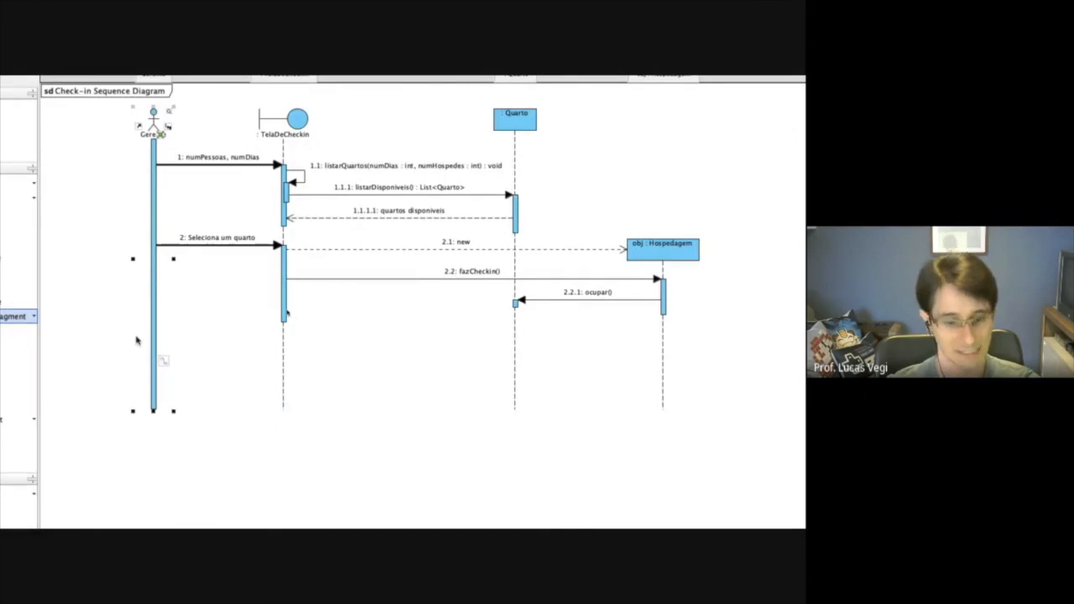
drag(125, 336, 712, 441)
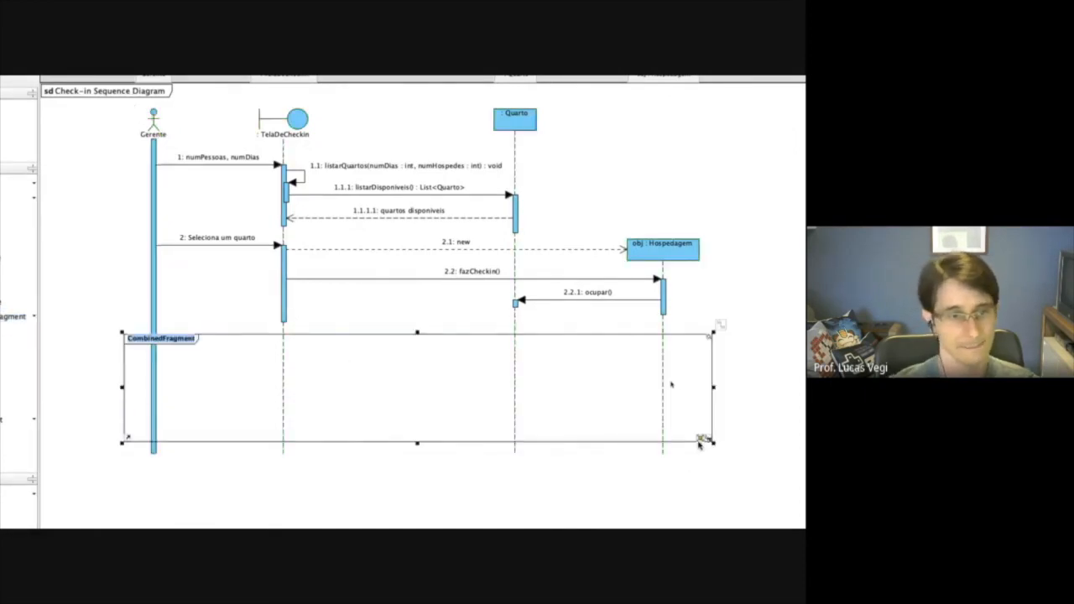
text(Lopp)
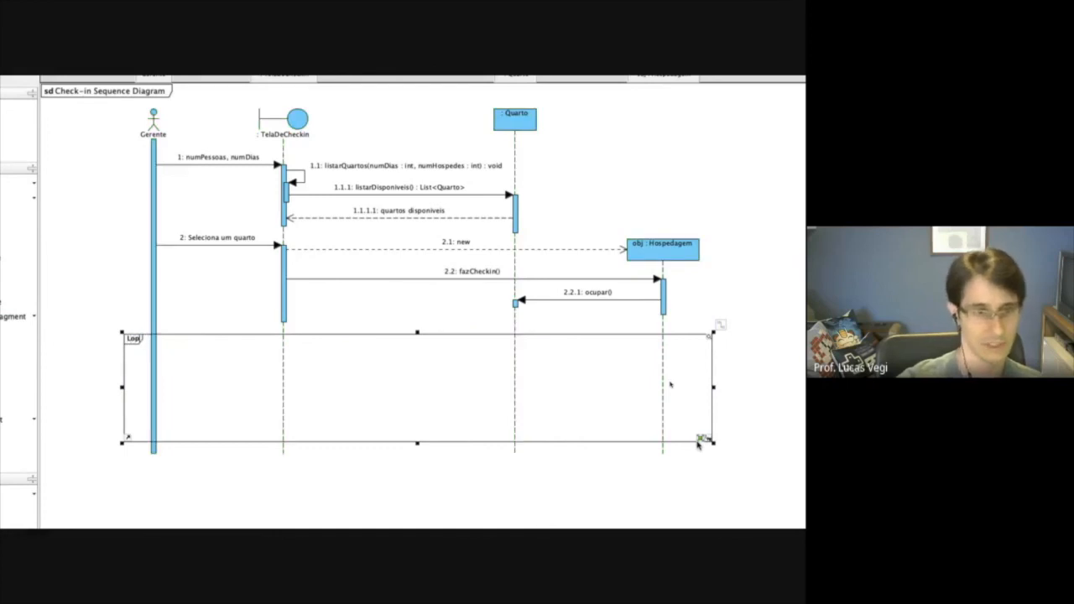
key(BackSpace)
text(op)
key(Return)
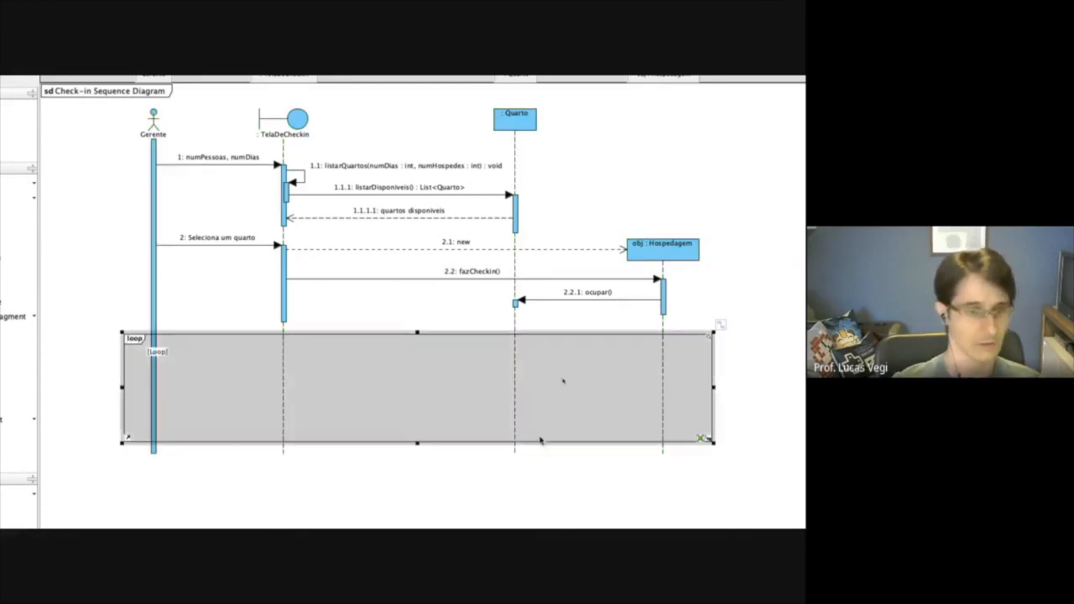
Set the constraint of the loop fragment's operand to "enquanto tiver hospedes a informar".
drag(180, 333, 180, 335)
right_click(180, 337)
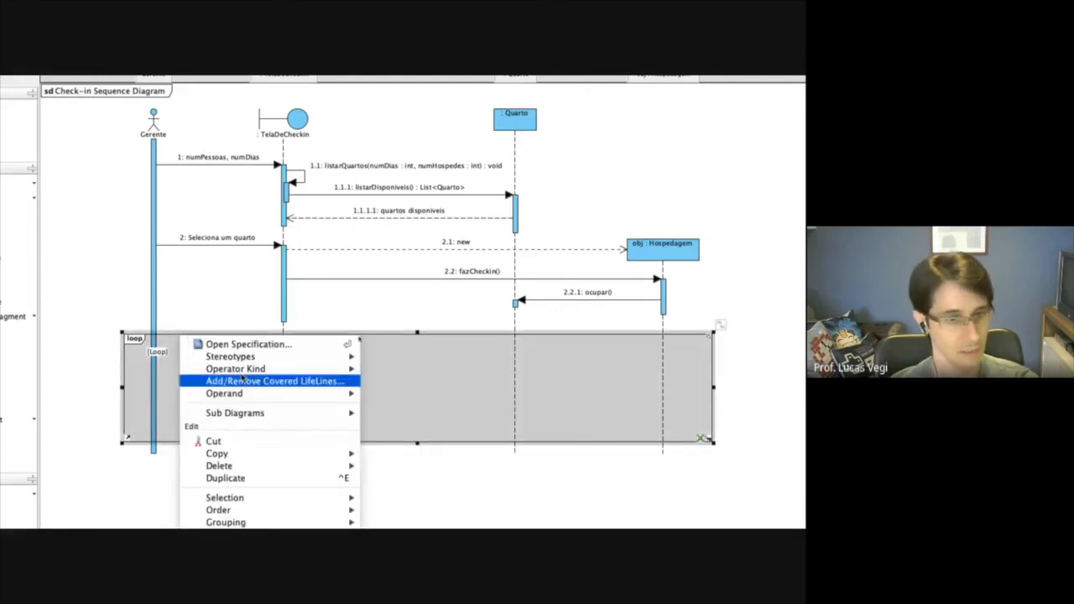
mouse_move(246, 394)
mouse_move(414, 409)
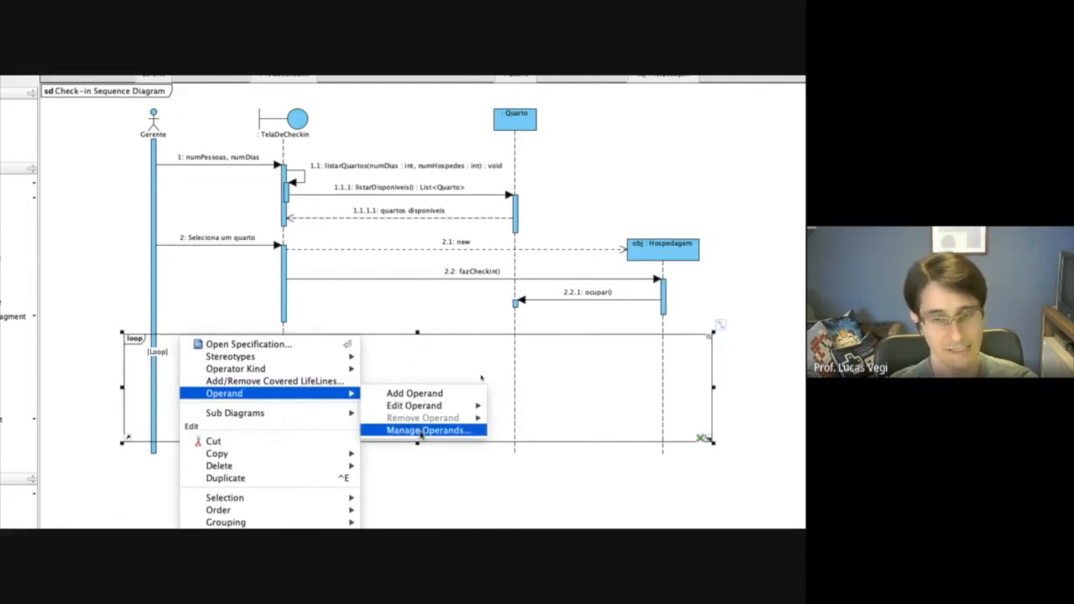
click(421, 431)
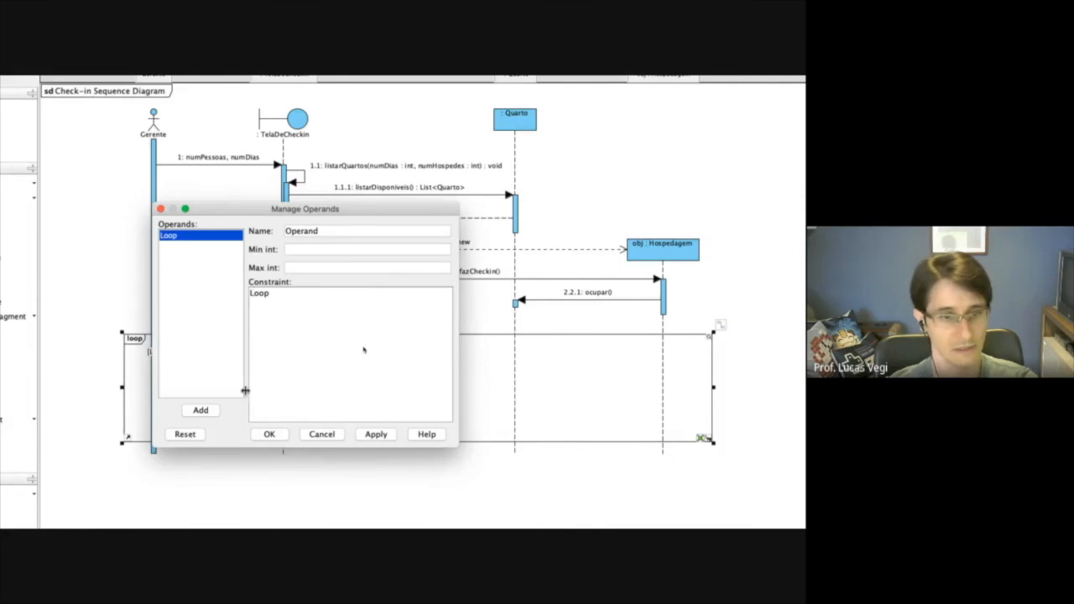
double_click(264, 293)
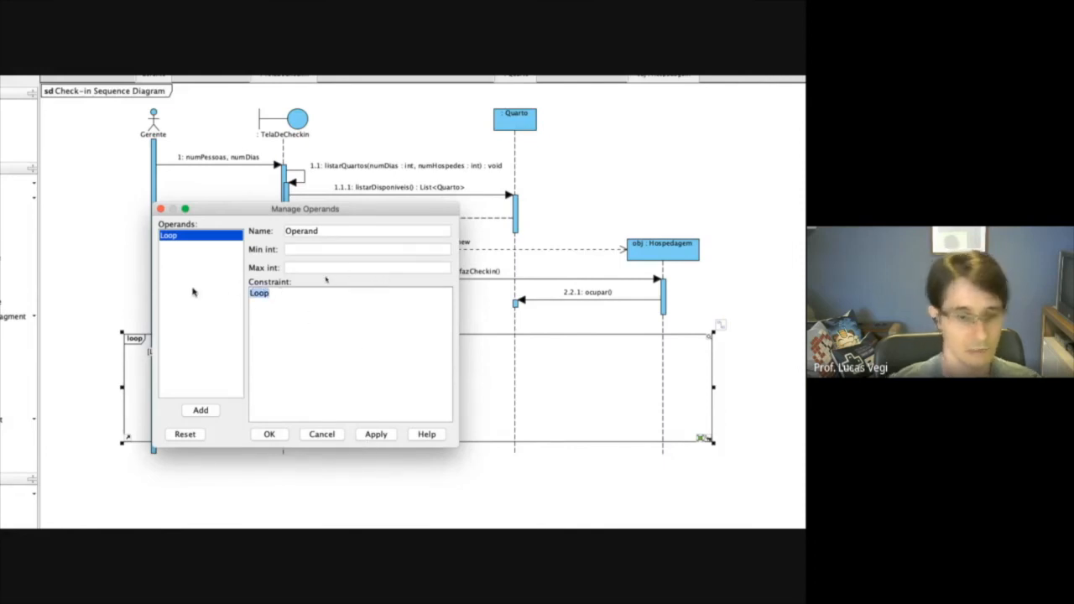
text(enquanto tiver hospedes a informar)
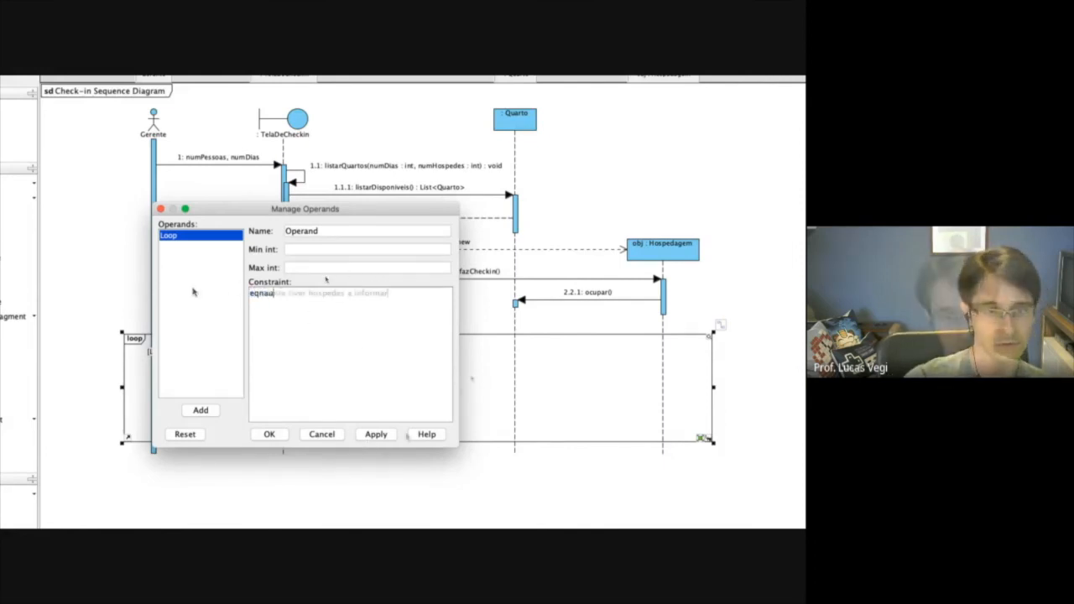
click(277, 434)
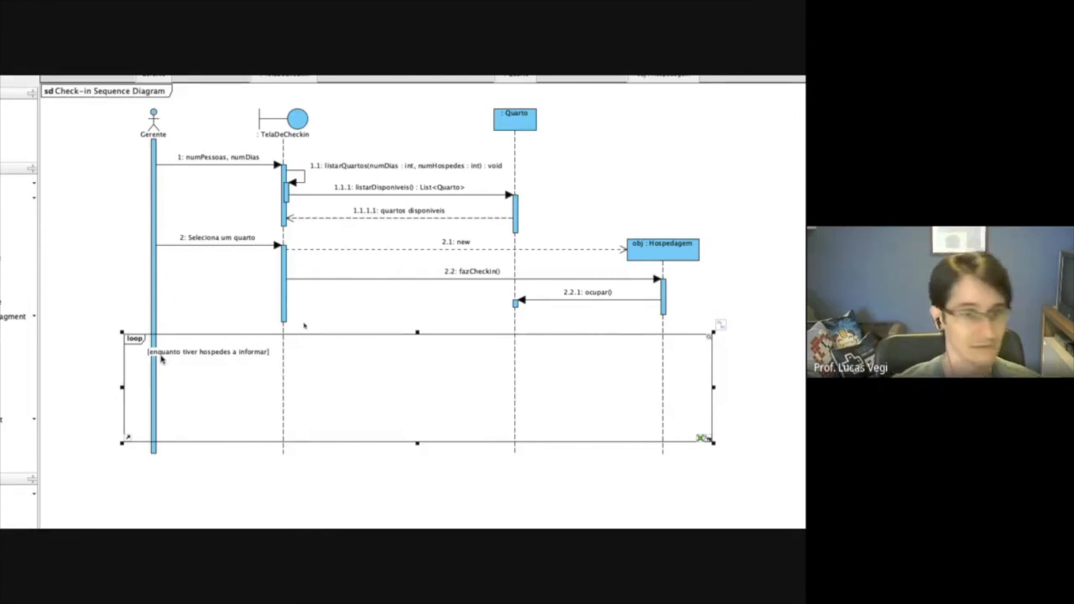
Draw a call message named "dados hospedes" from Gerente to the TelaDeCheckin lifeline inside the loop fragment.
click(170, 200)
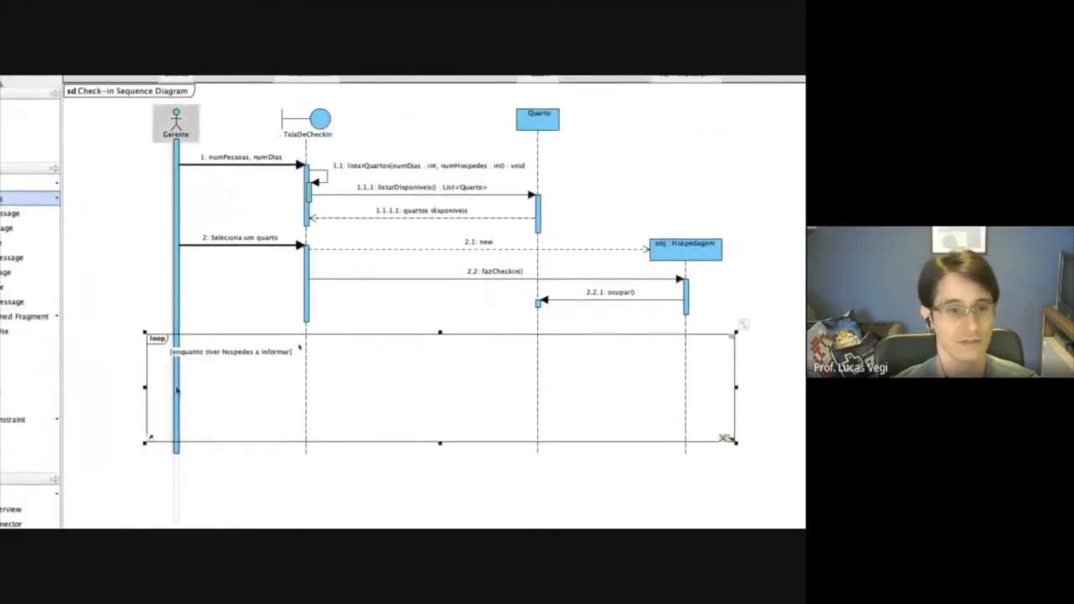
drag(177, 388, 309, 395)
text(dados hospedes)
key(Return)
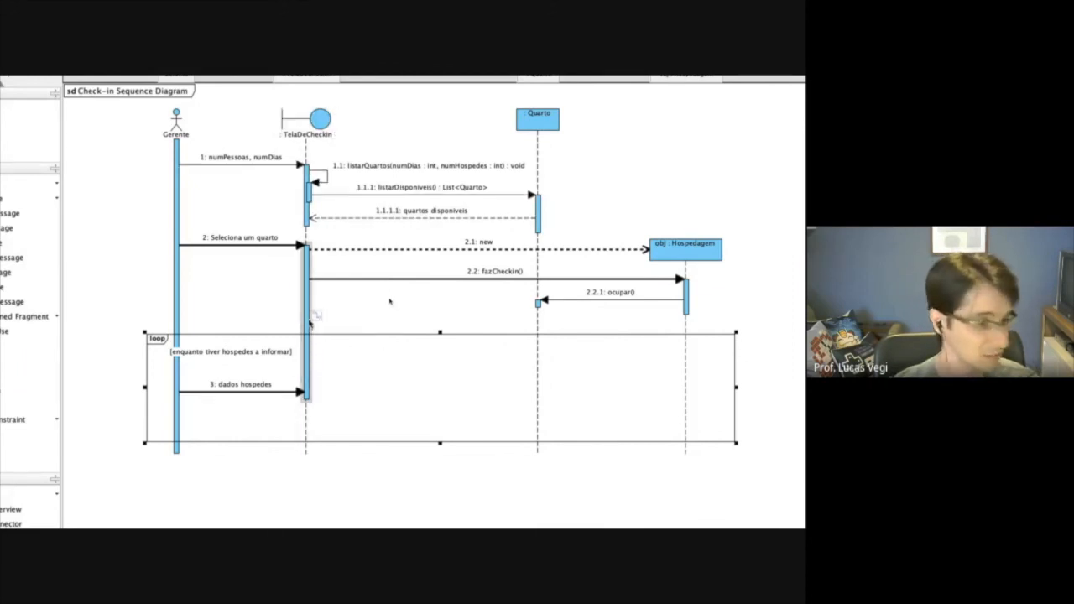
Split the overlapping execution on the TelaDeCheckin lifeline, ending the upper activation above the loop fragment and lengthening the one at "dados hospedes".
right_click(308, 355)
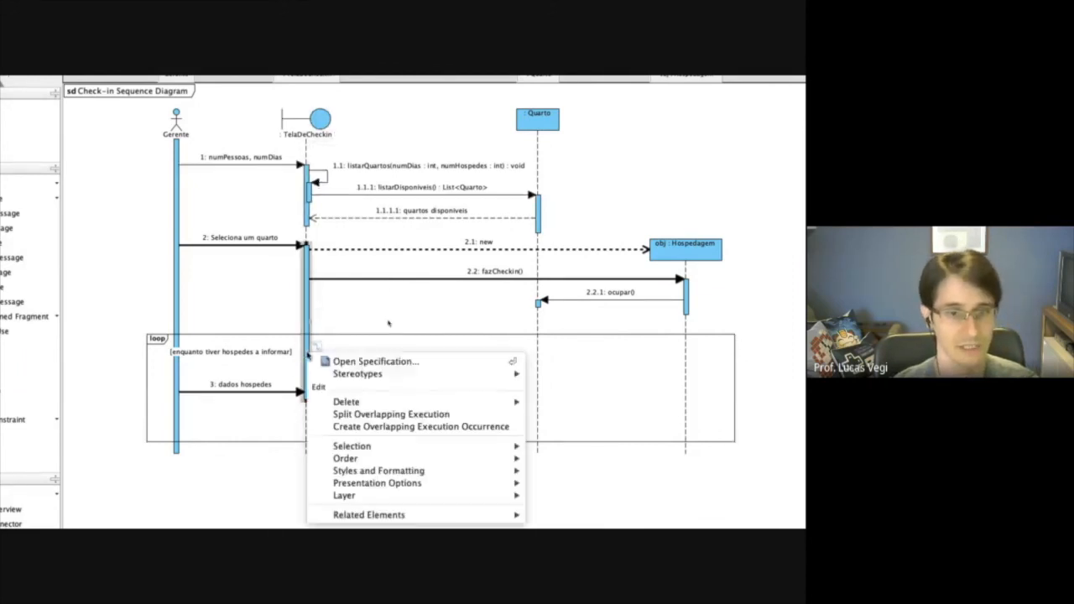
click(395, 414)
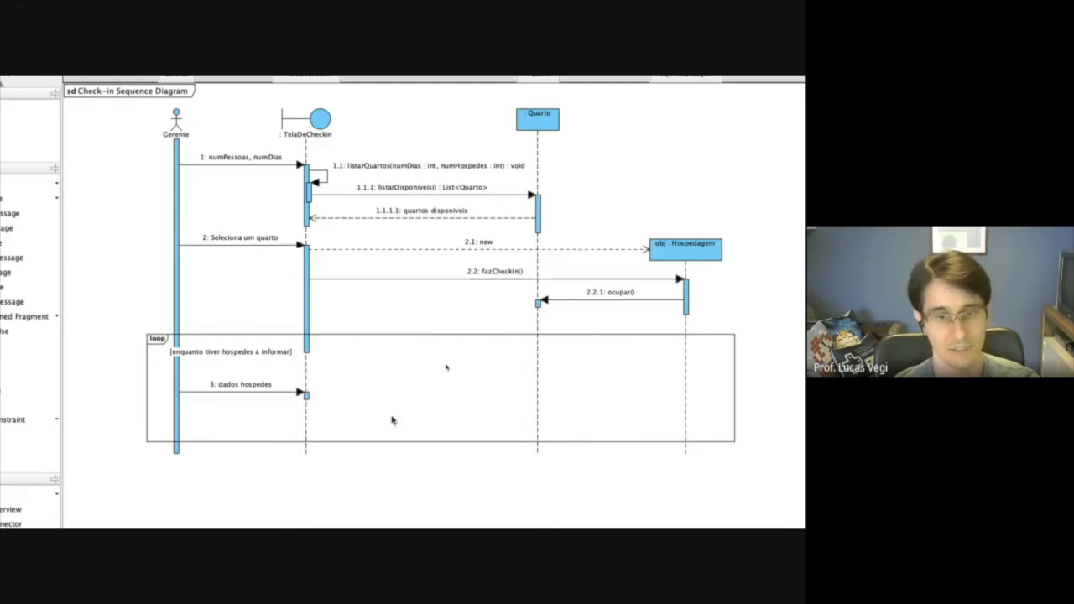
click(308, 351)
drag(308, 353, 307, 306)
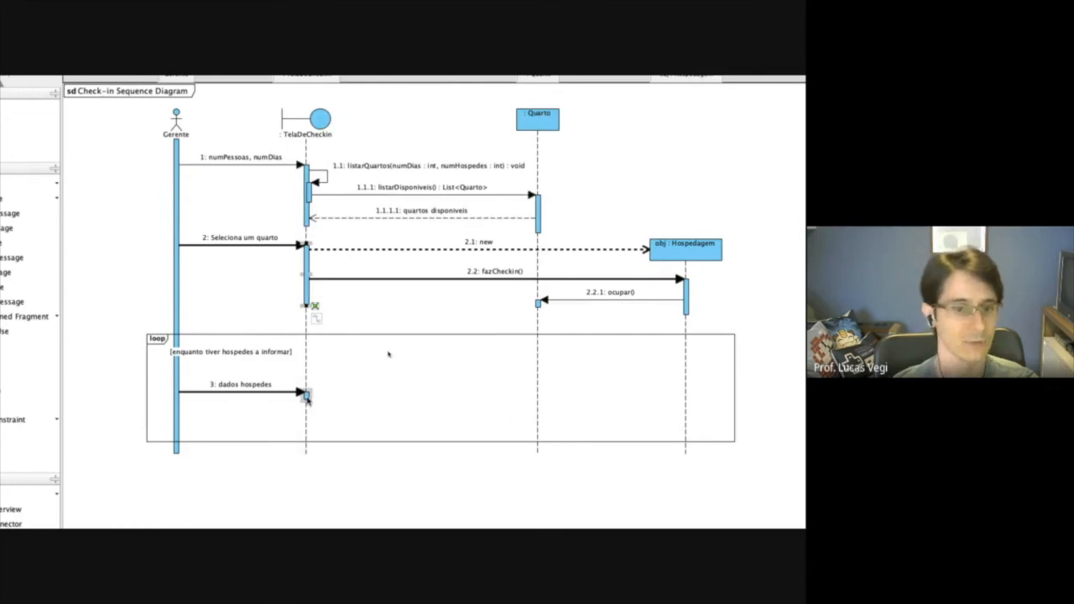
click(307, 397)
drag(306, 402, 307, 411)
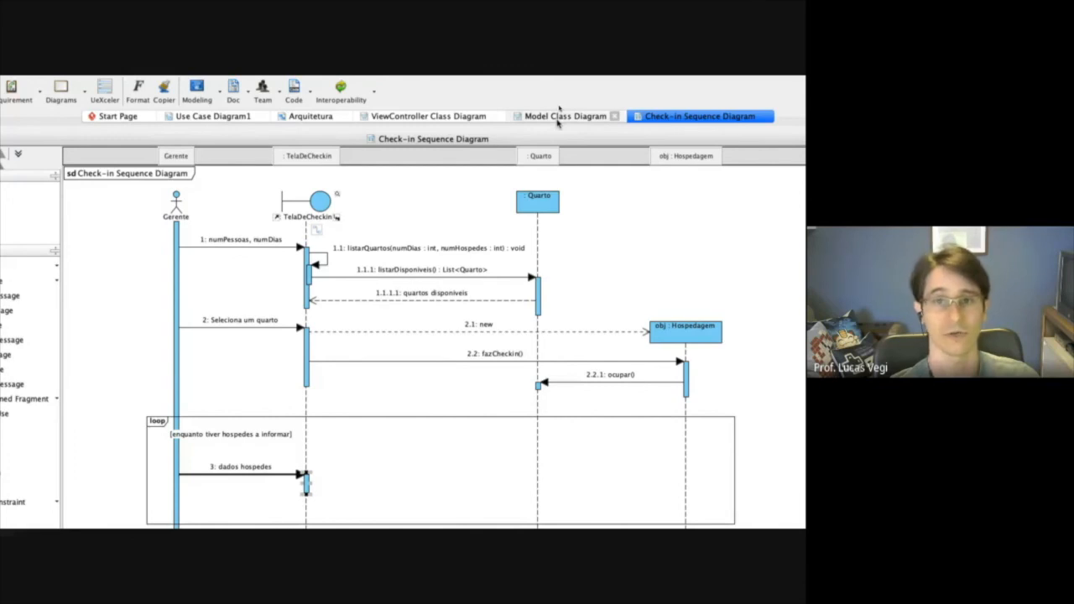
Add an operation named addHospede() to the Hospedagem class in the Model Class Diagram.
click(559, 120)
click(373, 386)
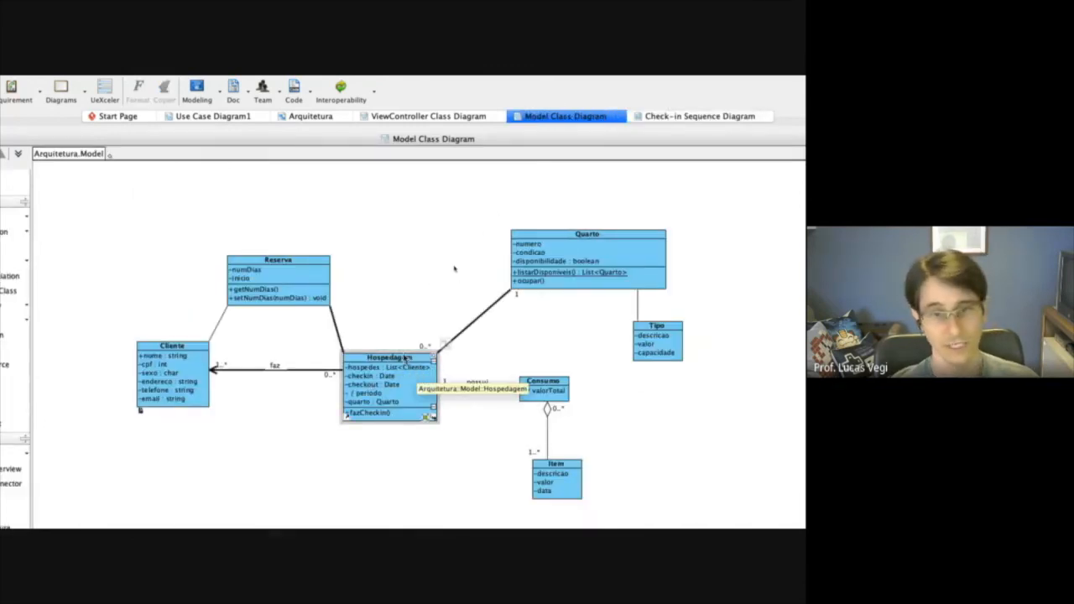
right_click(405, 359)
mouse_move(471, 363)
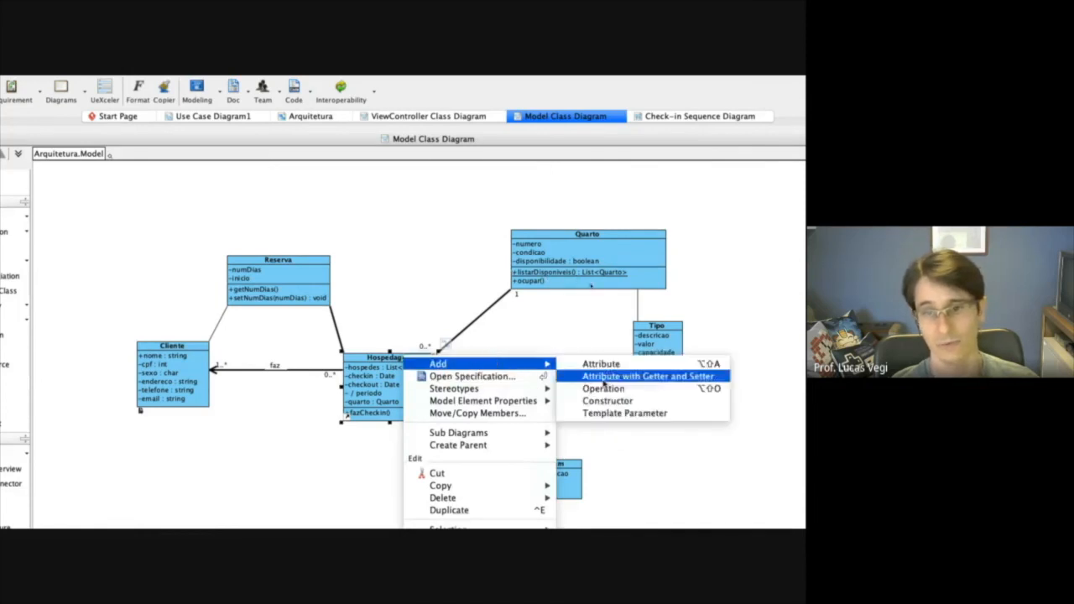
click(603, 389)
text(add()
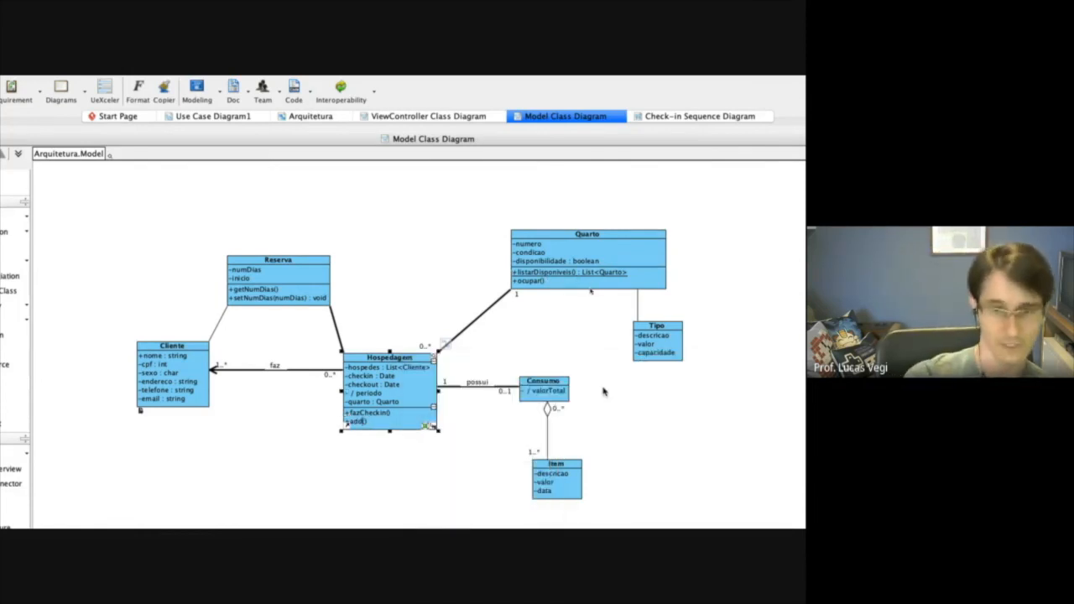
text(Hospede)
key(Return)
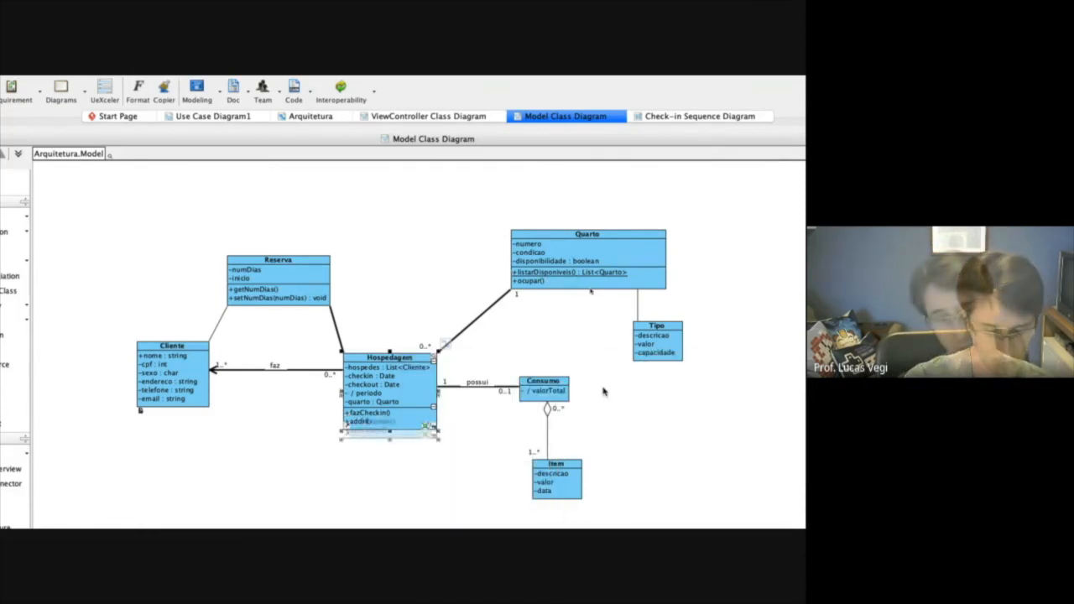
key(Escape)
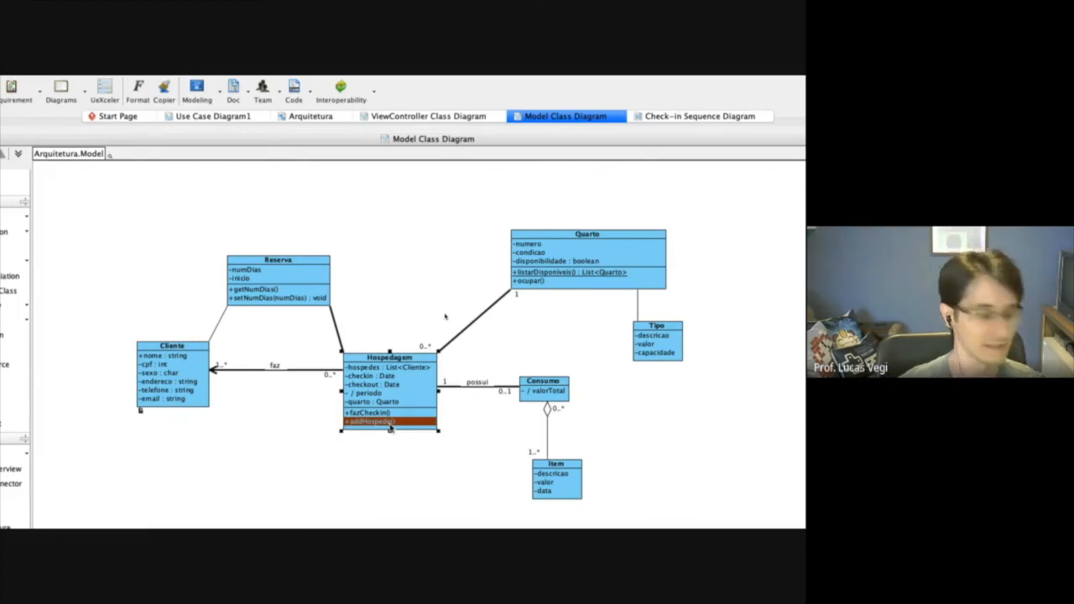
Draw a call message for addHospede() from TelaDeCheckin to the Hospedagem lifeline inside the loop of the Check-in Sequence Diagram.
double_click(679, 118)
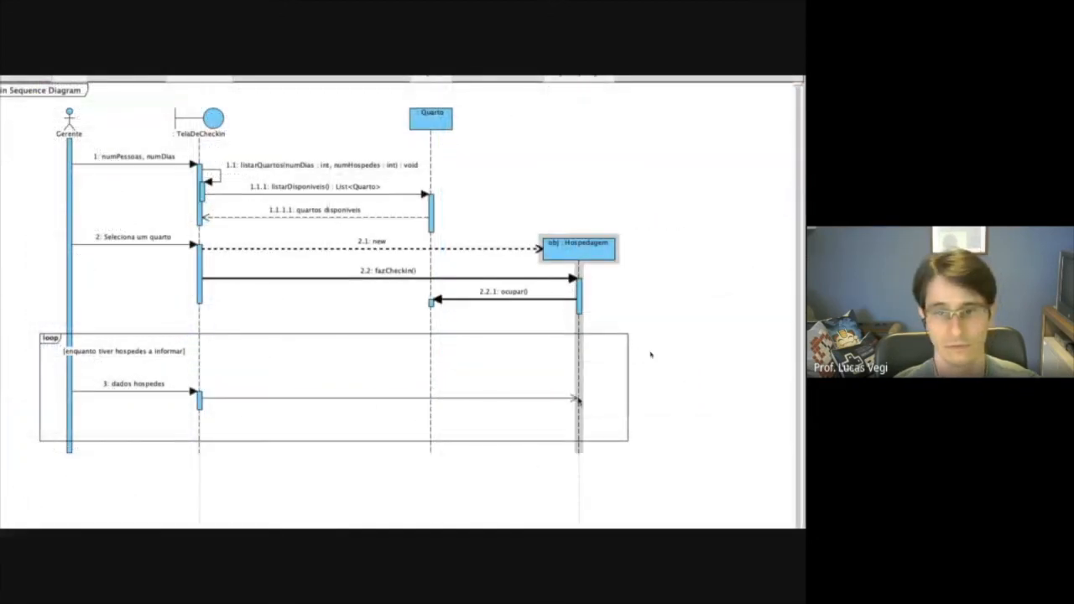
drag(579, 401, 580, 403)
click(401, 406)
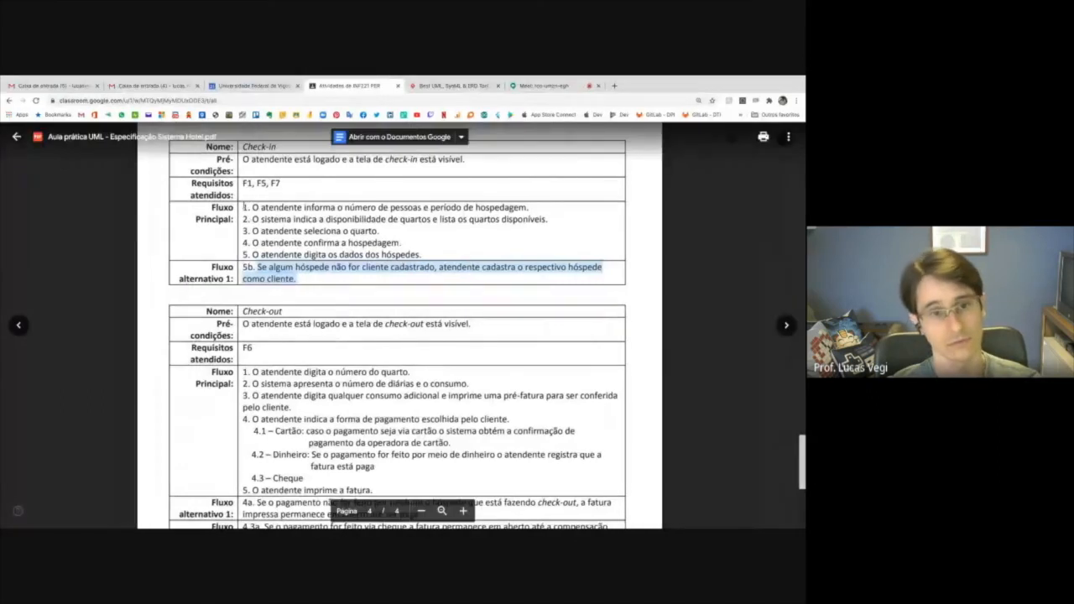
Review the flows of the Check-in, Check-out and Consulta Ocupação use cases in the browser's hotel specification document.
drag(243, 207, 418, 255)
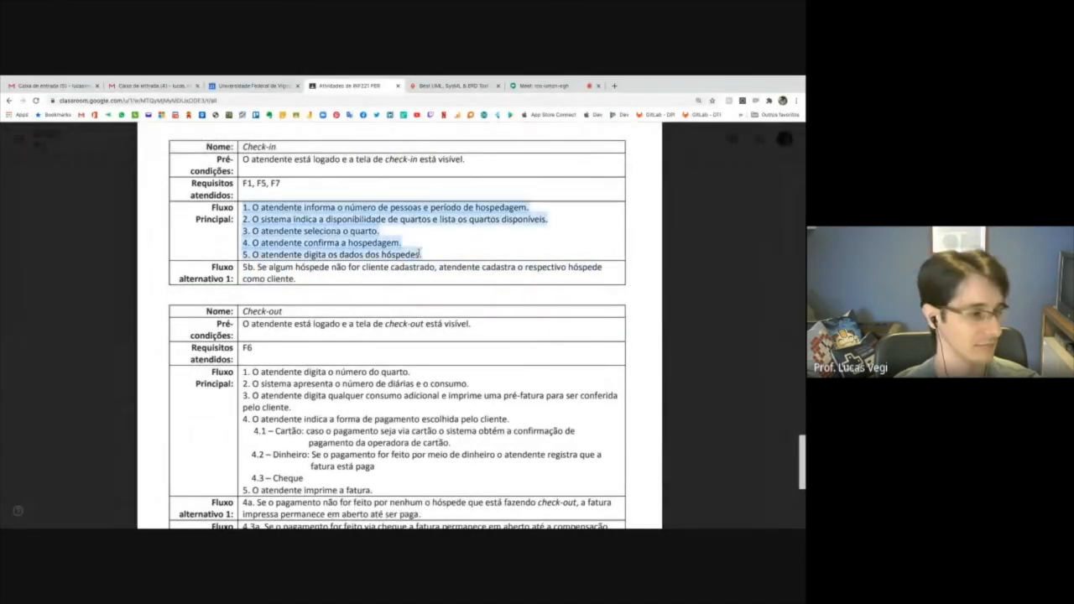
click(241, 267)
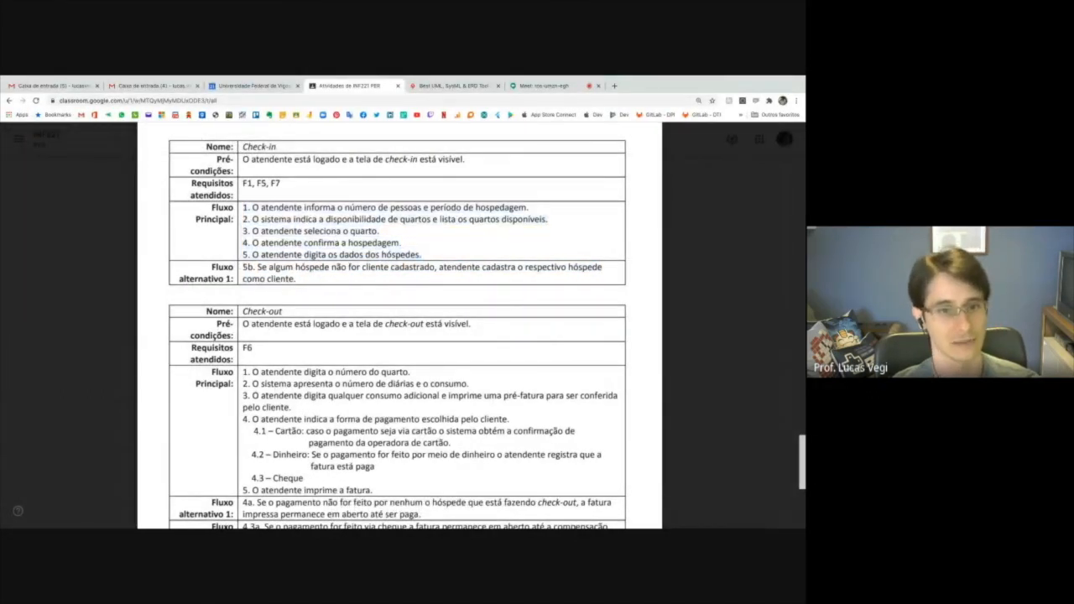
drag(294, 279, 297, 279)
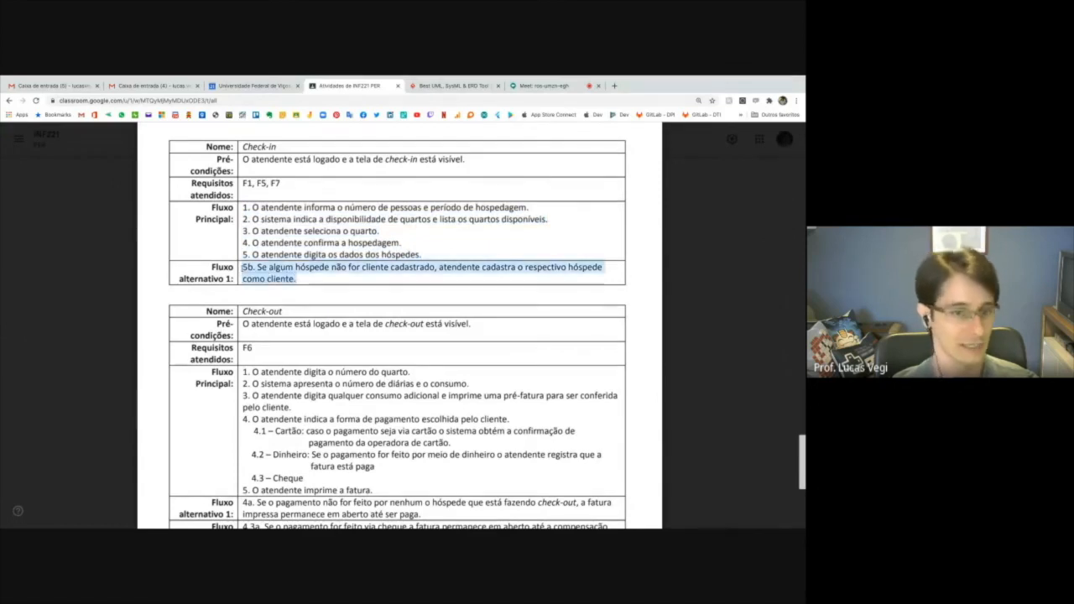
scroll(270, 328, down, 1)
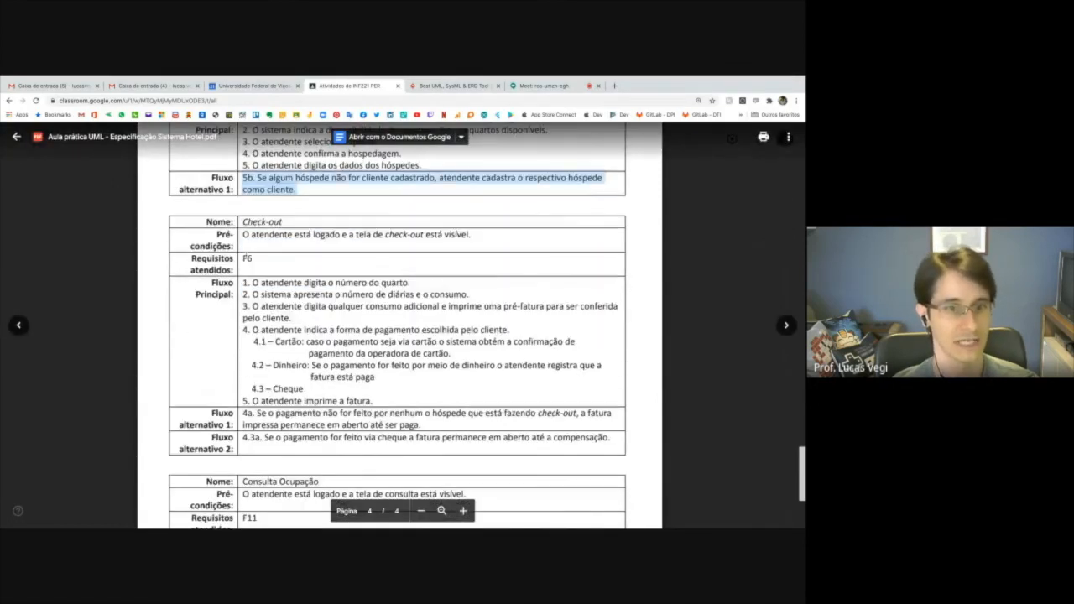
drag(243, 222, 283, 222)
click(245, 283)
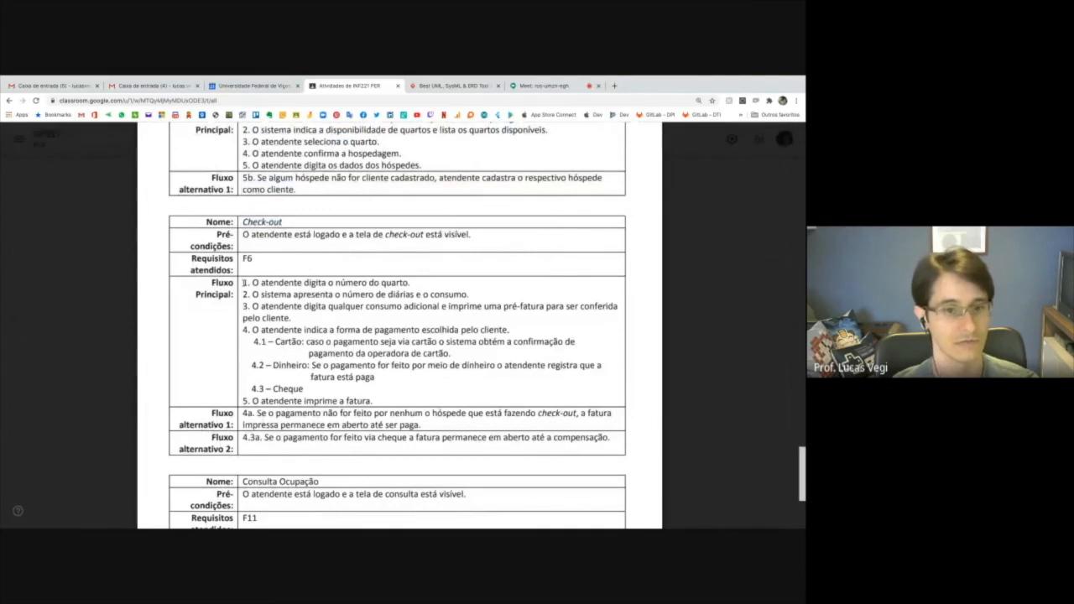
drag(244, 282, 413, 438)
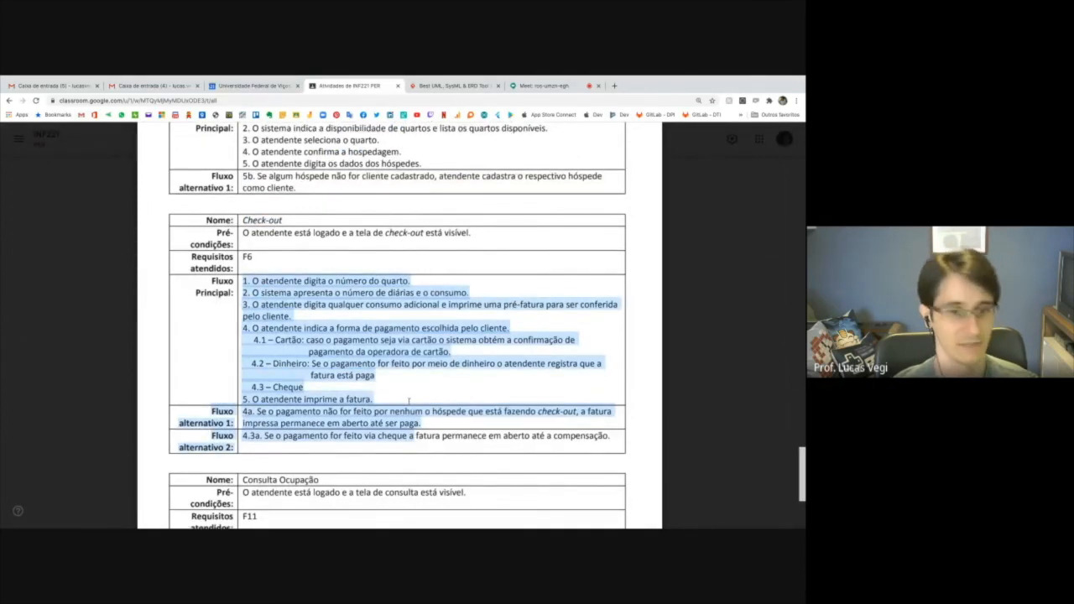
scroll(408, 401, down, 2)
scroll(409, 401, down, 1)
click(243, 275)
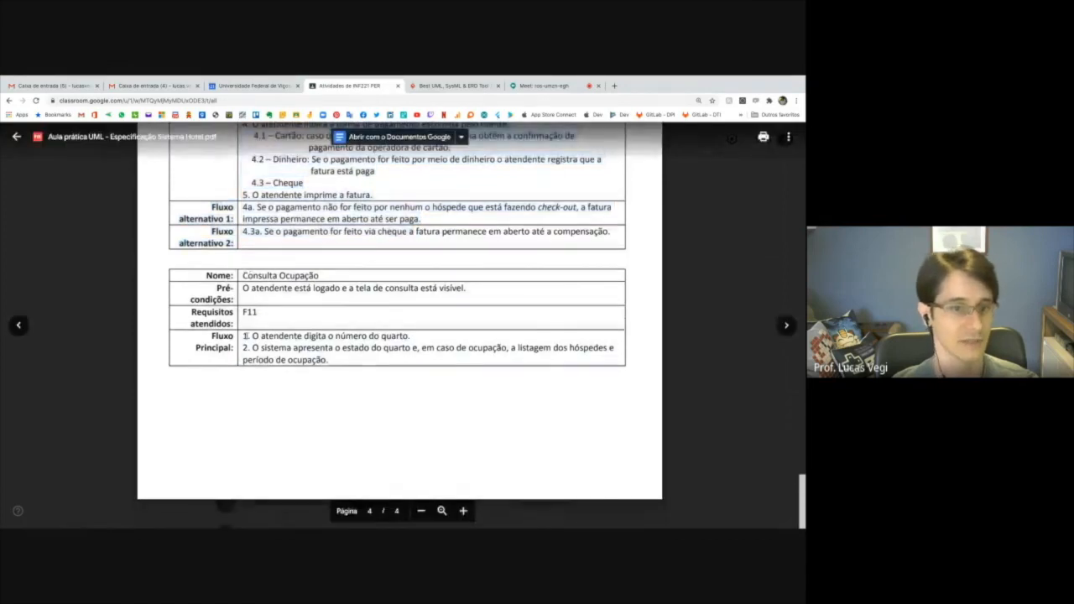
drag(245, 336, 337, 365)
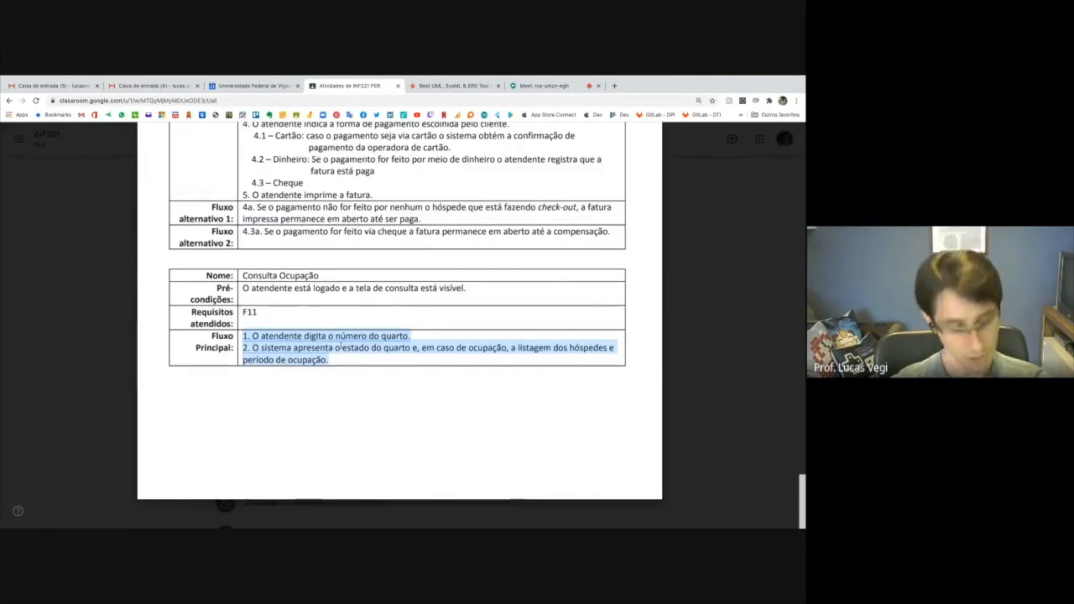
Return to Visual Paradigm and compare the Model Class Diagram's operations with the messages in the Check-in Sequence Diagram.
key(ctrl+Right)
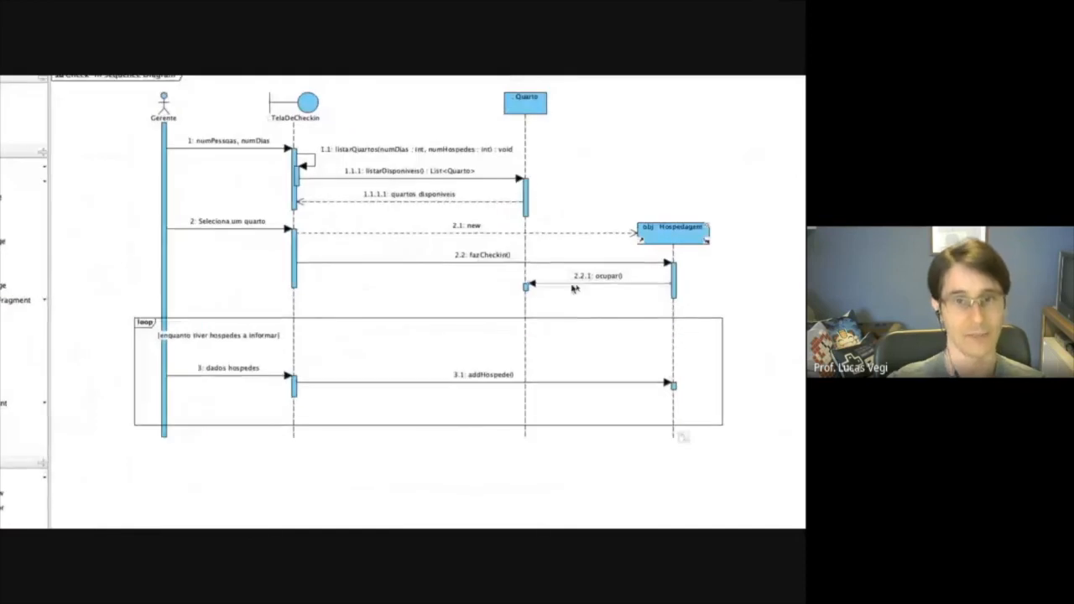
click(547, 116)
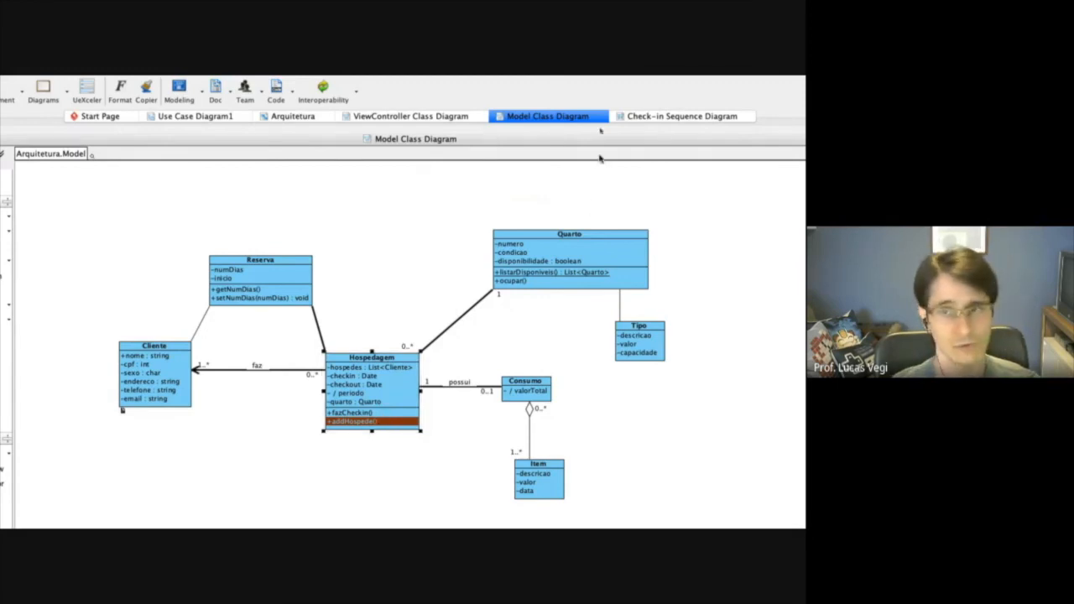
click(658, 119)
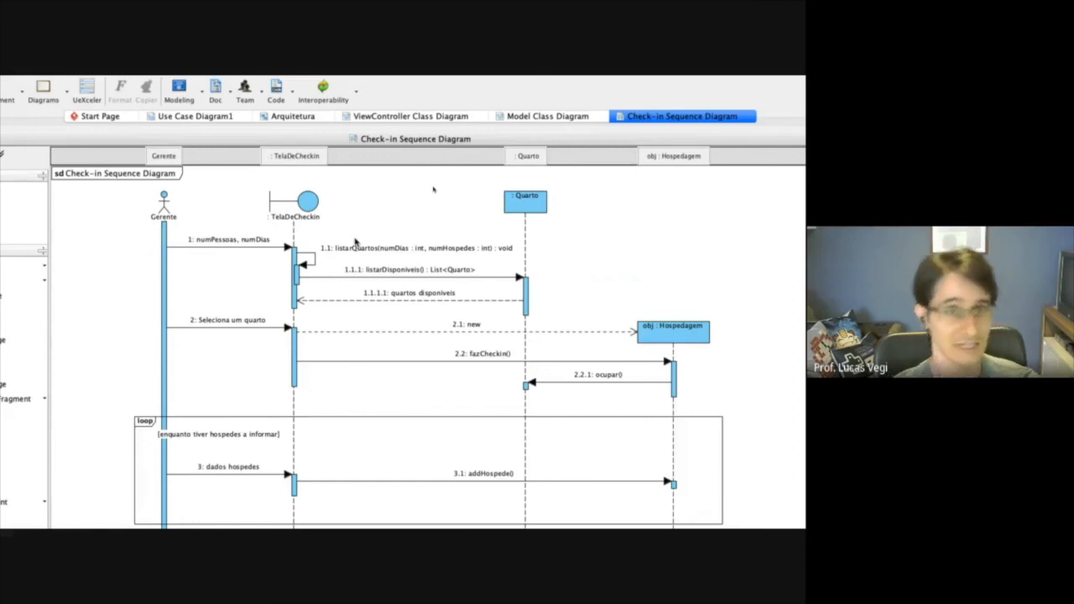
click(350, 250)
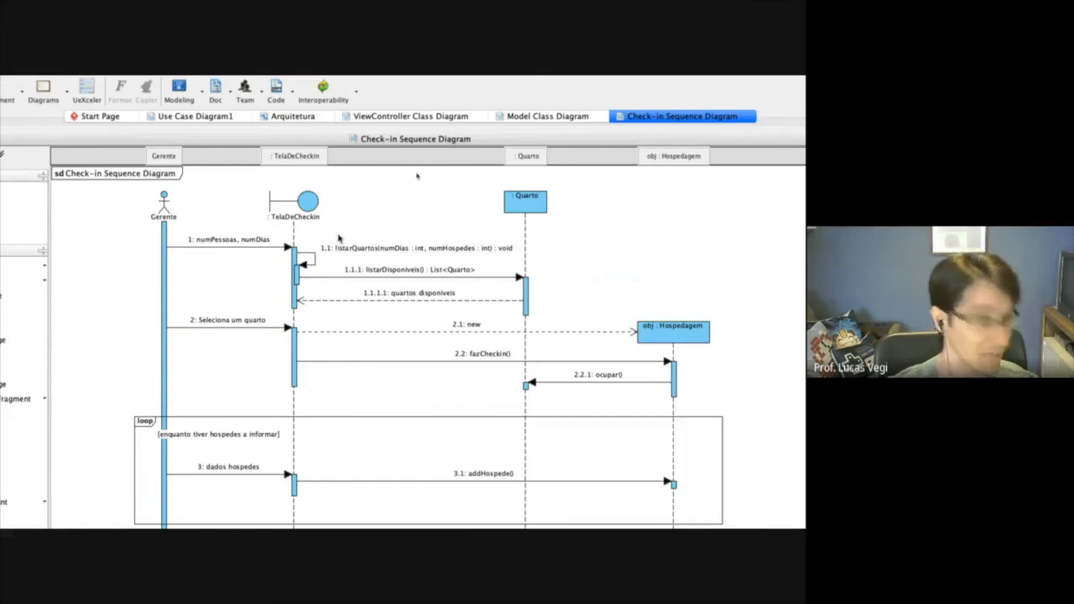
Try to generate code from the model with Java Round-trip.
click(291, 92)
mouse_move(327, 168)
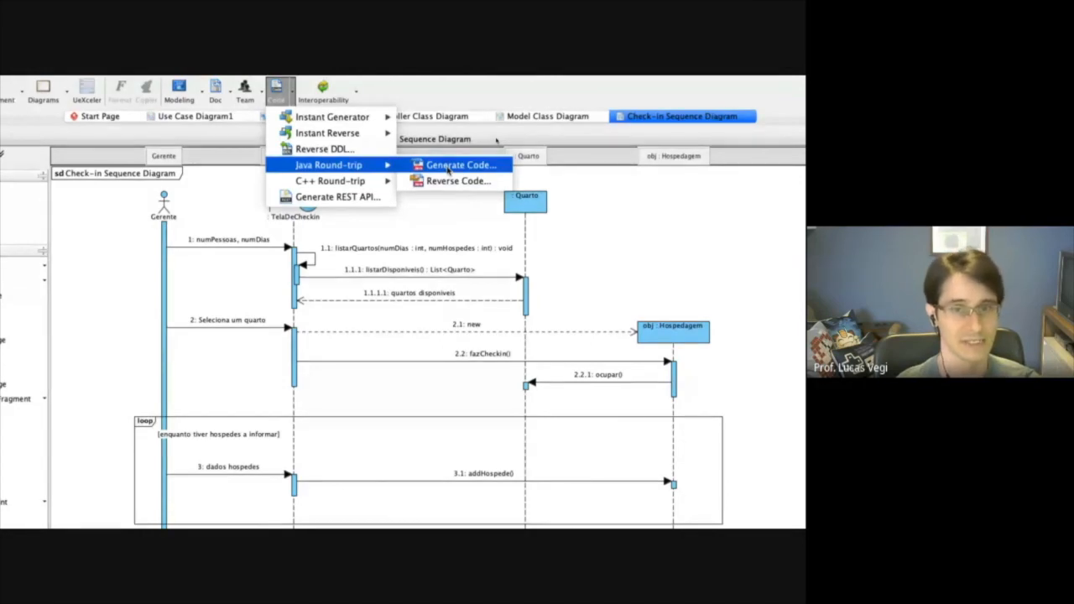
mouse_move(376, 183)
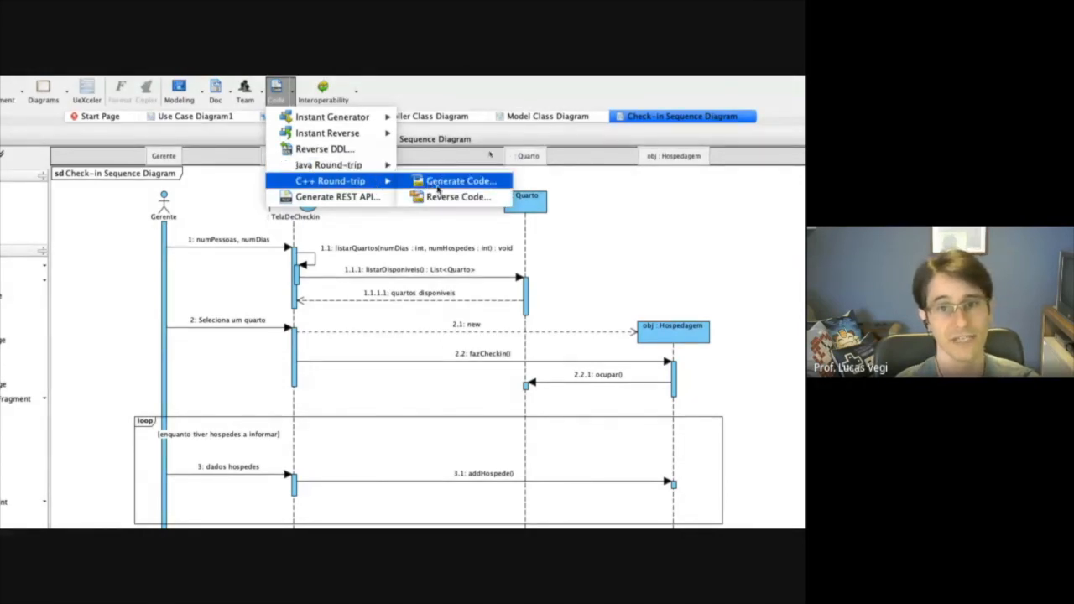
mouse_move(350, 139)
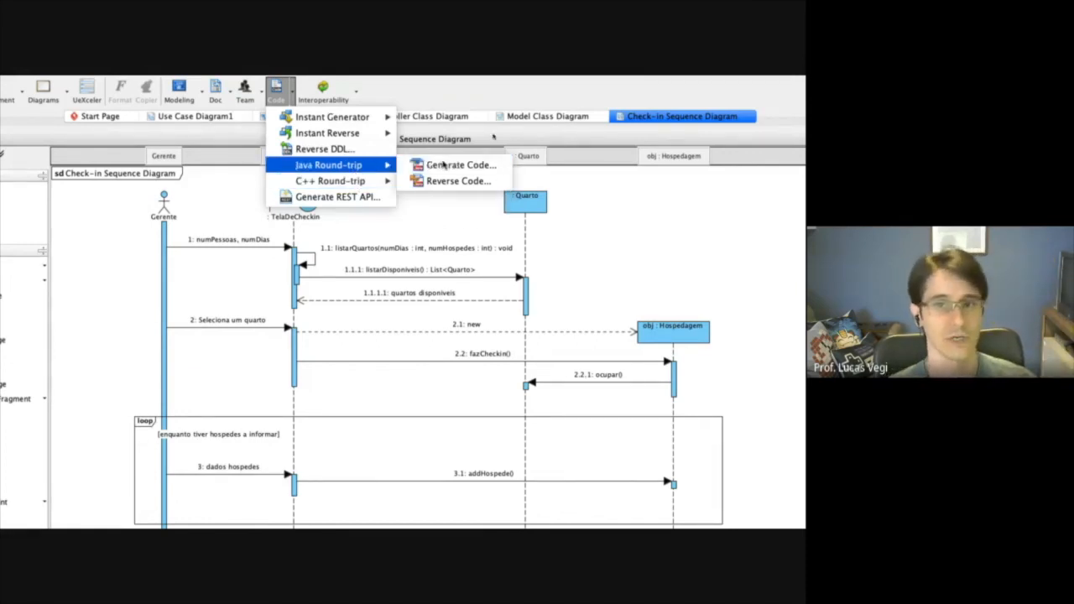
click(445, 165)
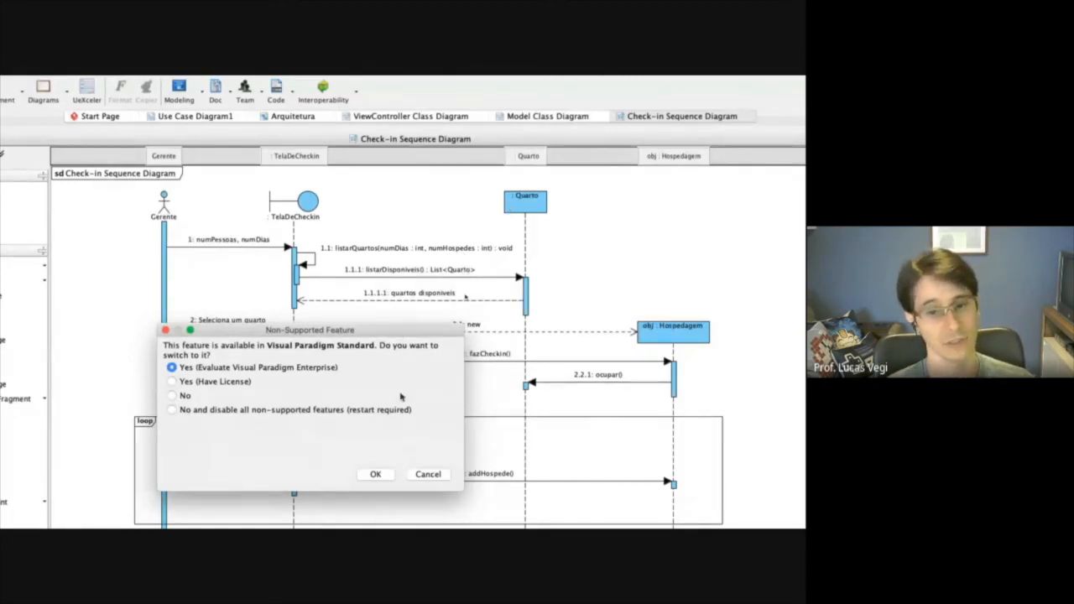
click(435, 475)
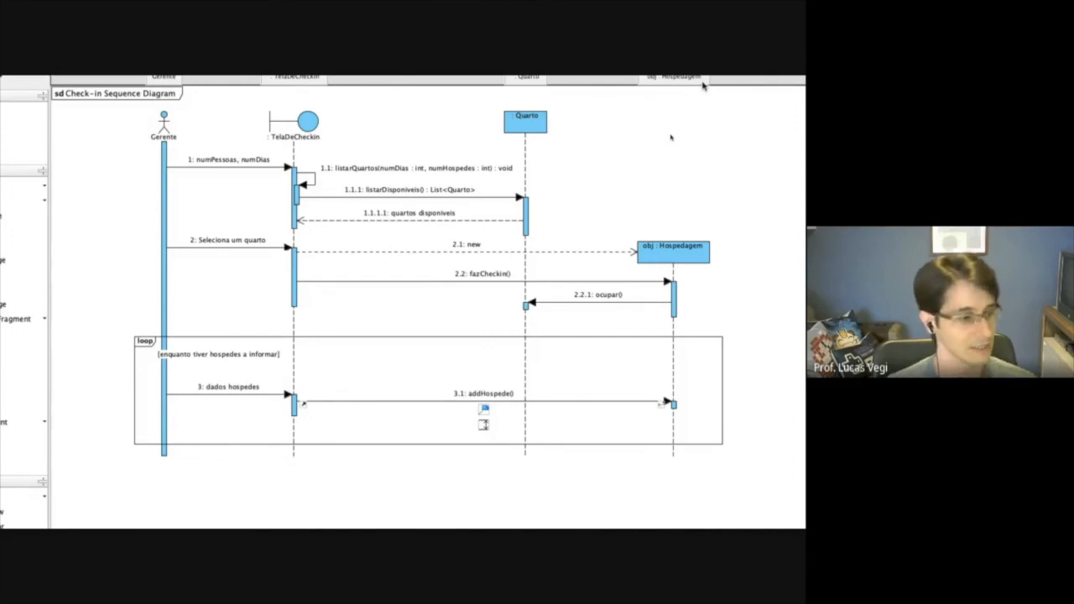
Switch to the browser, leave the specification PDF and view the course materials under "Requisitos para pequenos programas" and "Testes de programas e sistemas".
key(ctrl+Left)
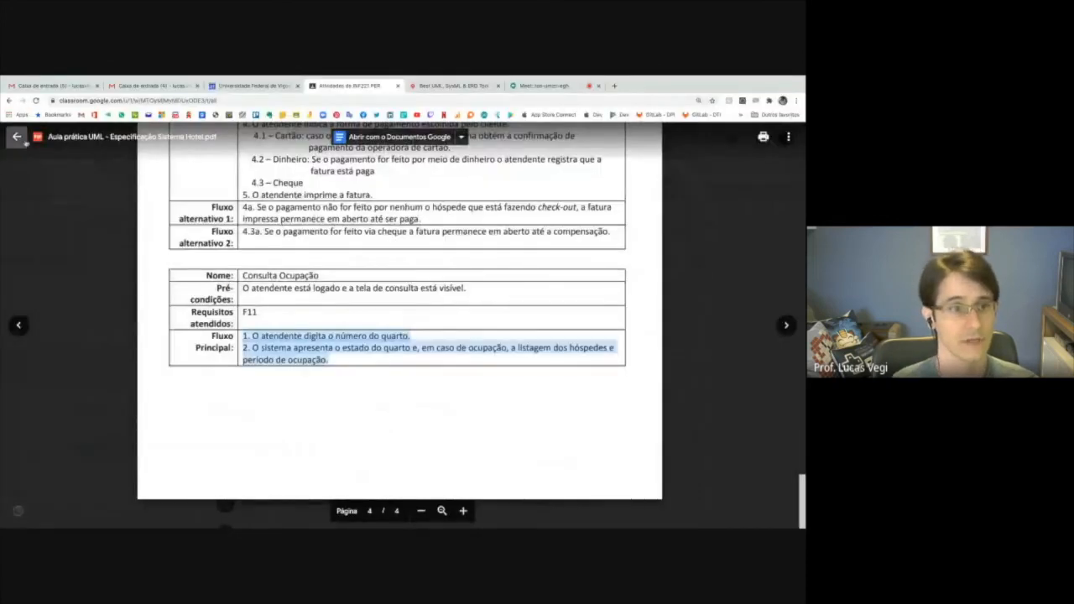
click(16, 137)
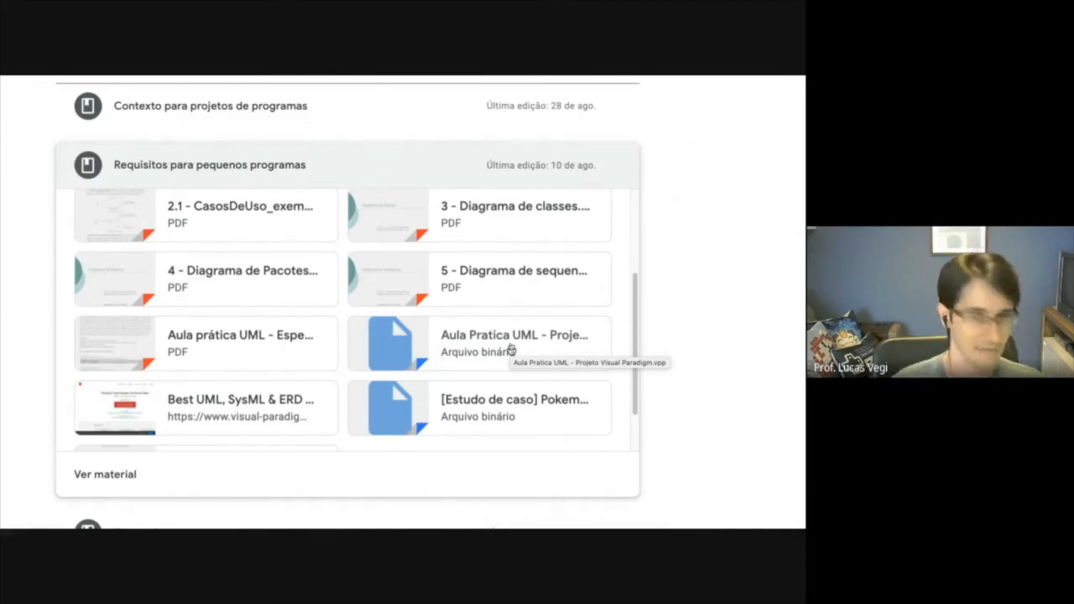
scroll(501, 347, down, 2)
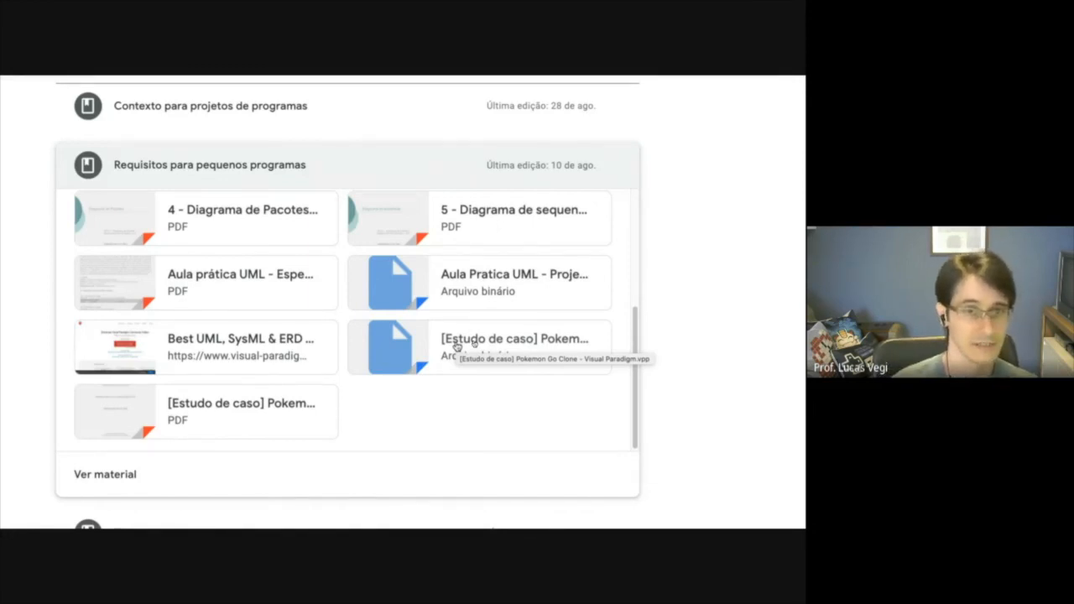
click(316, 170)
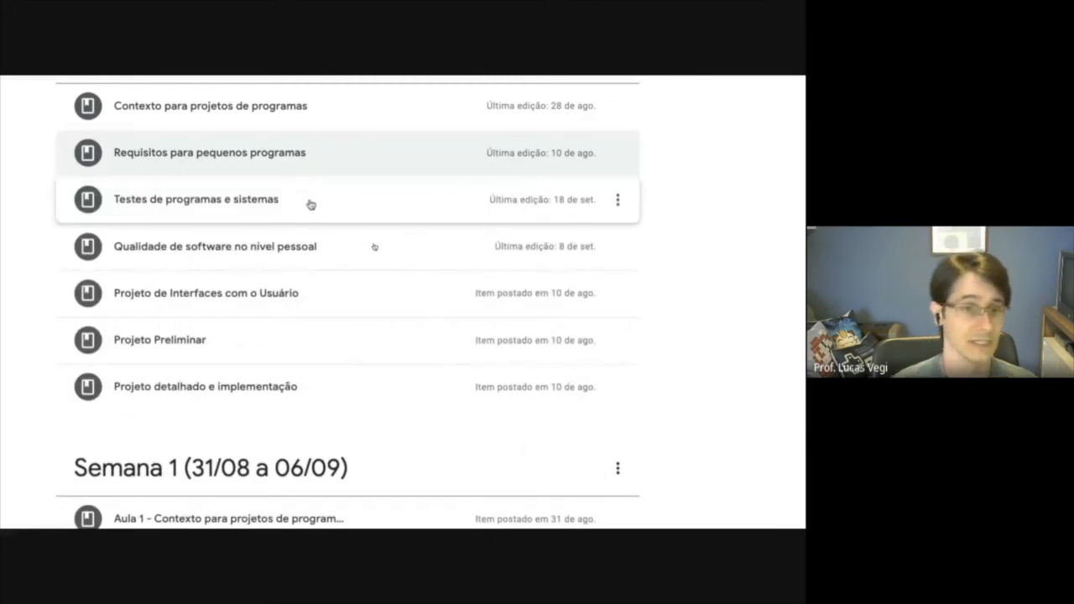
click(311, 204)
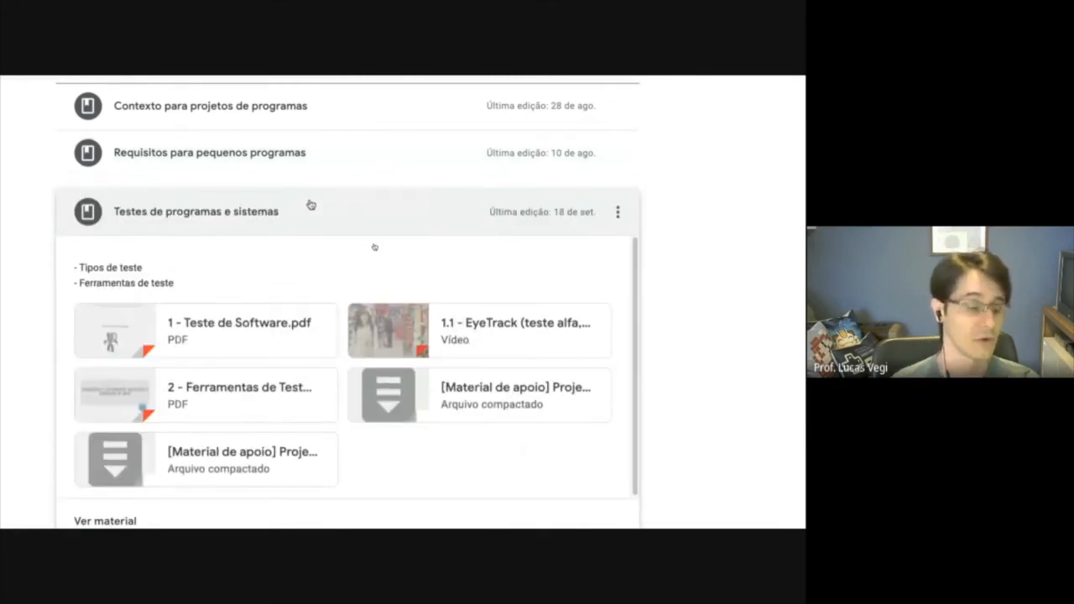